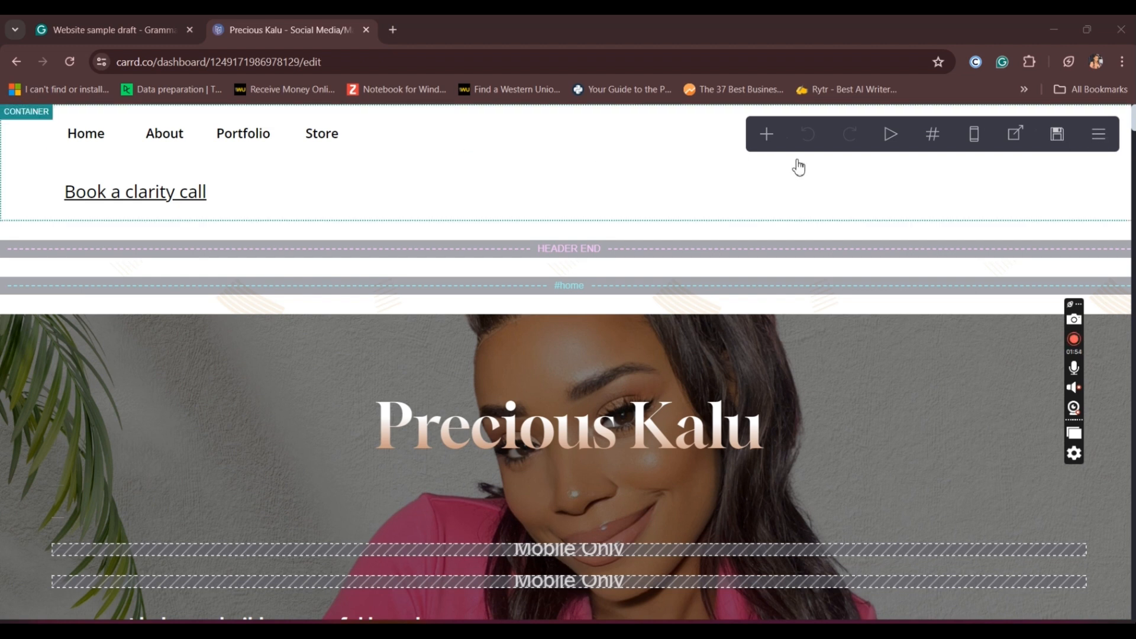
Preview the Precious Kalu site in mobile and desktop layouts, scroll through it, then publish
{"action": "left_click", "coordinate": [974, 142]}
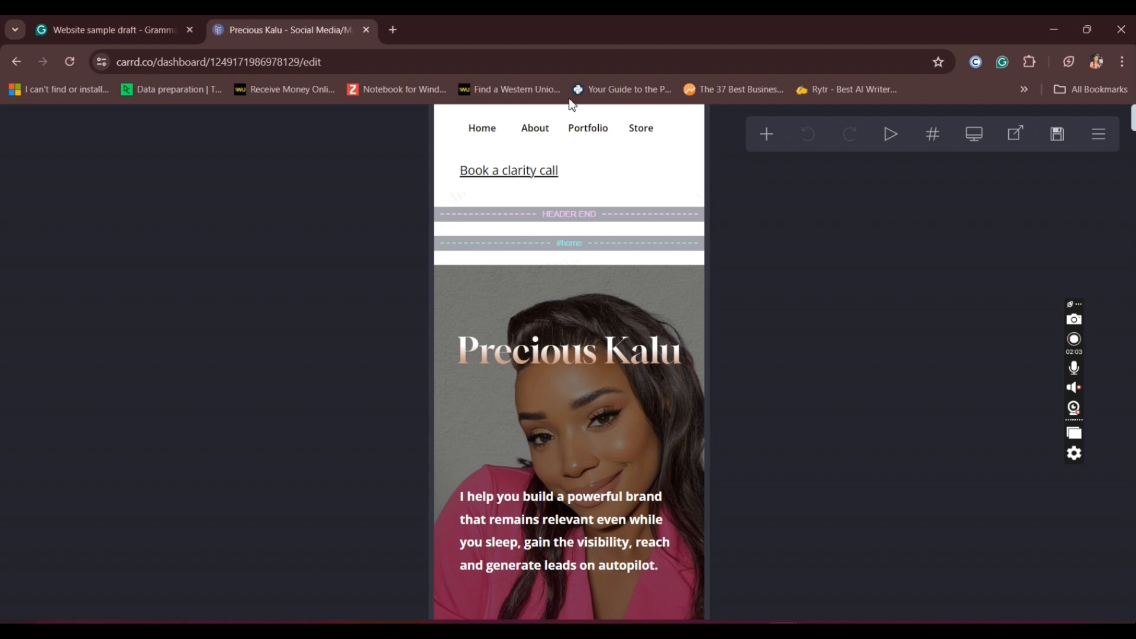
{"action": "left_click", "coordinate": [973, 142]}
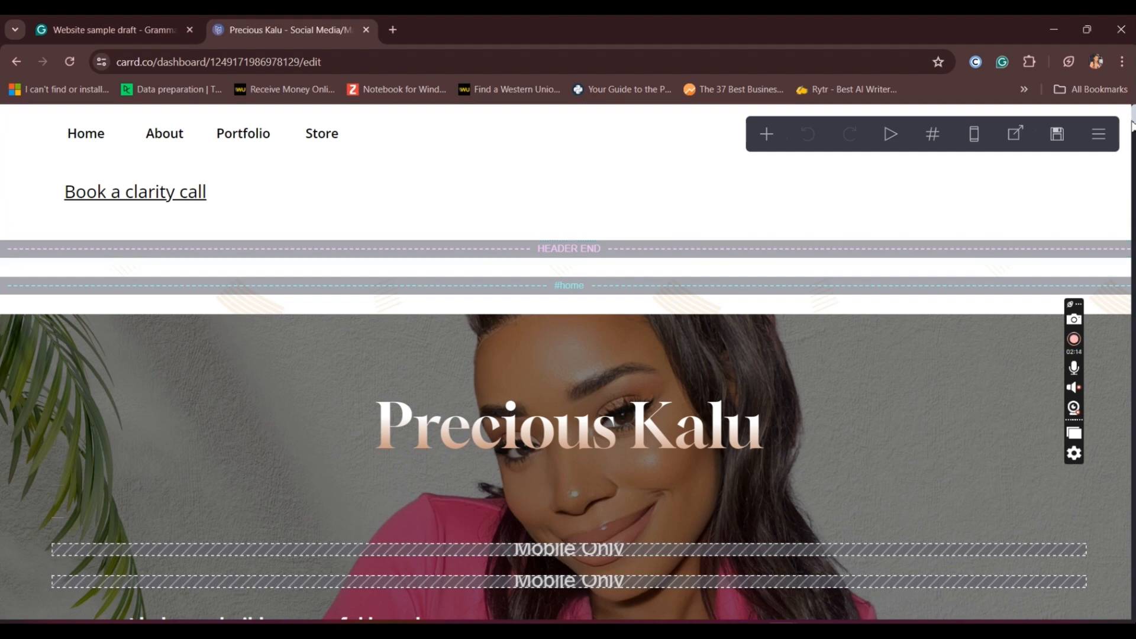
{"action": "left_click_drag", "start_coordinate": [1132, 126], "coordinate": [1132, 384]}
{"action": "scroll", "coordinate": [868, 435], "scroll_direction": "up", "scroll_amount": 8}
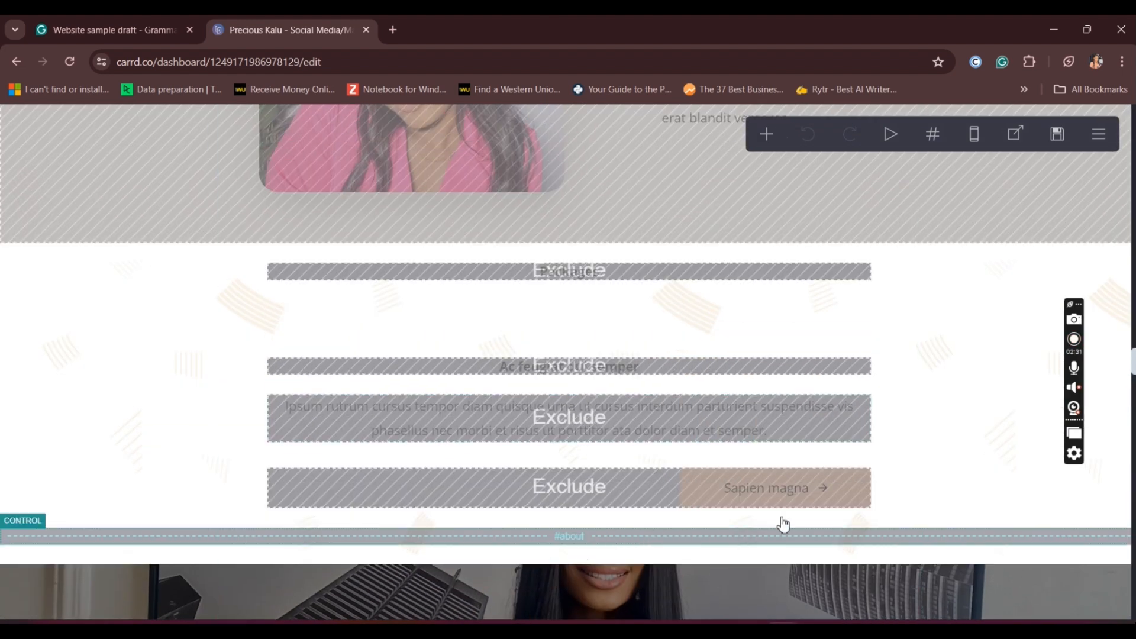
{"action": "mouse_move", "coordinate": [1134, 373]}
{"action": "left_mouse_down"}
{"action": "mouse_move", "coordinate": [1132, 620]}
{"action": "mouse_move", "coordinate": [1133, 462]}
{"action": "mouse_move", "coordinate": [1114, 368]}
{"action": "mouse_move", "coordinate": [1124, 210]}
{"action": "left_mouse_up"}
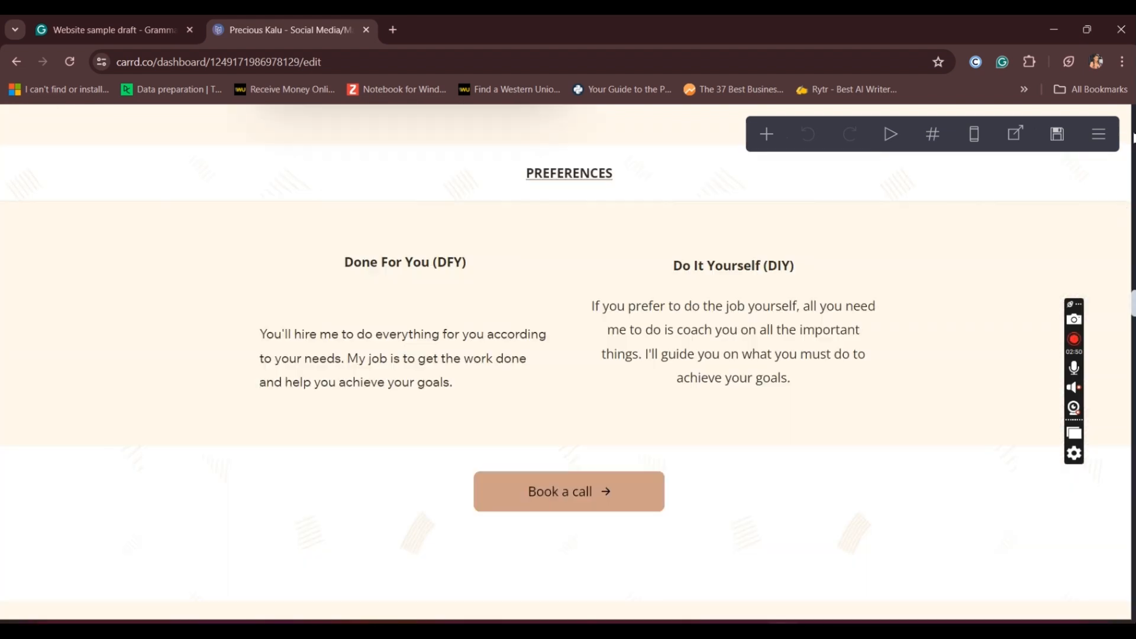
{"action": "left_click", "coordinate": [1016, 148]}
Open the published preciouskalu.com site in a new tab and scroll through it
{"action": "left_click", "coordinate": [1016, 148]}
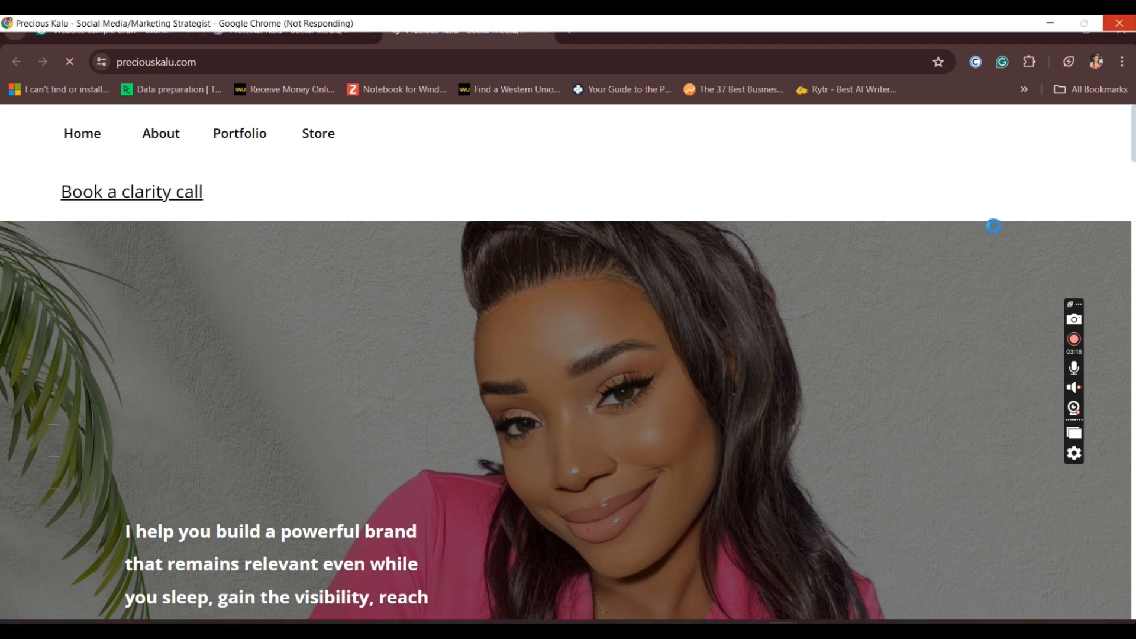
{"action": "scroll", "coordinate": [1060, 189], "scroll_direction": "down", "scroll_amount": 10}
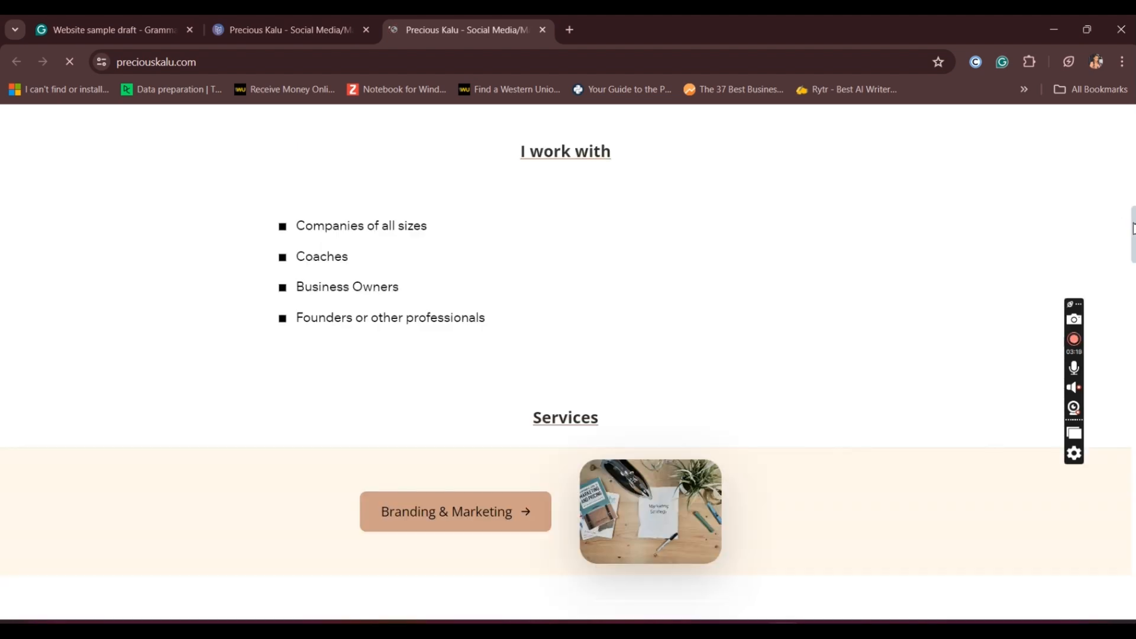
{"action": "scroll", "coordinate": [1133, 229], "scroll_direction": "down", "scroll_amount": 15}
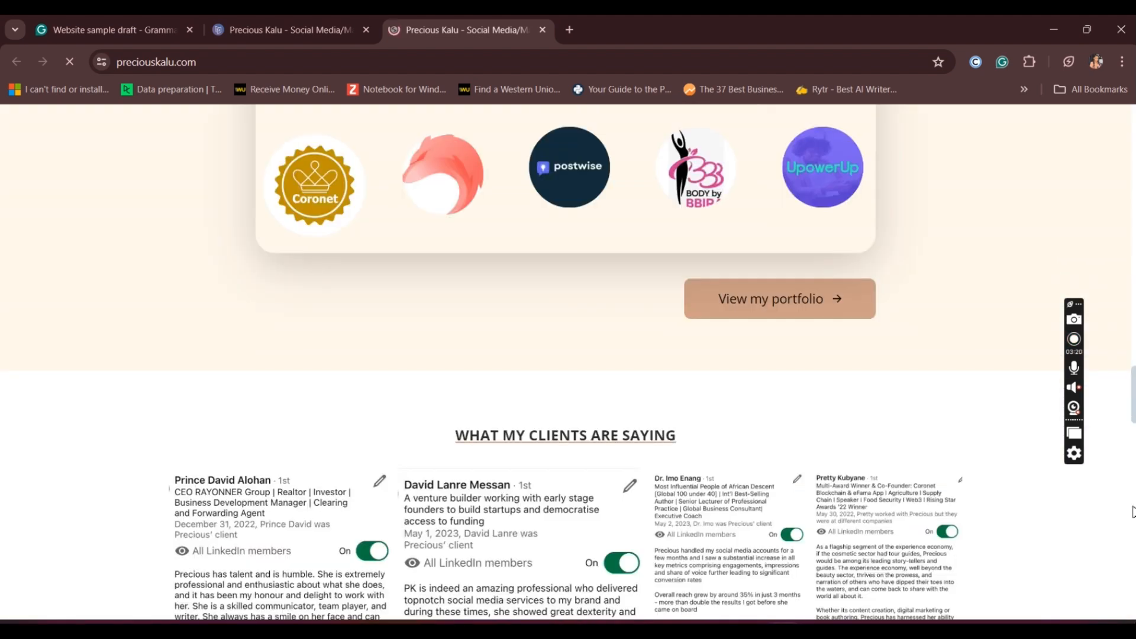
{"action": "scroll", "coordinate": [1131, 532], "scroll_direction": "down", "scroll_amount": 15}
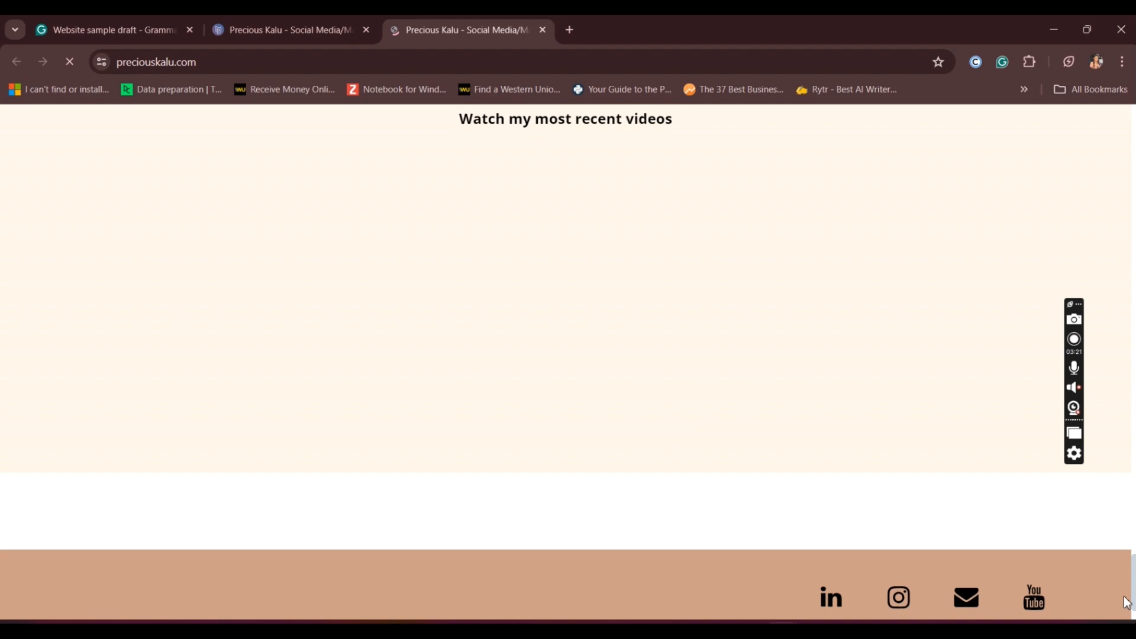
{"action": "scroll", "coordinate": [1127, 603], "scroll_direction": "down", "scroll_amount": 2}
{"action": "left_click_drag", "start_coordinate": [1127, 620], "coordinate": [1006, 230]}
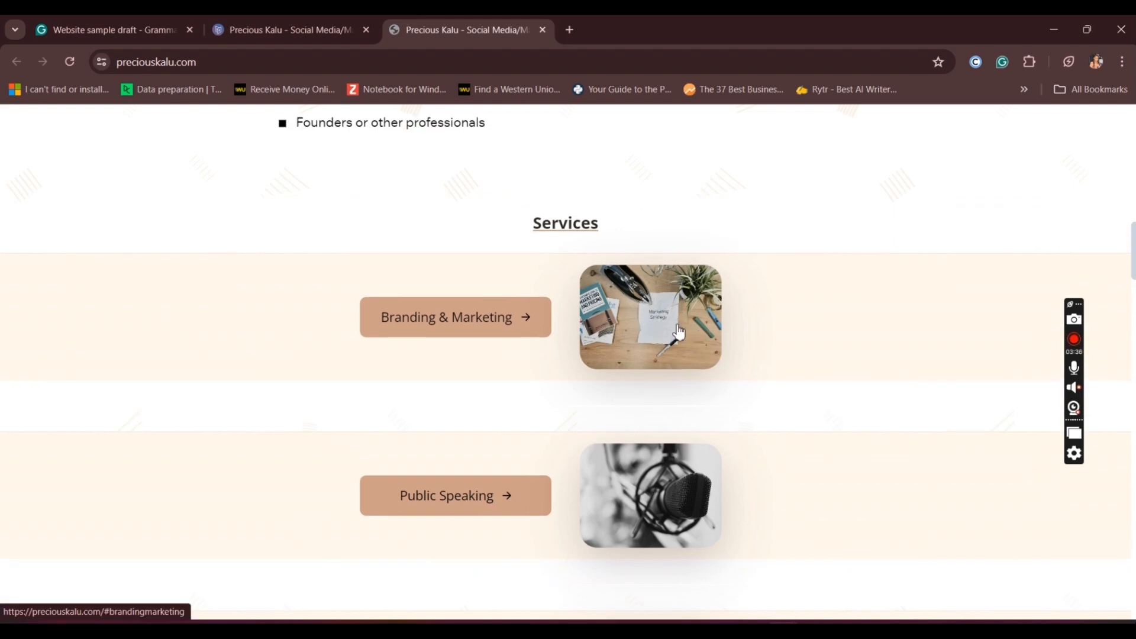
Check the Branding & Marketing service page, then return to the Home section
{"action": "left_click", "coordinate": [496, 332]}
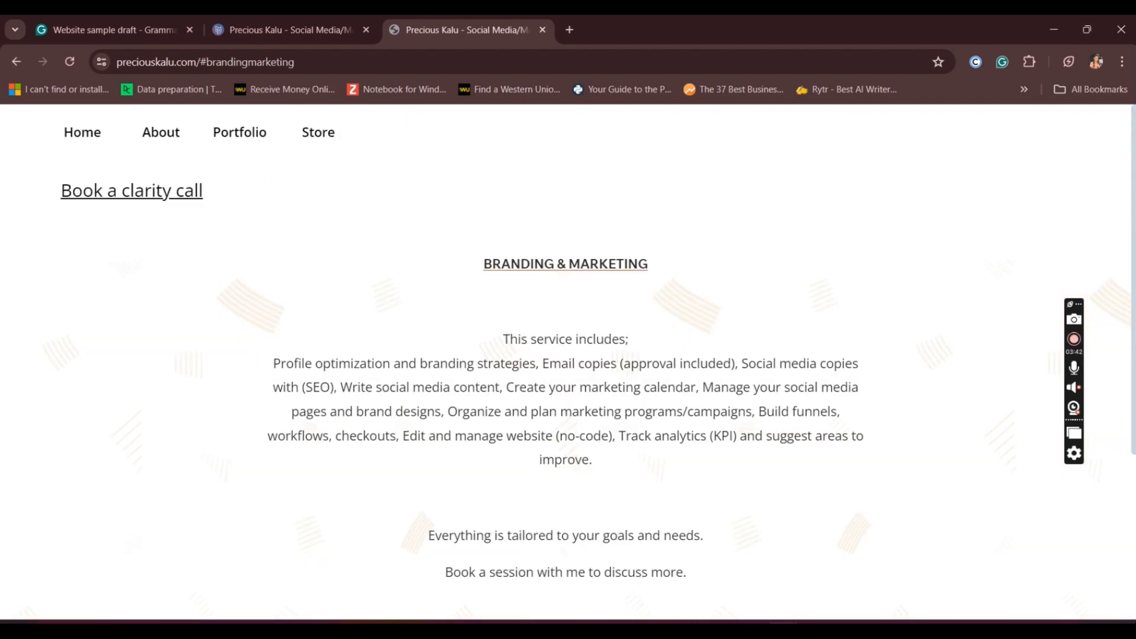
{"action": "scroll", "coordinate": [341, 326], "scroll_direction": "down", "scroll_amount": 3}
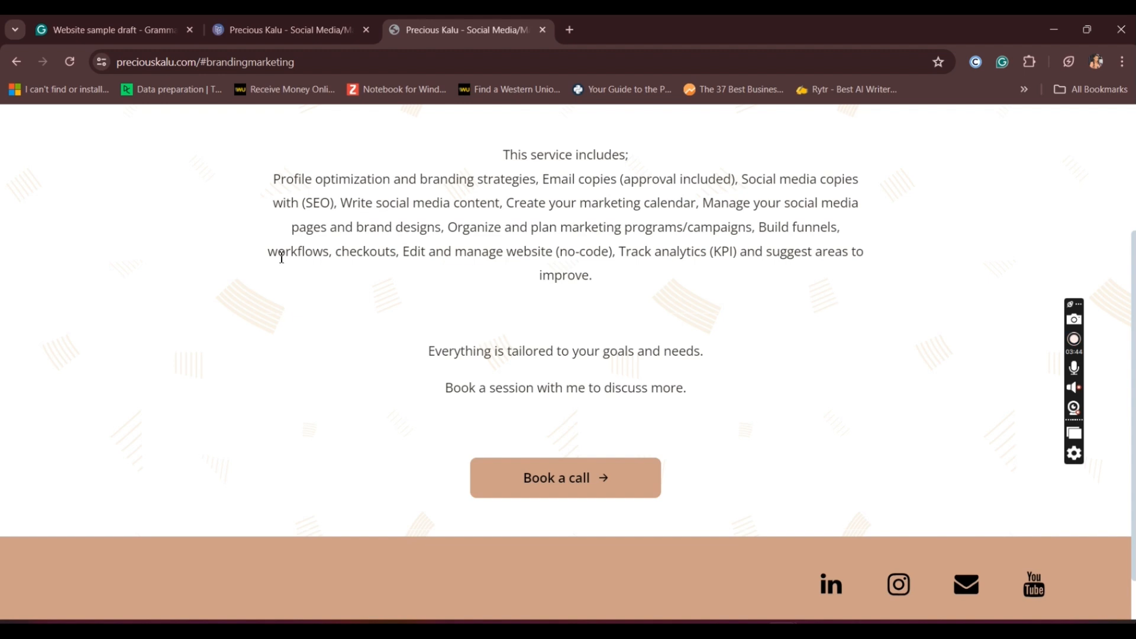
{"action": "scroll", "coordinate": [158, 239], "scroll_direction": "up", "scroll_amount": 3}
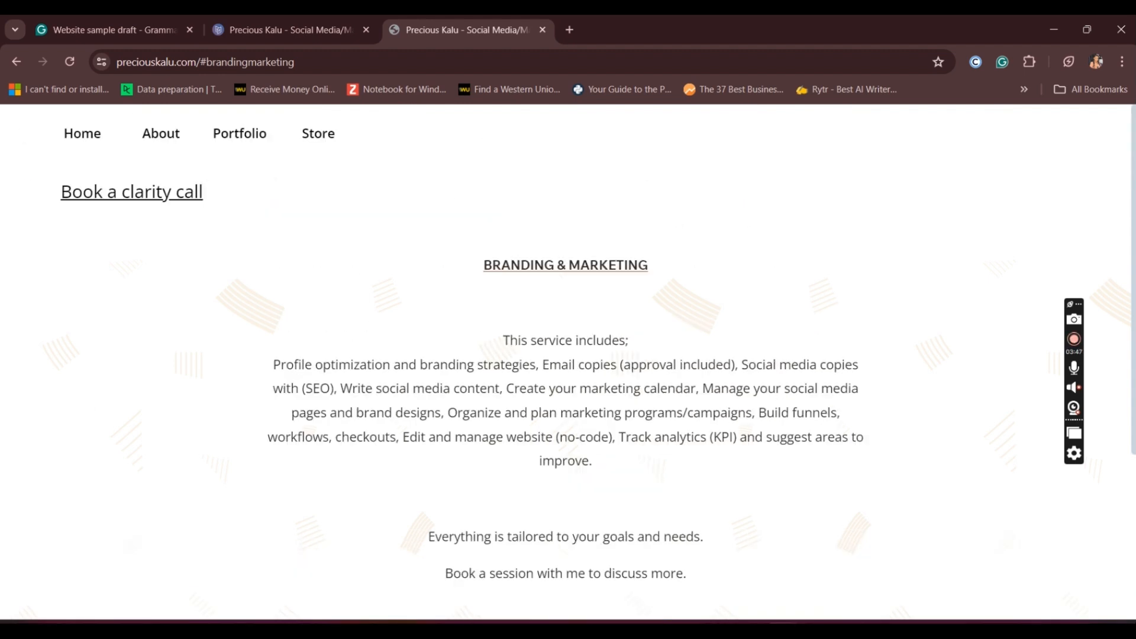
{"action": "left_click", "coordinate": [83, 133]}
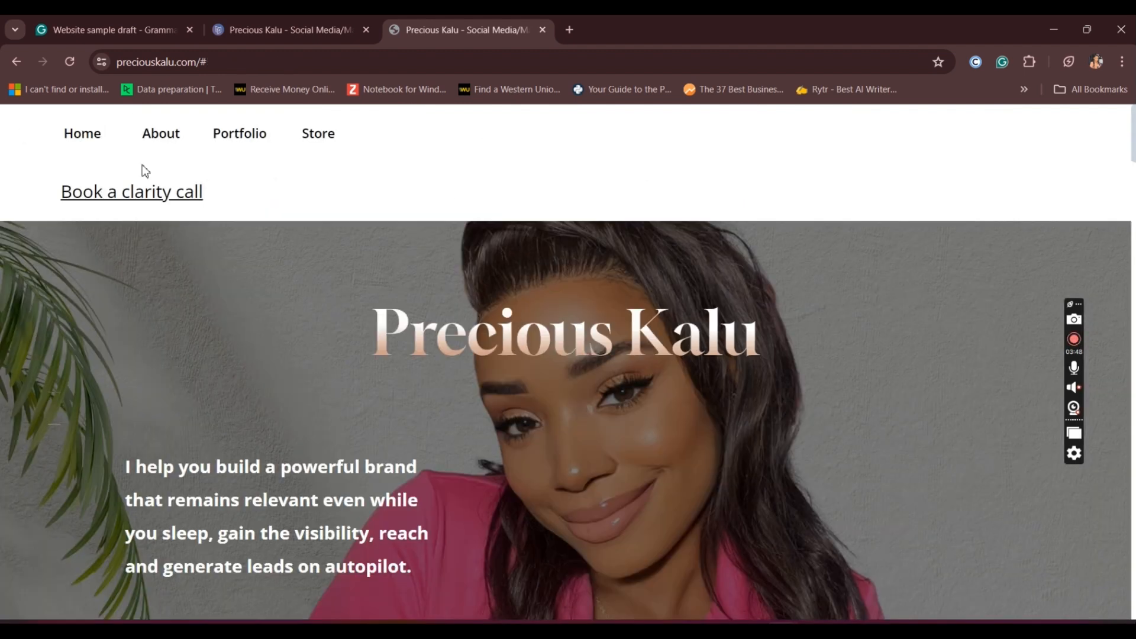
{"action": "left_click", "coordinate": [166, 134]}
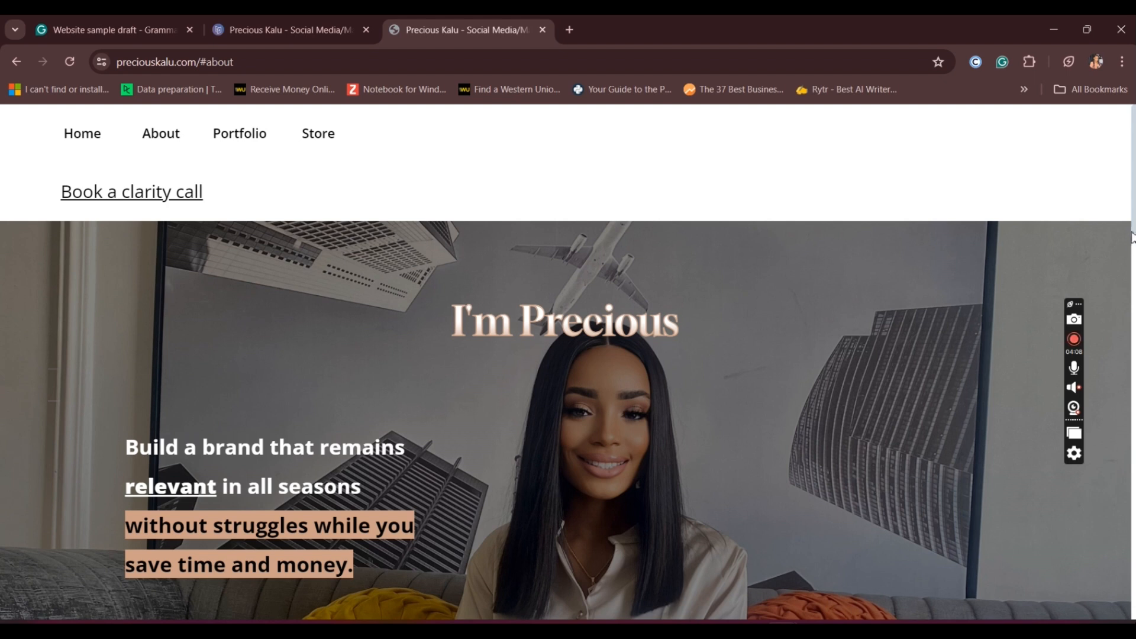
{"action": "left_click_drag", "start_coordinate": [1132, 237], "coordinate": [1133, 502]}
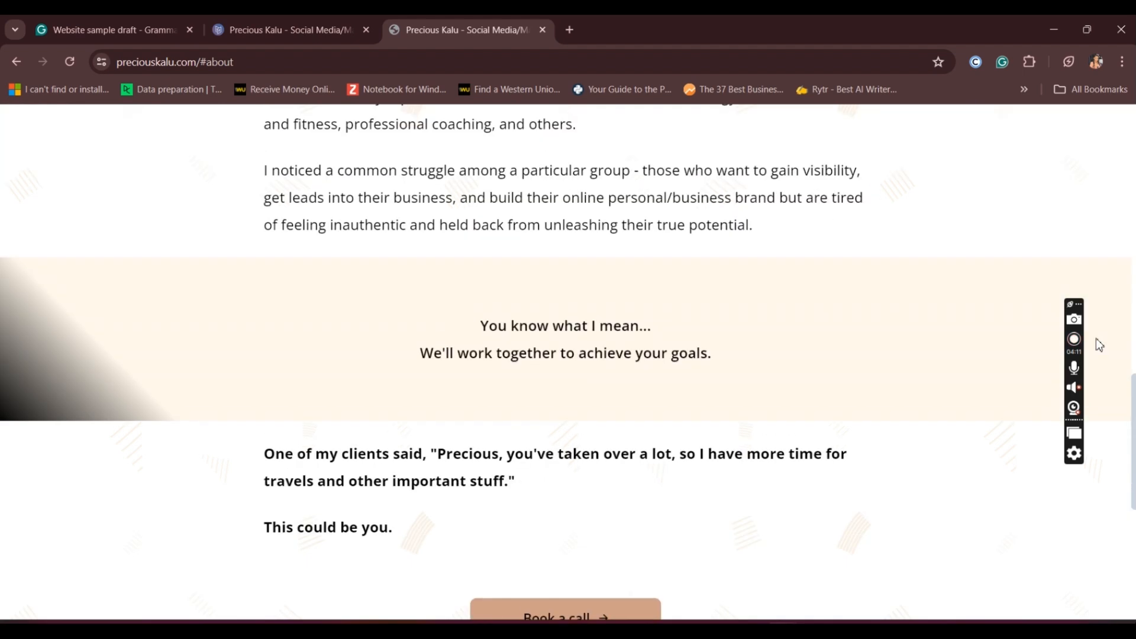
{"action": "scroll", "coordinate": [1089, 313], "scroll_direction": "up", "scroll_amount": 15}
{"action": "scroll", "coordinate": [1097, 213], "scroll_direction": "up", "scroll_amount": 5}
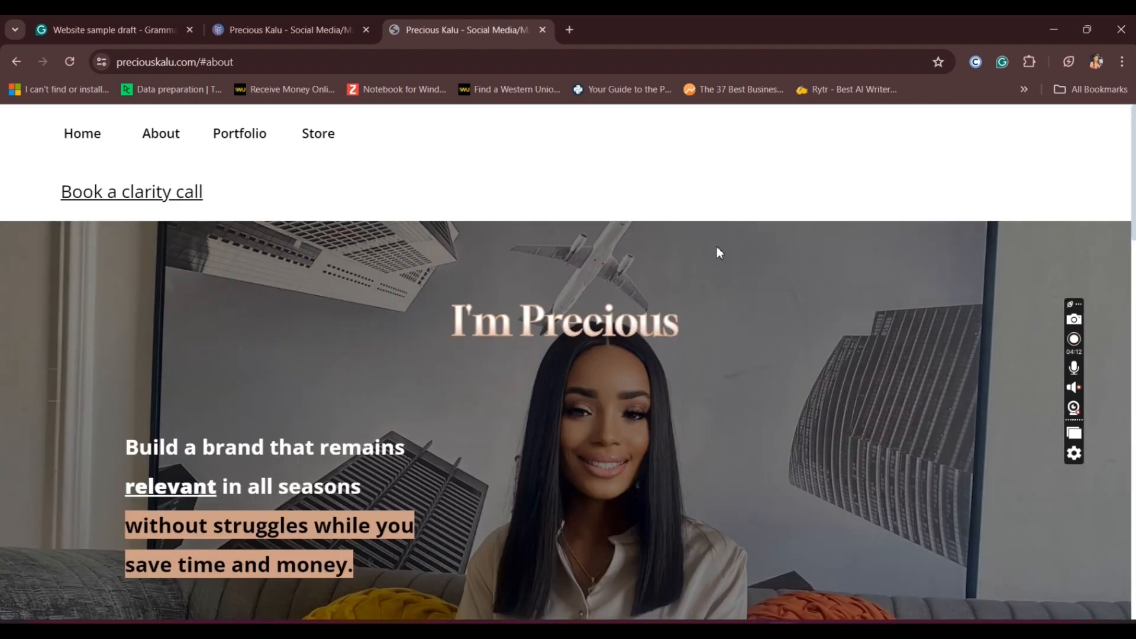
{"action": "left_click", "coordinate": [250, 148]}
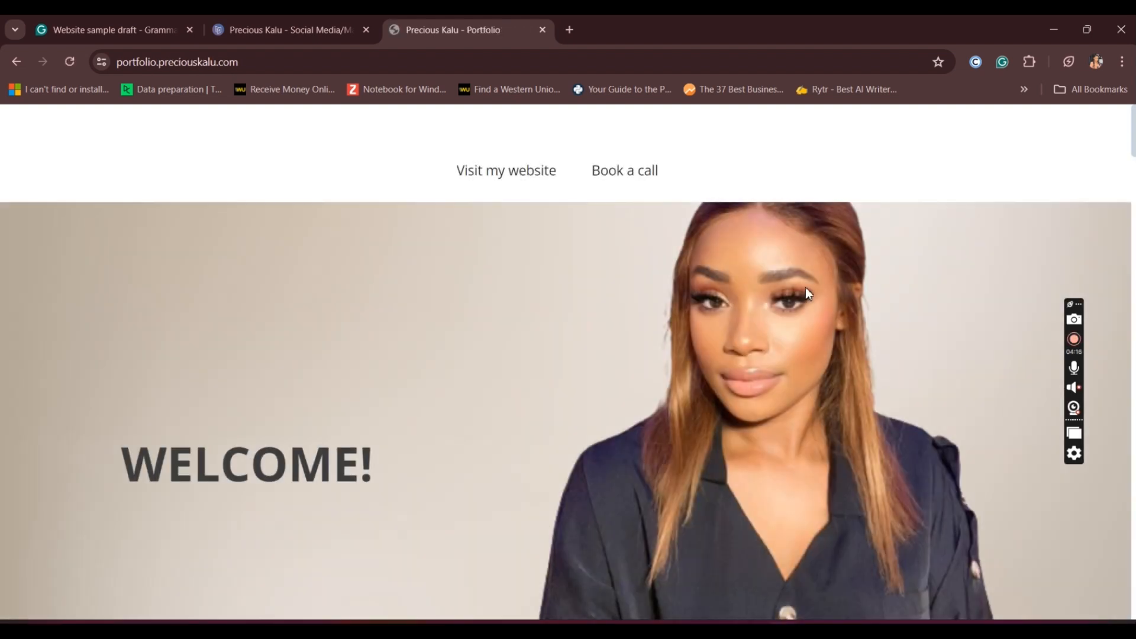
{"action": "scroll", "coordinate": [806, 289], "scroll_direction": "down", "scroll_amount": 15}
{"action": "scroll", "coordinate": [716, 397], "scroll_direction": "up", "scroll_amount": 15}
{"action": "left_click", "coordinate": [552, 176]}
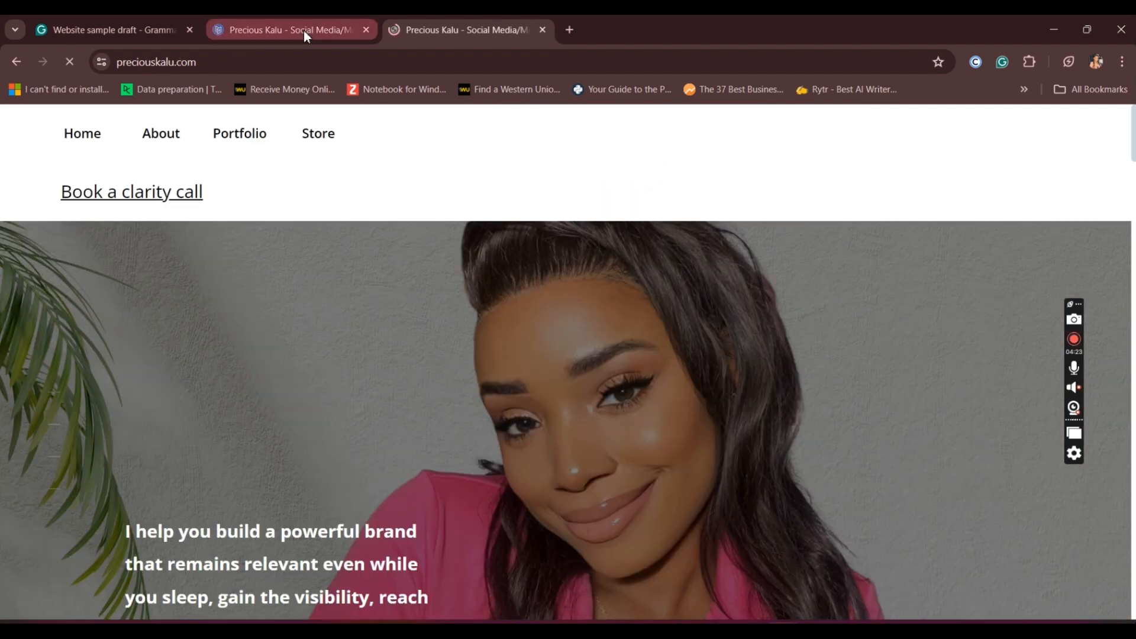
{"action": "mouse_move", "coordinate": [304, 31]}
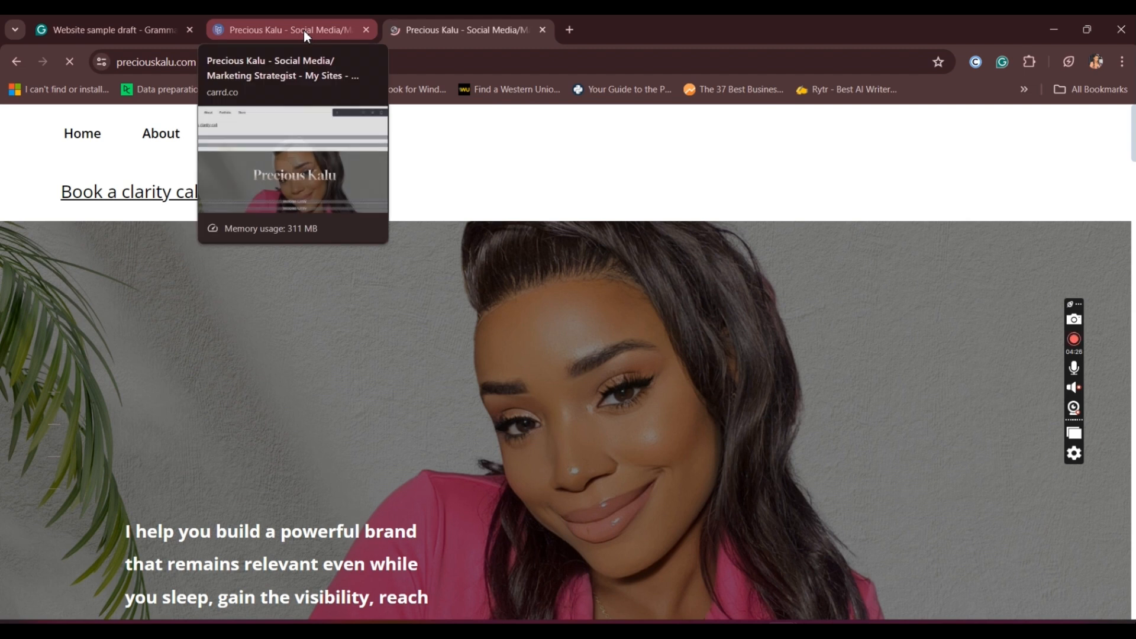
Go from the carrd.co editor tab to the My Sites dashboard via the main menu
{"action": "left_click", "coordinate": [303, 31]}
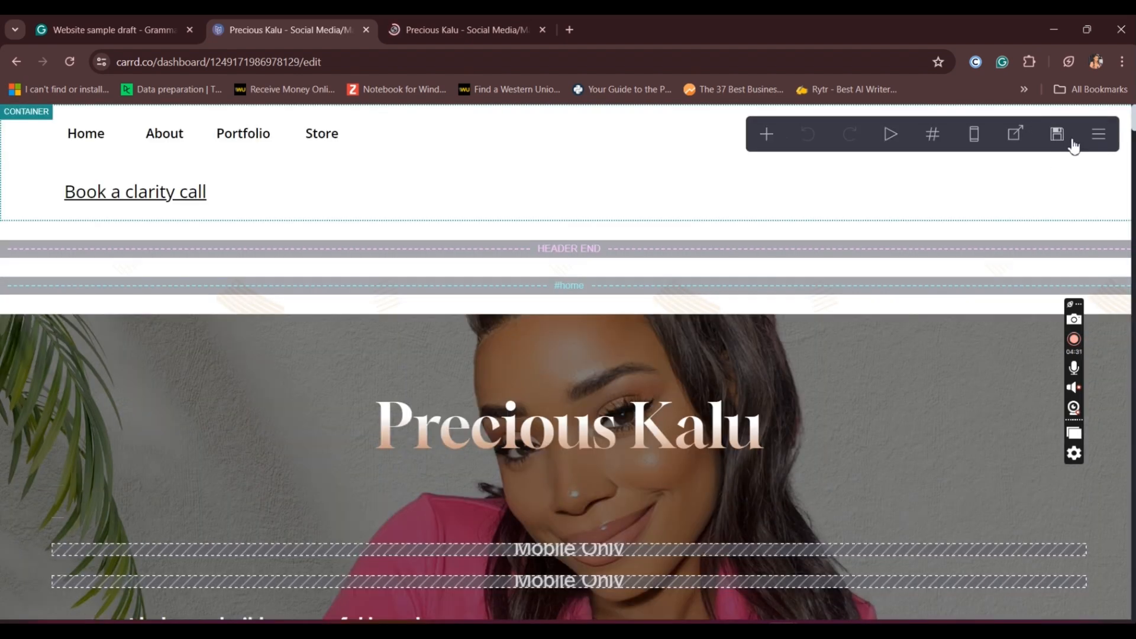
{"action": "left_click", "coordinate": [1097, 139]}
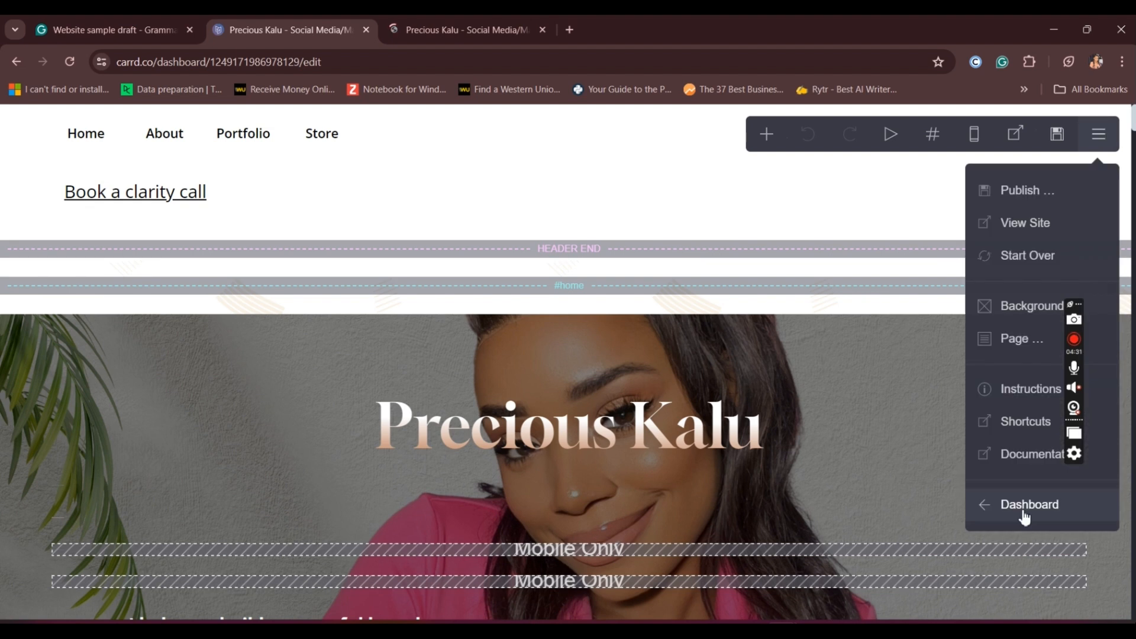
{"action": "left_click", "coordinate": [1023, 510]}
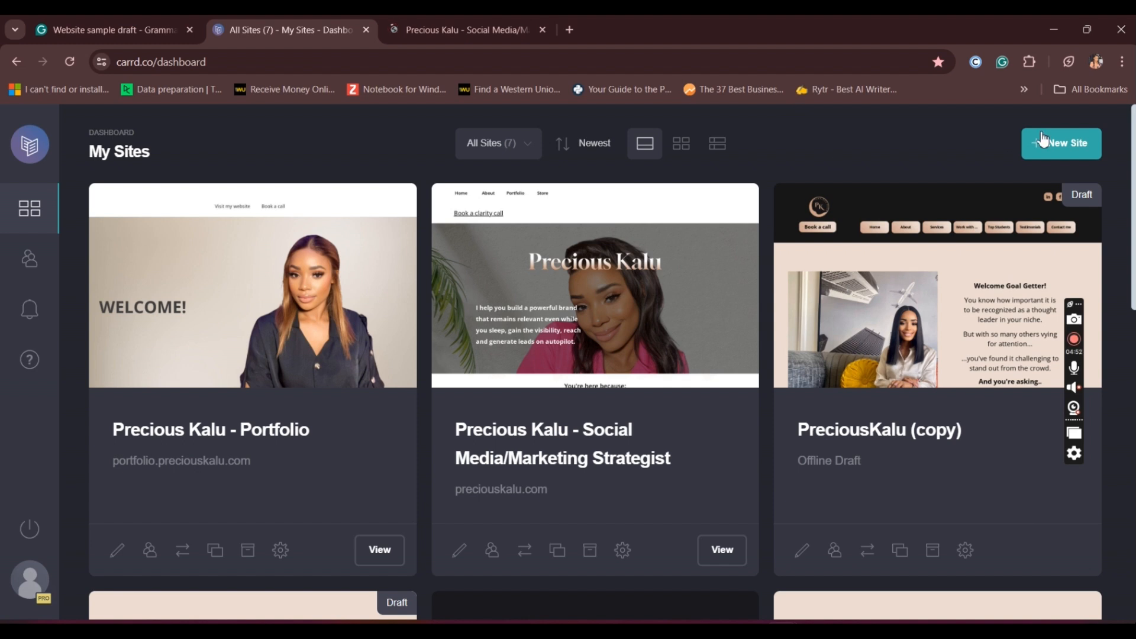
Start a New Site and browse the Blank, Profile, Landing, Form, Portfolio and Sectioned templates
{"action": "left_click", "coordinate": [1073, 148]}
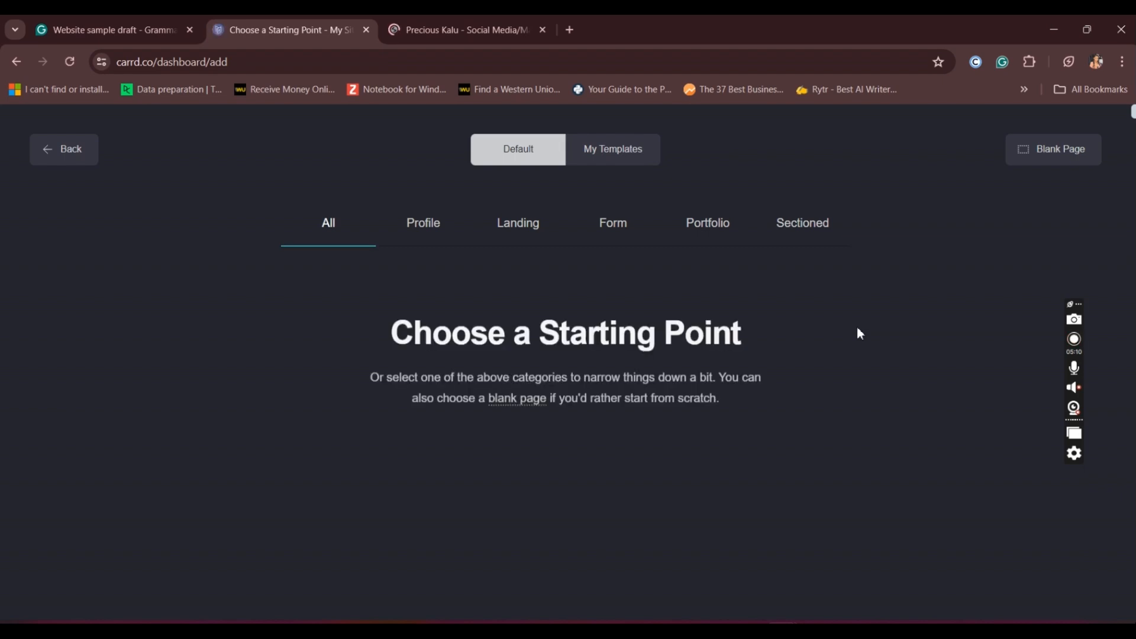
{"action": "scroll", "coordinate": [856, 326], "scroll_direction": "down", "scroll_amount": 1}
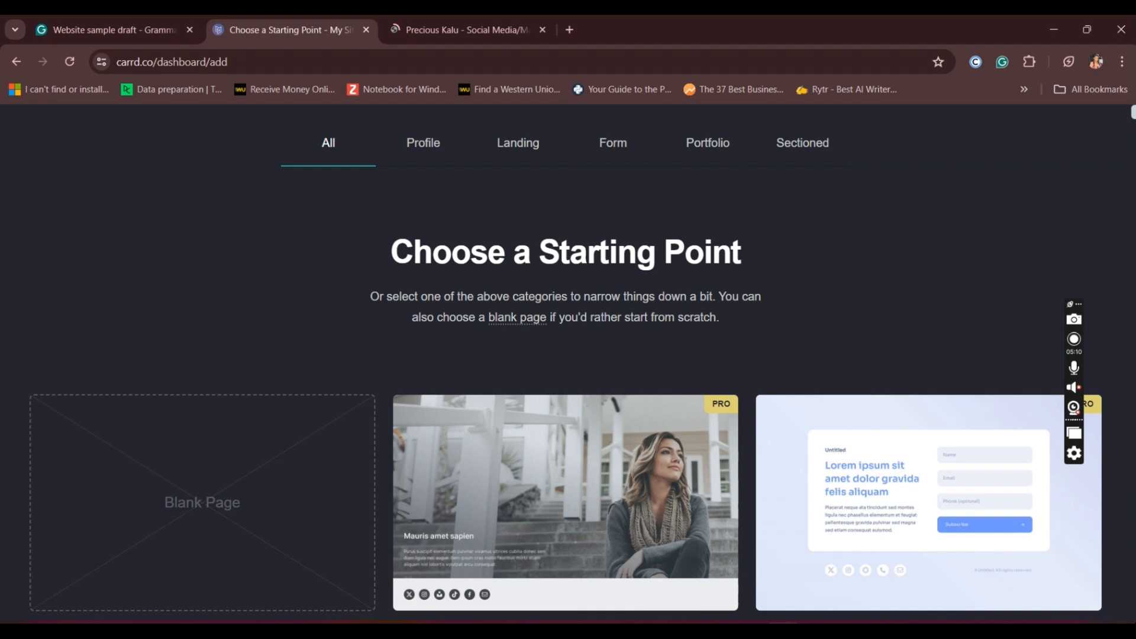
{"action": "scroll", "coordinate": [352, 418], "scroll_direction": "down", "scroll_amount": 2}
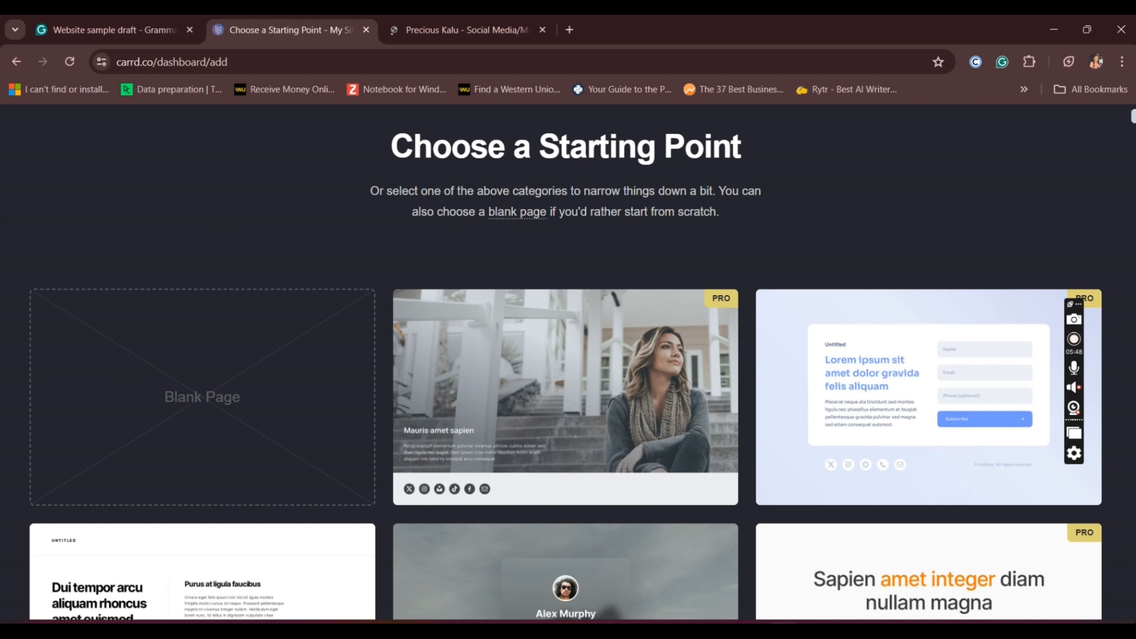
{"action": "scroll", "coordinate": [304, 545], "scroll_direction": "down", "scroll_amount": 10}
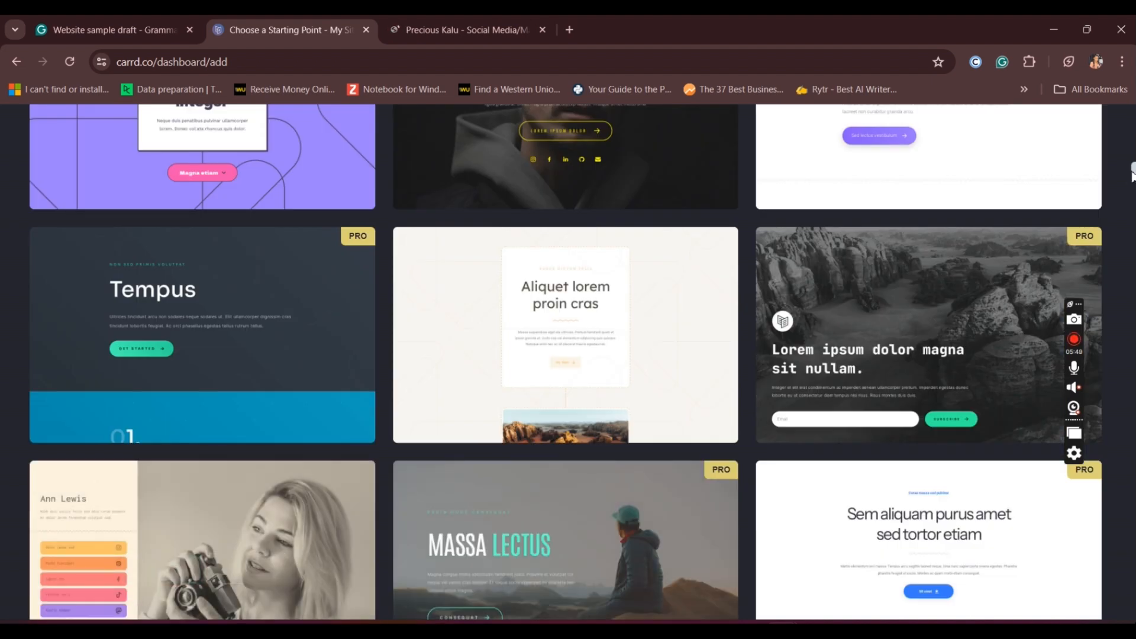
{"action": "left_click_drag", "start_coordinate": [1132, 170], "coordinate": [1133, 112]}
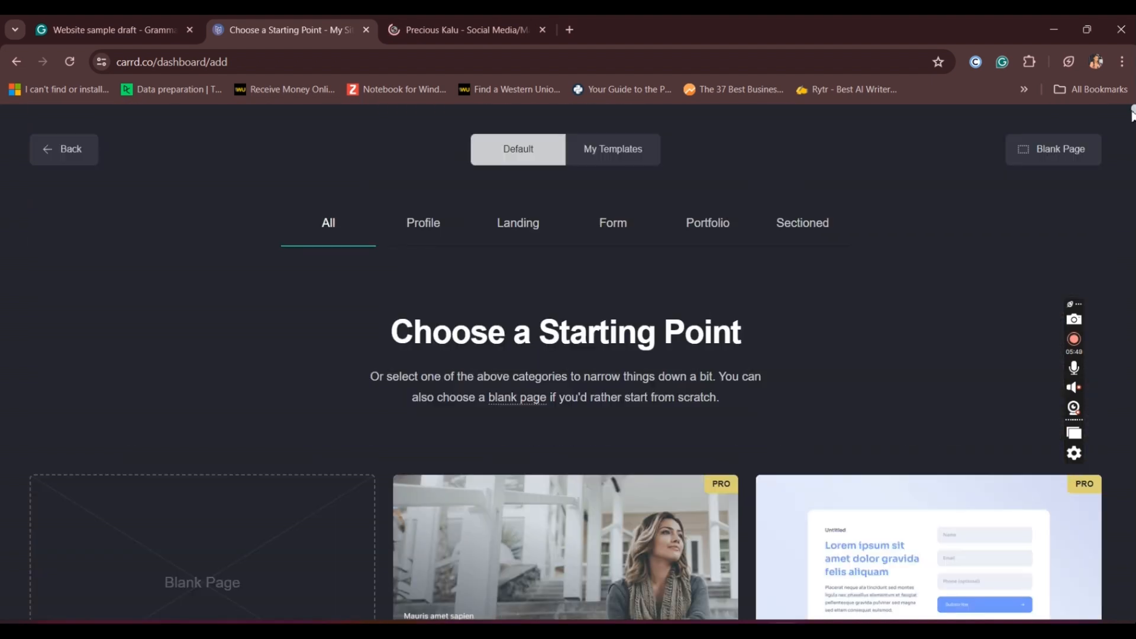
{"action": "left_click", "coordinate": [518, 224]}
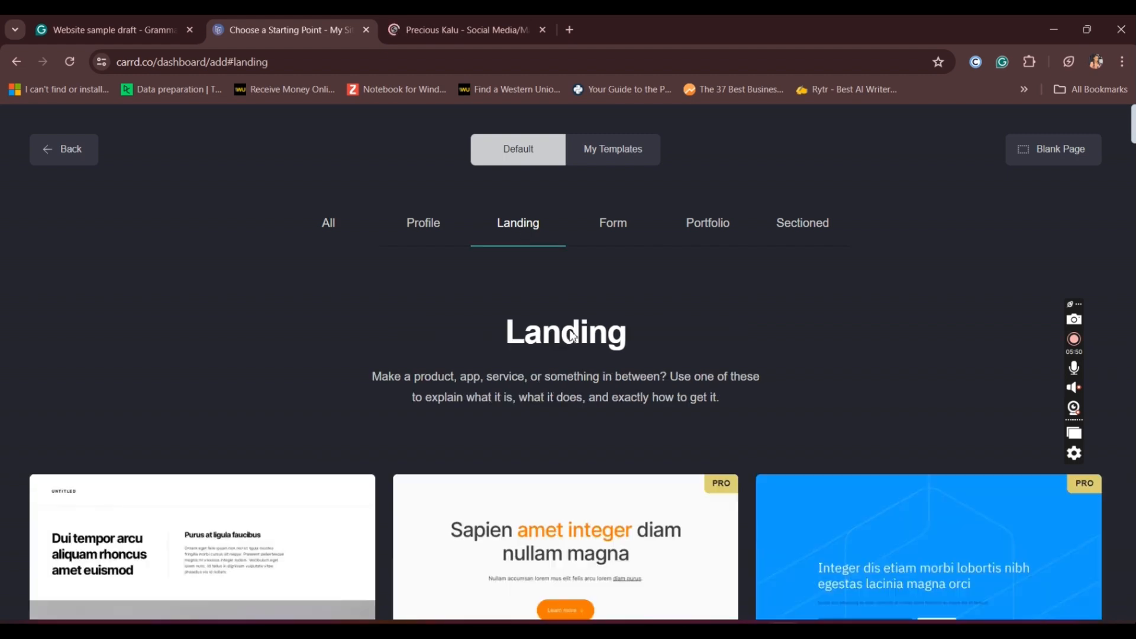
{"action": "left_click_drag", "start_coordinate": [1132, 135], "coordinate": [1133, 243]}
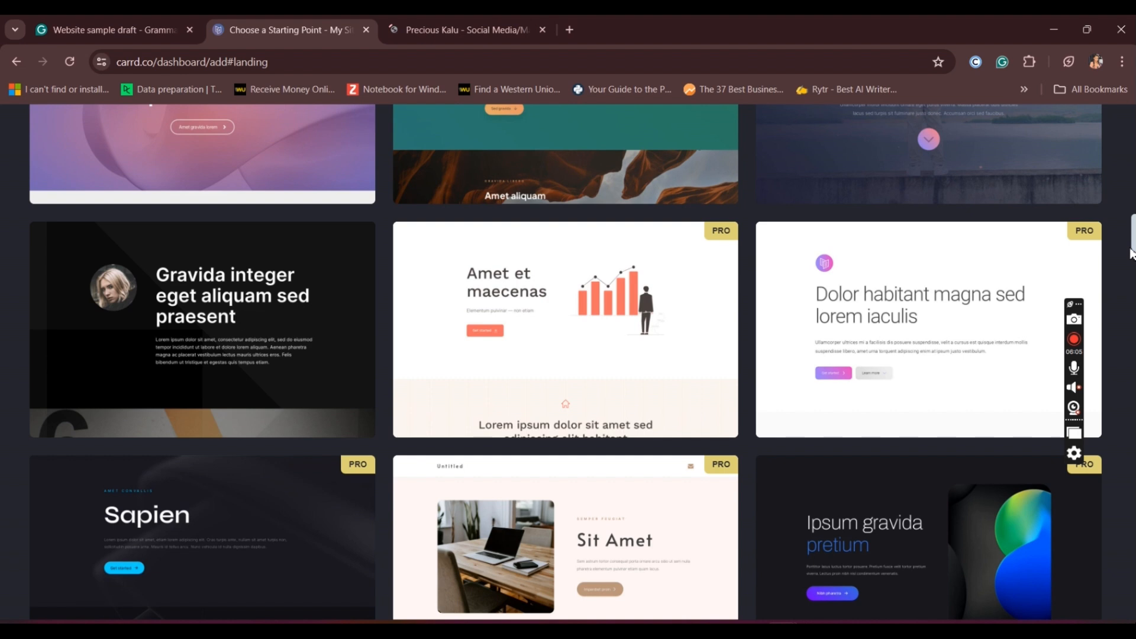
{"action": "left_click_drag", "start_coordinate": [1131, 253], "coordinate": [1131, 311]}
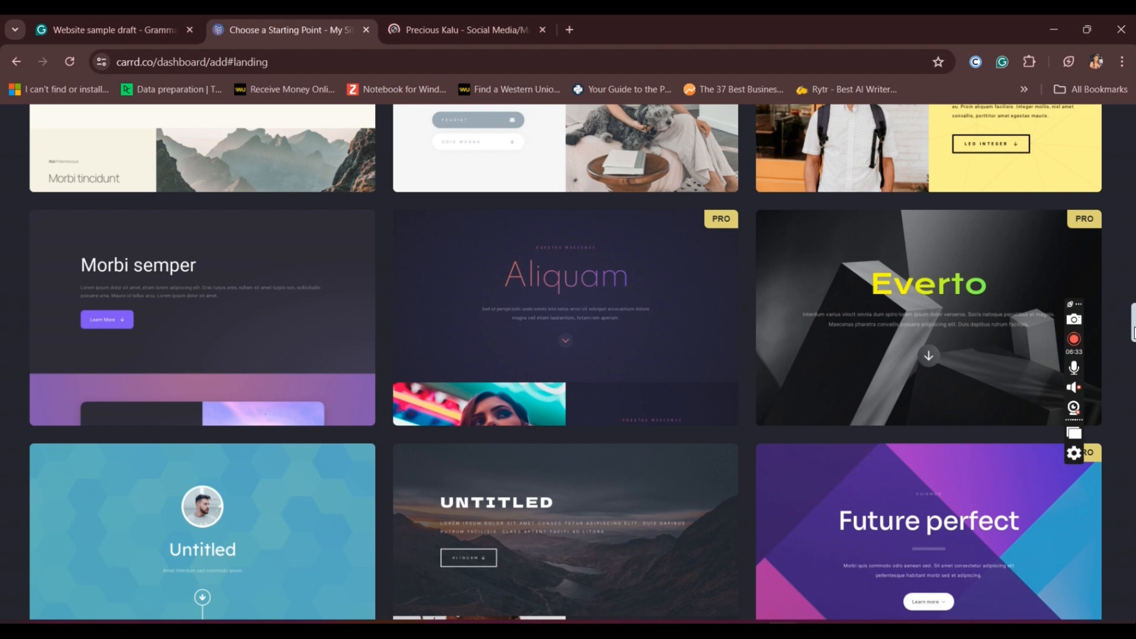
{"action": "scroll", "coordinate": [1133, 331], "scroll_direction": "down", "scroll_amount": 4}
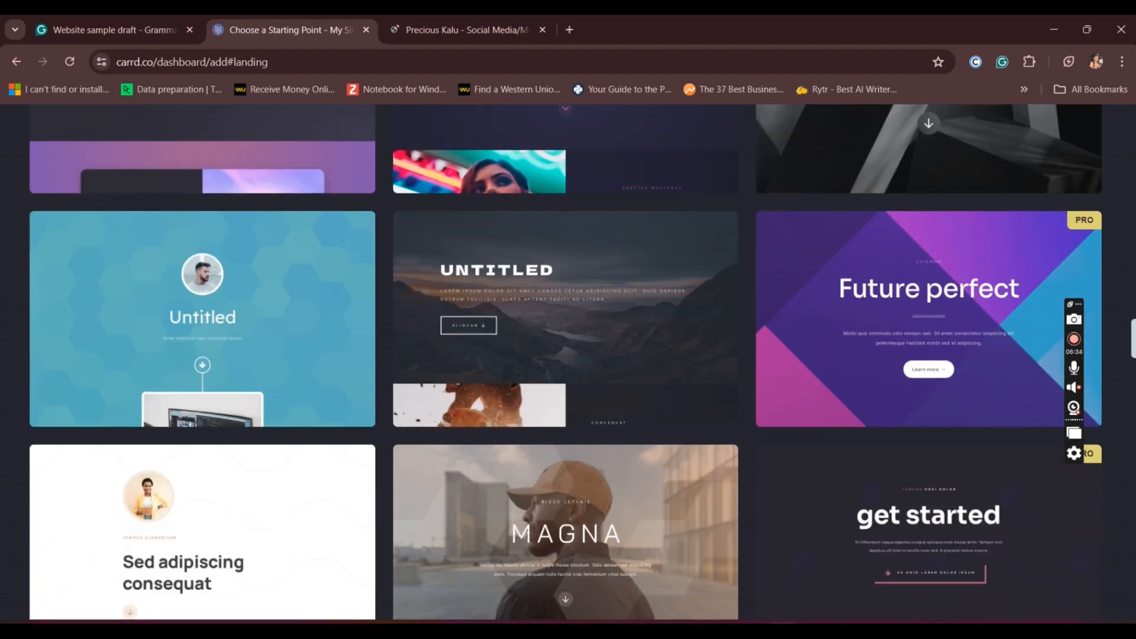
{"action": "scroll", "coordinate": [565, 363], "scroll_direction": "down", "scroll_amount": 7}
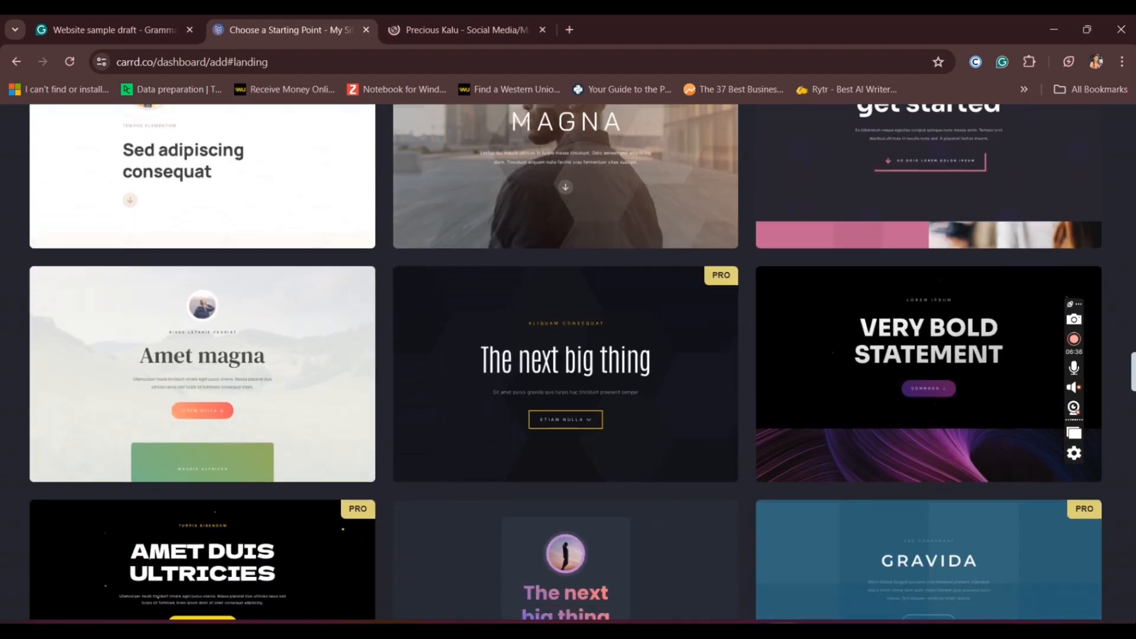
{"action": "scroll", "coordinate": [566, 363], "scroll_direction": "down", "scroll_amount": 1}
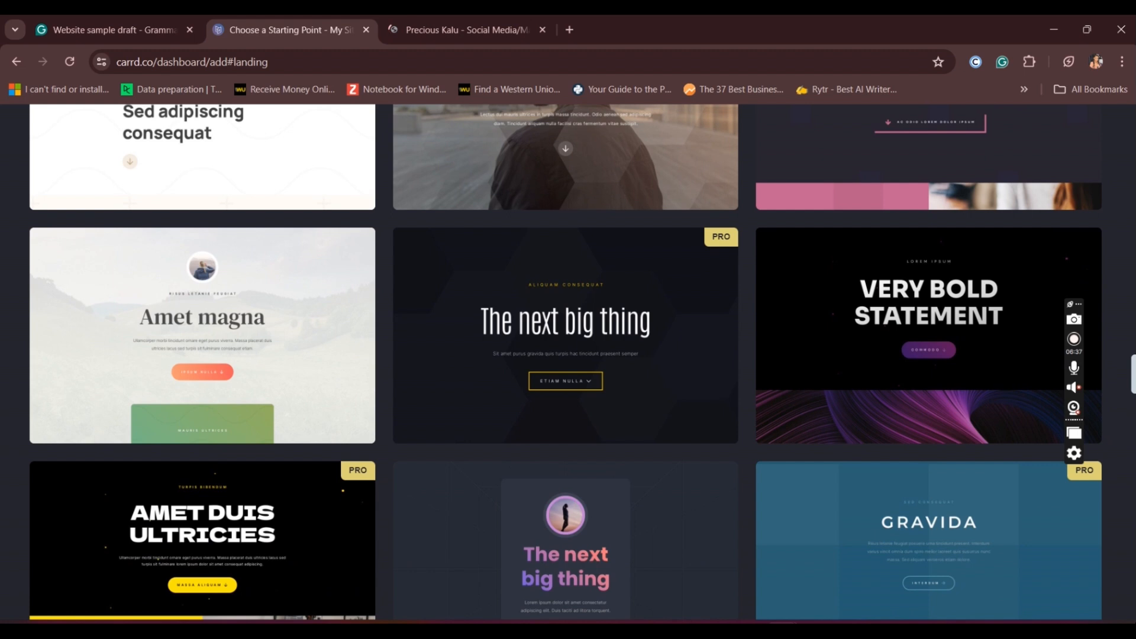
{"action": "scroll", "coordinate": [565, 362], "scroll_direction": "down", "scroll_amount": 1}
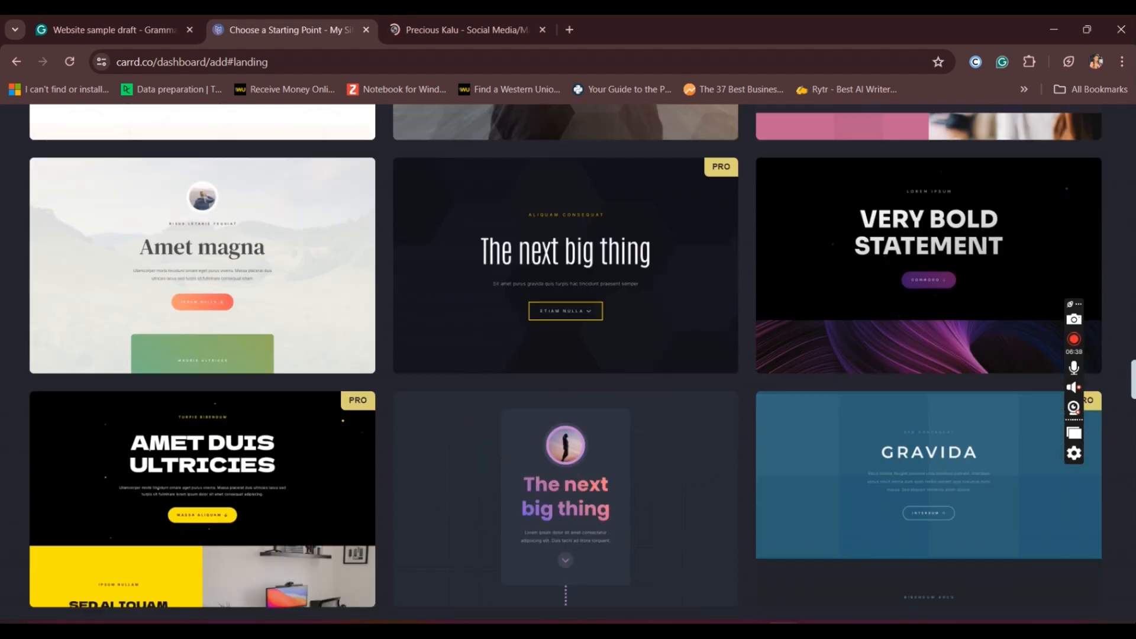
{"action": "scroll", "coordinate": [566, 363], "scroll_direction": "down", "scroll_amount": 4}
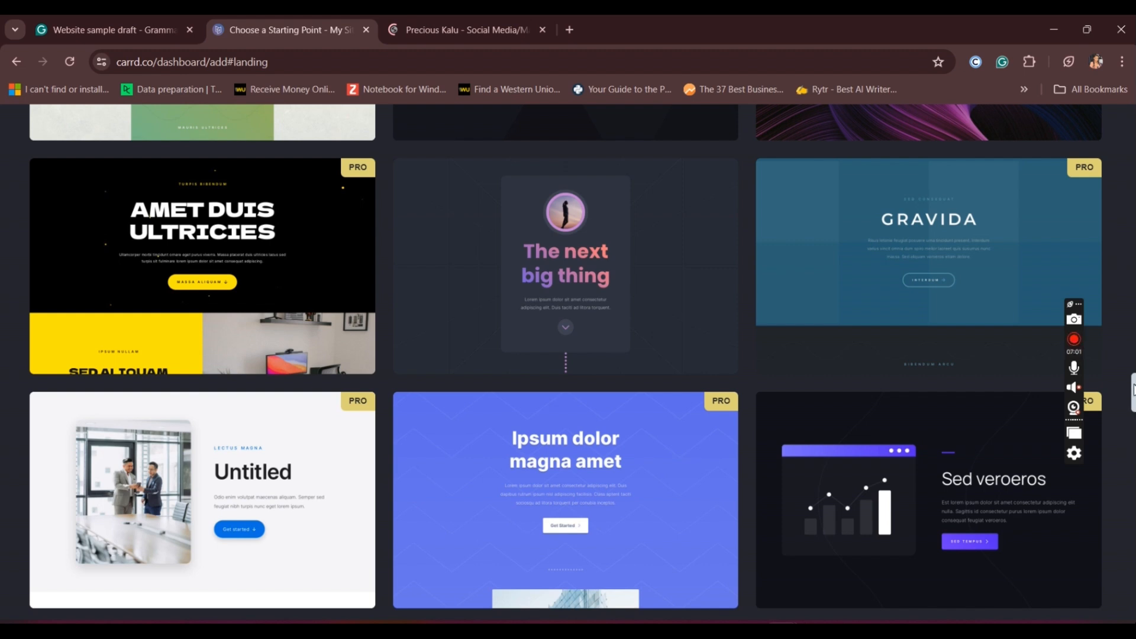
{"action": "scroll", "coordinate": [720, 461], "scroll_direction": "down", "scroll_amount": 2}
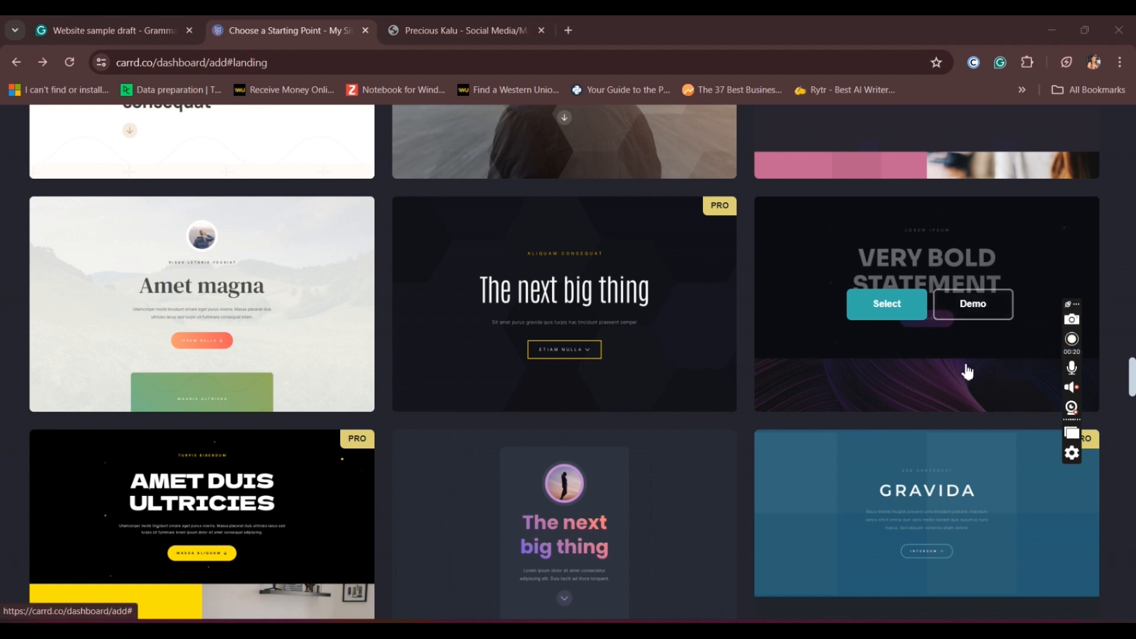
Create a site from the Very Bold Statement template and inspect its Background and Page settings
{"action": "left_click", "coordinate": [874, 320]}
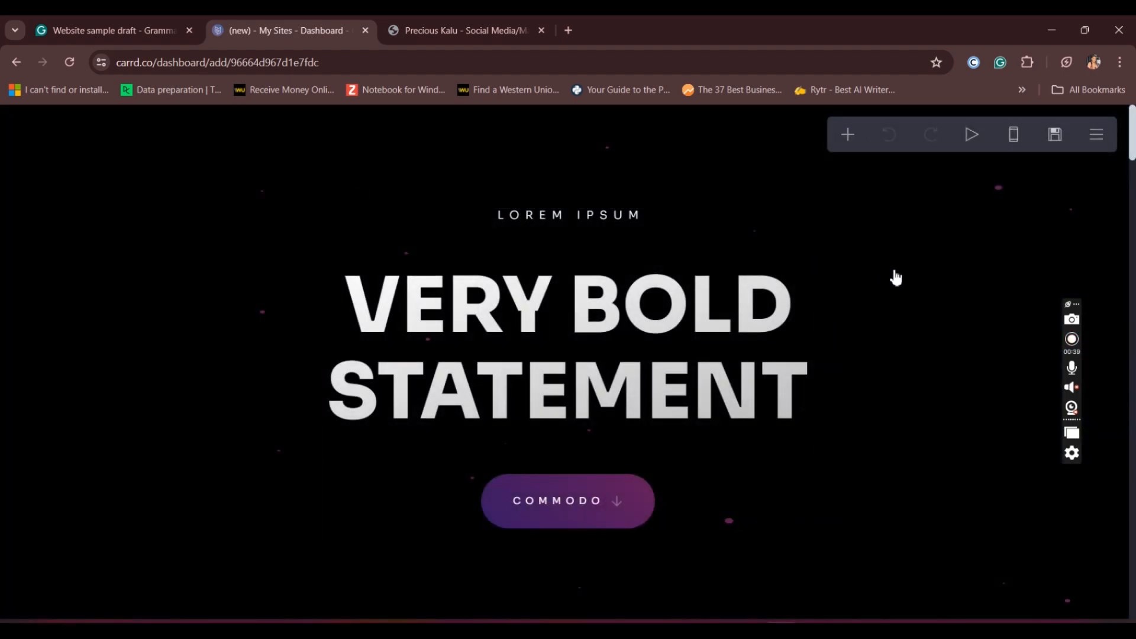
{"action": "left_click", "coordinate": [897, 277]}
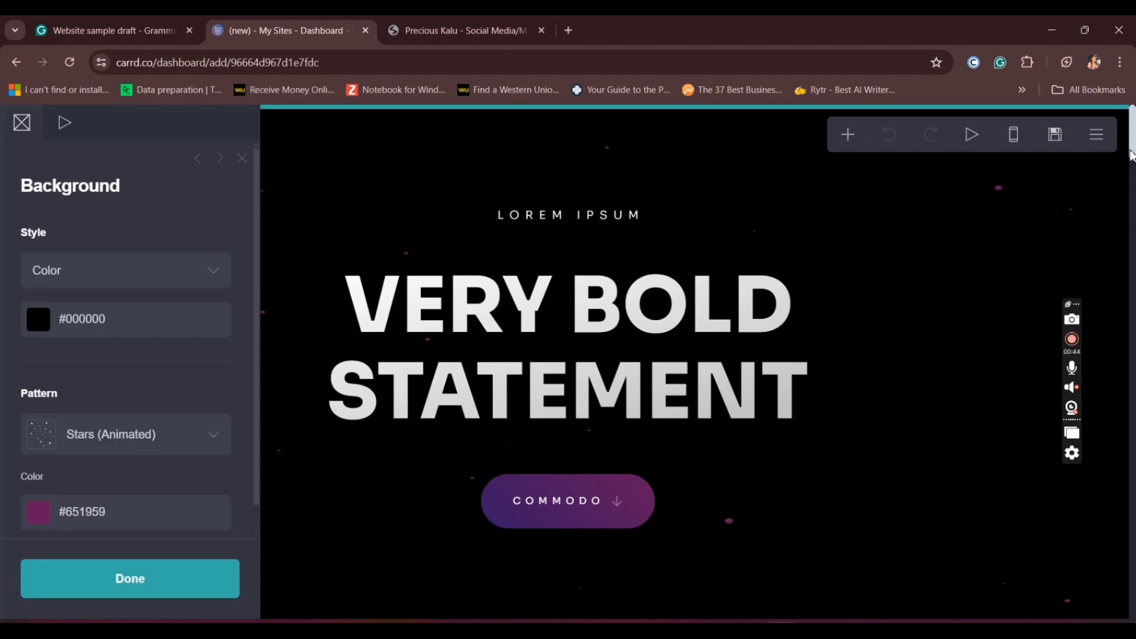
{"action": "mouse_move", "coordinate": [1132, 150]}
{"action": "left_mouse_down"}
{"action": "mouse_move", "coordinate": [1134, 468]}
{"action": "mouse_move", "coordinate": [1132, 156]}
{"action": "left_mouse_up"}
{"action": "left_click", "coordinate": [547, 175]}
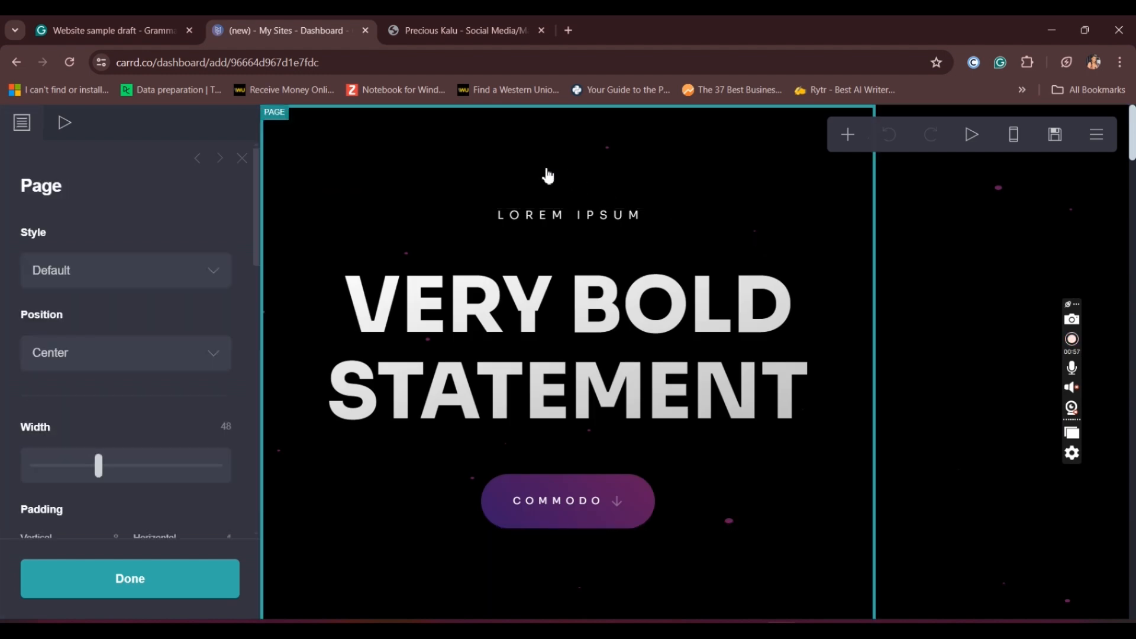
{"action": "left_click", "coordinate": [170, 583]}
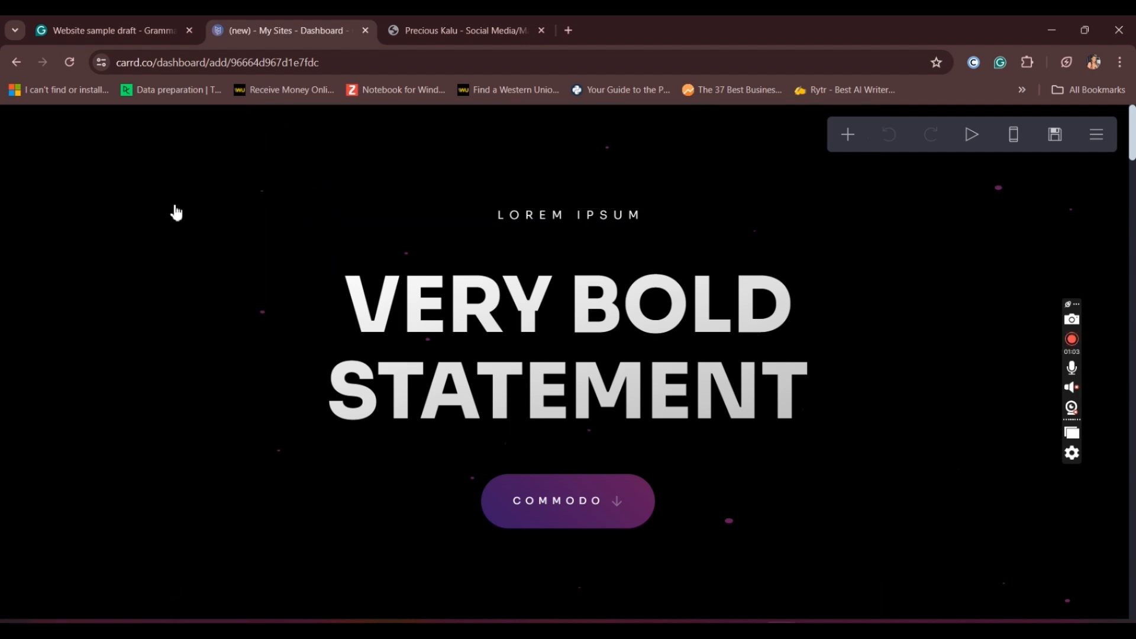
{"action": "left_click", "coordinate": [111, 265]}
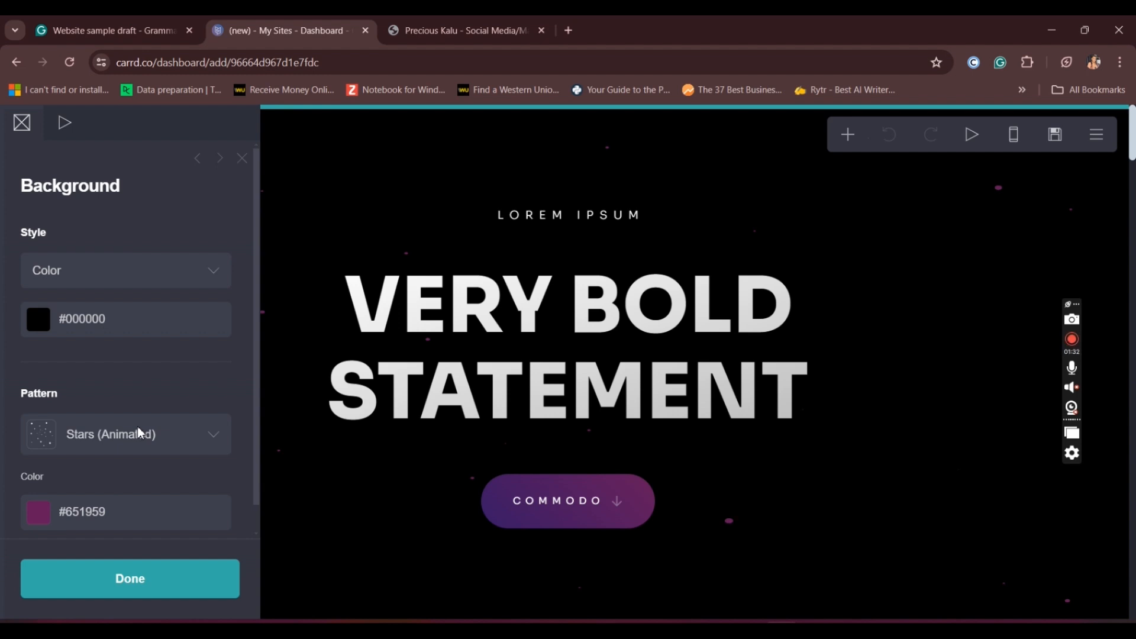
{"action": "left_click", "coordinate": [101, 587]}
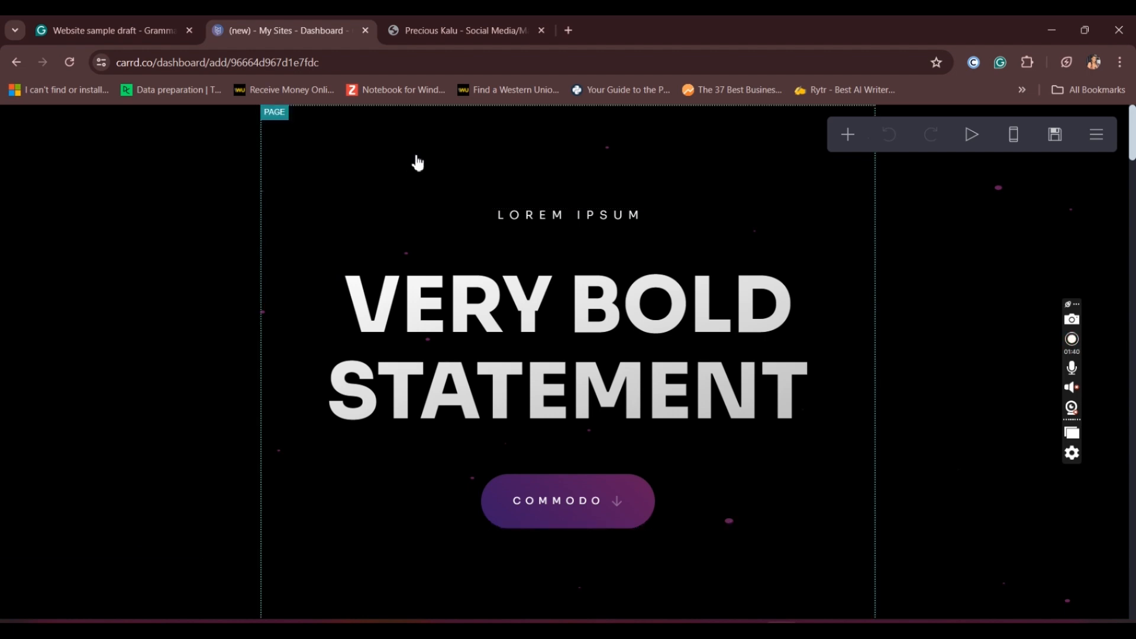
Set the page Width from 48 to 55 in Page settings and review the panel
{"action": "left_click", "coordinate": [417, 162]}
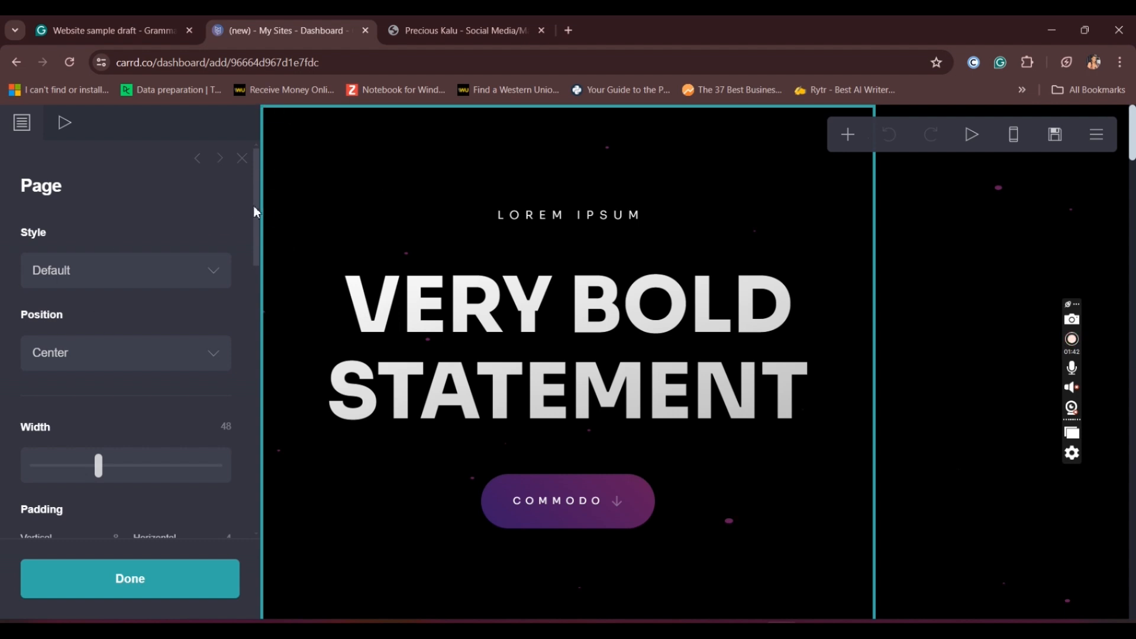
{"action": "left_click_drag", "start_coordinate": [257, 208], "coordinate": [256, 244]}
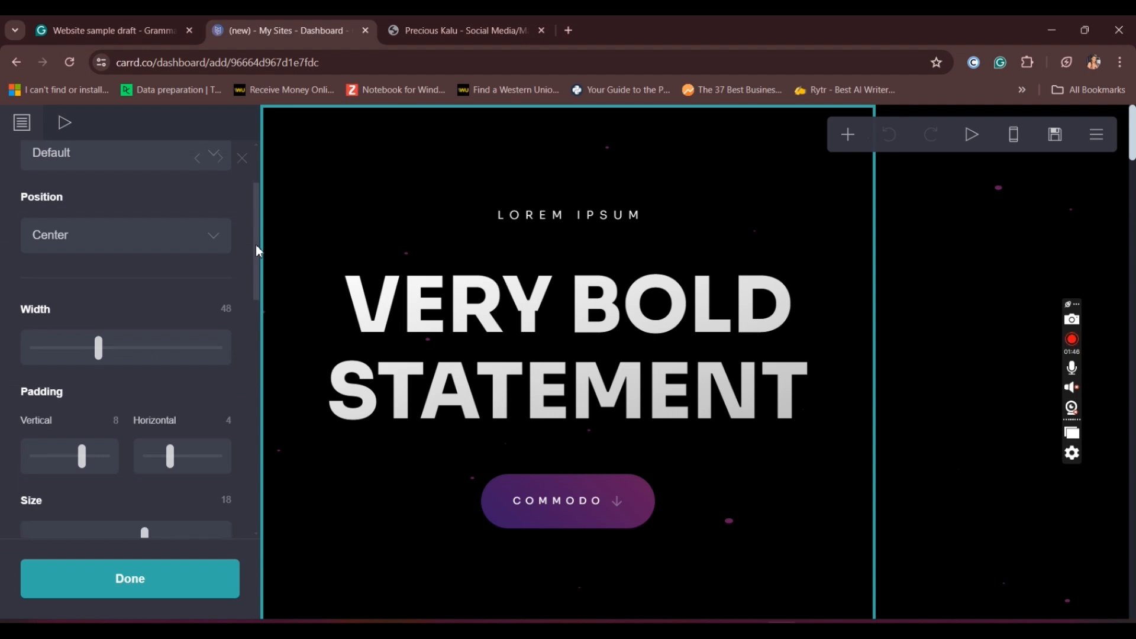
{"action": "left_click_drag", "start_coordinate": [99, 341], "coordinate": [118, 365]}
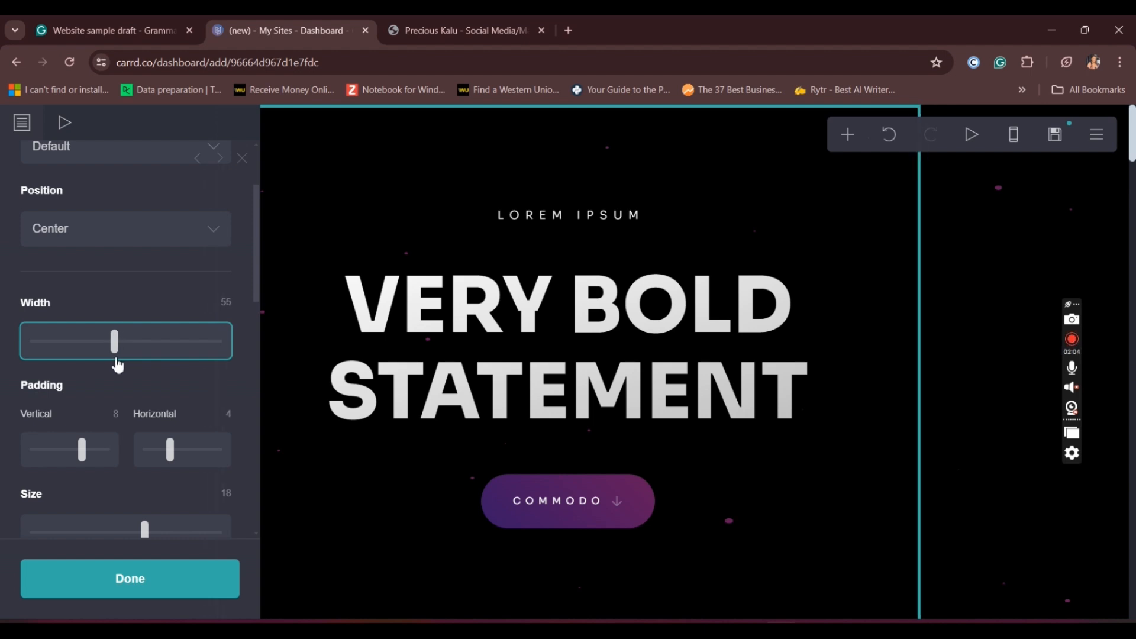
{"action": "left_click", "coordinate": [121, 291]}
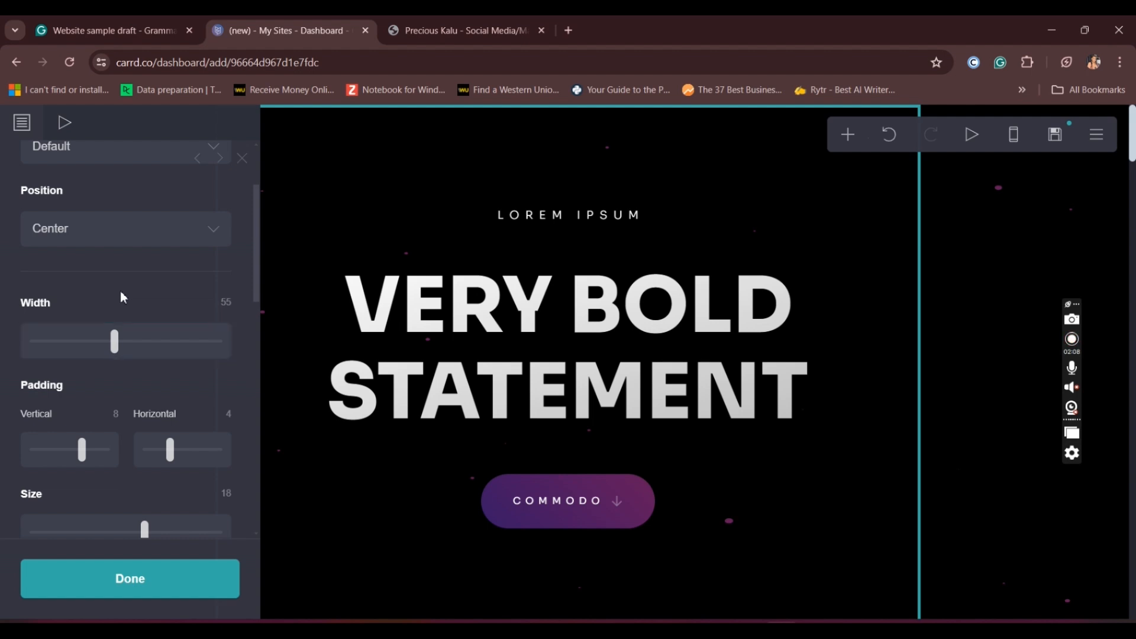
{"action": "left_click_drag", "start_coordinate": [254, 258], "coordinate": [258, 364]}
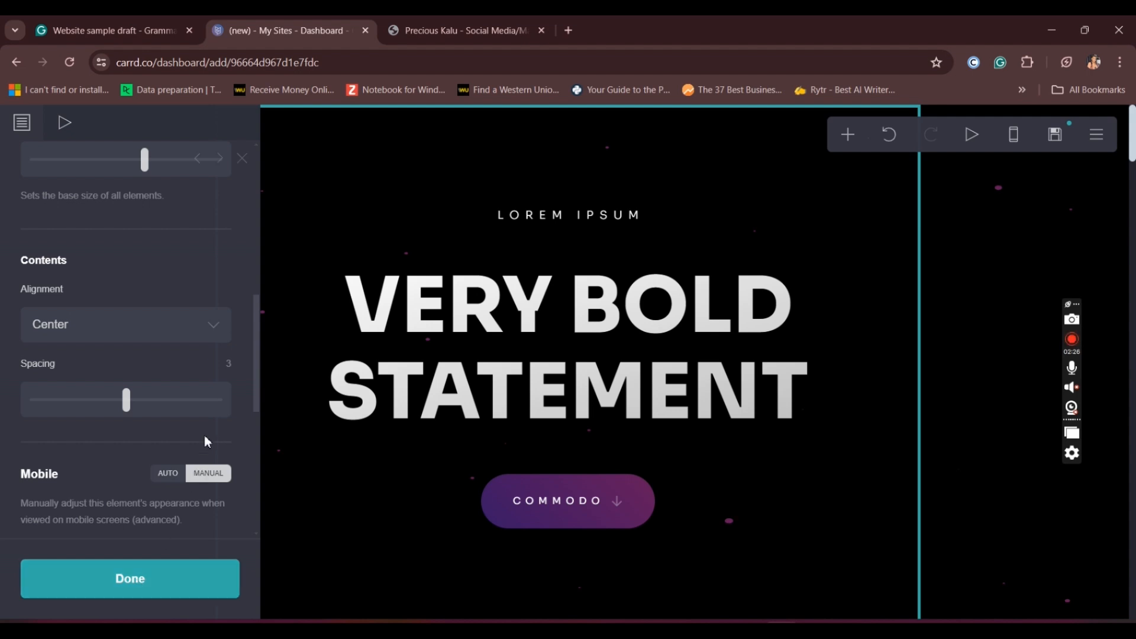
{"action": "left_click_drag", "start_coordinate": [253, 373], "coordinate": [253, 275]}
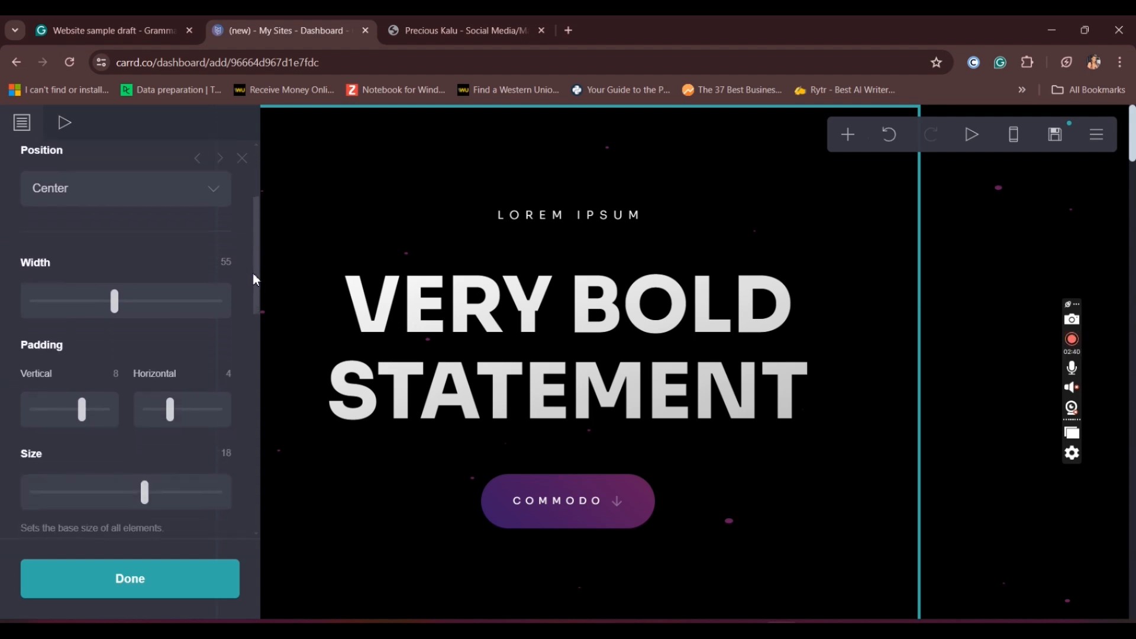
Add a Buttons element with one "Button" below the social icons
{"action": "left_click", "coordinate": [172, 579]}
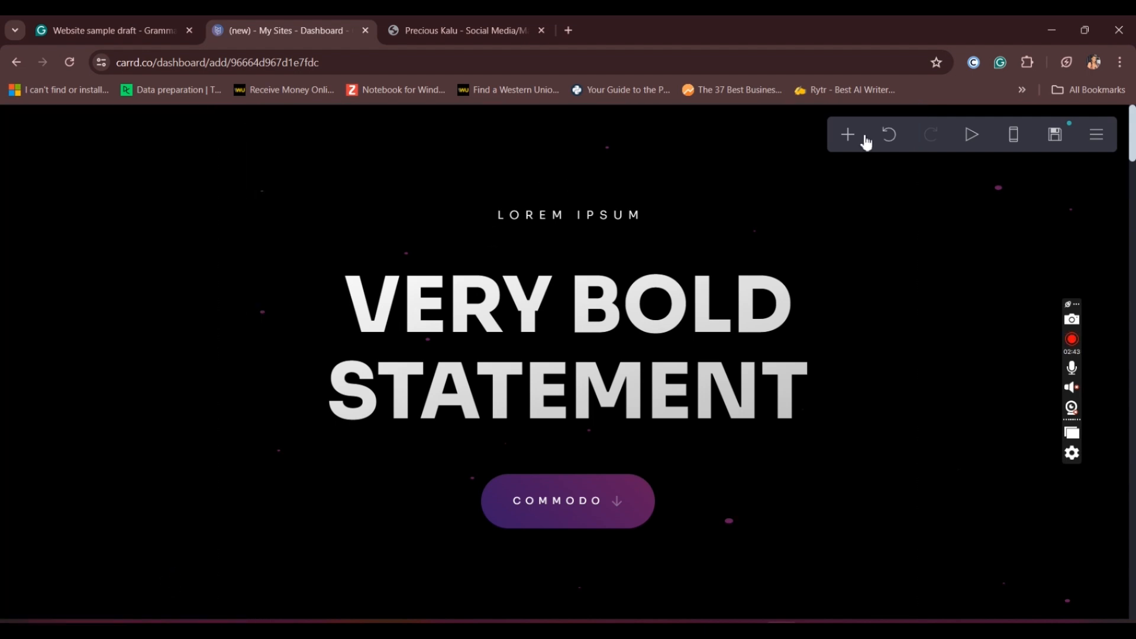
{"action": "left_click", "coordinate": [749, 139]}
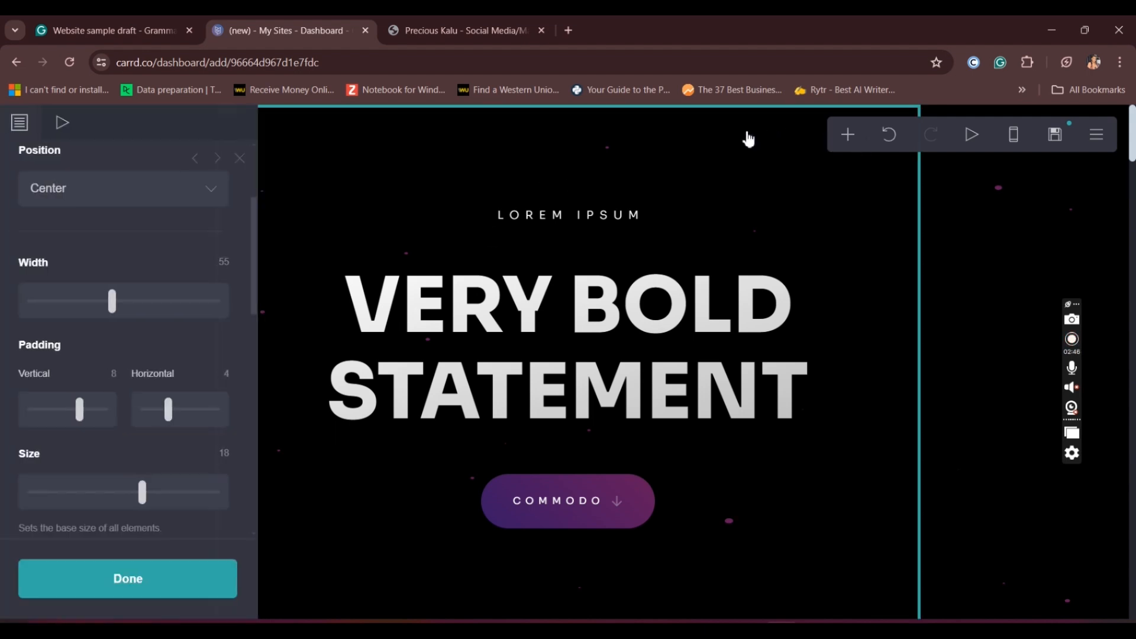
{"action": "left_click", "coordinate": [849, 138]}
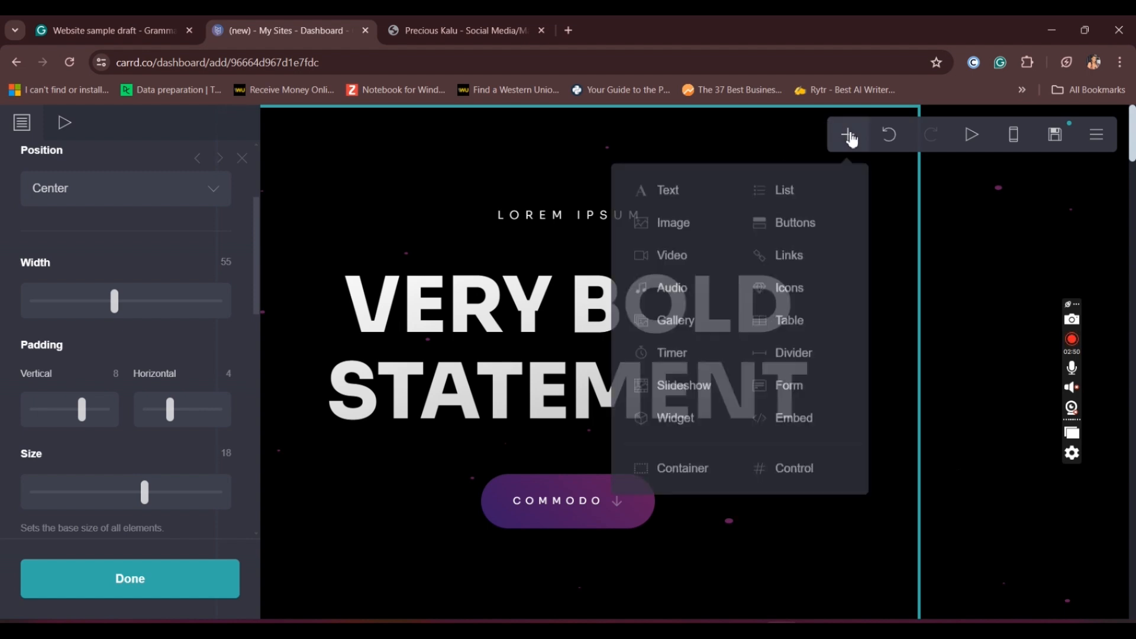
{"action": "left_click", "coordinate": [767, 236]}
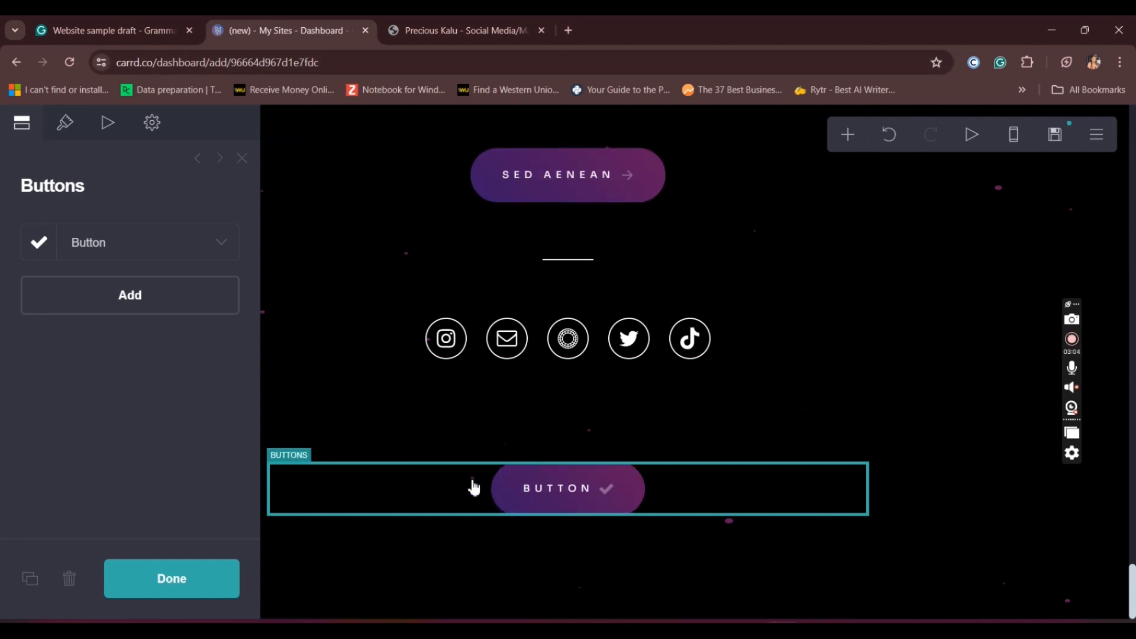
Set the button's style to (none) and review its purple gradient, hover and label colours
{"action": "left_click", "coordinate": [65, 127]}
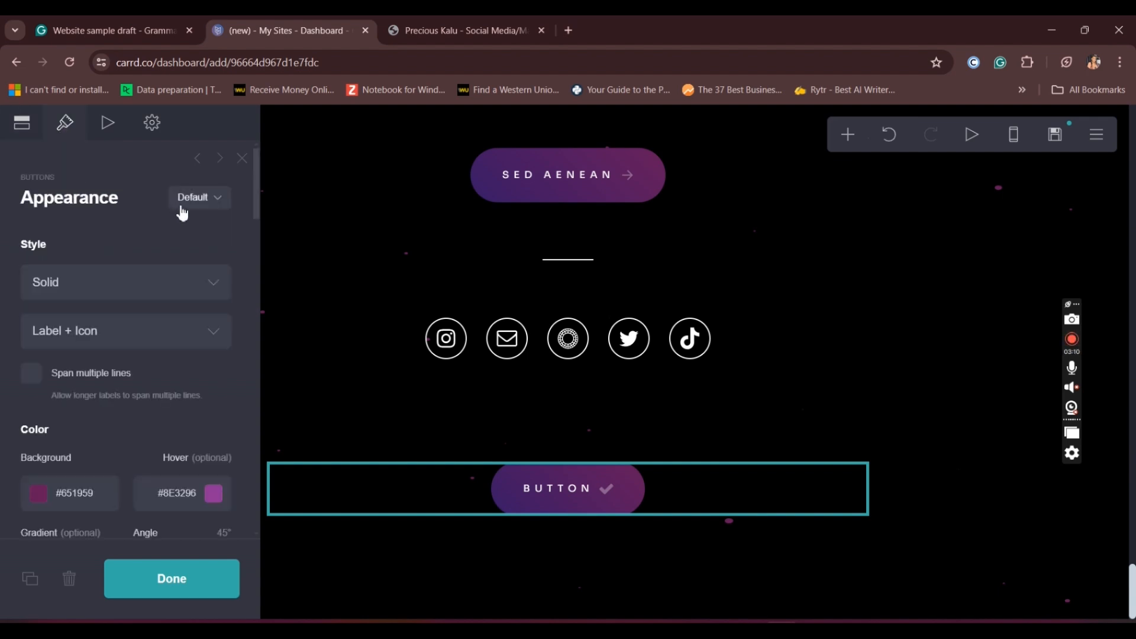
{"action": "left_click", "coordinate": [206, 201]}
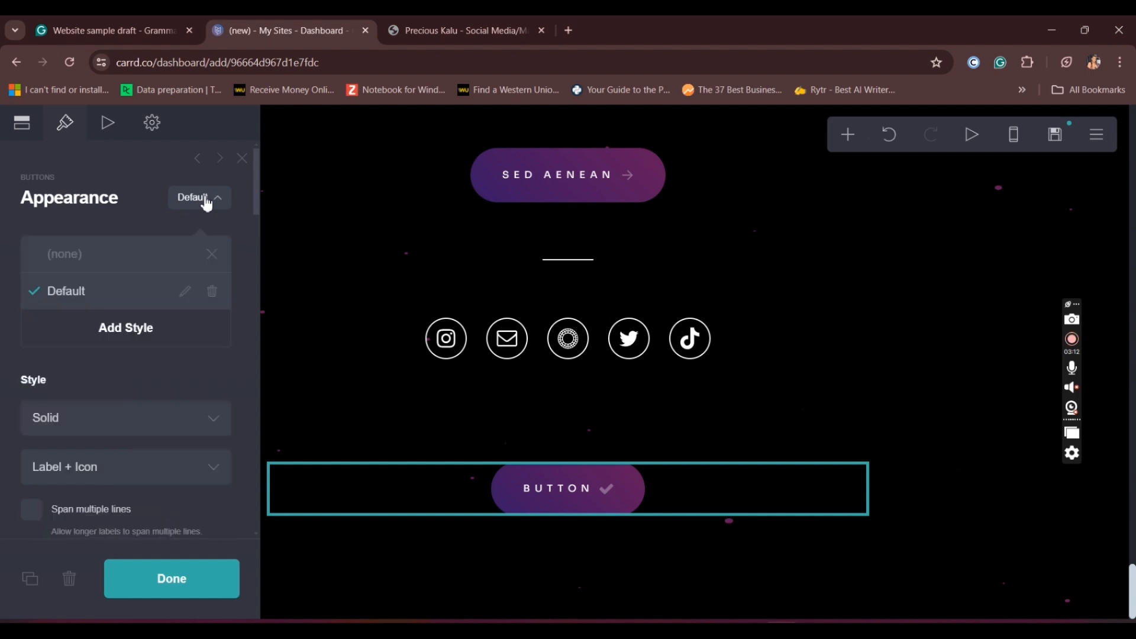
{"action": "left_click", "coordinate": [71, 254]}
{"action": "left_click", "coordinate": [217, 258]}
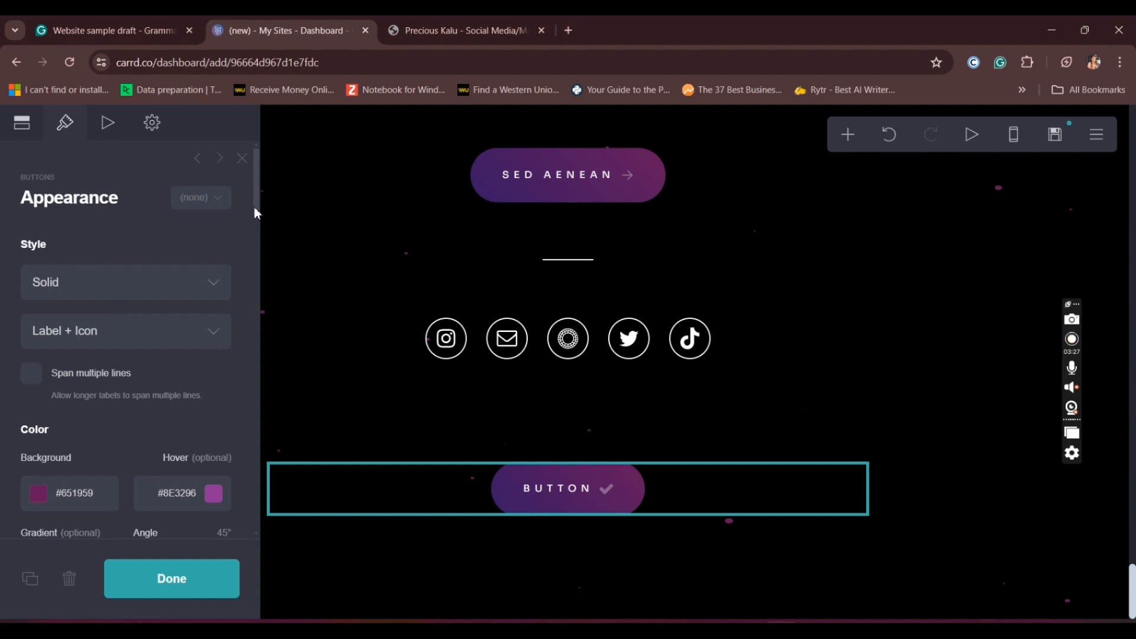
{"action": "scroll", "coordinate": [252, 223], "scroll_direction": "down", "scroll_amount": 2}
{"action": "scroll", "coordinate": [259, 246], "scroll_direction": "down", "scroll_amount": 1}
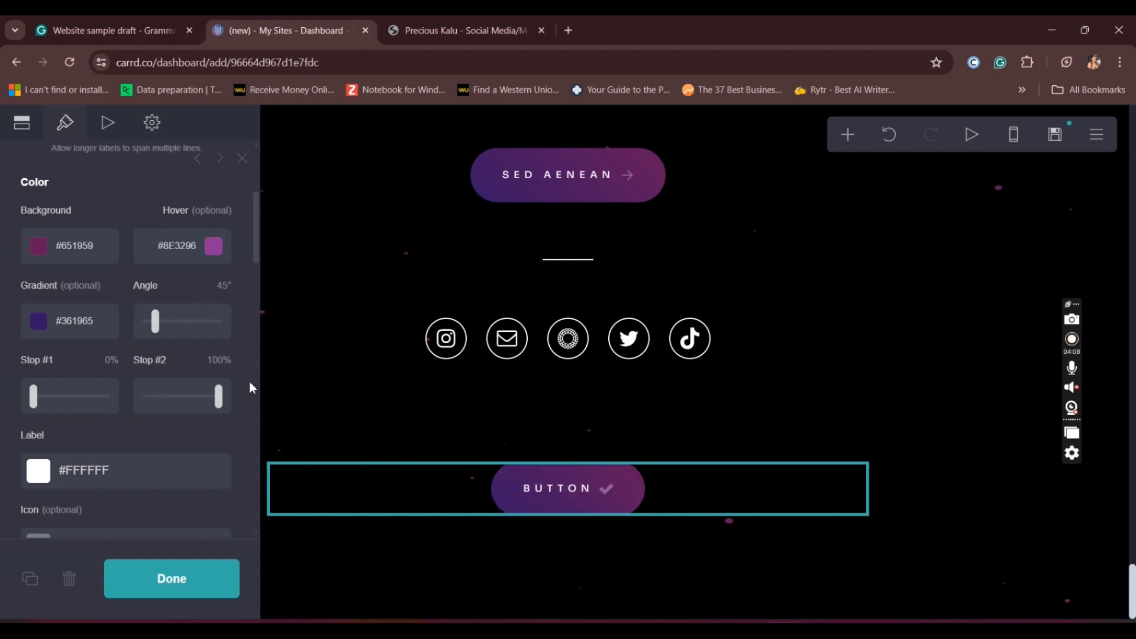
{"action": "left_click_drag", "start_coordinate": [254, 247], "coordinate": [247, 218]}
{"action": "scroll", "coordinate": [211, 244], "scroll_direction": "up", "scroll_amount": 1}
Switch the button to Label Only and lower its corner rounding from 2.5 to 0.875
{"action": "left_click", "coordinate": [204, 284]}
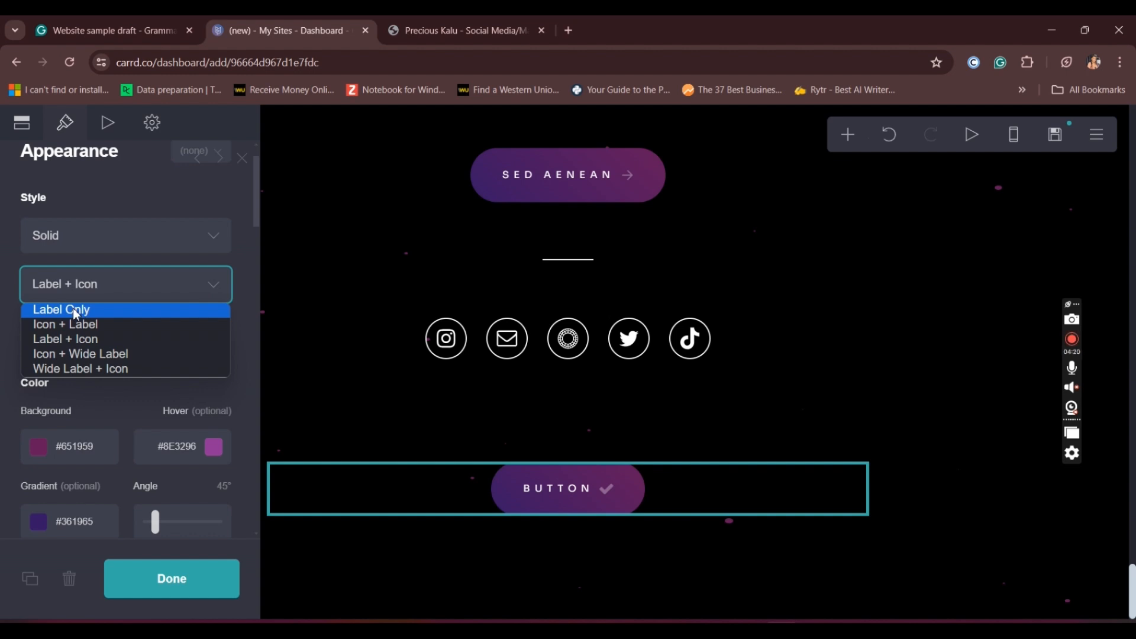
{"action": "left_click", "coordinate": [76, 311]}
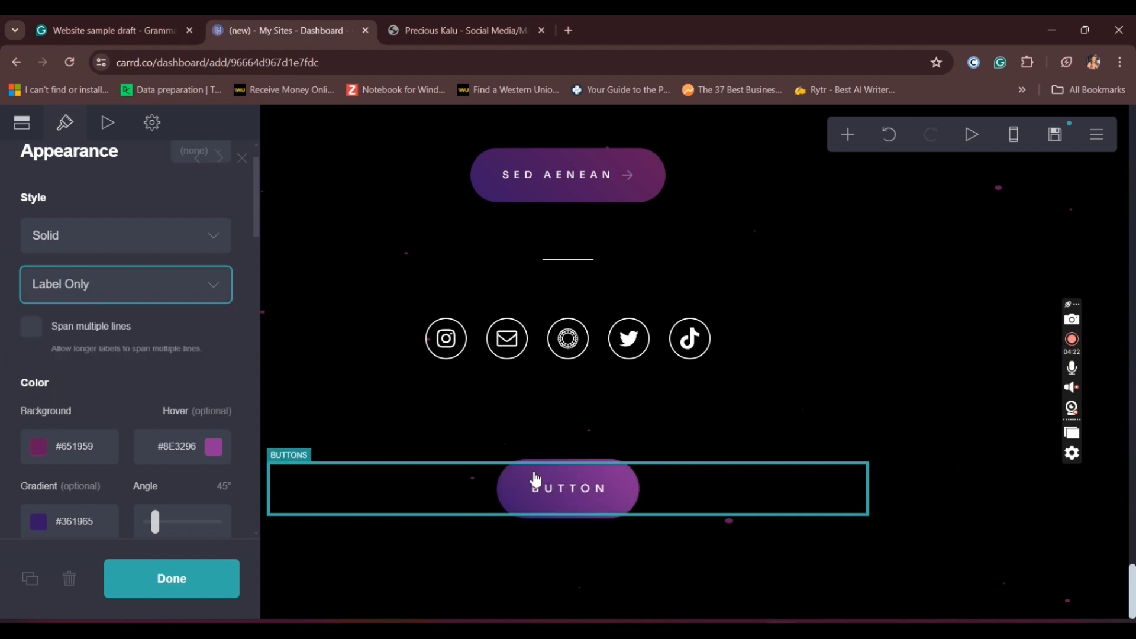
{"action": "left_click_drag", "start_coordinate": [258, 216], "coordinate": [278, 359]}
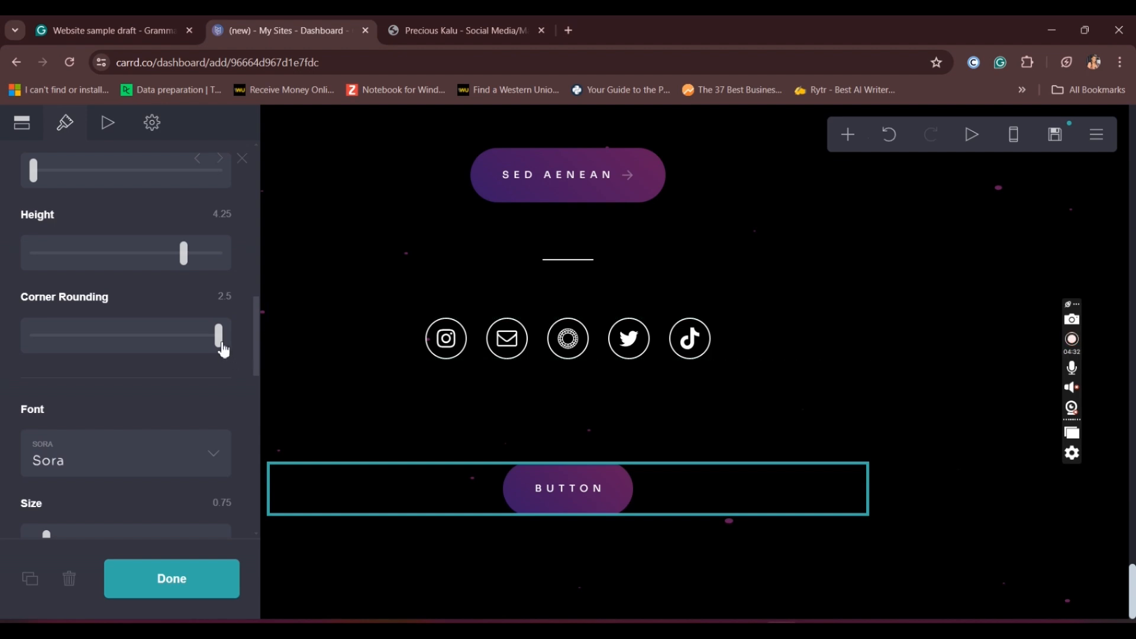
{"action": "left_click_drag", "start_coordinate": [218, 341], "coordinate": [101, 364]}
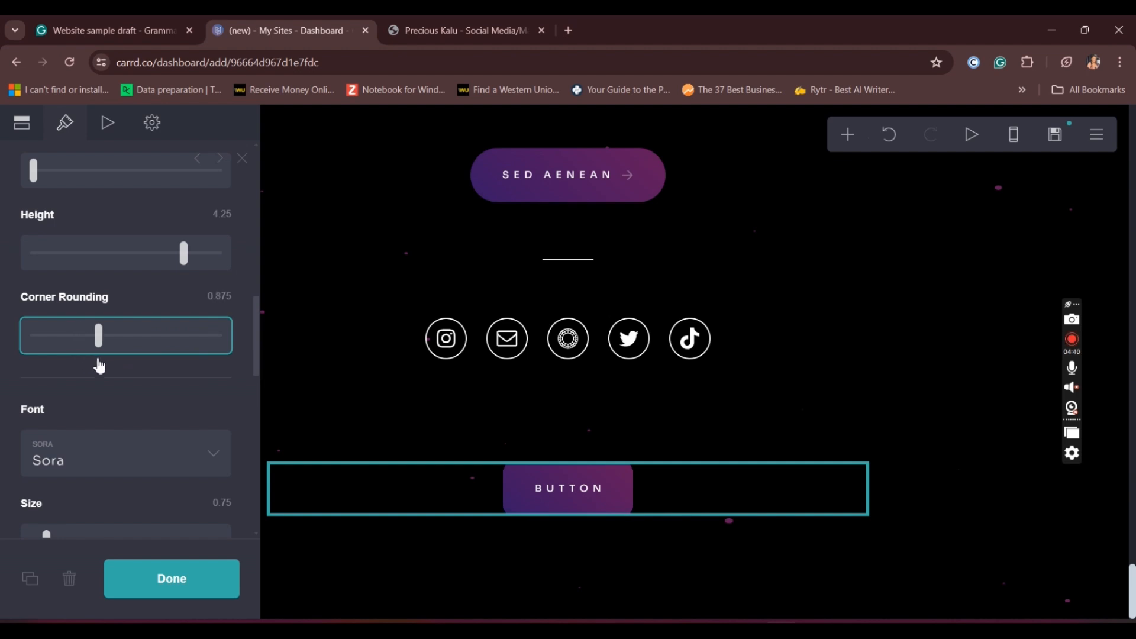
{"action": "left_click", "coordinate": [140, 382]}
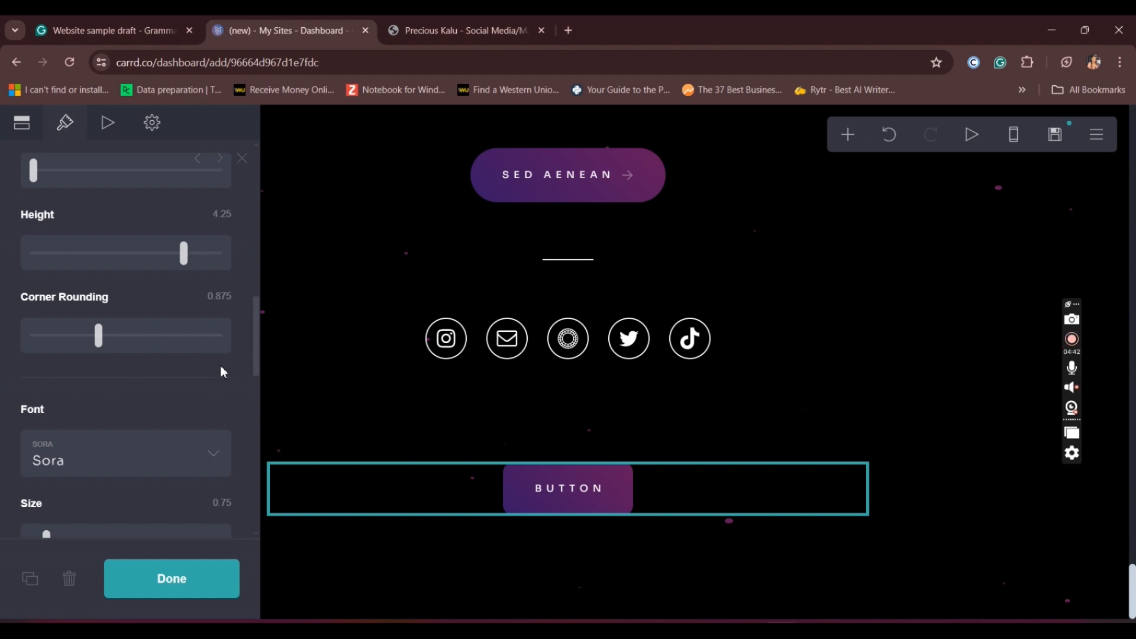
Set the button label font to Open Sans and its weight from Regular to Bold
{"action": "left_click", "coordinate": [108, 462]}
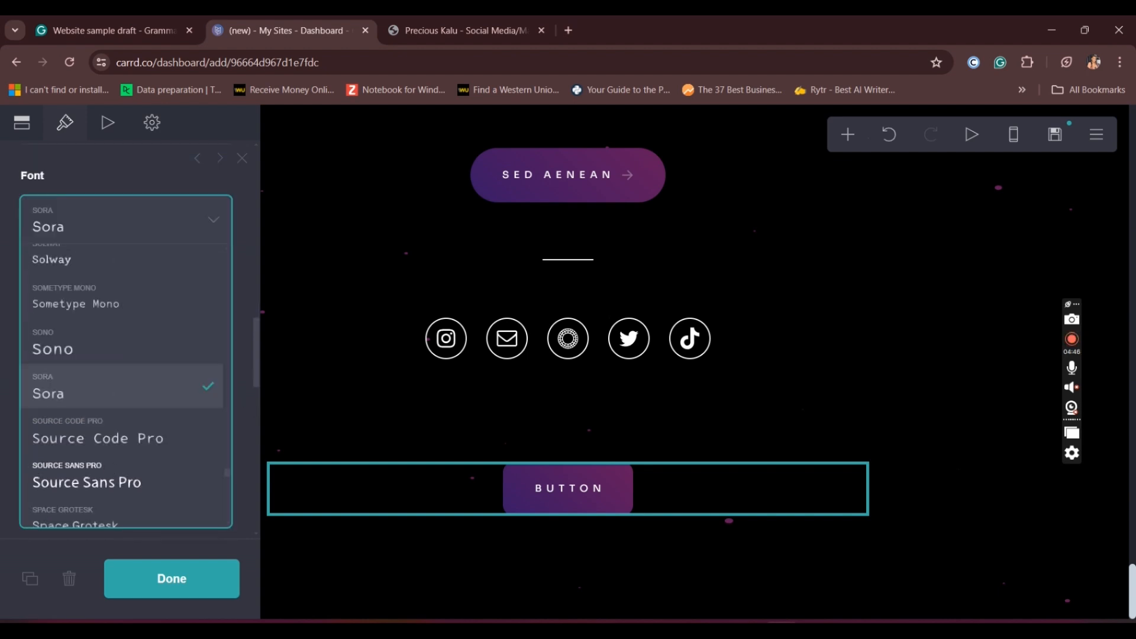
{"action": "scroll", "coordinate": [110, 468], "scroll_direction": "up", "scroll_amount": 5}
{"action": "scroll", "coordinate": [125, 361], "scroll_direction": "up", "scroll_amount": 5}
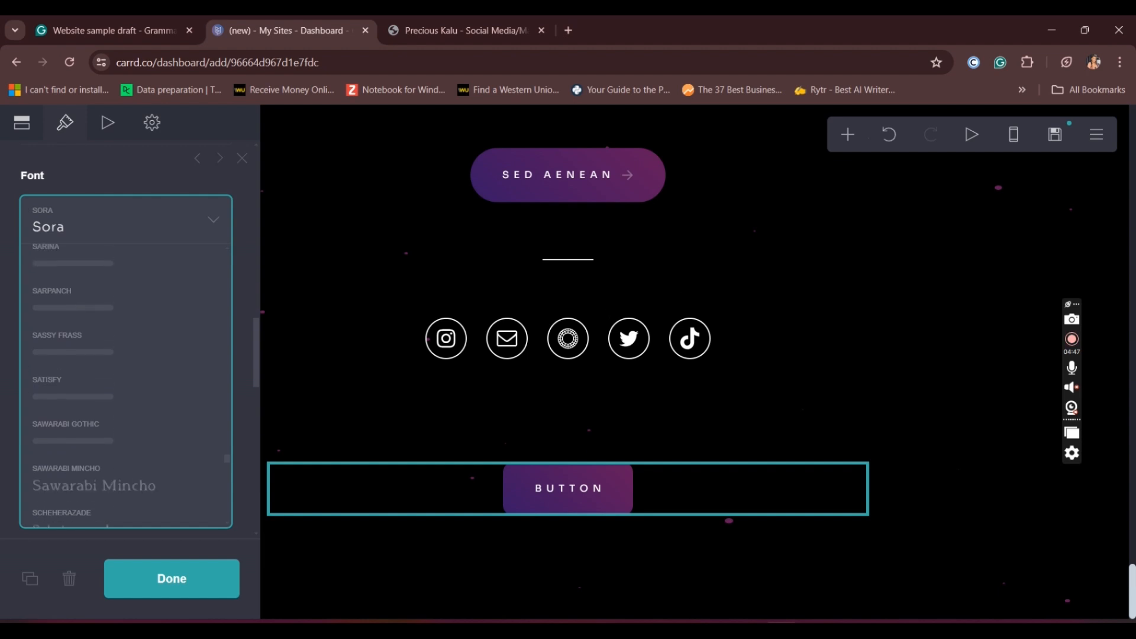
{"action": "scroll", "coordinate": [125, 361], "scroll_direction": "up", "scroll_amount": 10}
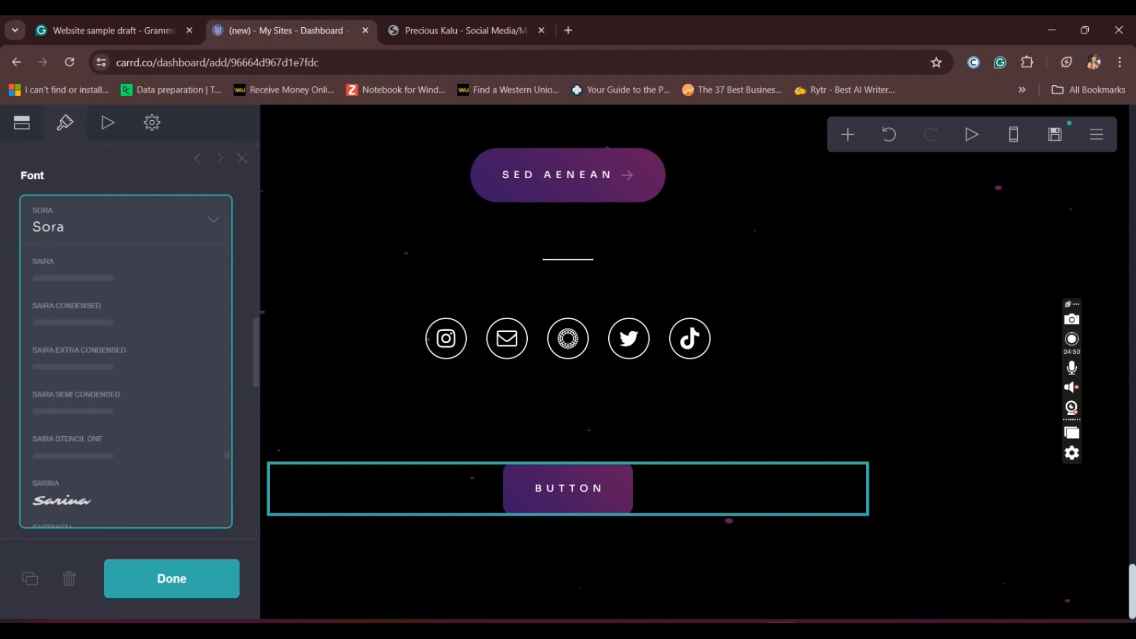
{"action": "scroll", "coordinate": [126, 361], "scroll_direction": "up", "scroll_amount": 10}
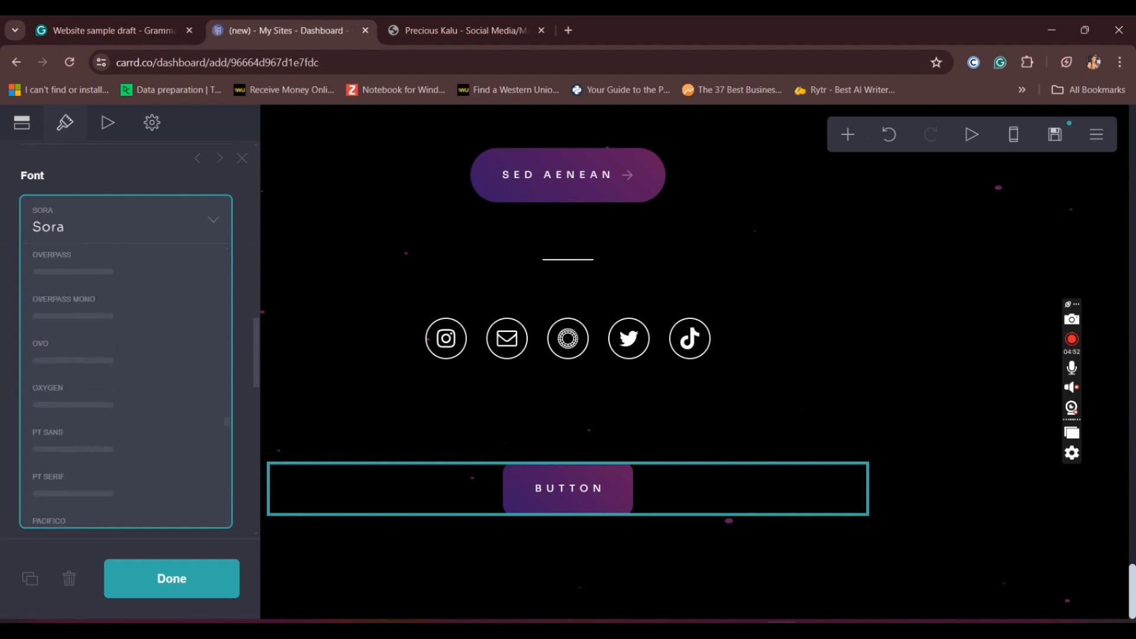
{"action": "scroll", "coordinate": [125, 361], "scroll_direction": "up", "scroll_amount": 10}
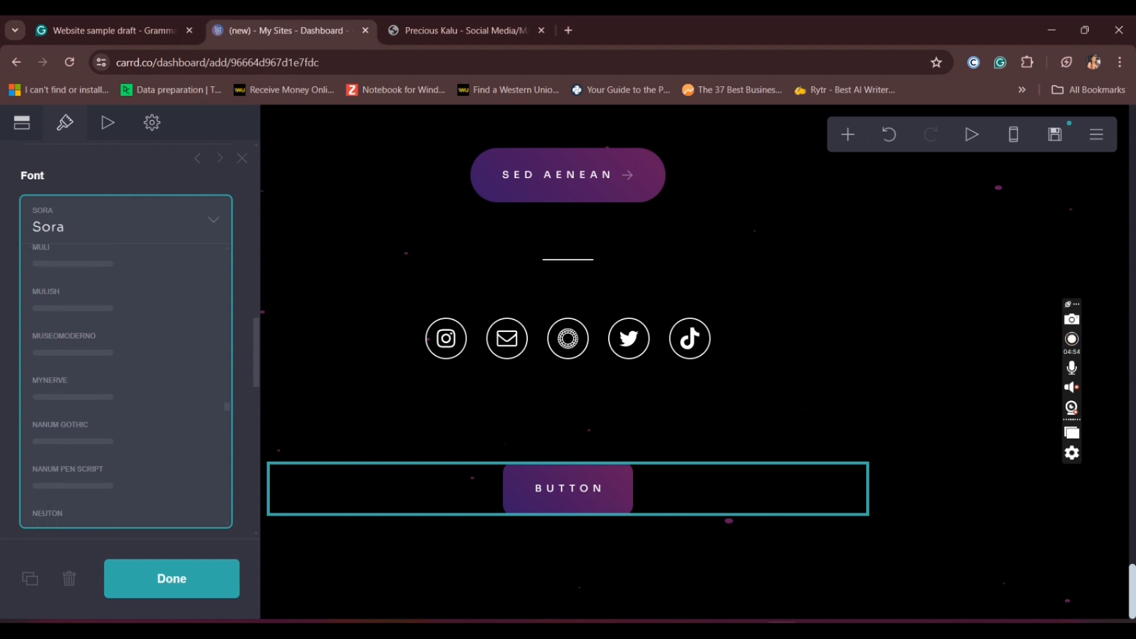
{"action": "scroll", "coordinate": [125, 361], "scroll_direction": "up", "scroll_amount": 10}
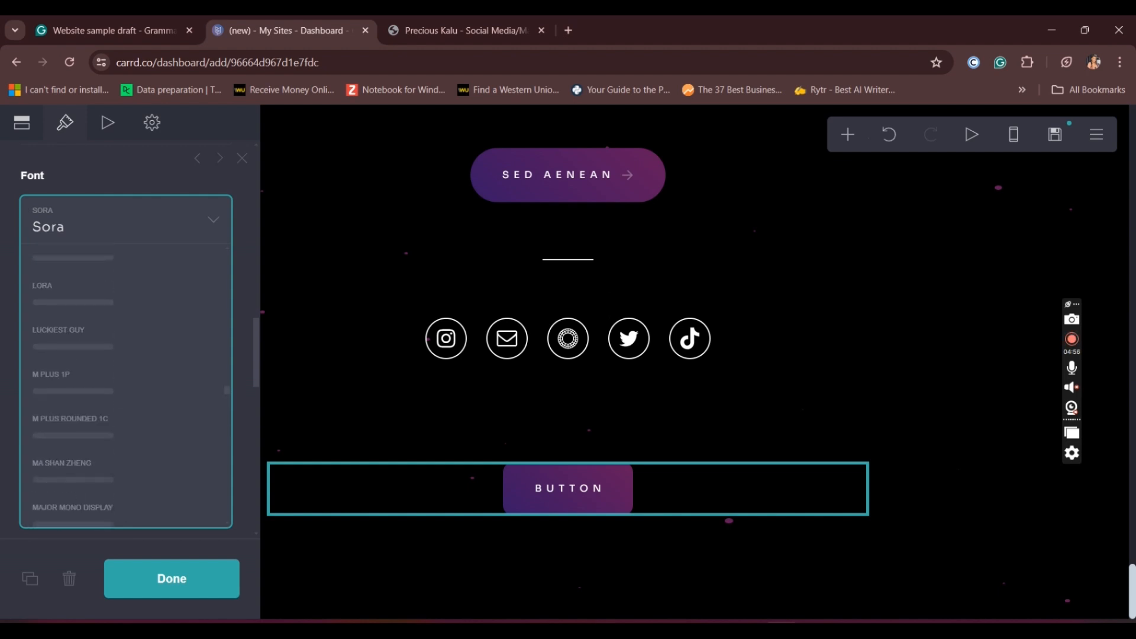
{"action": "scroll", "coordinate": [126, 361], "scroll_direction": "up", "scroll_amount": 5}
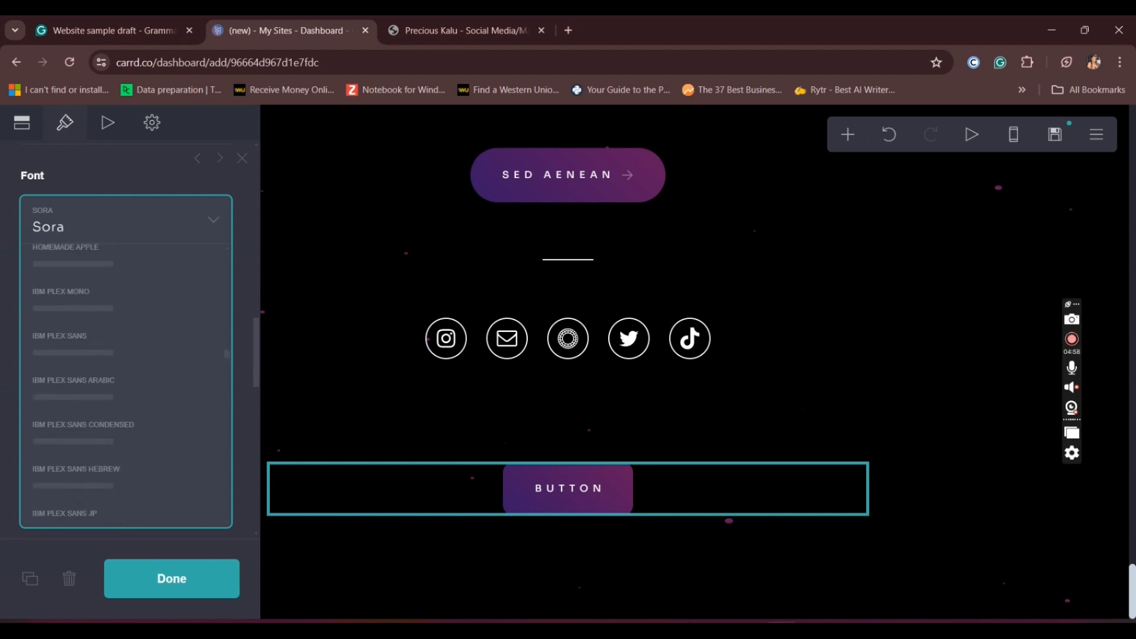
{"action": "scroll", "coordinate": [125, 361], "scroll_direction": "down", "scroll_amount": 9}
{"action": "scroll", "coordinate": [125, 361], "scroll_direction": "down", "scroll_amount": 10}
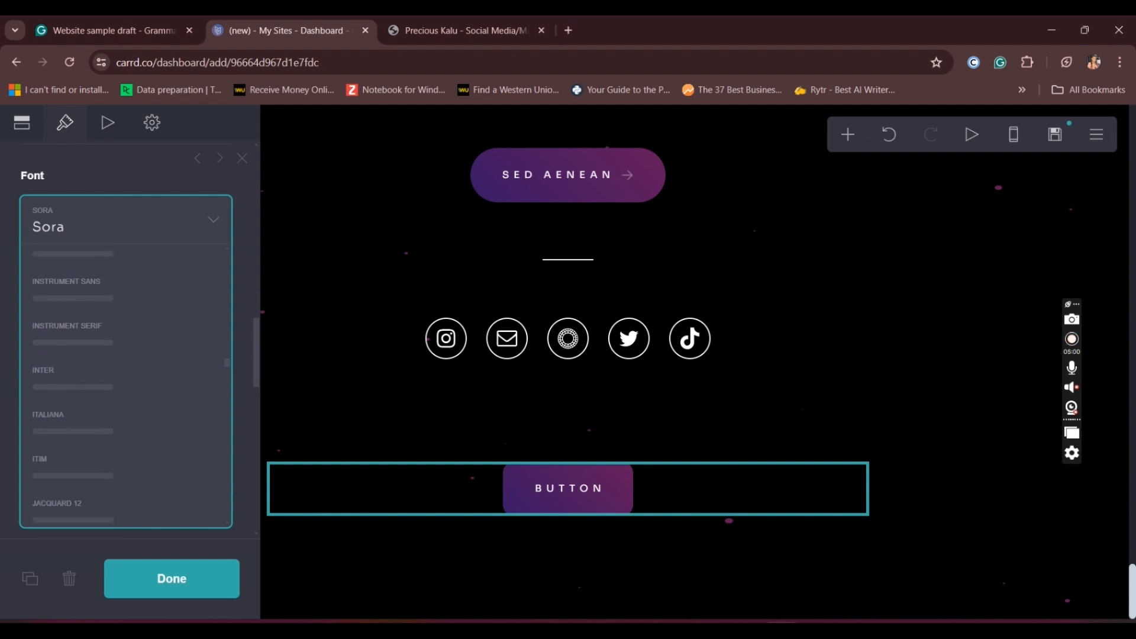
{"action": "scroll", "coordinate": [125, 361], "scroll_direction": "down", "scroll_amount": 8}
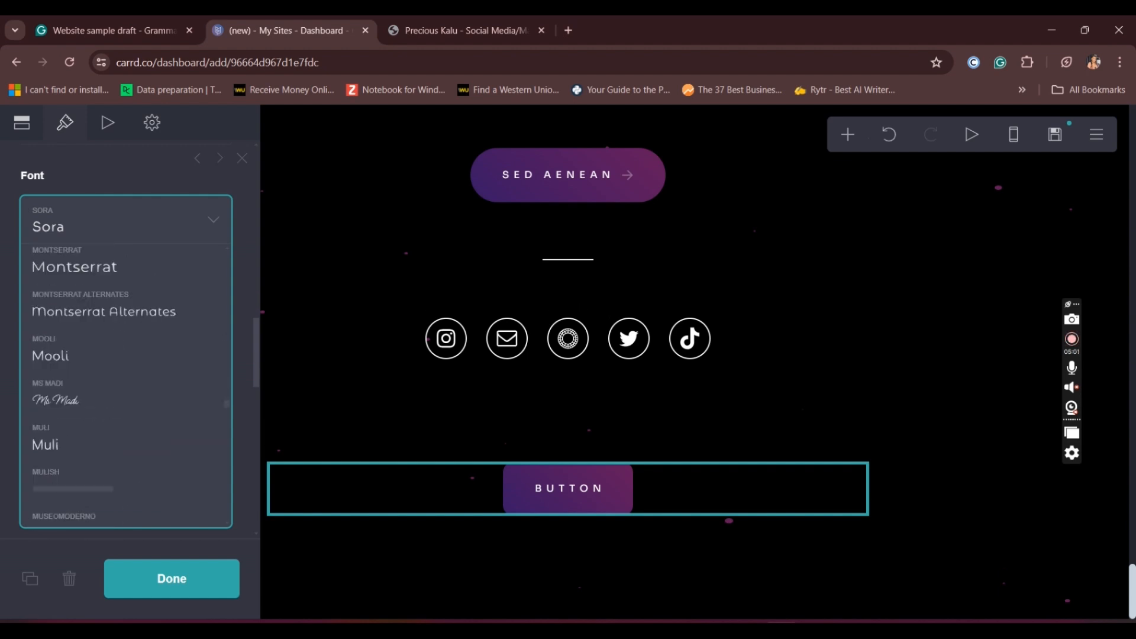
{"action": "scroll", "coordinate": [125, 361], "scroll_direction": "down", "scroll_amount": 6}
{"action": "scroll", "coordinate": [125, 361], "scroll_direction": "down", "scroll_amount": 10}
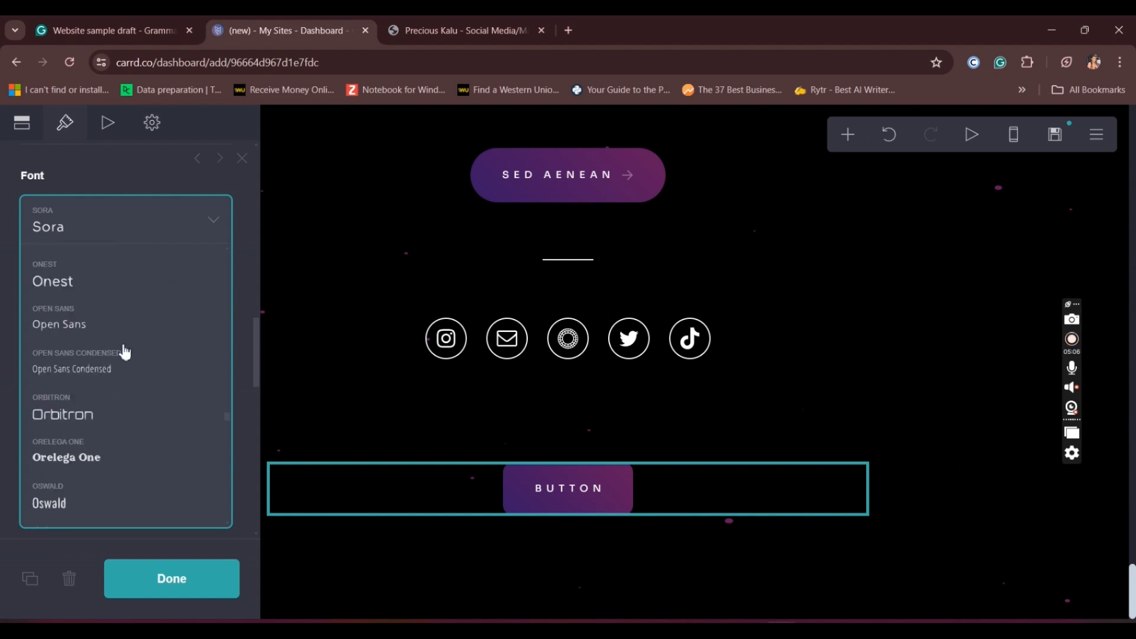
{"action": "left_click", "coordinate": [80, 325]}
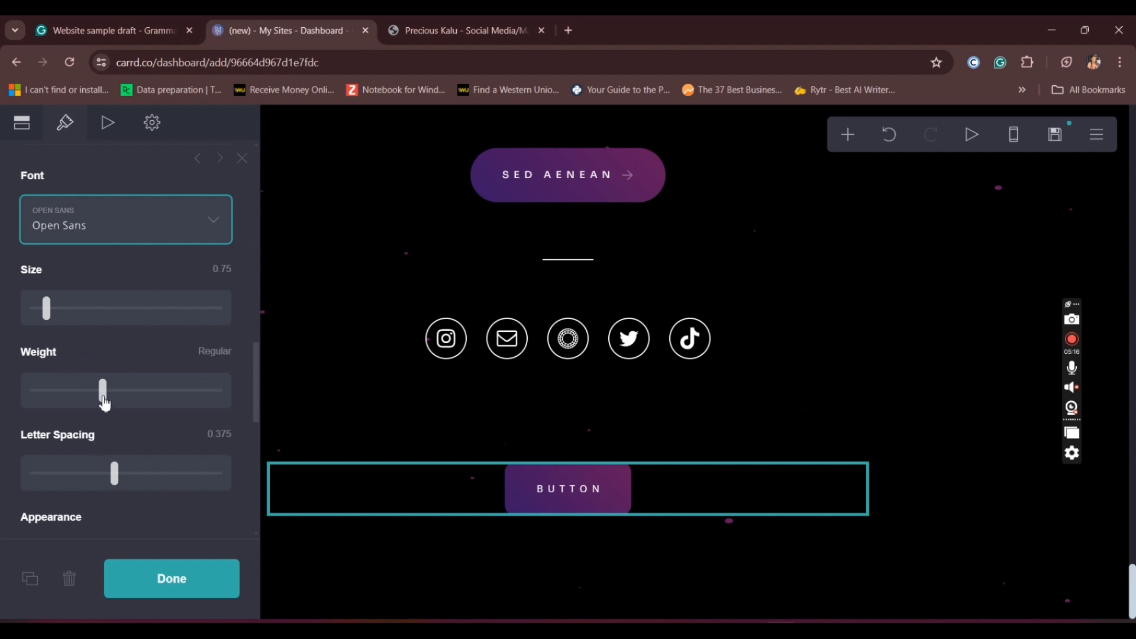
{"action": "left_click_drag", "start_coordinate": [104, 404], "coordinate": [176, 417]}
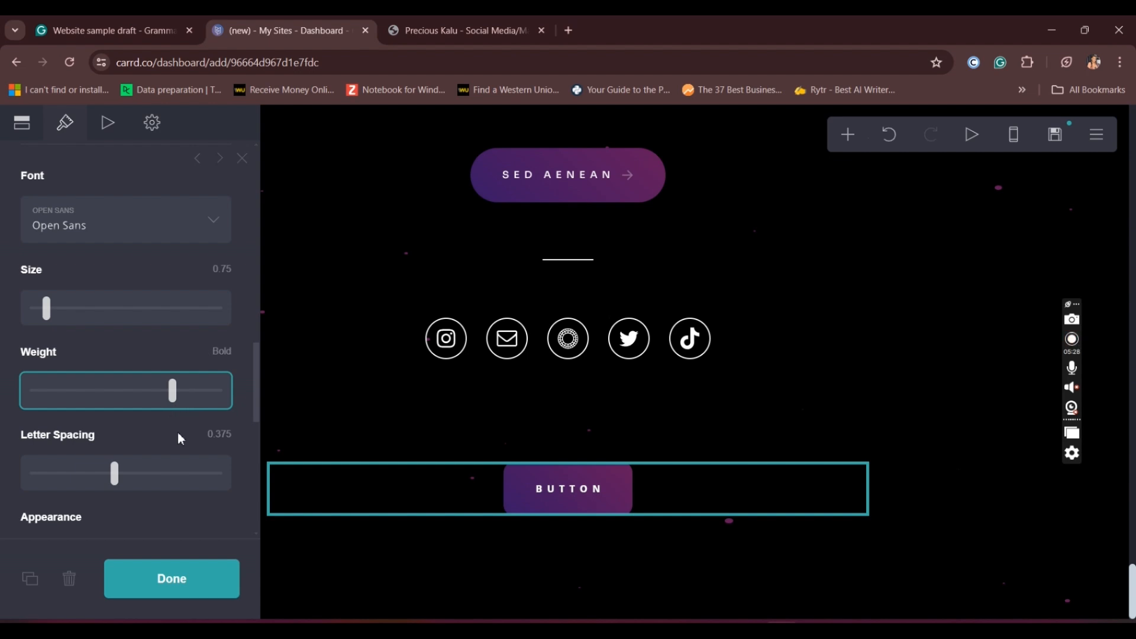
{"action": "left_click", "coordinate": [257, 380]}
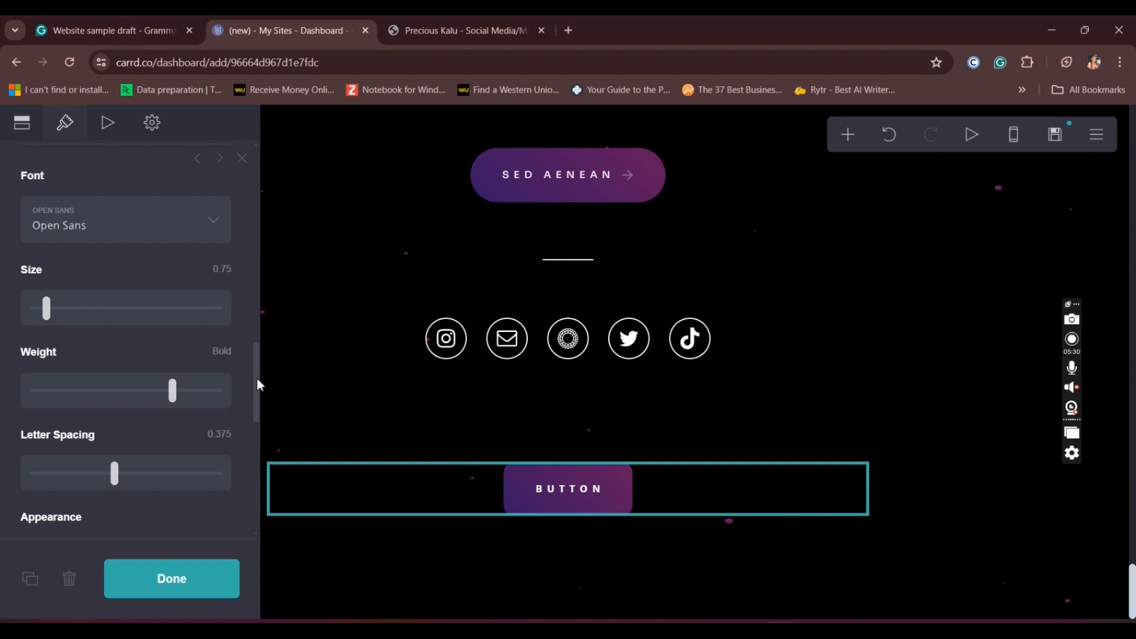
Restore the button background colour to #651959
{"action": "left_click_drag", "start_coordinate": [257, 379], "coordinate": [249, 223]}
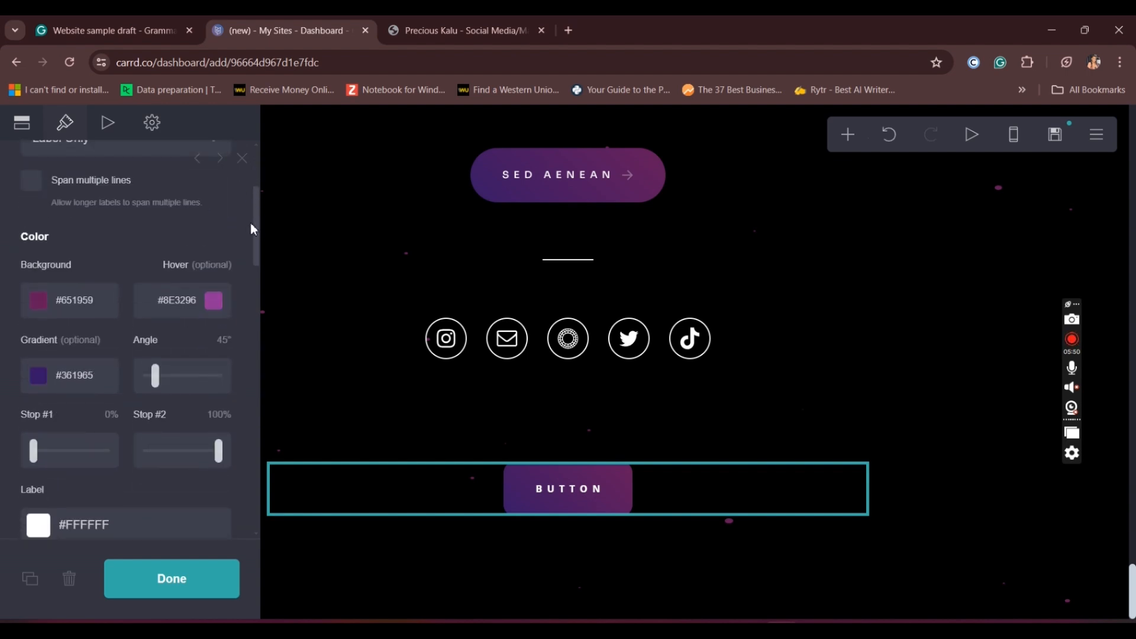
{"action": "left_click", "coordinate": [103, 307]}
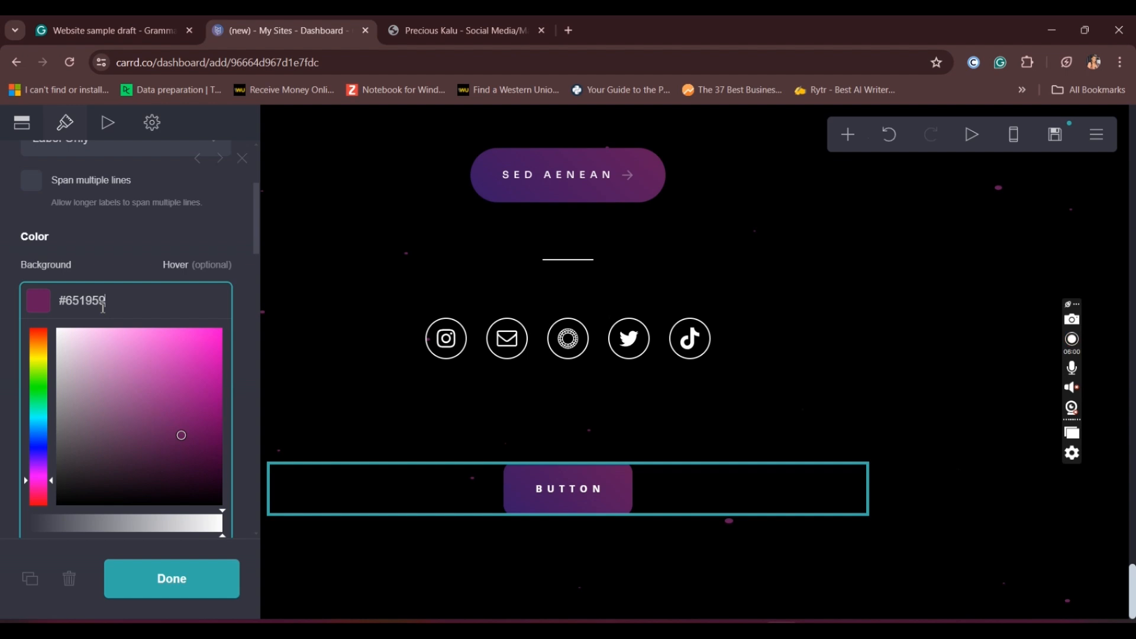
{"action": "key", "text": "BackSpace"}
{"action": "type", "text": "777"}
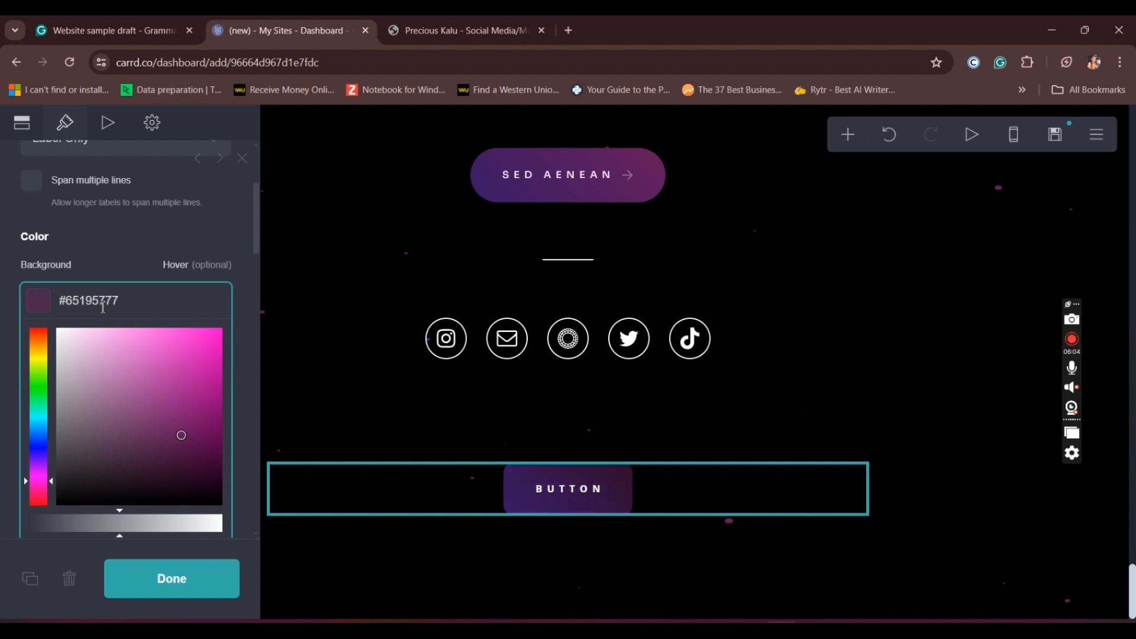
{"action": "key", "text": "BackSpace"}
{"action": "key", "text": "BackSpace"}
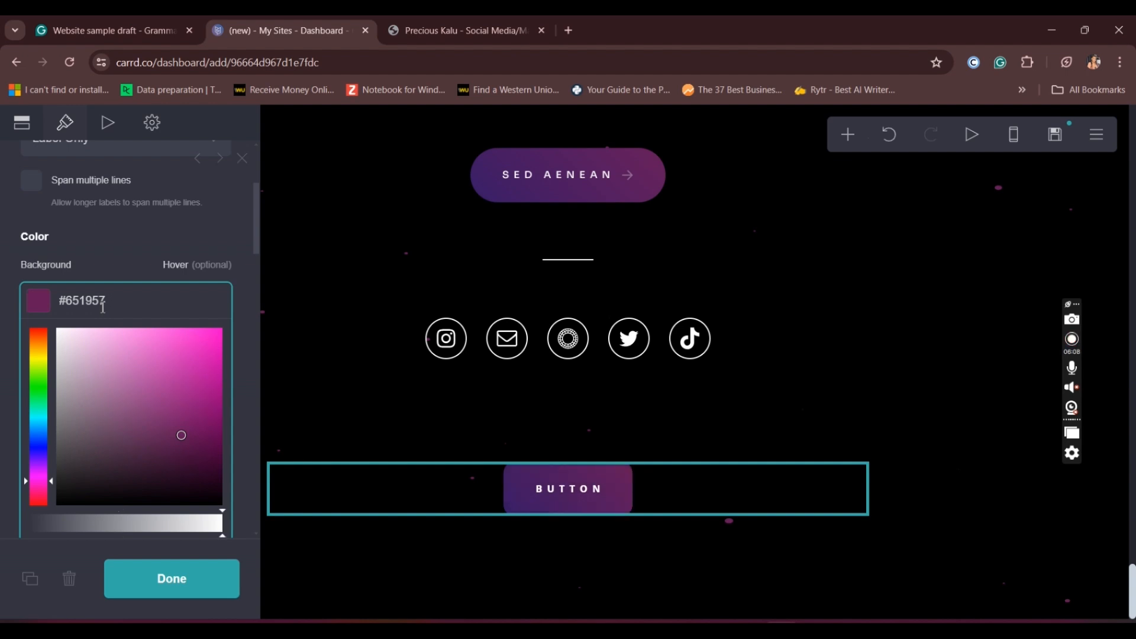
{"action": "key", "text": "BackSpace"}
{"action": "type", "text": "9"}
{"action": "left_click", "coordinate": [133, 258]}
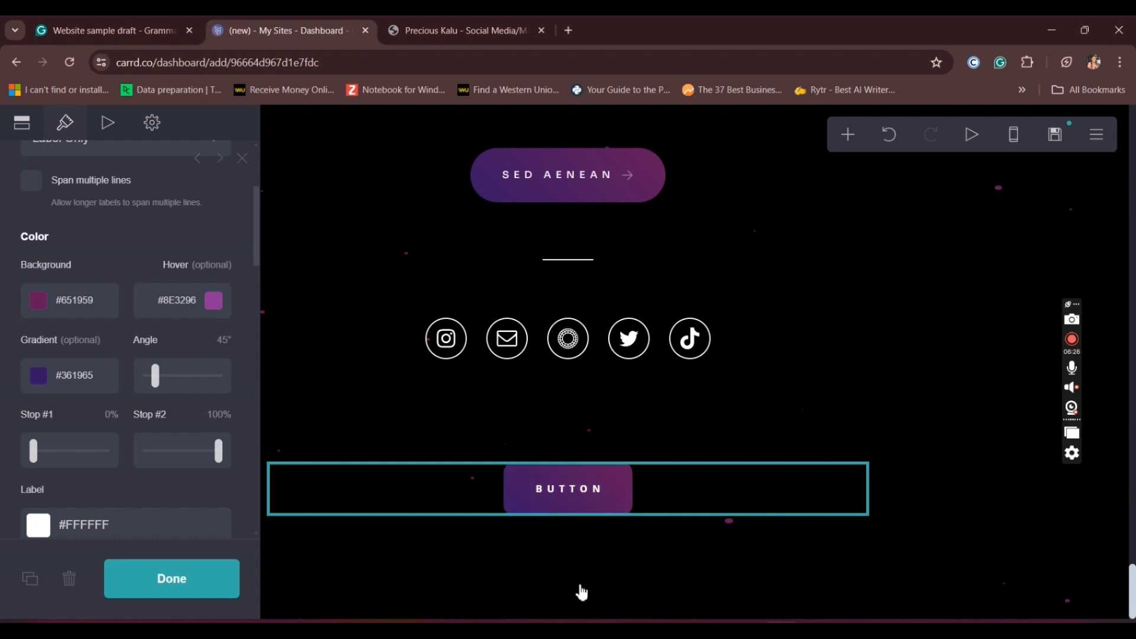
Change the button hover colour to black, #000000
{"action": "left_click", "coordinate": [209, 301]}
{"action": "left_click_drag", "start_coordinate": [199, 304], "coordinate": [140, 298]}
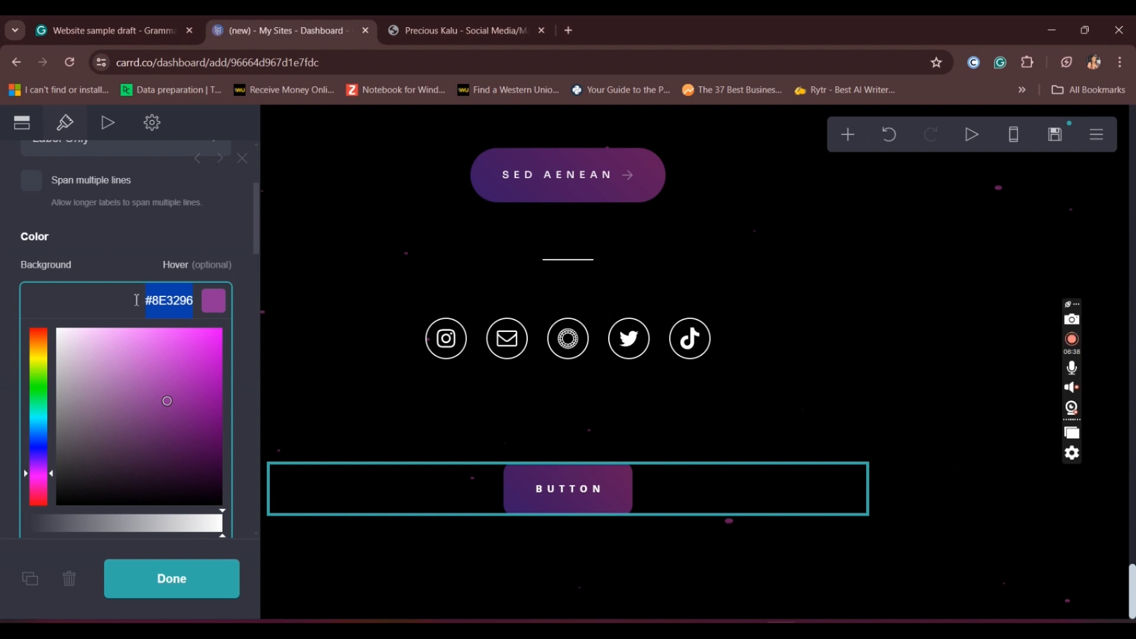
{"action": "left_click", "coordinate": [125, 271]}
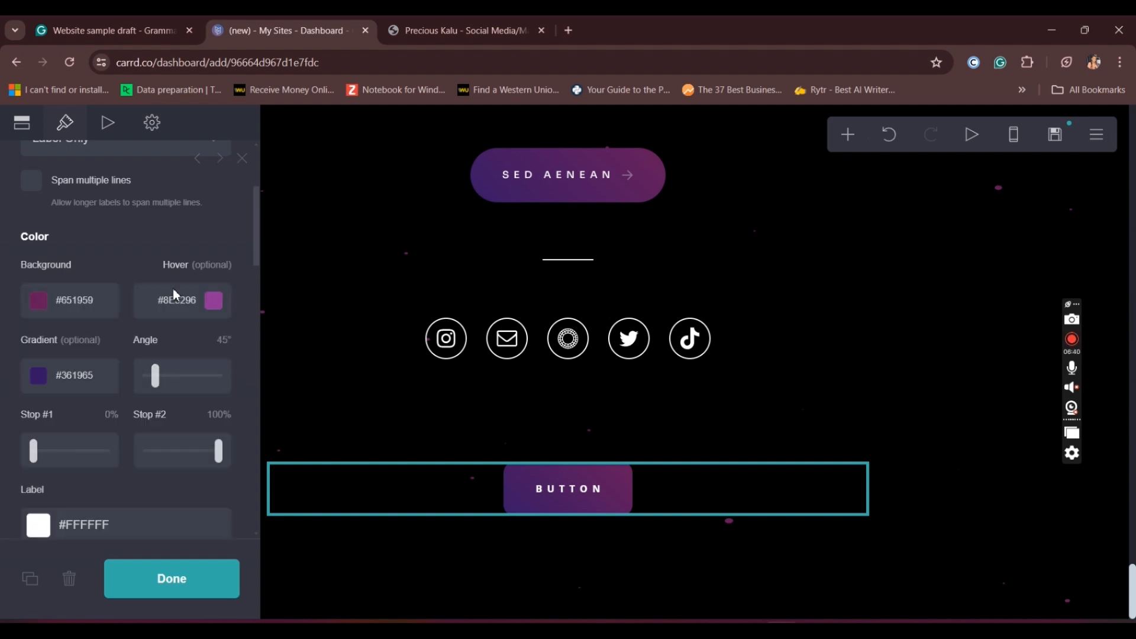
{"action": "left_click", "coordinate": [195, 303]}
{"action": "key", "text": "BackSpace"}
{"action": "key", "text": "BackSpace"}
{"action": "key", "text": "BackSpace"}
{"action": "key", "text": "BackSpace"}
{"action": "key", "text": "BackSpace"}
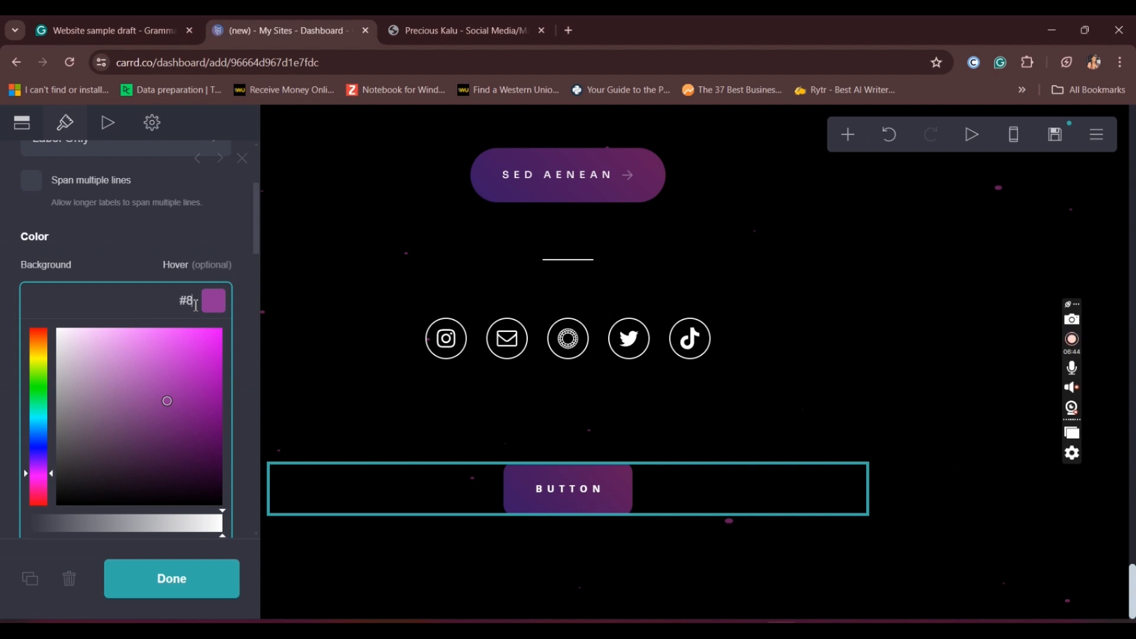
{"action": "key", "text": "BackSpace"}
{"action": "type", "text": "000000"}
{"action": "left_click", "coordinate": [229, 221]}
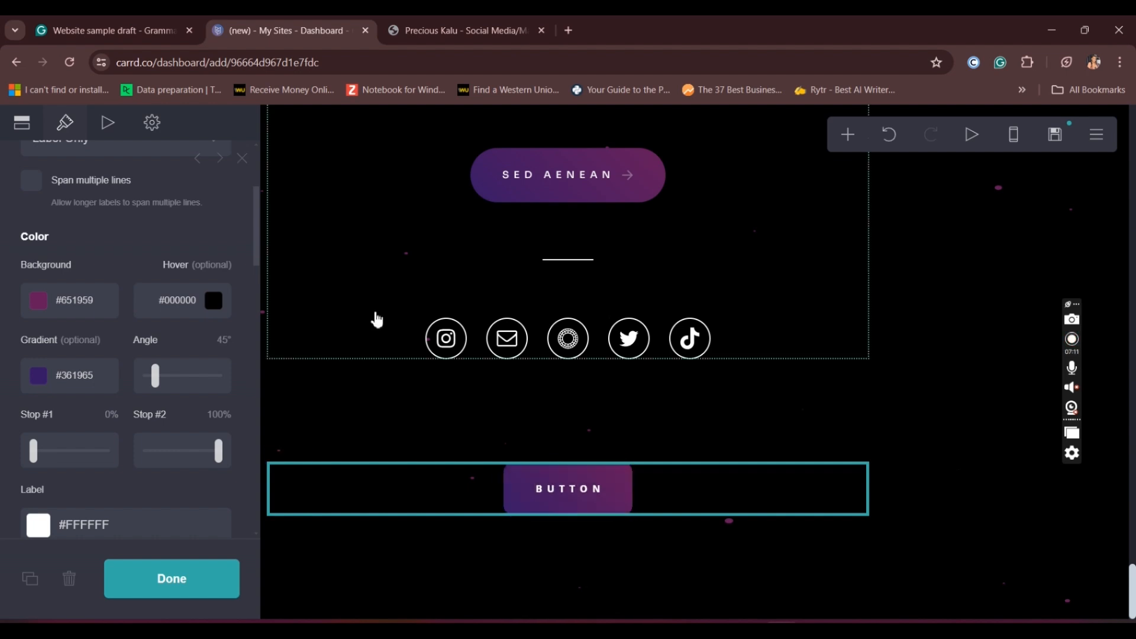
Duplicate and delete the buttons element, then add a second Button beside the first
{"action": "left_click", "coordinate": [22, 132]}
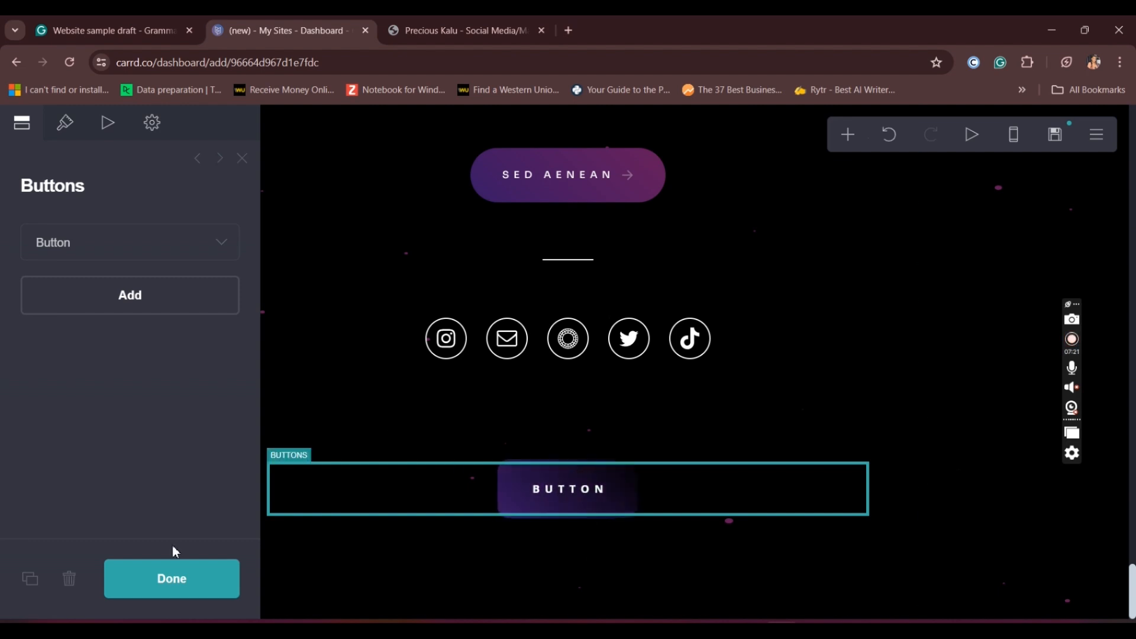
{"action": "left_click", "coordinate": [31, 579]}
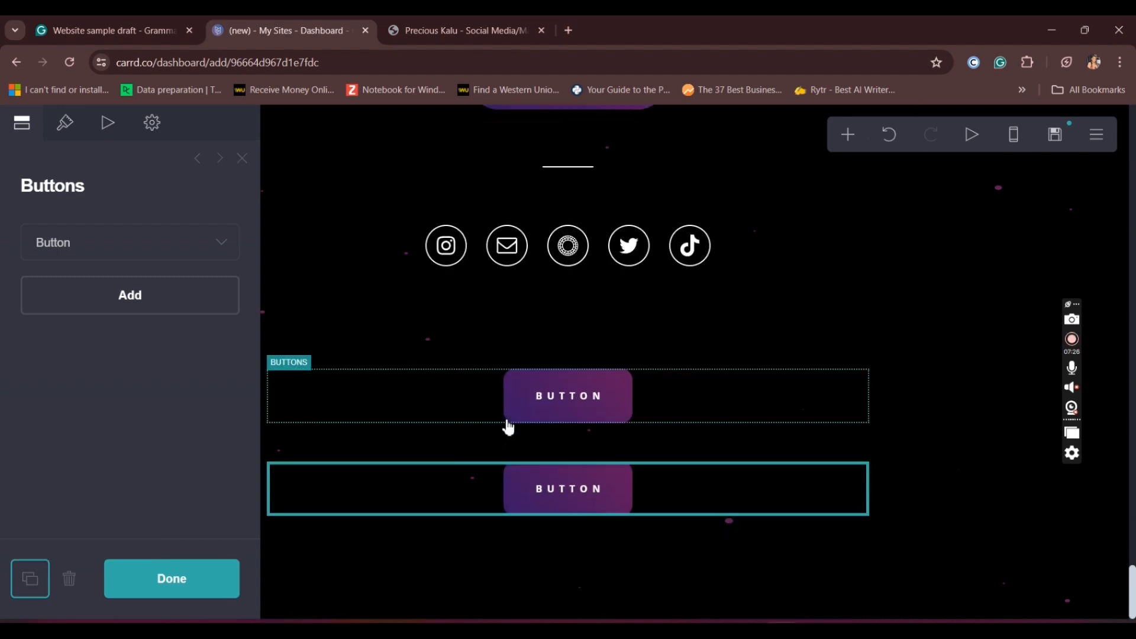
{"action": "left_click", "coordinate": [81, 582]}
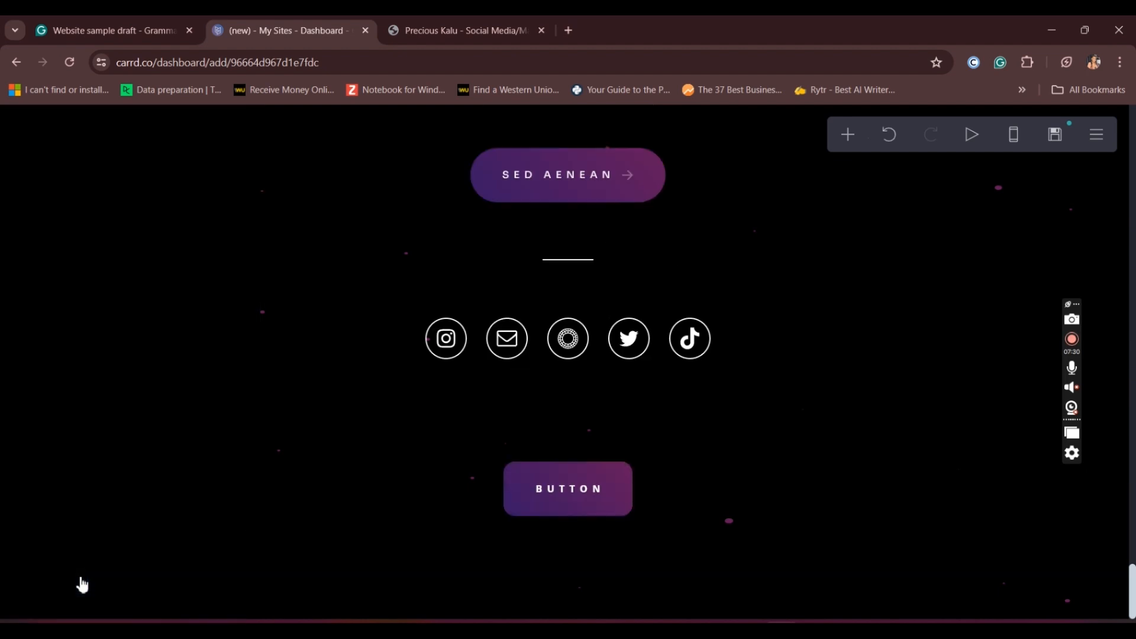
{"action": "left_click", "coordinate": [530, 494]}
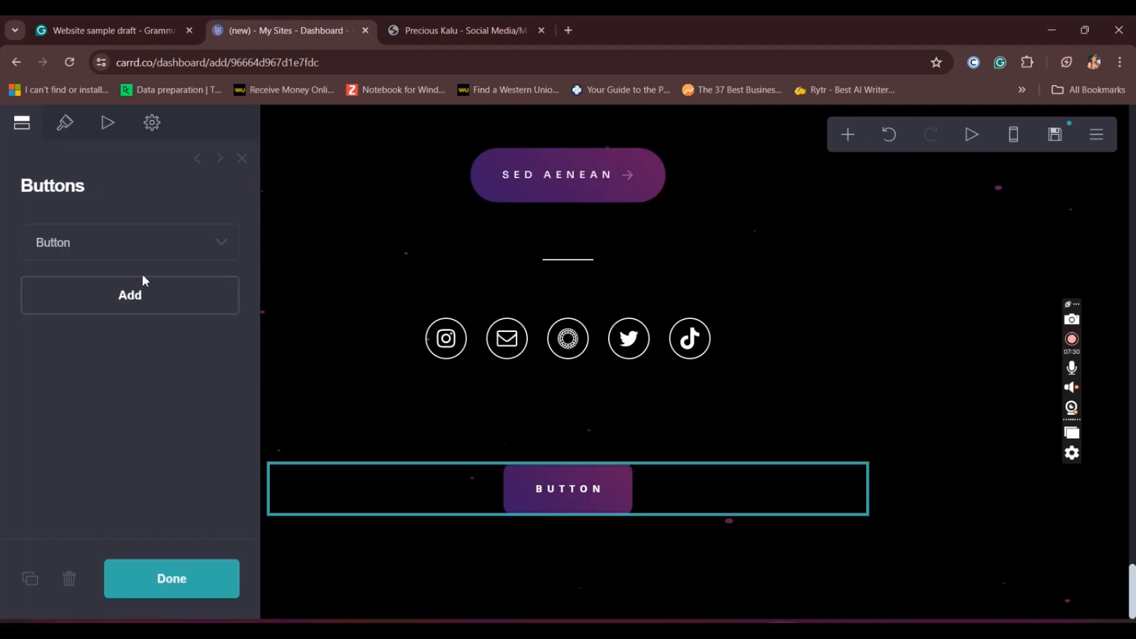
{"action": "left_click", "coordinate": [145, 302]}
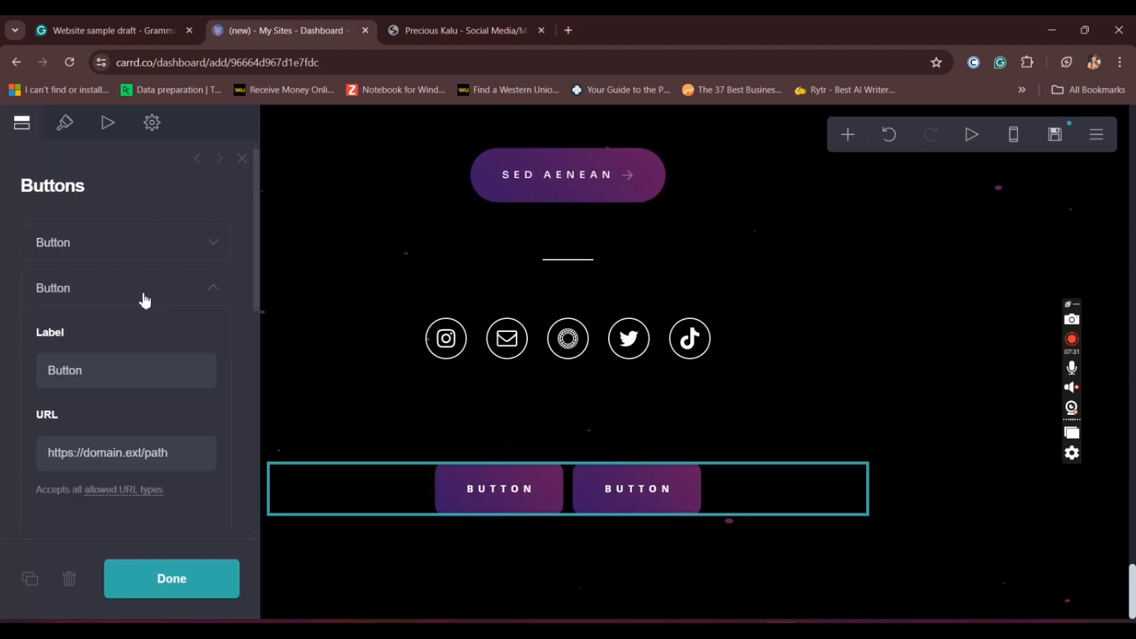
Add a third and fourth Button to the group, collapsing each new entry
{"action": "left_click", "coordinate": [219, 299]}
{"action": "left_click", "coordinate": [167, 346]}
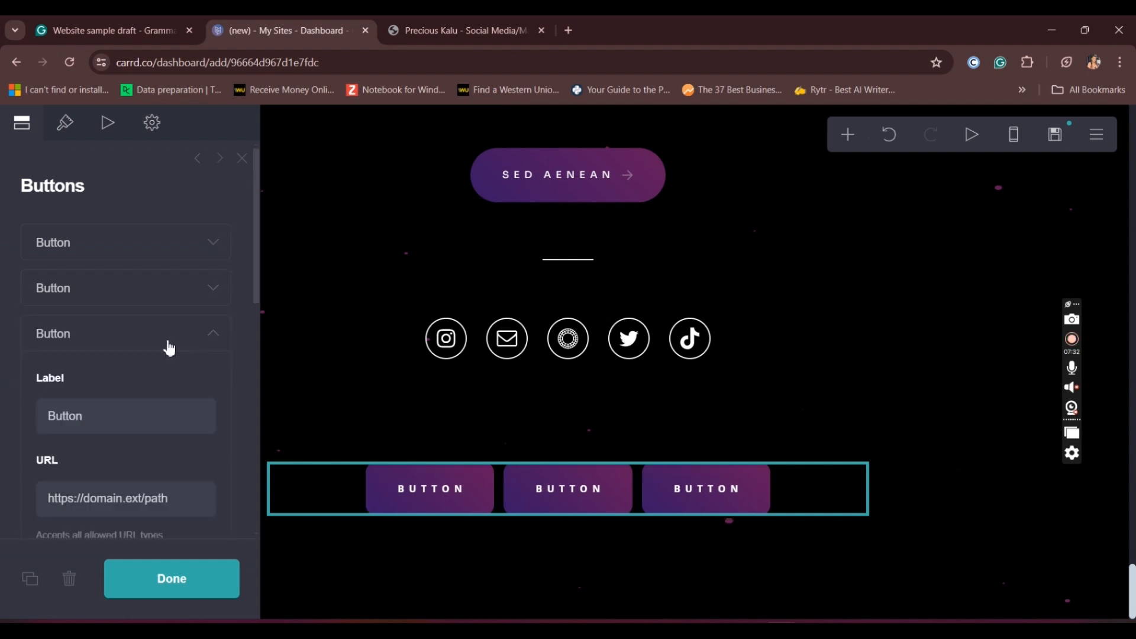
{"action": "left_click", "coordinate": [214, 335]}
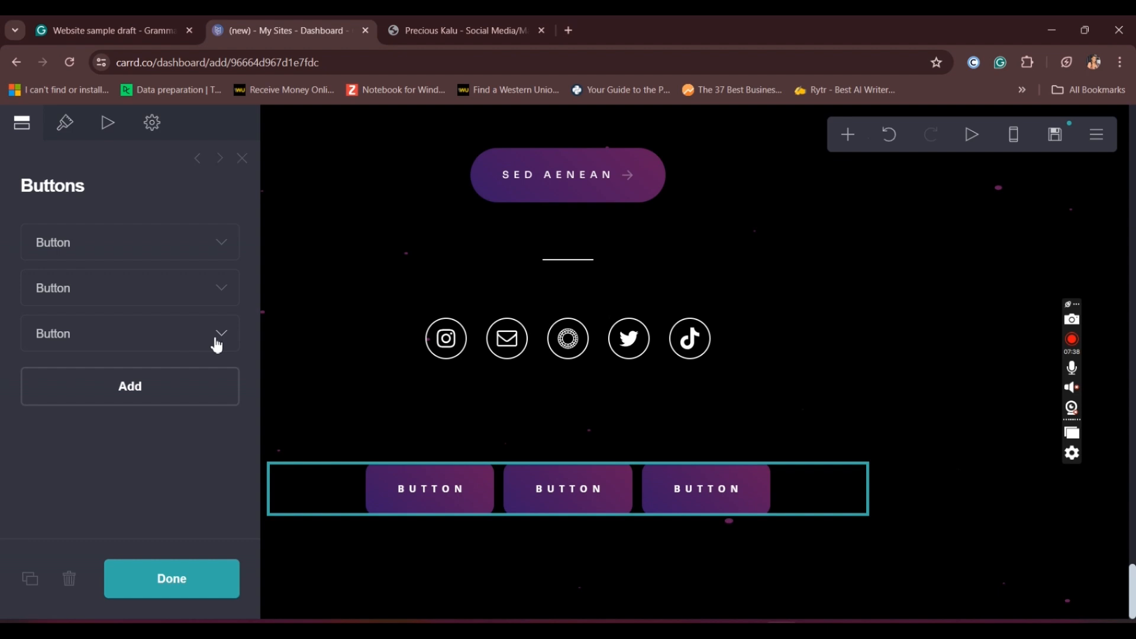
{"action": "left_click", "coordinate": [187, 390]}
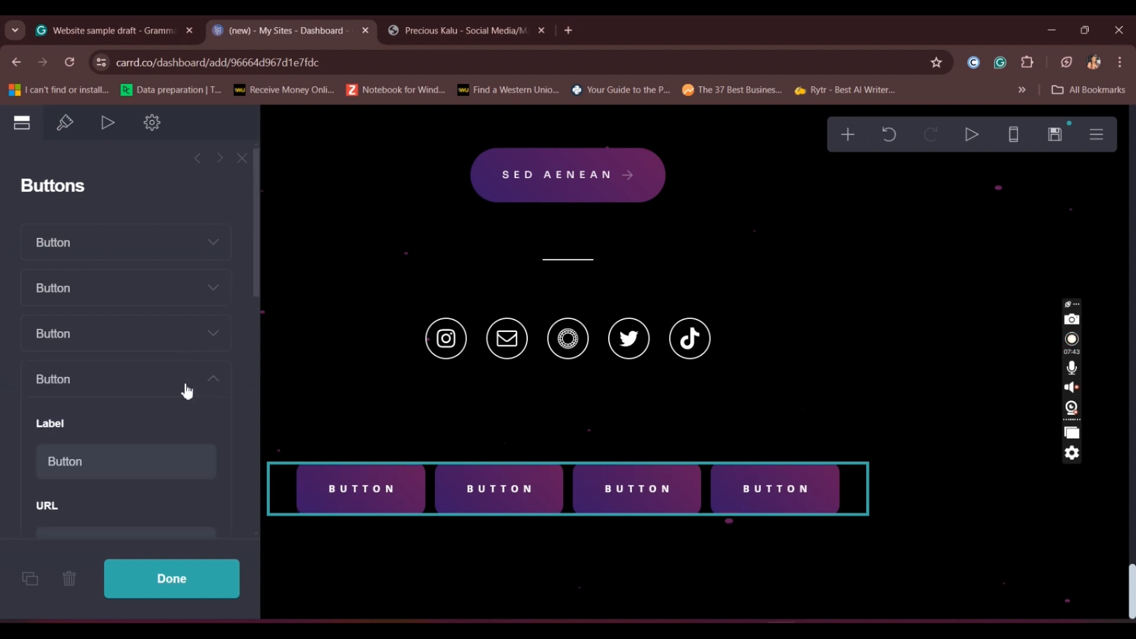
{"action": "left_click", "coordinate": [217, 382]}
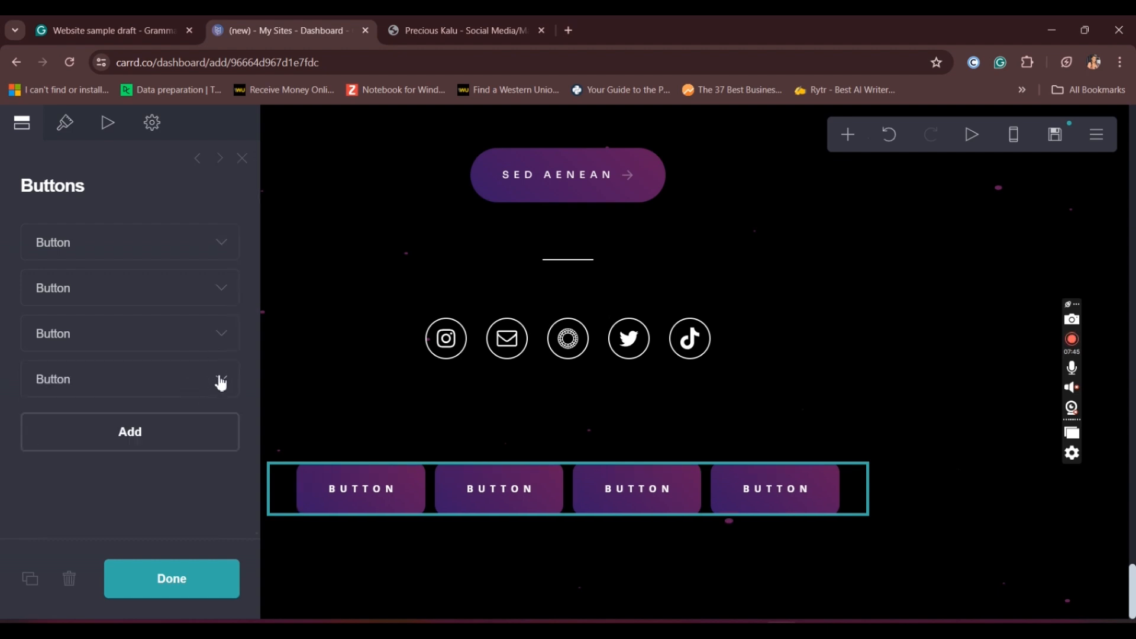
In Appearance, set the buttons' width slider to 8.75 and height to 3.5
{"action": "left_click", "coordinate": [65, 123]}
{"action": "left_click_drag", "start_coordinate": [259, 227], "coordinate": [282, 347]}
{"action": "left_click", "coordinate": [38, 294]}
{"action": "left_click_drag", "start_coordinate": [40, 299], "coordinate": [82, 315]}
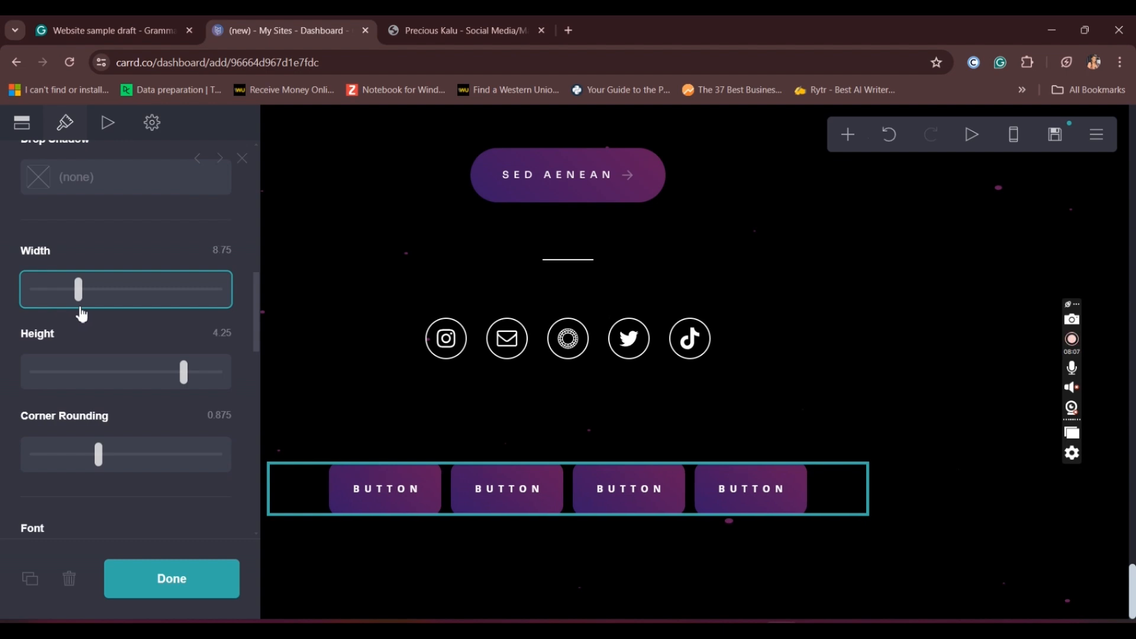
{"action": "left_click_drag", "start_coordinate": [184, 380], "coordinate": [152, 393]}
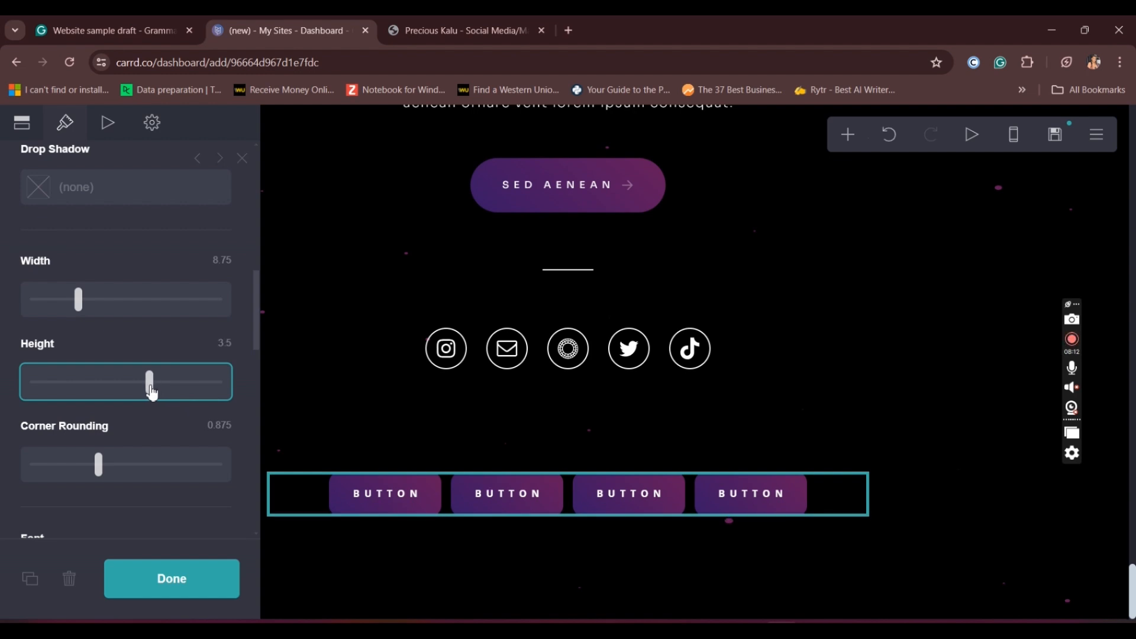
{"action": "scroll", "coordinate": [254, 352], "scroll_direction": "down", "scroll_amount": 5}
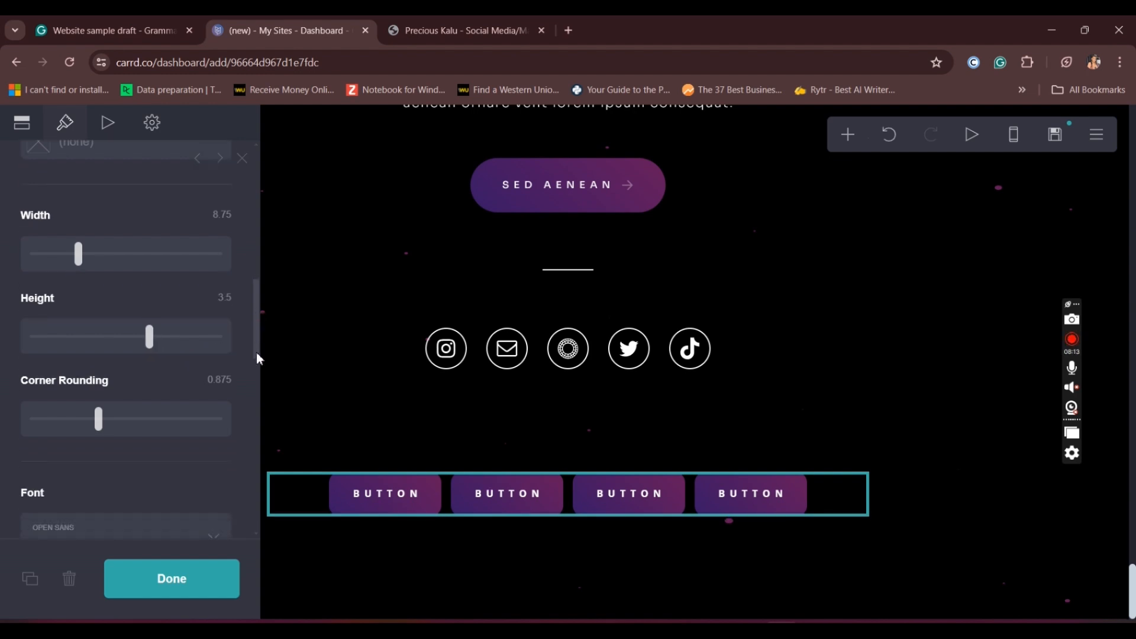
{"action": "left_click_drag", "start_coordinate": [257, 372], "coordinate": [243, 162]}
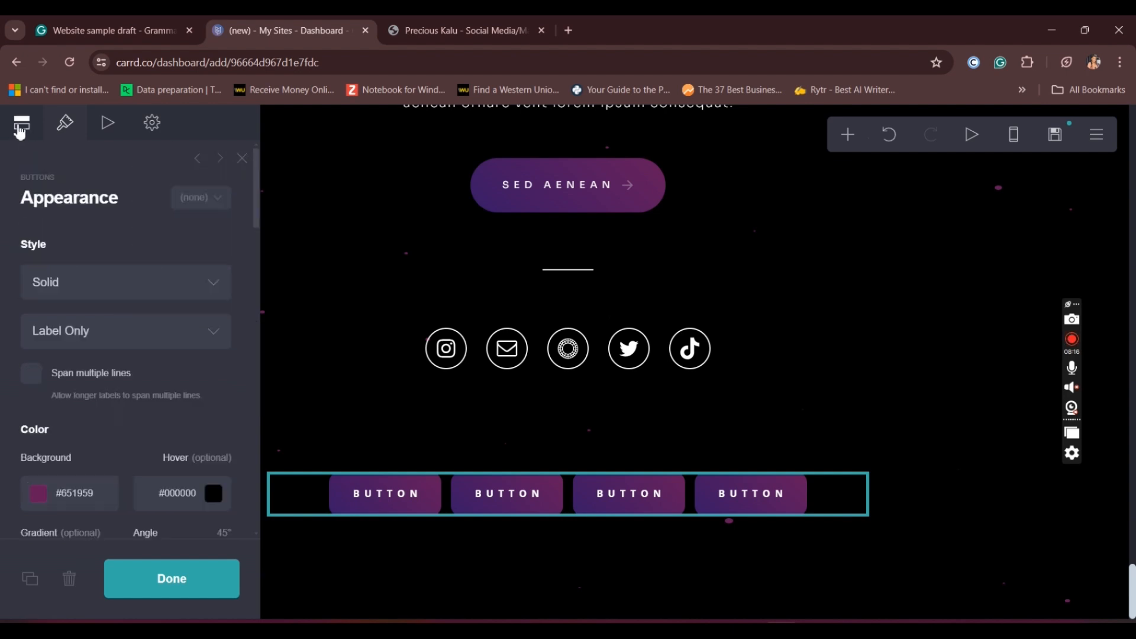
Relabel the first button 'Home'
{"action": "left_click", "coordinate": [22, 123]}
{"action": "left_click", "coordinate": [211, 245]}
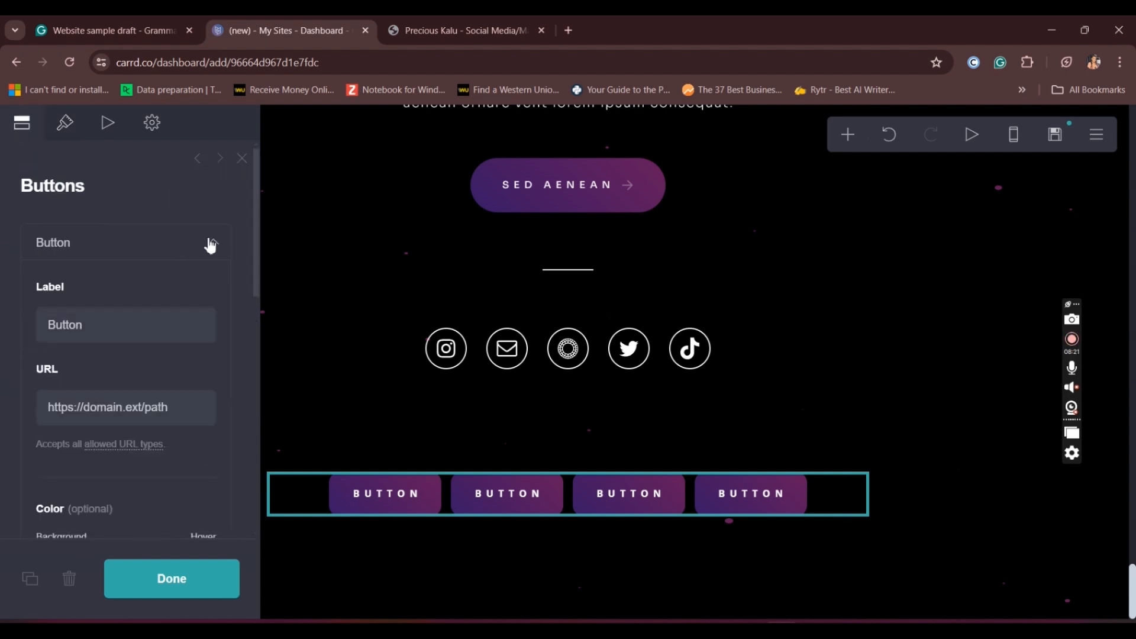
{"action": "left_click", "coordinate": [212, 244]}
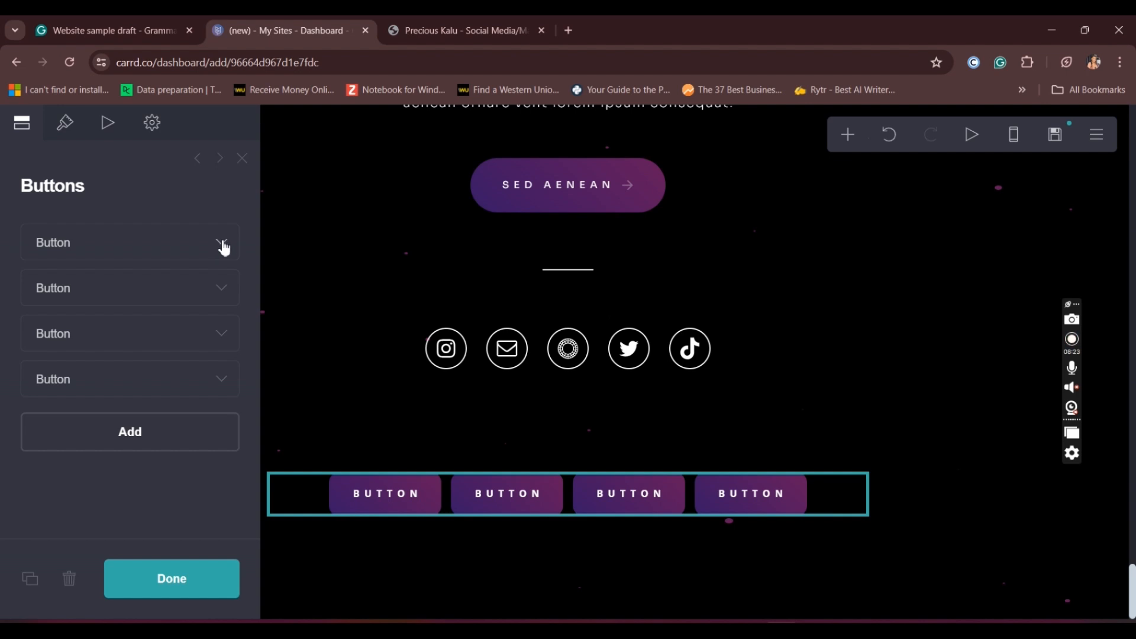
{"action": "left_click", "coordinate": [222, 248]}
{"action": "left_click", "coordinate": [224, 247]}
{"action": "left_click", "coordinate": [224, 248]}
{"action": "double_click", "coordinate": [107, 330]}
{"action": "type", "text": "Hoe"}
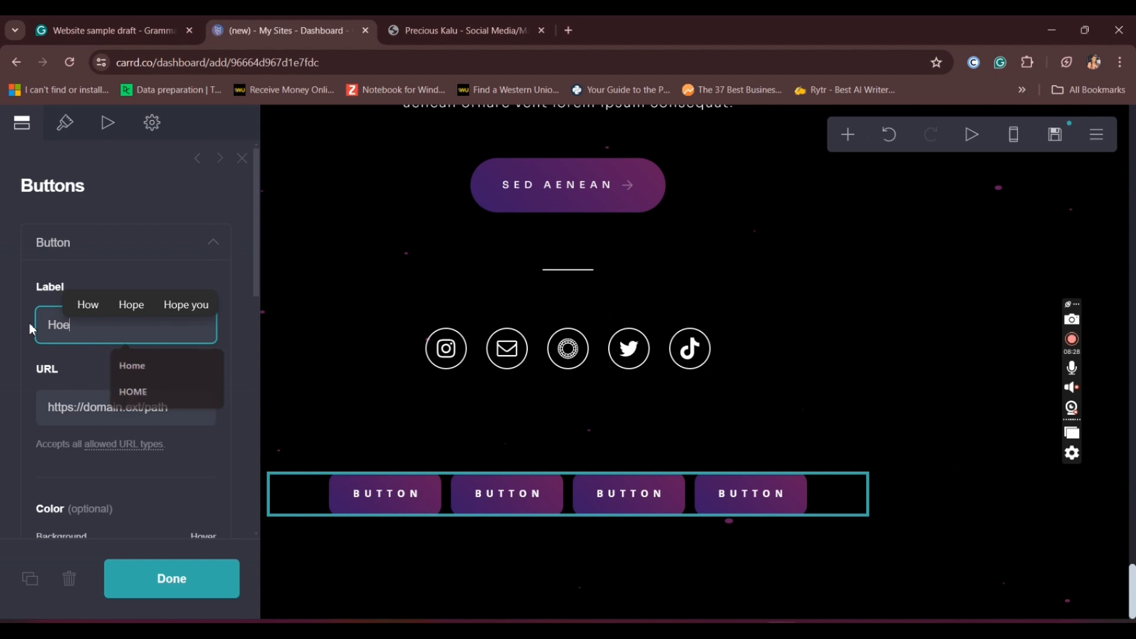
{"action": "key", "text": "BackSpace"}
{"action": "type", "text": "me"}
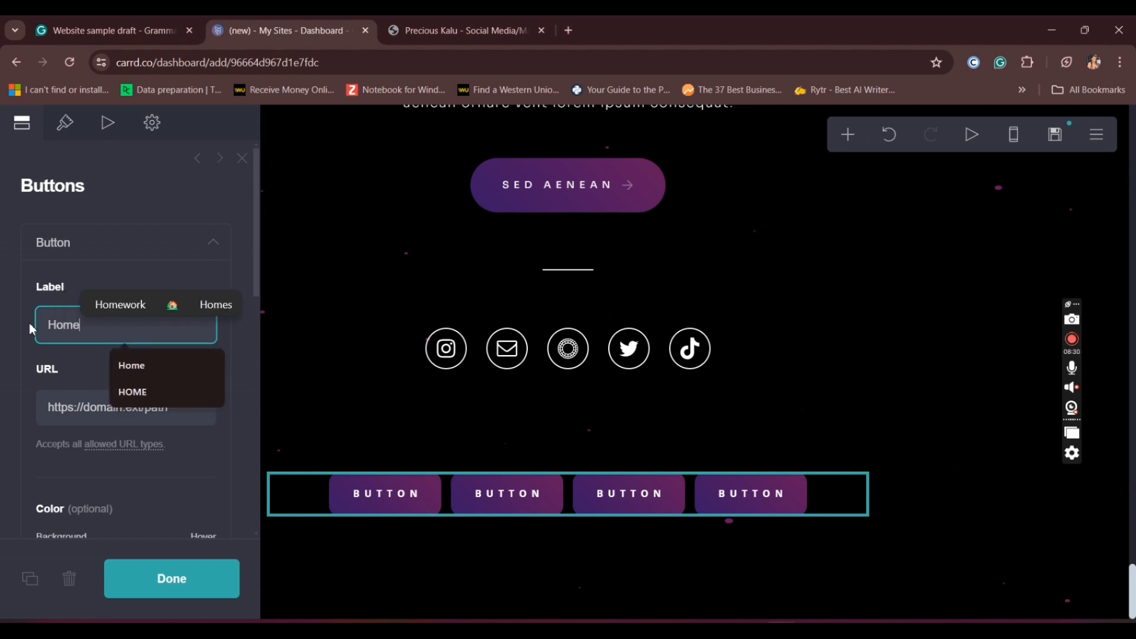
{"action": "left_click", "coordinate": [22, 287]}
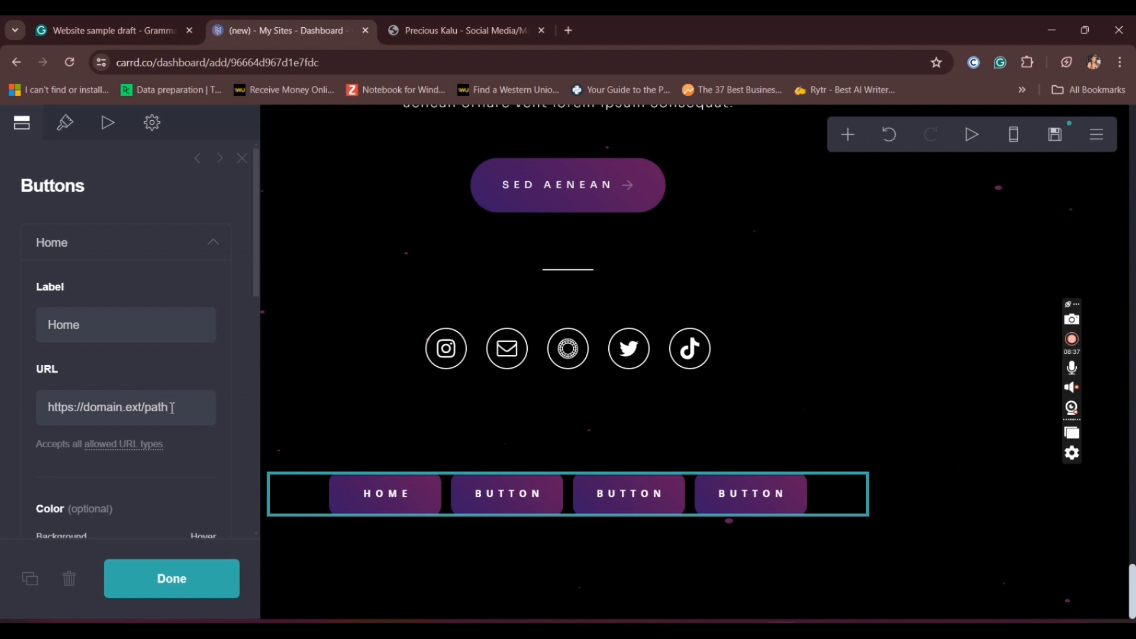
{"action": "left_click", "coordinate": [220, 245]}
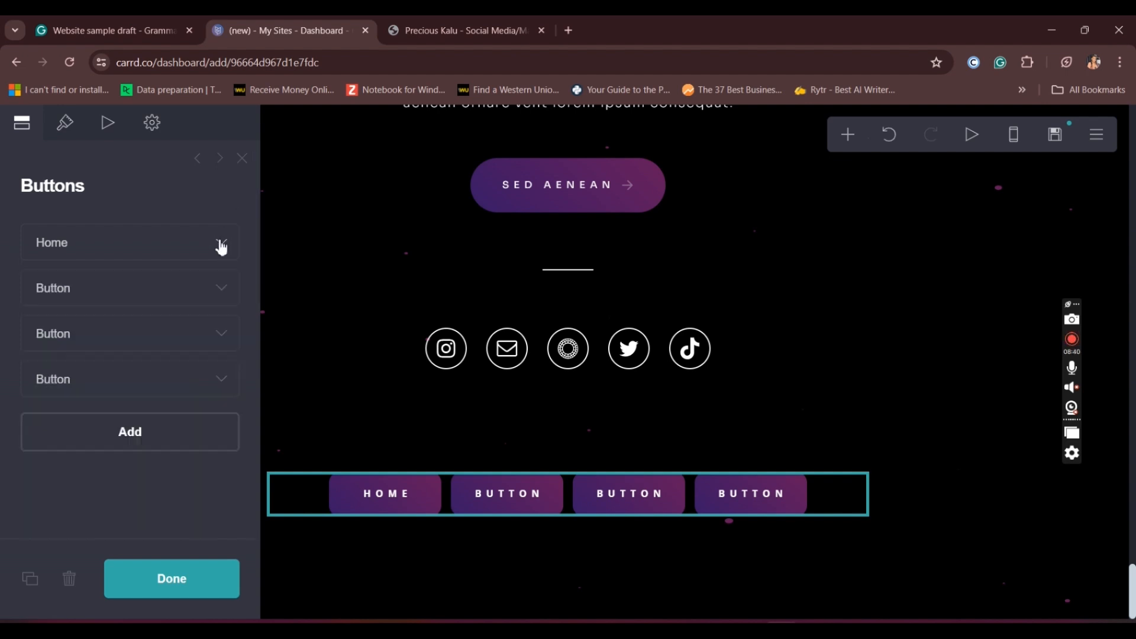
Relabel the second button 'About'
{"action": "left_click", "coordinate": [232, 285]}
{"action": "left_click_drag", "start_coordinate": [86, 373], "coordinate": [26, 371]}
{"action": "key", "text": "BackSpace"}
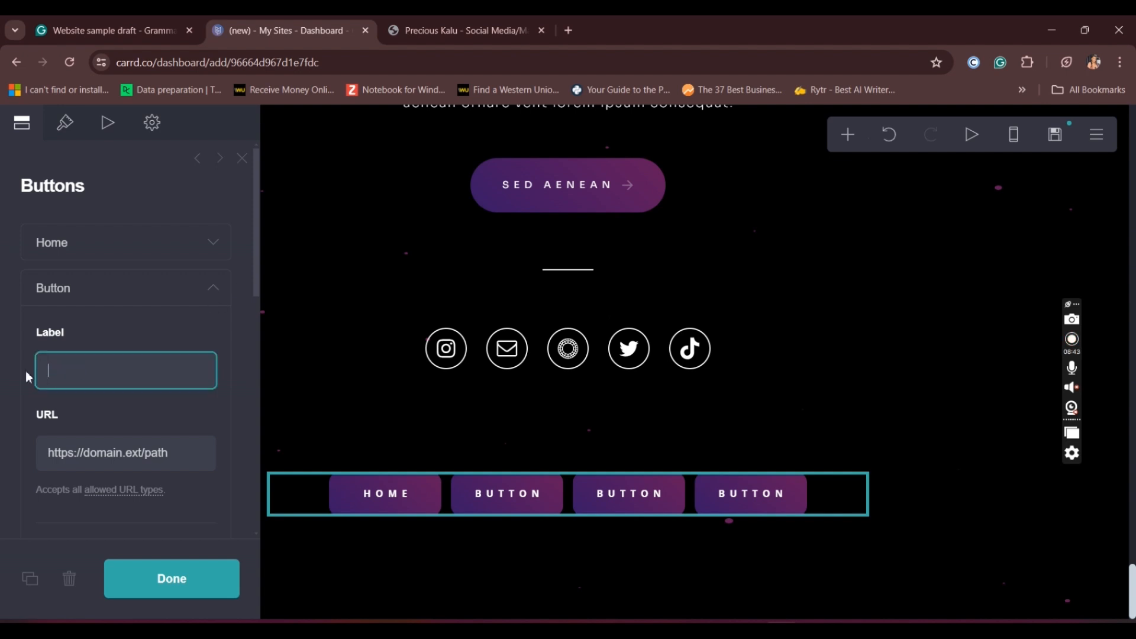
{"action": "type", "text": "A"}
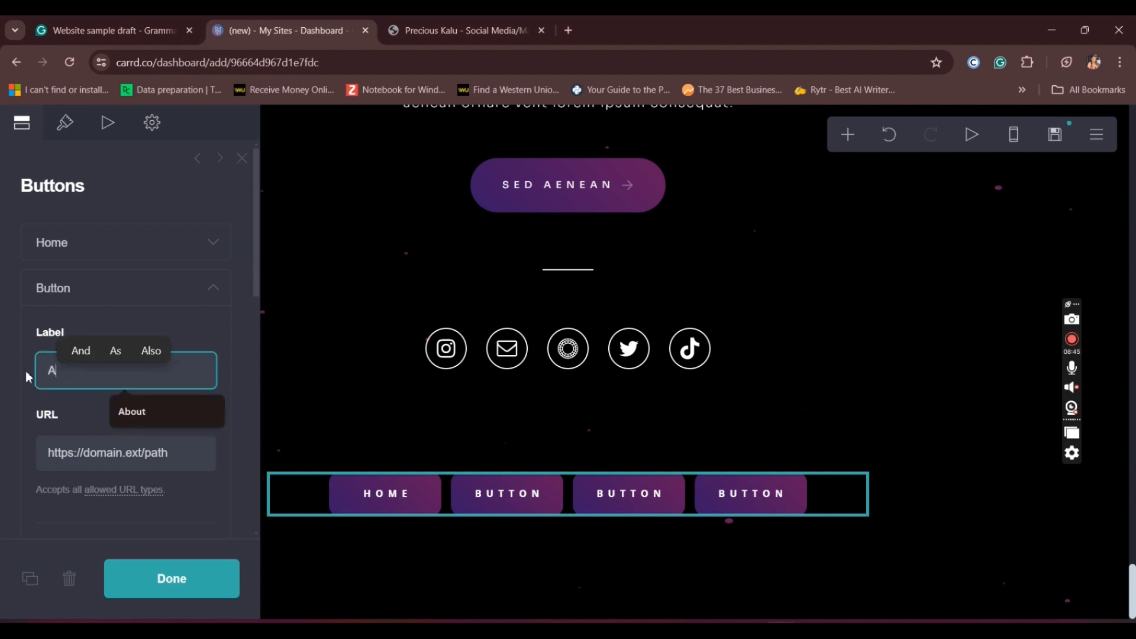
{"action": "type", "text": "bout"}
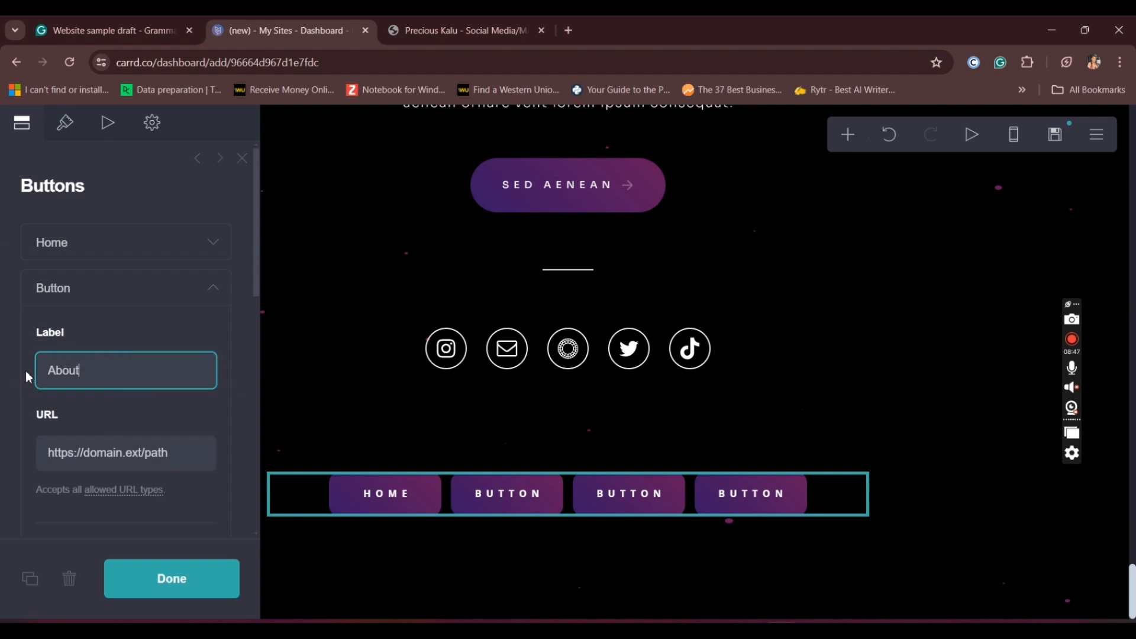
{"action": "key", "text": "Return"}
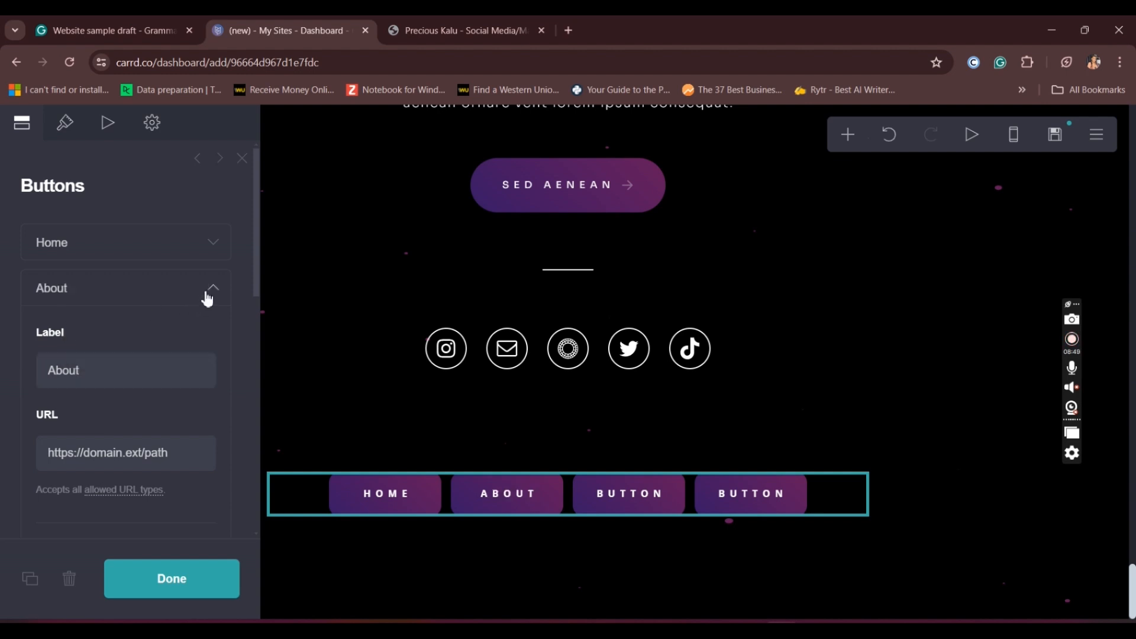
Relabel the third button 'Portfolio'
{"action": "left_click", "coordinate": [219, 334]}
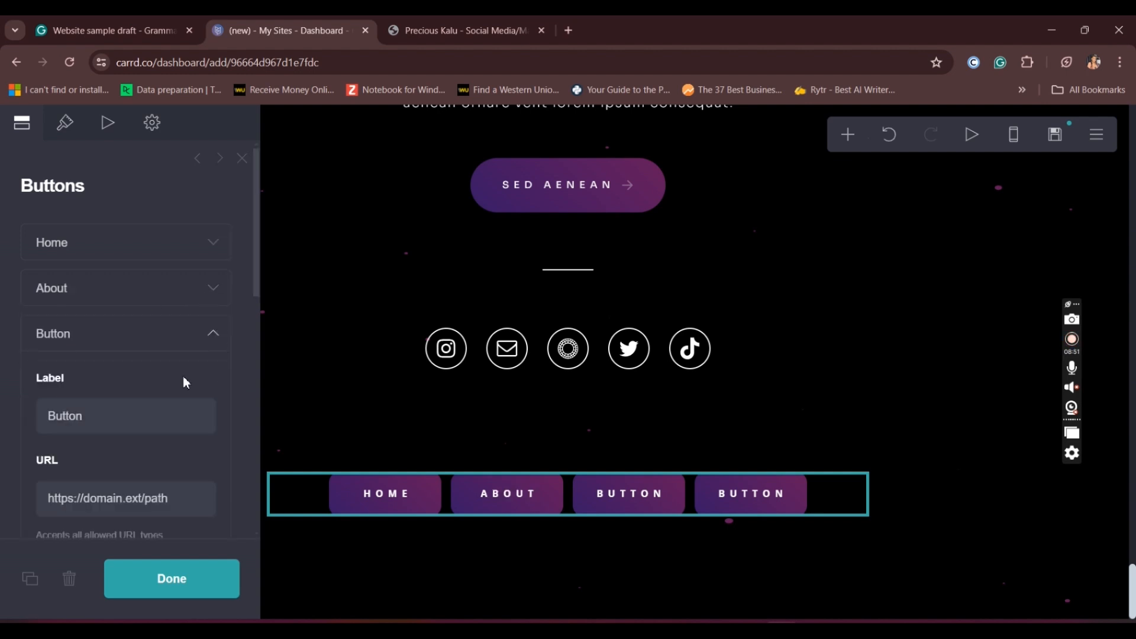
{"action": "left_click", "coordinate": [113, 417]}
{"action": "left_click_drag", "start_coordinate": [112, 417], "coordinate": [46, 425]}
{"action": "key", "text": "BackSpace"}
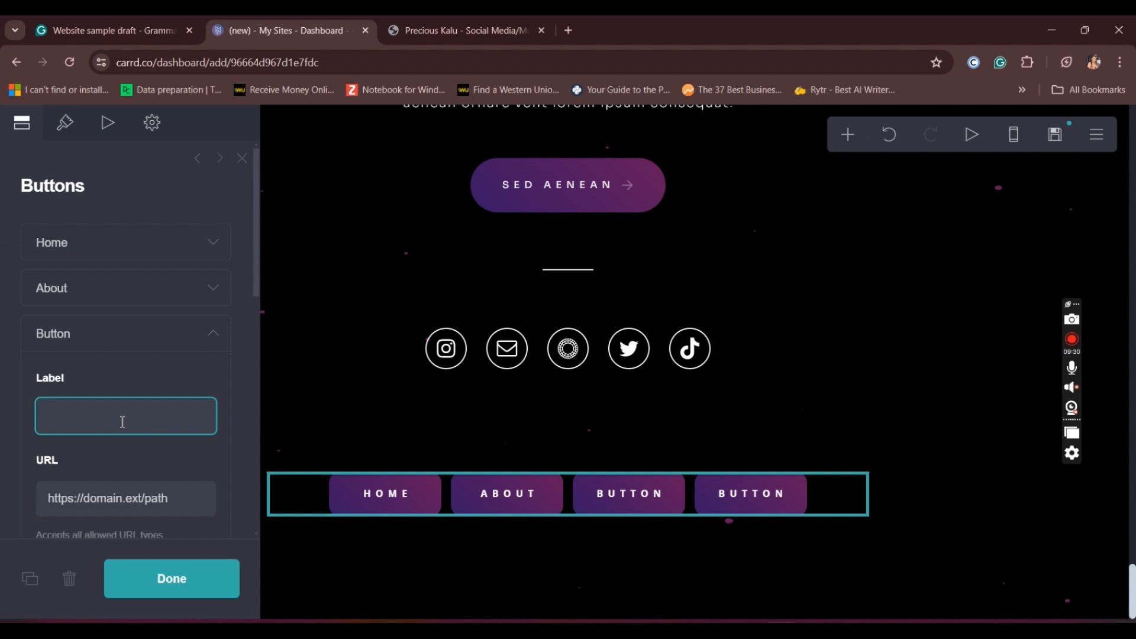
{"action": "type", "text": "P"}
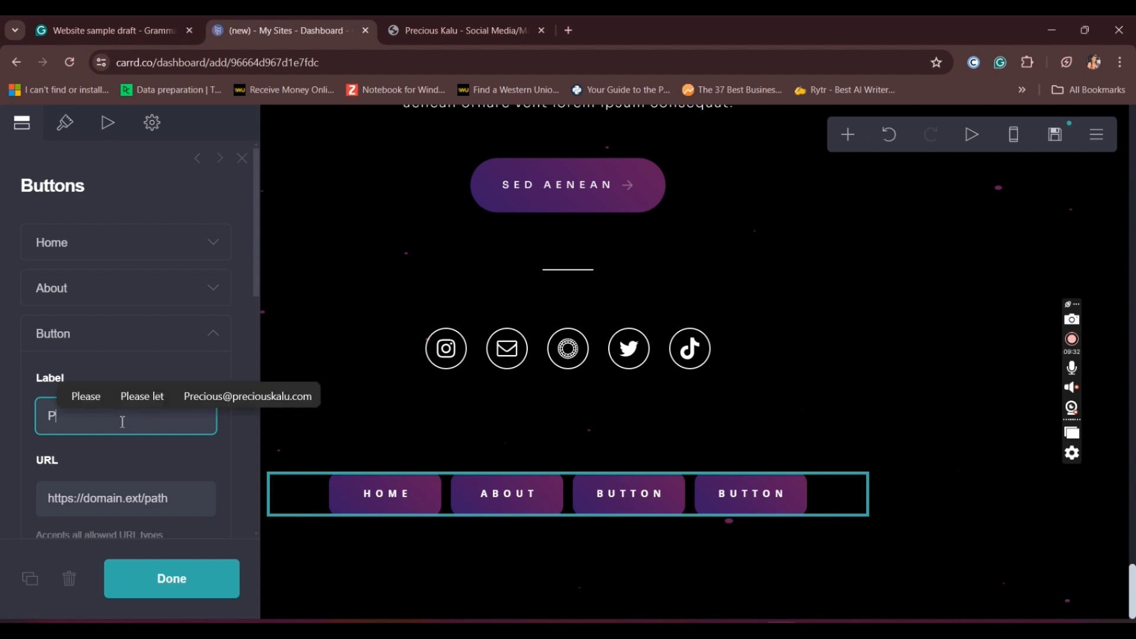
{"action": "type", "text": "ortfolio"}
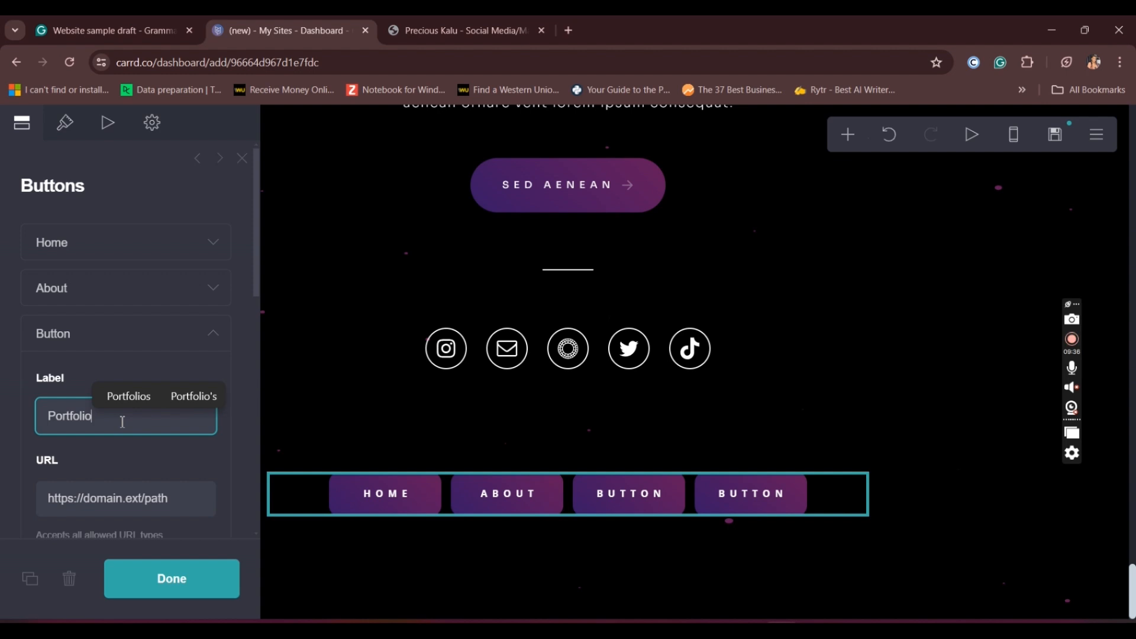
{"action": "left_click", "coordinate": [92, 376]}
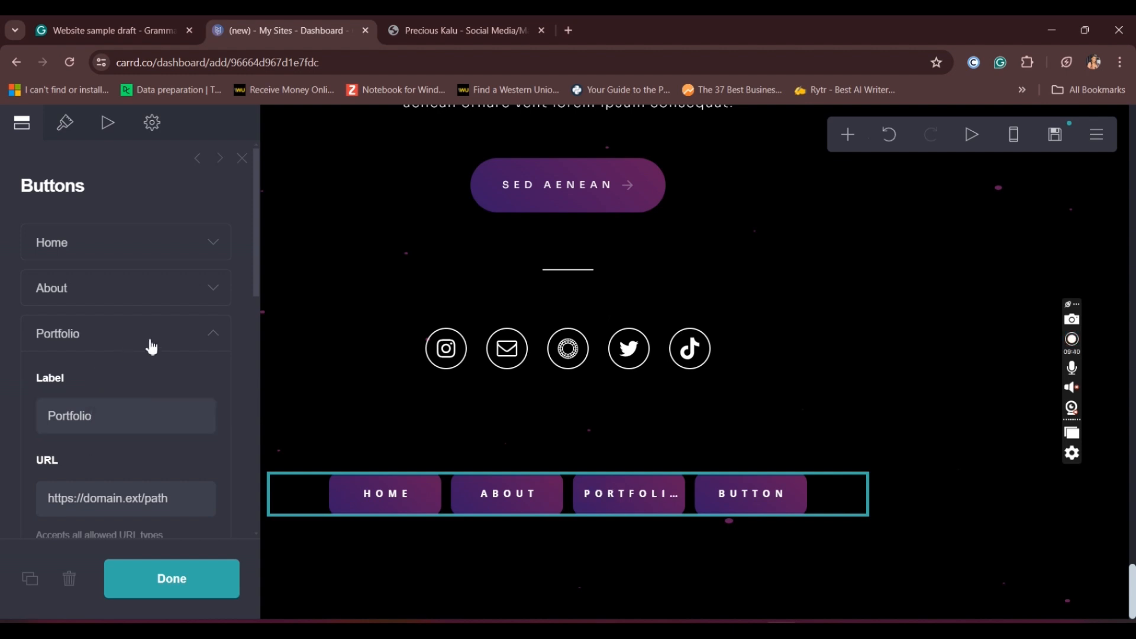
{"action": "left_click", "coordinate": [214, 337]}
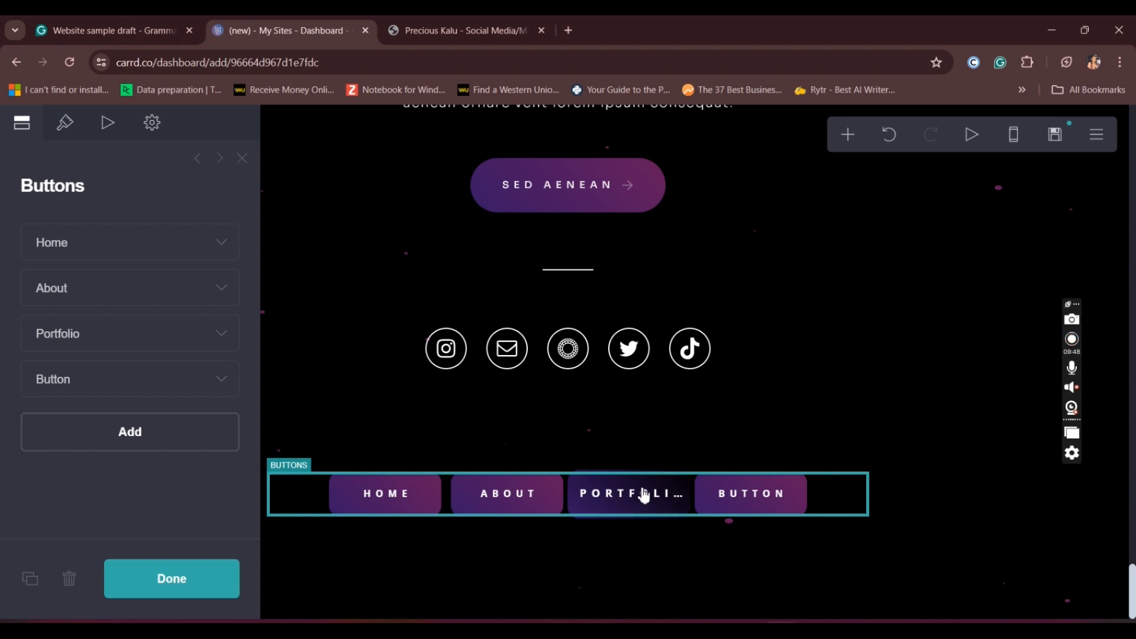
Delete the fourth 'Button' from the button group
{"action": "left_click", "coordinate": [212, 383]}
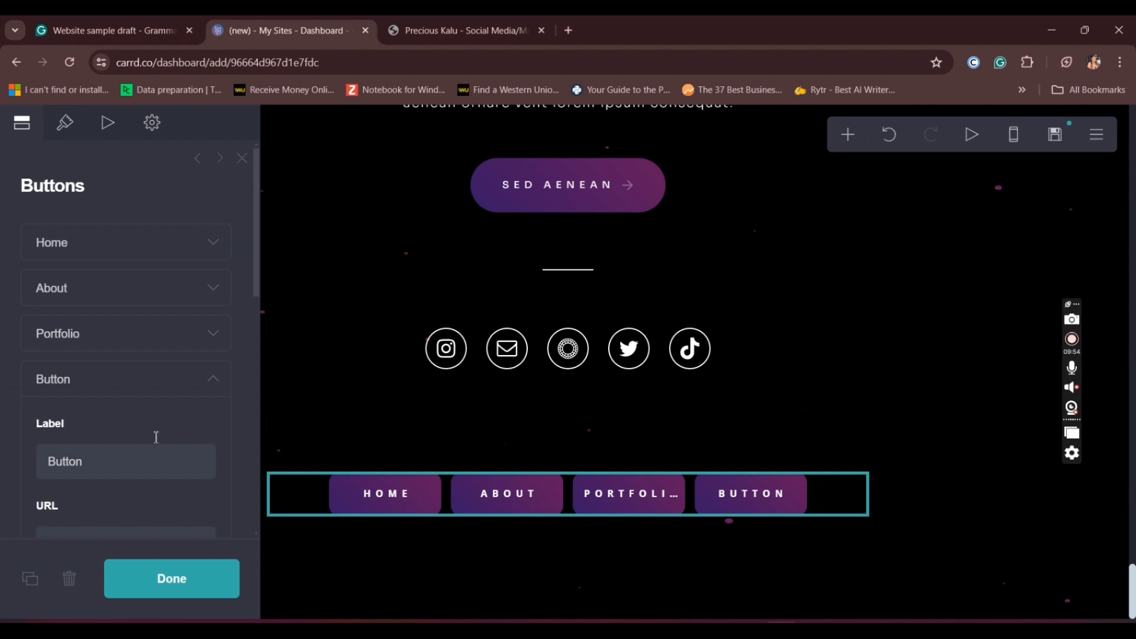
{"action": "left_click", "coordinate": [212, 388]}
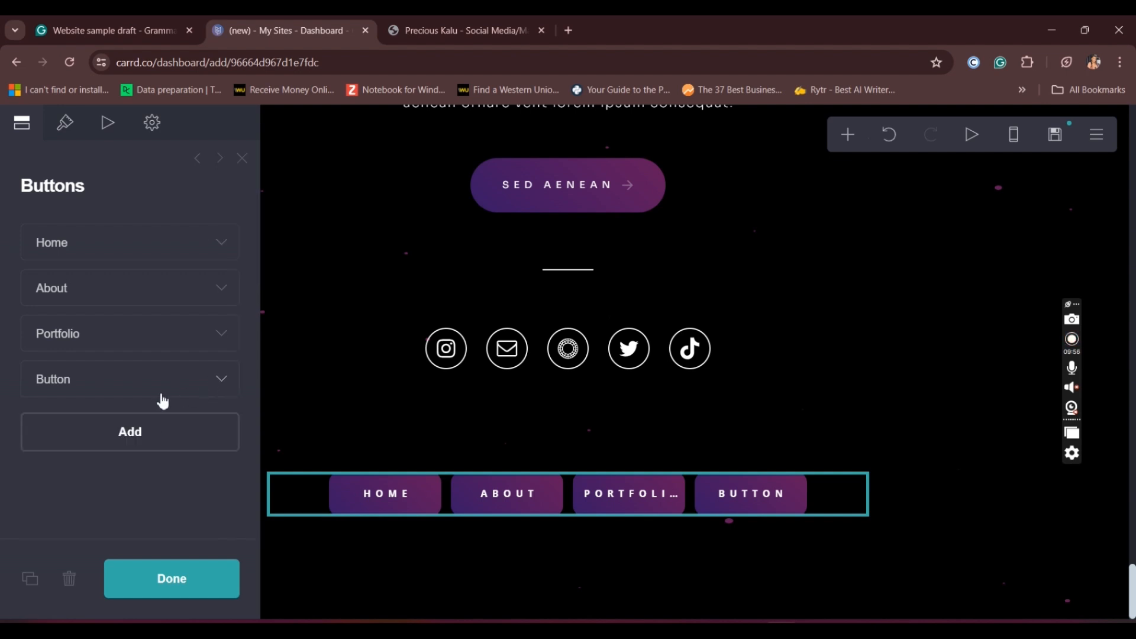
{"action": "left_click", "coordinate": [225, 387]}
{"action": "scroll", "coordinate": [178, 414], "scroll_direction": "down", "scroll_amount": 7}
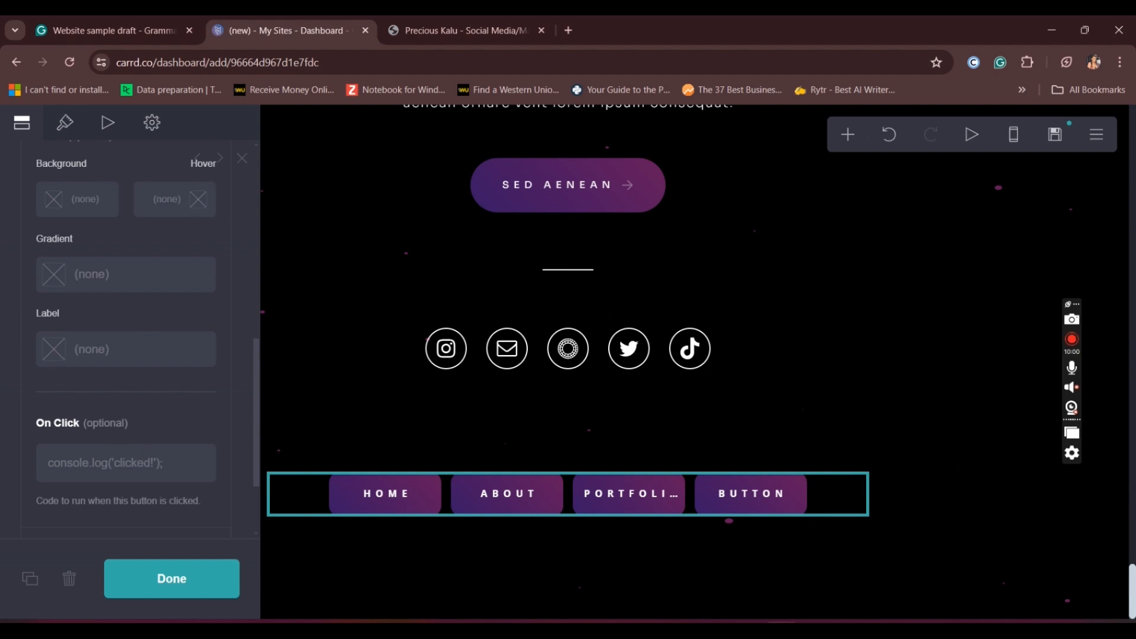
{"action": "scroll", "coordinate": [136, 331], "scroll_direction": "down", "scroll_amount": 3}
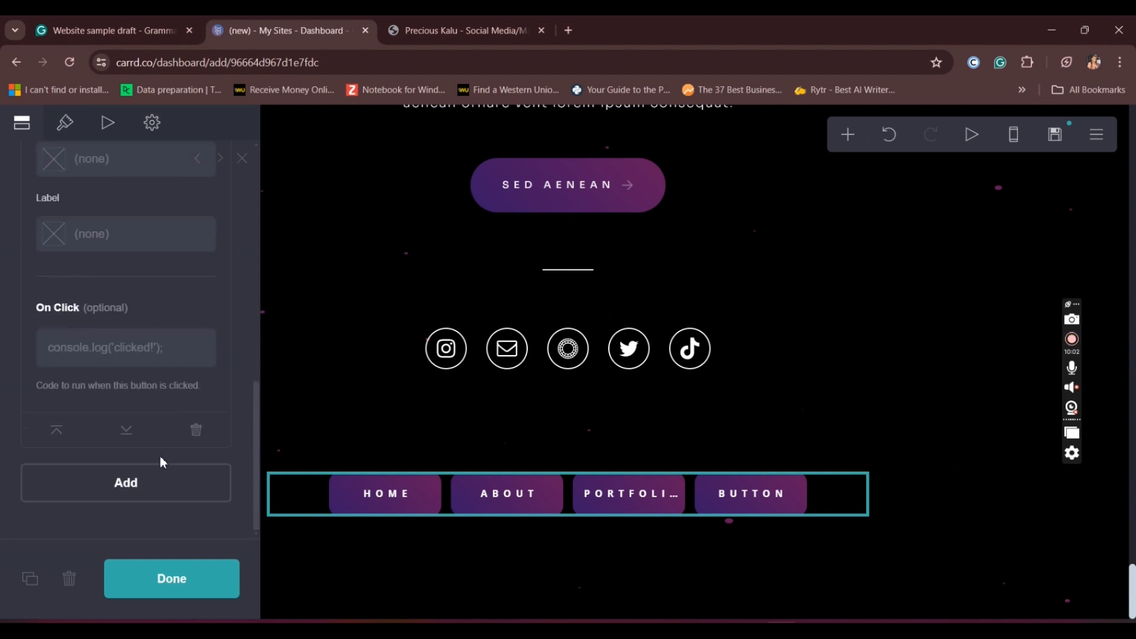
{"action": "left_click", "coordinate": [196, 430]}
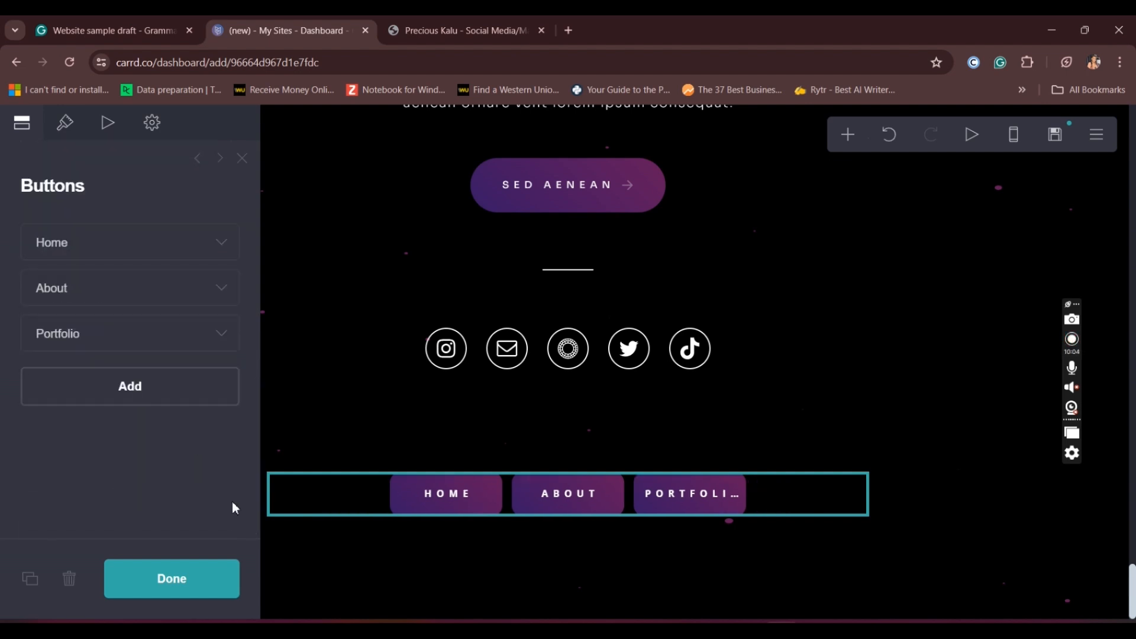
Widen the remaining three buttons to 10.25 so Portfolio shows in full
{"action": "left_click", "coordinate": [64, 125]}
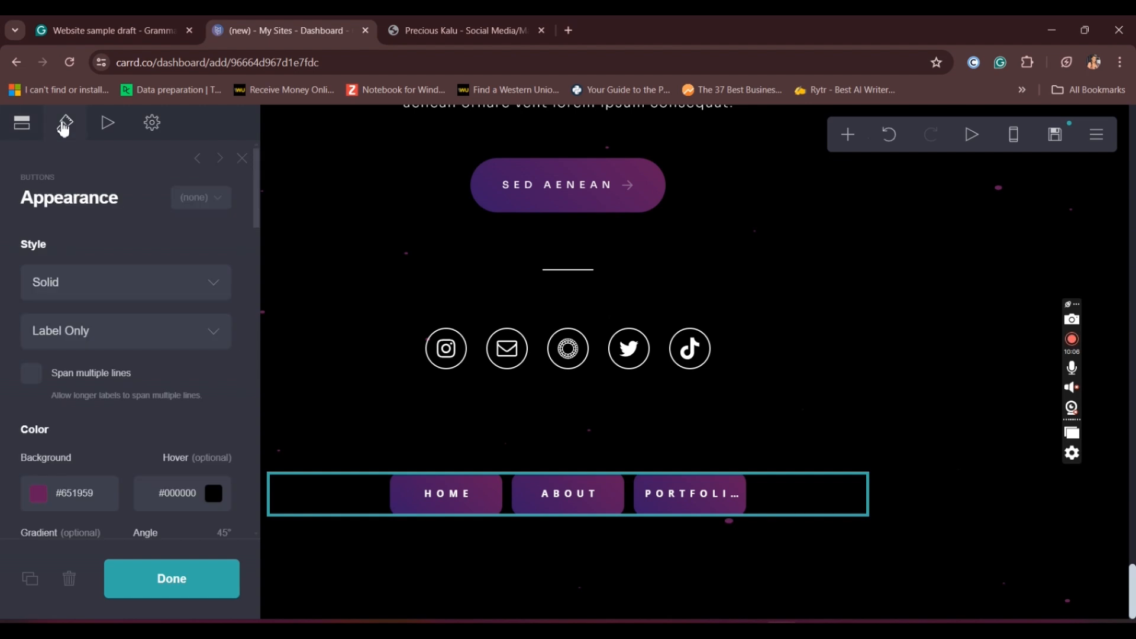
{"action": "scroll", "coordinate": [259, 260], "scroll_direction": "down", "scroll_amount": 3}
{"action": "scroll", "coordinate": [261, 264], "scroll_direction": "down", "scroll_amount": 8}
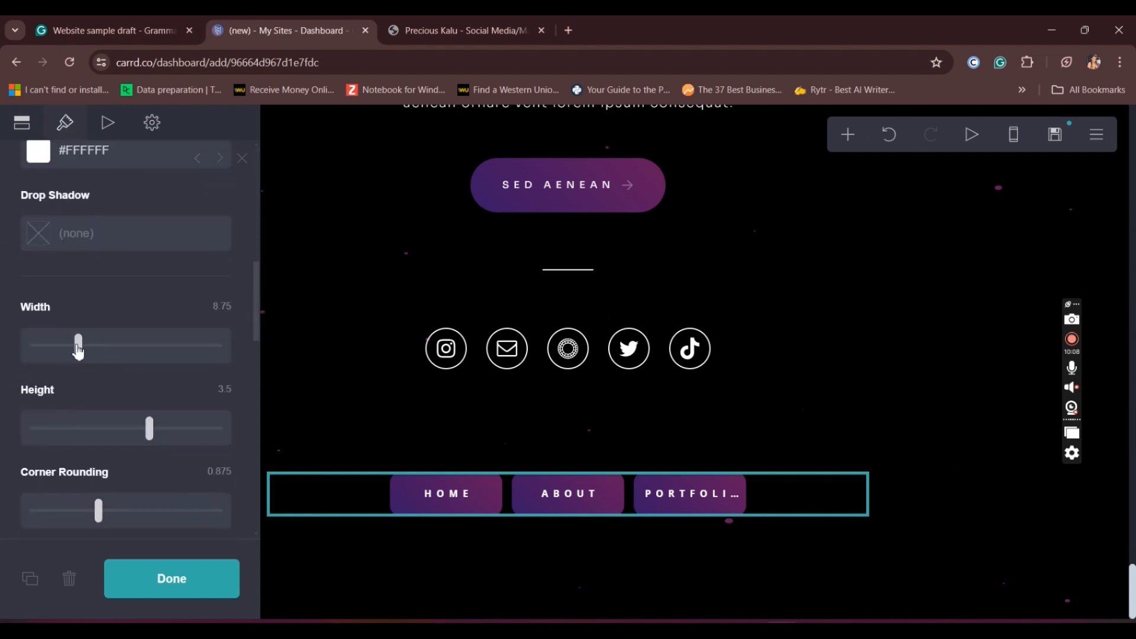
{"action": "left_click_drag", "start_coordinate": [77, 352], "coordinate": [89, 352]}
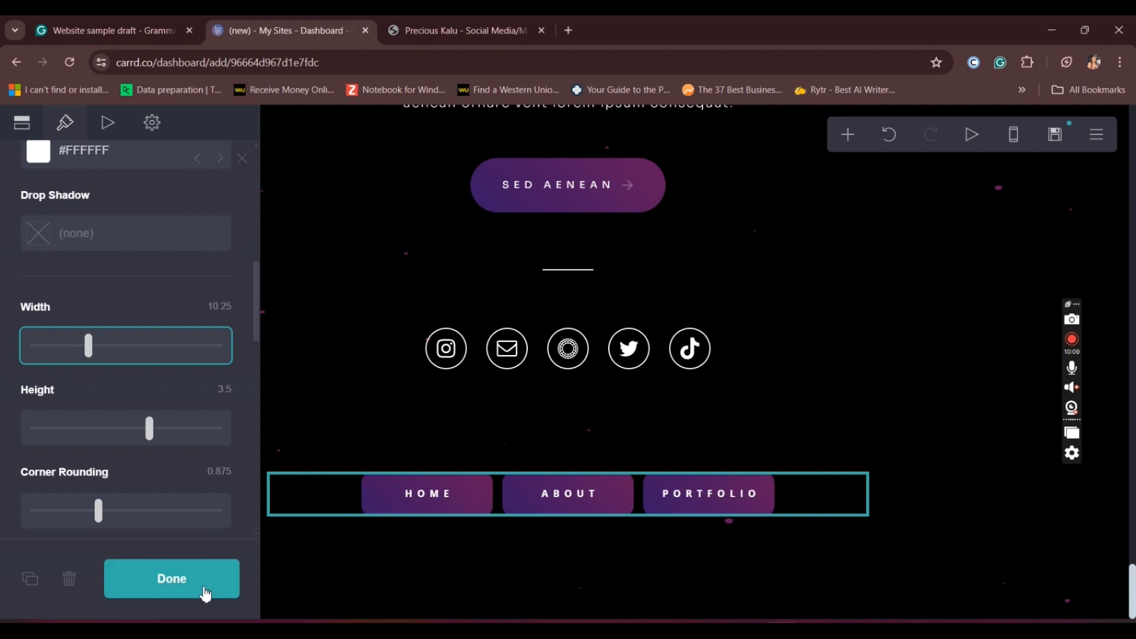
{"action": "left_click", "coordinate": [205, 594]}
Drag the Home/About/Portfolio row above the heading to the page top and reselect it
{"action": "left_click_drag", "start_coordinate": [652, 515], "coordinate": [633, 205]}
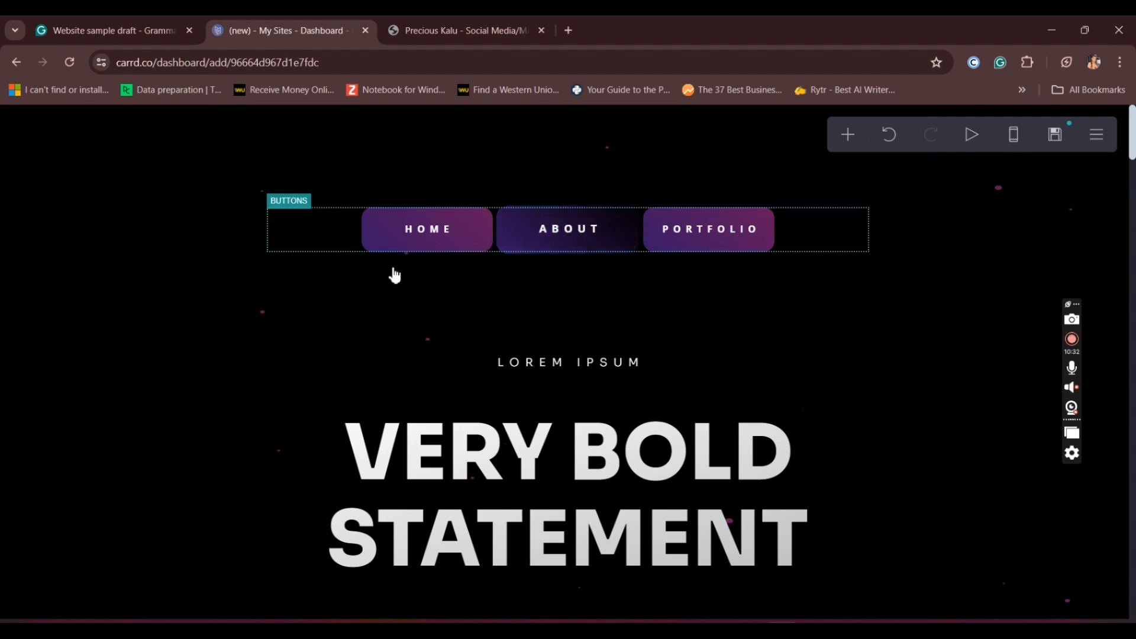
{"action": "left_click", "coordinate": [633, 242]}
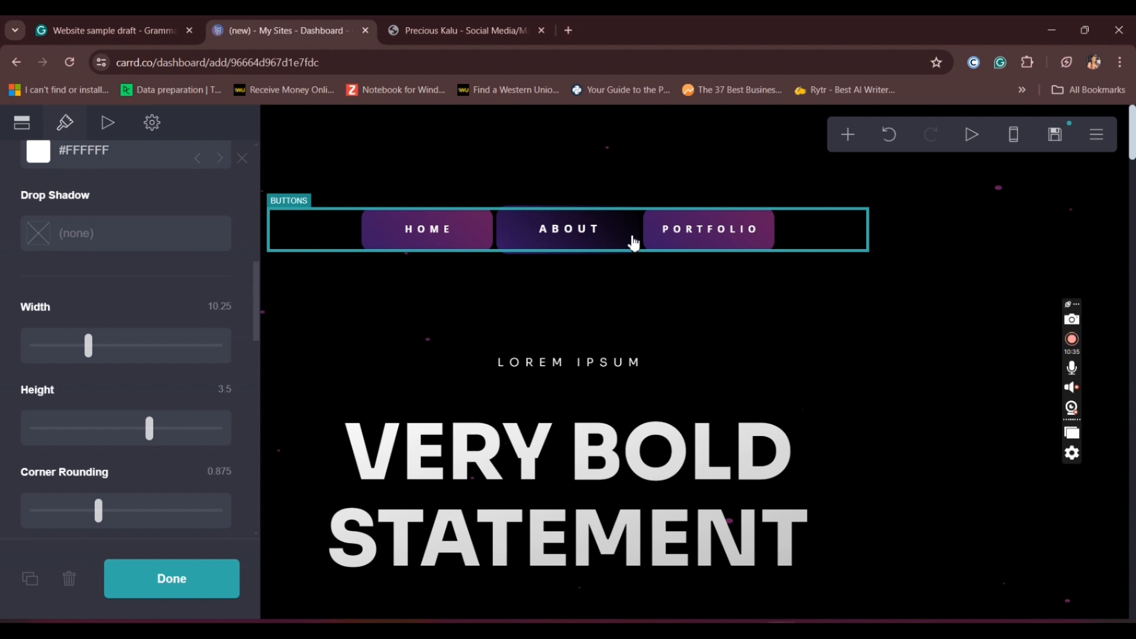
Insert a Control element below the nav buttons and set its type to Header Marker
{"action": "left_click", "coordinate": [852, 144]}
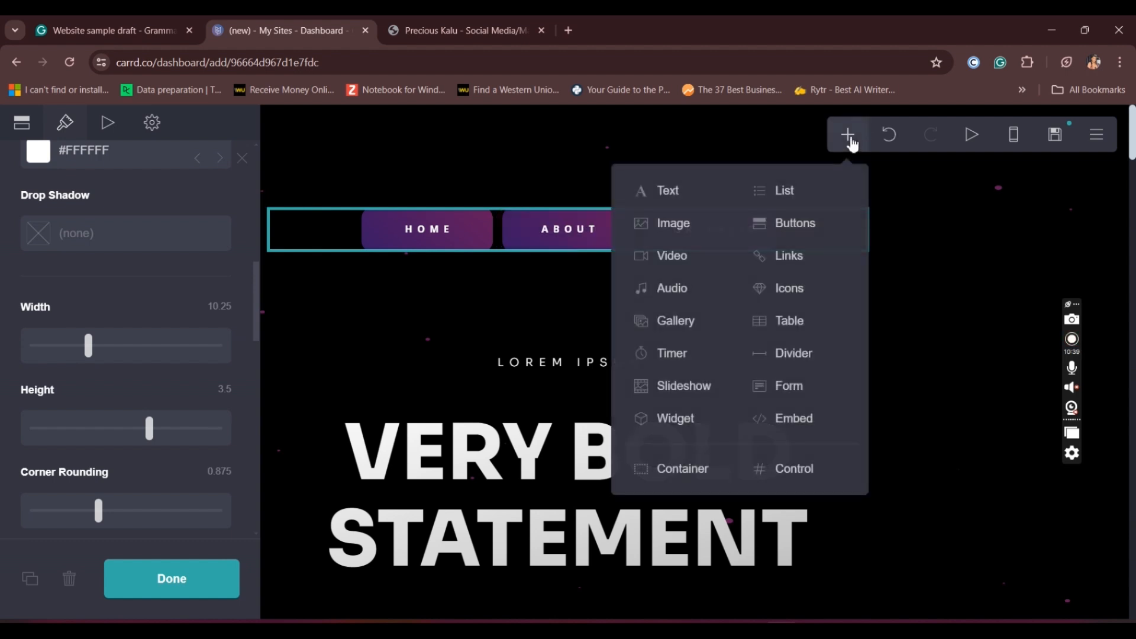
{"action": "left_click", "coordinate": [793, 471]}
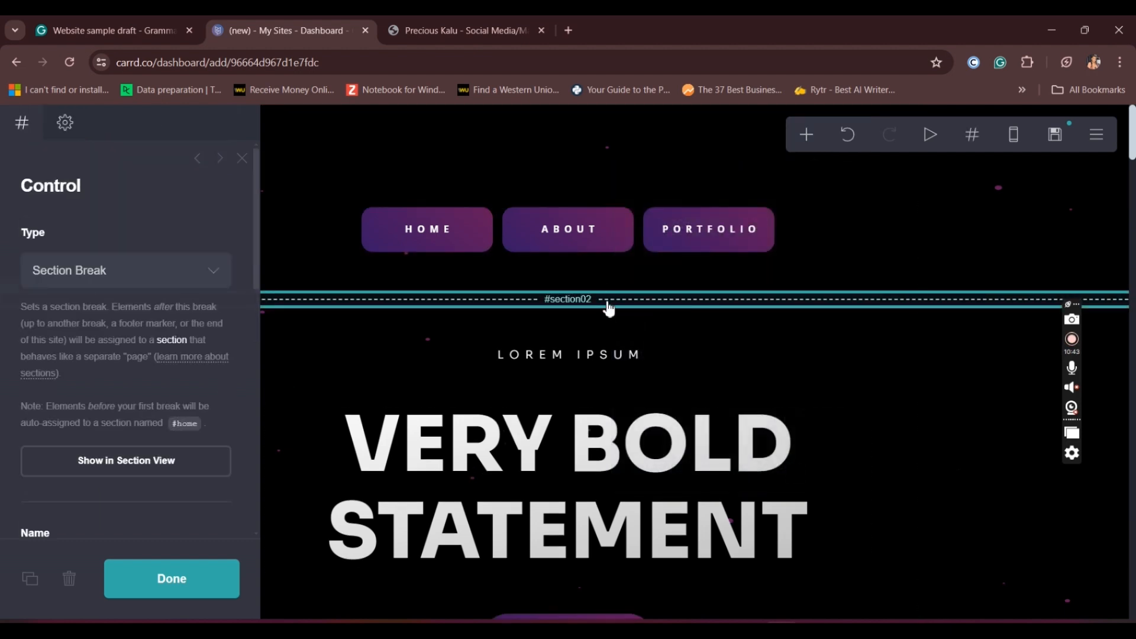
{"action": "left_click", "coordinate": [219, 271]}
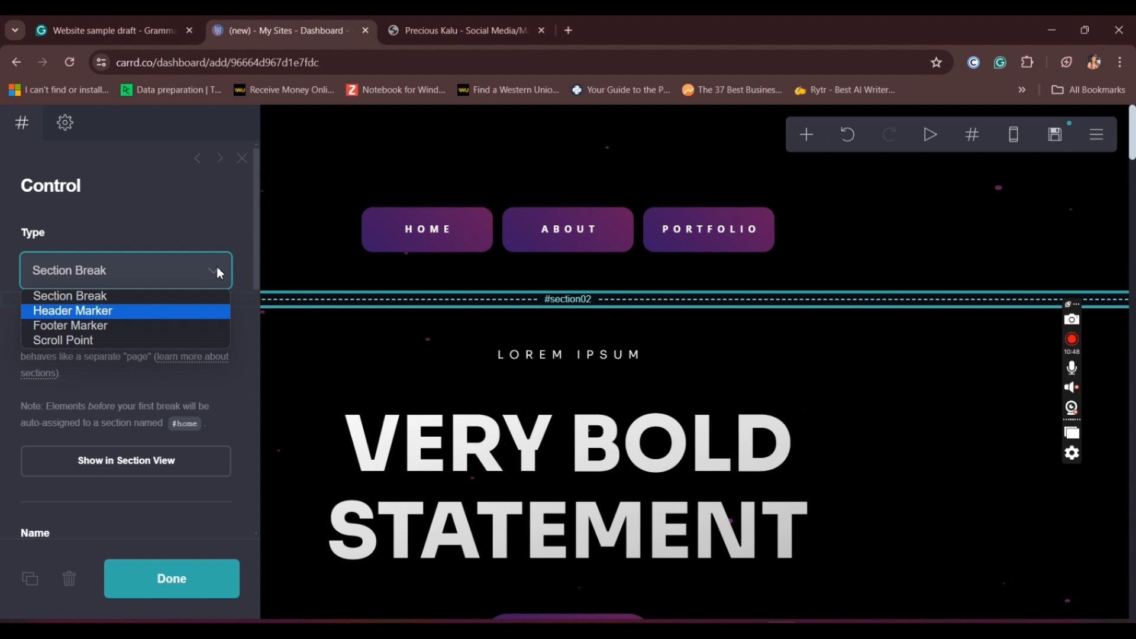
{"action": "left_click", "coordinate": [105, 315]}
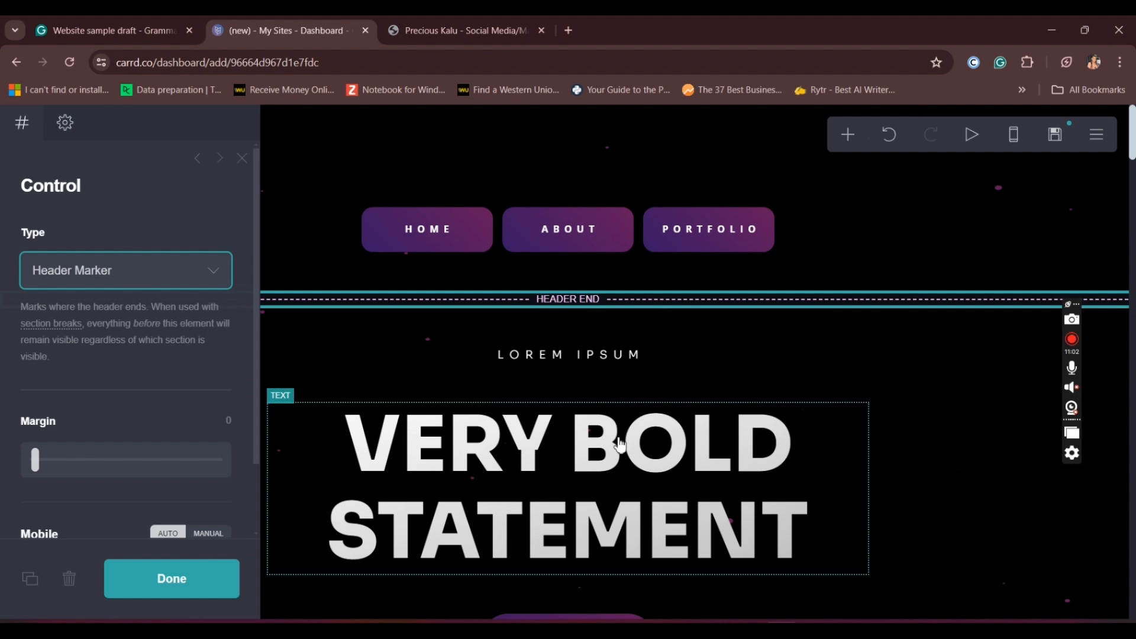
Compare the page with the reference website in the other Chrome tab, then return to Carrd
{"action": "left_click", "coordinate": [491, 25]}
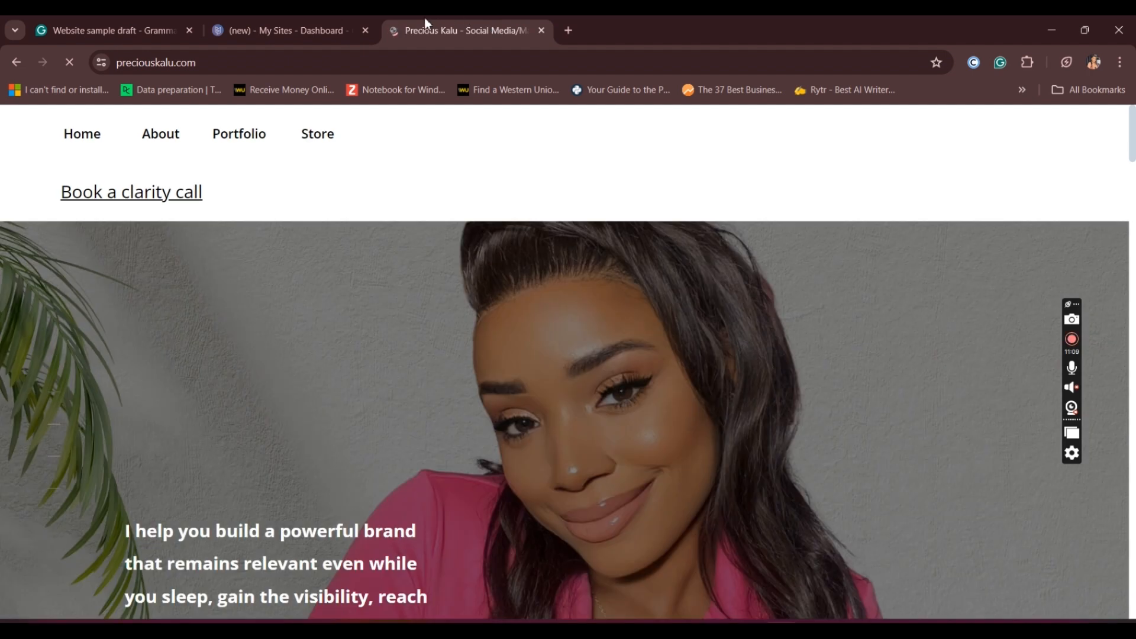
{"action": "left_click", "coordinate": [333, 37]}
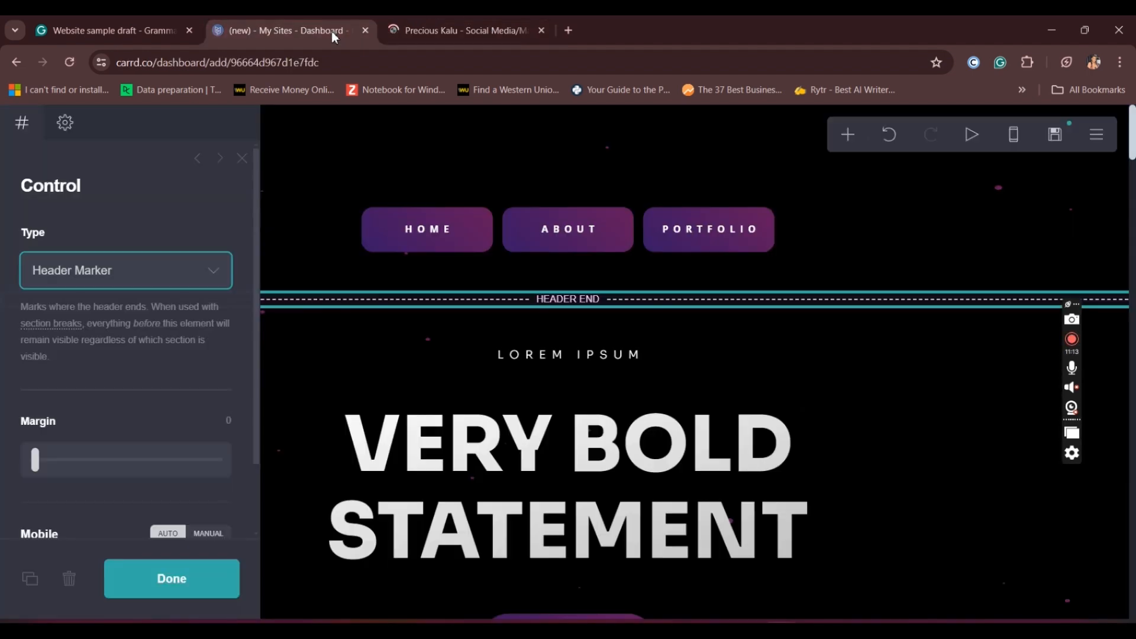
{"action": "left_click", "coordinate": [435, 16]}
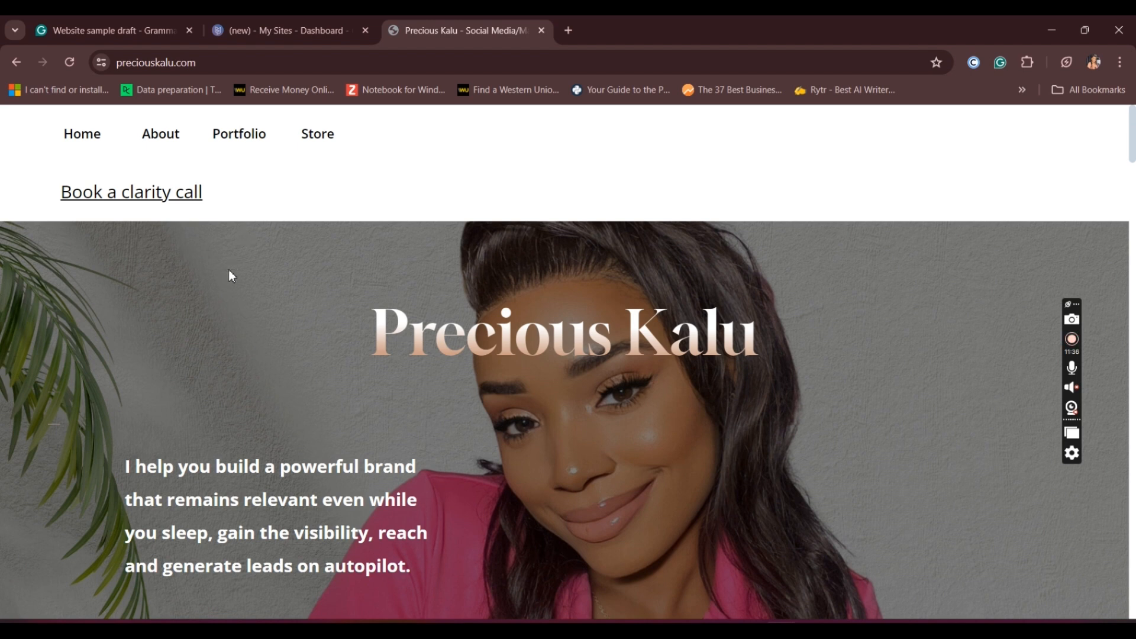
{"action": "left_click", "coordinate": [308, 18]}
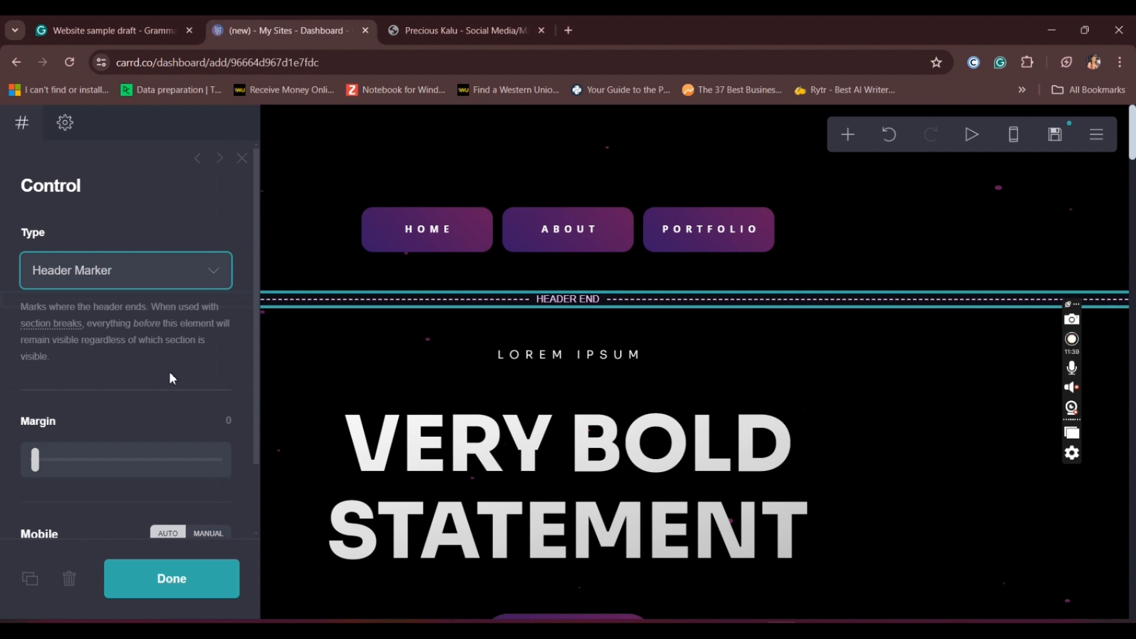
Add a new Control section break, #section03, just below the Header End marker
{"action": "scroll", "coordinate": [131, 331], "scroll_direction": "down", "scroll_amount": 1}
{"action": "scroll", "coordinate": [131, 331], "scroll_direction": "up", "scroll_amount": 1}
{"action": "left_click", "coordinate": [848, 139]}
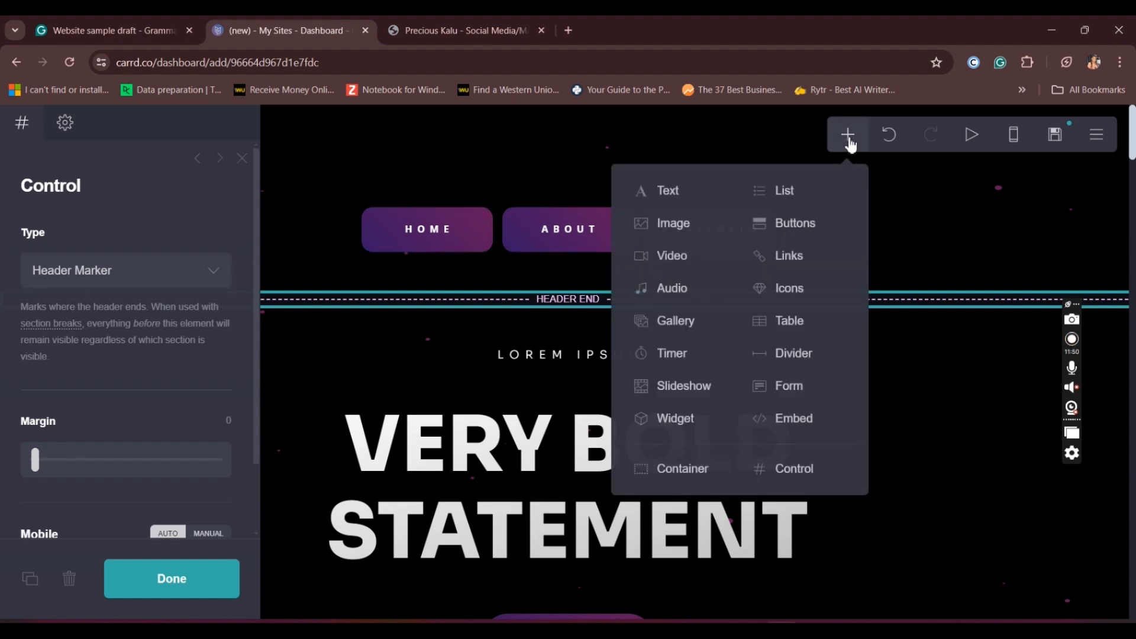
{"action": "left_click", "coordinate": [773, 471]}
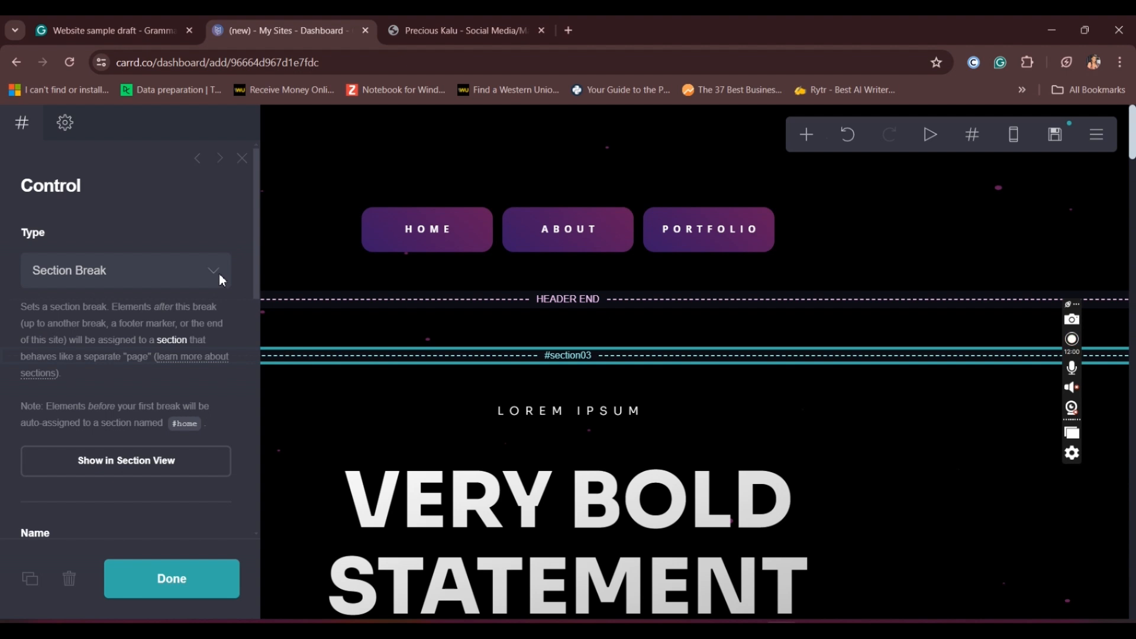
{"action": "left_click_drag", "start_coordinate": [583, 349], "coordinate": [583, 349]}
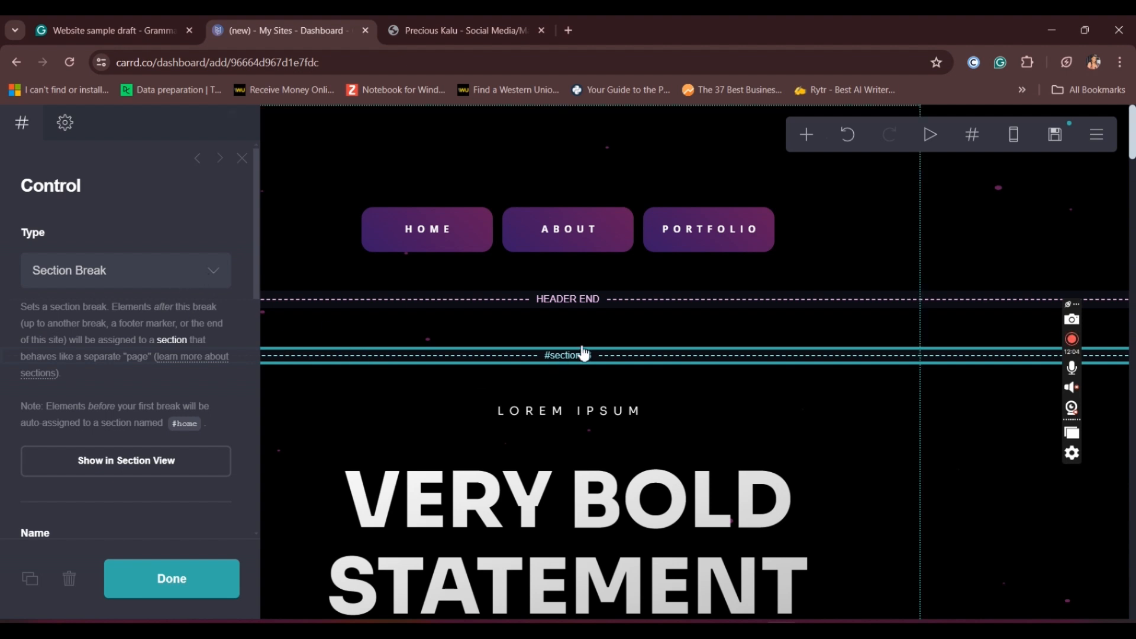
{"action": "left_click_drag", "start_coordinate": [583, 349], "coordinate": [583, 350]}
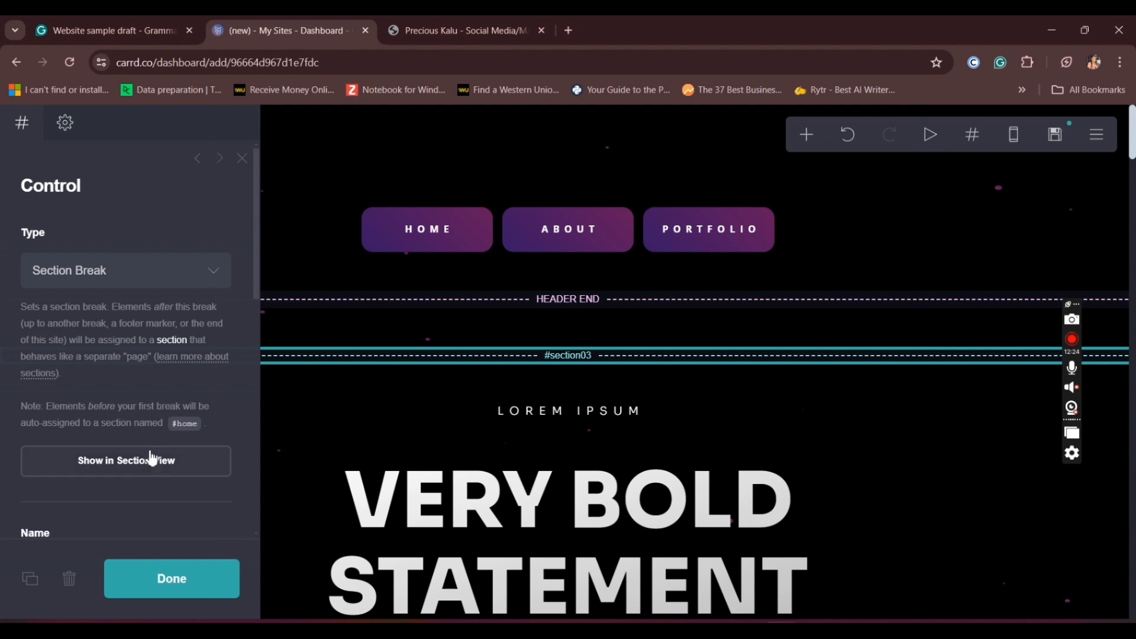
Rename the section break from section03 to 'about'
{"action": "scroll", "coordinate": [130, 332], "scroll_direction": "down", "scroll_amount": 4}
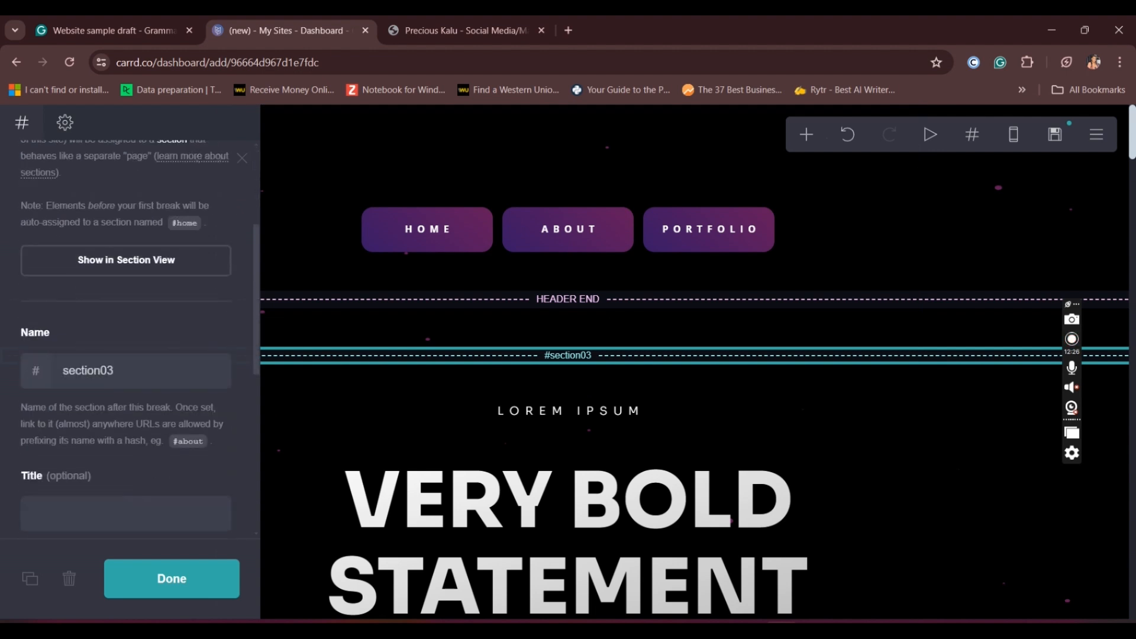
{"action": "double_click", "coordinate": [65, 312]}
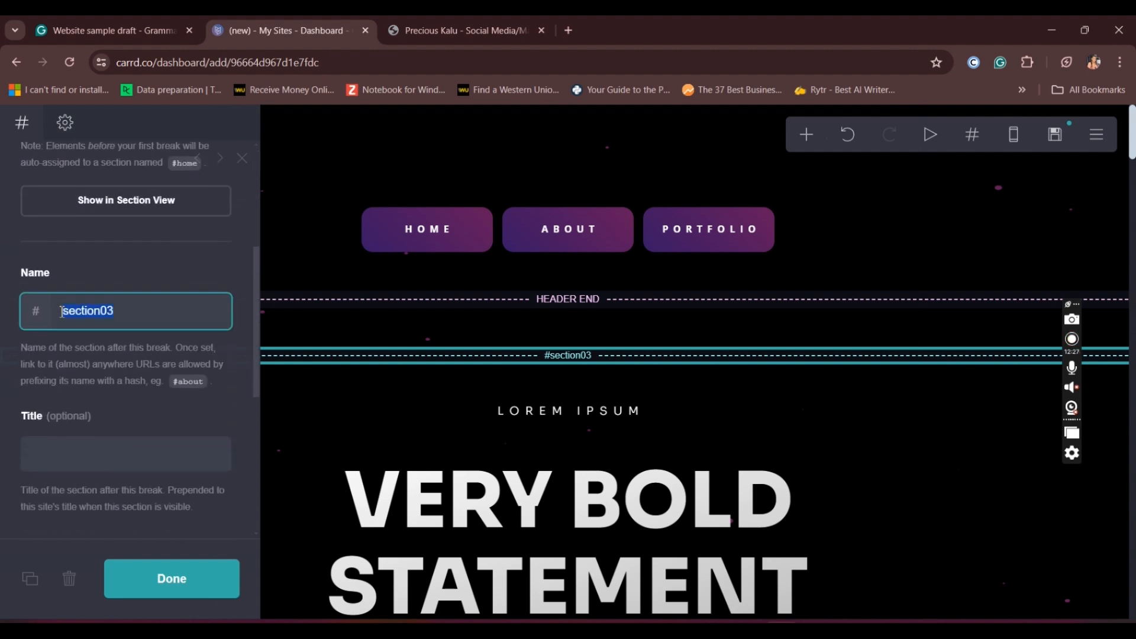
{"action": "type", "text": "about"}
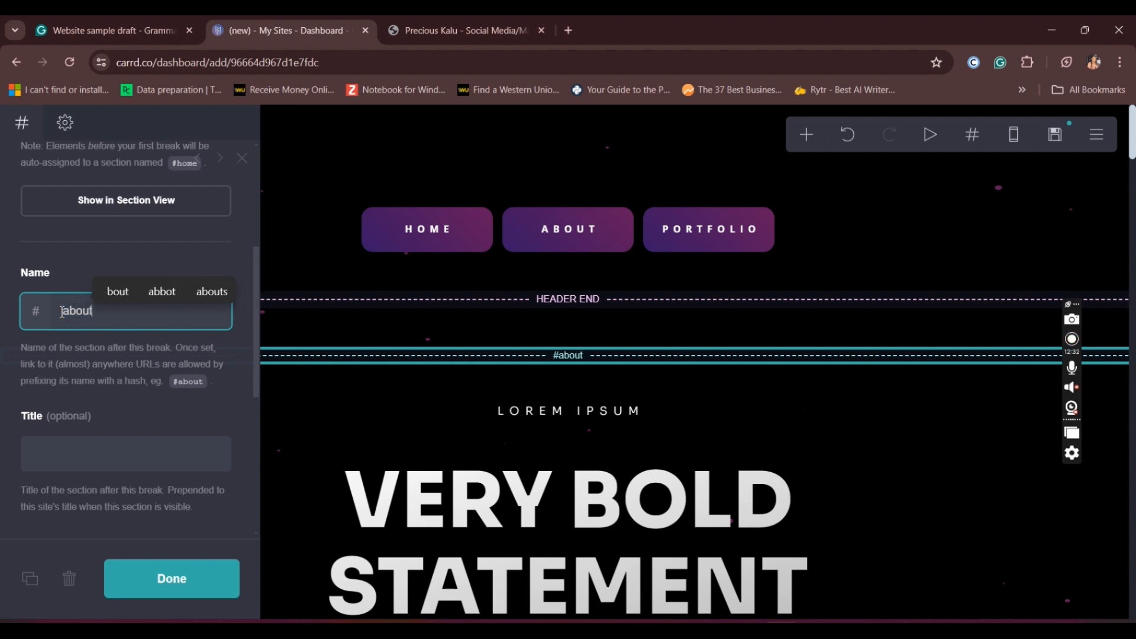
{"action": "left_click", "coordinate": [87, 265]}
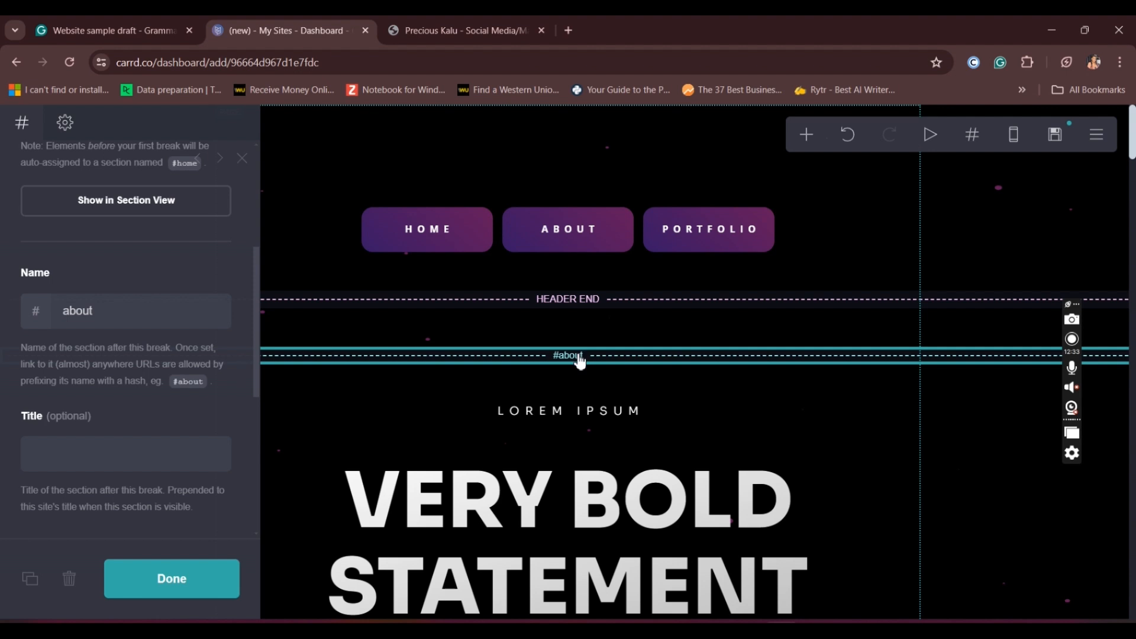
Change the section break's name from 'about' to 'home'
{"action": "left_click", "coordinate": [432, 243]}
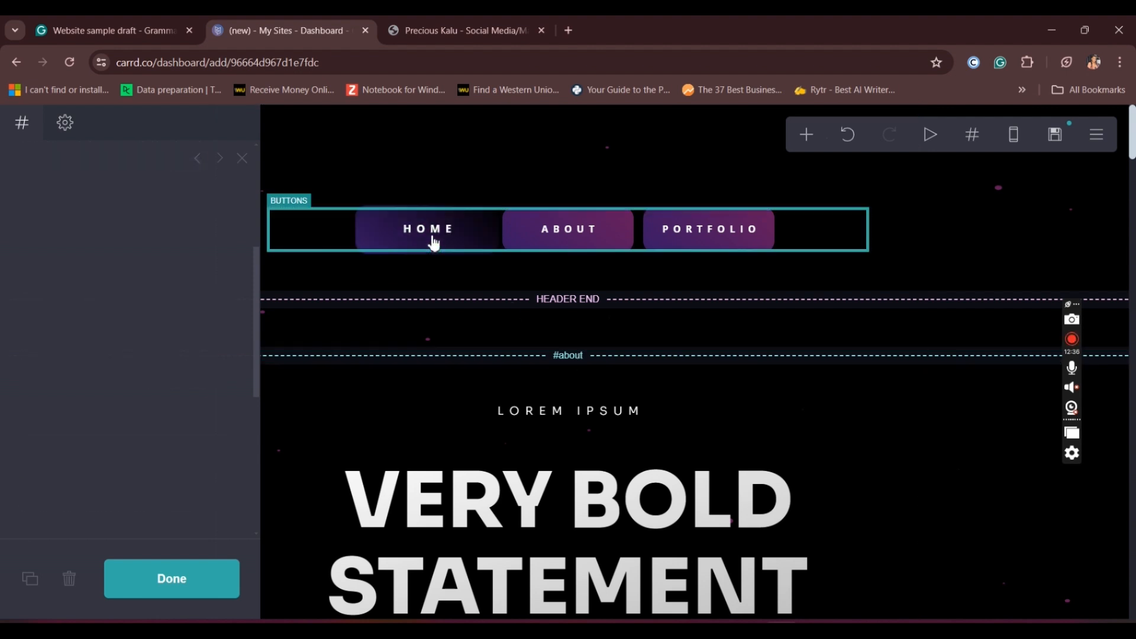
{"action": "left_click", "coordinate": [542, 357]}
{"action": "scroll", "coordinate": [116, 448], "scroll_direction": "down", "scroll_amount": 6}
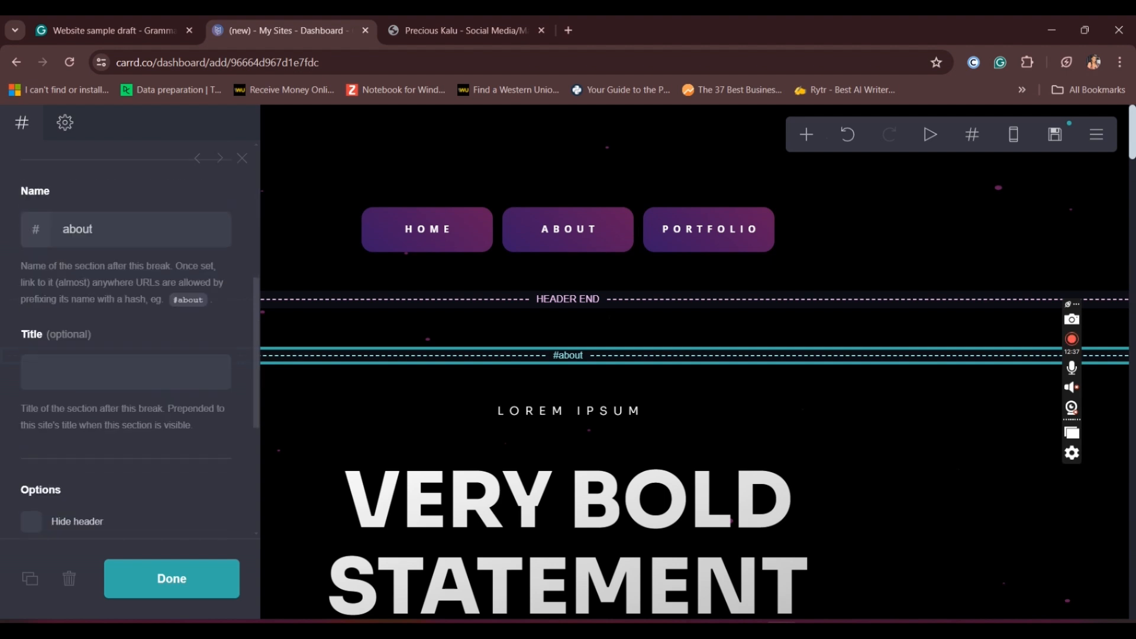
{"action": "scroll", "coordinate": [125, 355], "scroll_direction": "up", "scroll_amount": 3}
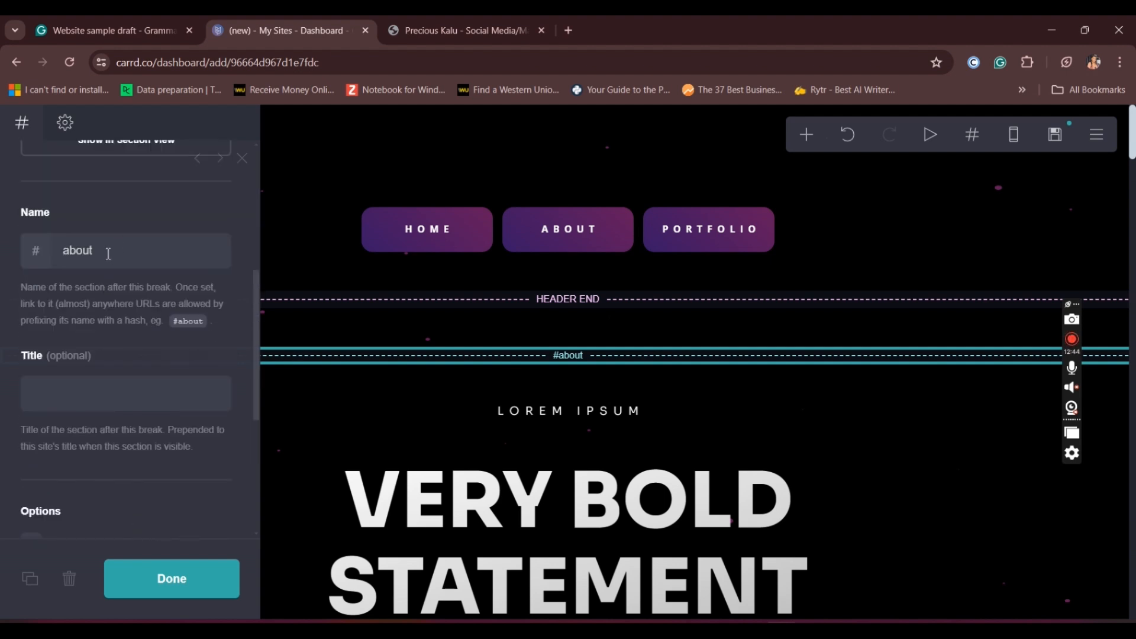
{"action": "left_click_drag", "start_coordinate": [108, 253], "coordinate": [61, 253]}
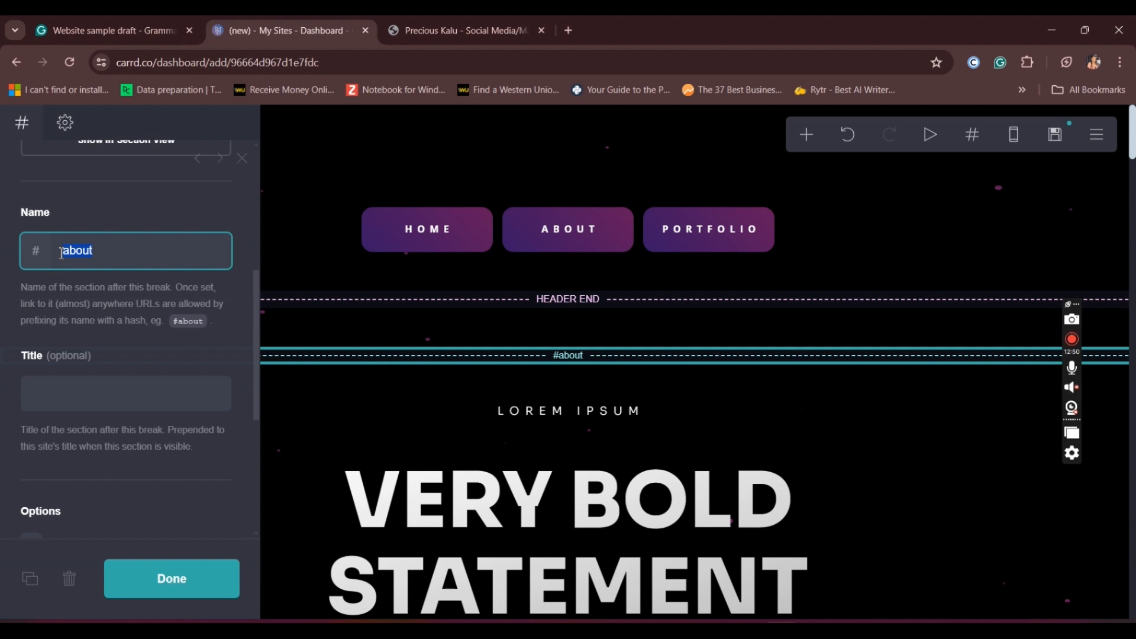
{"action": "type", "text": "ho"}
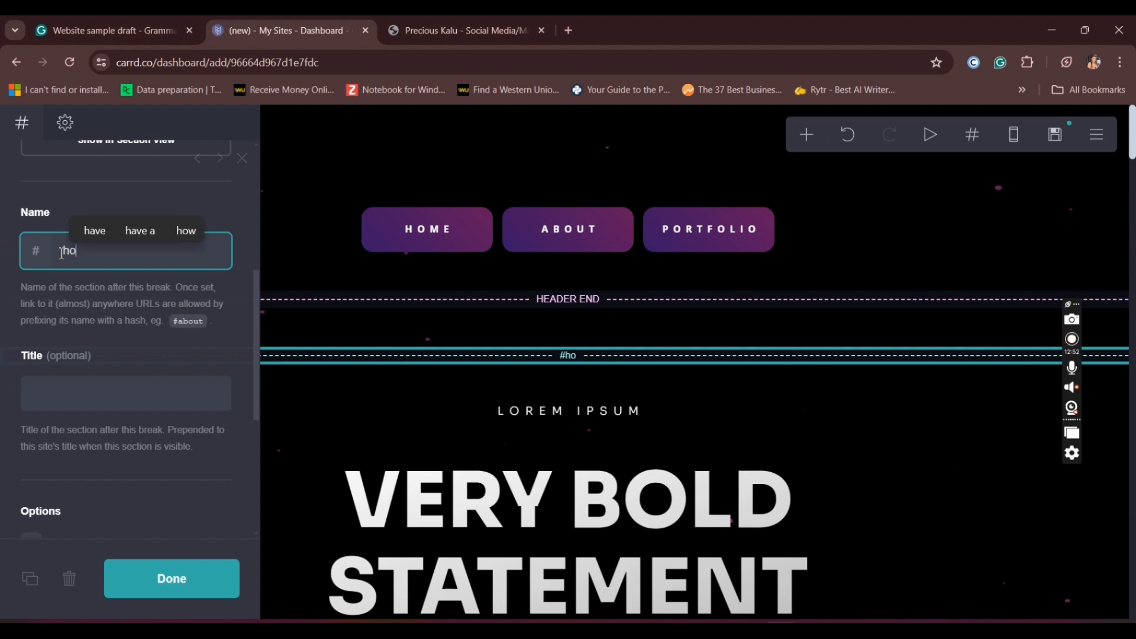
{"action": "type", "text": "me"}
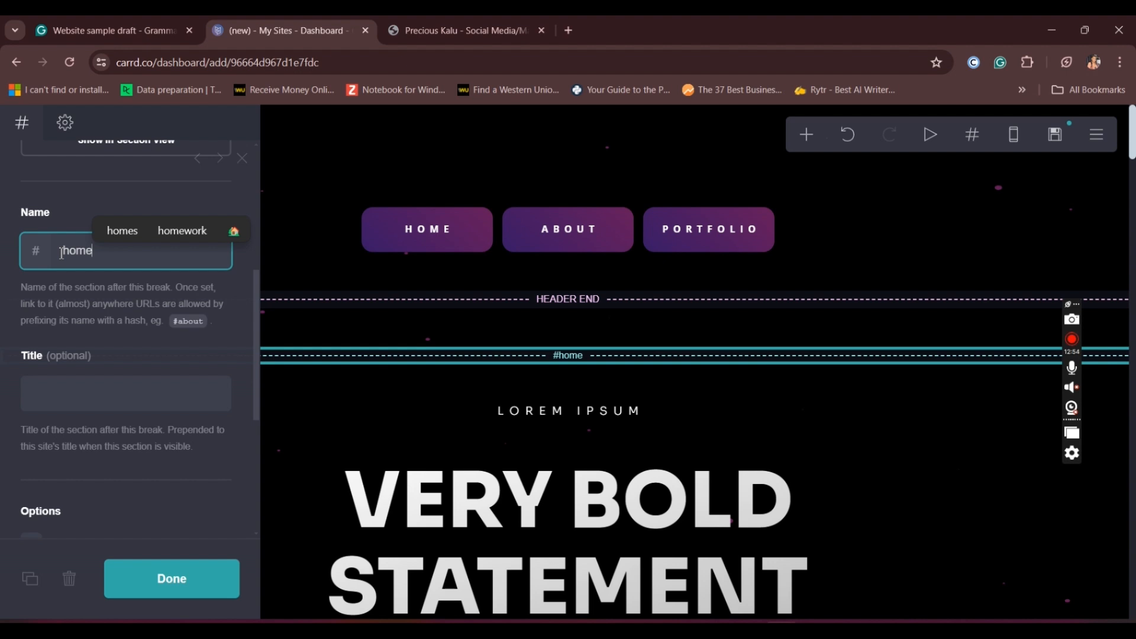
{"action": "left_click", "coordinate": [101, 300]}
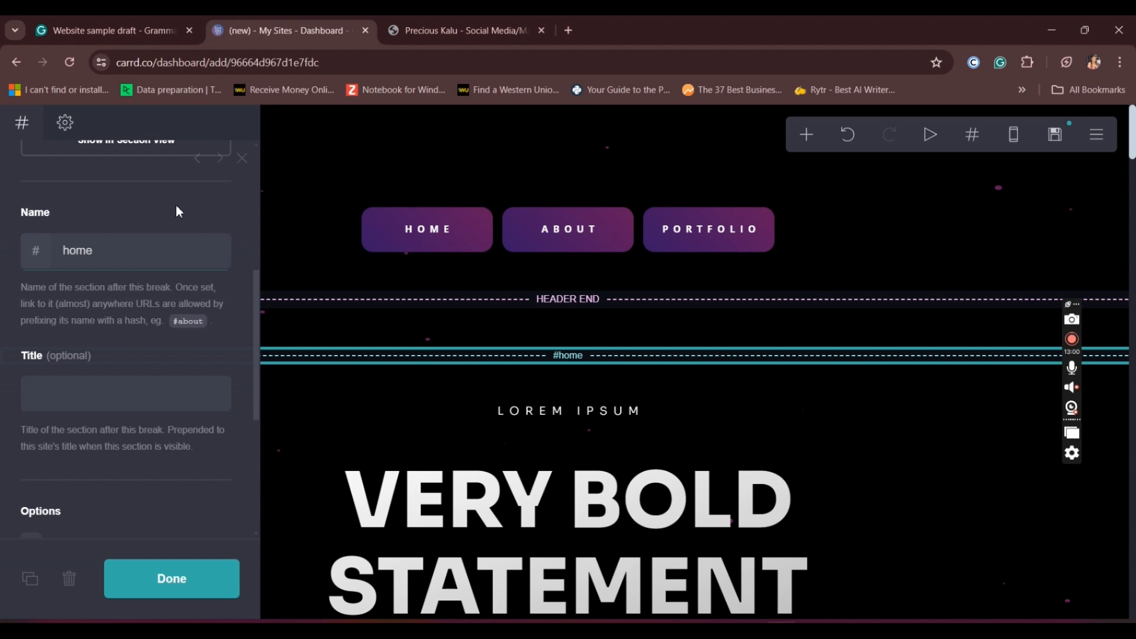
{"action": "scroll", "coordinate": [177, 206], "scroll_direction": "up", "scroll_amount": 2}
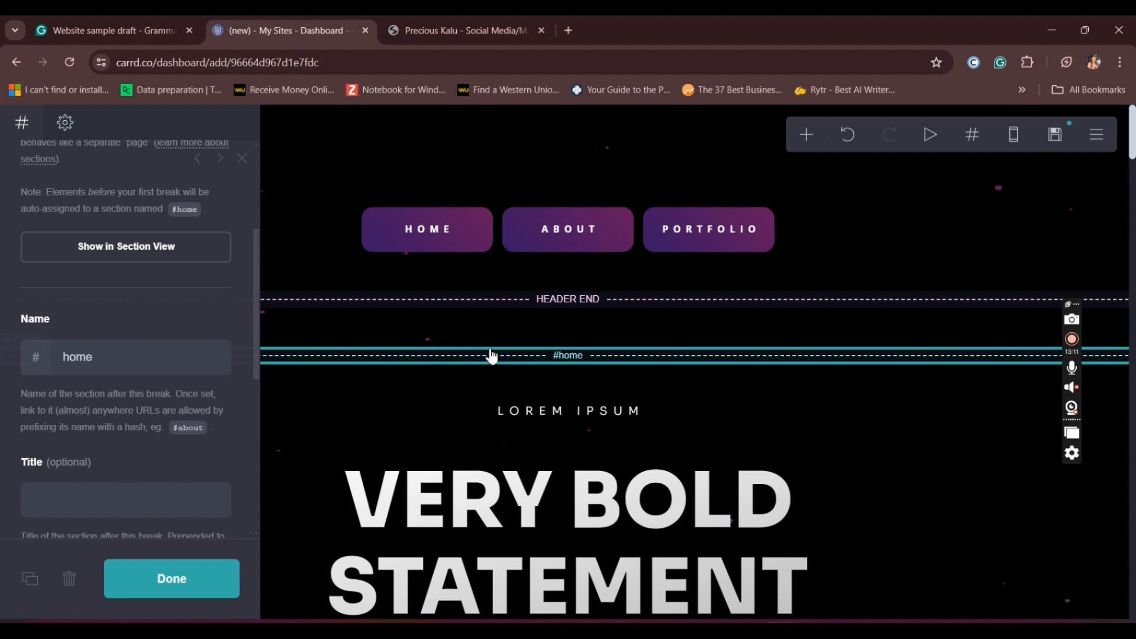
{"action": "left_click", "coordinate": [441, 247]}
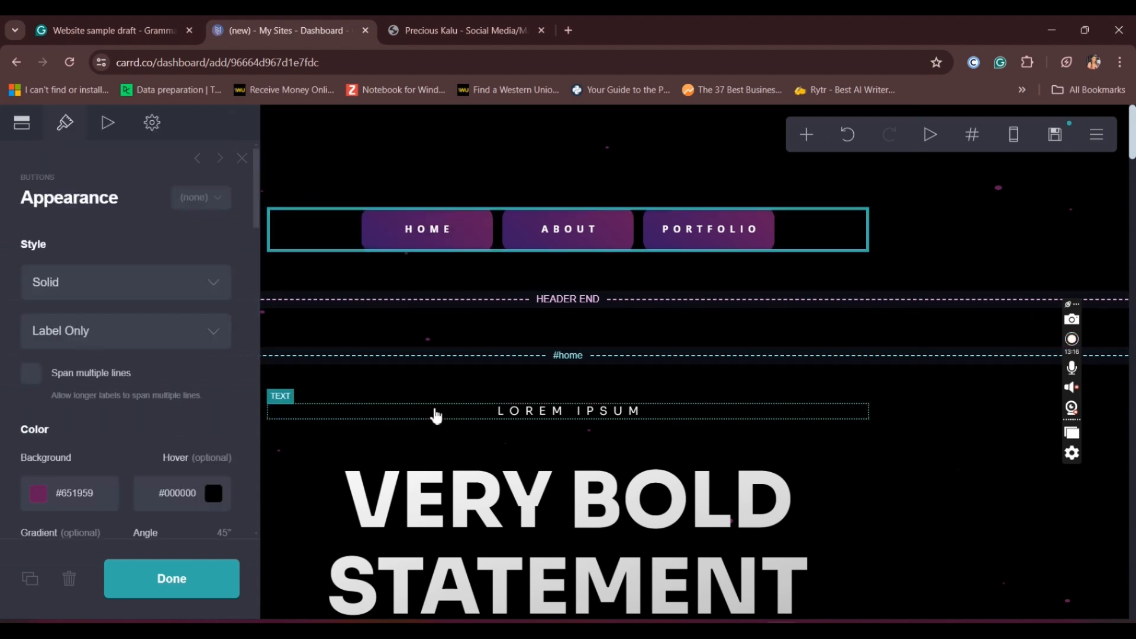
{"action": "left_click", "coordinate": [567, 360]}
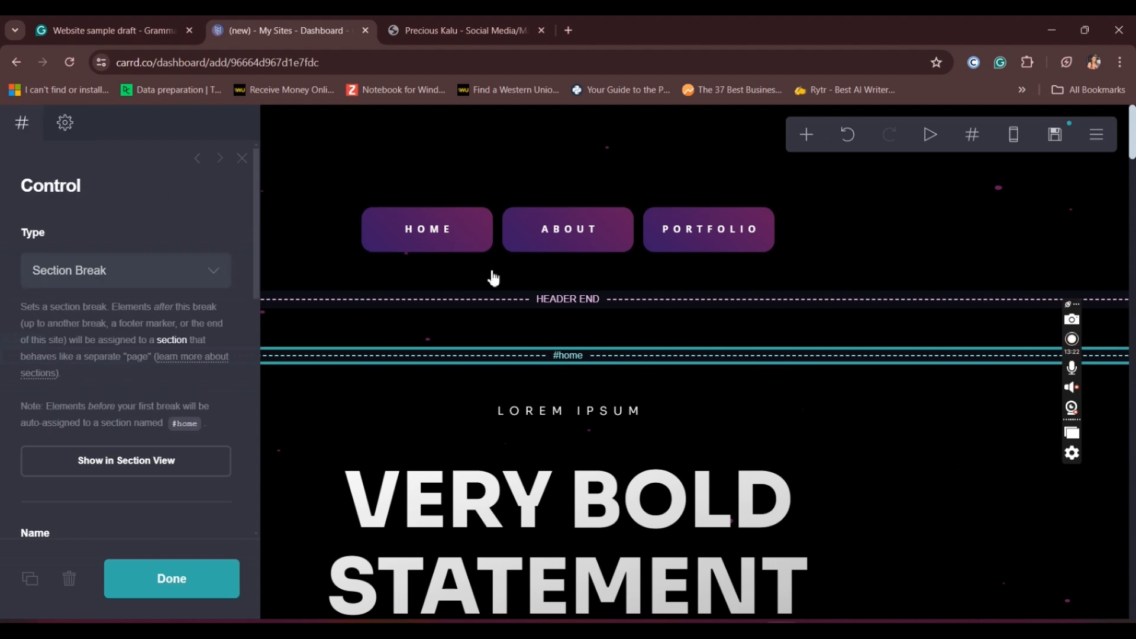
{"action": "left_click", "coordinate": [450, 248]}
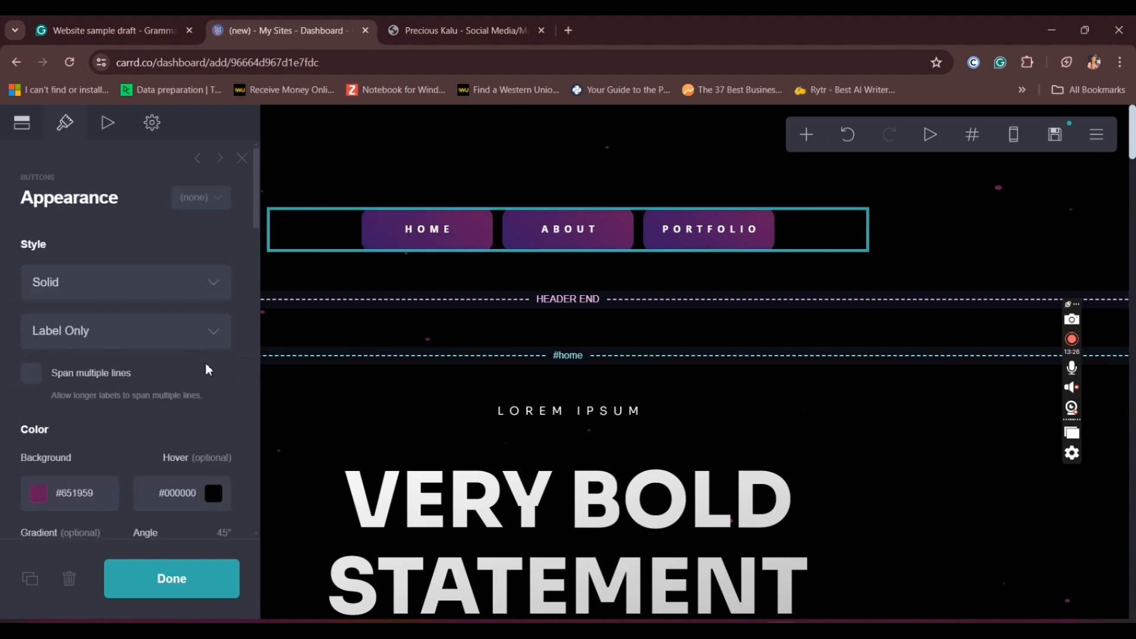
{"action": "scroll", "coordinate": [255, 201], "scroll_direction": "down", "scroll_amount": 3}
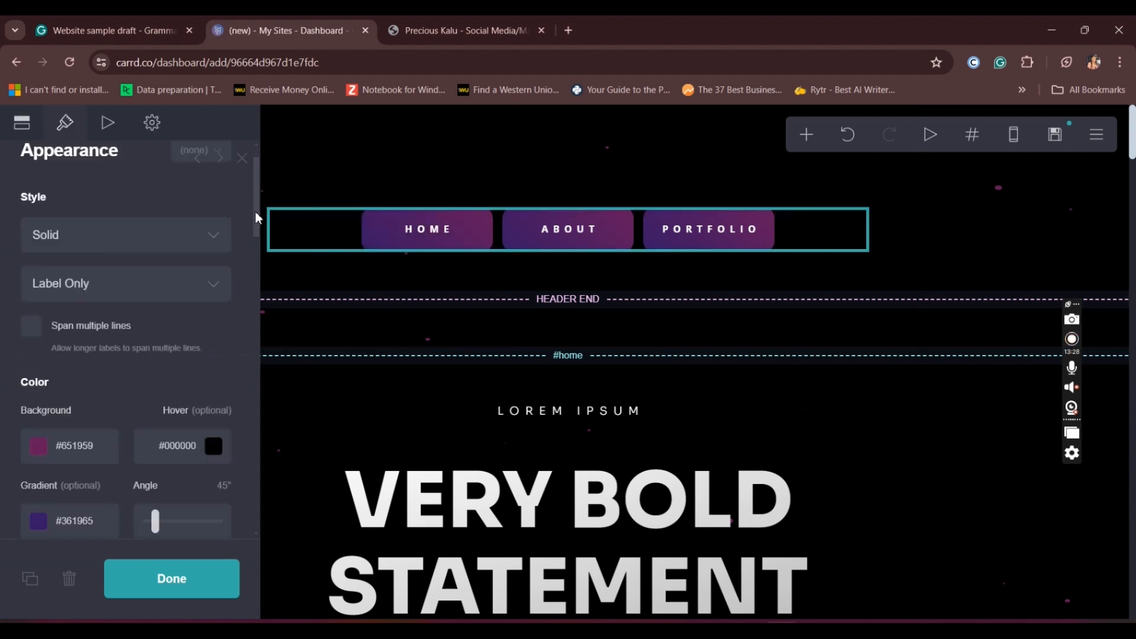
{"action": "left_click_drag", "start_coordinate": [258, 249], "coordinate": [259, 280]}
{"action": "left_click_drag", "start_coordinate": [259, 286], "coordinate": [250, 194]}
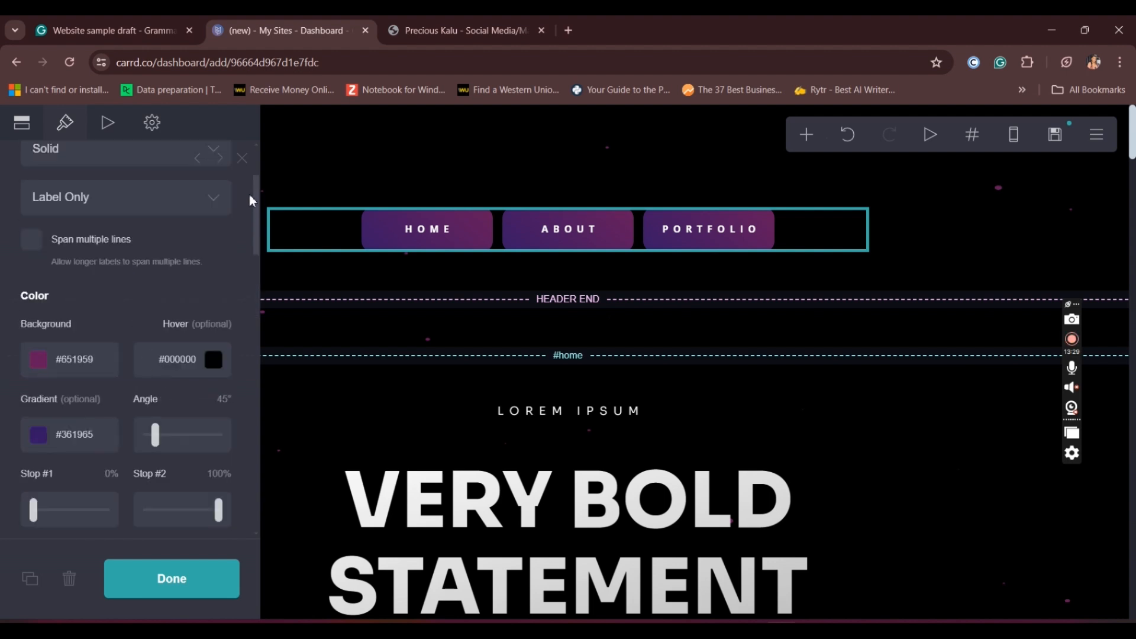
{"action": "left_click", "coordinate": [20, 126]}
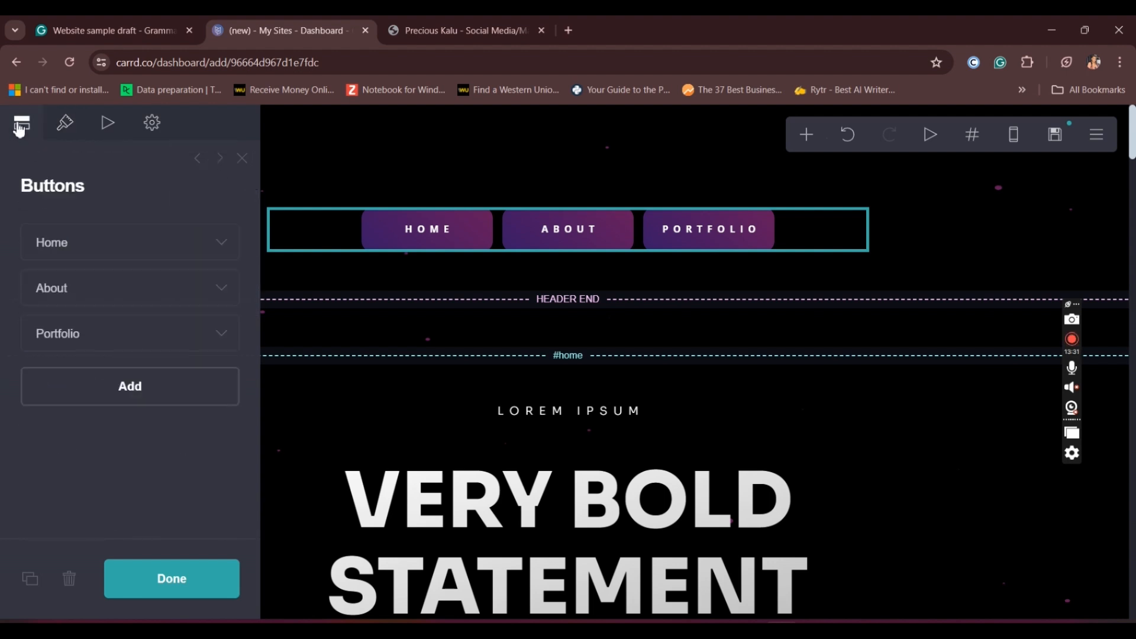
{"action": "left_click", "coordinate": [213, 243]}
{"action": "left_click_drag", "start_coordinate": [177, 409], "coordinate": [47, 405]}
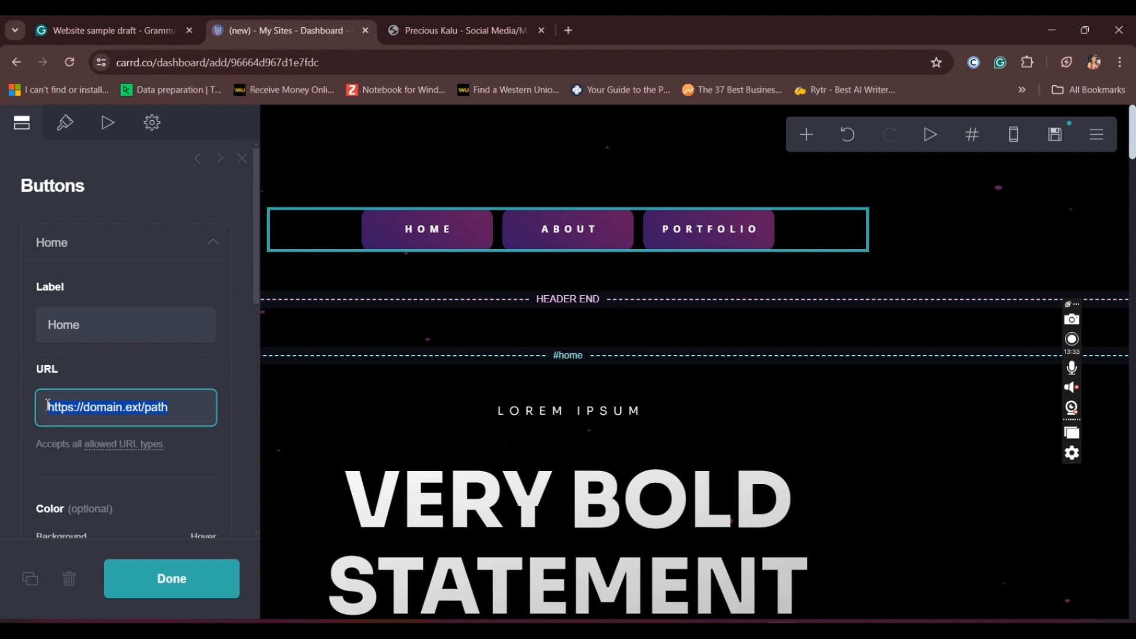
{"action": "type", "text": "#home"}
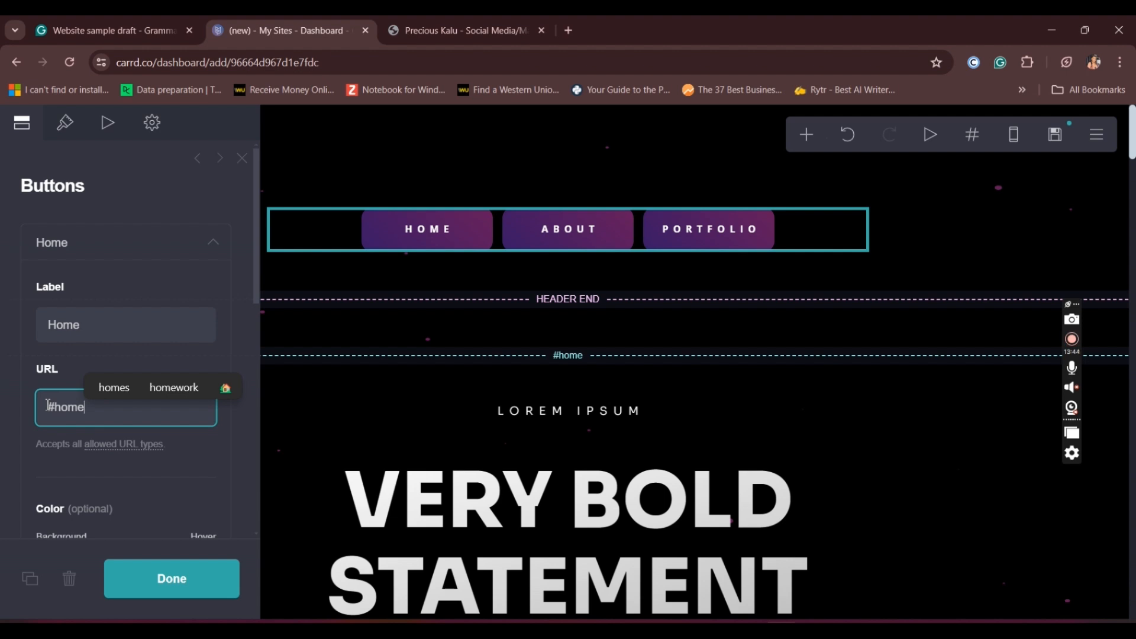
{"action": "left_click", "coordinate": [69, 374]}
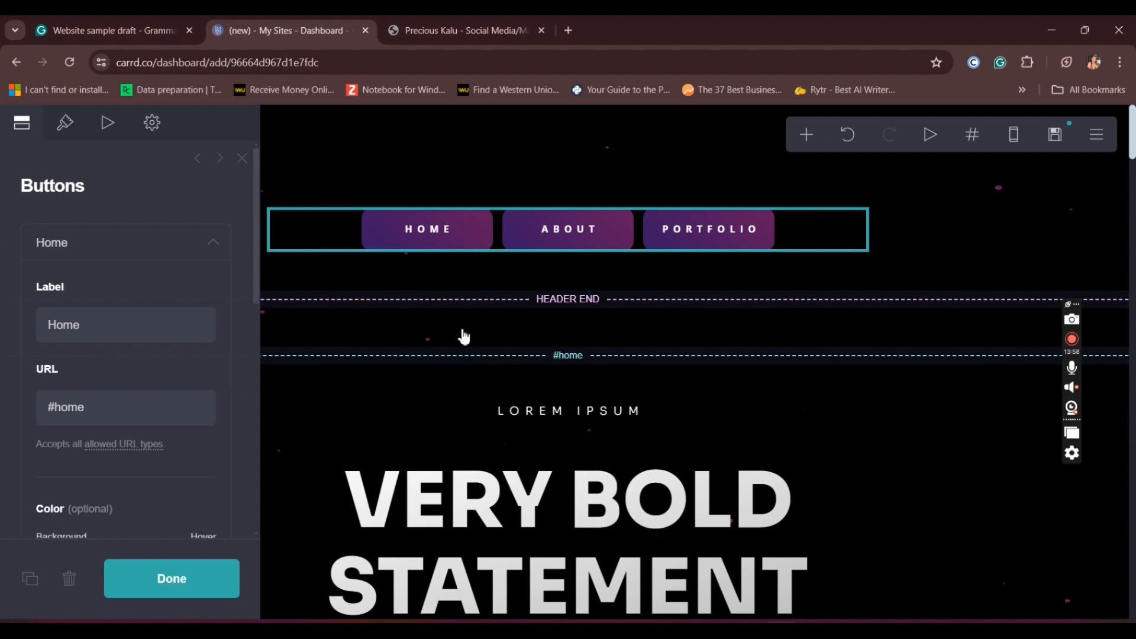
{"action": "left_click", "coordinate": [107, 411]}
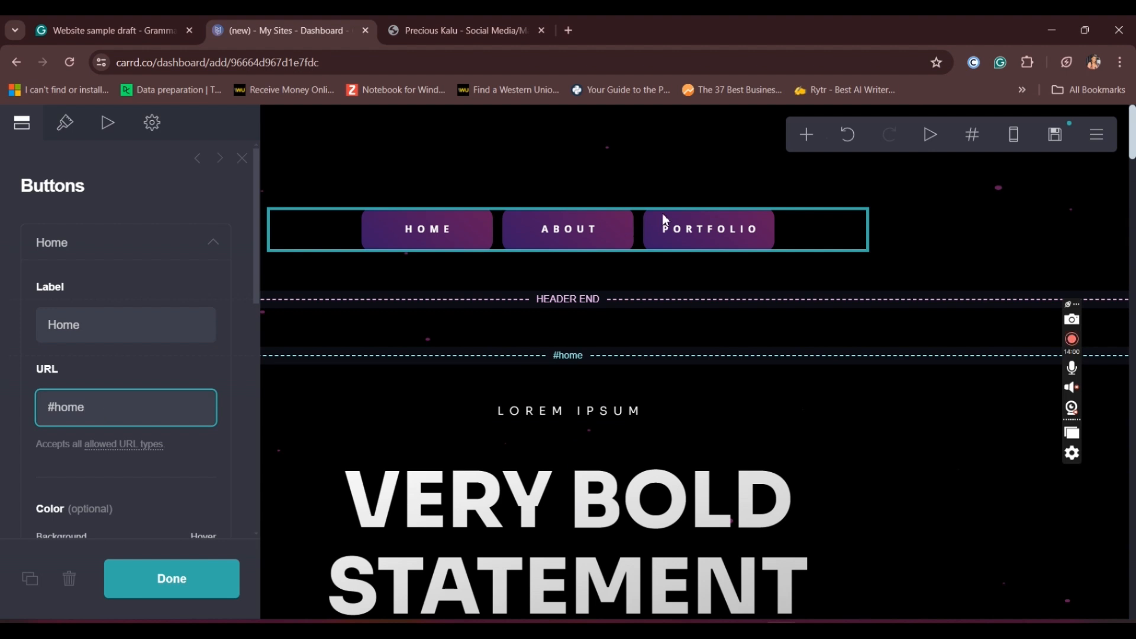
{"action": "left_click", "coordinate": [850, 150]}
{"action": "left_click", "coordinate": [850, 149]}
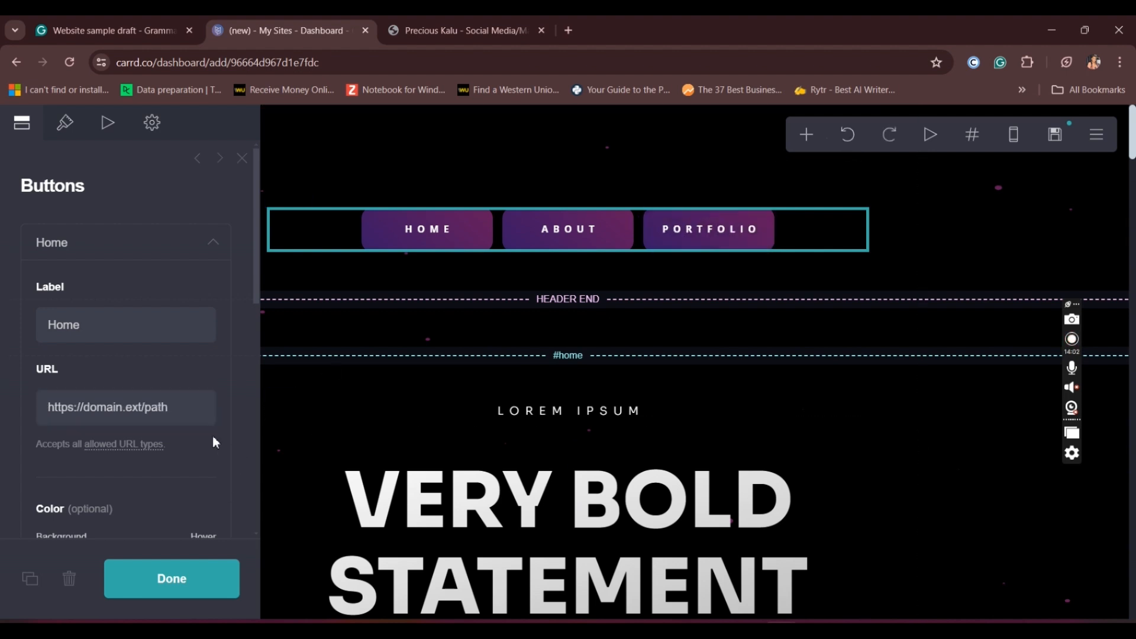
{"action": "left_click", "coordinate": [589, 358]}
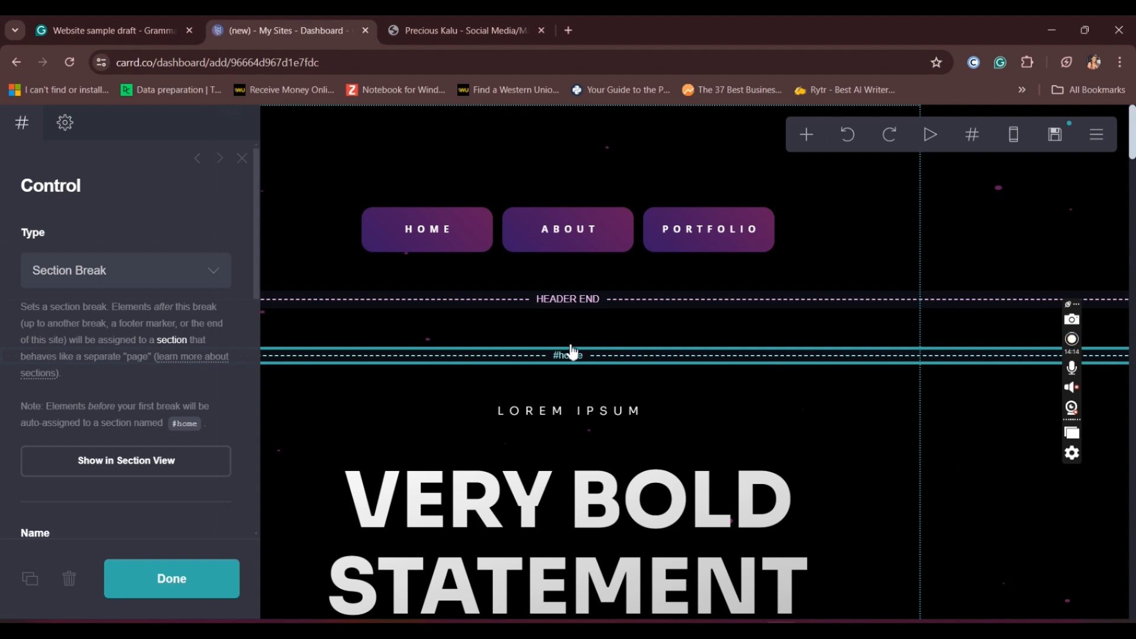
Delete the home section break, then bring up the add-element list from Page settings
{"action": "left_click", "coordinate": [71, 577]}
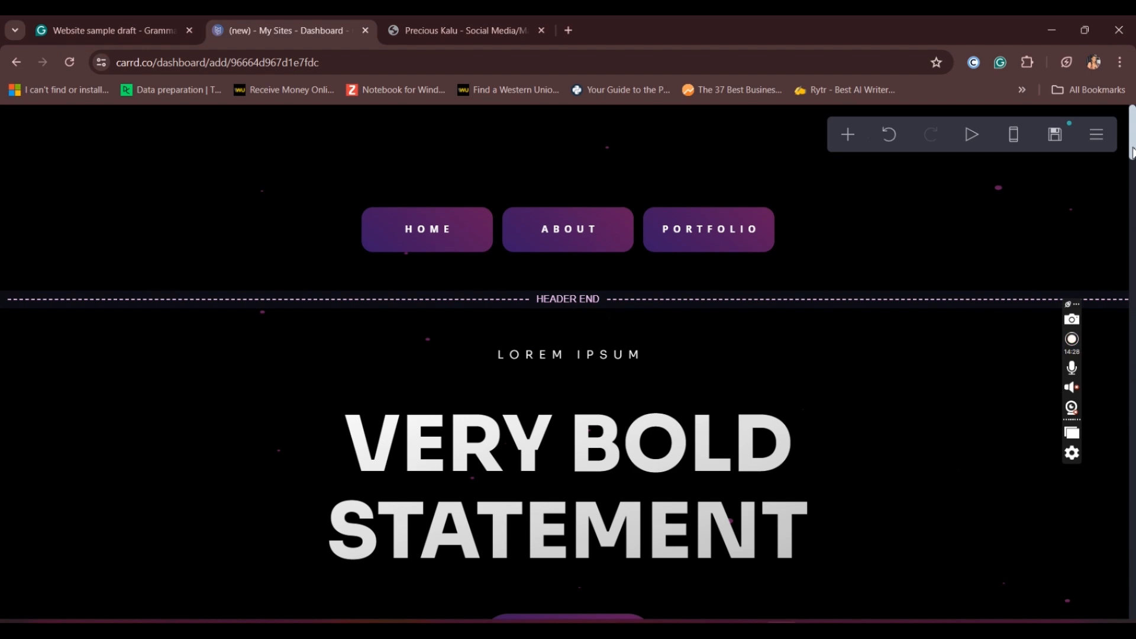
{"action": "left_click_drag", "start_coordinate": [1131, 153], "coordinate": [1131, 160]}
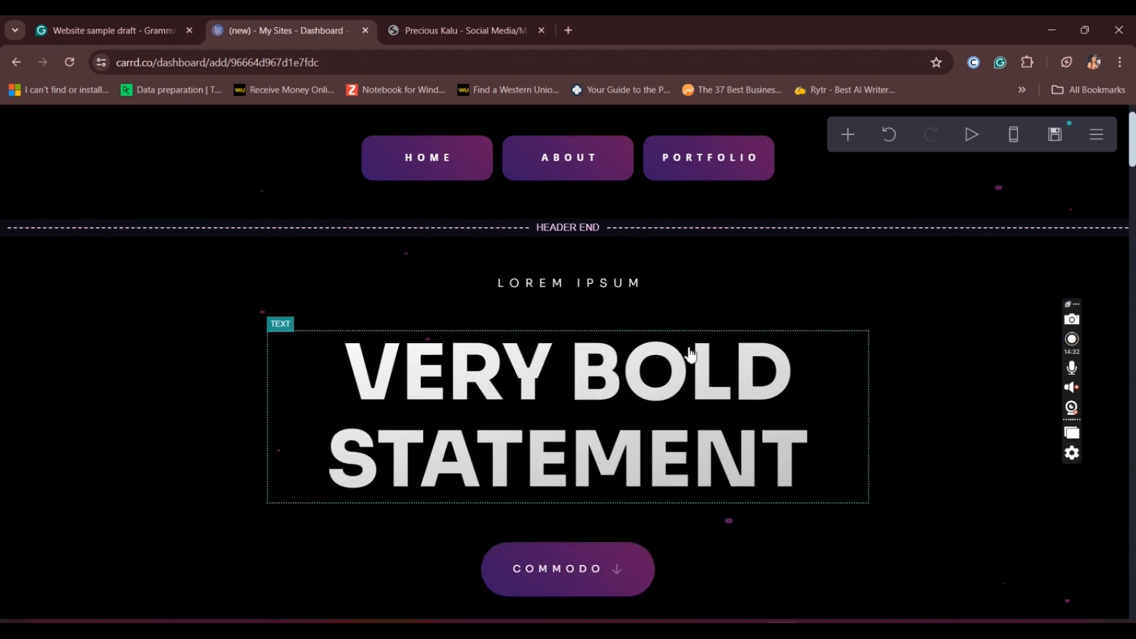
{"action": "left_click", "coordinate": [732, 274]}
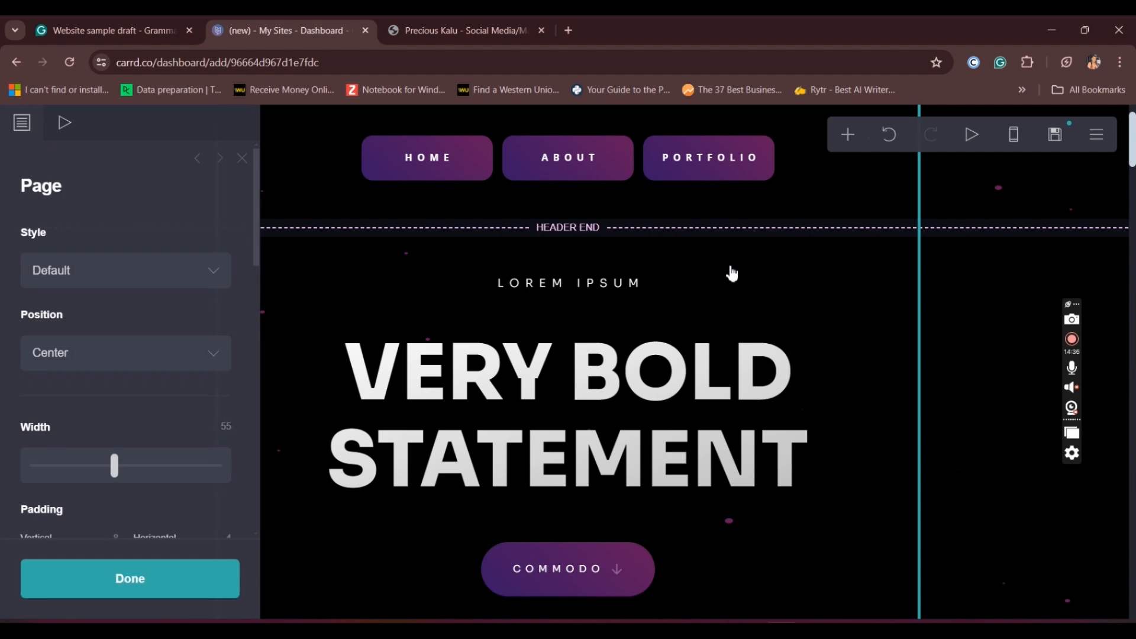
{"action": "left_click", "coordinate": [850, 141]}
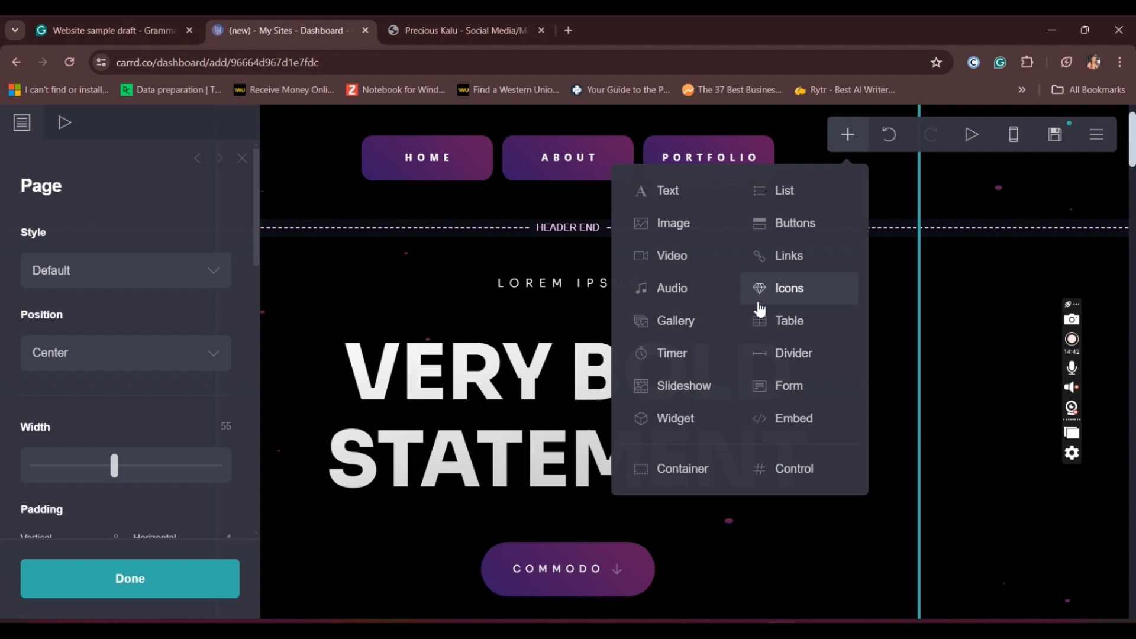
Insert an empty Container and drag it between Header End and the LOREM IPSUM heading
{"action": "left_click", "coordinate": [557, 284]}
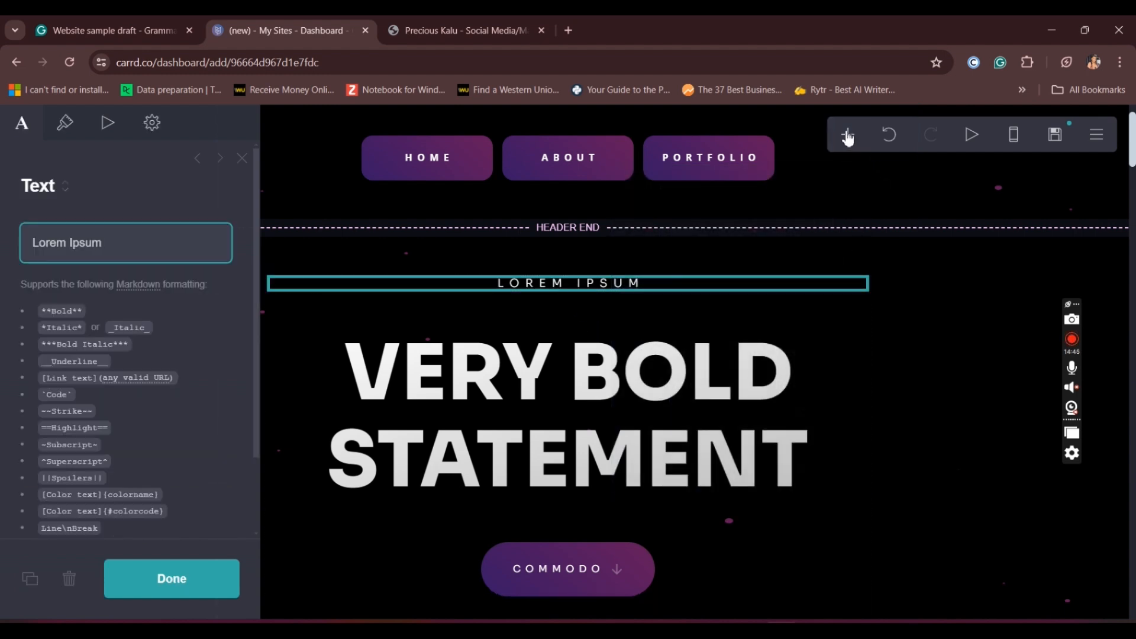
{"action": "left_click", "coordinate": [847, 135]}
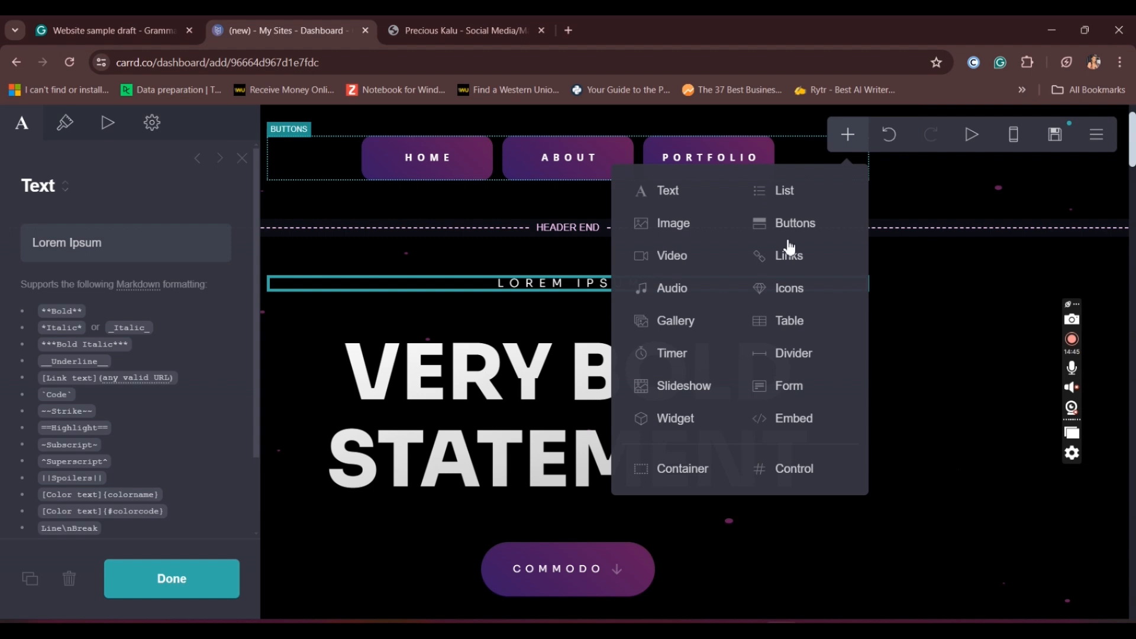
{"action": "left_click", "coordinate": [668, 483]}
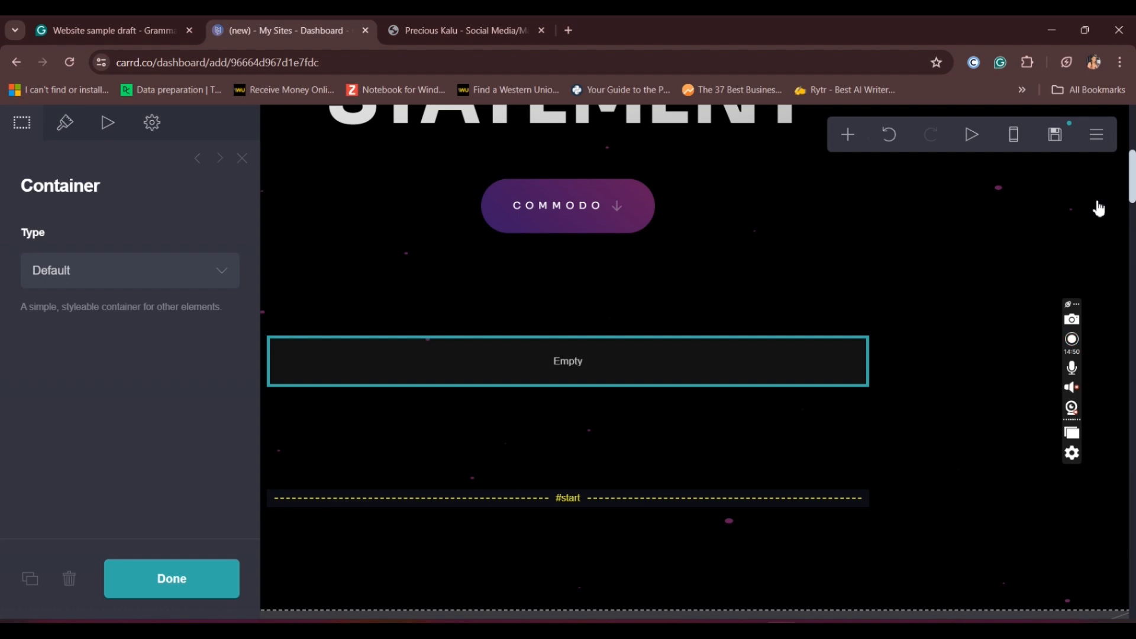
{"action": "left_click_drag", "start_coordinate": [655, 363], "coordinate": [614, 348]}
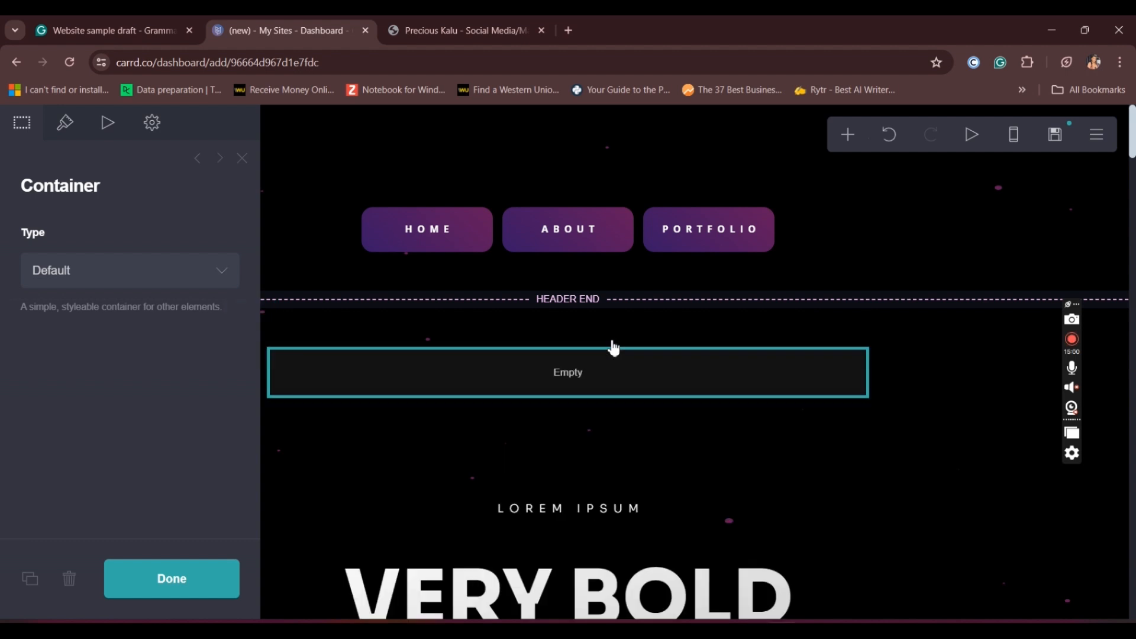
{"action": "key", "text": "Escape"}
{"action": "left_click", "coordinate": [557, 385]}
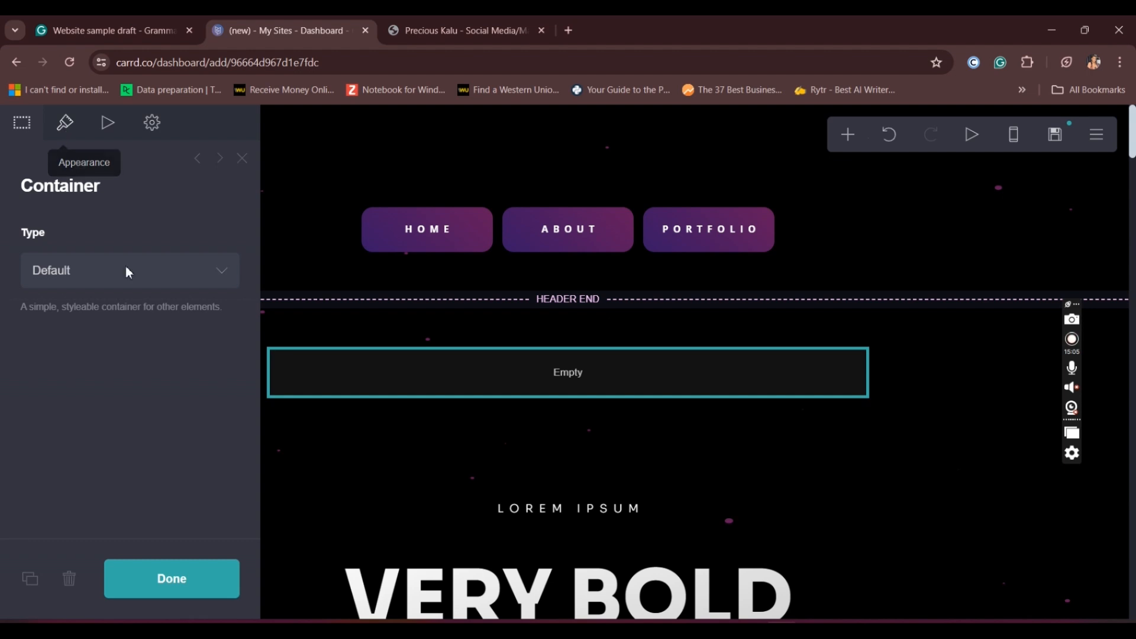
{"action": "left_click", "coordinate": [195, 285]}
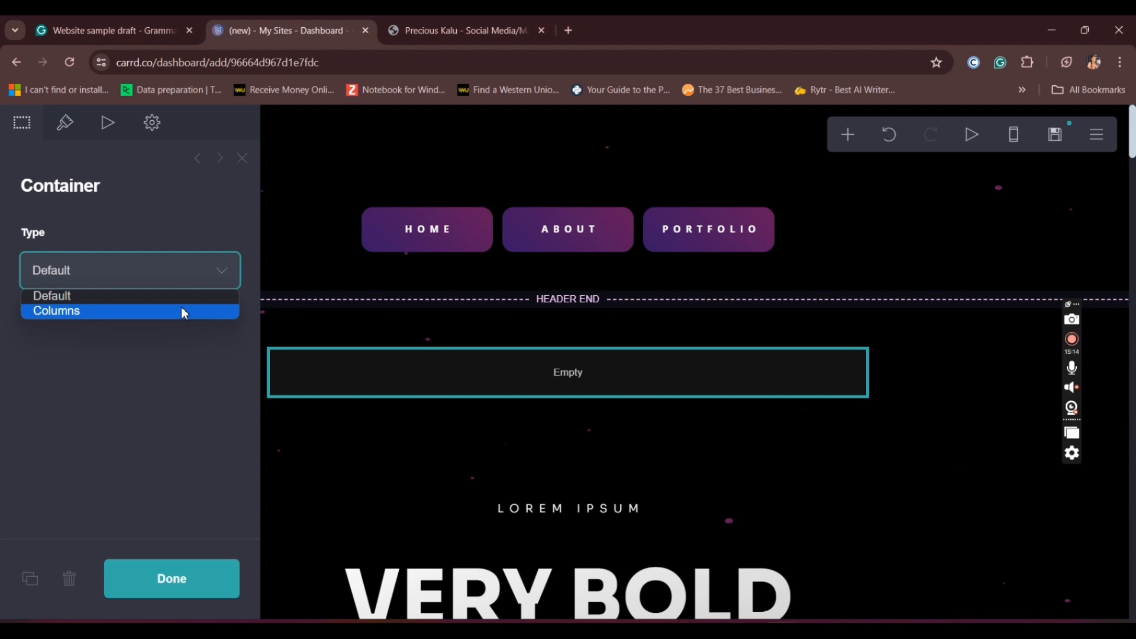
Try the Columns type on the container, then revert it to Default
{"action": "left_click", "coordinate": [182, 310]}
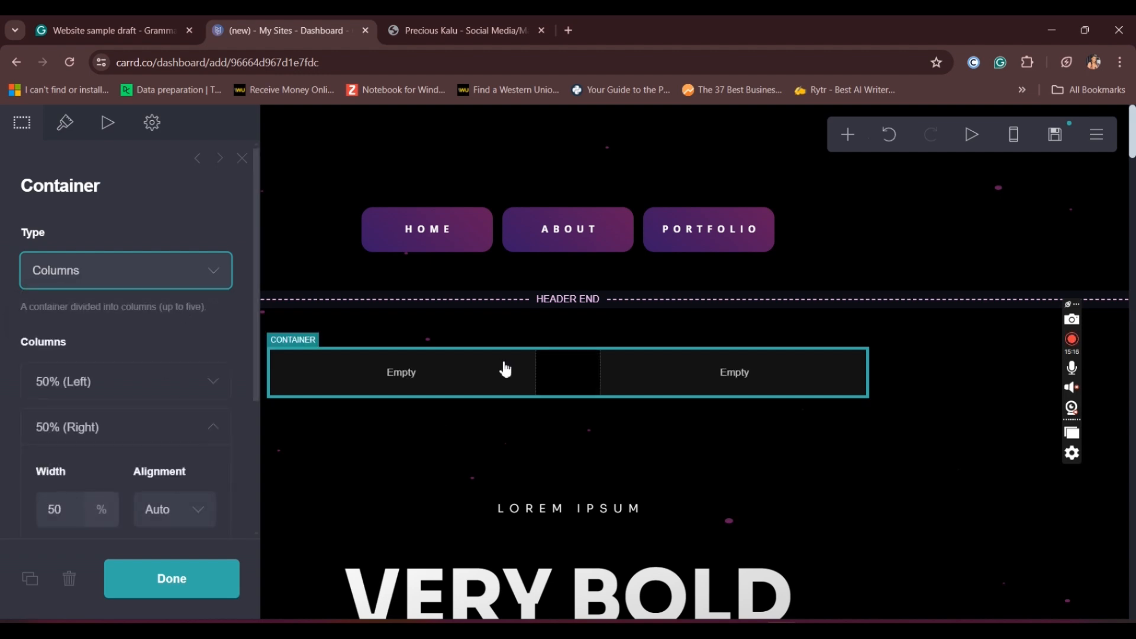
{"action": "left_click", "coordinate": [223, 429]}
{"action": "left_click", "coordinate": [225, 435]}
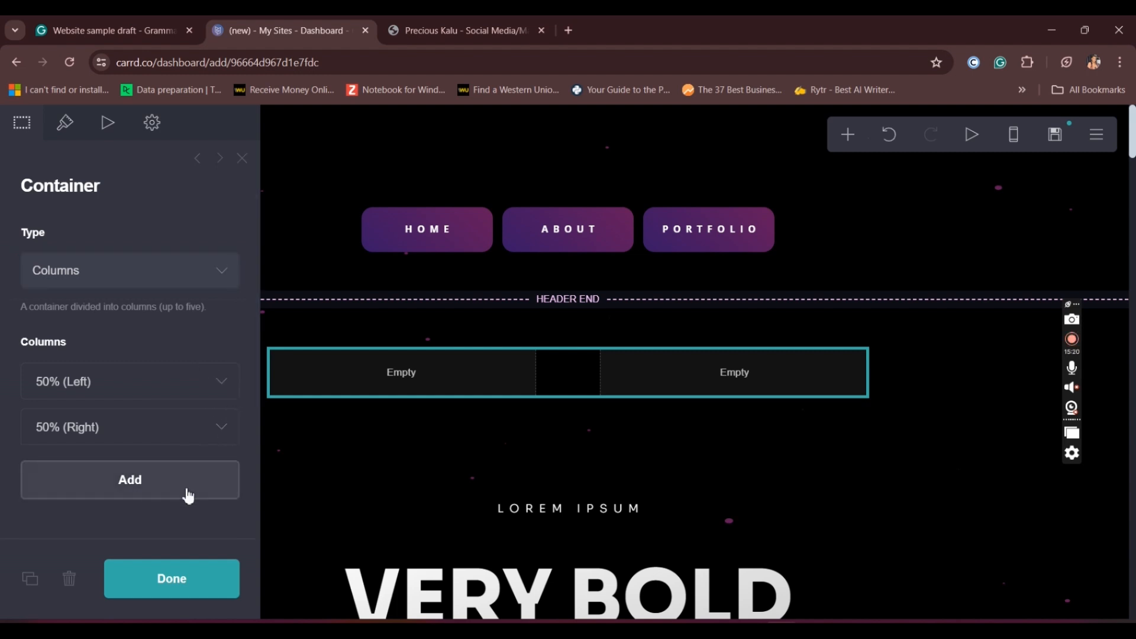
{"action": "left_click", "coordinate": [214, 274]}
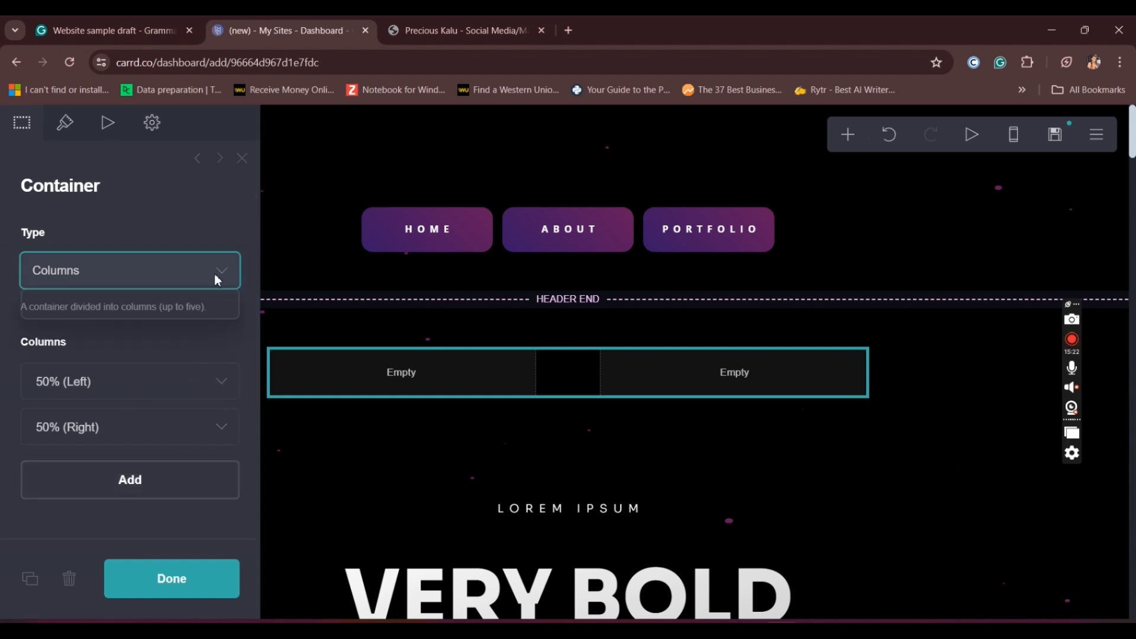
{"action": "left_click", "coordinate": [119, 297]}
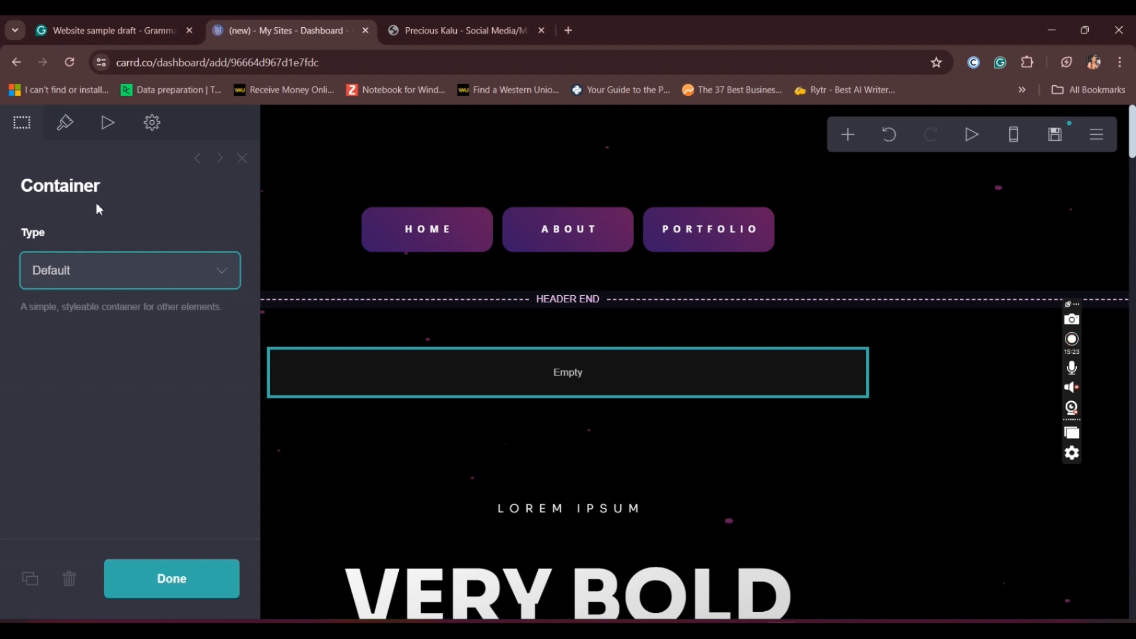
Set the container's appearance style to (none), detaching it from Default
{"action": "left_click", "coordinate": [64, 124]}
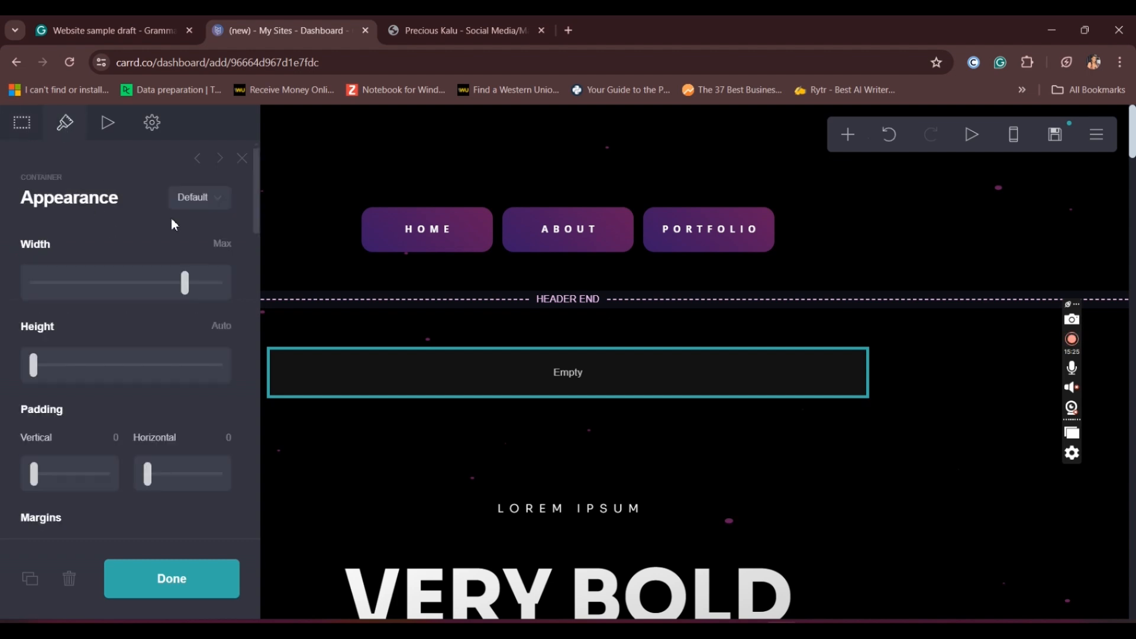
{"action": "left_click", "coordinate": [213, 204]}
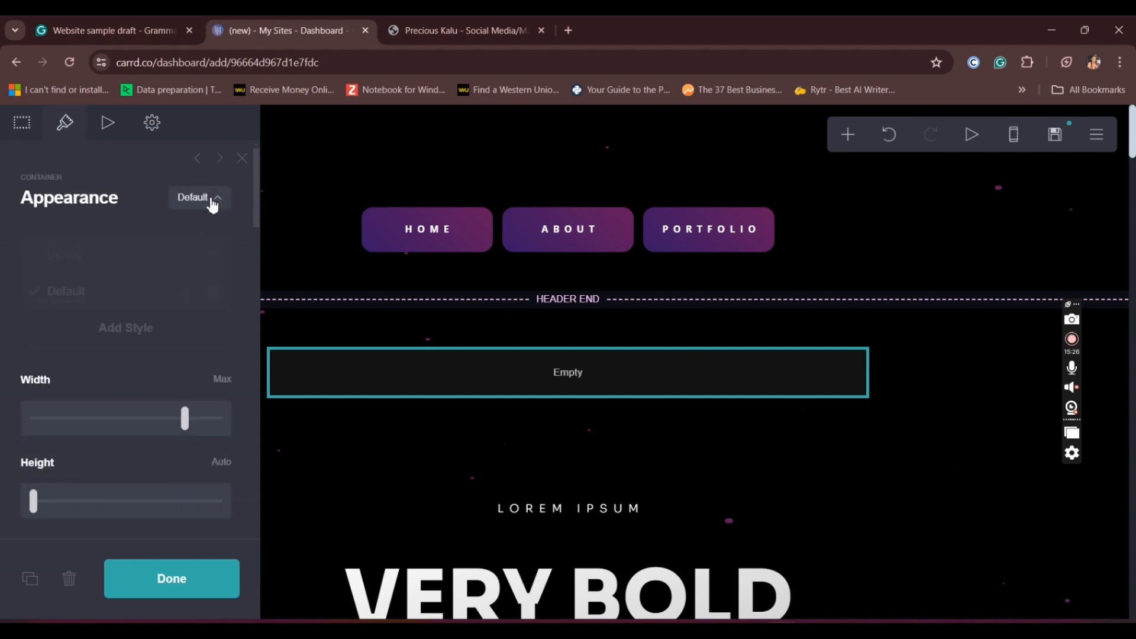
{"action": "left_click", "coordinate": [65, 258]}
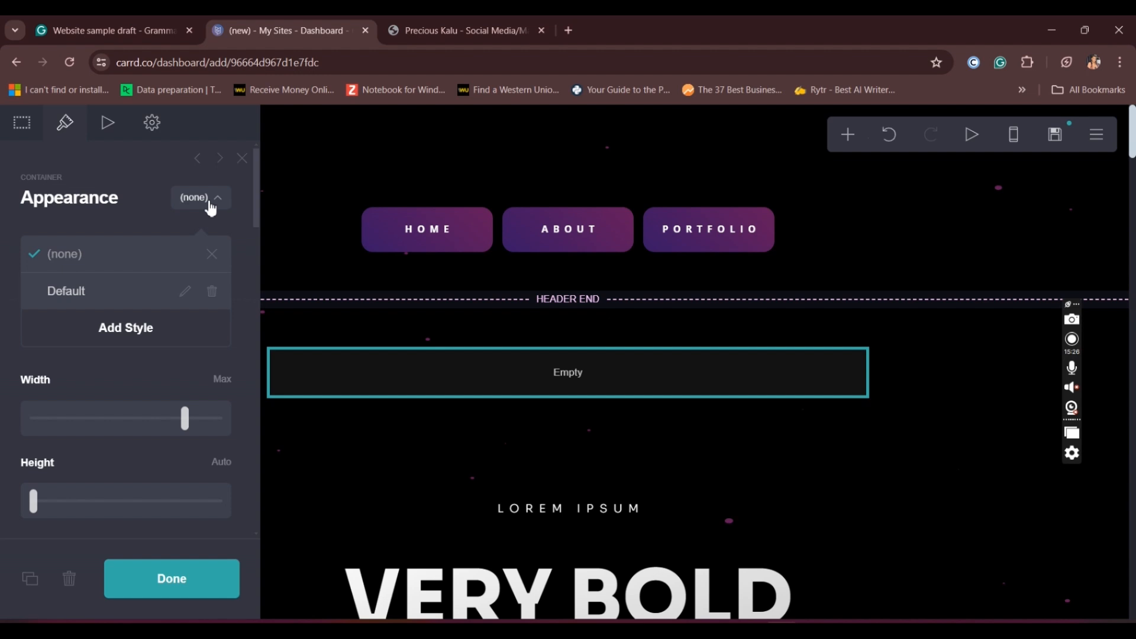
{"action": "left_click", "coordinate": [211, 207]}
{"action": "left_click_drag", "start_coordinate": [256, 207], "coordinate": [261, 251]}
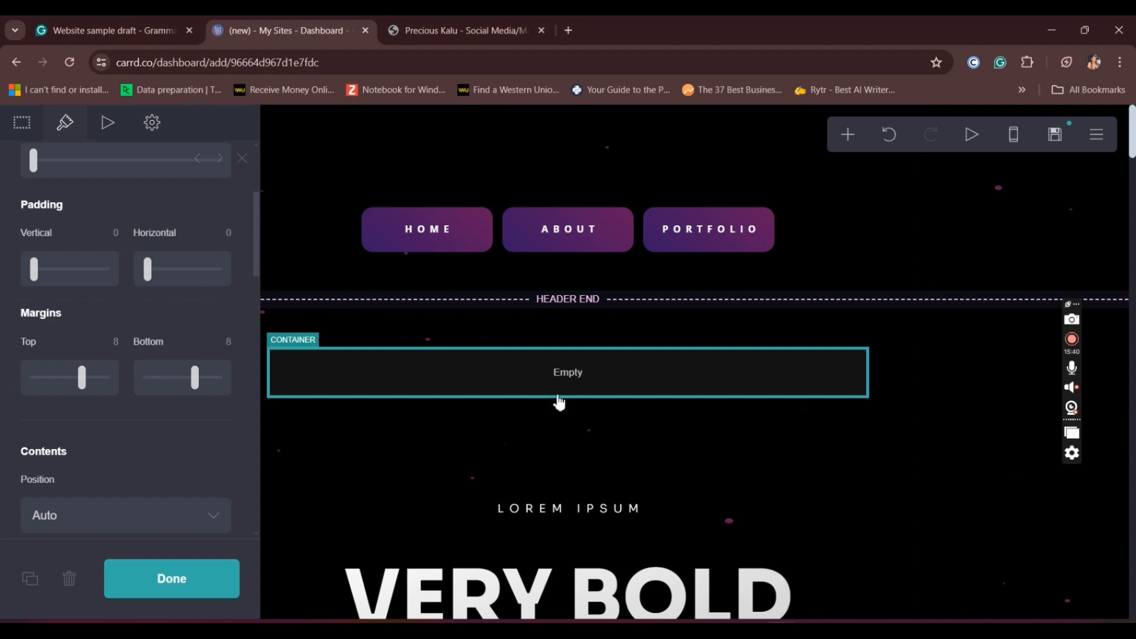
Add a new appearance style, name it 'Cont', and apply it to the container
{"action": "left_click_drag", "start_coordinate": [253, 264], "coordinate": [257, 223]}
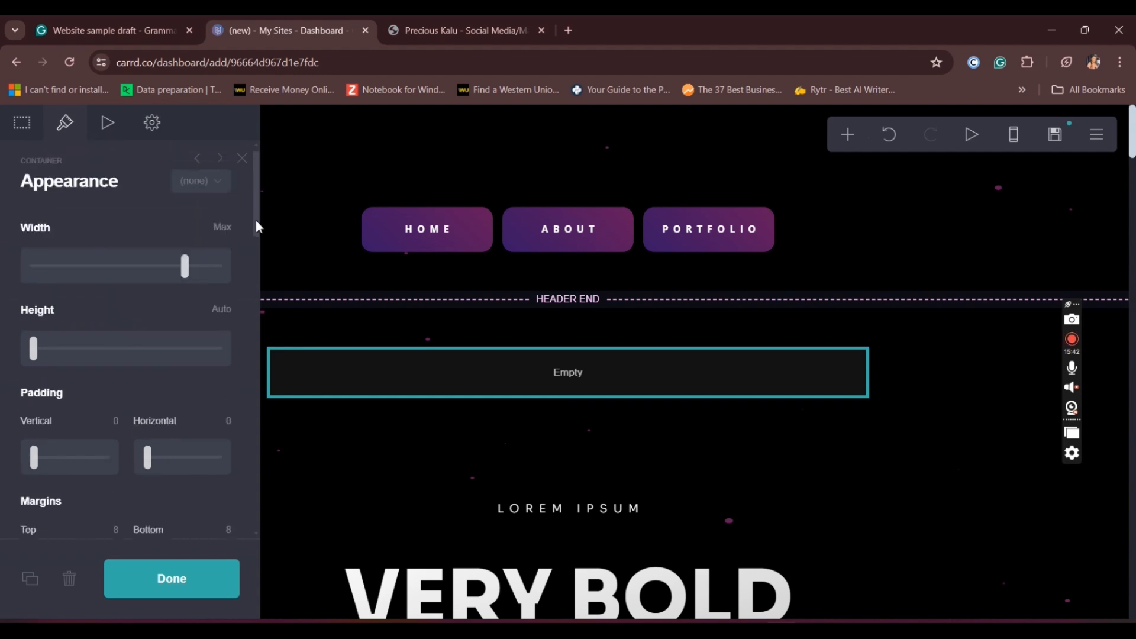
{"action": "scroll", "coordinate": [256, 220], "scroll_direction": "up", "scroll_amount": 1}
{"action": "left_click", "coordinate": [217, 199]}
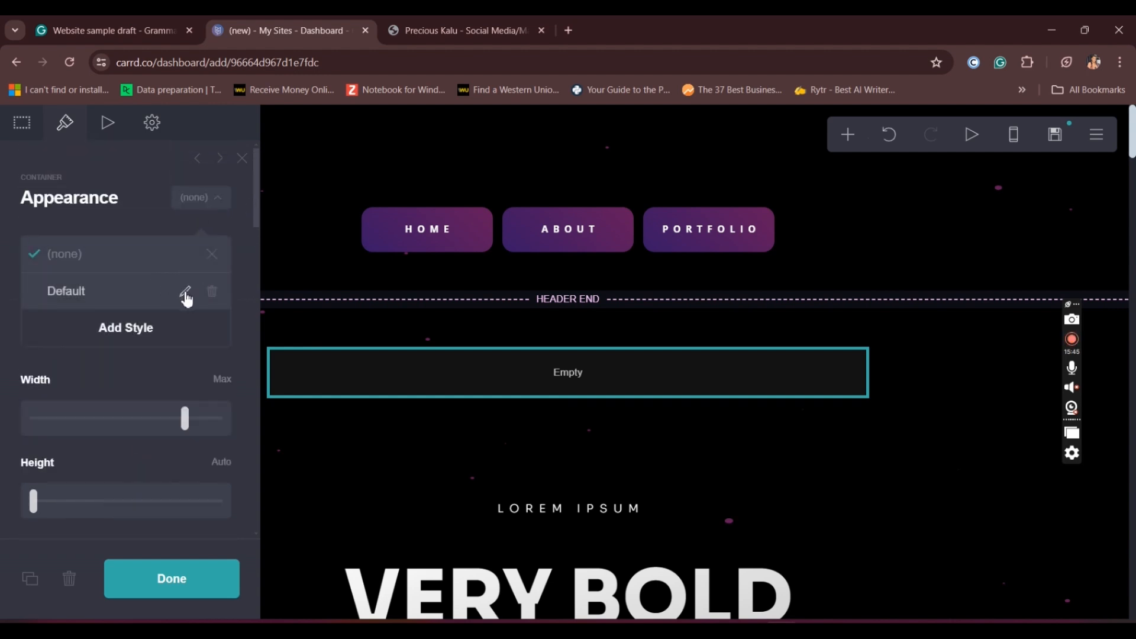
{"action": "left_click", "coordinate": [133, 335]}
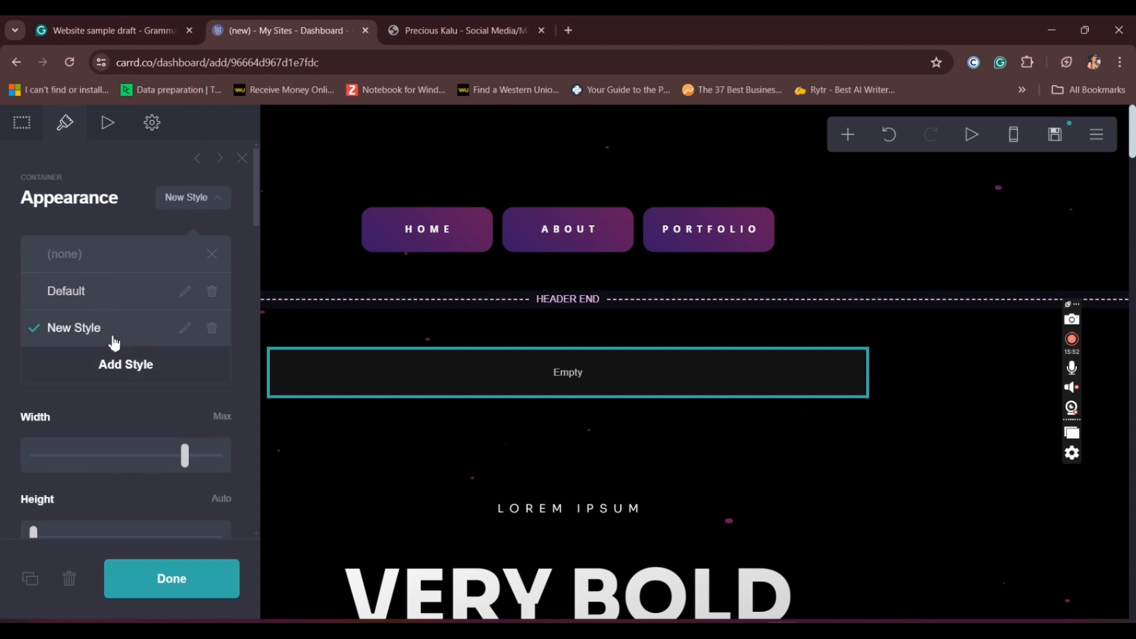
{"action": "left_click", "coordinate": [185, 329]}
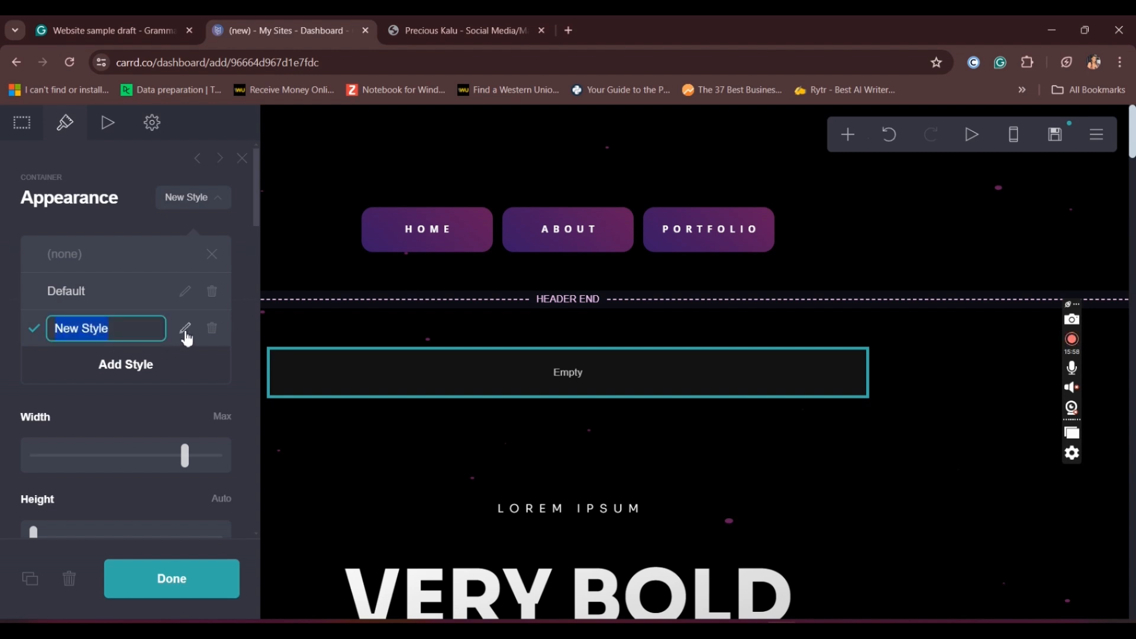
{"action": "type", "text": "a"}
{"action": "key", "text": "BackSpace"}
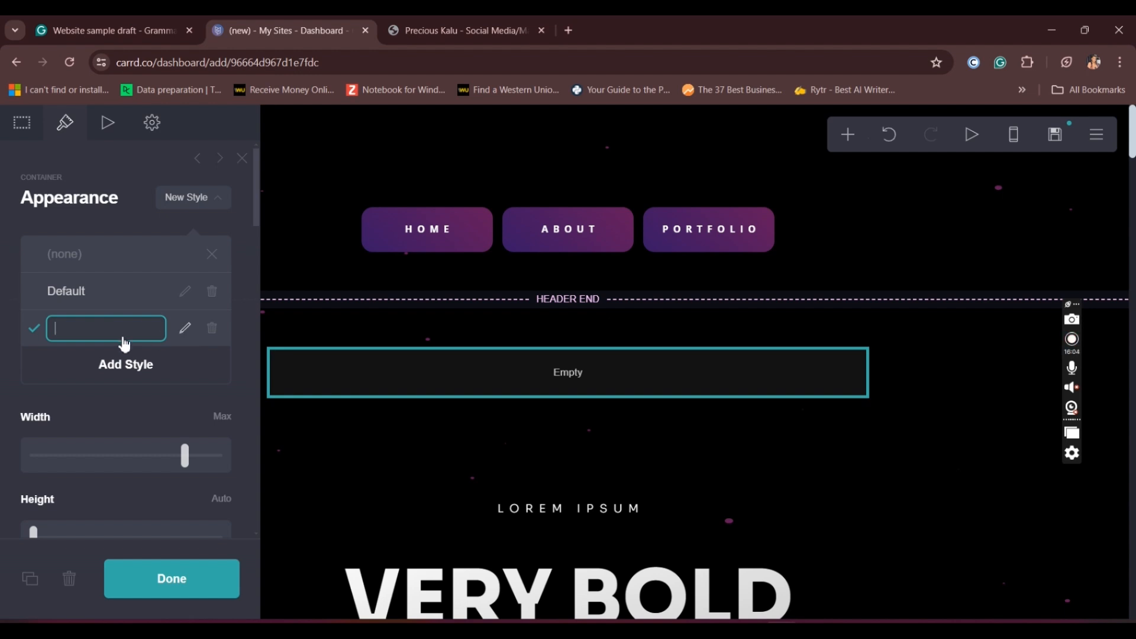
{"action": "type", "text": "Cont"}
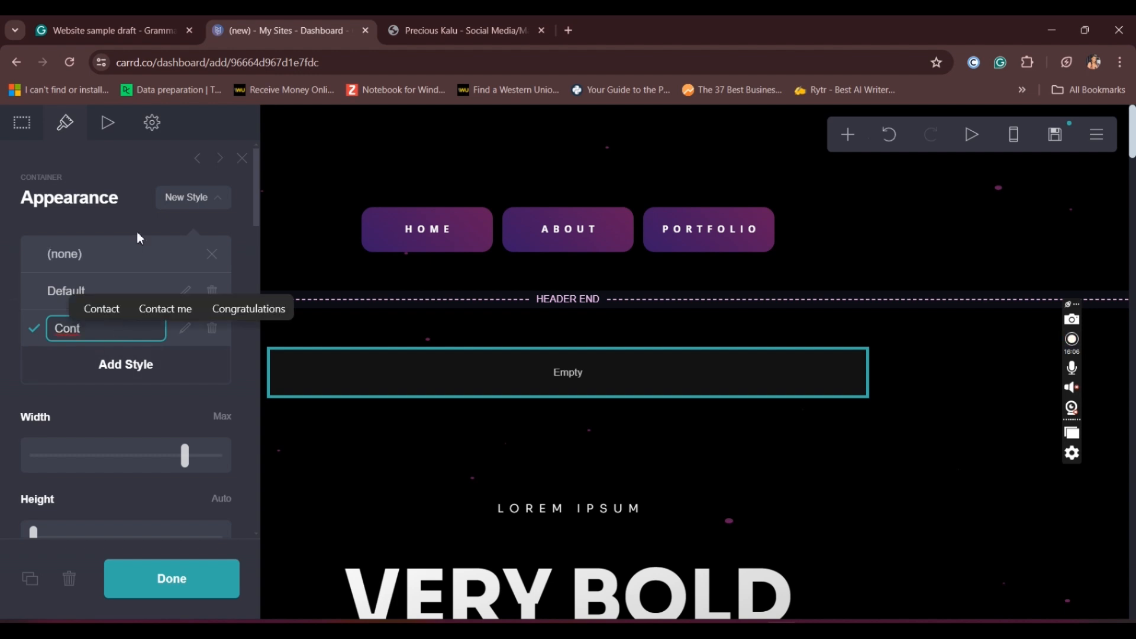
{"action": "key", "text": "Return"}
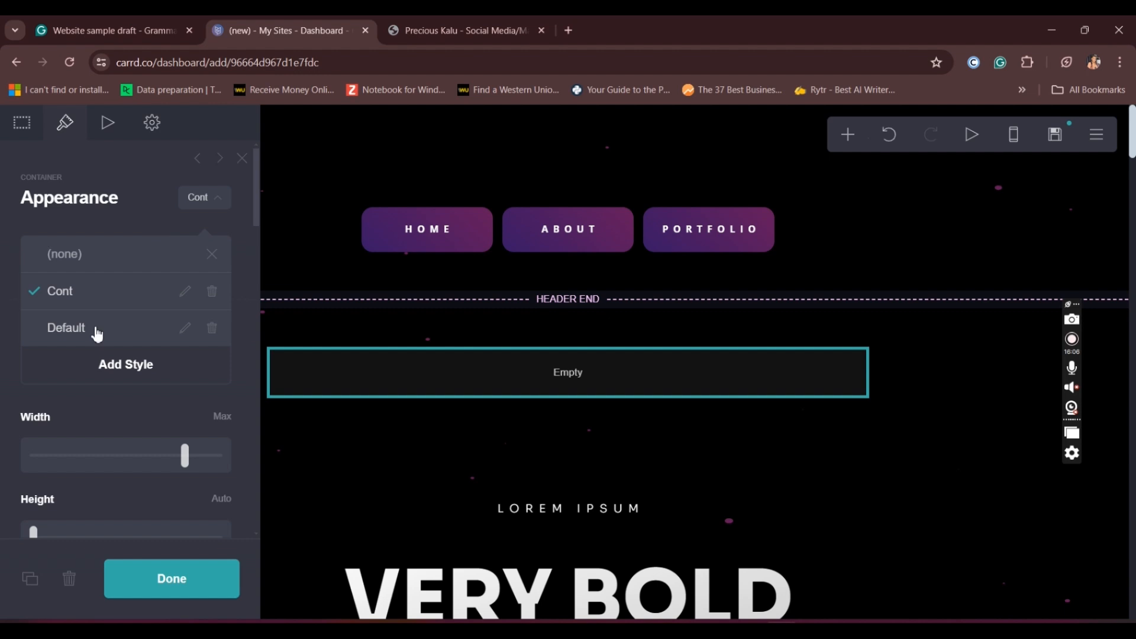
{"action": "left_click", "coordinate": [216, 204]}
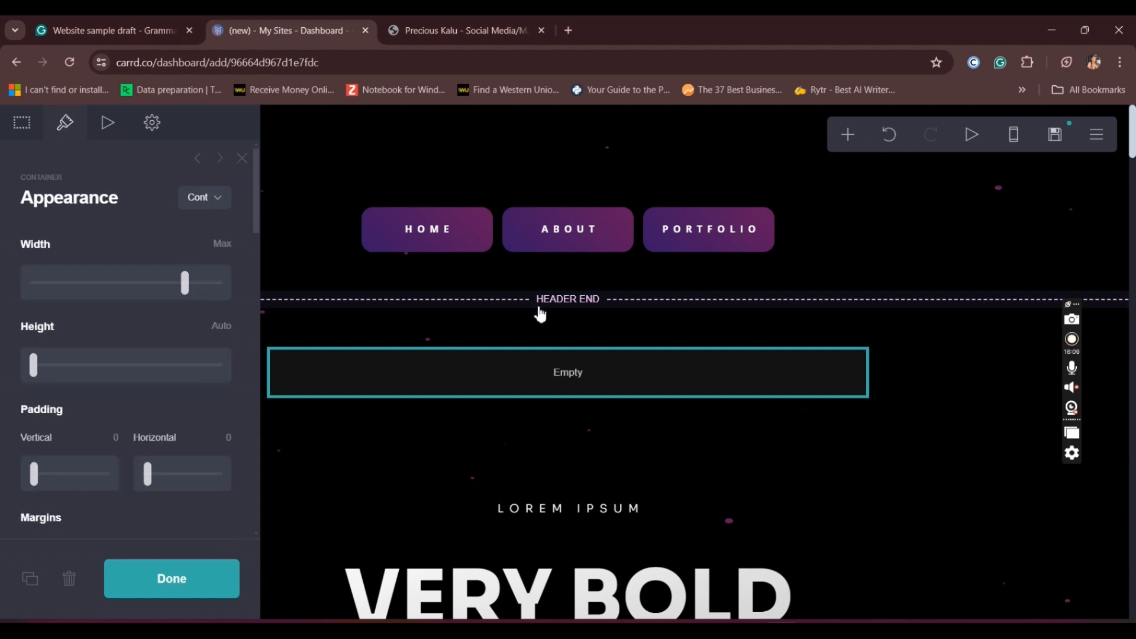
Add a second empty container and move it up under the first one
{"action": "left_click", "coordinate": [848, 144]}
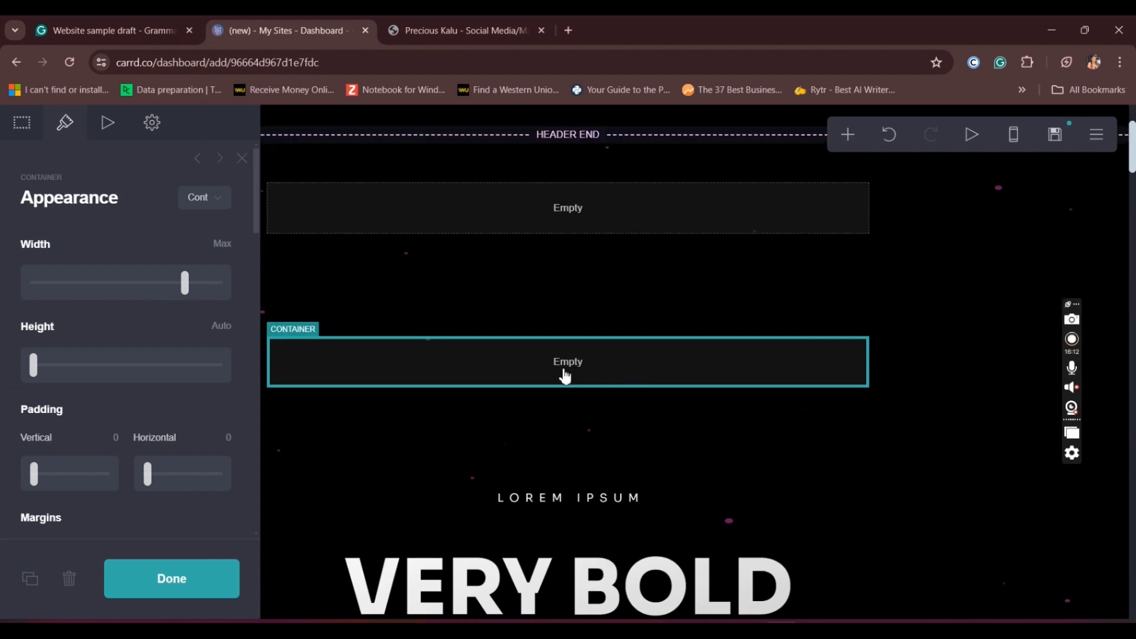
{"action": "left_click_drag", "start_coordinate": [570, 348], "coordinate": [563, 261]}
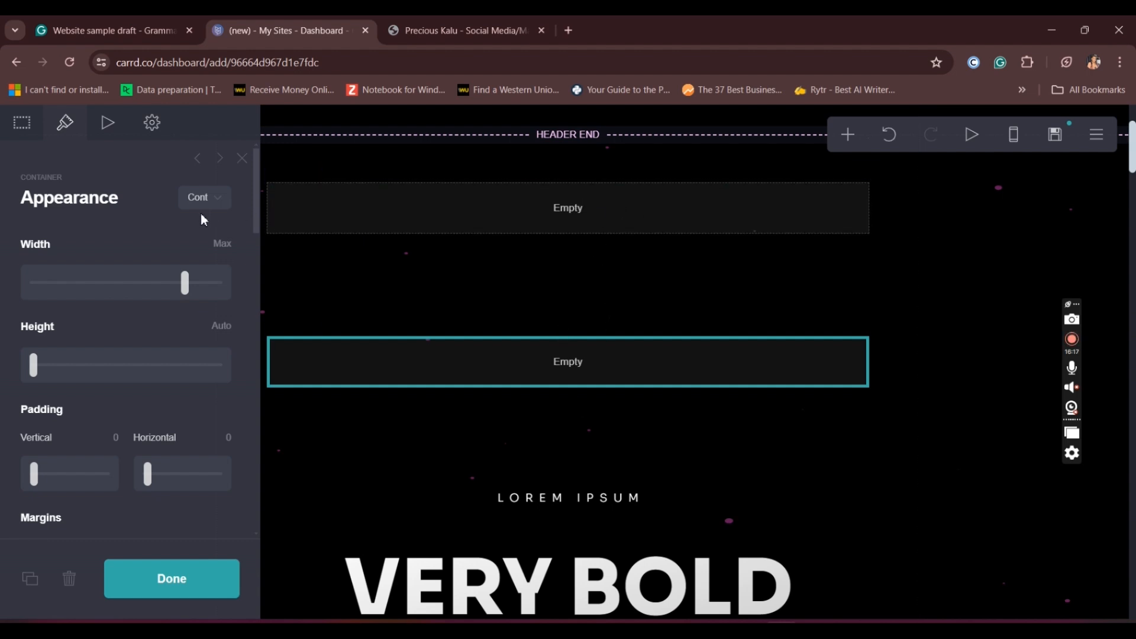
{"action": "left_click", "coordinate": [214, 198]}
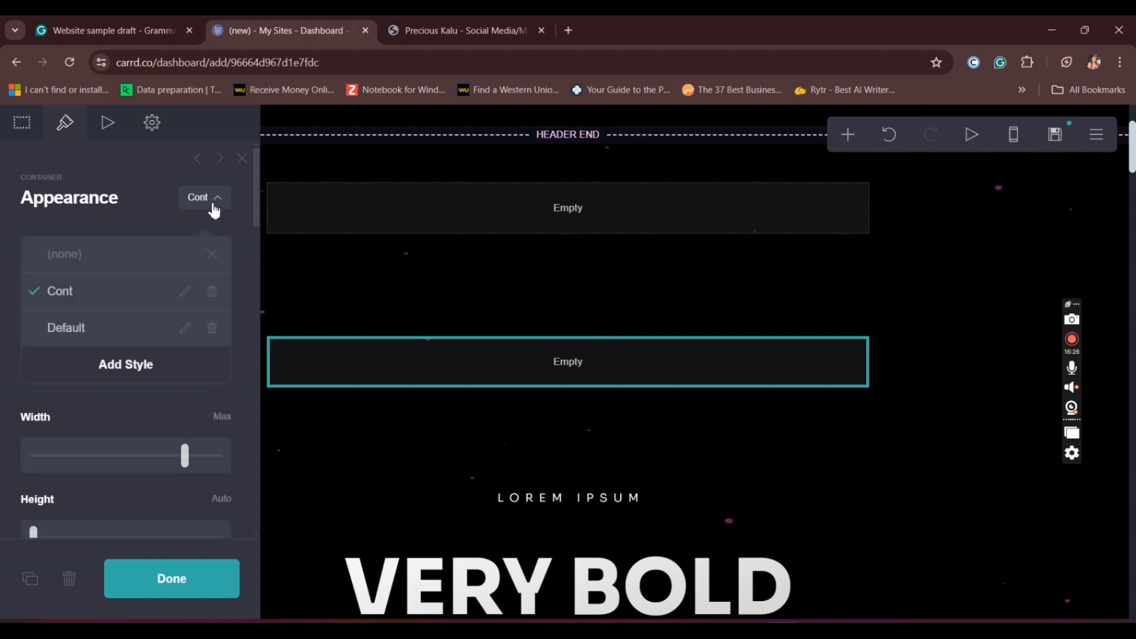
{"action": "left_click", "coordinate": [214, 205]}
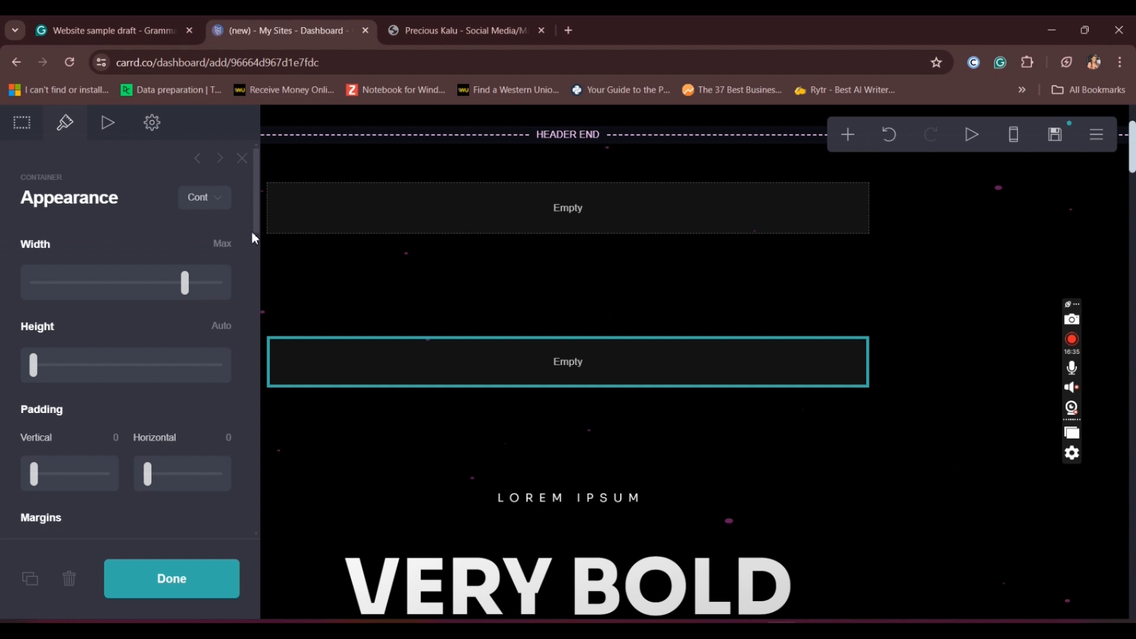
{"action": "left_click", "coordinate": [209, 201]}
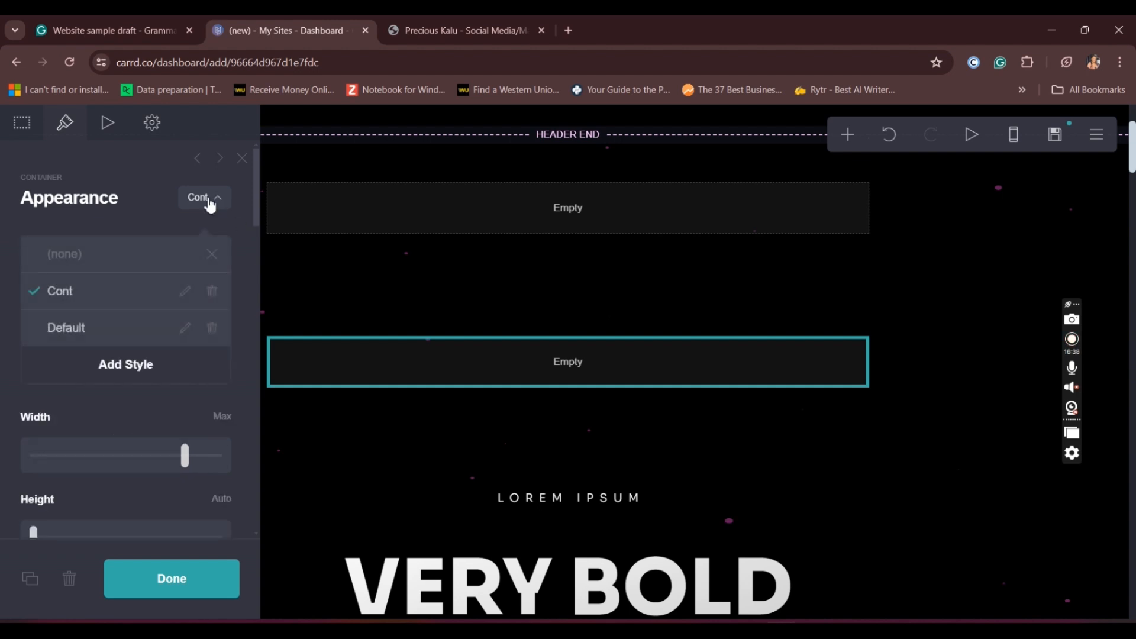
{"action": "left_click", "coordinate": [208, 201]}
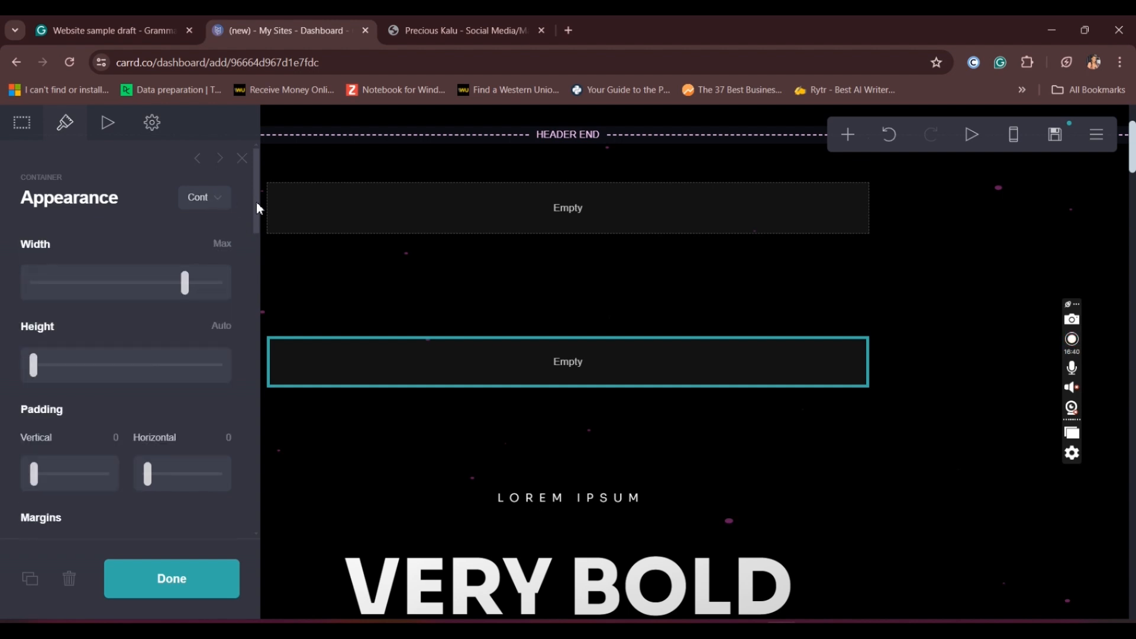
Set the Cont container width to Edge to Edge with vertical padding 0.375
{"action": "left_click_drag", "start_coordinate": [187, 290], "coordinate": [227, 296]}
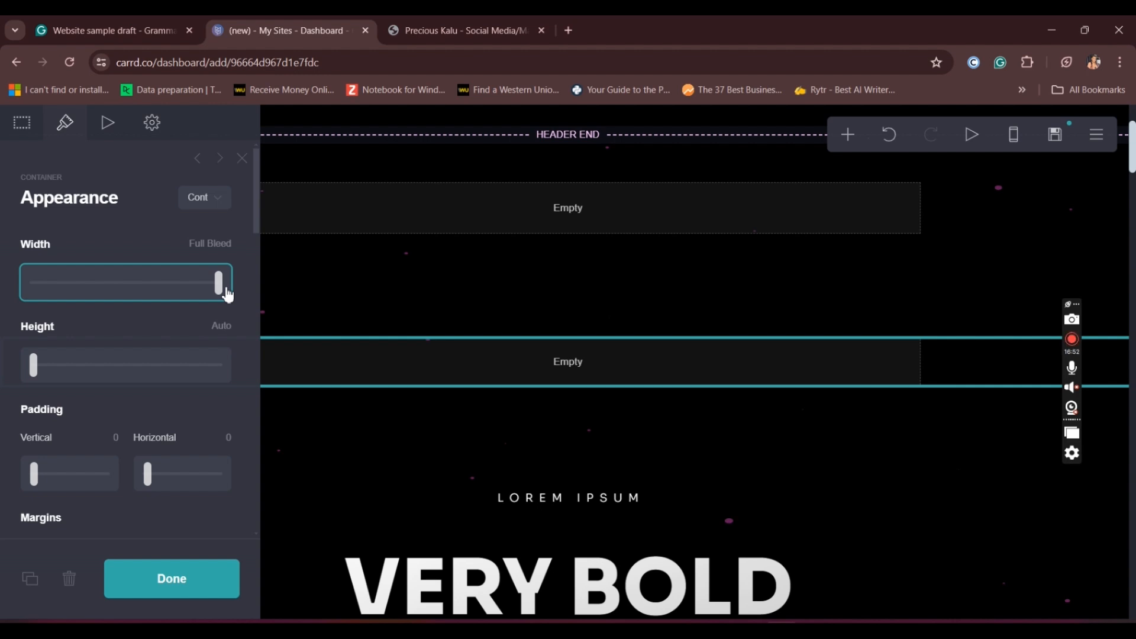
{"action": "left_click_drag", "start_coordinate": [213, 297], "coordinate": [193, 332]}
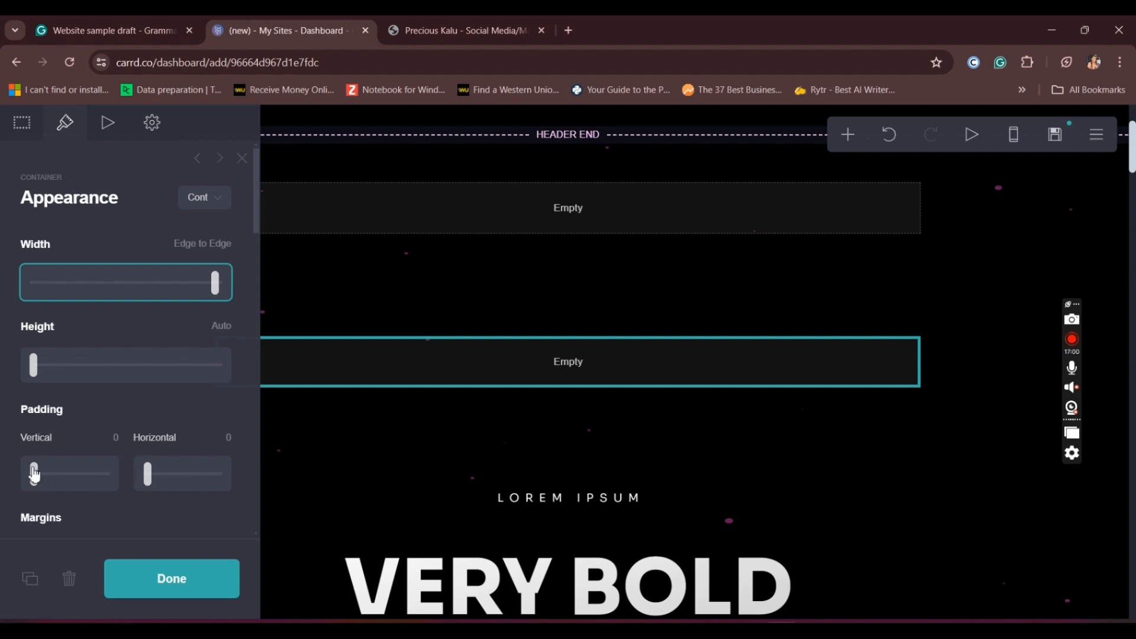
{"action": "mouse_move", "coordinate": [34, 479]}
{"action": "left_mouse_down"}
{"action": "mouse_move", "coordinate": [86, 489]}
{"action": "mouse_move", "coordinate": [39, 484]}
{"action": "left_mouse_up"}
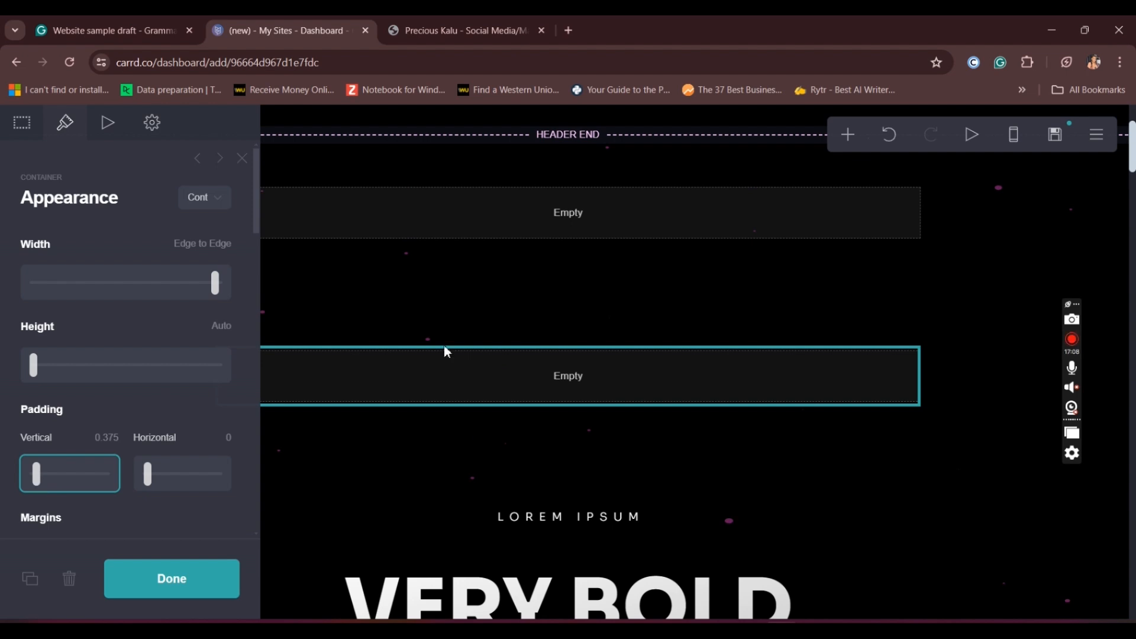
Set the lower container's style to (none) and narrow it from full width
{"action": "left_click", "coordinate": [216, 198]}
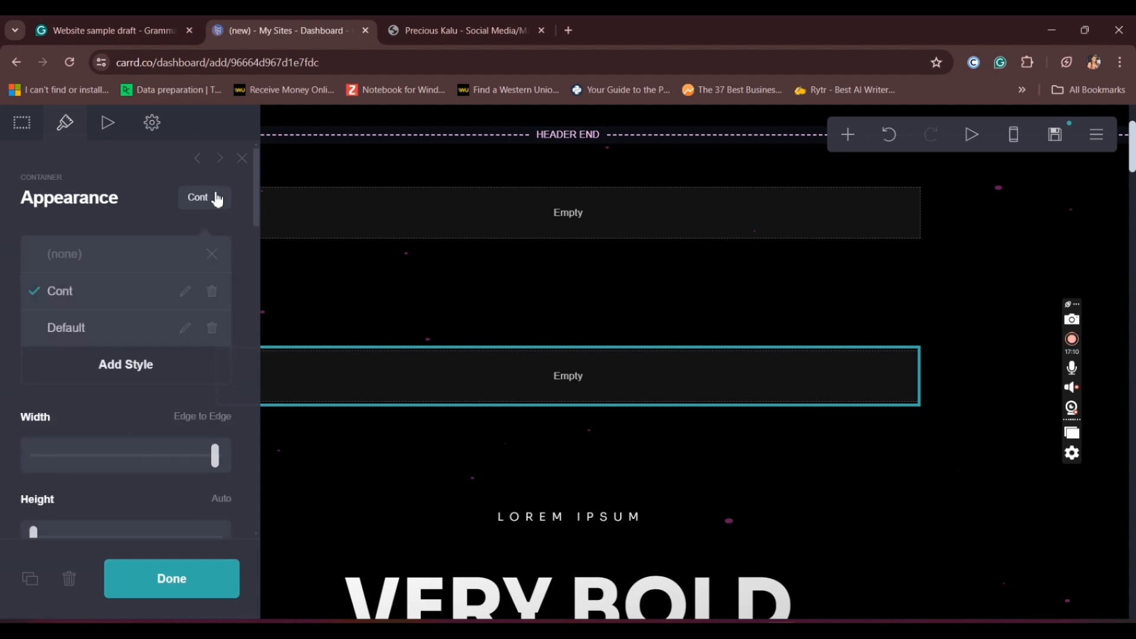
{"action": "left_click", "coordinate": [62, 254]}
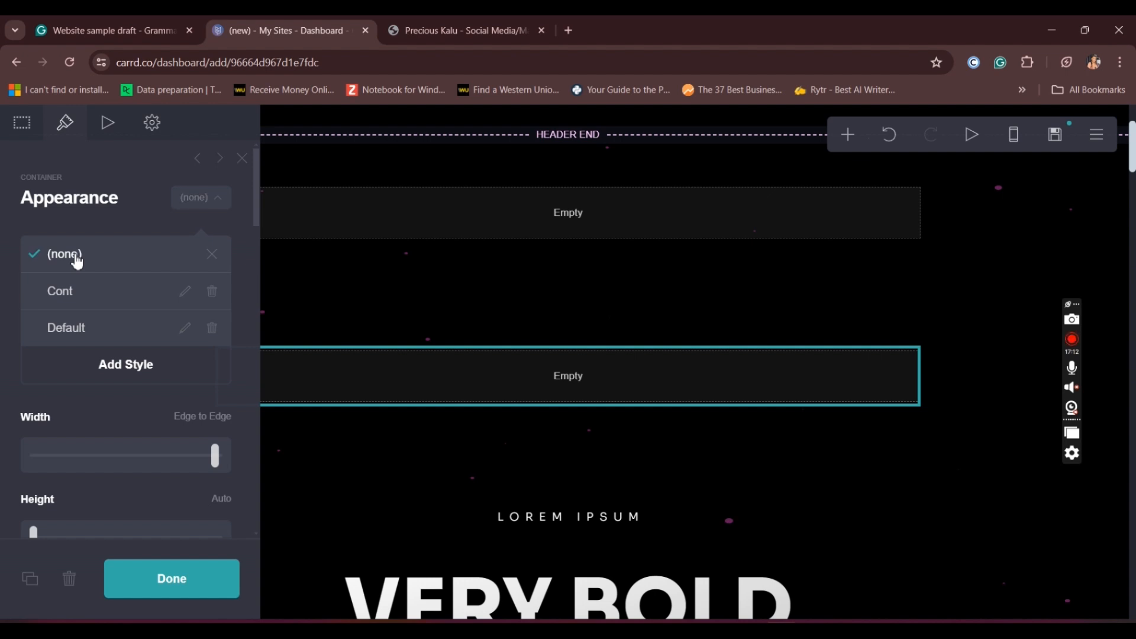
{"action": "left_click", "coordinate": [213, 200]}
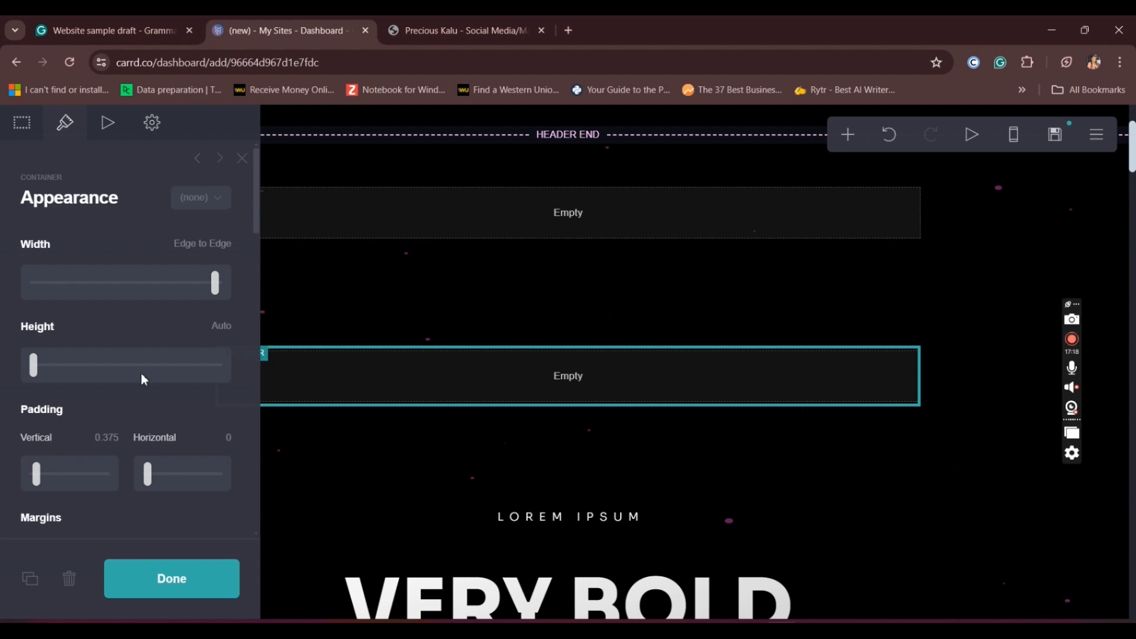
{"action": "left_click_drag", "start_coordinate": [217, 286], "coordinate": [150, 303]}
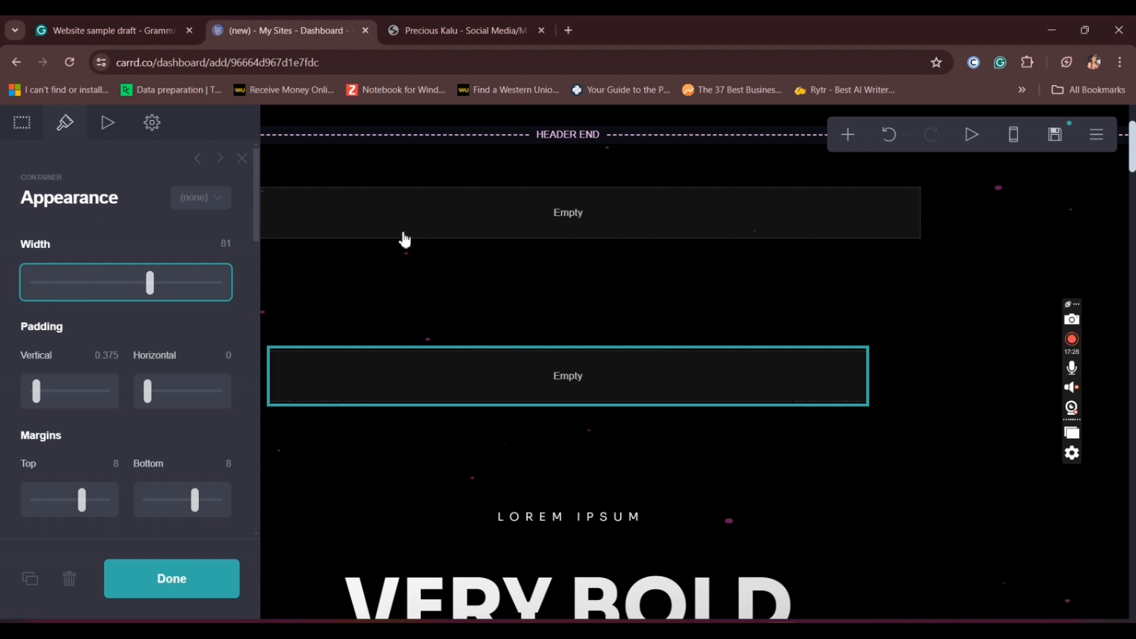
Delete the second container, then delete the Cont style from the remaining one
{"action": "left_click", "coordinate": [209, 209]}
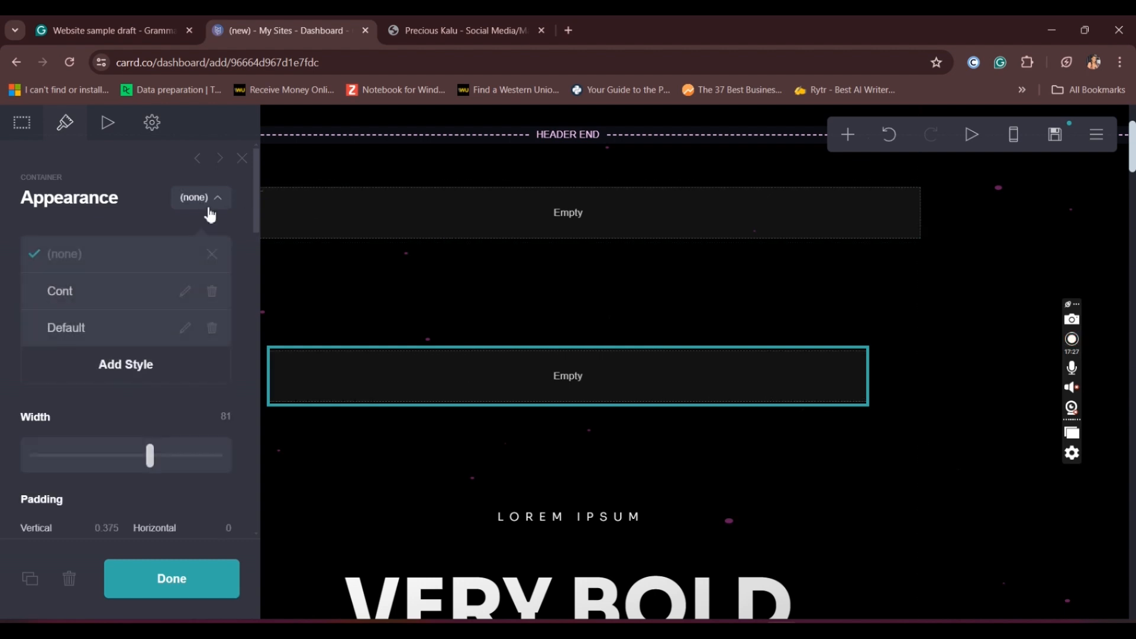
{"action": "left_click", "coordinate": [71, 581]}
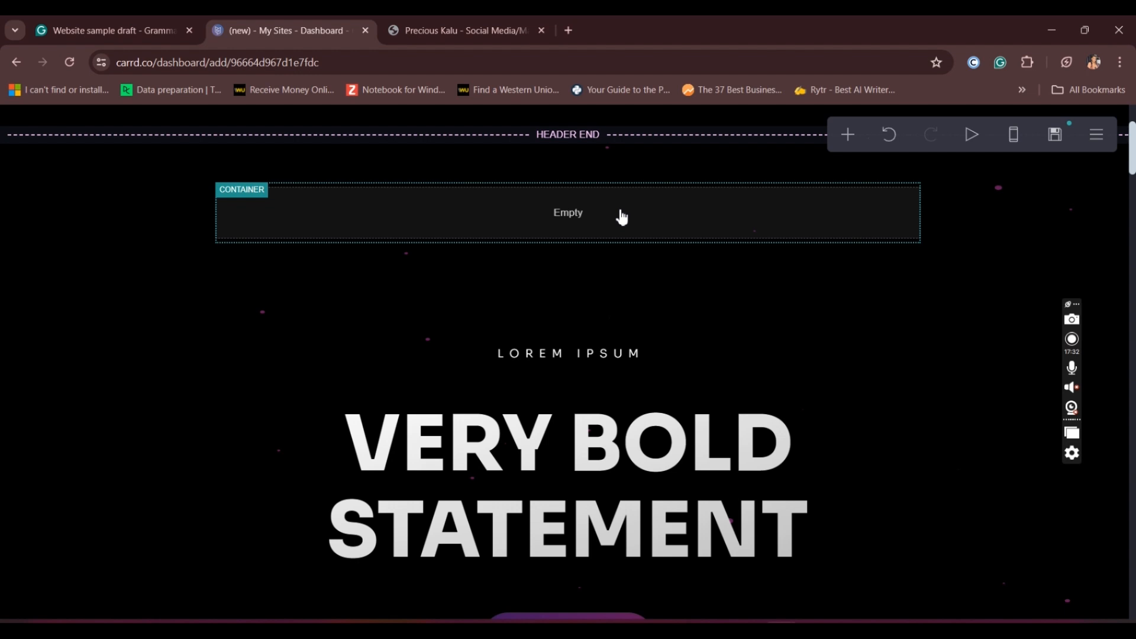
{"action": "left_click", "coordinate": [621, 218]}
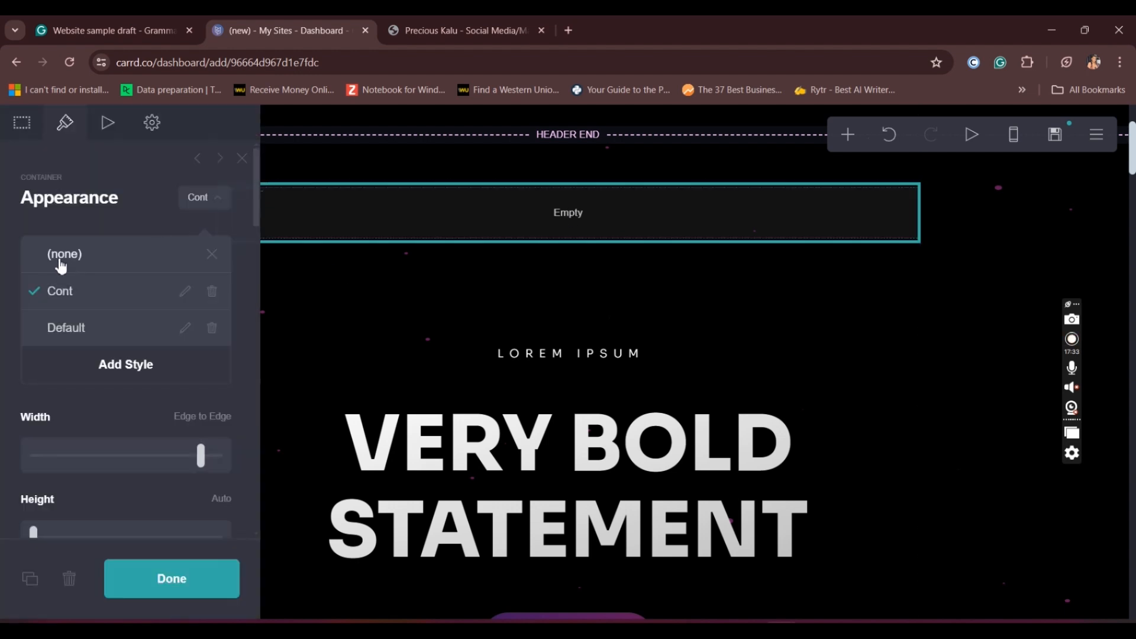
{"action": "left_click", "coordinate": [212, 291]}
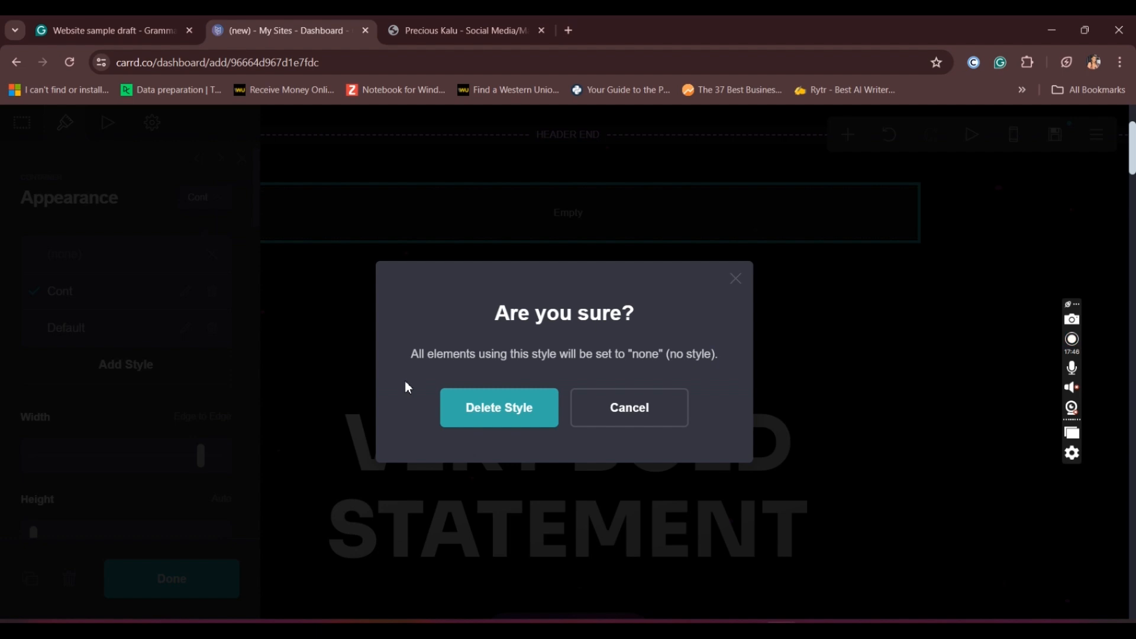
{"action": "left_click", "coordinate": [508, 414]}
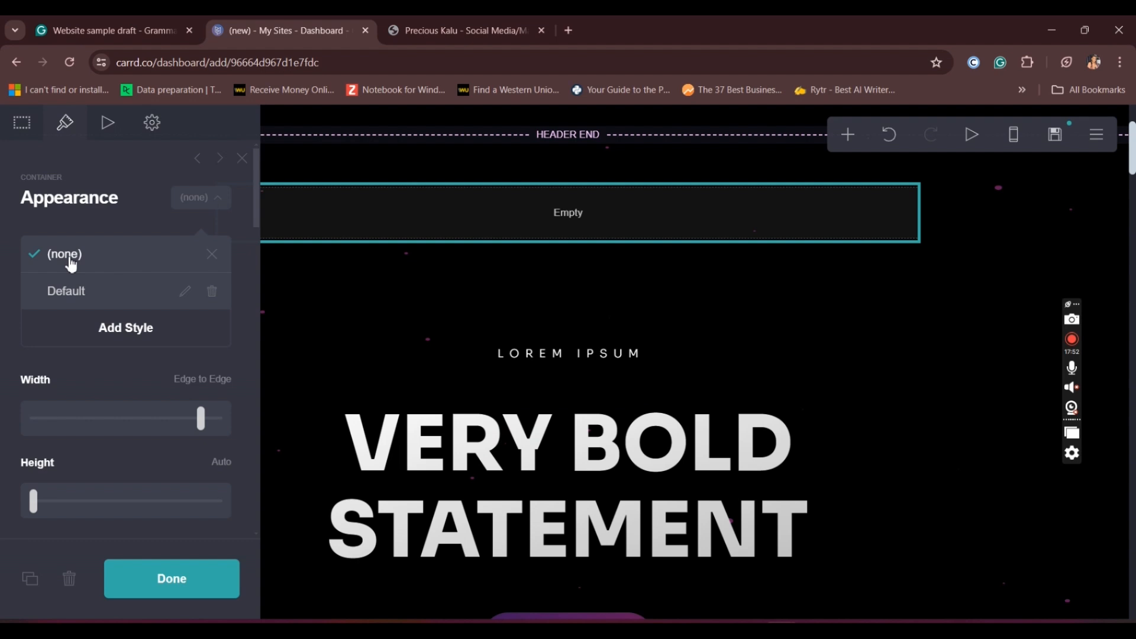
{"action": "left_click", "coordinate": [218, 201]}
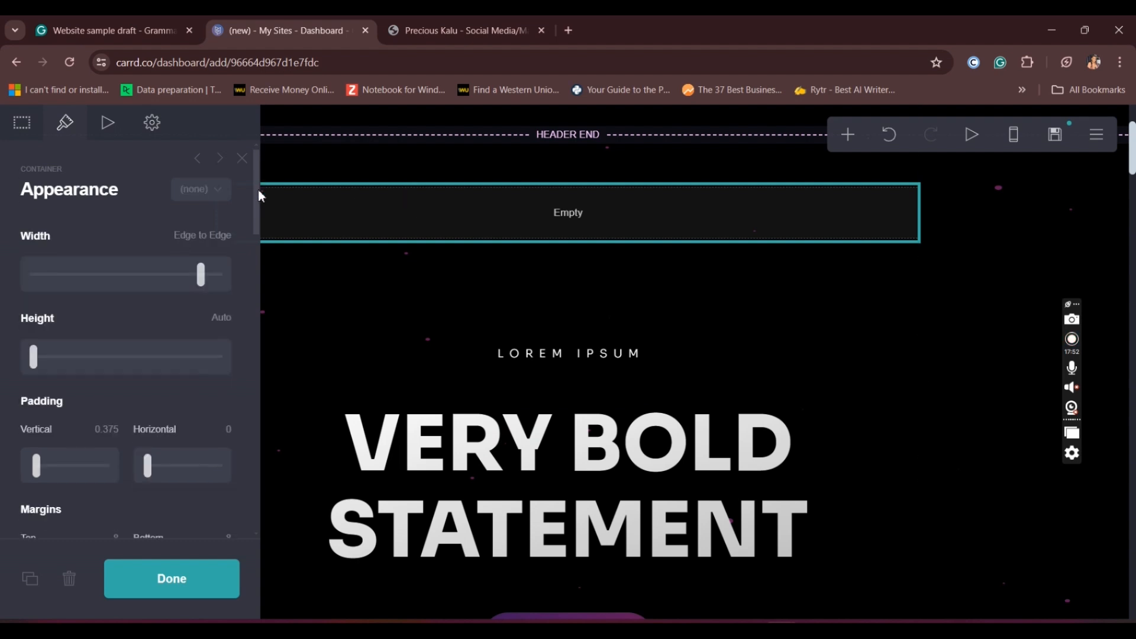
{"action": "left_click_drag", "start_coordinate": [259, 194], "coordinate": [257, 335]}
Give the container a solid Color background of pale pink #C9B1B1
{"action": "left_click", "coordinate": [195, 288]}
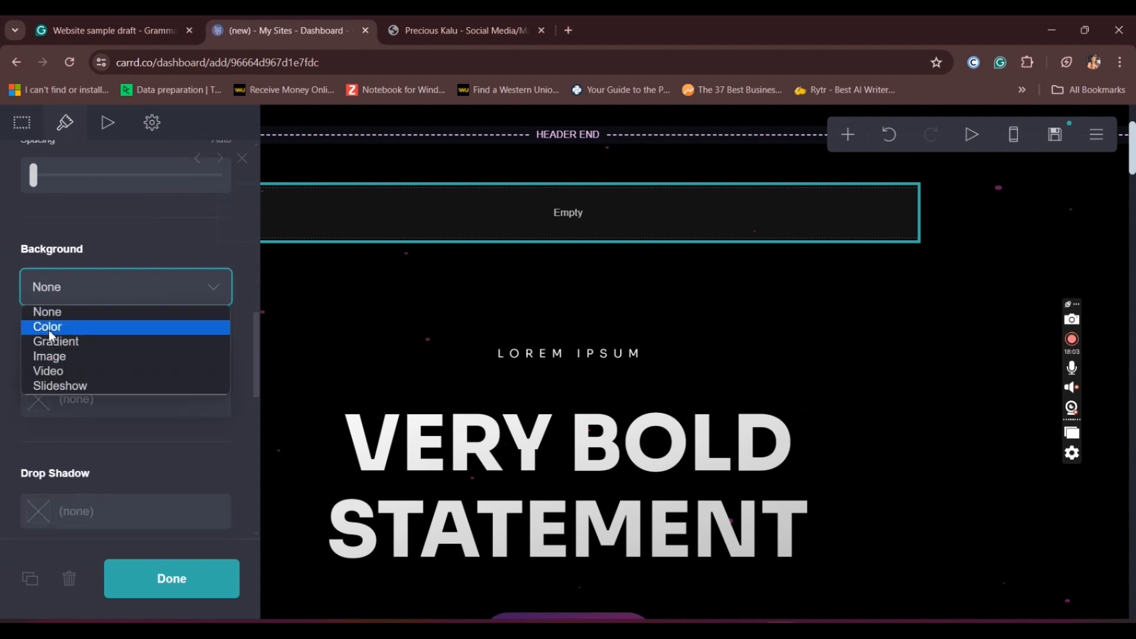
{"action": "left_click", "coordinate": [46, 329]}
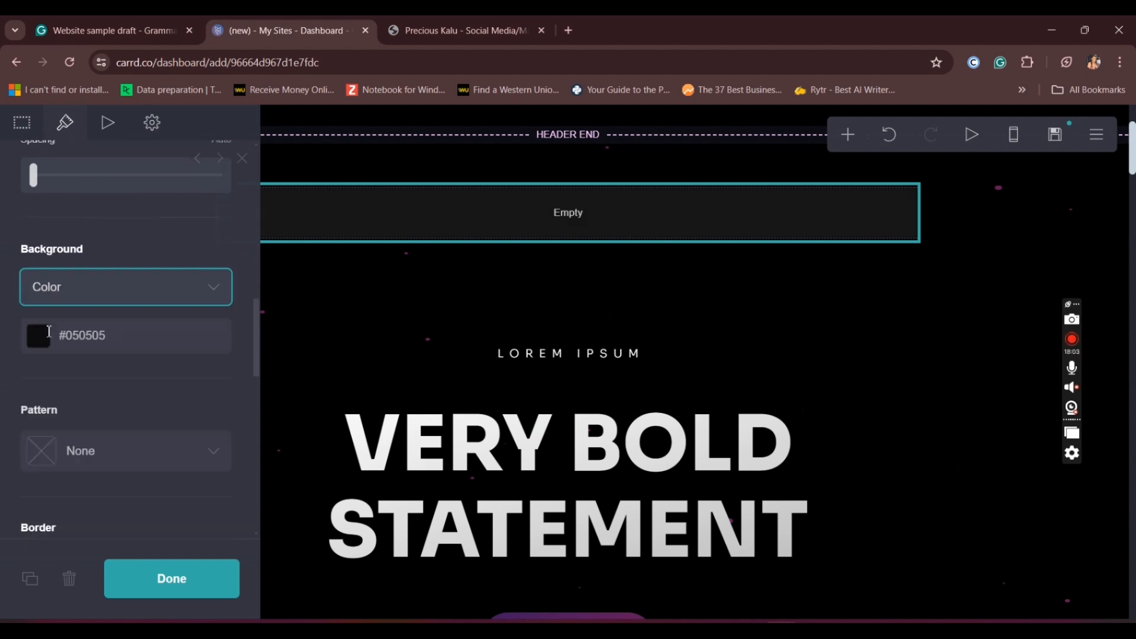
{"action": "left_click", "coordinate": [133, 343]}
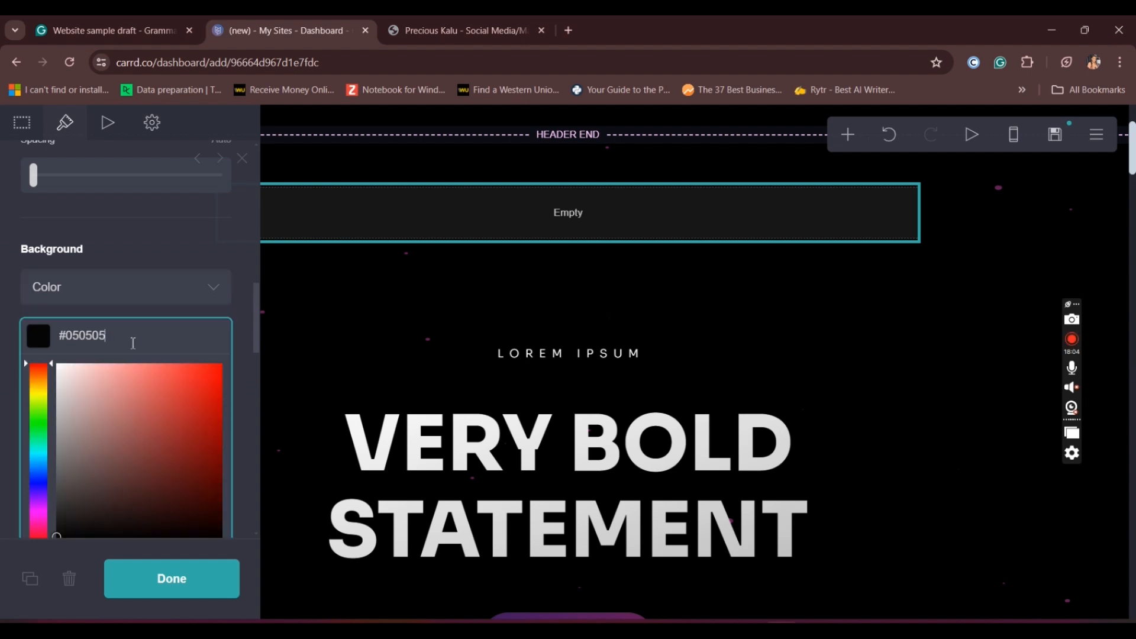
{"action": "left_click", "coordinate": [206, 418]}
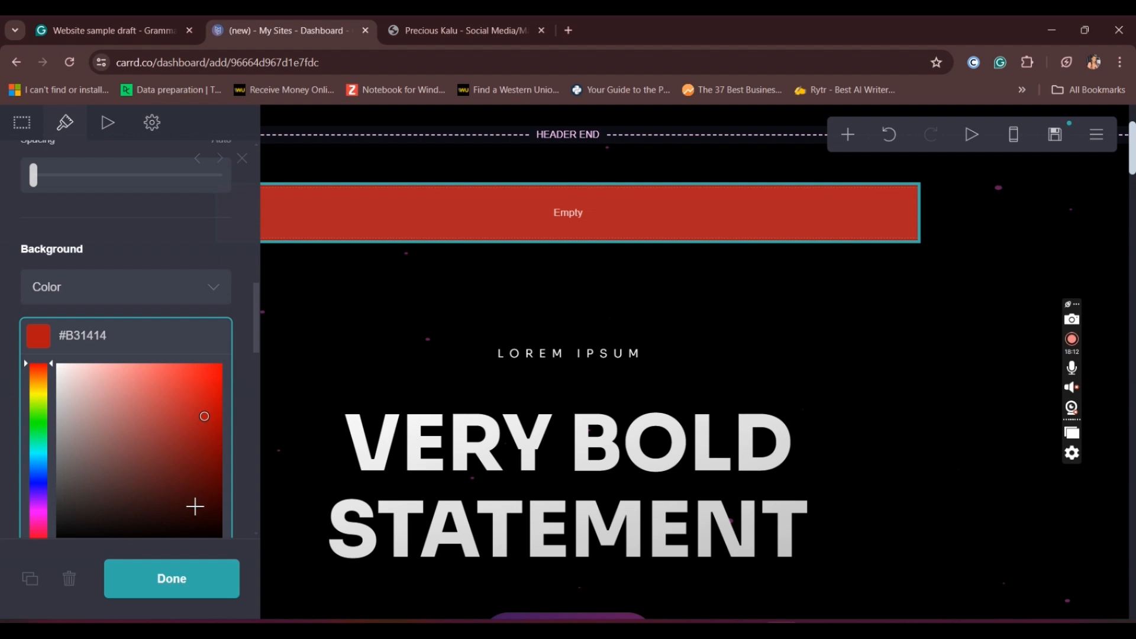
{"action": "left_click", "coordinate": [194, 506]}
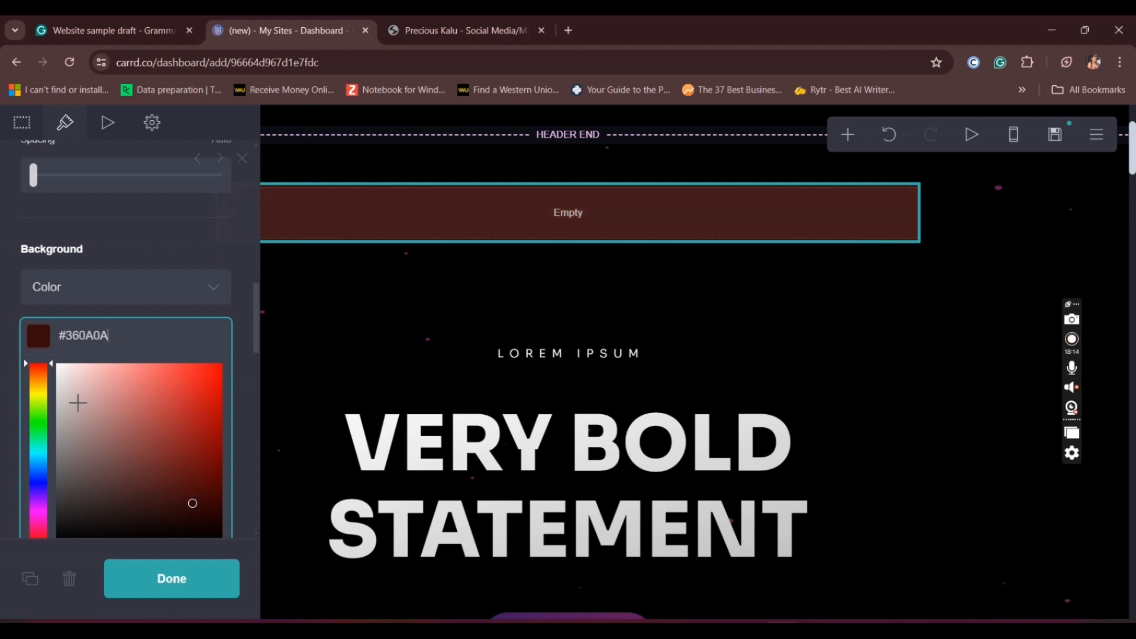
{"action": "left_click", "coordinate": [77, 402]}
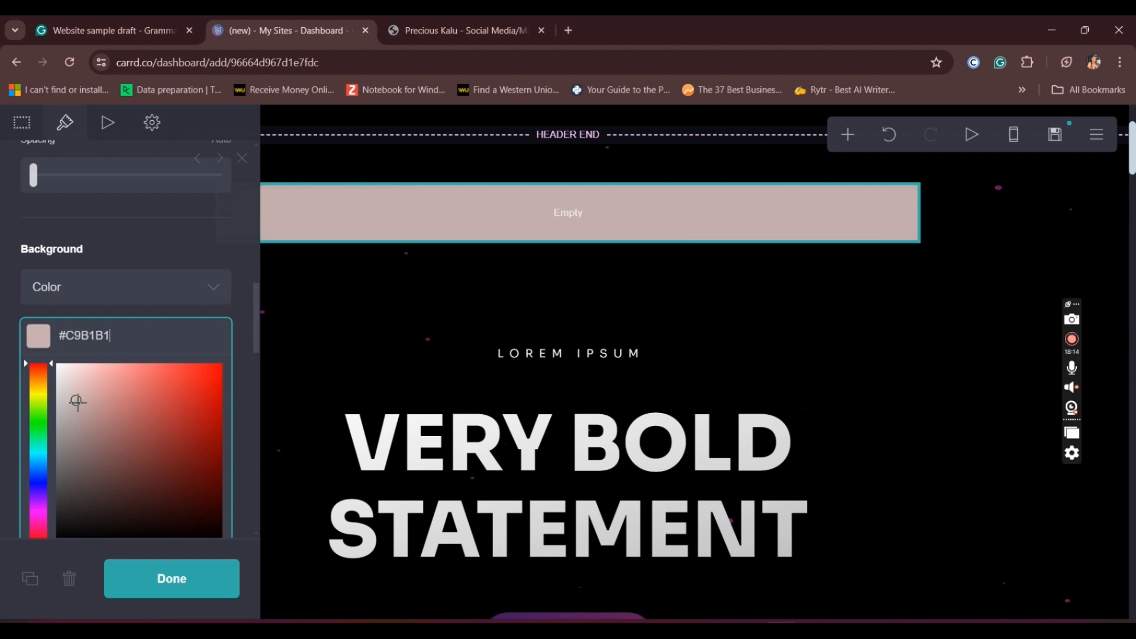
{"action": "left_click", "coordinate": [216, 285]}
{"action": "left_click", "coordinate": [215, 286]}
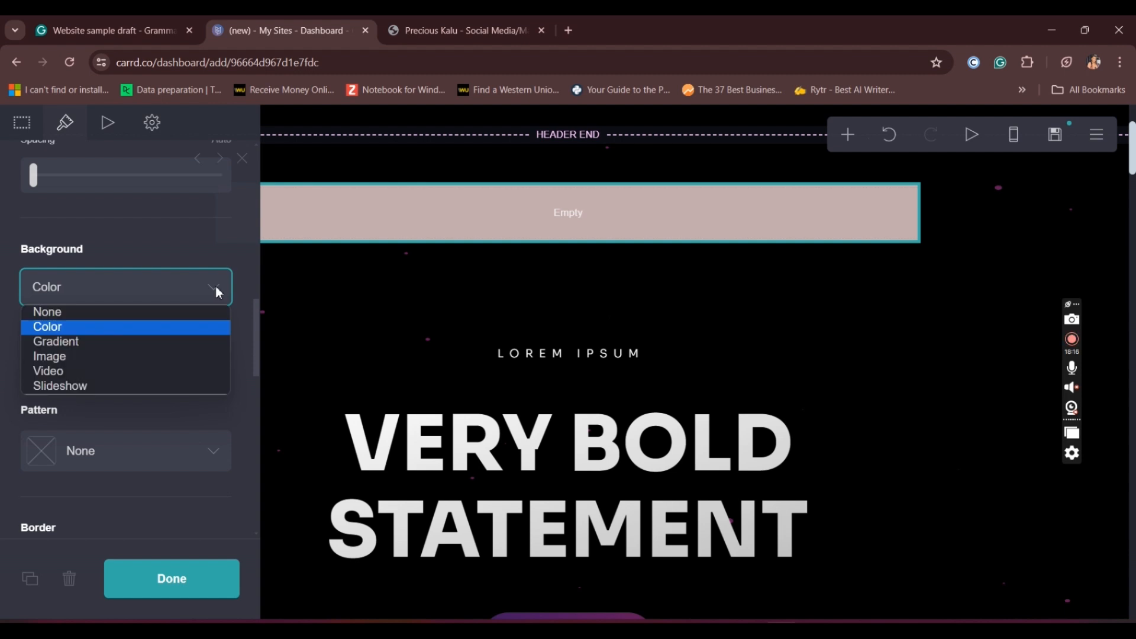
Check the preciouskalu.com reference site, then return to the Carrd editor
{"action": "key", "text": "ctrl+Tab"}
{"action": "scroll", "coordinate": [430, 333], "scroll_direction": "down", "scroll_amount": 2}
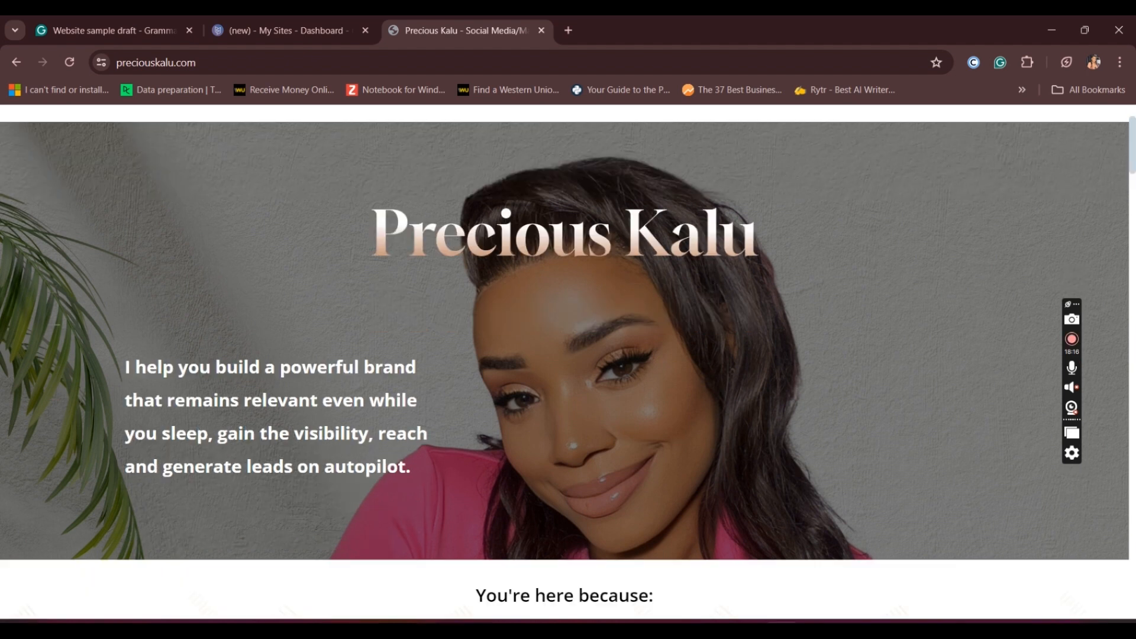
{"action": "scroll", "coordinate": [379, 204], "scroll_direction": "up", "scroll_amount": 2}
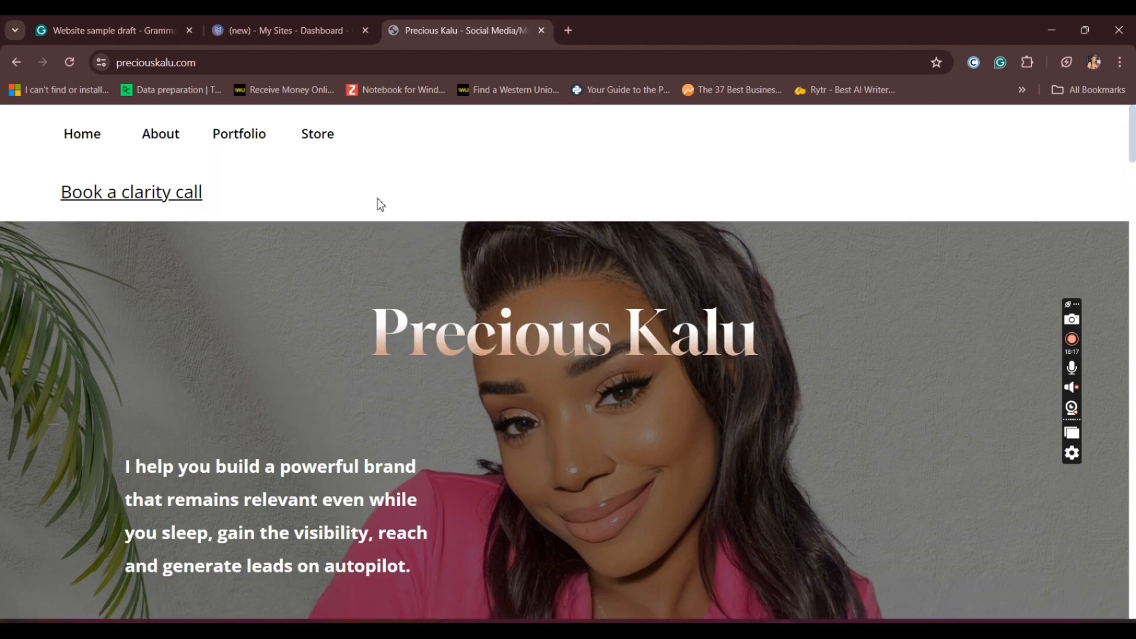
{"action": "left_click", "coordinate": [296, 33]}
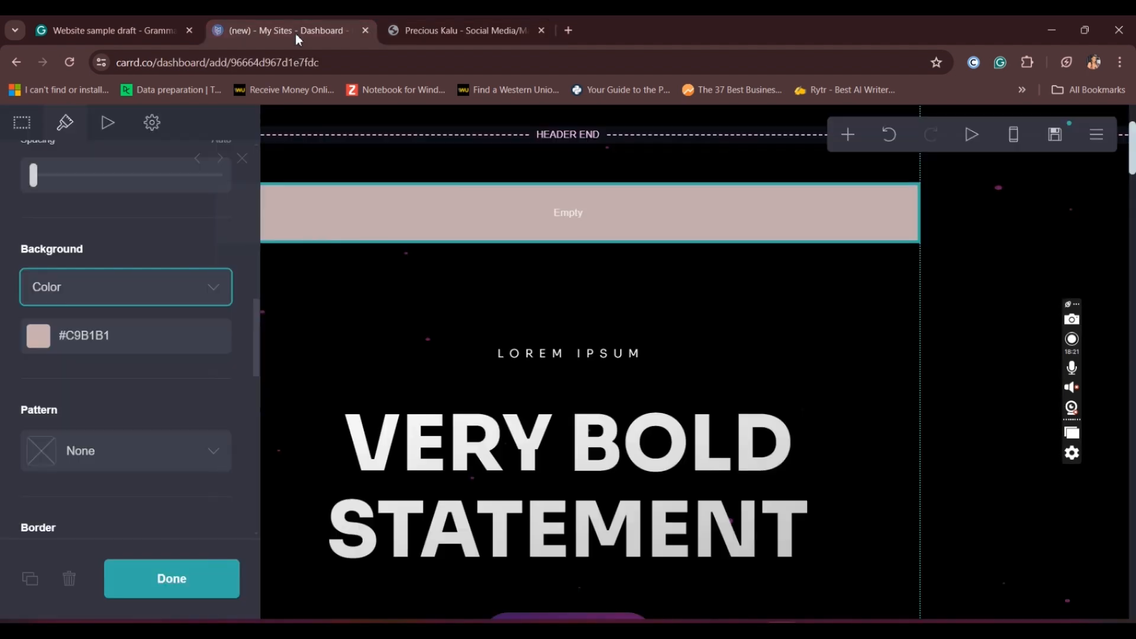
Switch the container background to Image and upload photo 5 (2) from Downloads
{"action": "left_click", "coordinate": [215, 293]}
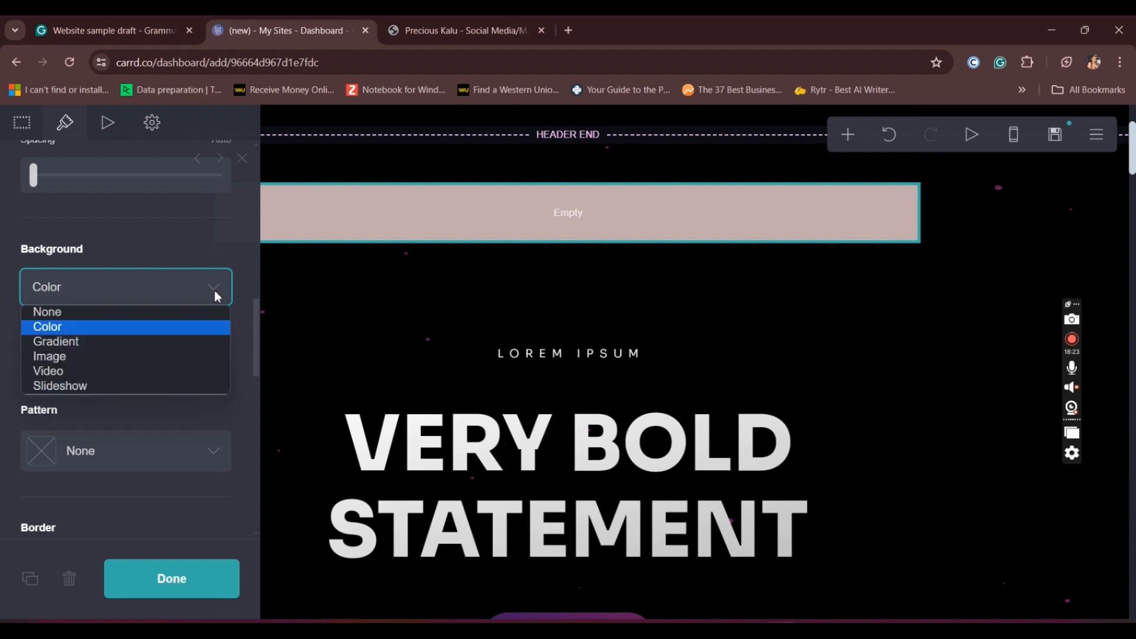
{"action": "left_click", "coordinate": [48, 361]}
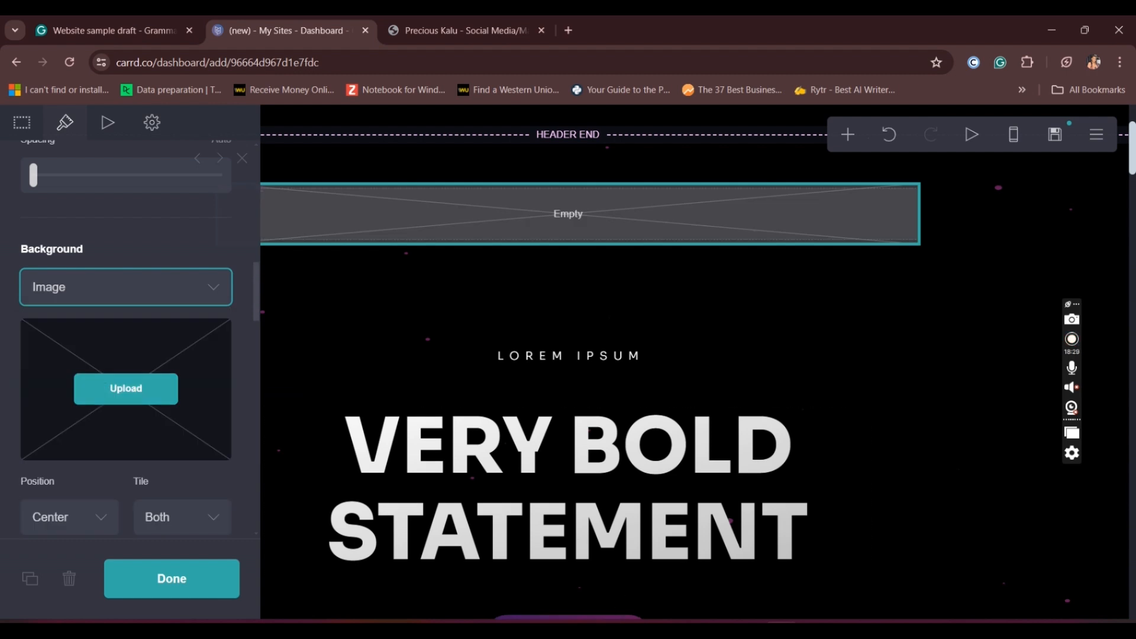
{"action": "mouse_move", "coordinate": [619, 619]}
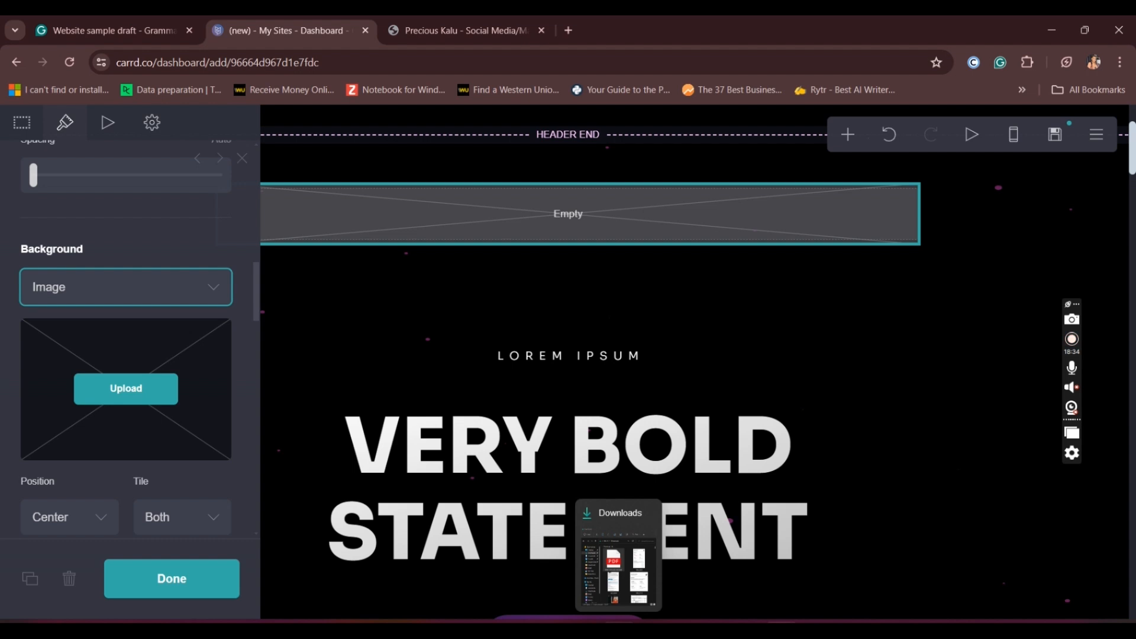
{"action": "left_click", "coordinate": [134, 400]}
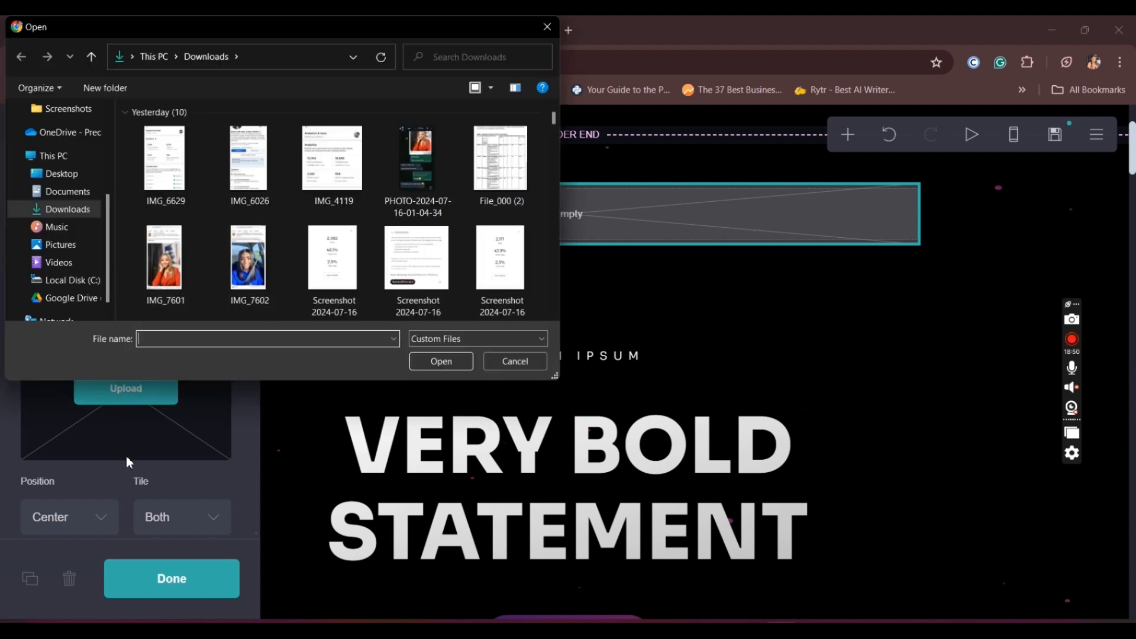
{"action": "scroll", "coordinate": [334, 211], "scroll_direction": "down", "scroll_amount": 1}
{"action": "scroll", "coordinate": [308, 280], "scroll_direction": "down", "scroll_amount": 2}
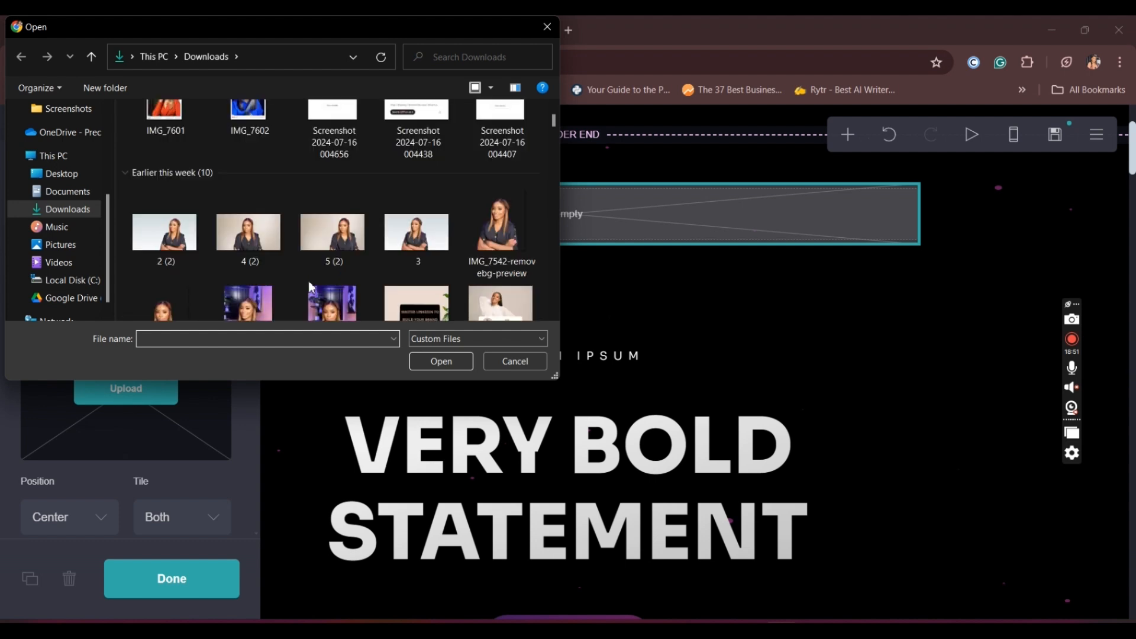
{"action": "double_click", "coordinate": [335, 244]}
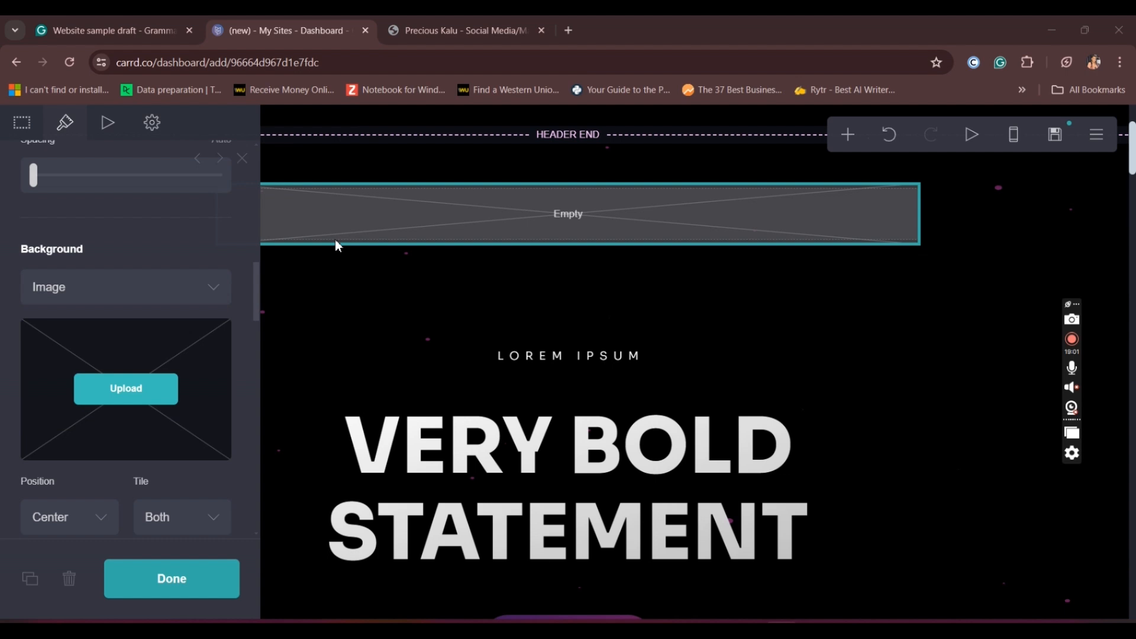
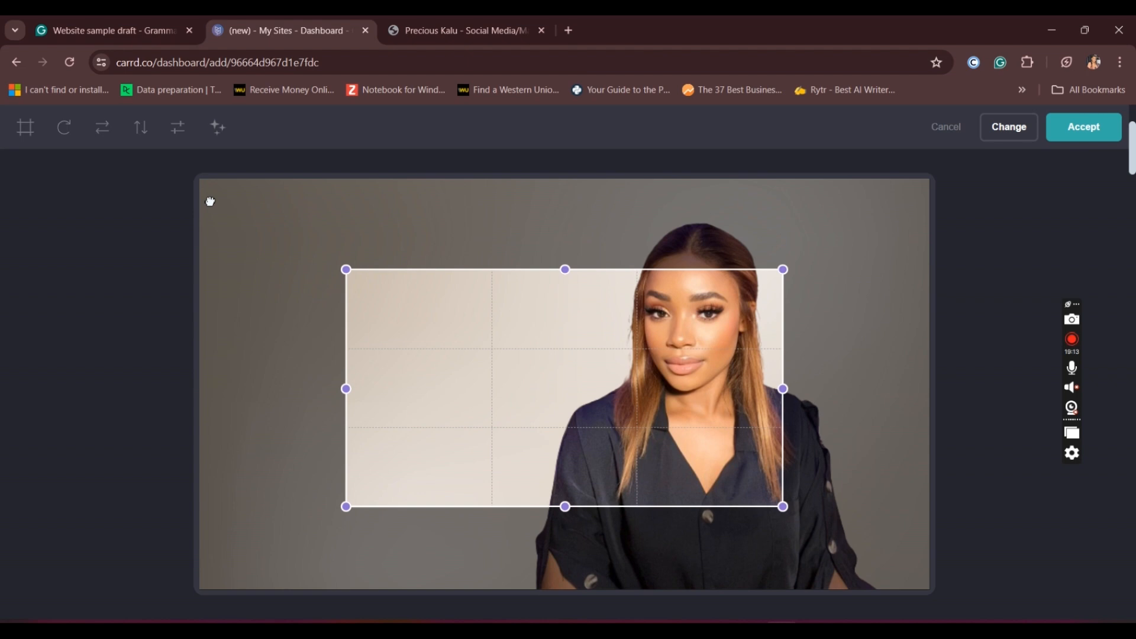
Stretch the crop area to cover the entire portrait photo and accept it
{"action": "left_click_drag", "start_coordinate": [346, 269], "coordinate": [129, 166]}
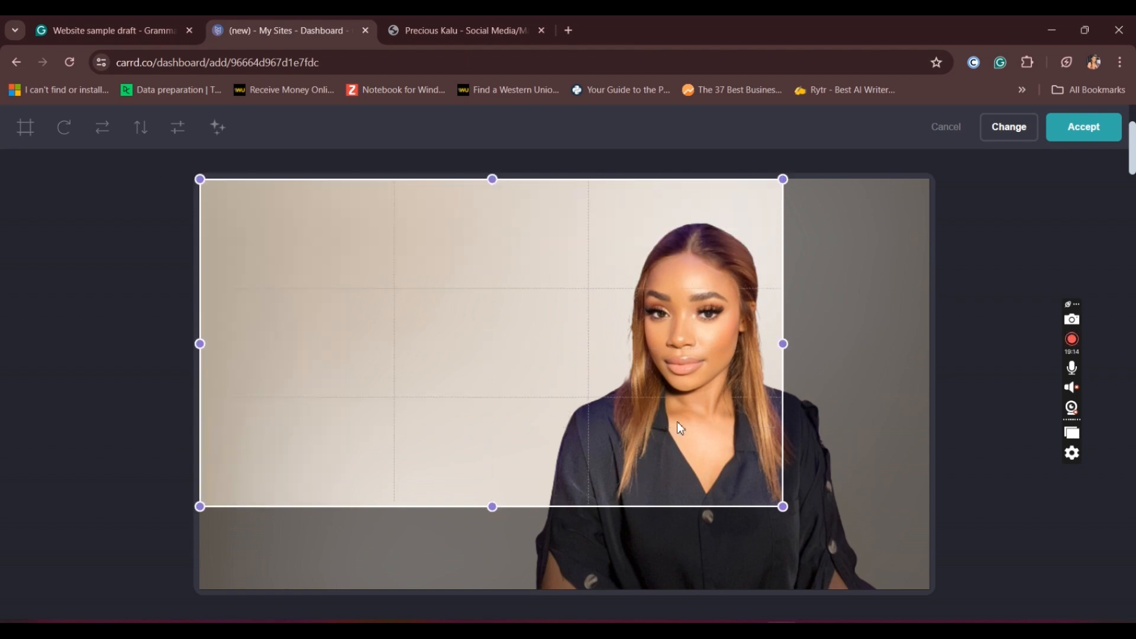
{"action": "left_click_drag", "start_coordinate": [200, 179], "coordinate": [358, 279]}
{"action": "left_click_drag", "start_coordinate": [791, 515], "coordinate": [958, 609]}
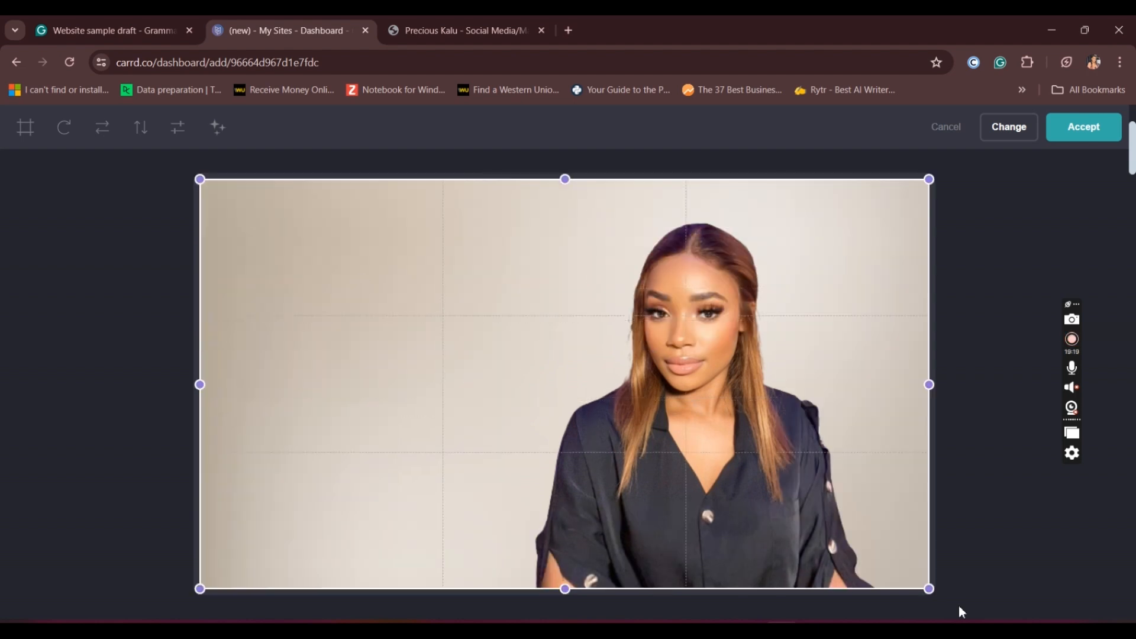
{"action": "left_click", "coordinate": [1070, 137]}
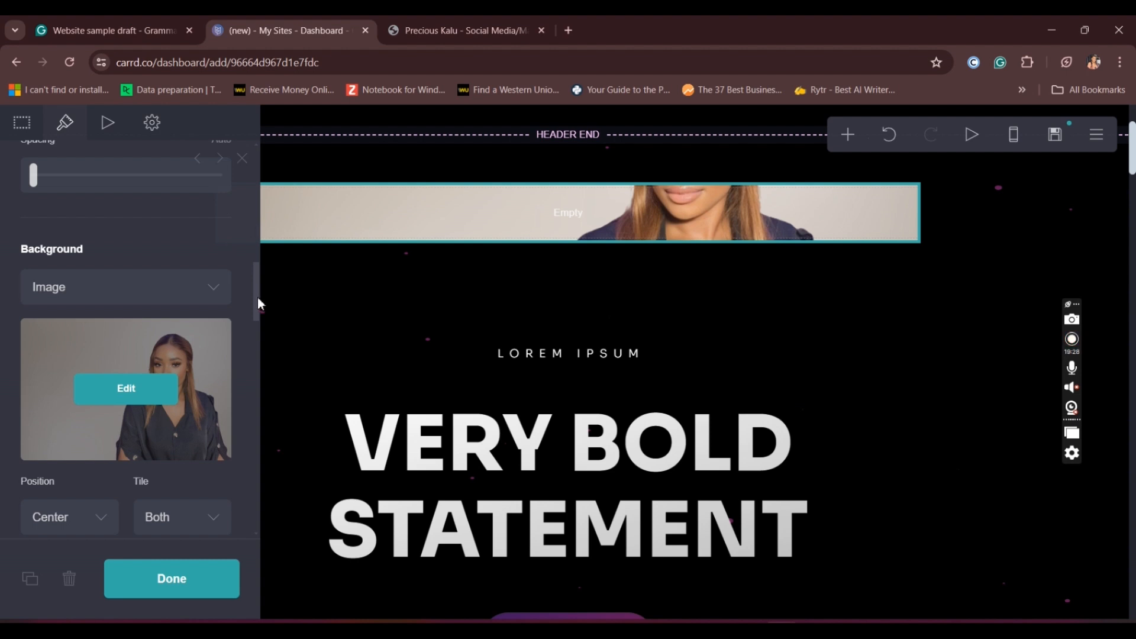
Set the photo container to Full Bleed width with a height of 40
{"action": "left_click_drag", "start_coordinate": [258, 303], "coordinate": [252, 190]}
{"action": "scroll", "coordinate": [249, 261], "scroll_direction": "down", "scroll_amount": 1}
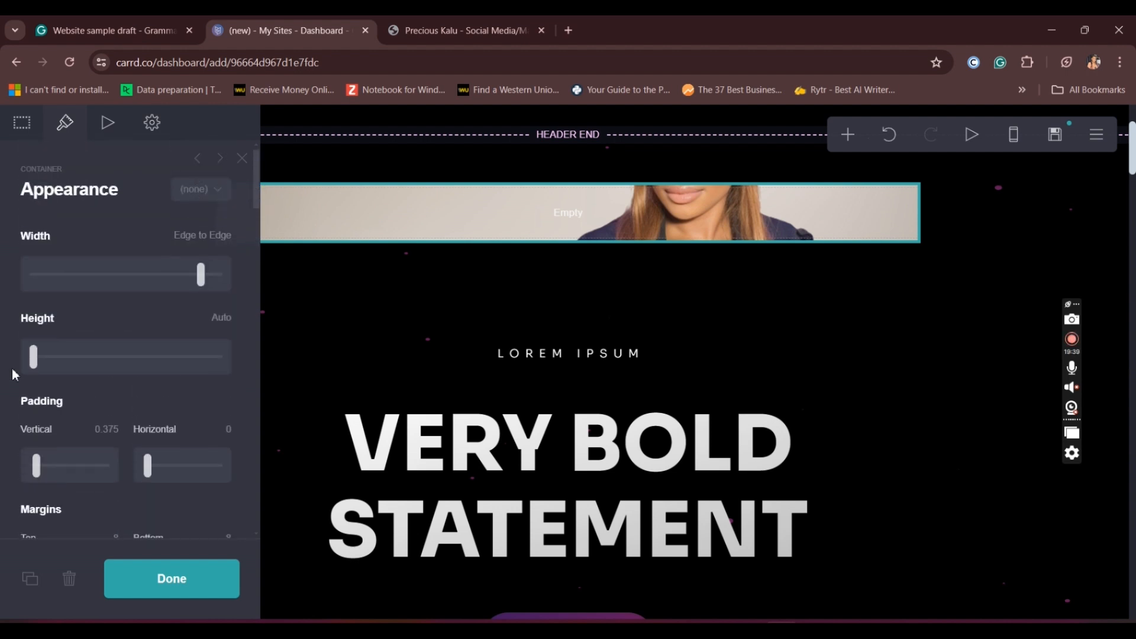
{"action": "left_click", "coordinate": [33, 365]}
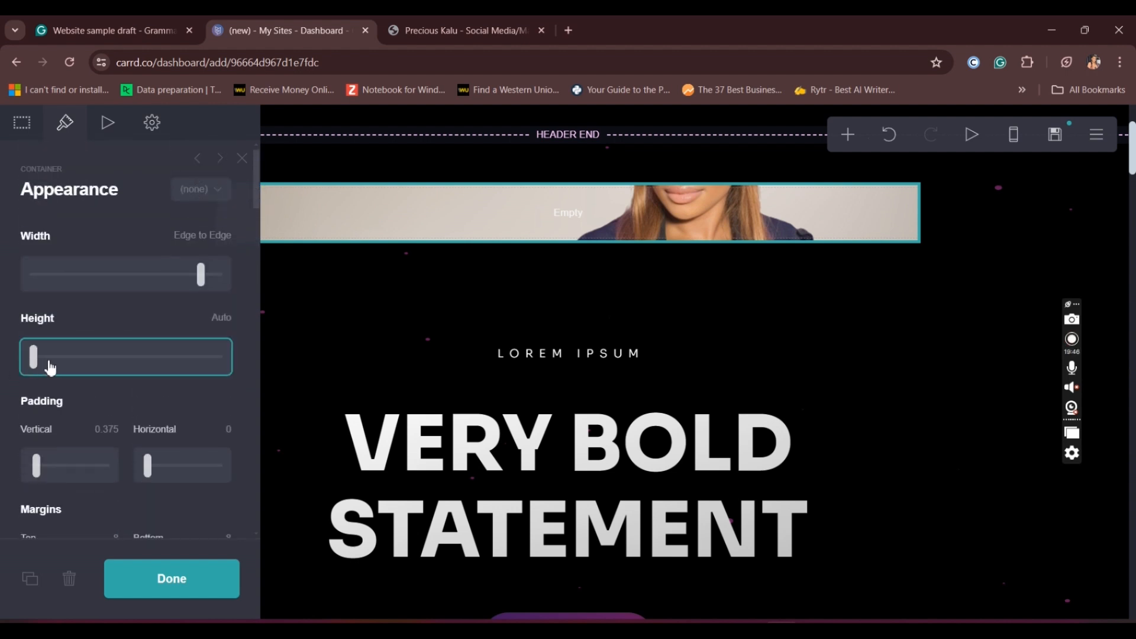
{"action": "left_click", "coordinate": [56, 367]}
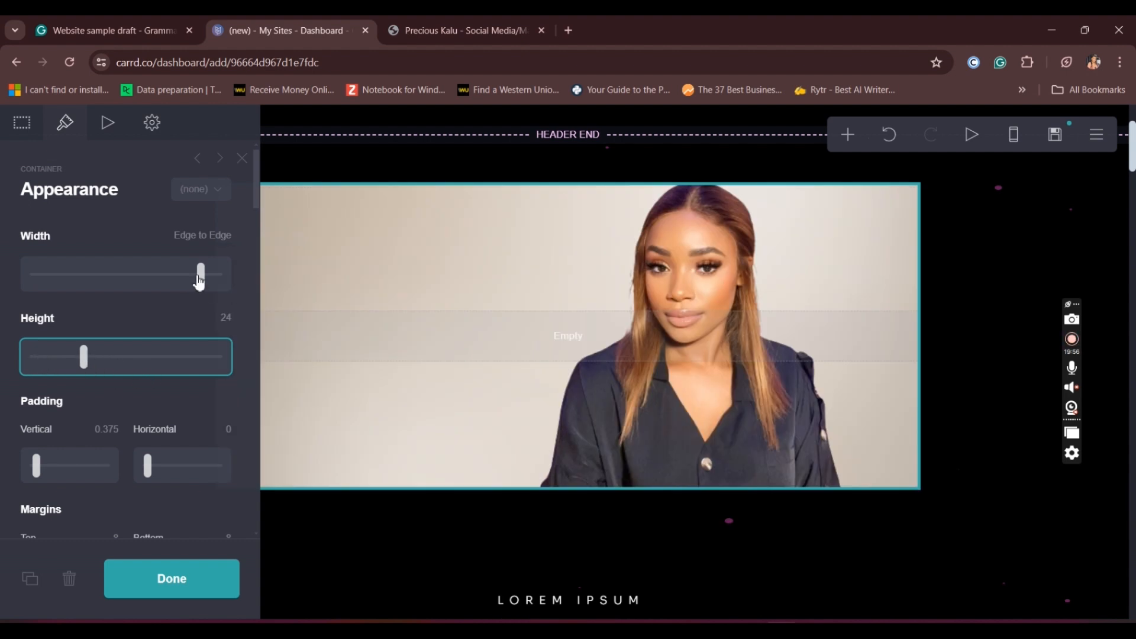
{"action": "left_click_drag", "start_coordinate": [201, 275], "coordinate": [238, 283]}
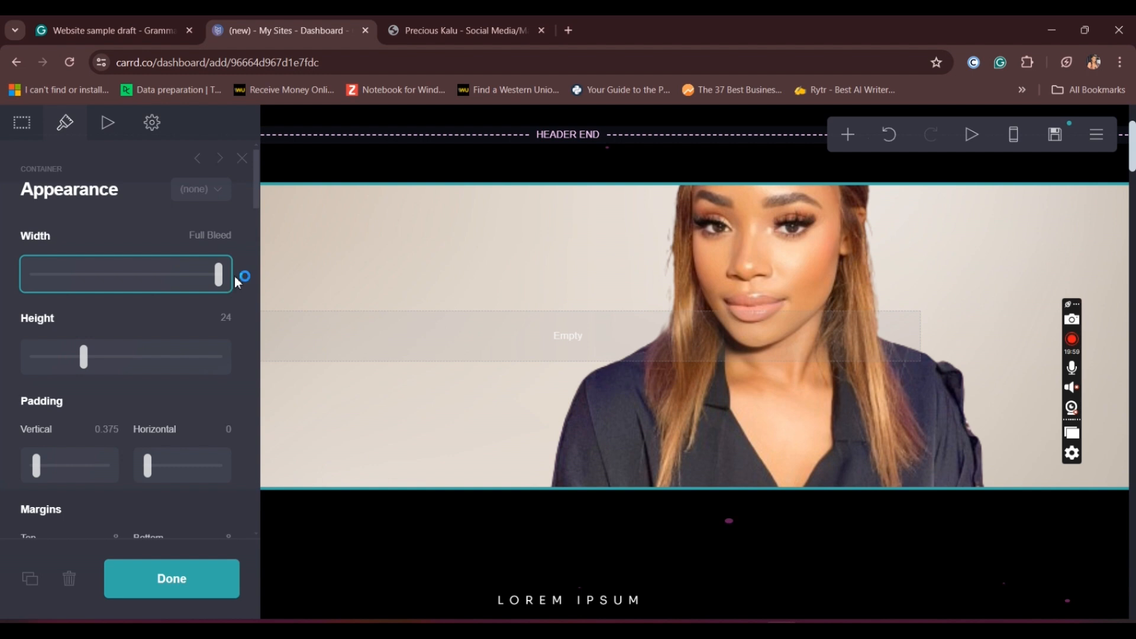
{"action": "left_click_drag", "start_coordinate": [88, 367], "coordinate": [167, 407]}
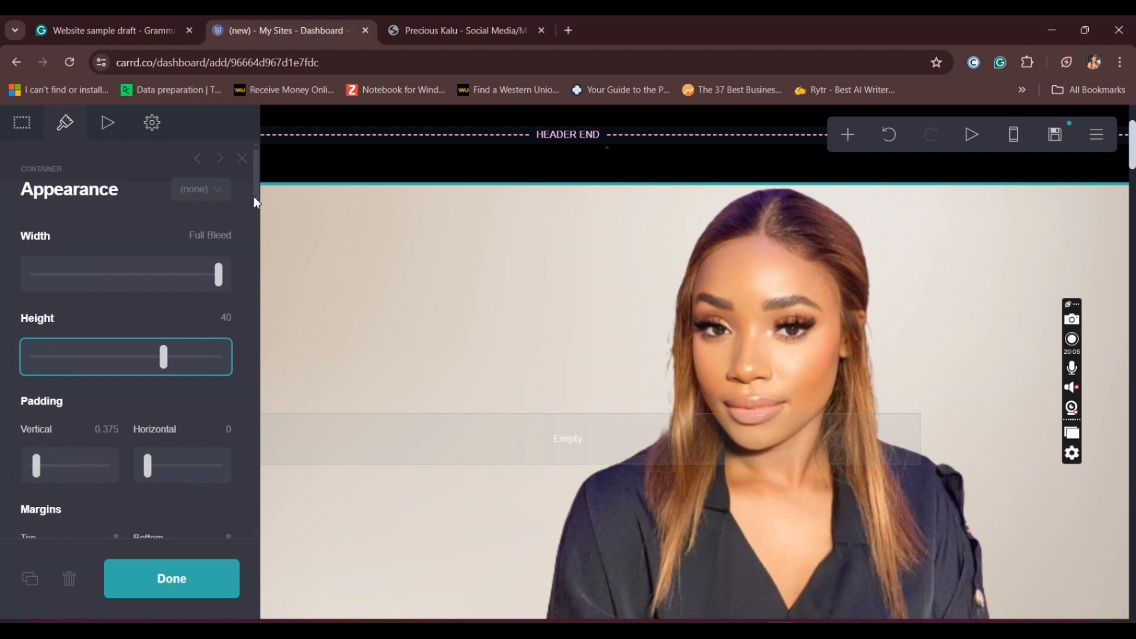
Scroll through the preciouskalu.com reference page's layout and return to the top
{"action": "left_click", "coordinate": [430, 18]}
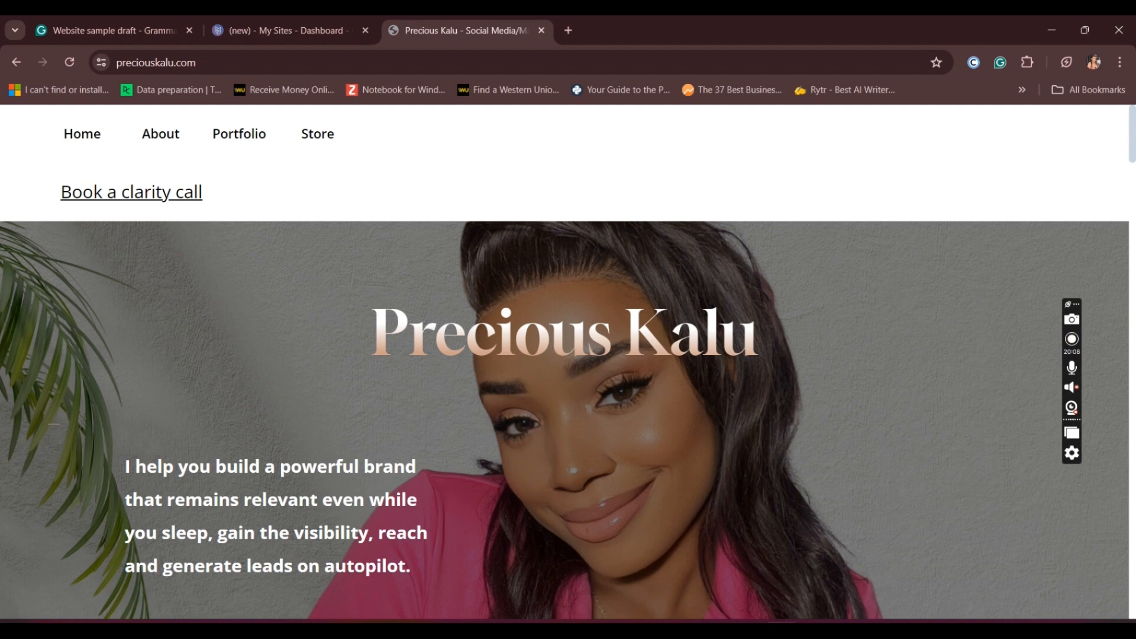
{"action": "scroll", "coordinate": [568, 363], "scroll_direction": "down", "scroll_amount": 2}
{"action": "scroll", "coordinate": [568, 362], "scroll_direction": "down", "scroll_amount": 3}
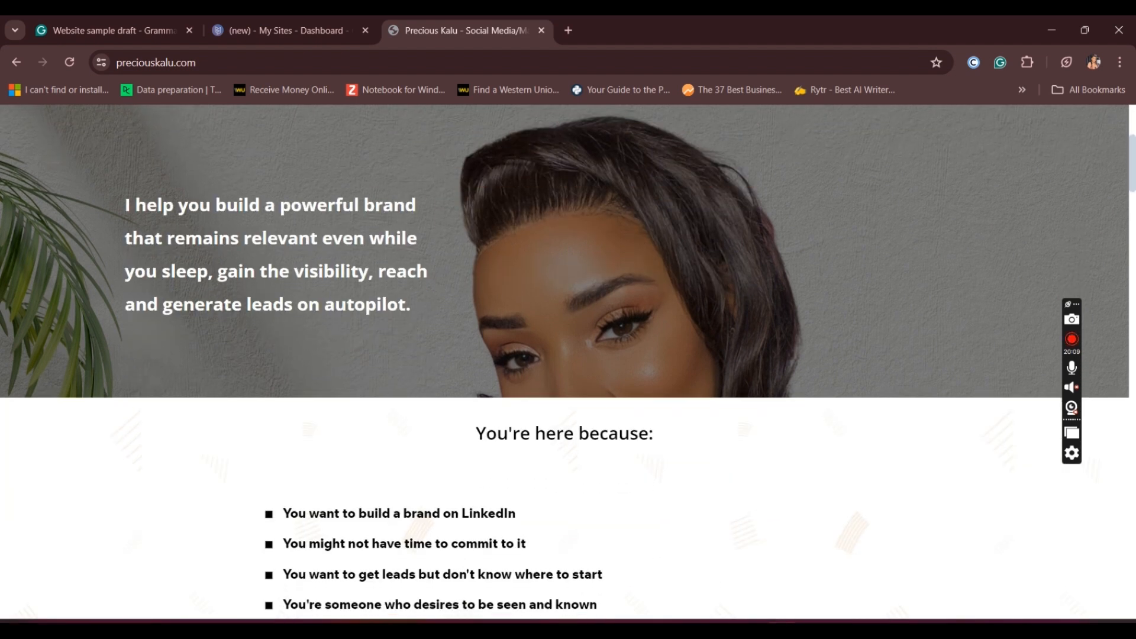
{"action": "scroll", "coordinate": [568, 362], "scroll_direction": "down", "scroll_amount": 3}
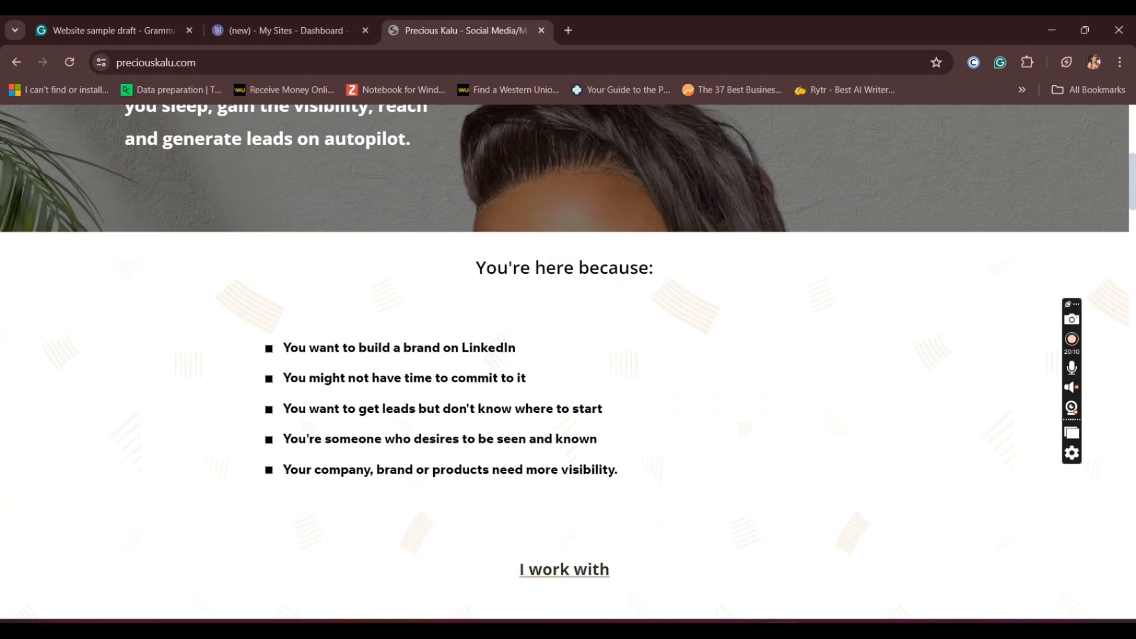
{"action": "scroll", "coordinate": [568, 362], "scroll_direction": "down", "scroll_amount": 1}
{"action": "scroll", "coordinate": [568, 362], "scroll_direction": "up", "scroll_amount": 8}
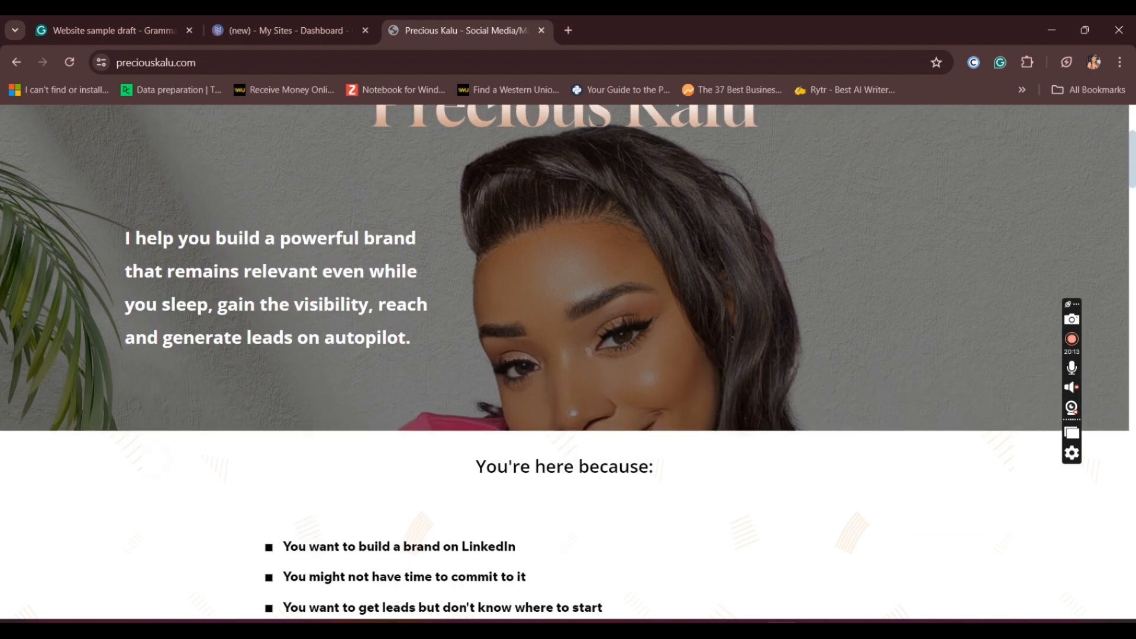
{"action": "scroll", "coordinate": [568, 362], "scroll_direction": "down", "scroll_amount": 1}
{"action": "scroll", "coordinate": [568, 362], "scroll_direction": "up", "scroll_amount": 1}
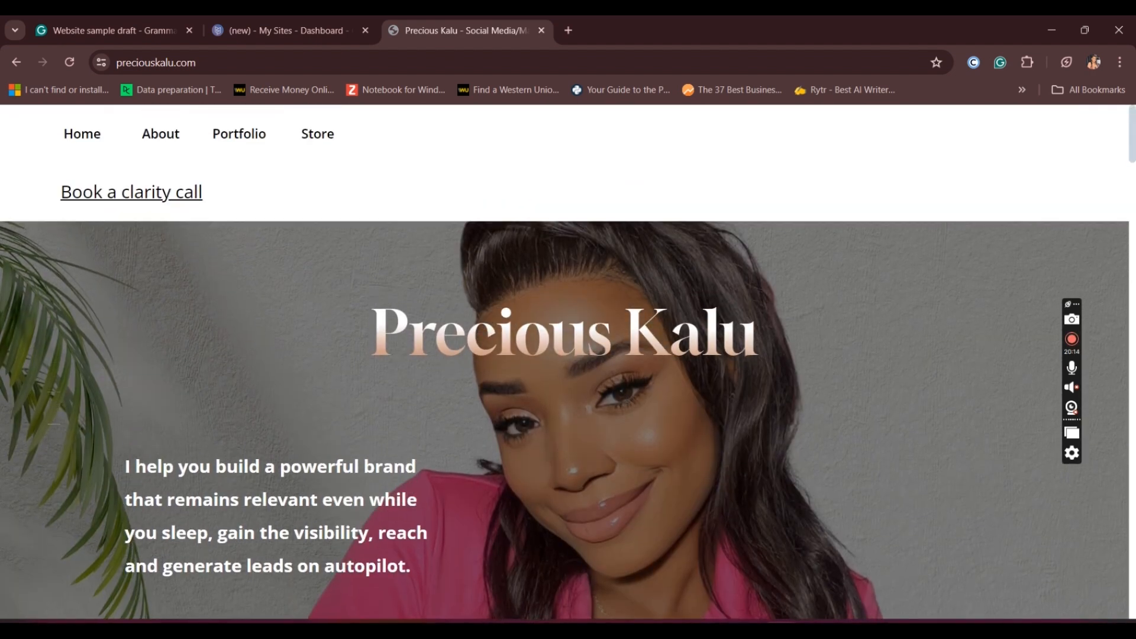
Turn on Very Fast parallax for the container's background photo
{"action": "left_click", "coordinate": [297, 36]}
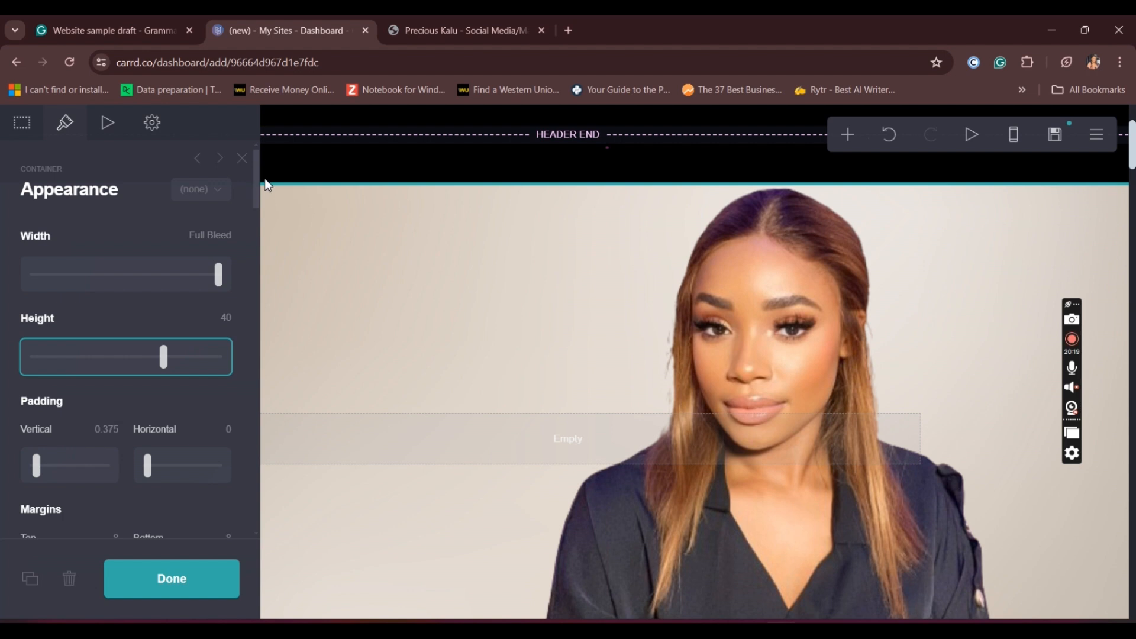
{"action": "left_click_drag", "start_coordinate": [257, 184], "coordinate": [256, 243]}
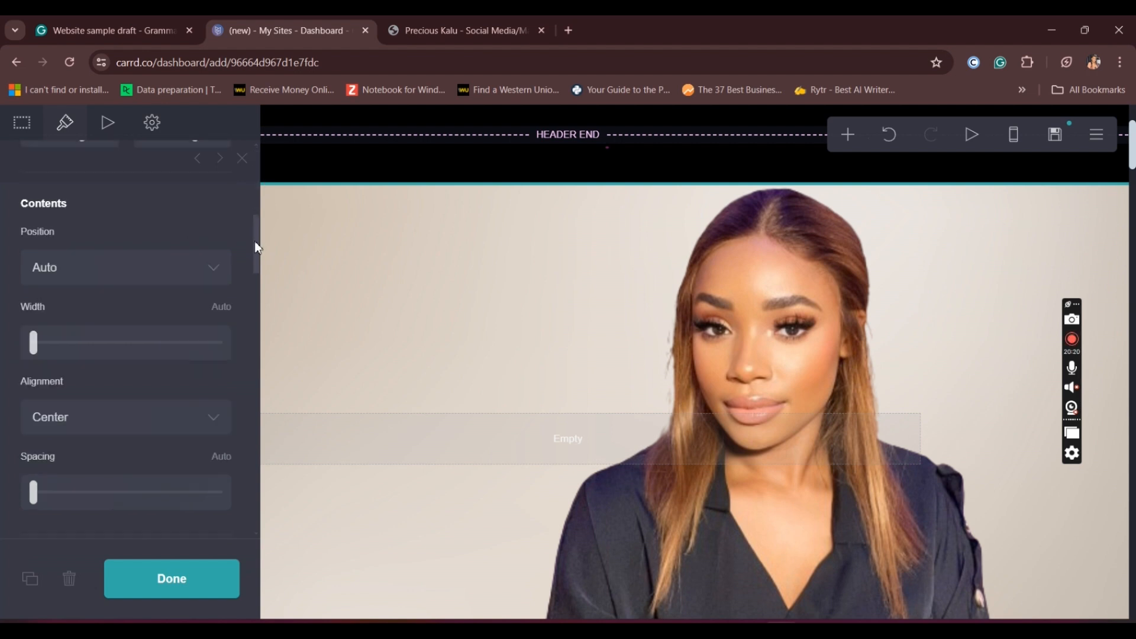
{"action": "left_click_drag", "start_coordinate": [256, 259], "coordinate": [256, 295]}
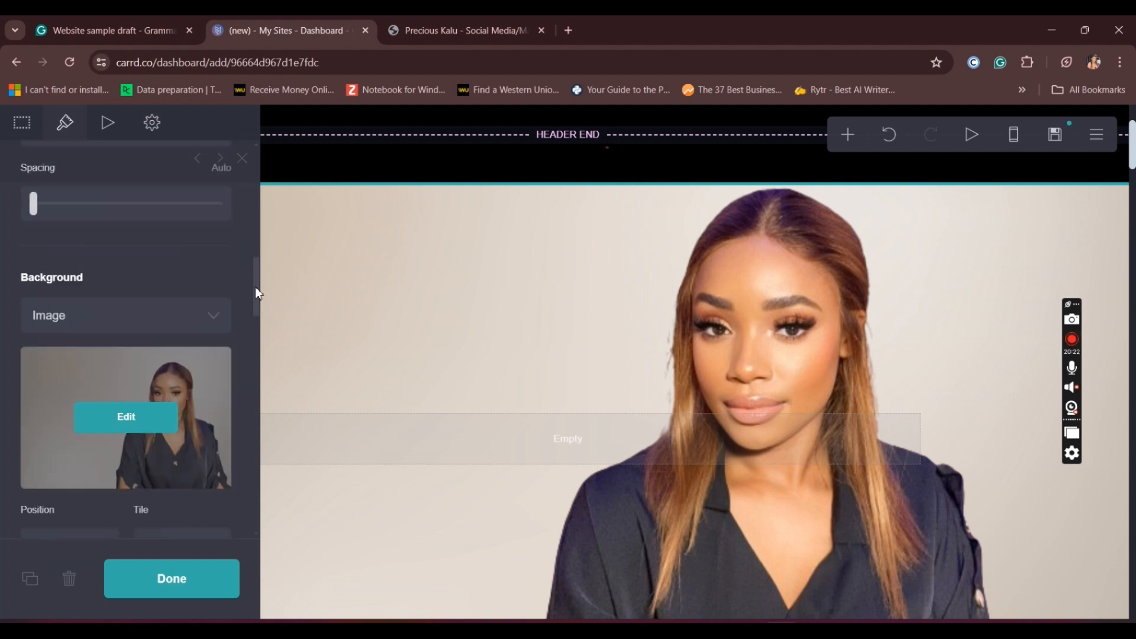
{"action": "left_click_drag", "start_coordinate": [257, 289], "coordinate": [253, 321]}
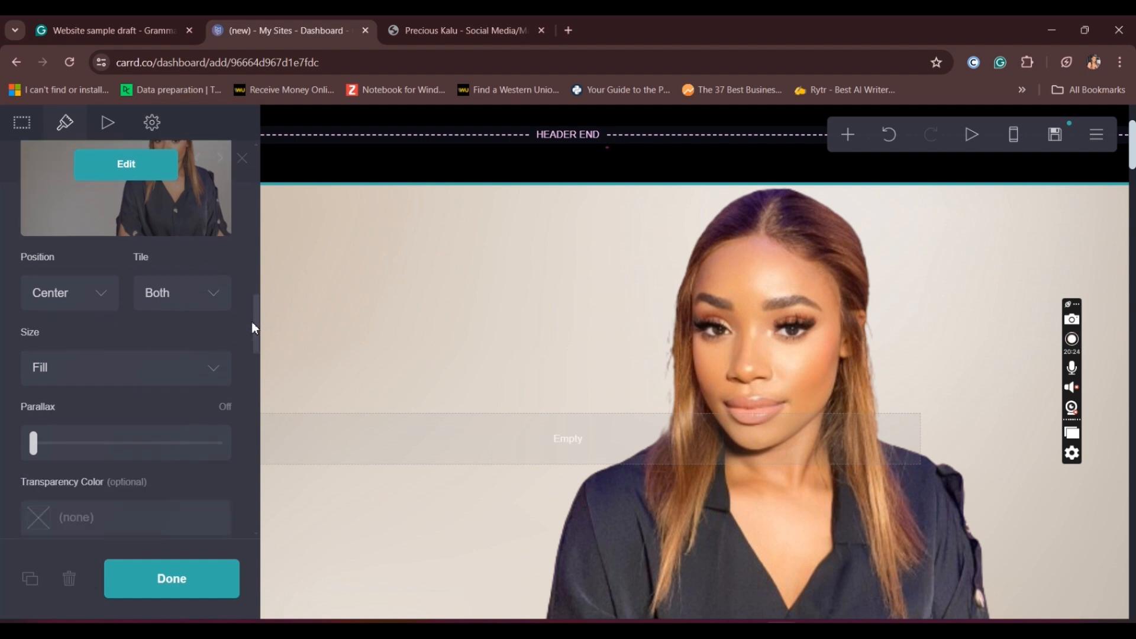
{"action": "left_click", "coordinate": [35, 445]}
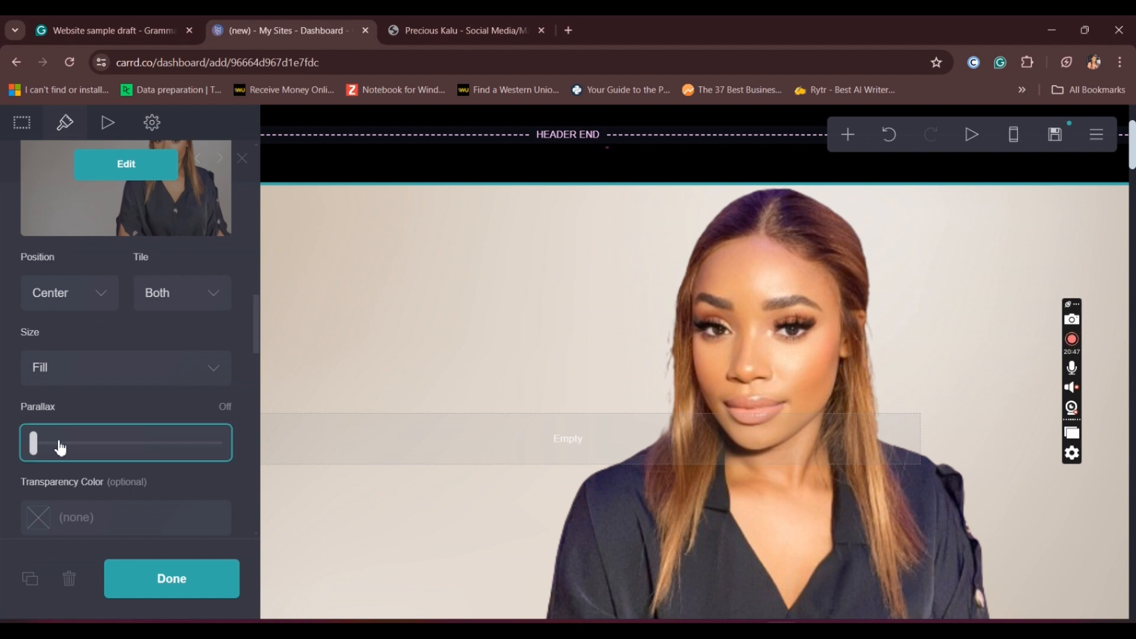
{"action": "left_click_drag", "start_coordinate": [60, 448], "coordinate": [61, 453]}
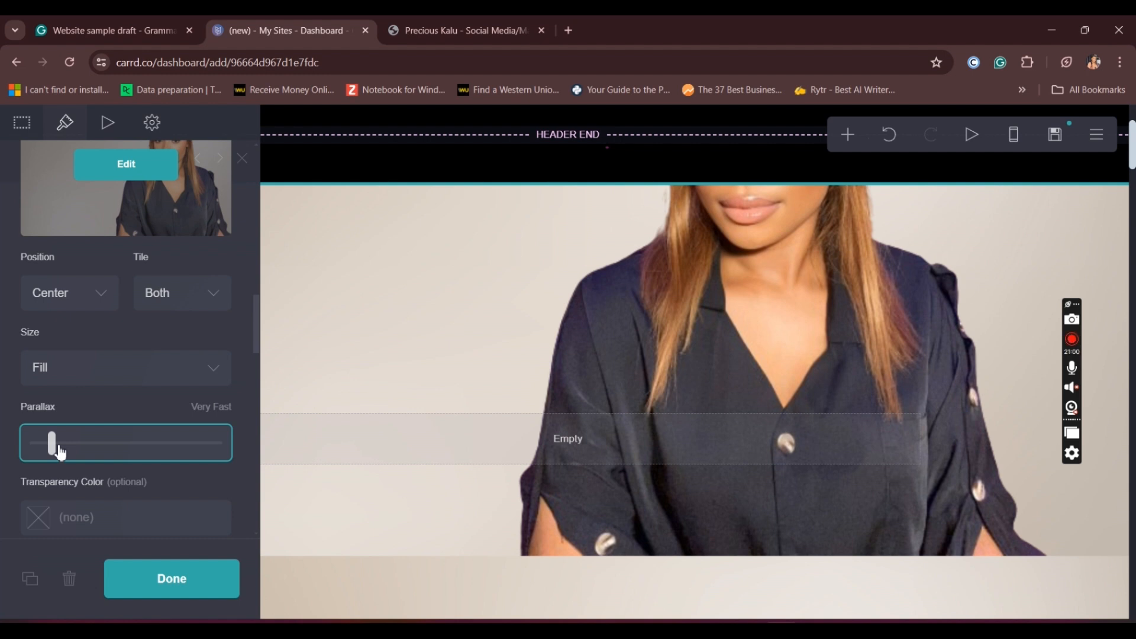
{"action": "left_click_drag", "start_coordinate": [257, 332], "coordinate": [247, 254]}
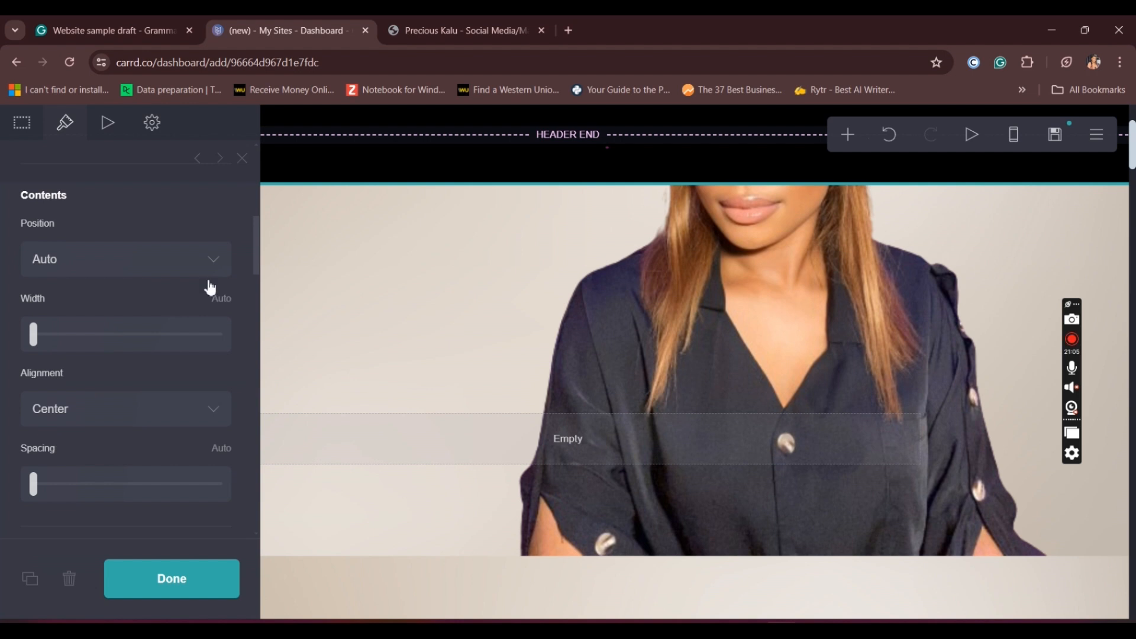
Settle the photo container's height at 48 and close its settings panel
{"action": "left_click_drag", "start_coordinate": [256, 255], "coordinate": [257, 170]}
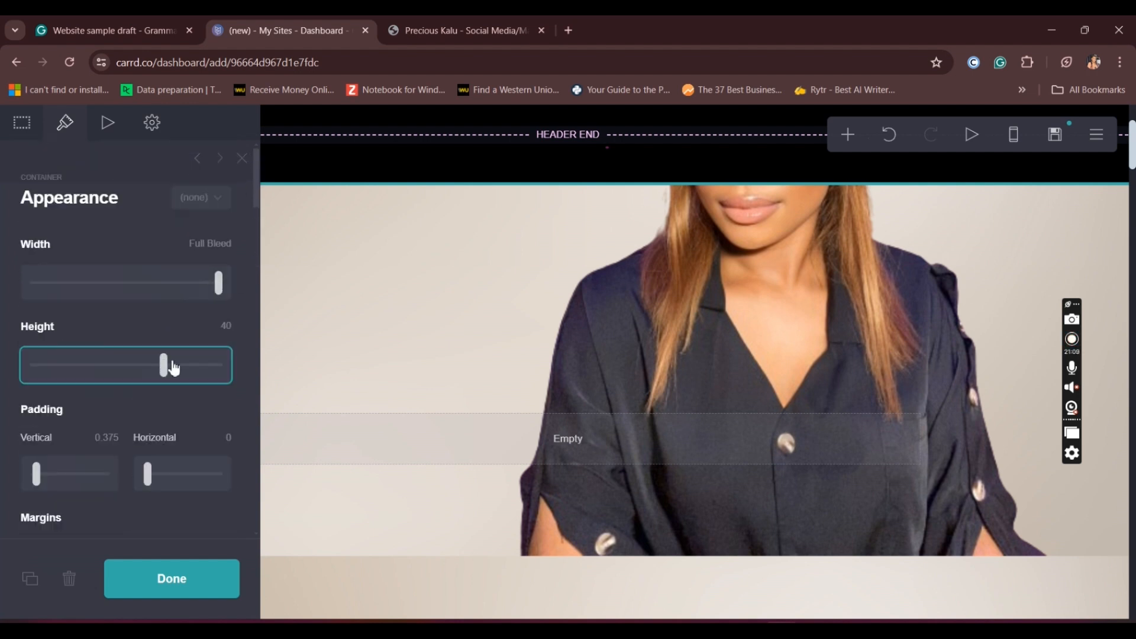
{"action": "left_click_drag", "start_coordinate": [173, 368], "coordinate": [194, 366]}
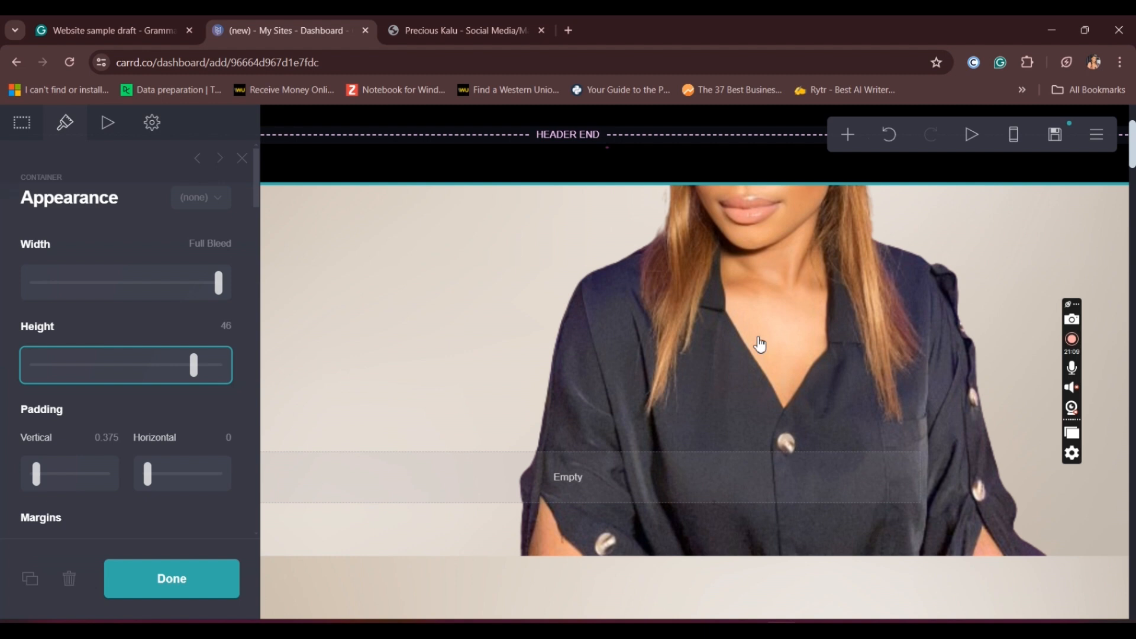
{"action": "left_click", "coordinate": [190, 367]}
{"action": "mouse_move", "coordinate": [197, 371]}
{"action": "left_mouse_down"}
{"action": "mouse_move", "coordinate": [147, 367]}
{"action": "mouse_move", "coordinate": [201, 372]}
{"action": "mouse_move", "coordinate": [178, 372]}
{"action": "left_mouse_up"}
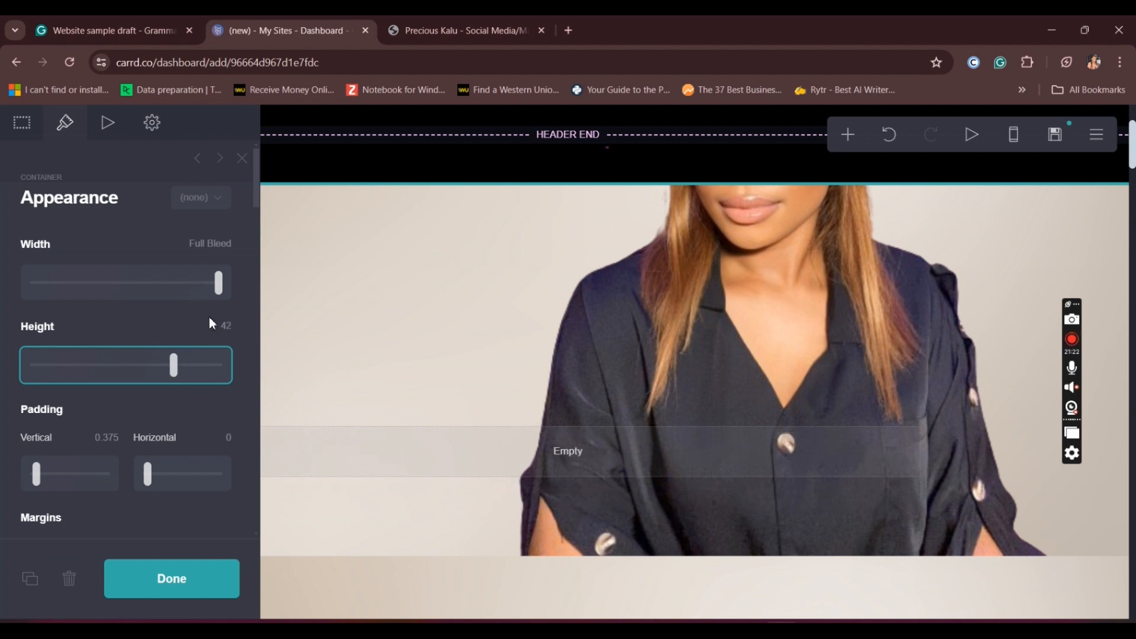
{"action": "left_click_drag", "start_coordinate": [258, 198], "coordinate": [240, 173]}
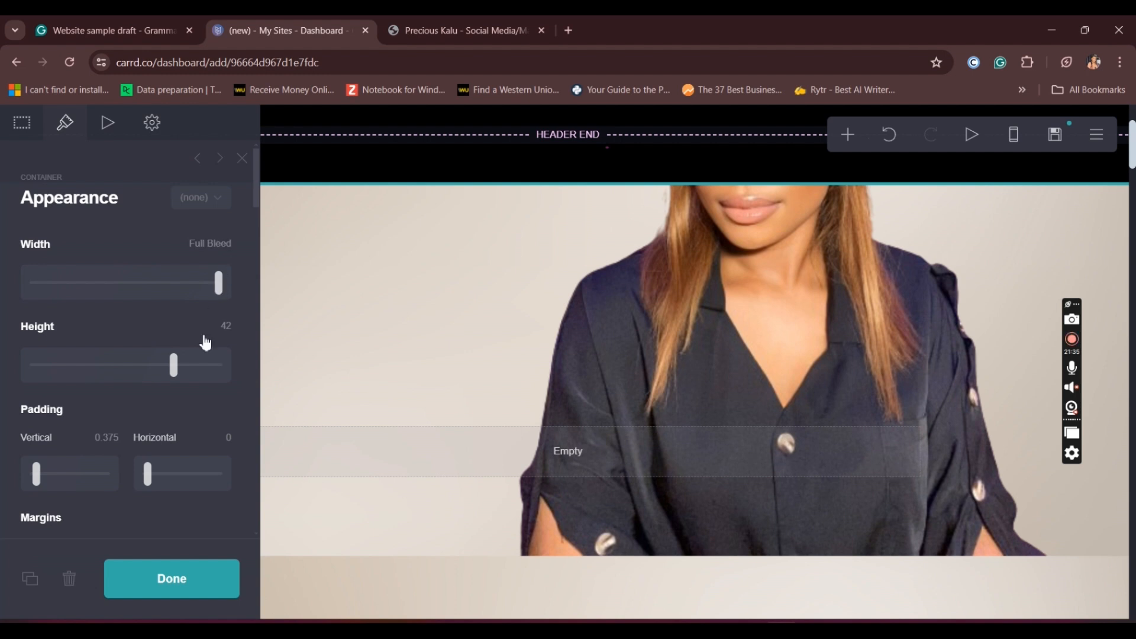
{"action": "left_click_drag", "start_coordinate": [114, 370], "coordinate": [207, 396]}
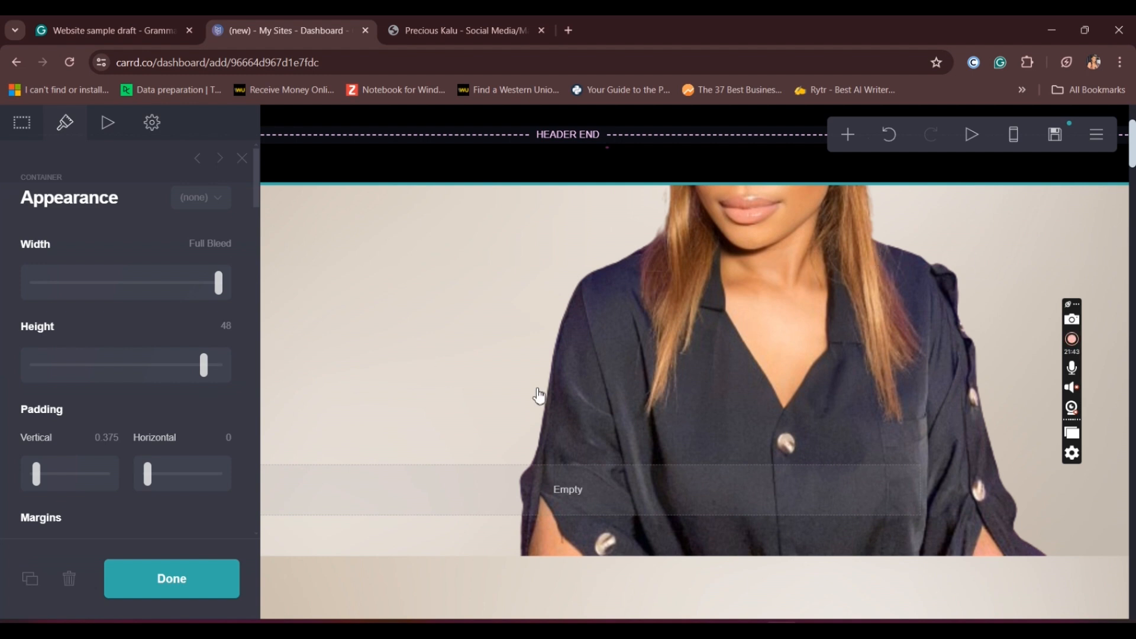
{"action": "left_click_drag", "start_coordinate": [1131, 142], "coordinate": [1132, 225]}
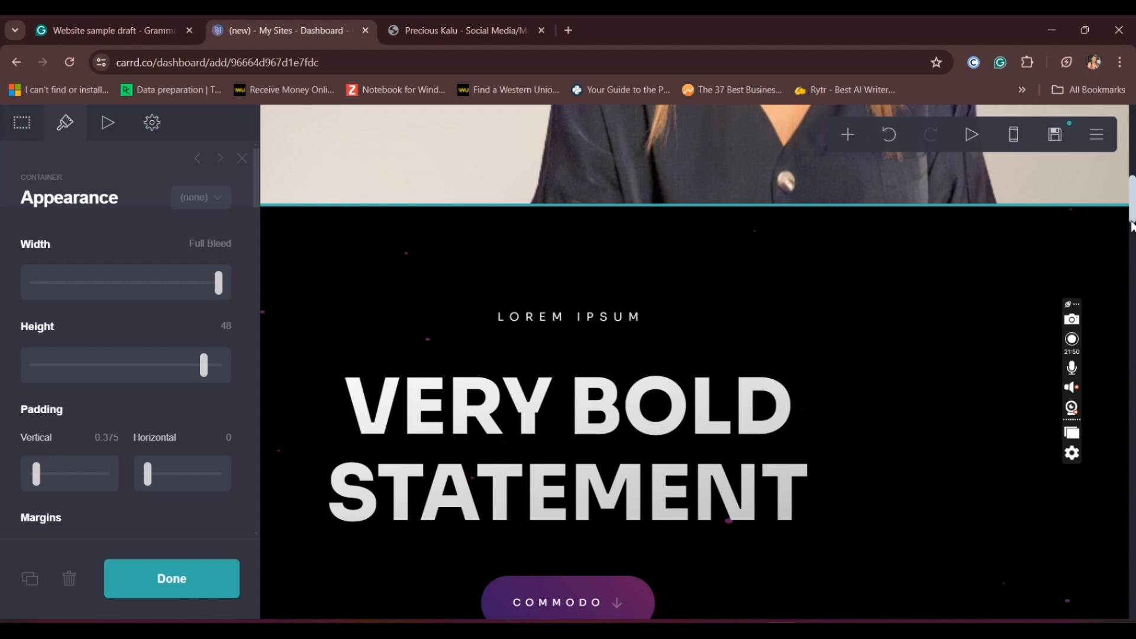
{"action": "scroll", "coordinate": [1131, 178], "scroll_direction": "down", "scroll_amount": 3}
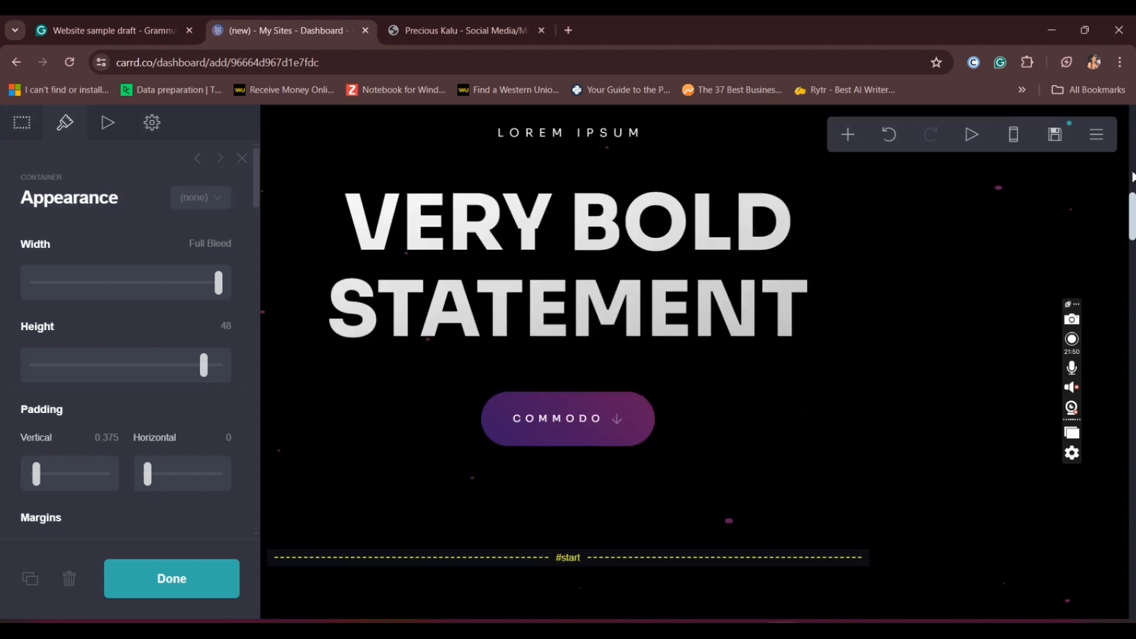
{"action": "left_click_drag", "start_coordinate": [1133, 177], "coordinate": [1133, 157]}
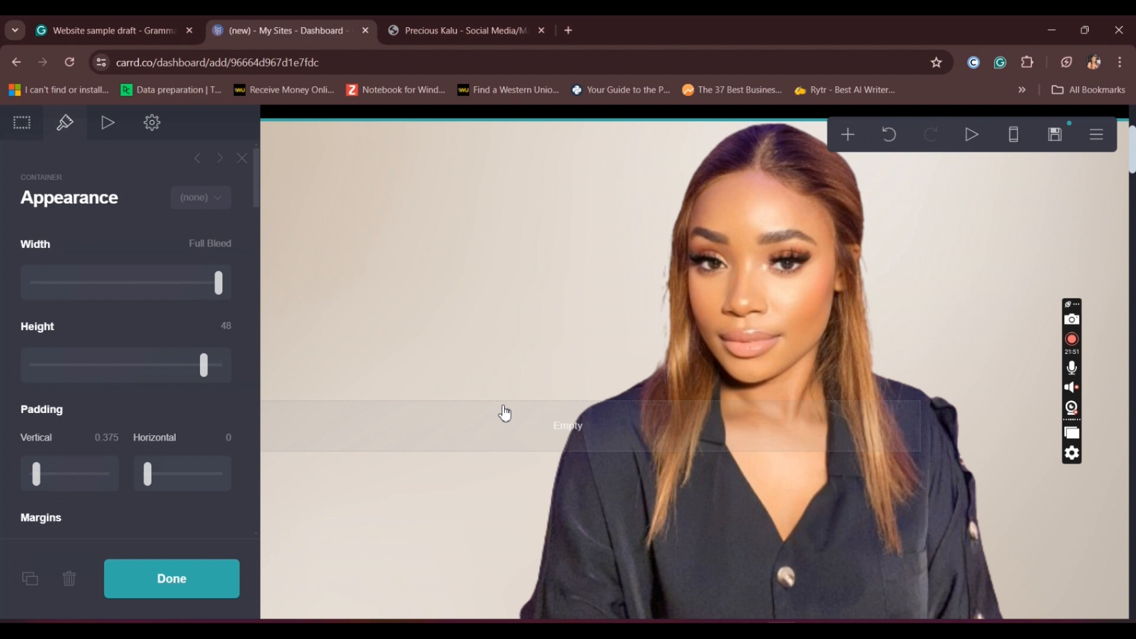
{"action": "key", "text": "Escape"}
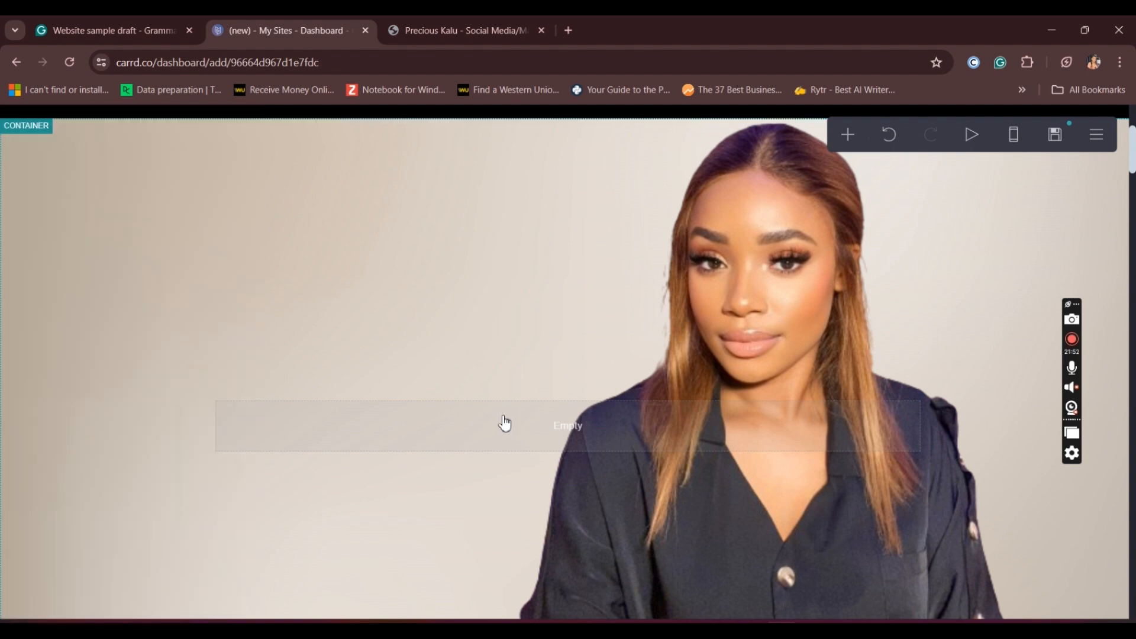
Add a new Text element to the portrait section
{"action": "left_click", "coordinate": [505, 423]}
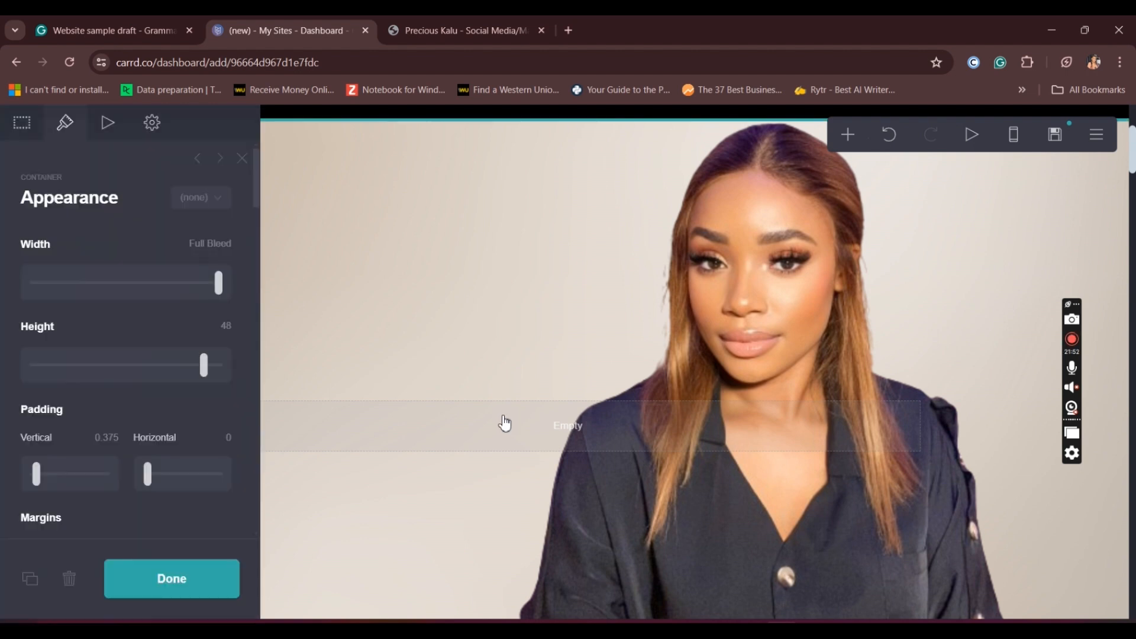
{"action": "left_click", "coordinate": [848, 136]}
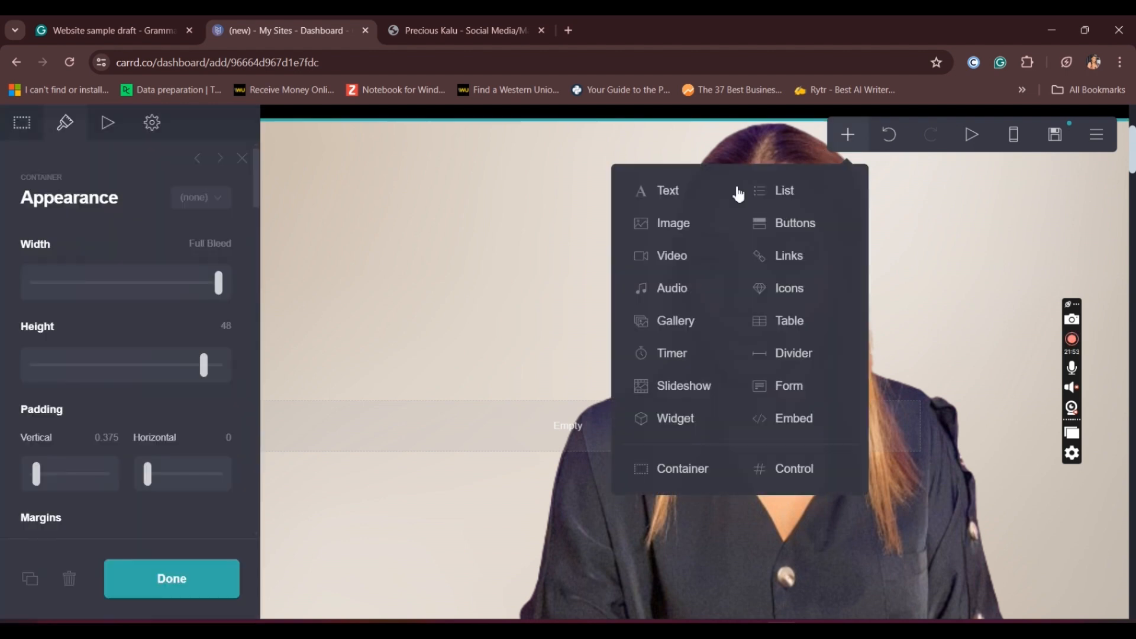
{"action": "left_click", "coordinate": [681, 203]}
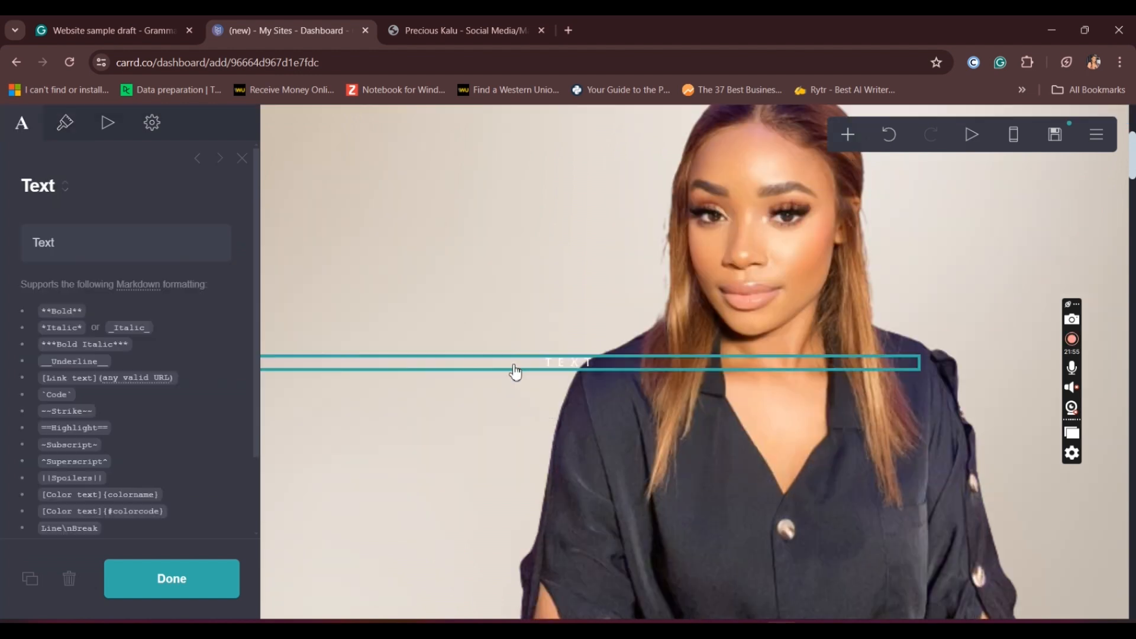
Make the text colour black #000000, then bring up the Grammarly website draft
{"action": "left_click", "coordinate": [66, 124]}
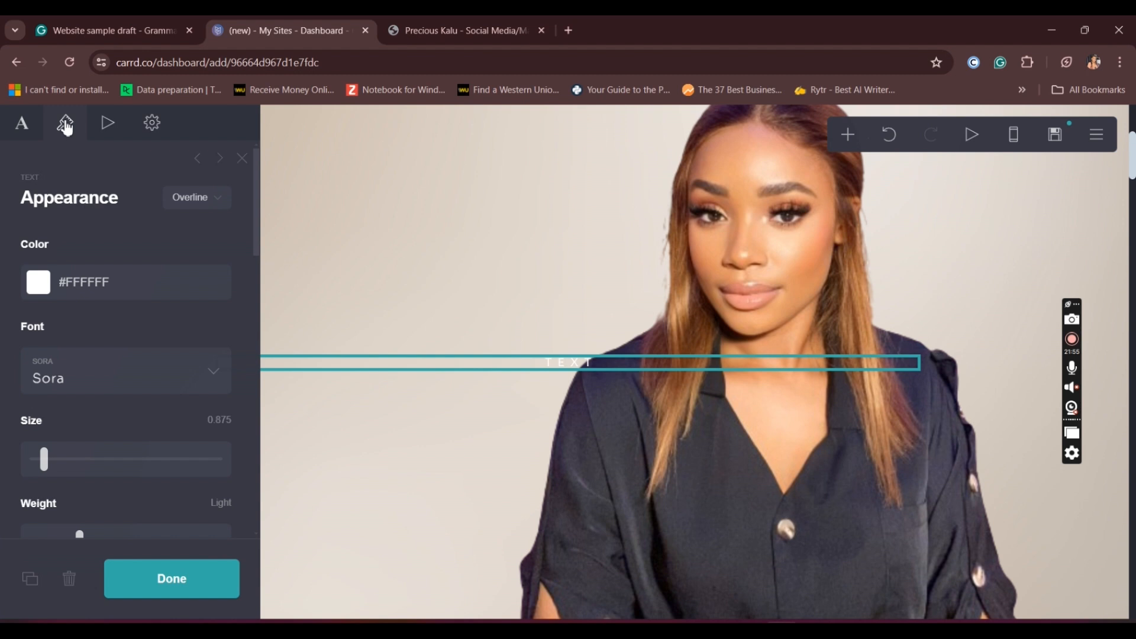
{"action": "left_click", "coordinate": [120, 284]}
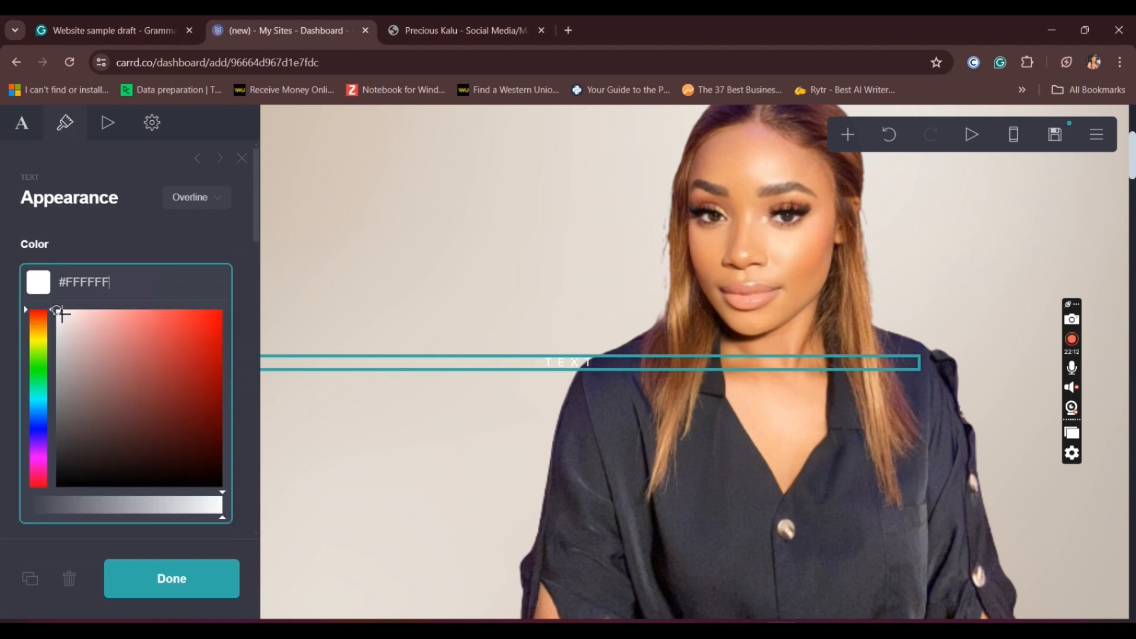
{"action": "left_click_drag", "start_coordinate": [71, 408], "coordinate": [66, 497]}
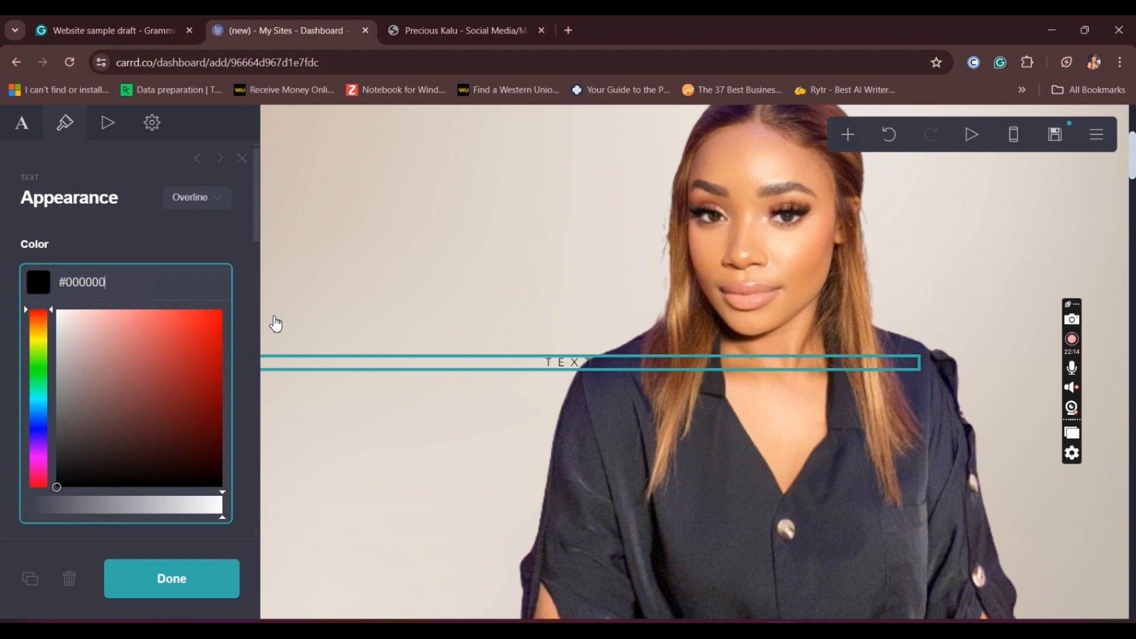
{"action": "left_click", "coordinate": [130, 24]}
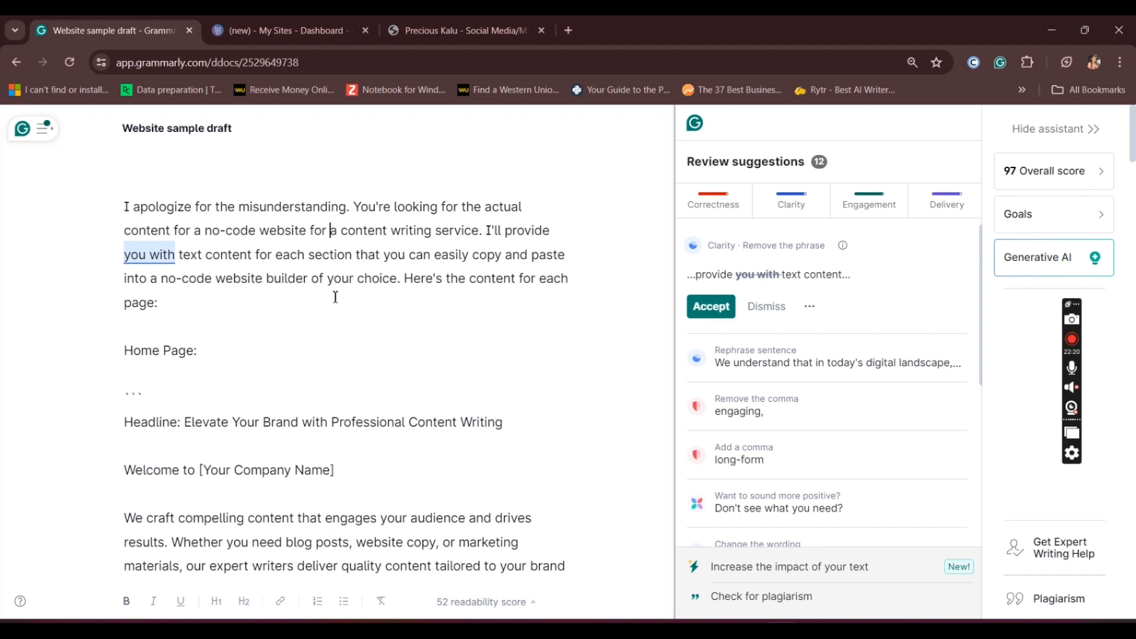
Delete the opening apology paragraph from the website sample draft
{"action": "left_click_drag", "start_coordinate": [158, 303], "coordinate": [114, 214]}
{"action": "key", "text": "BackSpace"}
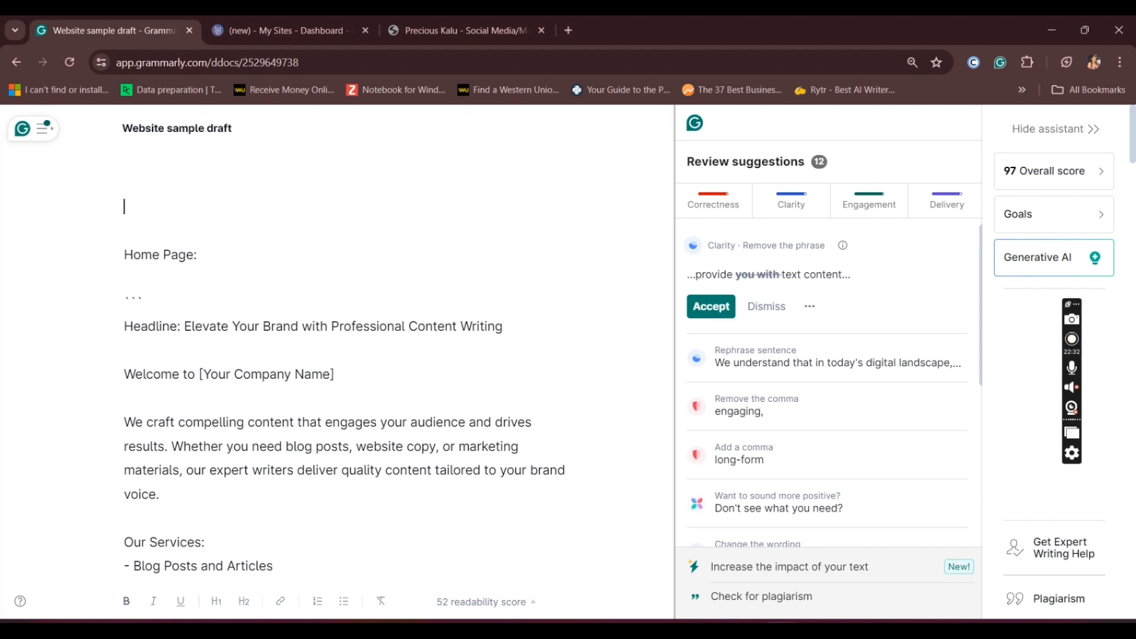
{"action": "scroll", "coordinate": [269, 348], "scroll_direction": "down", "scroll_amount": 2}
{"action": "scroll", "coordinate": [269, 348], "scroll_direction": "up", "scroll_amount": 1}
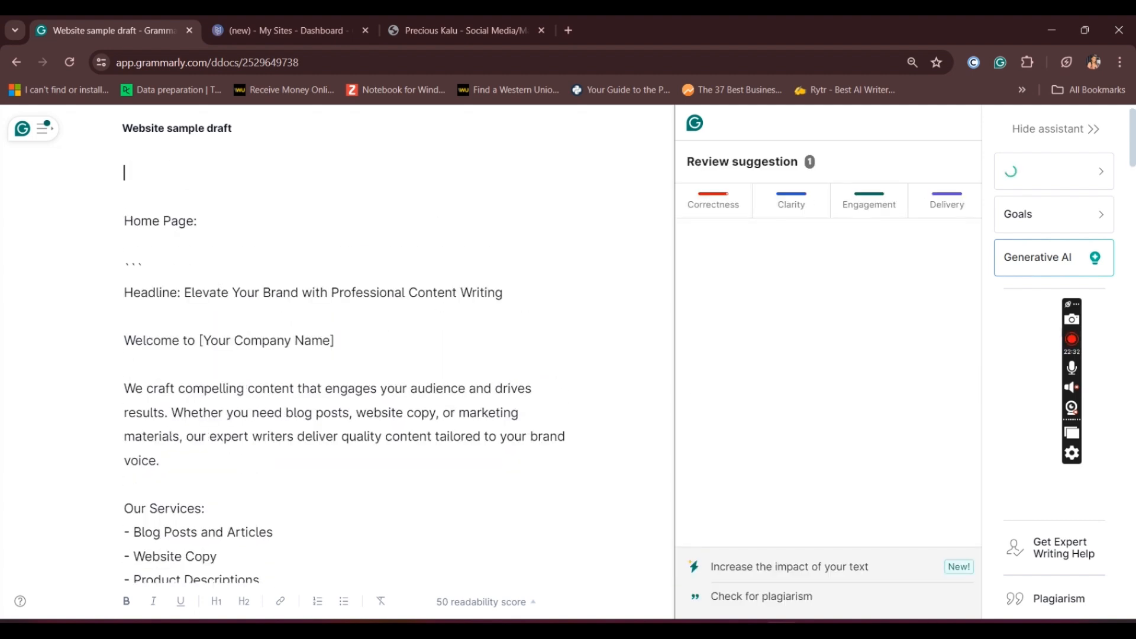
{"action": "scroll", "coordinate": [269, 348], "scroll_direction": "down", "scroll_amount": 2}
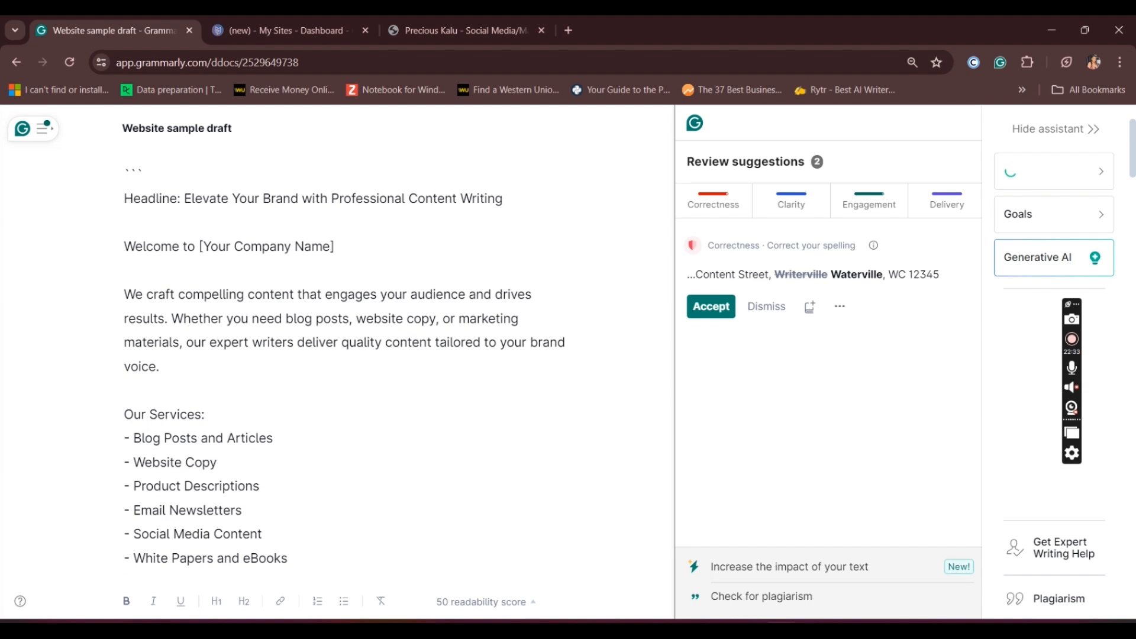
{"action": "scroll", "coordinate": [302, 268], "scroll_direction": "up", "scroll_amount": 1}
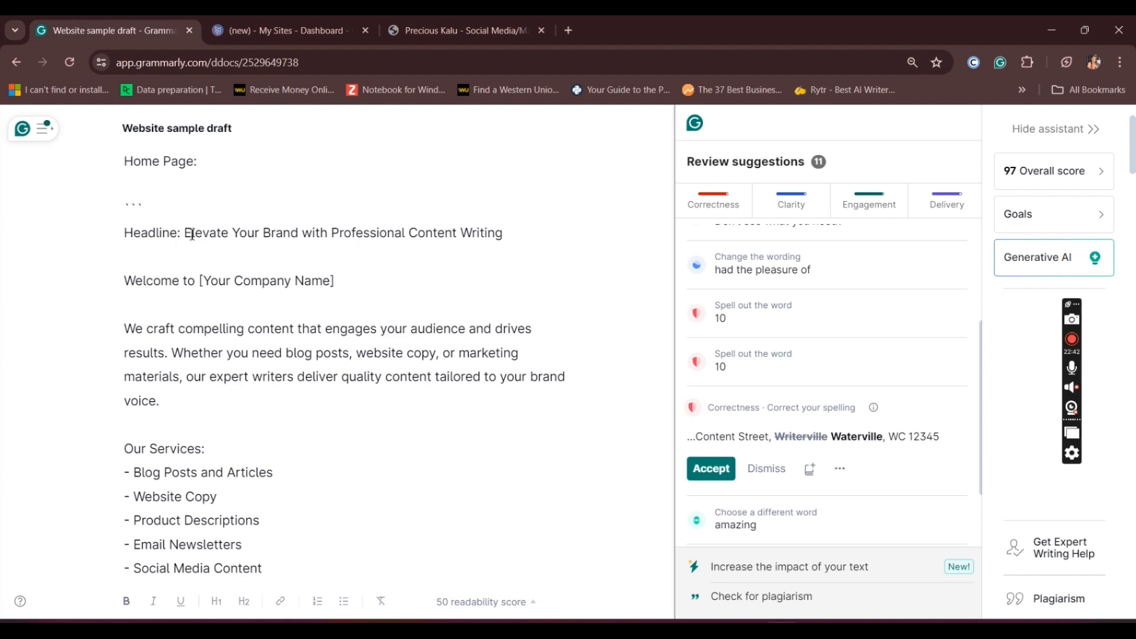
Select the whole 'We craft compelling content' paragraph
{"action": "left_click_drag", "start_coordinate": [187, 234], "coordinate": [477, 235]}
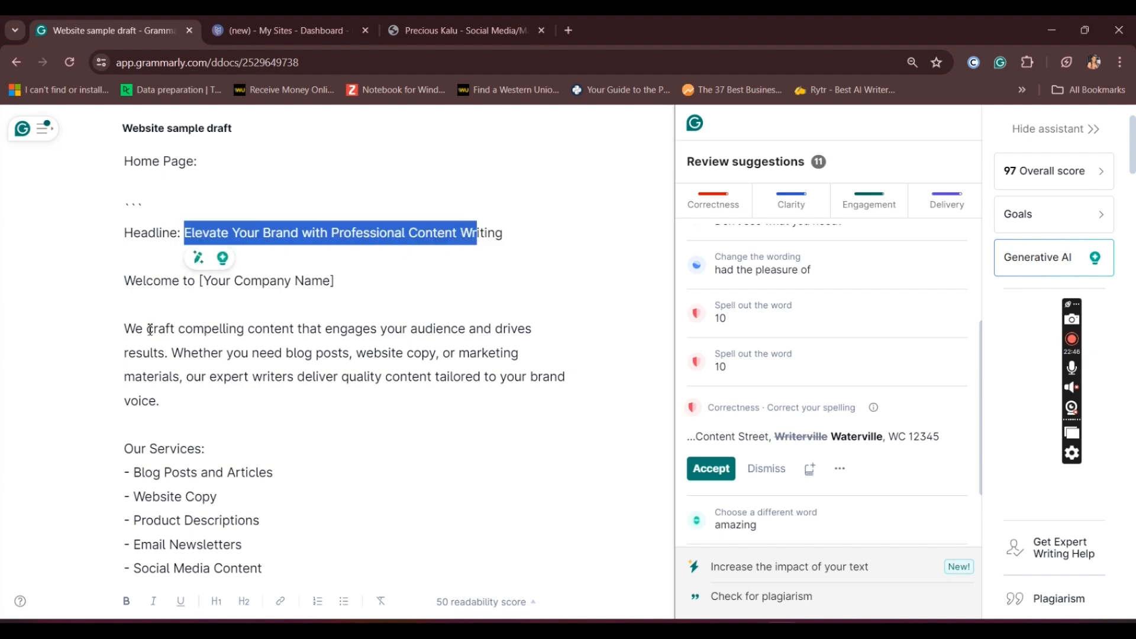
{"action": "left_click", "coordinate": [126, 329]}
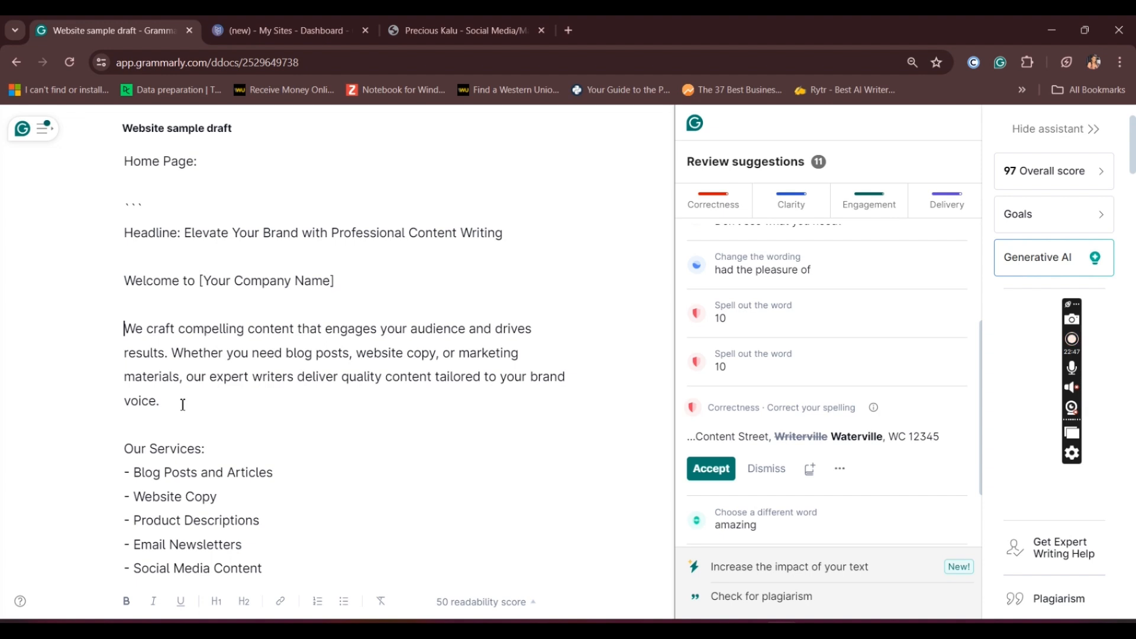
{"action": "left_click", "coordinate": [183, 404], "text": "shift"}
{"action": "key", "text": "ctrl+c"}
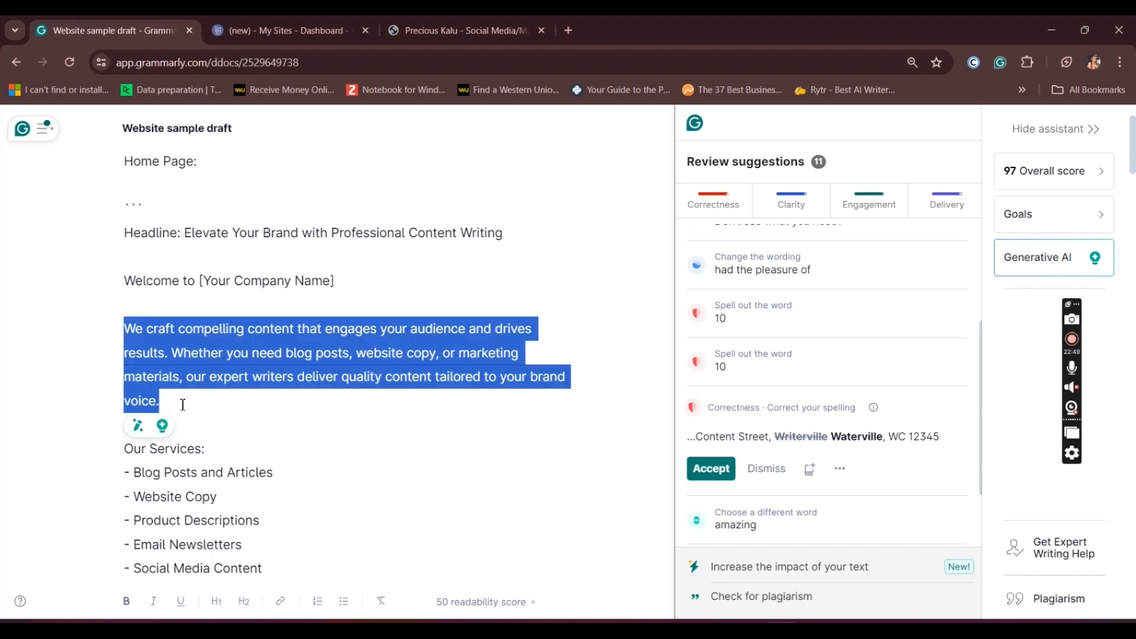
Replace the placeholder 'Text' with the pasted 'We craft compelling content' paragraph
{"action": "left_click", "coordinate": [291, 20]}
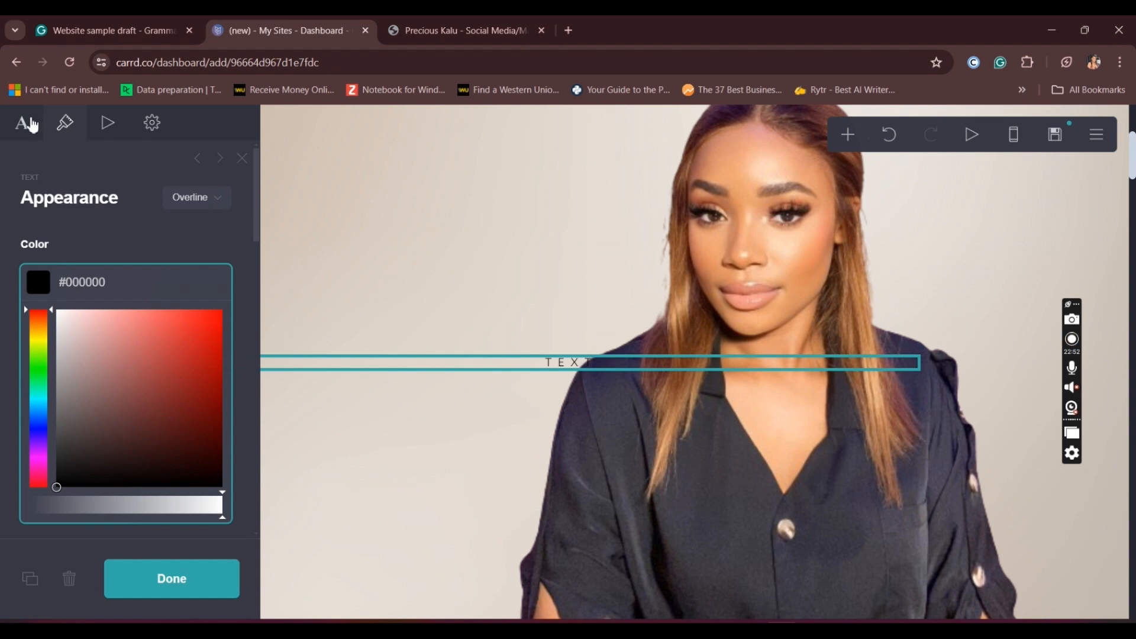
{"action": "left_click", "coordinate": [33, 125]}
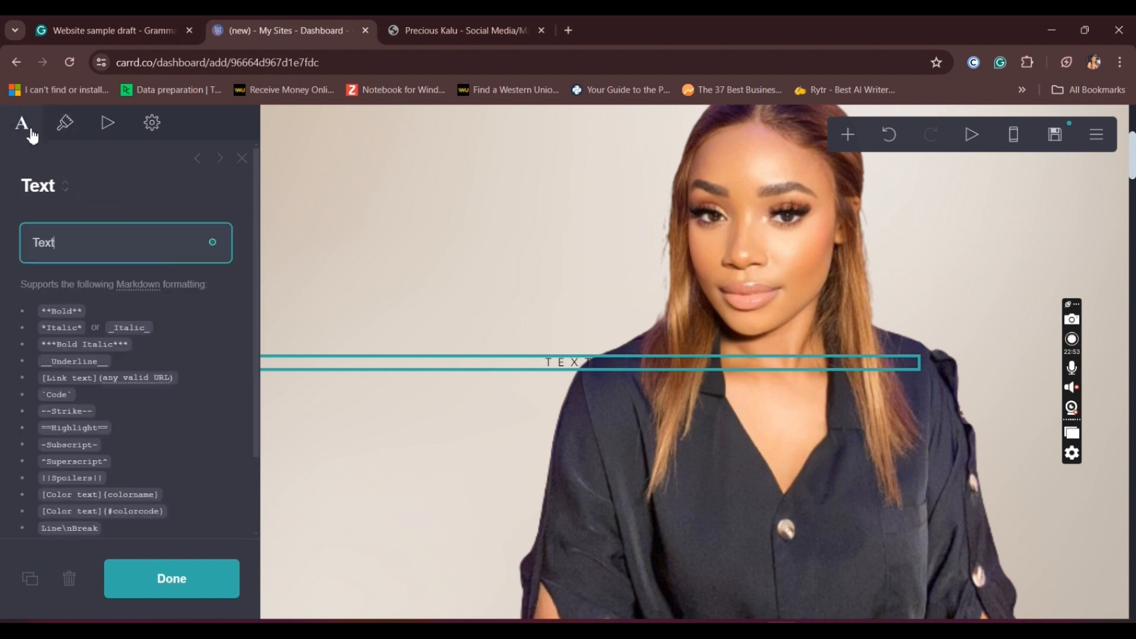
{"action": "left_click_drag", "start_coordinate": [56, 246], "coordinate": [22, 255]}
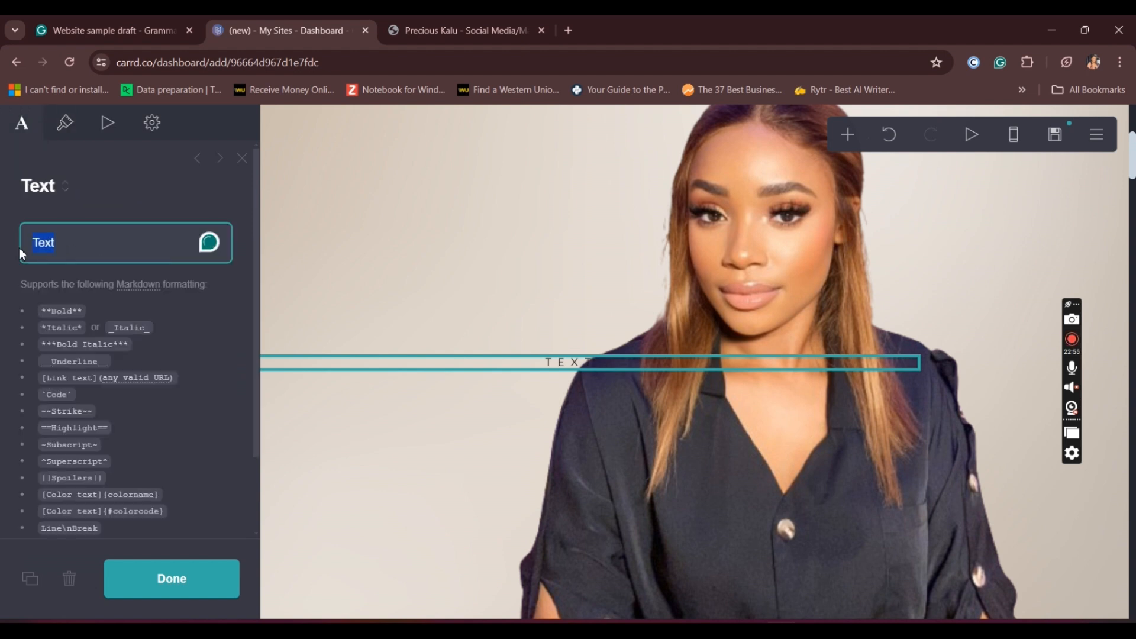
{"action": "key", "text": "BackSpace"}
{"action": "key", "text": "ctrl+v"}
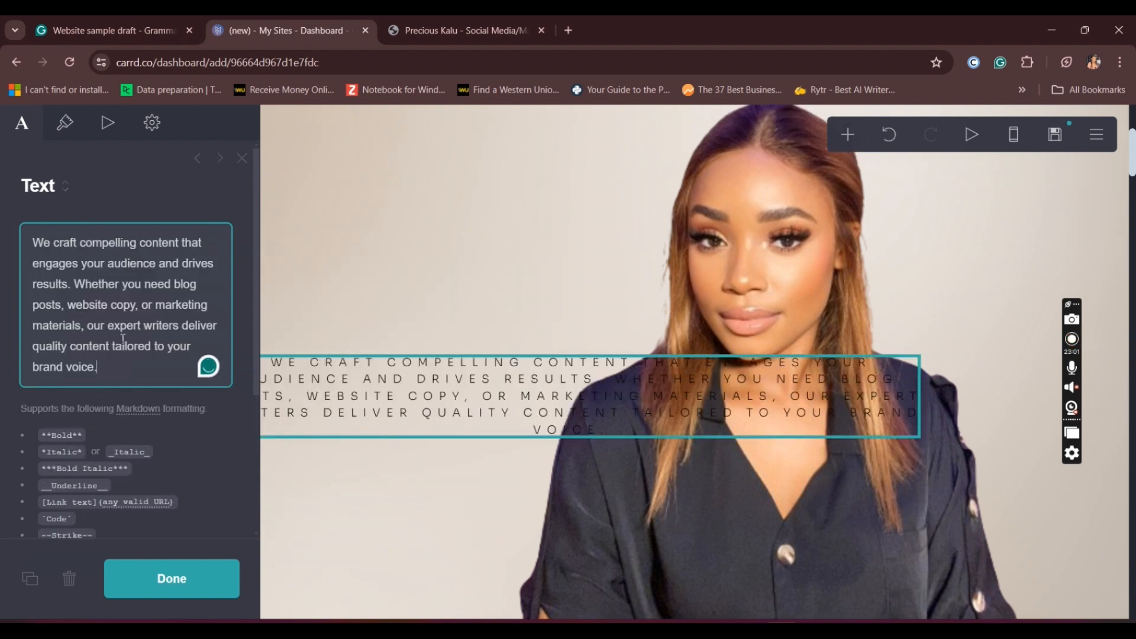
Reduce the paragraph's letter spacing to 0
{"action": "left_click", "coordinate": [66, 124]}
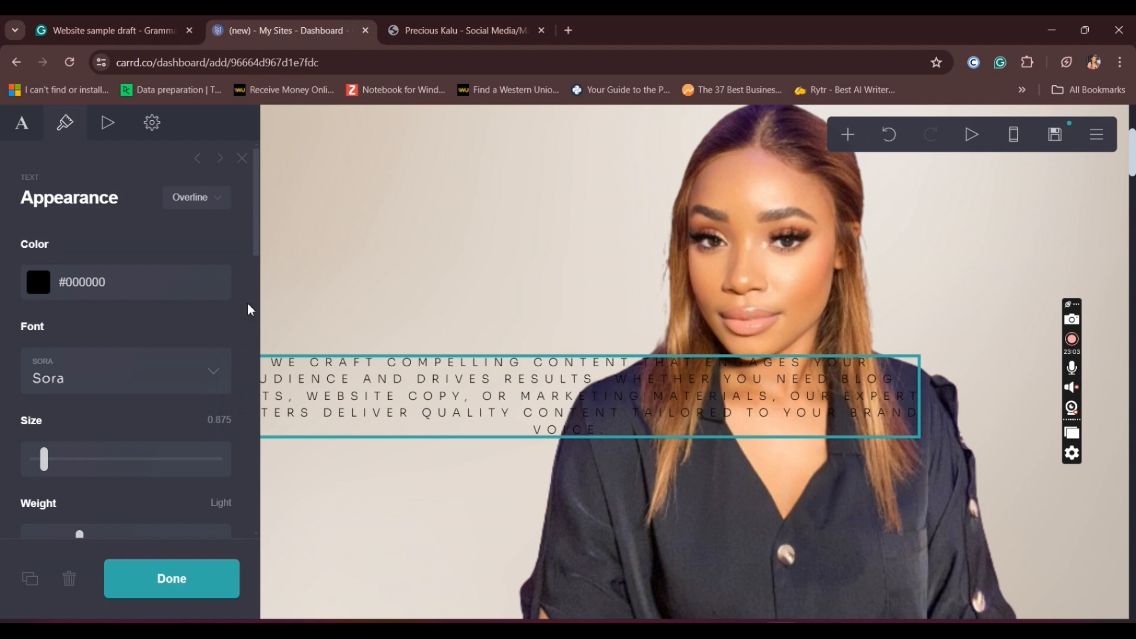
{"action": "left_click_drag", "start_coordinate": [257, 227], "coordinate": [264, 307]}
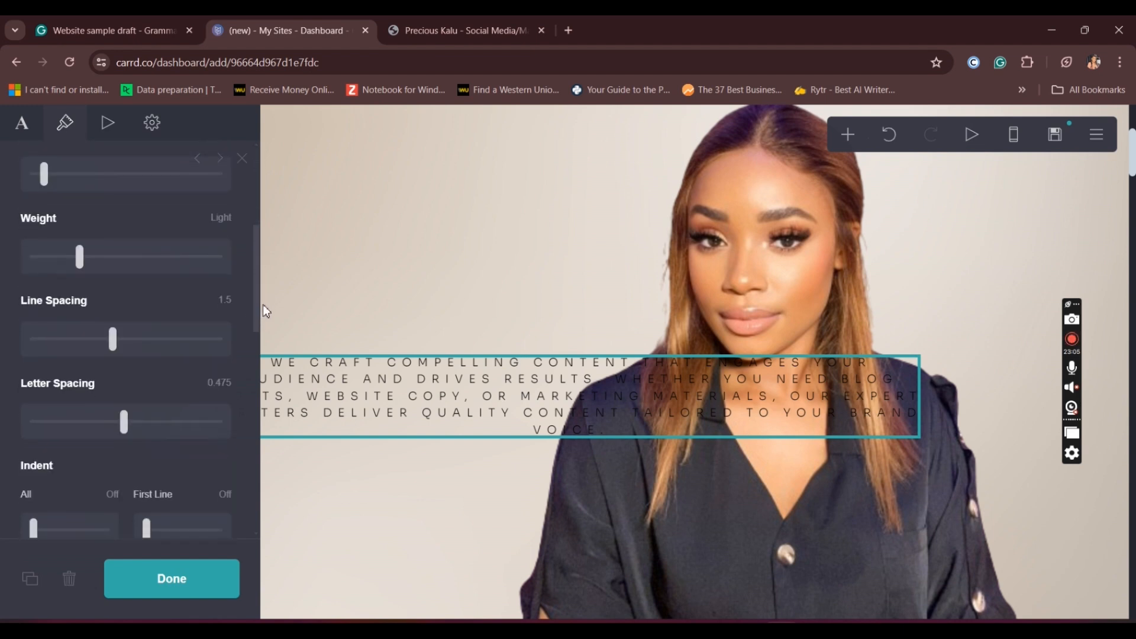
{"action": "left_click", "coordinate": [116, 431]}
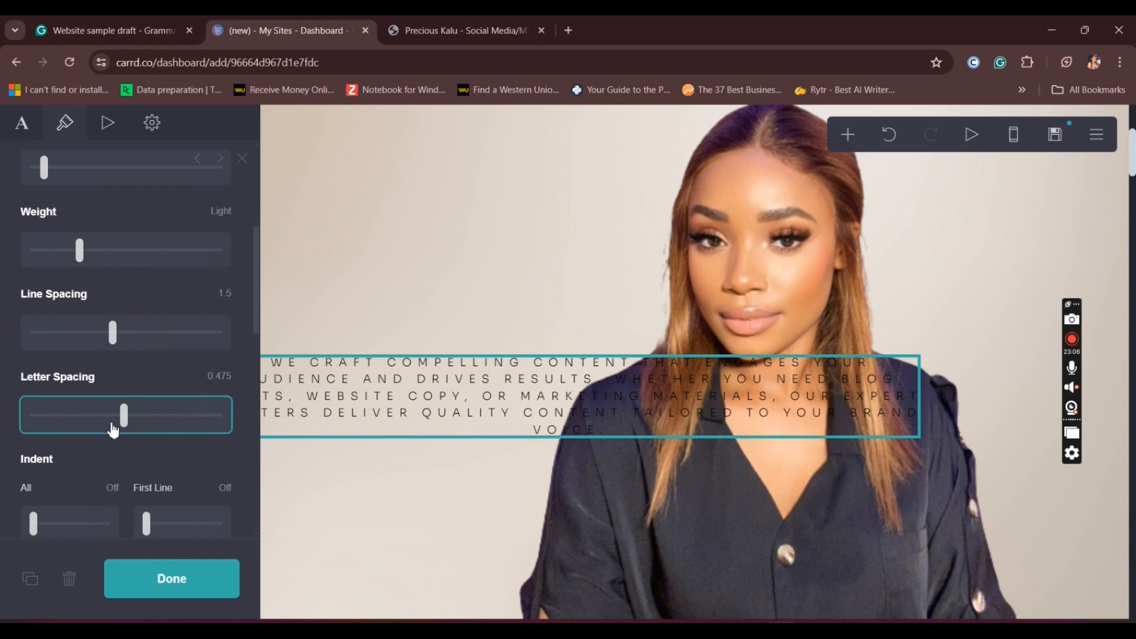
{"action": "mouse_move", "coordinate": [71, 426]}
{"action": "left_mouse_down"}
{"action": "mouse_move", "coordinate": [102, 421]}
{"action": "mouse_move", "coordinate": [84, 423]}
{"action": "left_mouse_up"}
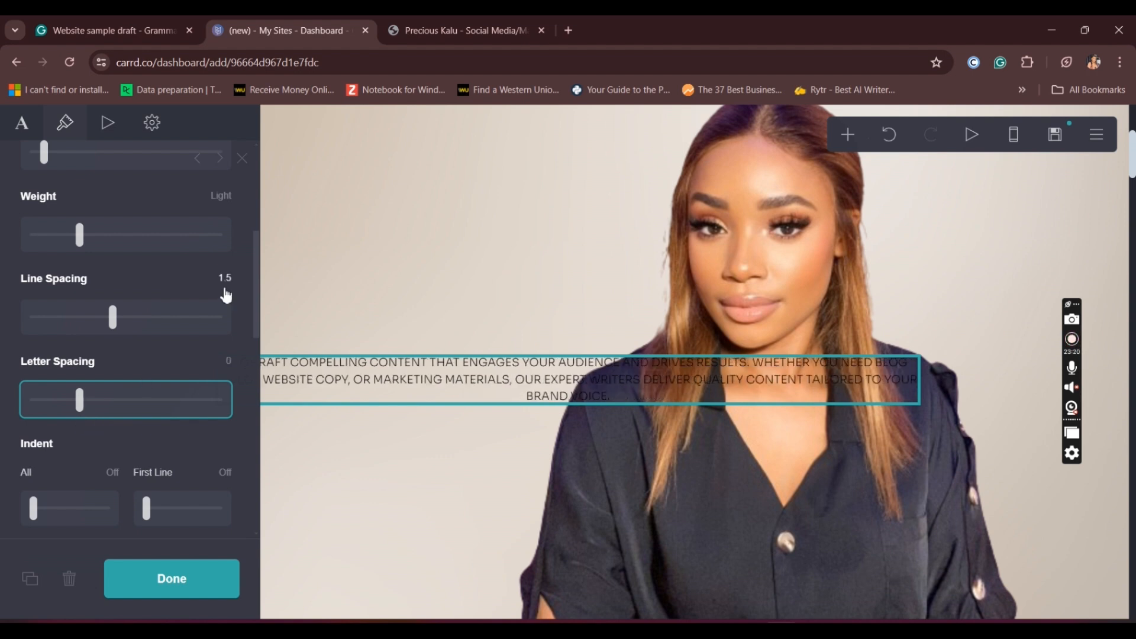
{"action": "left_click_drag", "start_coordinate": [254, 303], "coordinate": [258, 401]}
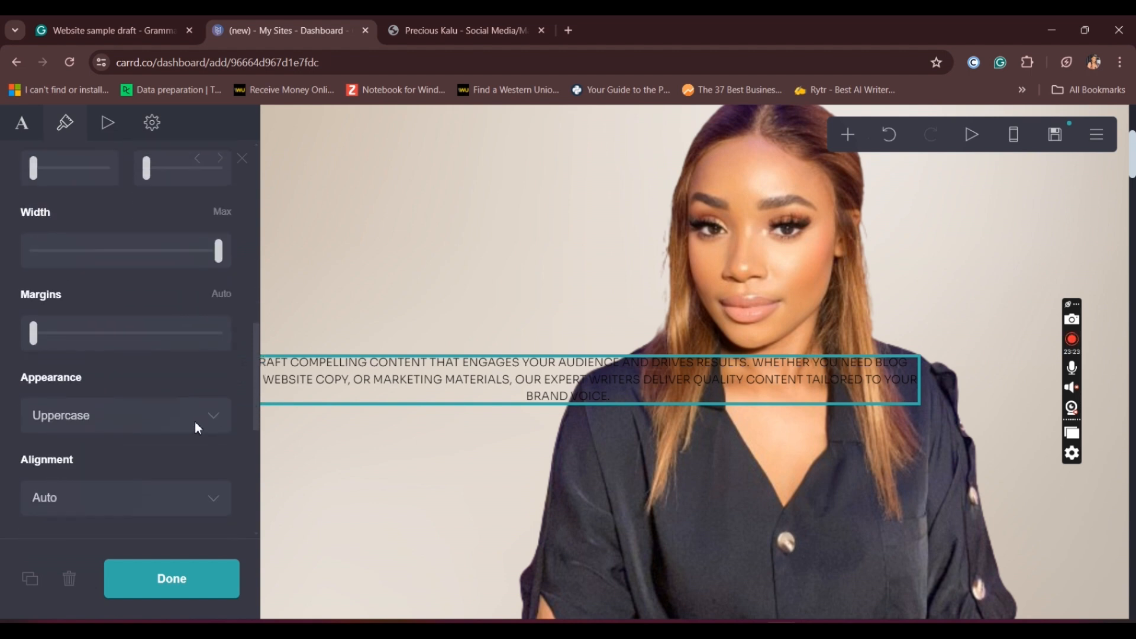
Change the paragraph from Uppercase to Normal case and set its alignment to Left
{"action": "left_click", "coordinate": [216, 414]}
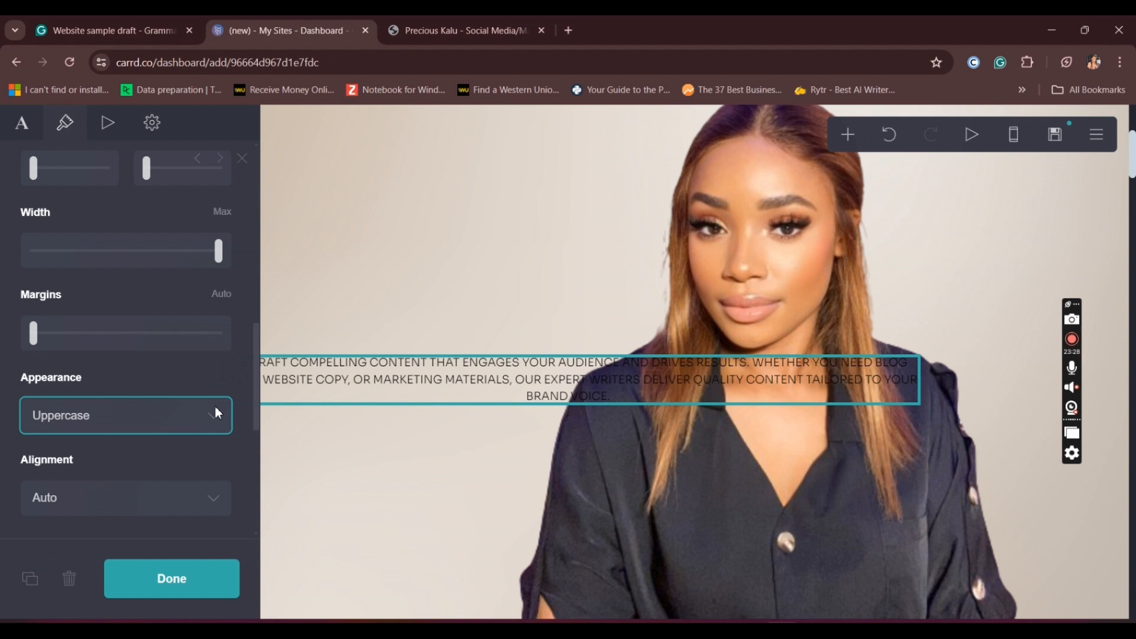
{"action": "left_click", "coordinate": [215, 409]}
{"action": "left_click", "coordinate": [69, 442]}
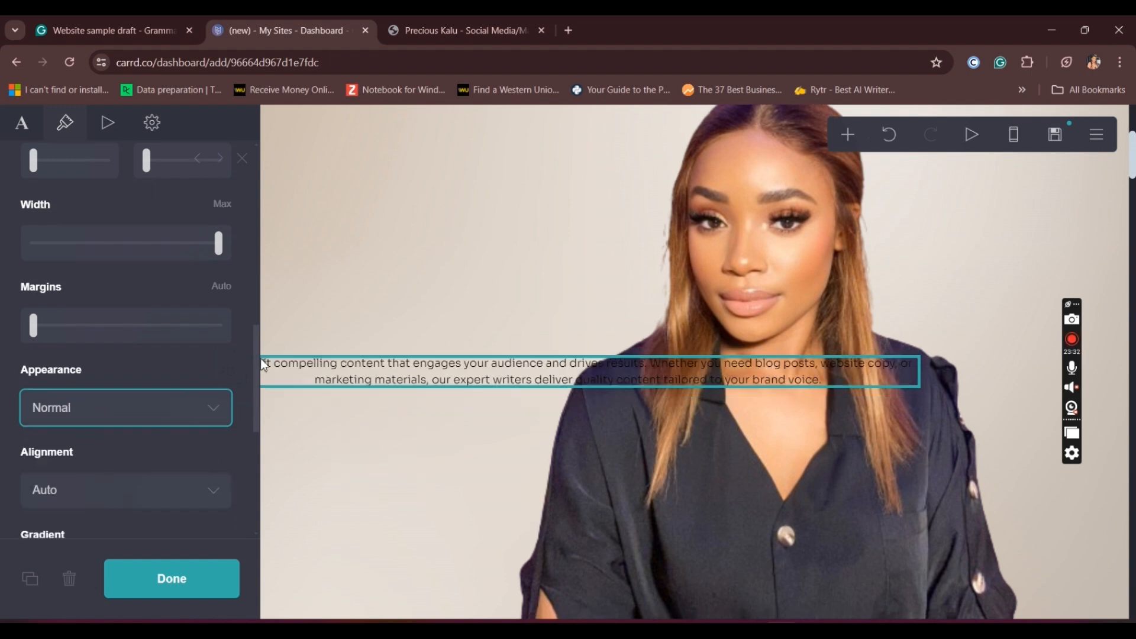
{"action": "left_click_drag", "start_coordinate": [258, 366], "coordinate": [254, 393]}
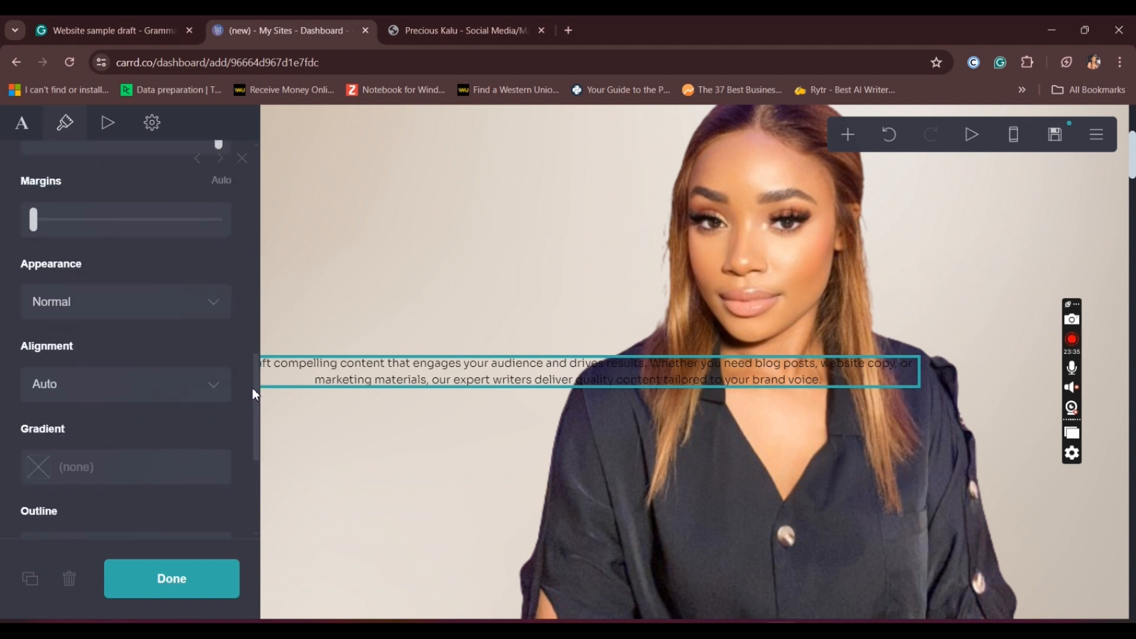
{"action": "left_click", "coordinate": [194, 385]}
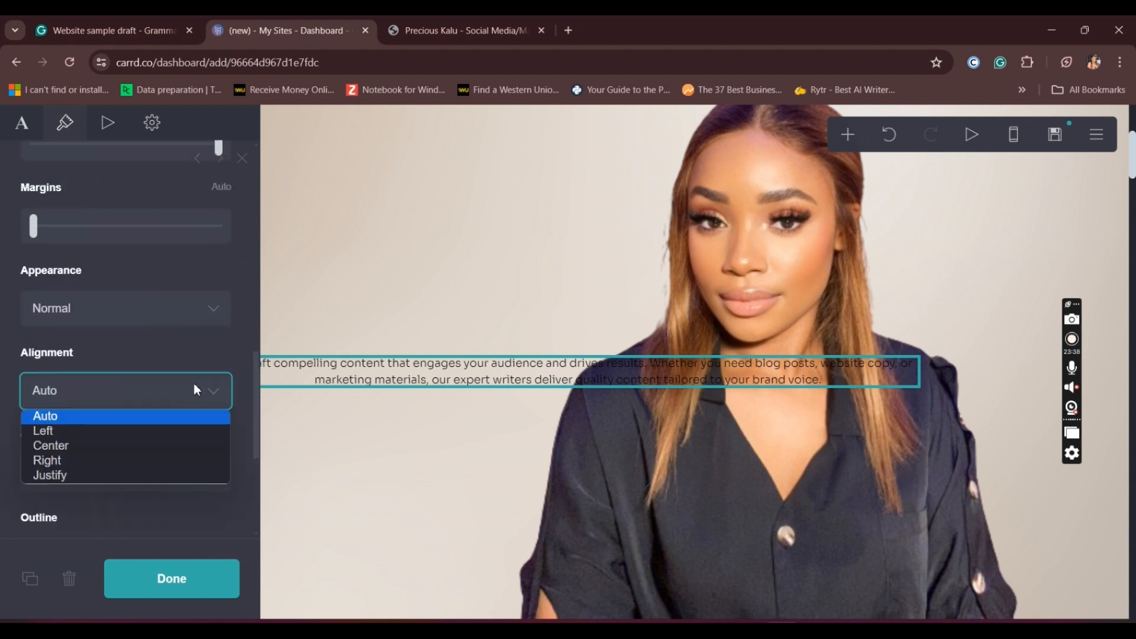
{"action": "left_click", "coordinate": [52, 436]}
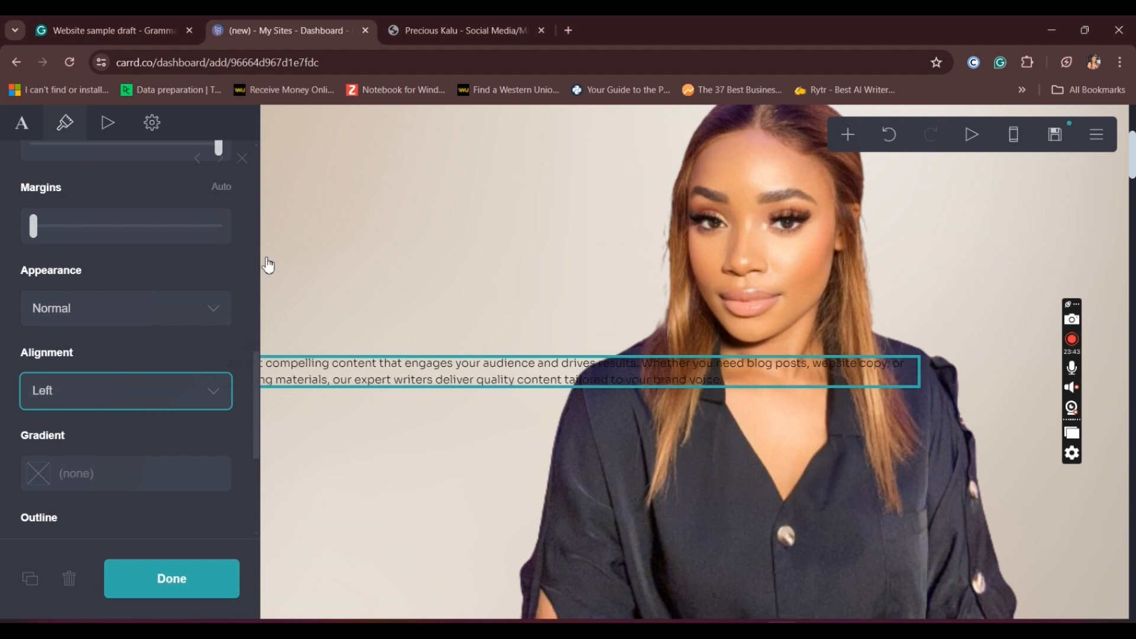
{"action": "left_click", "coordinate": [257, 382]}
{"action": "left_click_drag", "start_coordinate": [257, 381], "coordinate": [157, 355]}
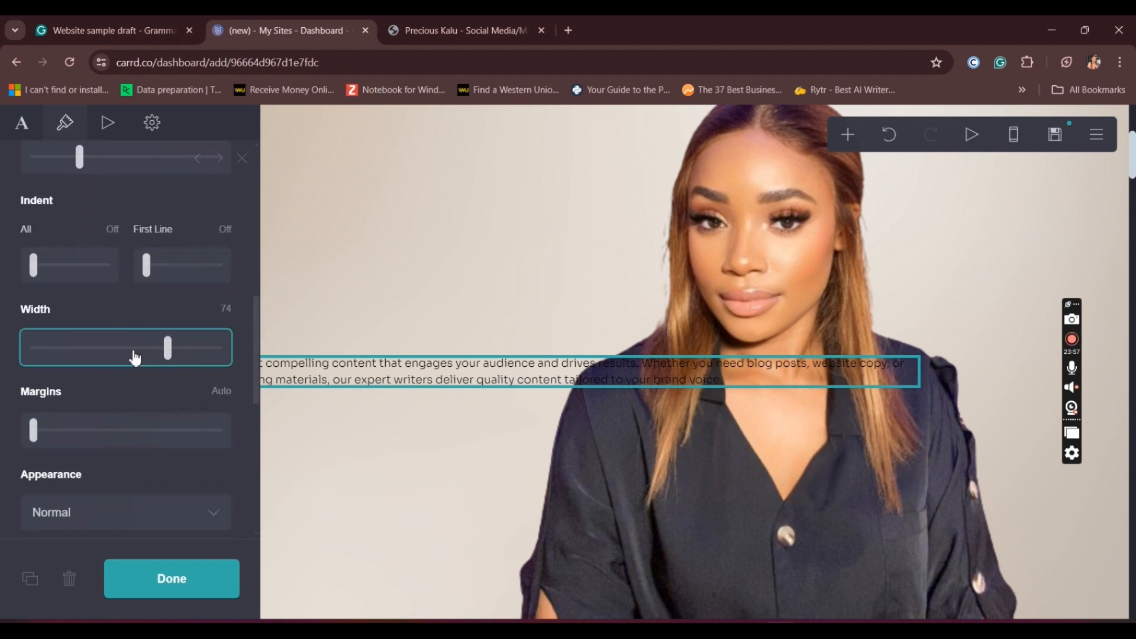
Narrow the paragraph's width to 25.5 so it wraps into shorter lines
{"action": "left_click", "coordinate": [124, 353]}
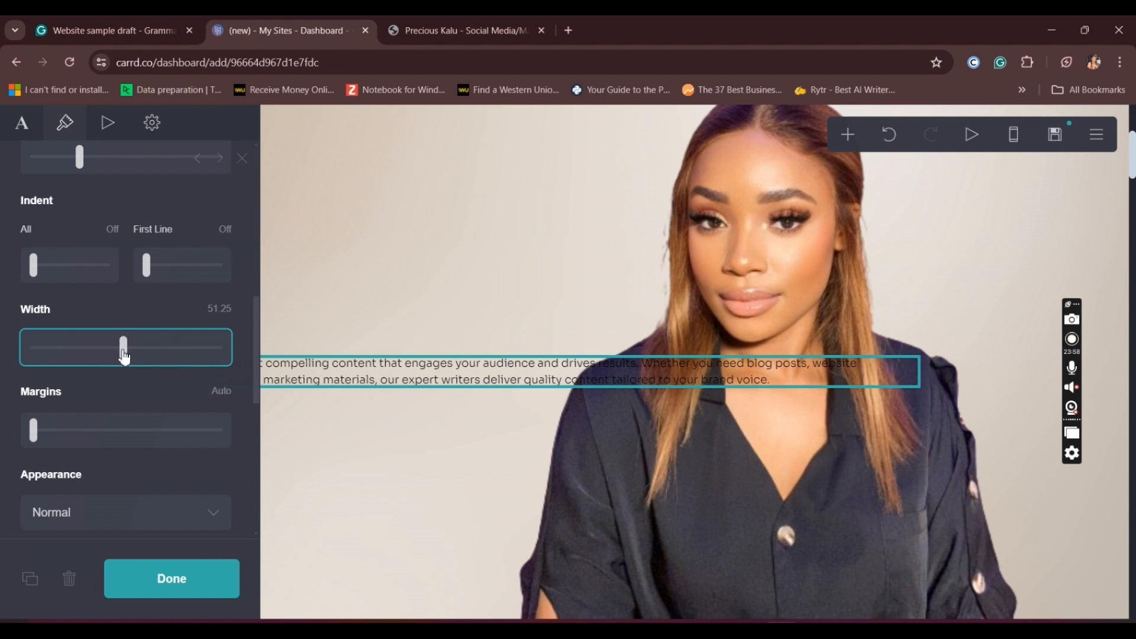
{"action": "left_click_drag", "start_coordinate": [123, 353], "coordinate": [94, 355]}
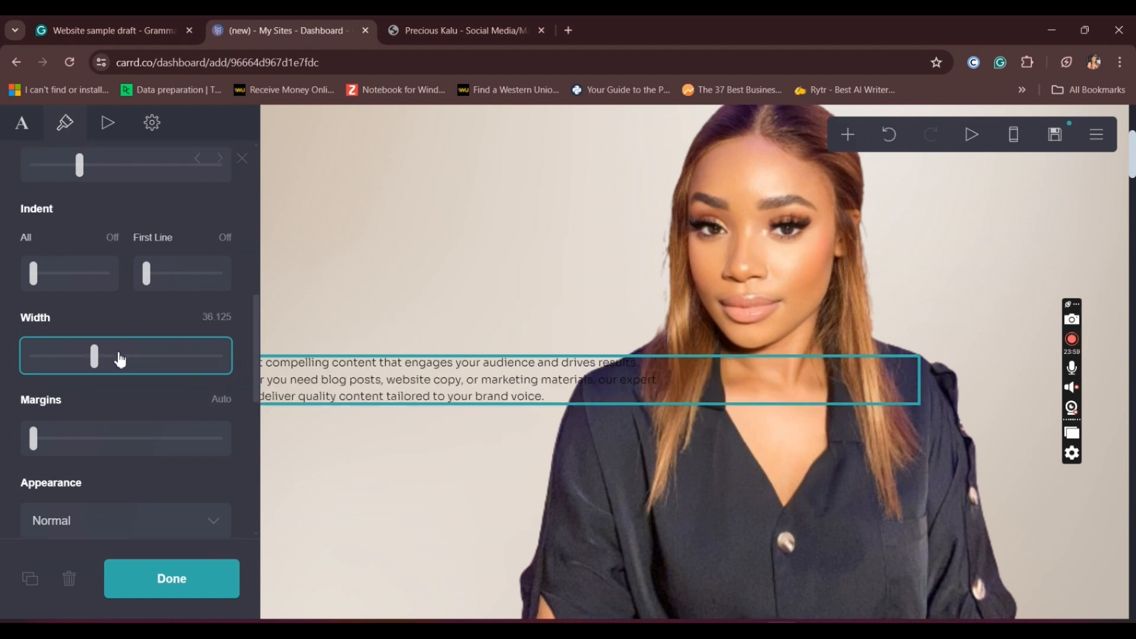
{"action": "left_click", "coordinate": [47, 363]}
{"action": "left_click_drag", "start_coordinate": [52, 364], "coordinate": [76, 373]}
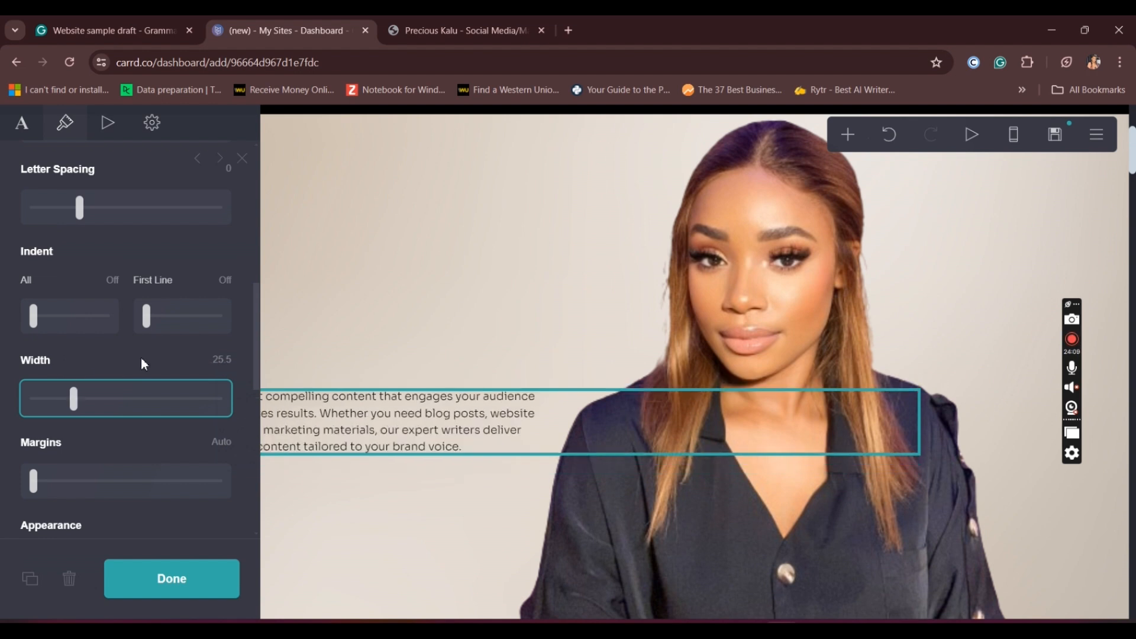
Keep the Sora font and set the paragraph's style to (none)
{"action": "left_click_drag", "start_coordinate": [255, 286], "coordinate": [259, 251]}
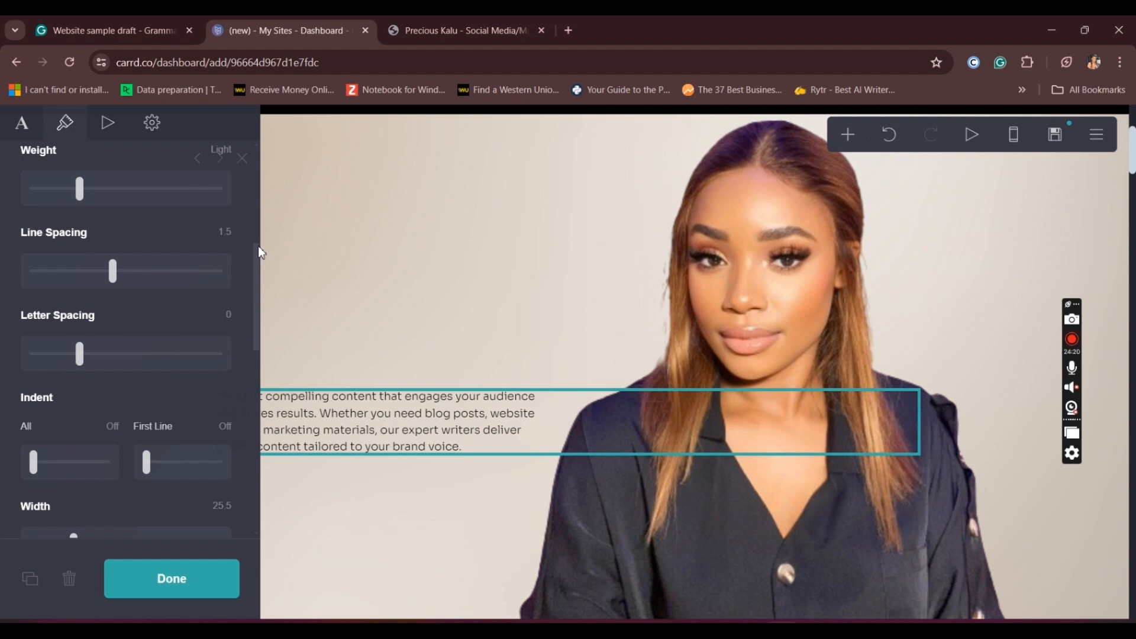
{"action": "left_click_drag", "start_coordinate": [258, 246], "coordinate": [265, 203]}
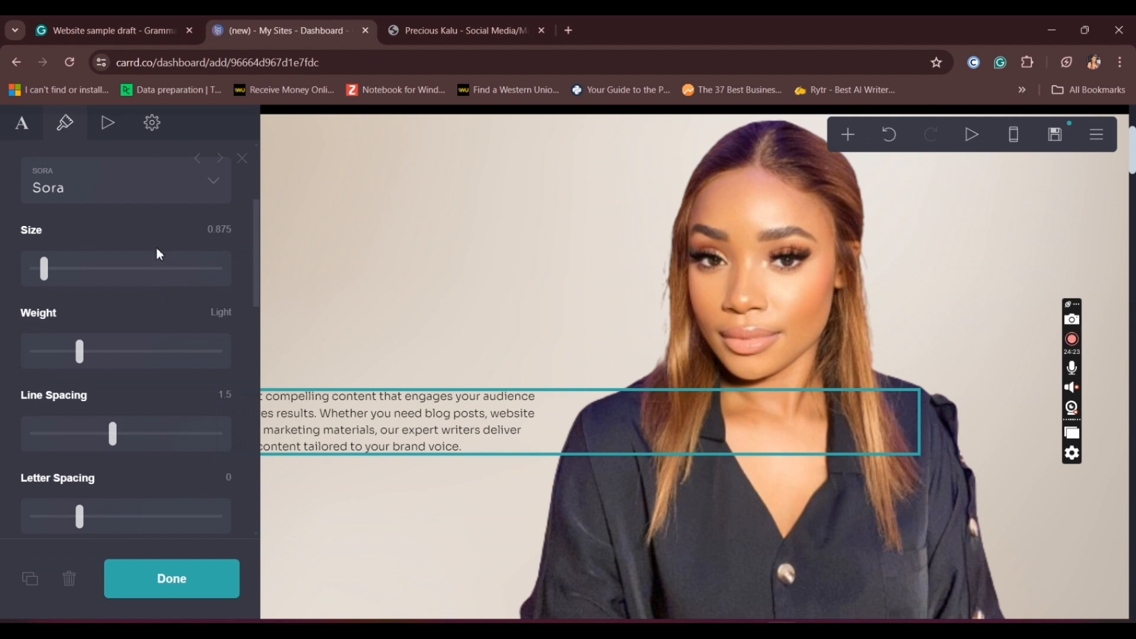
{"action": "left_click", "coordinate": [138, 194]}
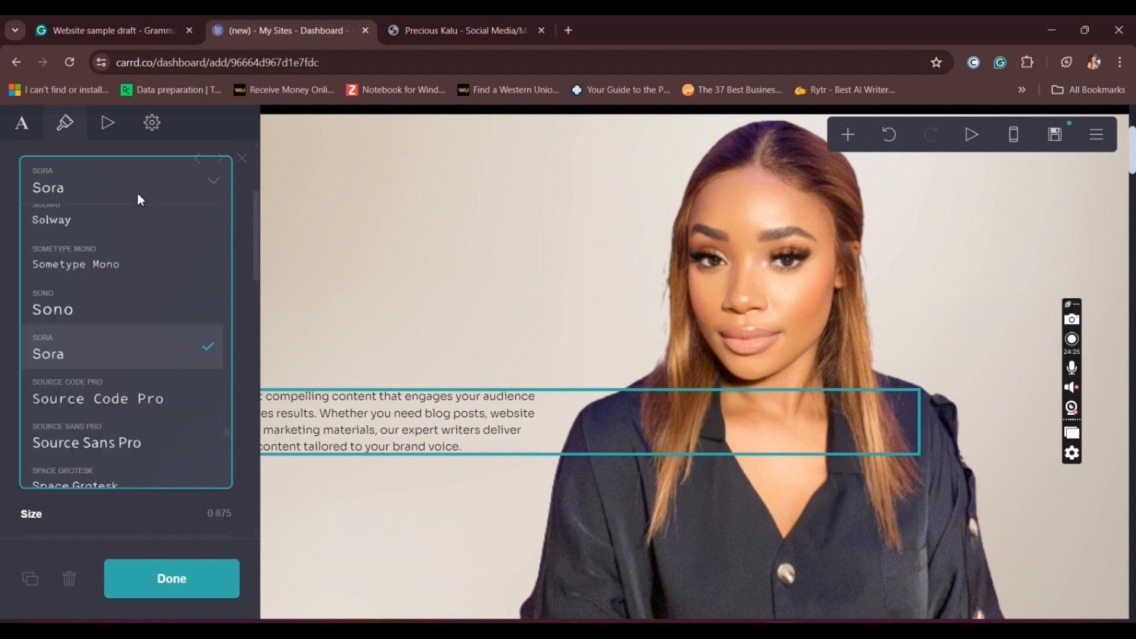
{"action": "left_click", "coordinate": [74, 355]}
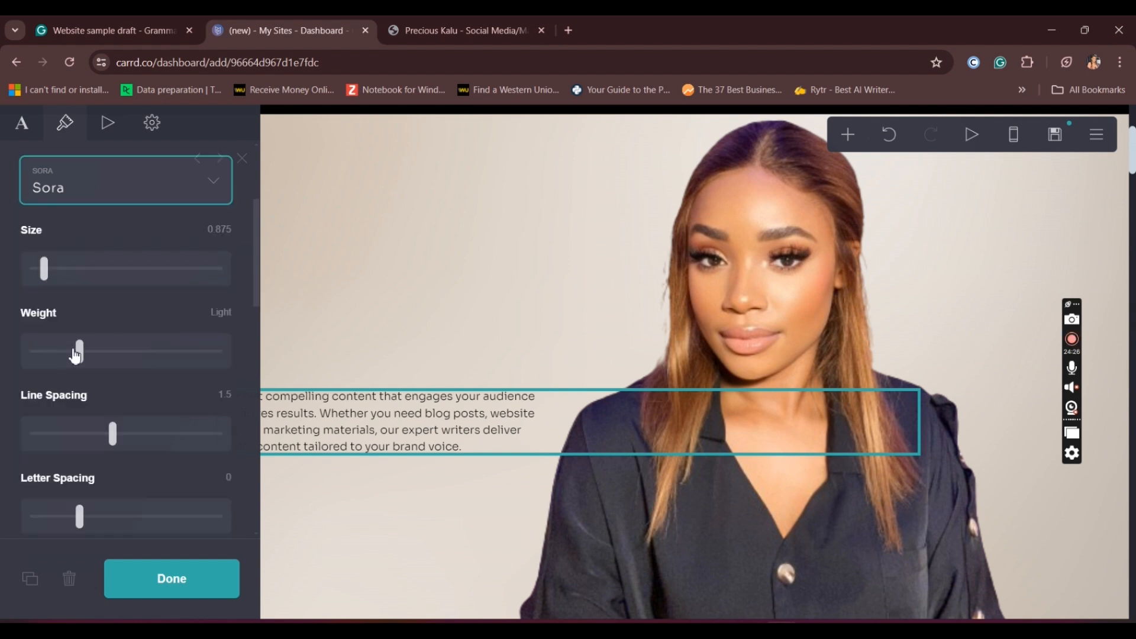
{"action": "scroll", "coordinate": [256, 283], "scroll_direction": "up", "scroll_amount": 4}
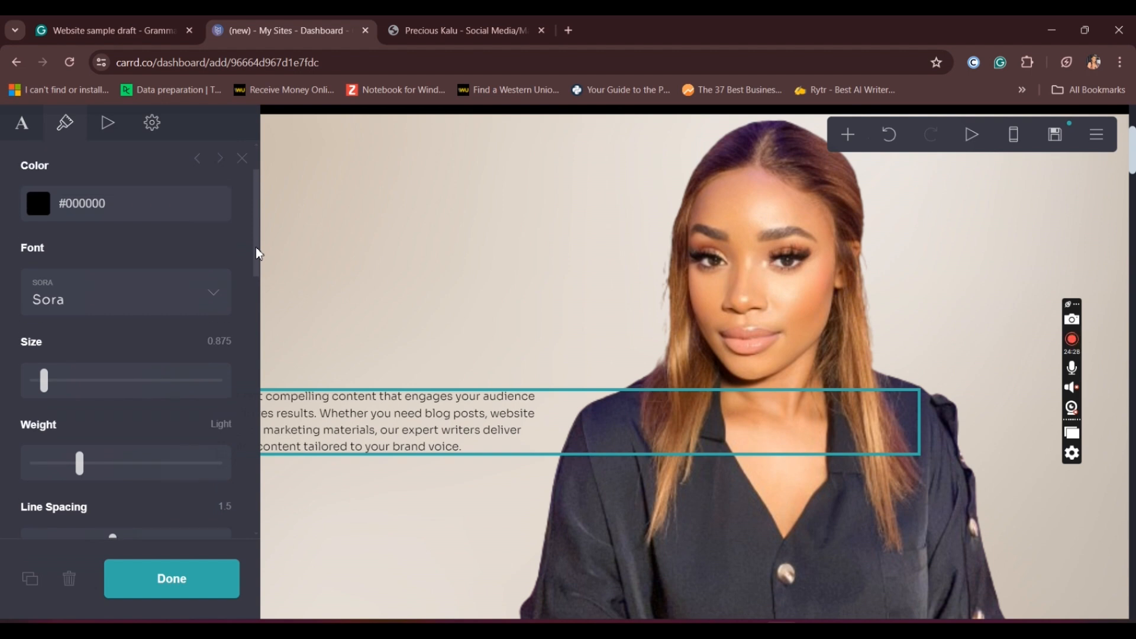
{"action": "scroll", "coordinate": [253, 237], "scroll_direction": "down", "scroll_amount": 2}
{"action": "scroll", "coordinate": [253, 223], "scroll_direction": "up", "scroll_amount": 2}
{"action": "left_click", "coordinate": [209, 200]}
{"action": "left_click", "coordinate": [99, 256]}
Give the 'We craft' paragraph 2.25 line spacing, Medium weight and font size 1.125
{"action": "left_click", "coordinate": [210, 200]}
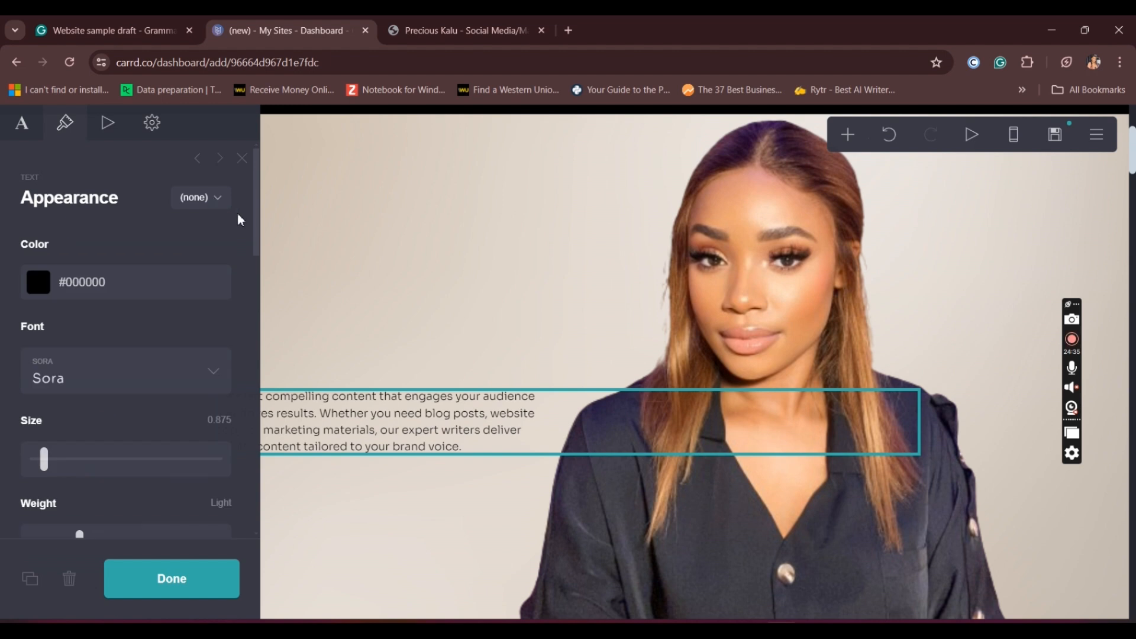
{"action": "left_click_drag", "start_coordinate": [257, 219], "coordinate": [265, 302]}
{"action": "left_click_drag", "start_coordinate": [112, 316], "coordinate": [190, 325]}
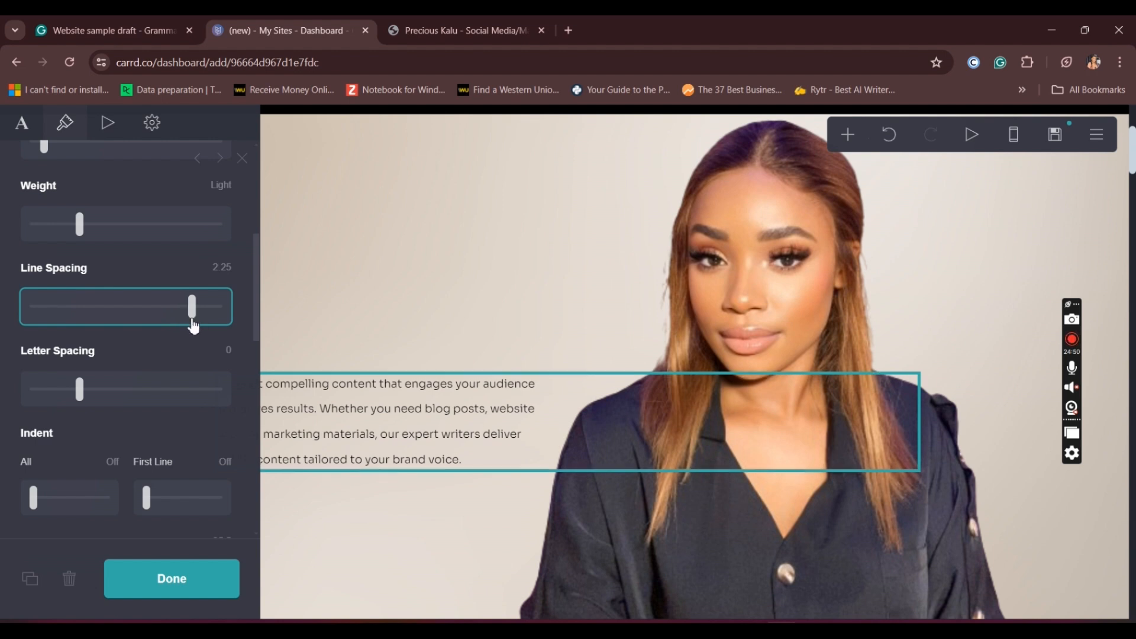
{"action": "left_click_drag", "start_coordinate": [79, 224], "coordinate": [122, 230]}
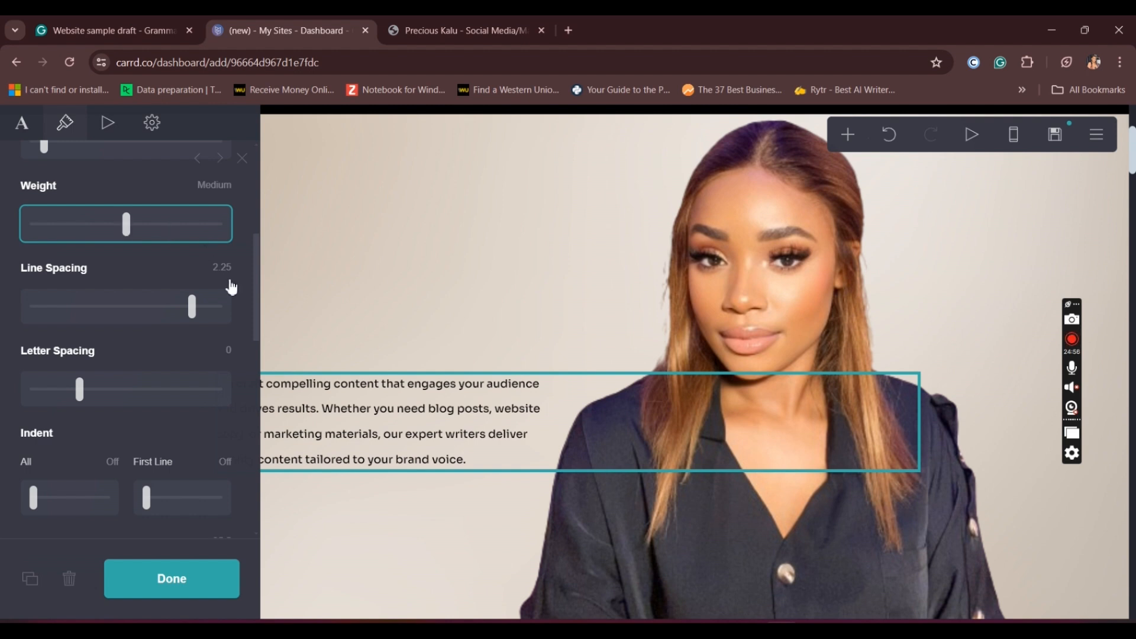
{"action": "left_click_drag", "start_coordinate": [259, 318], "coordinate": [257, 266]}
{"action": "left_click_drag", "start_coordinate": [44, 332], "coordinate": [57, 339]}
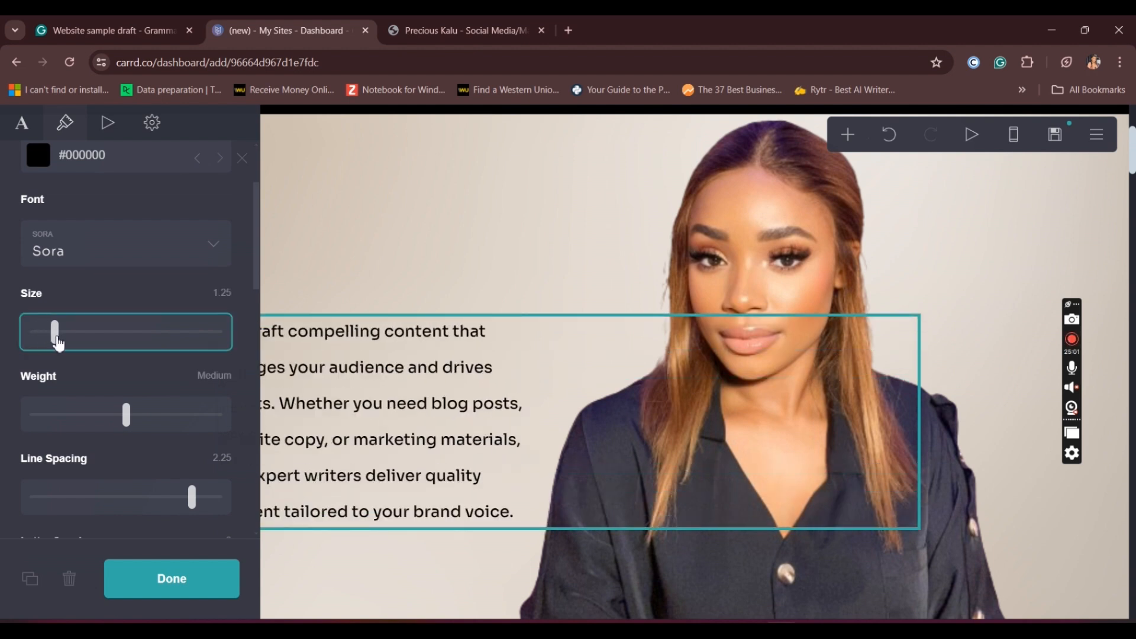
{"action": "left_click_drag", "start_coordinate": [58, 342], "coordinate": [51, 341]}
{"action": "left_click", "coordinate": [190, 579]}
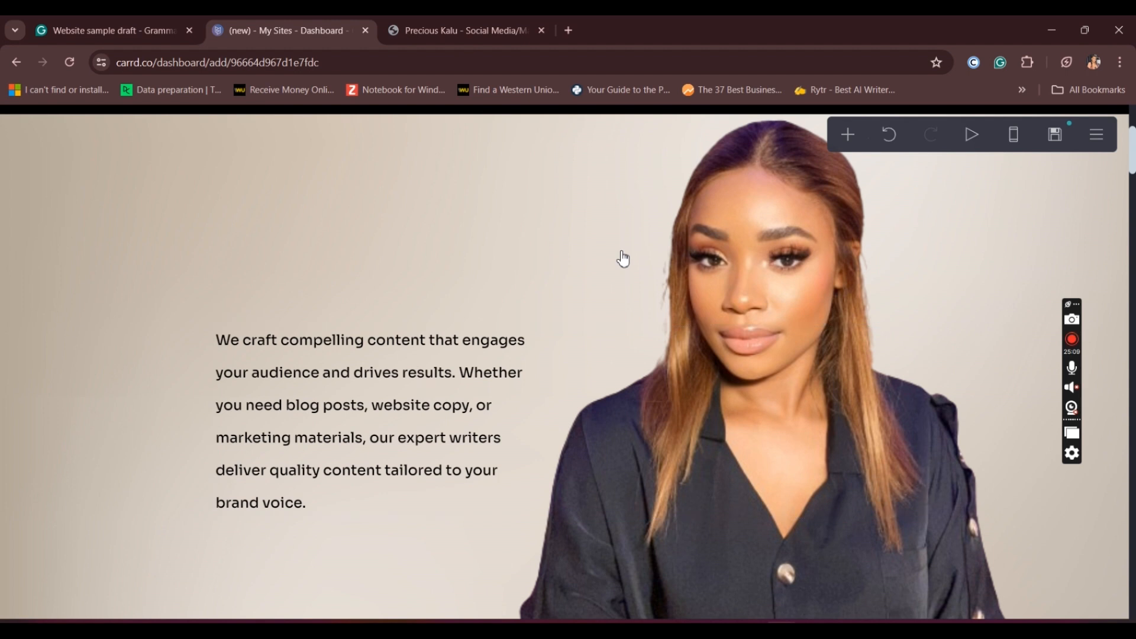
Switch the canvas to mobile view, toggle back to desktop, then return to mobile
{"action": "left_click", "coordinate": [1016, 140]}
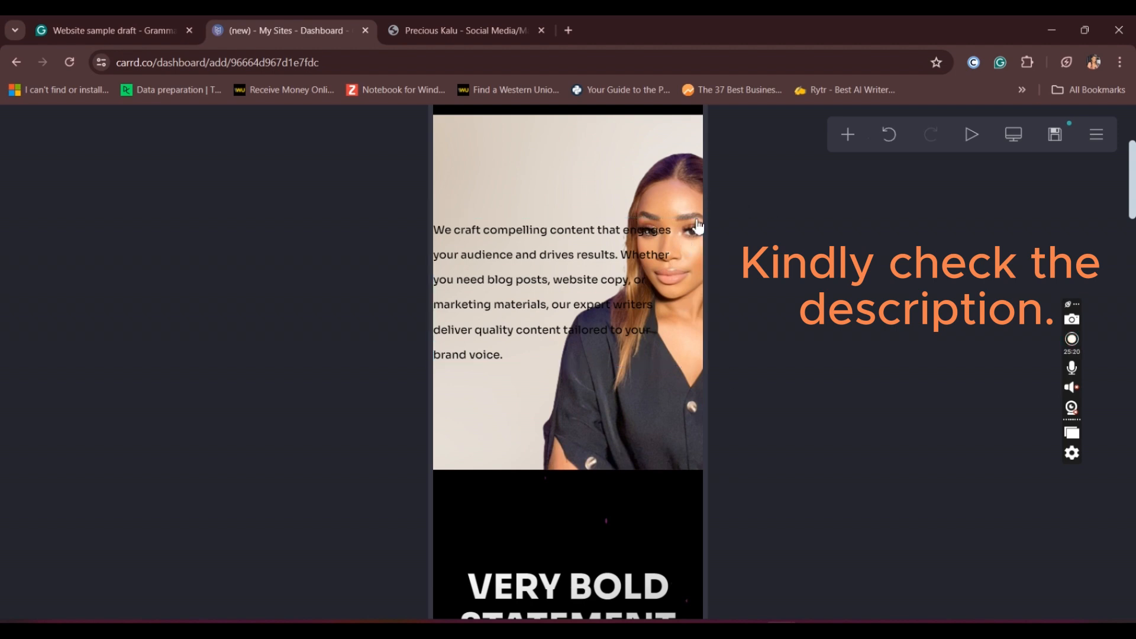
{"action": "left_click_drag", "start_coordinate": [1133, 213], "coordinate": [1134, 172]}
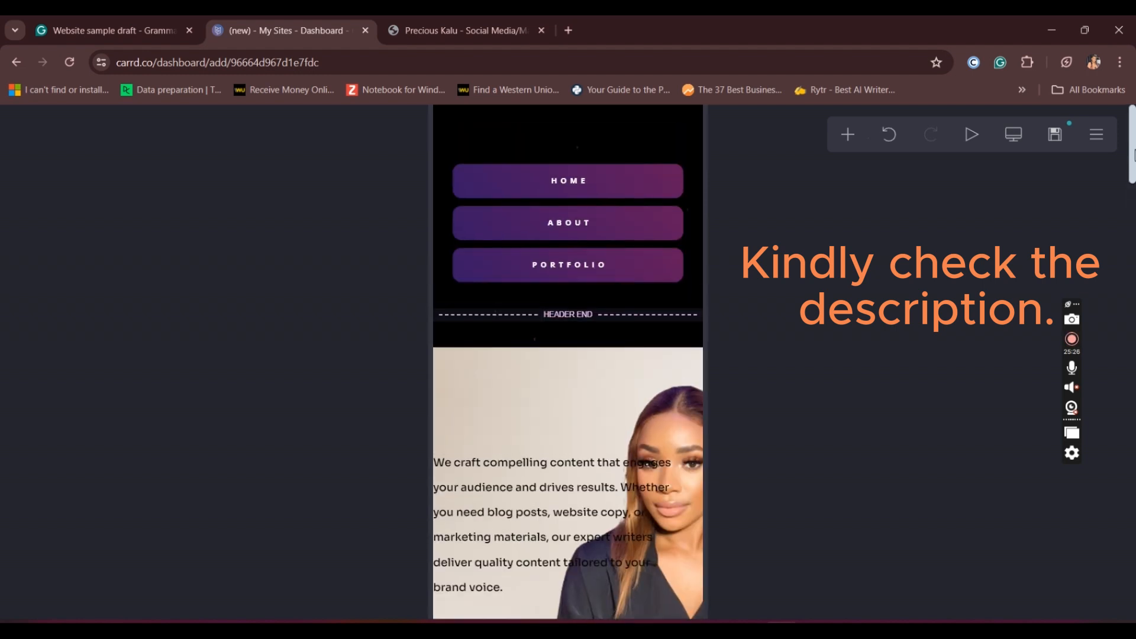
{"action": "left_click", "coordinate": [1015, 135]}
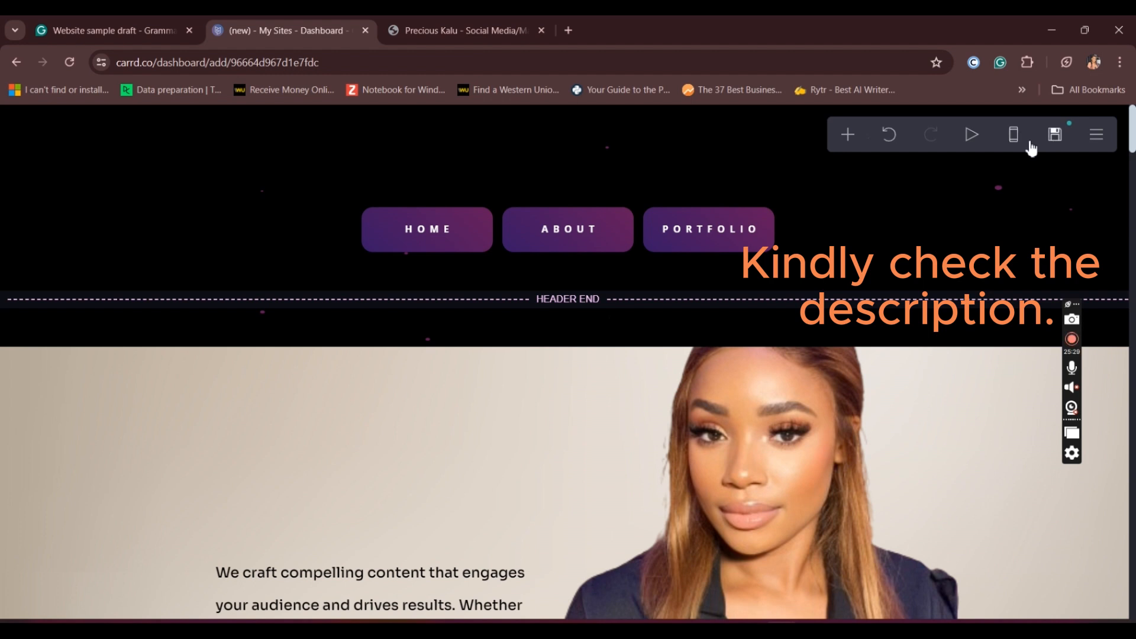
{"action": "left_click", "coordinate": [1015, 143]}
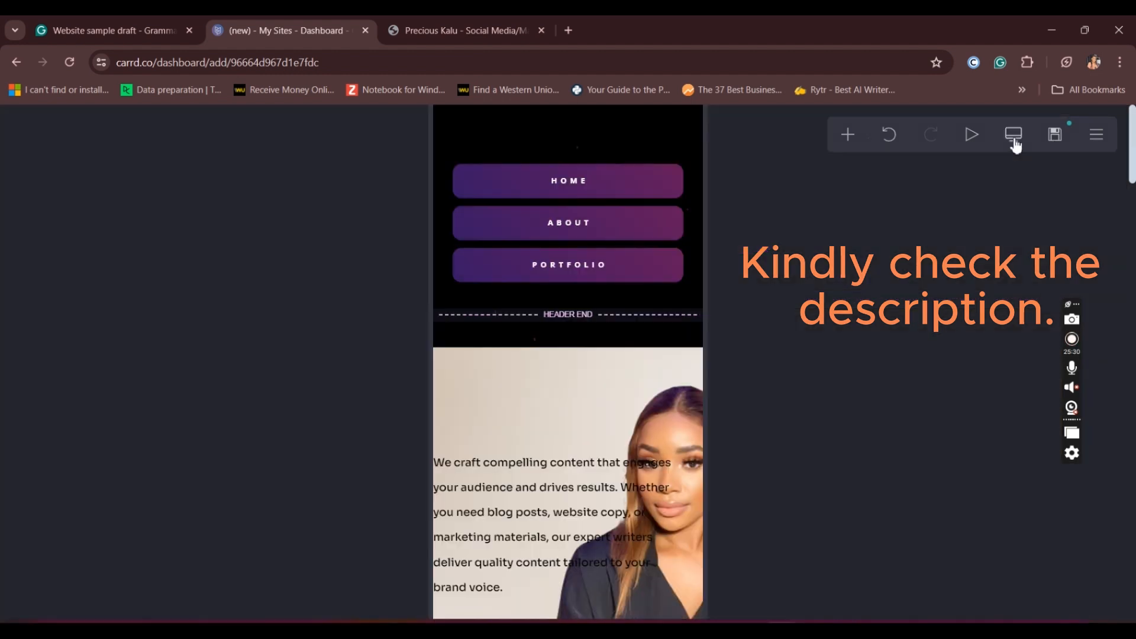
Set the HOME/ABOUT/PORTFOLIO buttons' Mobile option to Manual with Default layout instead of Stack
{"action": "left_click", "coordinate": [633, 216]}
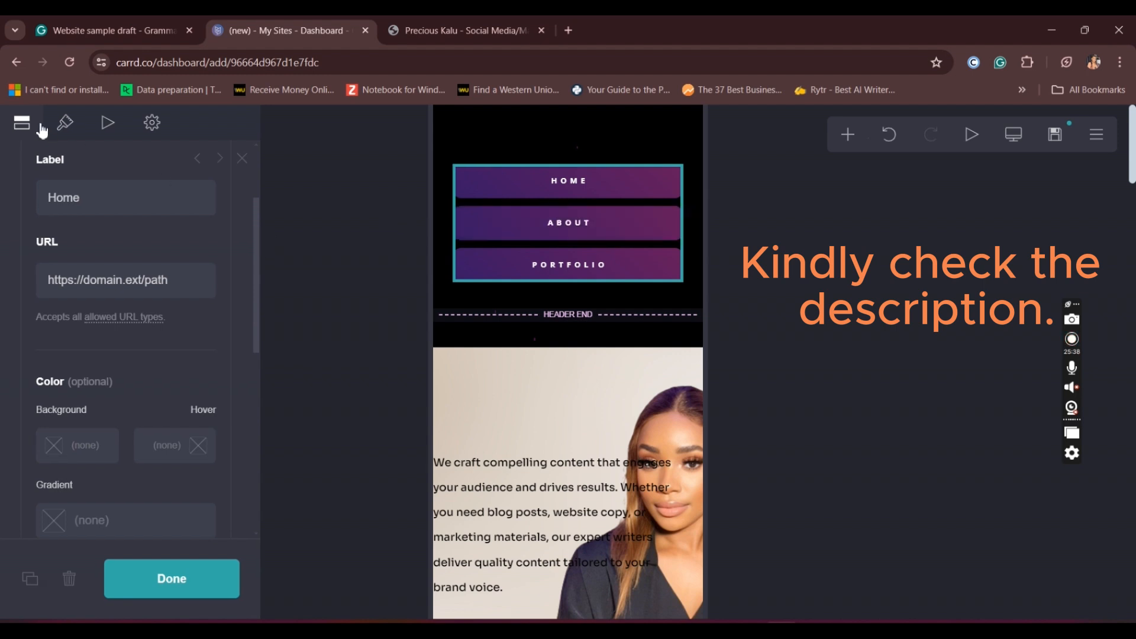
{"action": "left_click", "coordinate": [65, 124]}
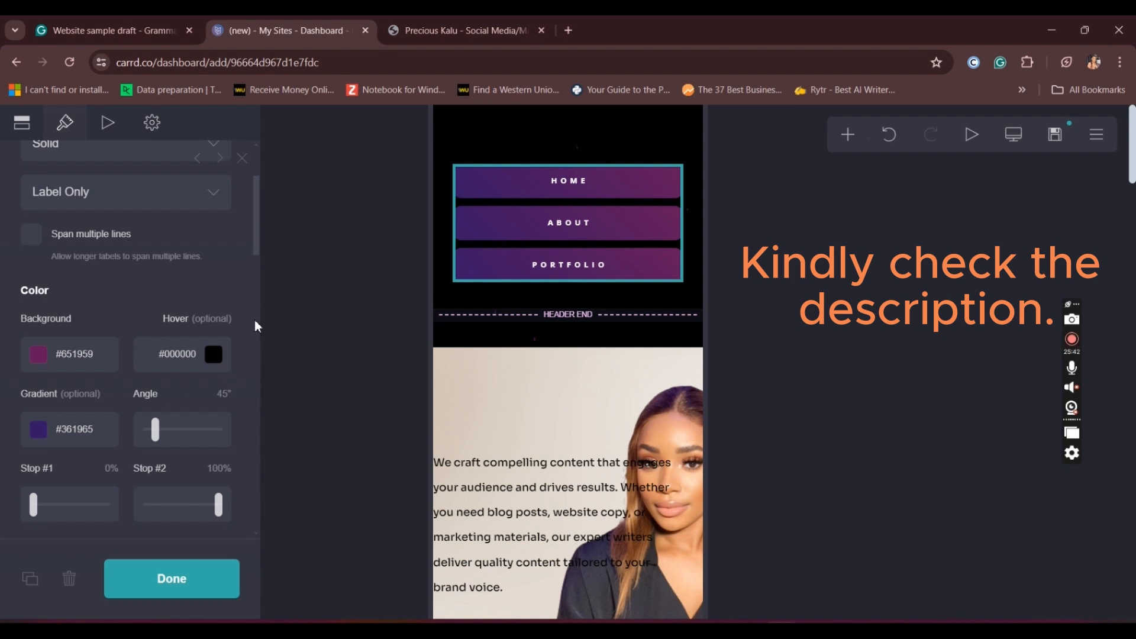
{"action": "scroll", "coordinate": [256, 315], "scroll_direction": "down", "scroll_amount": 6}
{"action": "left_click_drag", "start_coordinate": [255, 258], "coordinate": [261, 465]}
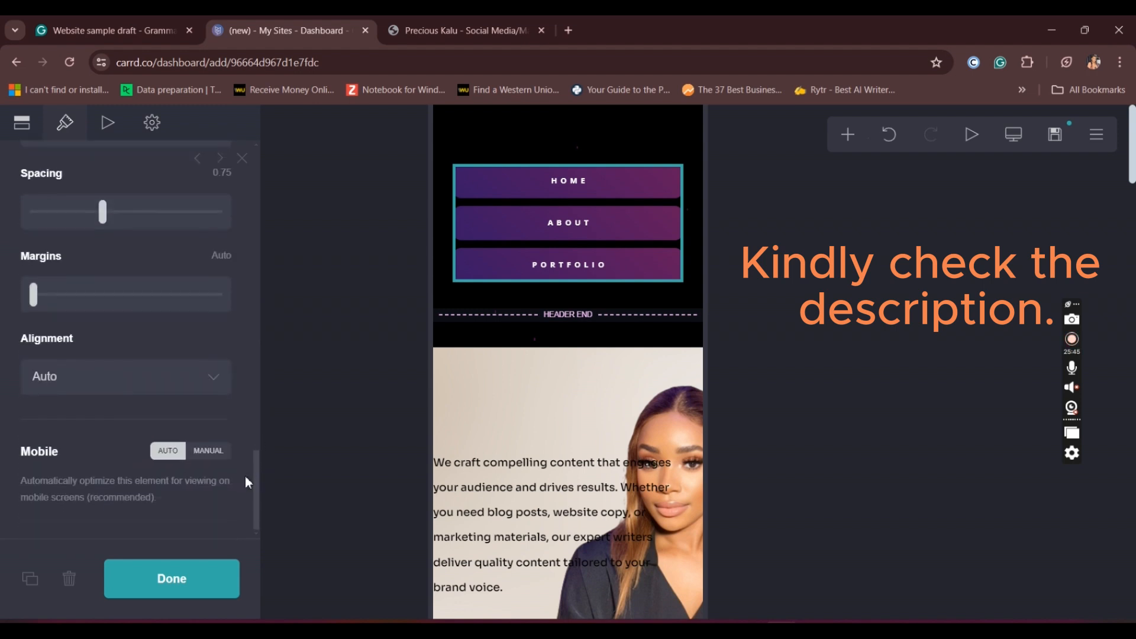
{"action": "left_click", "coordinate": [209, 455]}
{"action": "scroll", "coordinate": [211, 463], "scroll_direction": "down", "scroll_amount": 3}
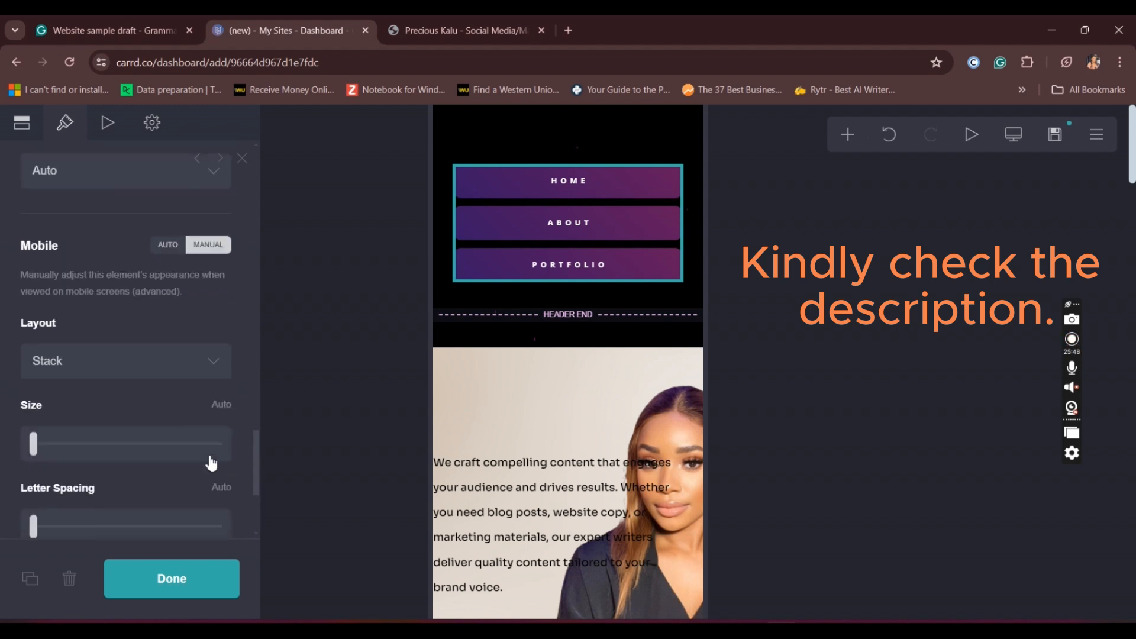
{"action": "left_click", "coordinate": [207, 364]}
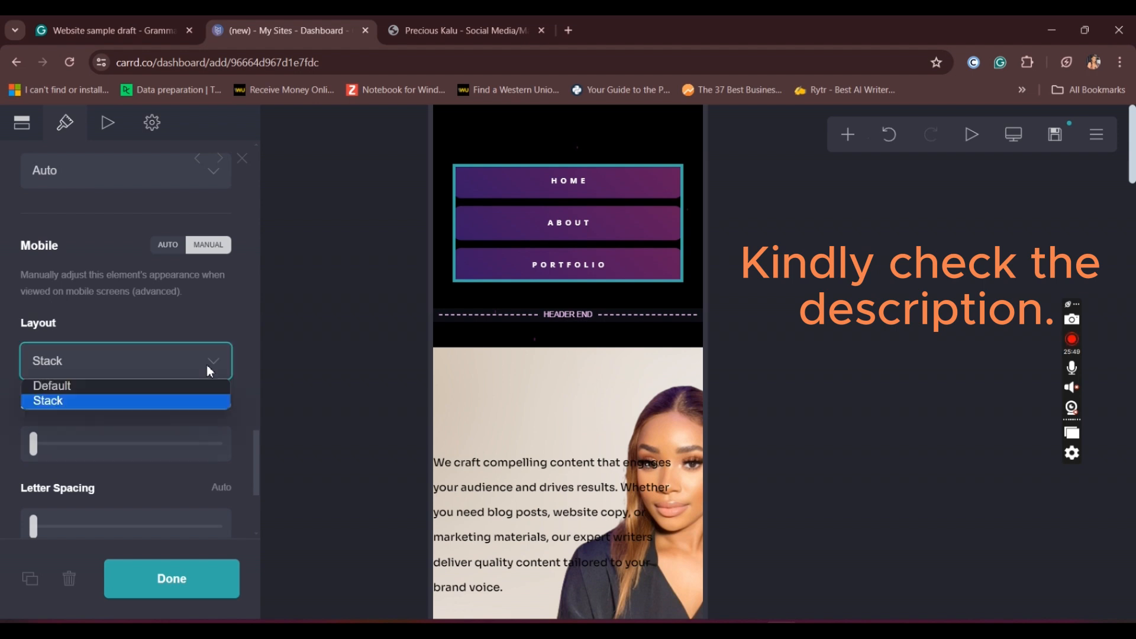
{"action": "left_click", "coordinate": [66, 390]}
{"action": "left_click", "coordinate": [197, 319]}
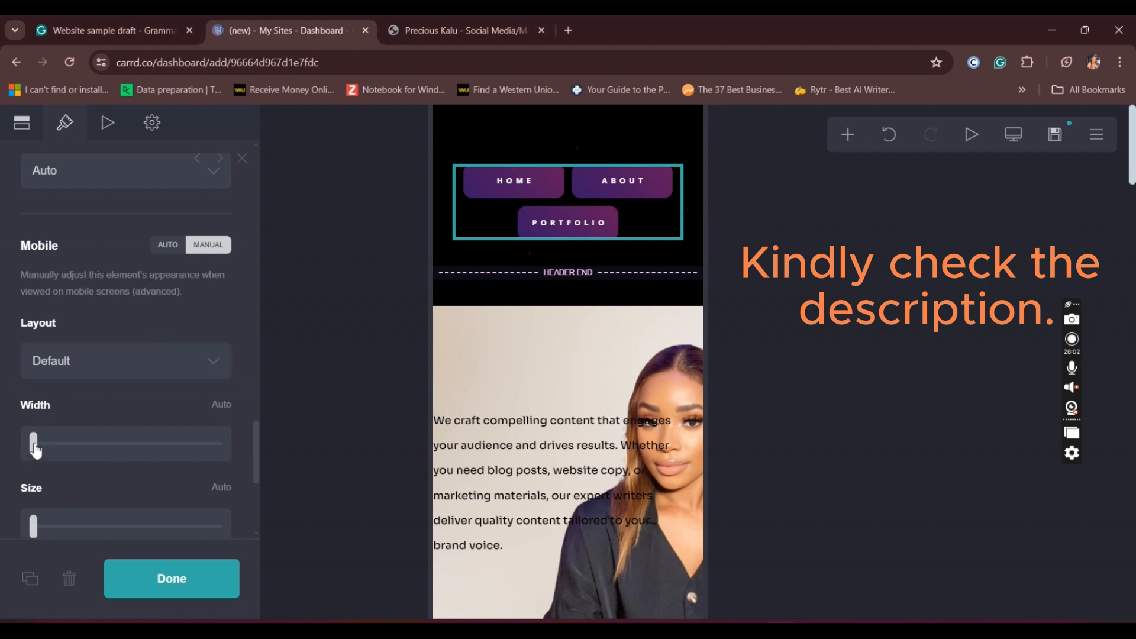
Shrink the nav buttons on mobile to size 0.5 and width 7.625 so they fit one row
{"action": "left_click_drag", "start_coordinate": [36, 451], "coordinate": [70, 454]}
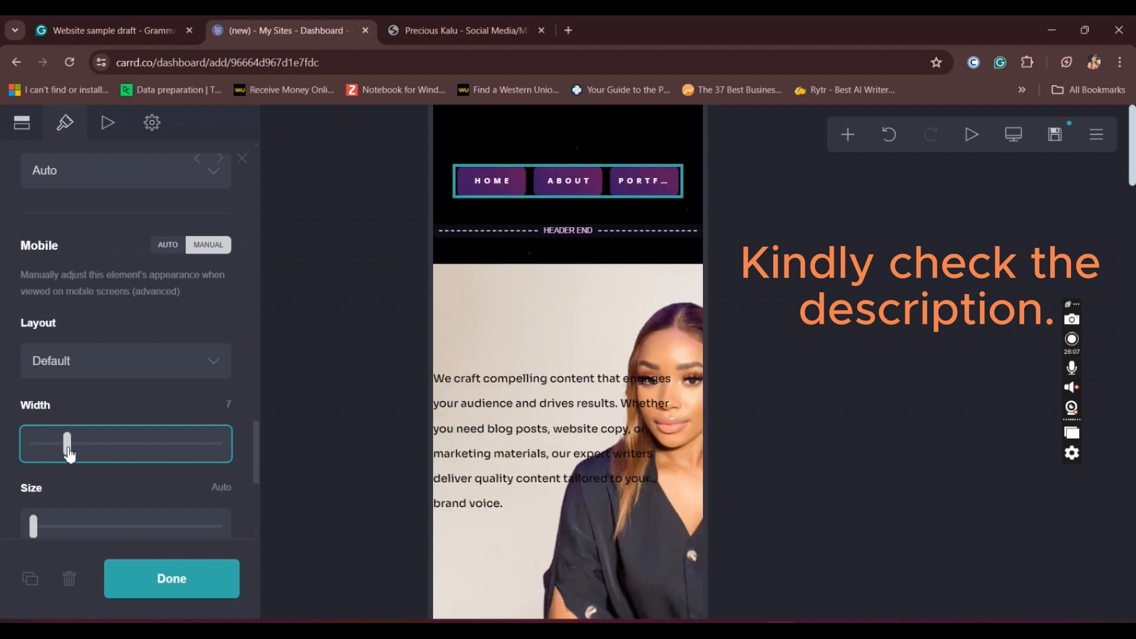
{"action": "left_click_drag", "start_coordinate": [257, 450], "coordinate": [254, 463]}
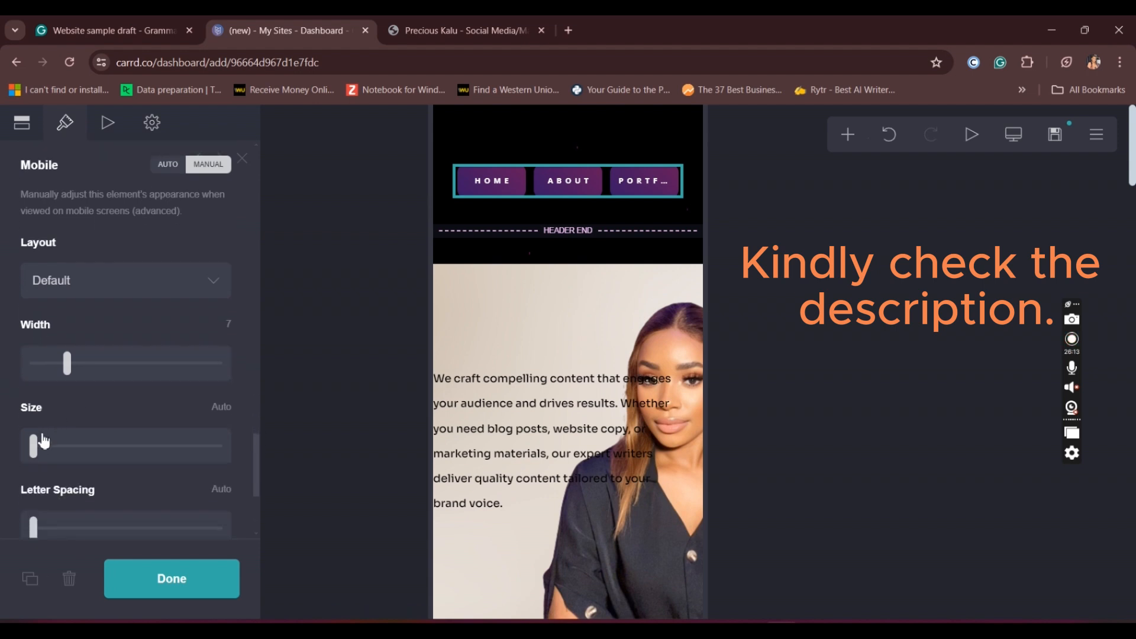
{"action": "left_click_drag", "start_coordinate": [35, 449], "coordinate": [45, 453]}
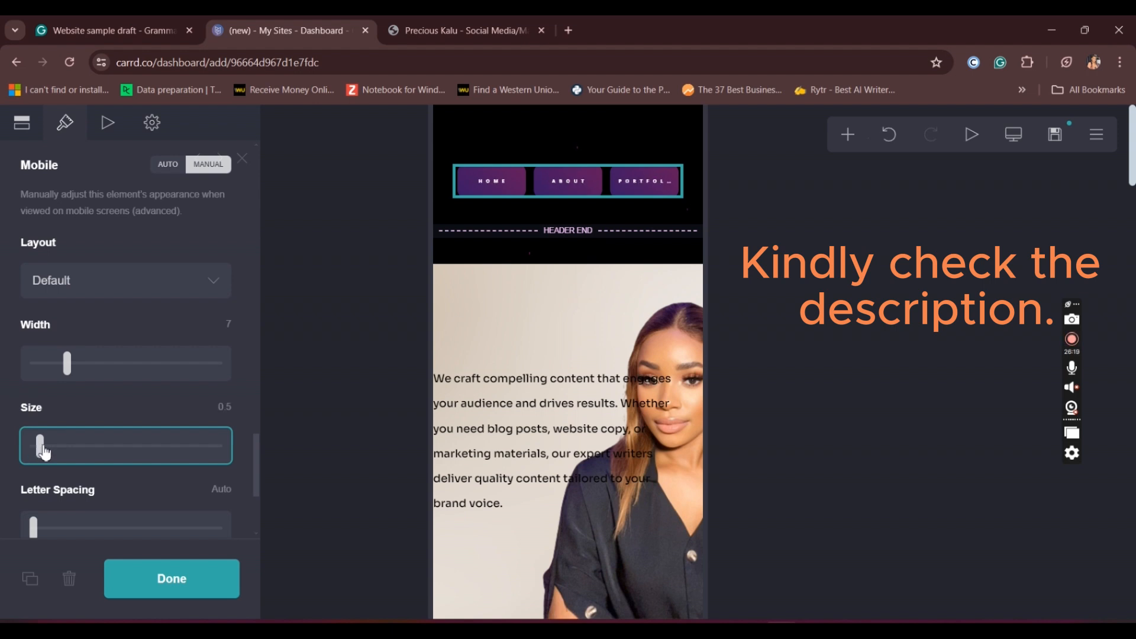
{"action": "left_click_drag", "start_coordinate": [71, 372], "coordinate": [72, 375]}
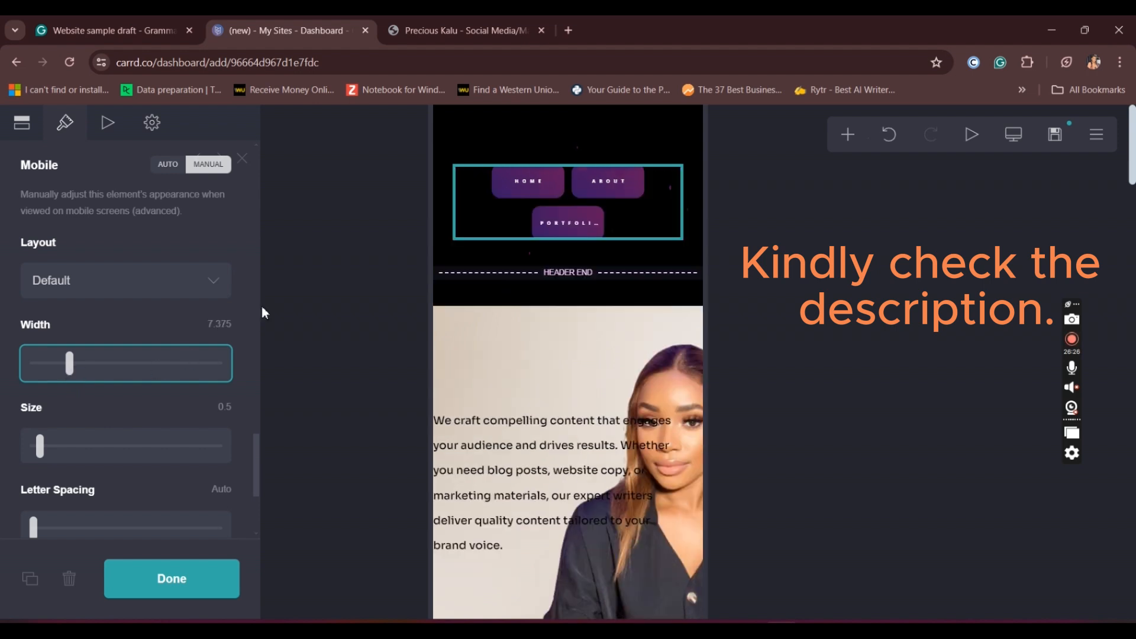
{"action": "left_click_drag", "start_coordinate": [254, 443], "coordinate": [255, 483]}
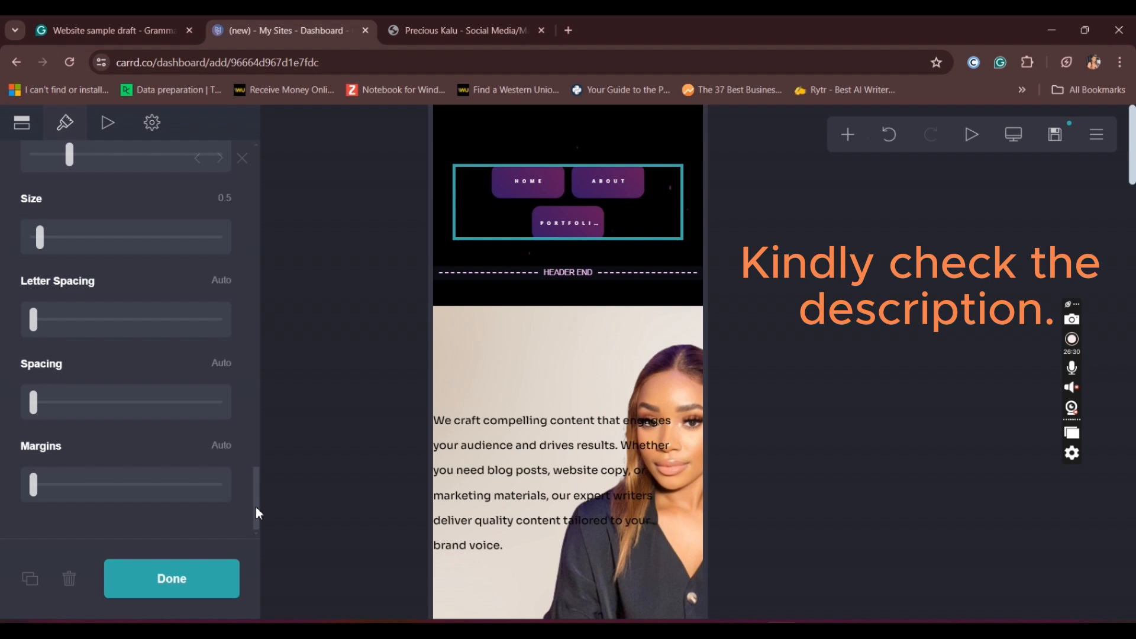
{"action": "left_click_drag", "start_coordinate": [35, 494], "coordinate": [1, 495]}
{"action": "left_click_drag", "start_coordinate": [34, 403], "coordinate": [59, 426]}
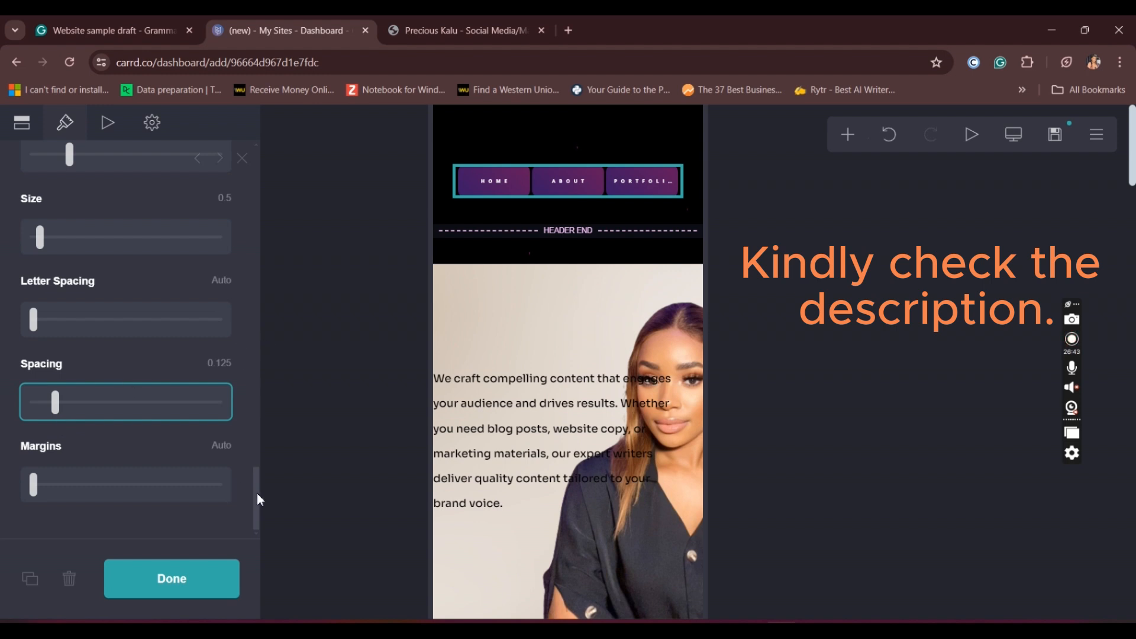
{"action": "left_click_drag", "start_coordinate": [255, 494], "coordinate": [261, 467]}
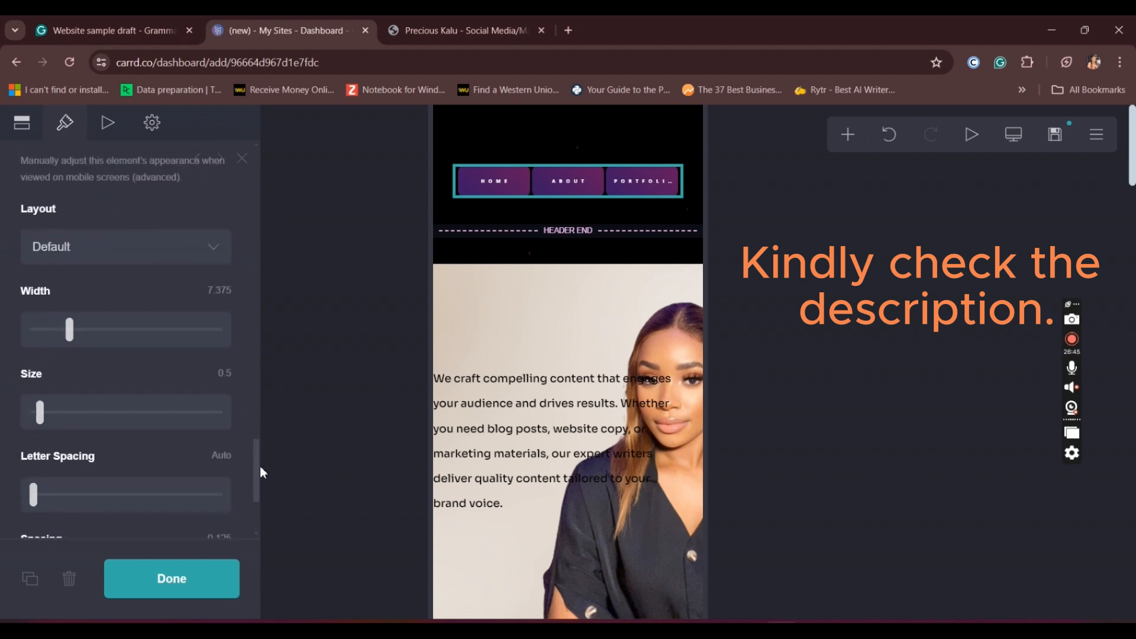
{"action": "scroll", "coordinate": [258, 468], "scroll_direction": "down", "scroll_amount": 1}
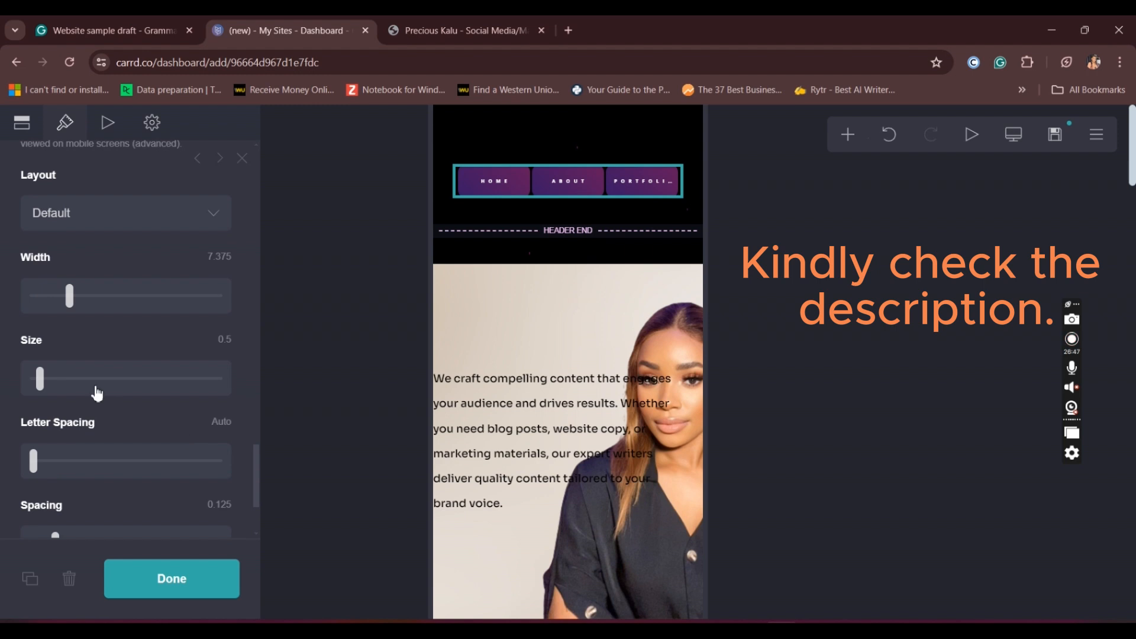
{"action": "left_click_drag", "start_coordinate": [71, 305], "coordinate": [74, 320]}
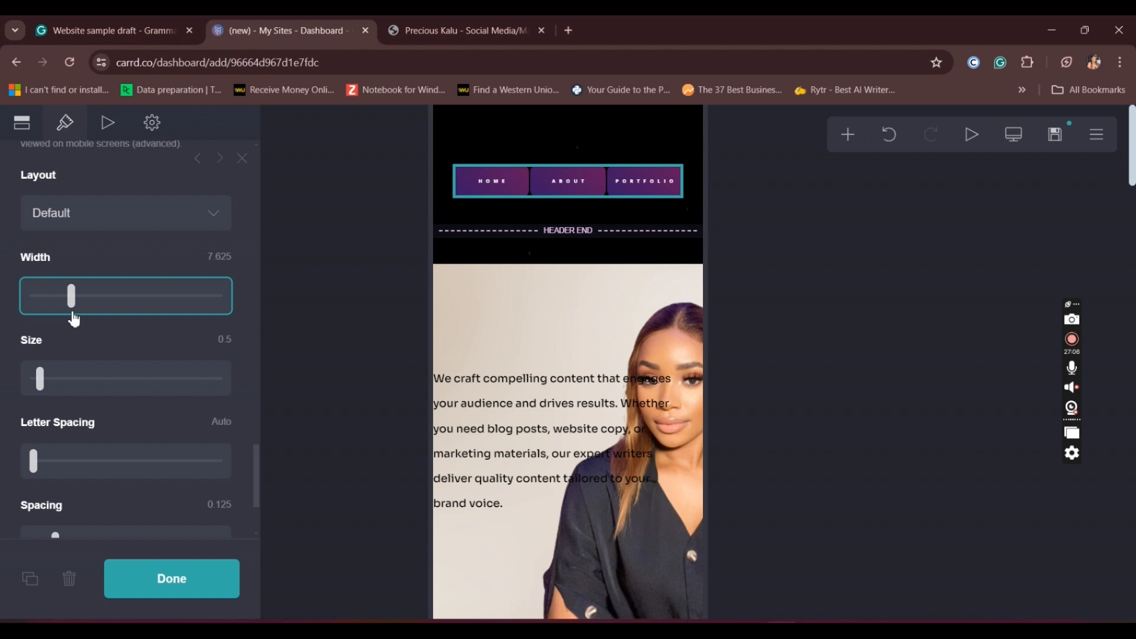
{"action": "left_click", "coordinate": [158, 261]}
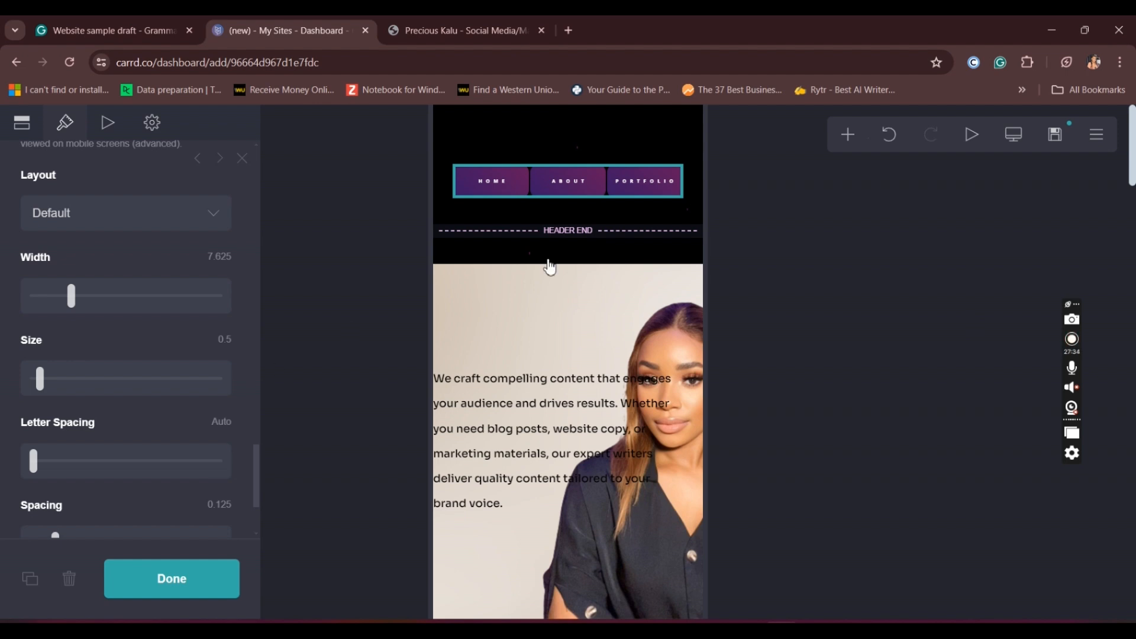
Switch the story paragraph to manual mobile styling with text size 0.625
{"action": "left_click", "coordinate": [535, 422]}
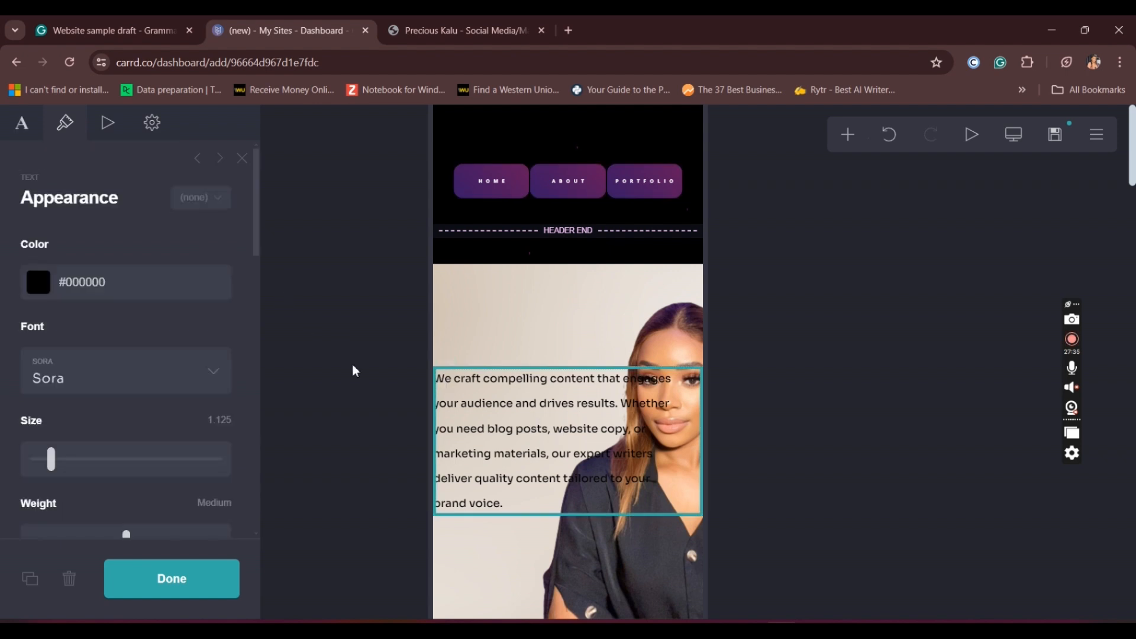
{"action": "scroll", "coordinate": [258, 284], "scroll_direction": "down", "scroll_amount": 4}
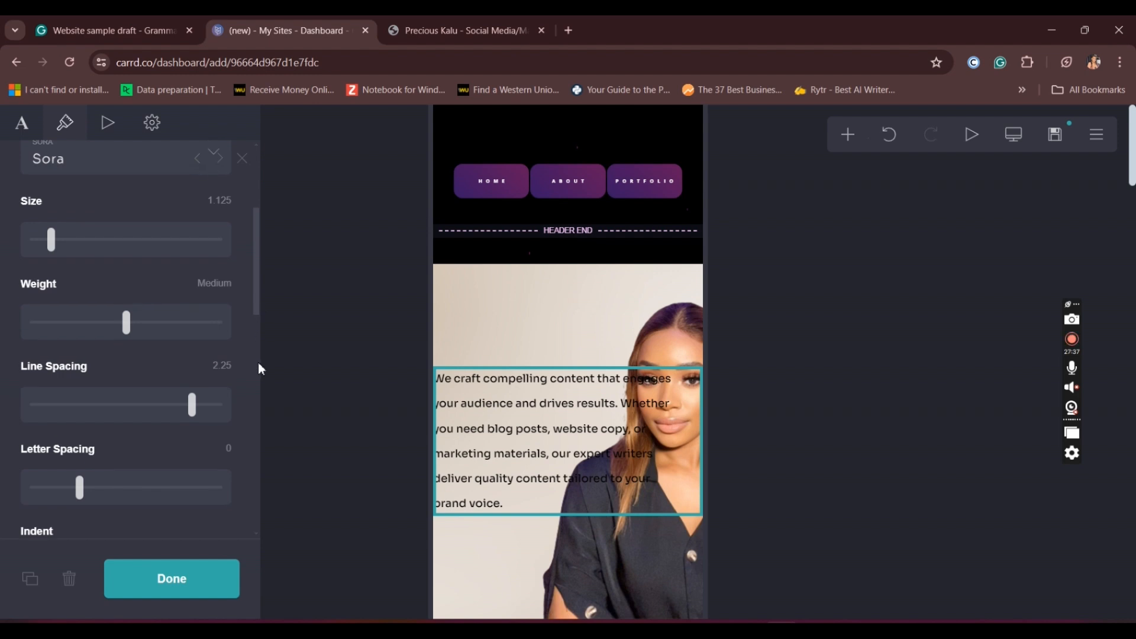
{"action": "scroll", "coordinate": [263, 449], "scroll_direction": "down", "scroll_amount": 8}
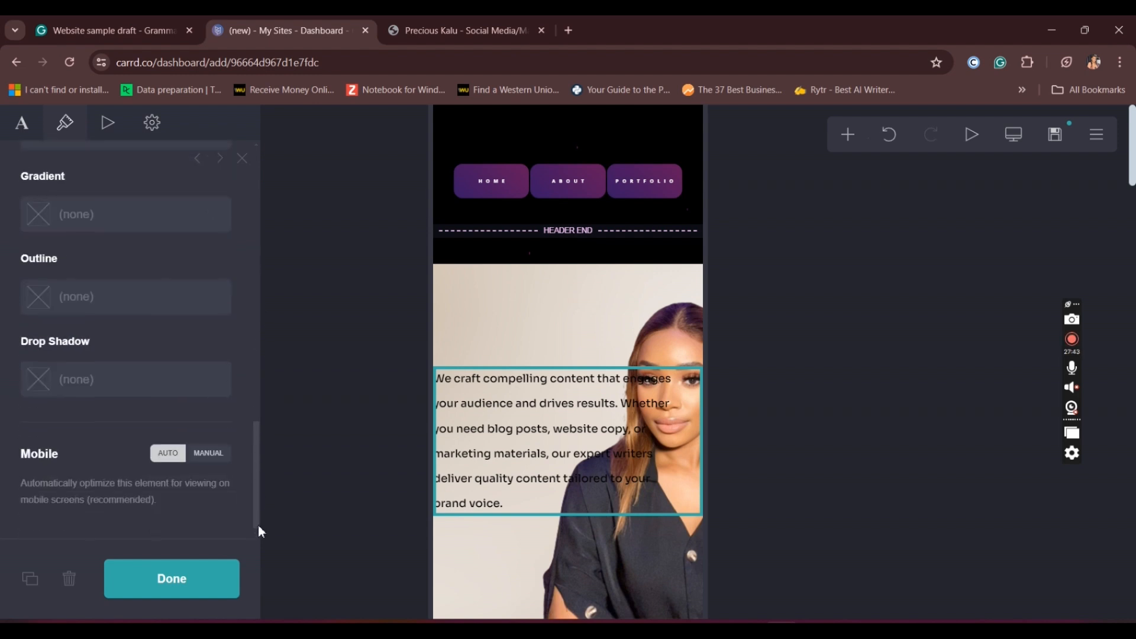
{"action": "left_click", "coordinate": [208, 451]}
{"action": "scroll", "coordinate": [211, 457], "scroll_direction": "down", "scroll_amount": 3}
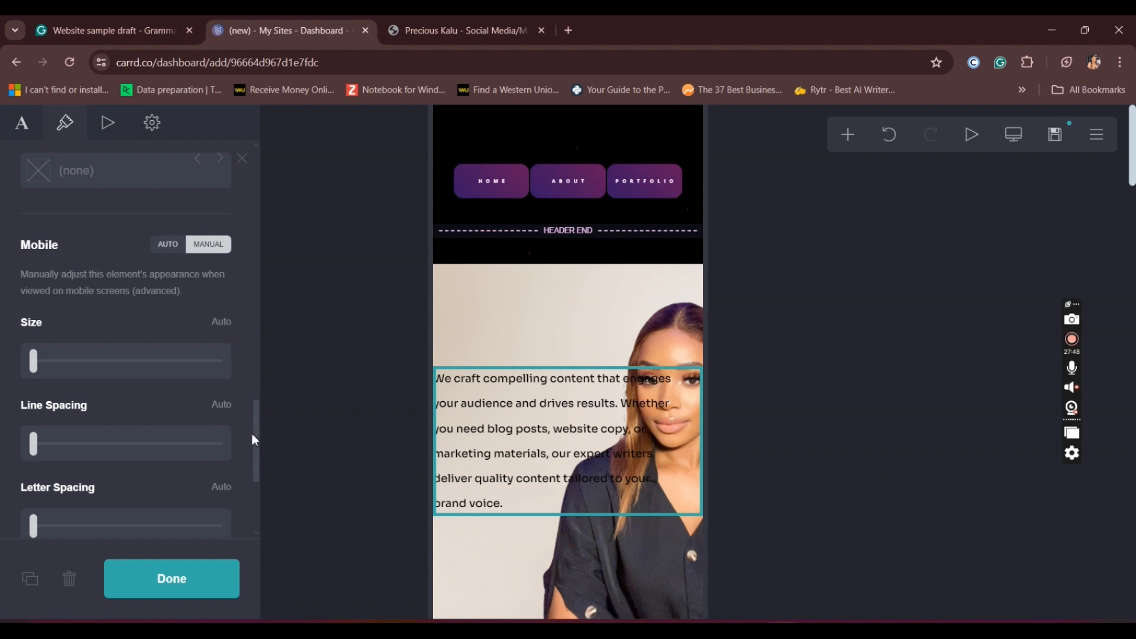
{"action": "left_click_drag", "start_coordinate": [252, 432], "coordinate": [253, 449]}
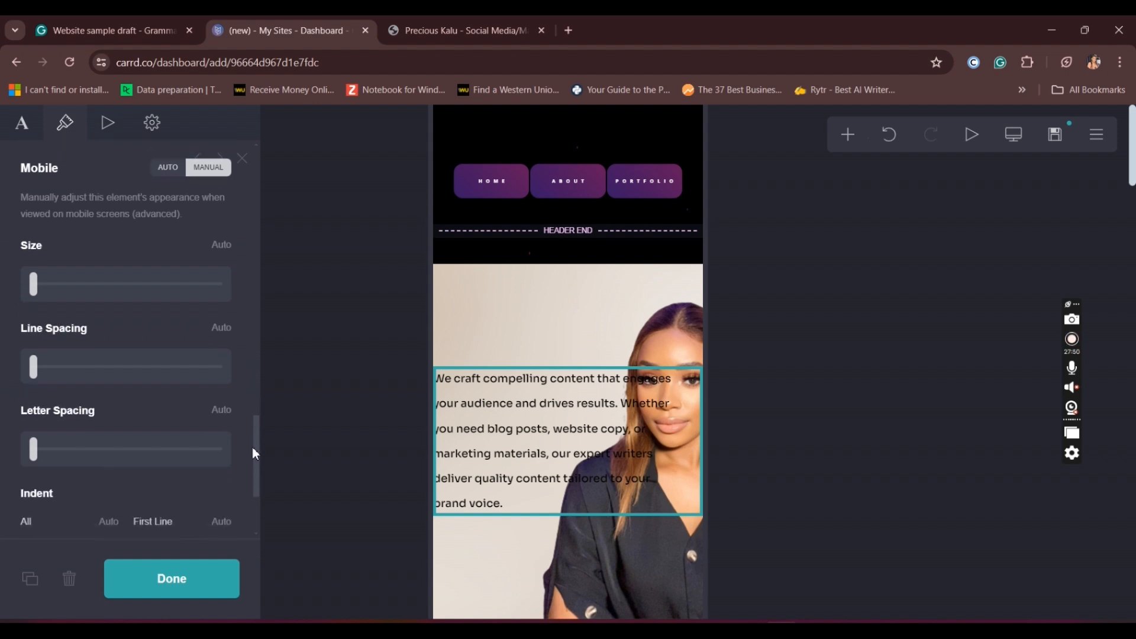
{"action": "left_click", "coordinate": [33, 287]}
{"action": "mouse_move", "coordinate": [34, 290]}
{"action": "left_mouse_down"}
{"action": "mouse_move", "coordinate": [46, 290]}
{"action": "mouse_move", "coordinate": [43, 306]}
{"action": "left_mouse_up"}
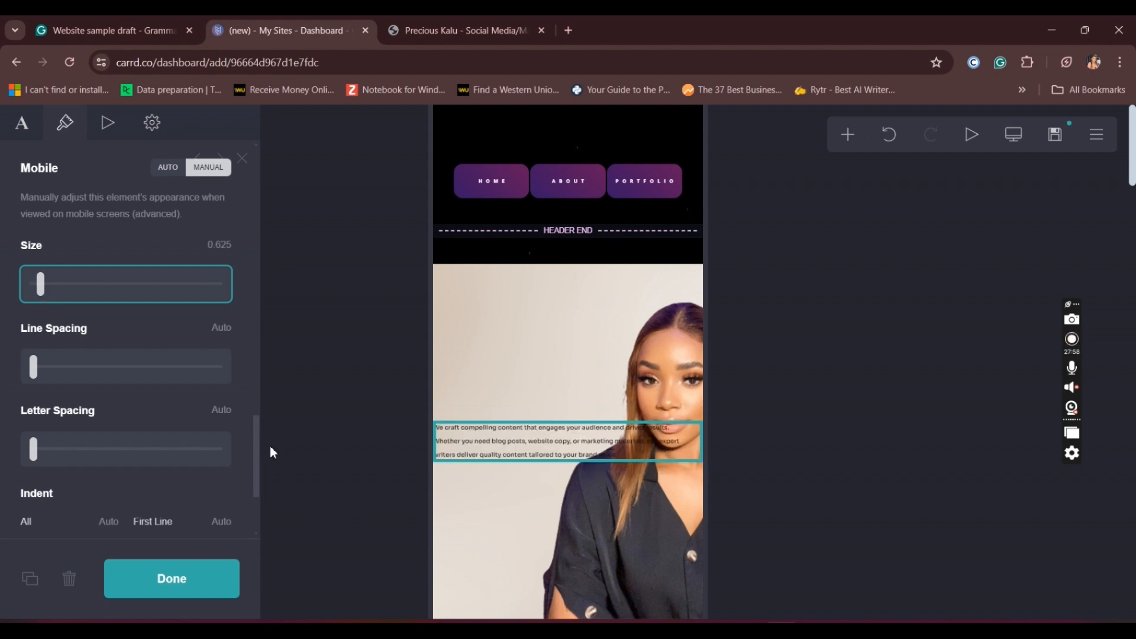
Indent the whole paragraph by 1.25 on mobile
{"action": "left_click_drag", "start_coordinate": [256, 437], "coordinate": [263, 499]}
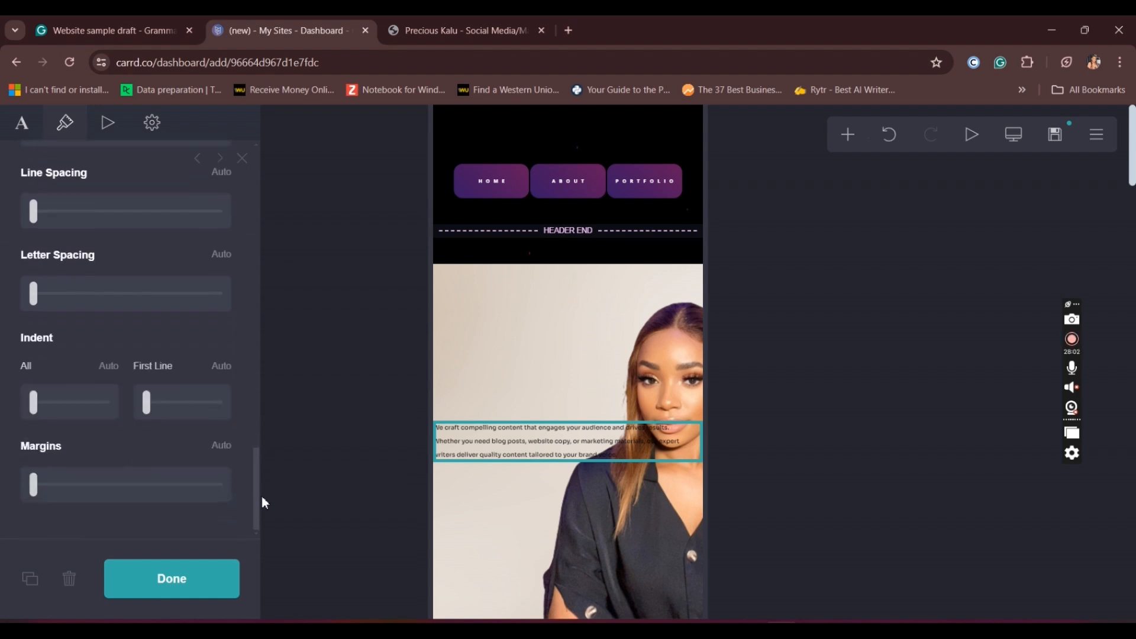
{"action": "left_click_drag", "start_coordinate": [268, 473], "coordinate": [260, 437]}
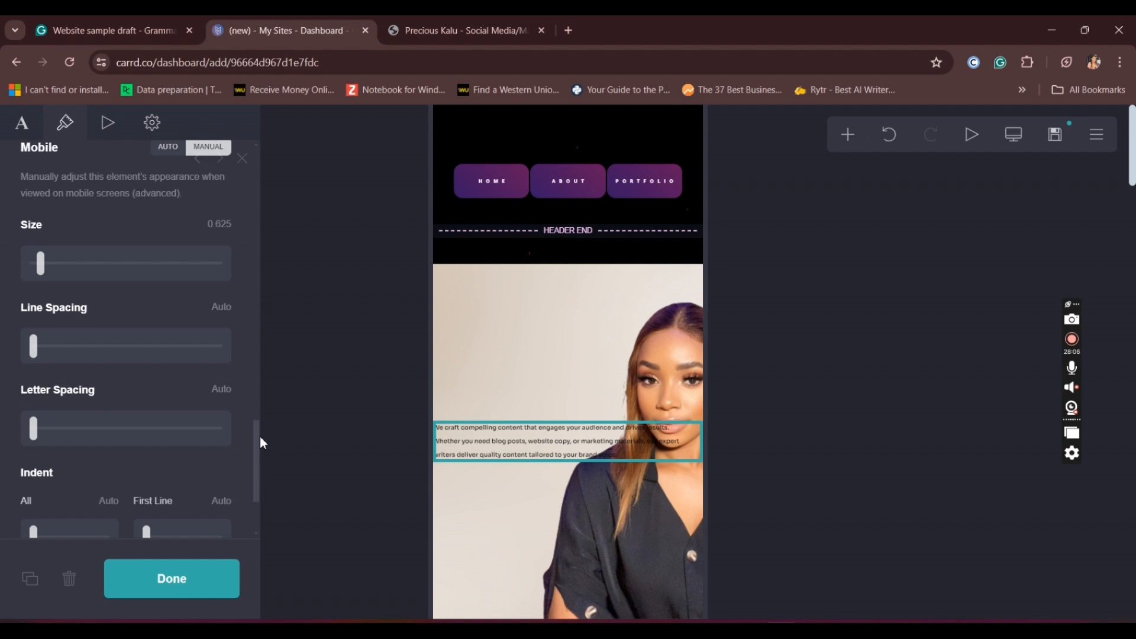
{"action": "left_click_drag", "start_coordinate": [260, 437], "coordinate": [260, 464]}
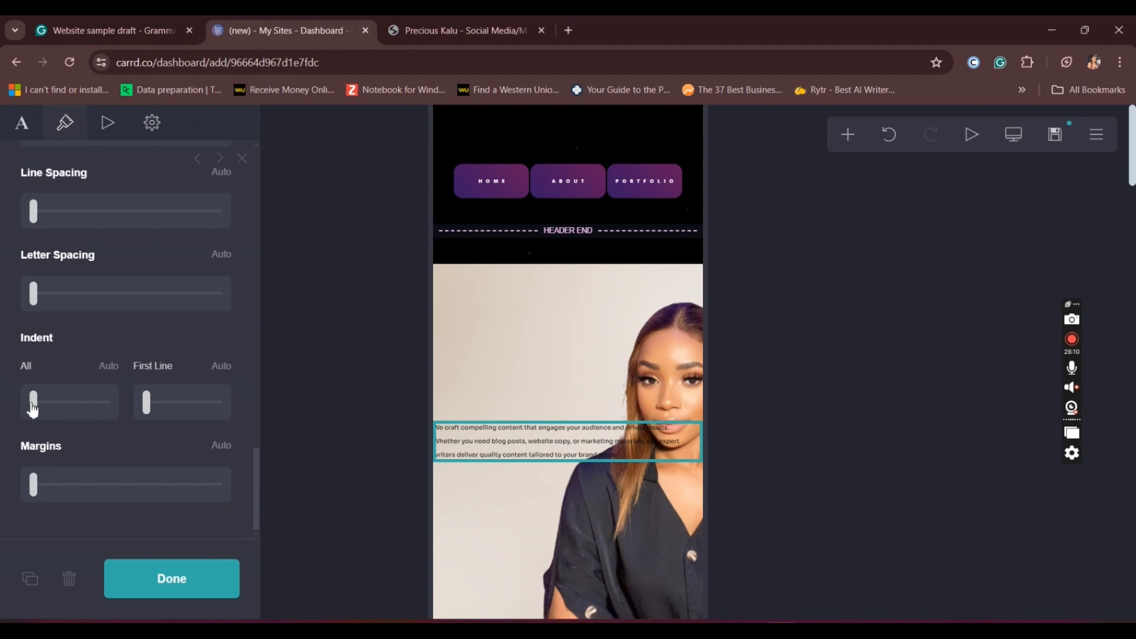
{"action": "left_click_drag", "start_coordinate": [34, 404], "coordinate": [53, 421]}
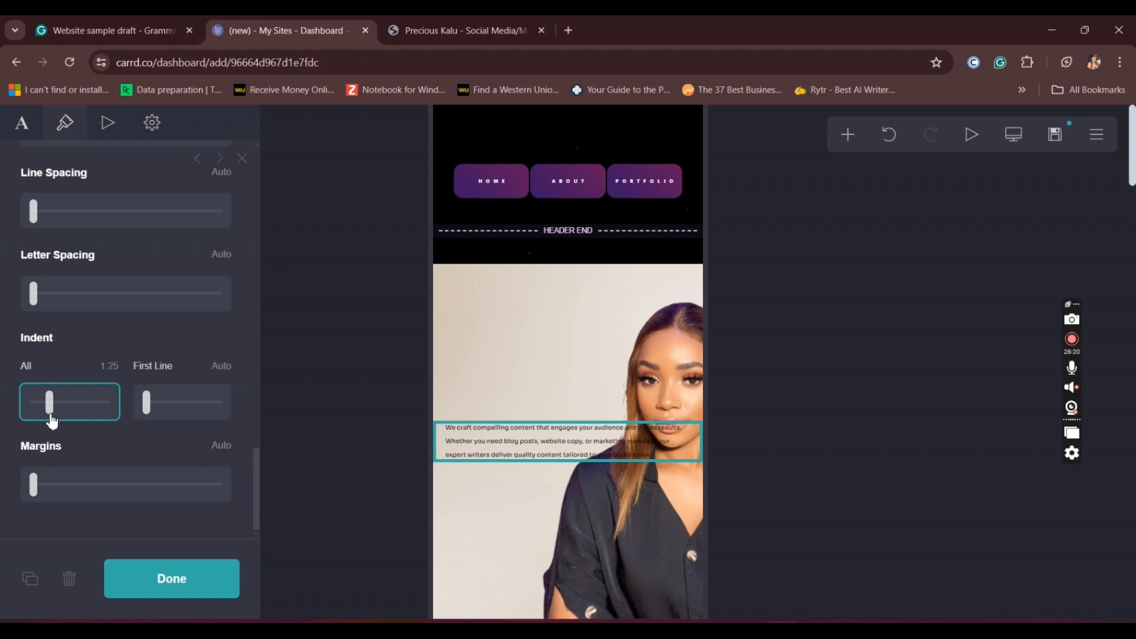
{"action": "left_click_drag", "start_coordinate": [33, 486], "coordinate": [5, 484]}
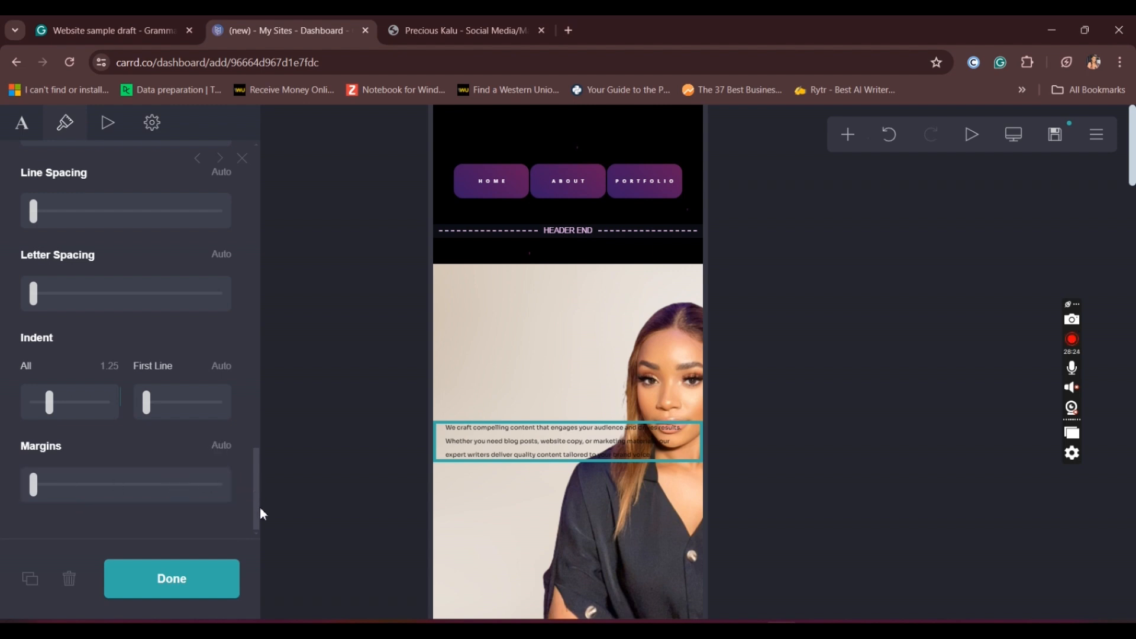
{"action": "left_click_drag", "start_coordinate": [257, 496], "coordinate": [254, 268]}
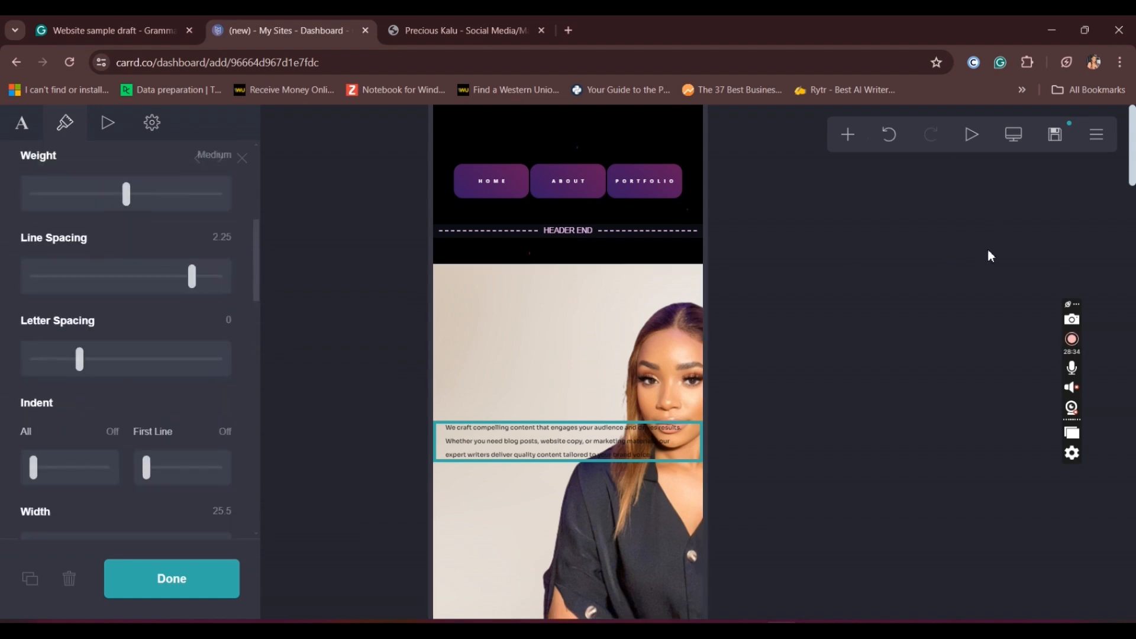
In desktop view, narrow the story paragraph's width from 25.5 to 19.375, keeping margins at Auto
{"action": "left_click", "coordinate": [1014, 135]}
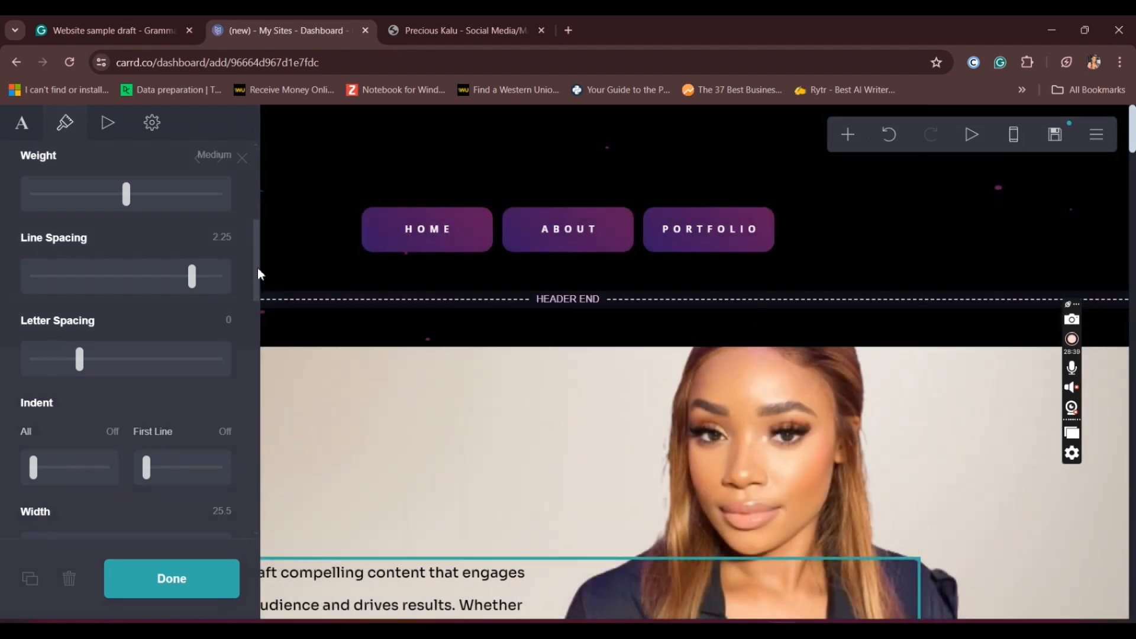
{"action": "scroll", "coordinate": [256, 267], "scroll_direction": "up", "scroll_amount": 5}
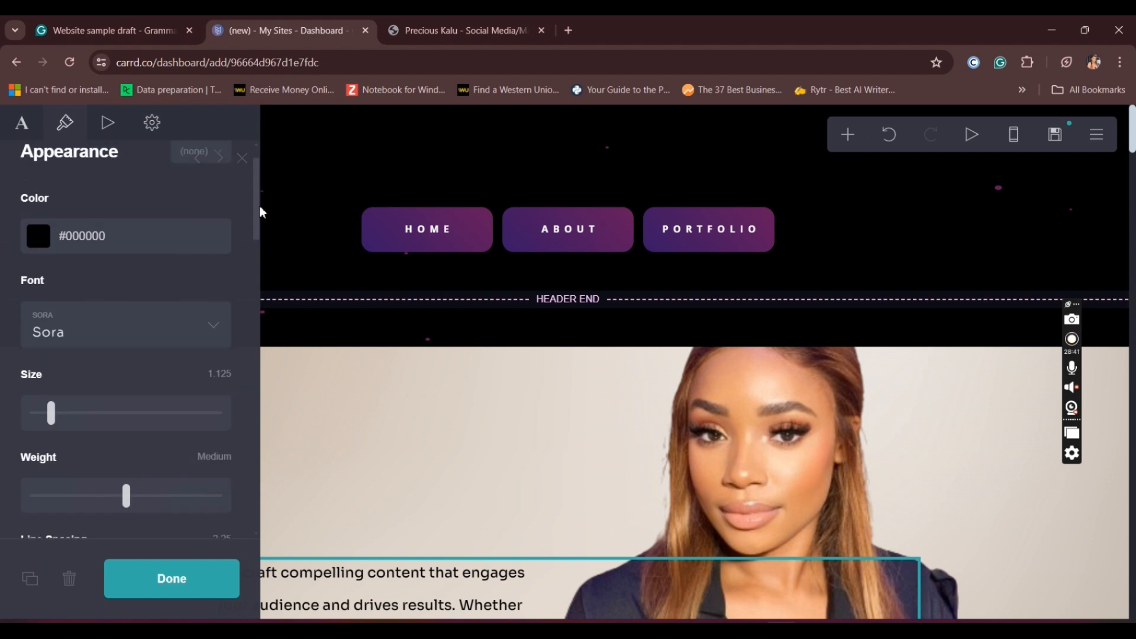
{"action": "scroll", "coordinate": [257, 229], "scroll_direction": "down", "scroll_amount": 4}
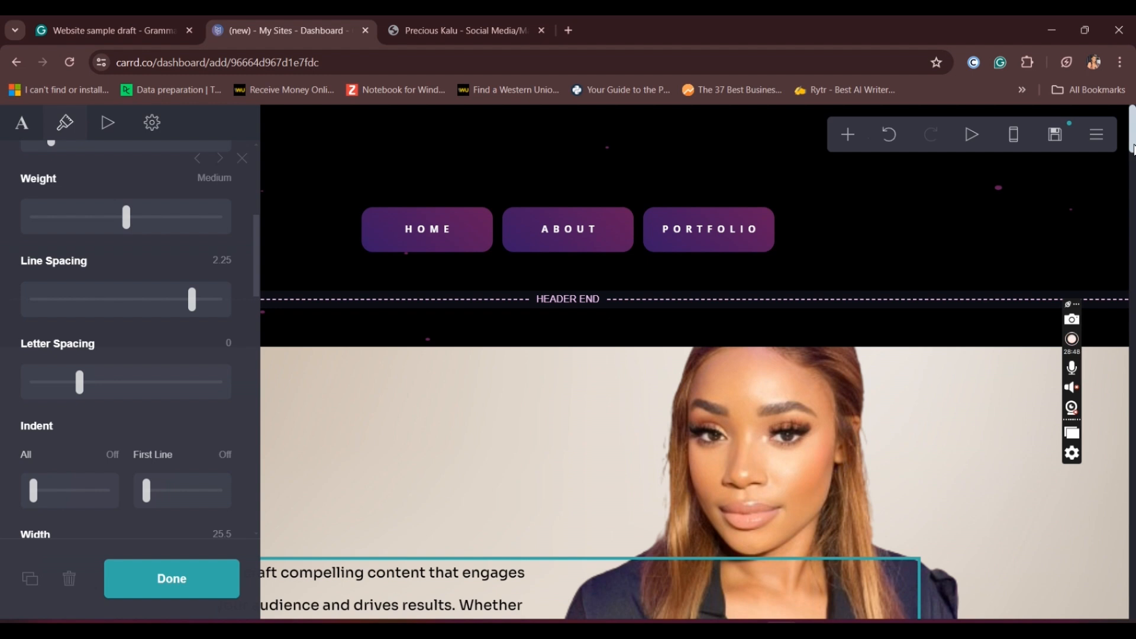
{"action": "scroll", "coordinate": [1132, 157], "scroll_direction": "down", "scroll_amount": 1}
{"action": "scroll", "coordinate": [1131, 157], "scroll_direction": "down", "scroll_amount": 3}
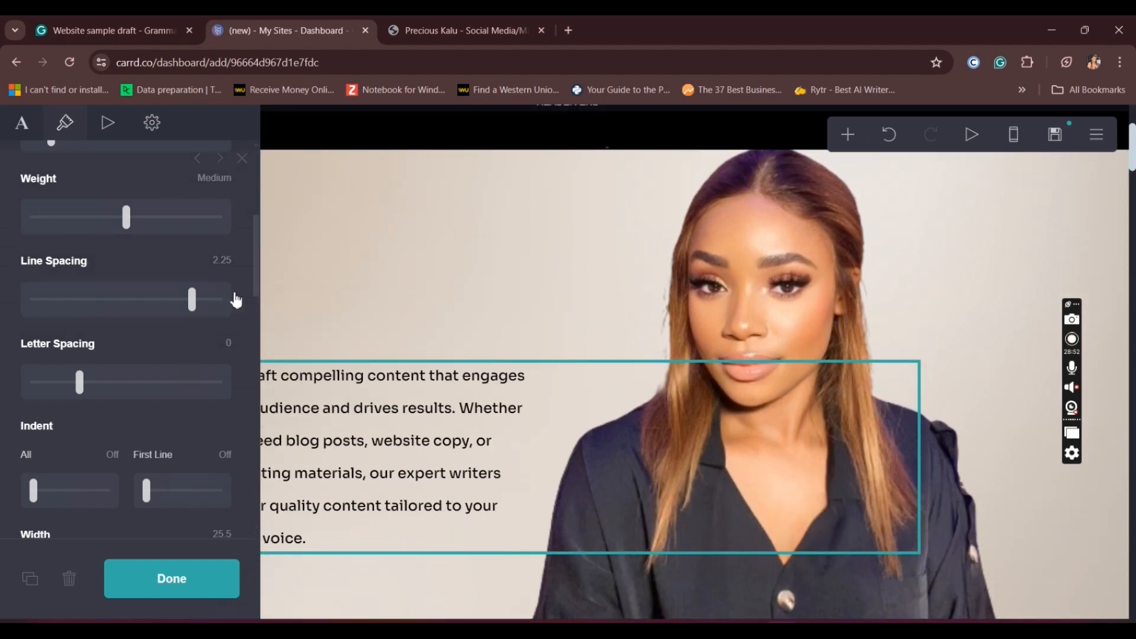
{"action": "left_click_drag", "start_coordinate": [260, 265], "coordinate": [260, 315]}
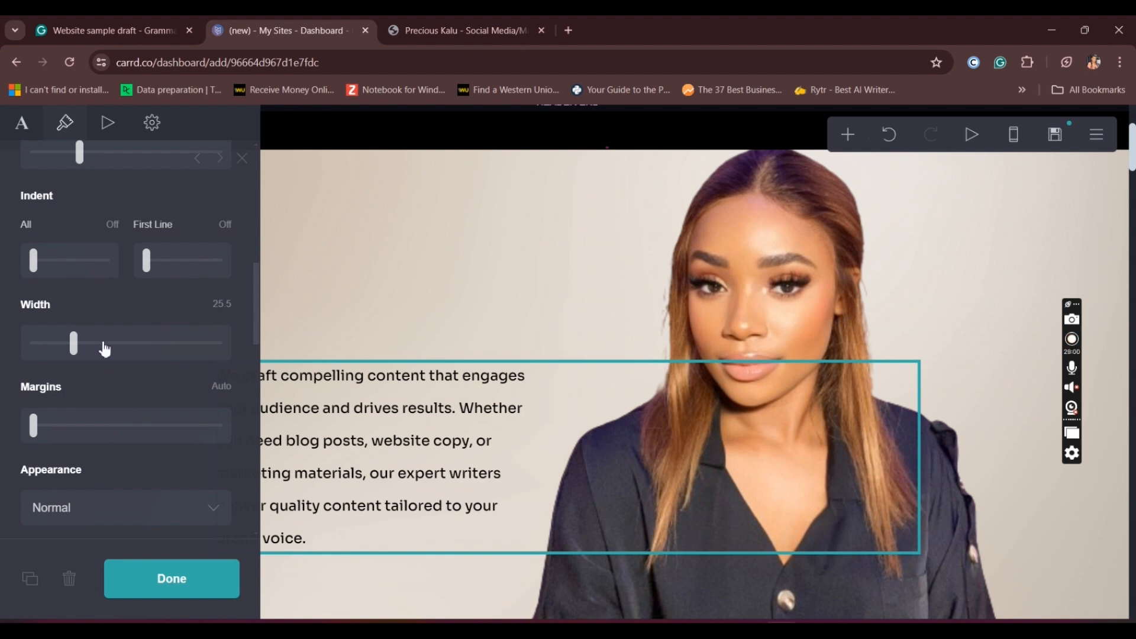
{"action": "left_click_drag", "start_coordinate": [76, 352], "coordinate": [65, 359]}
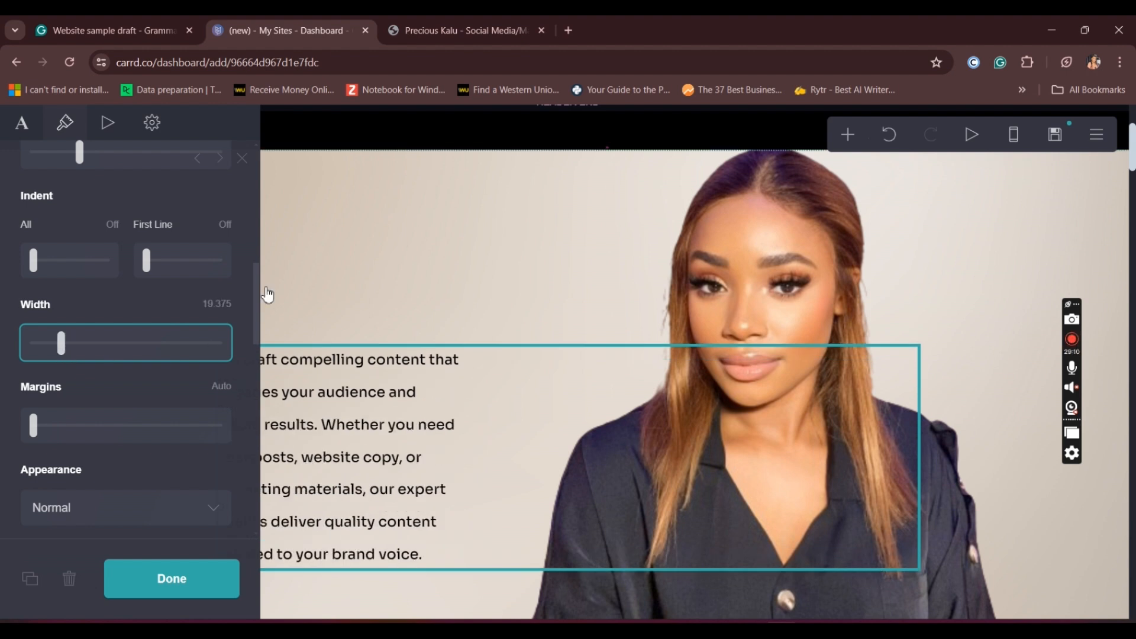
{"action": "mouse_move", "coordinate": [258, 283]}
{"action": "left_mouse_down"}
{"action": "mouse_move", "coordinate": [258, 265]}
{"action": "mouse_move", "coordinate": [253, 396]}
{"action": "mouse_move", "coordinate": [250, 299]}
{"action": "left_mouse_up"}
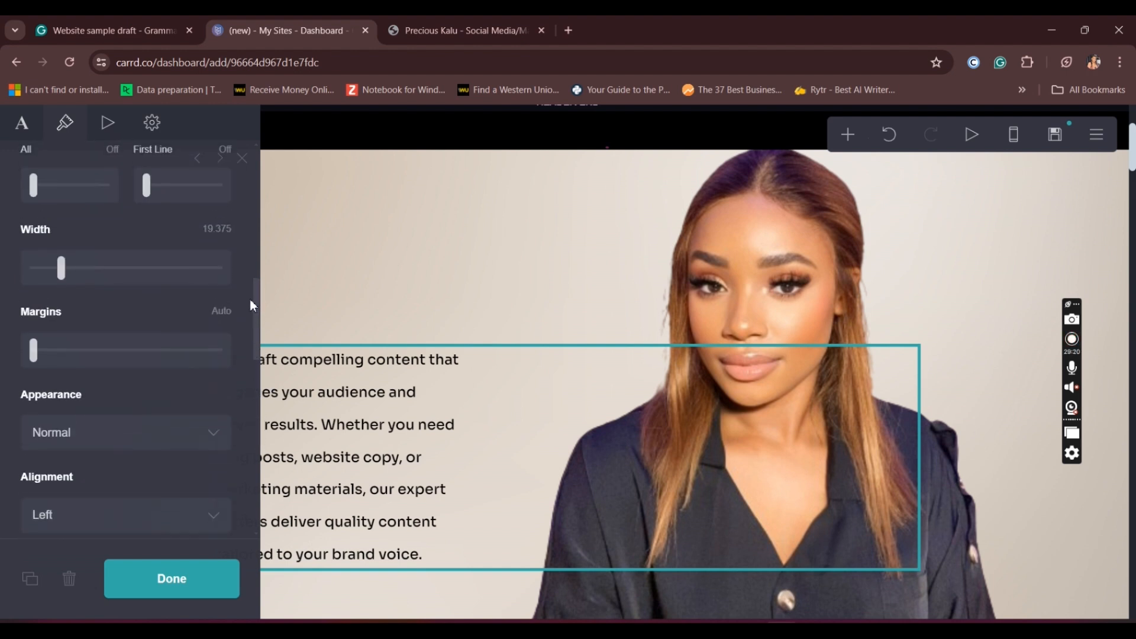
{"action": "mouse_move", "coordinate": [37, 355]}
{"action": "left_mouse_down"}
{"action": "mouse_move", "coordinate": [68, 361]}
{"action": "mouse_move", "coordinate": [34, 355]}
{"action": "left_mouse_up"}
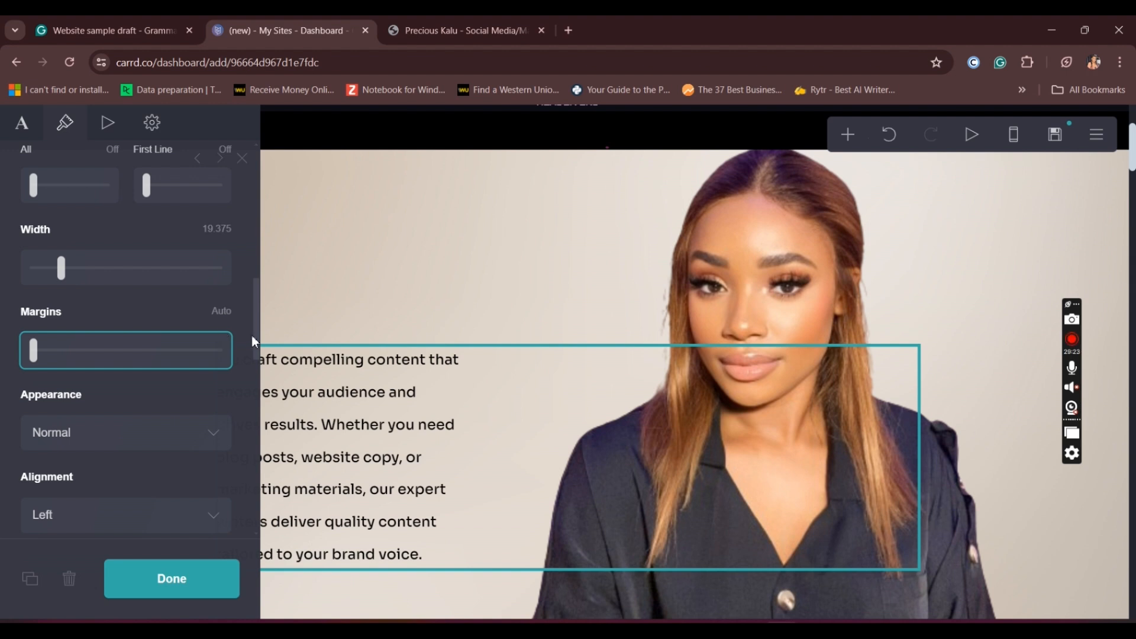
{"action": "left_click_drag", "start_coordinate": [256, 336], "coordinate": [258, 318]}
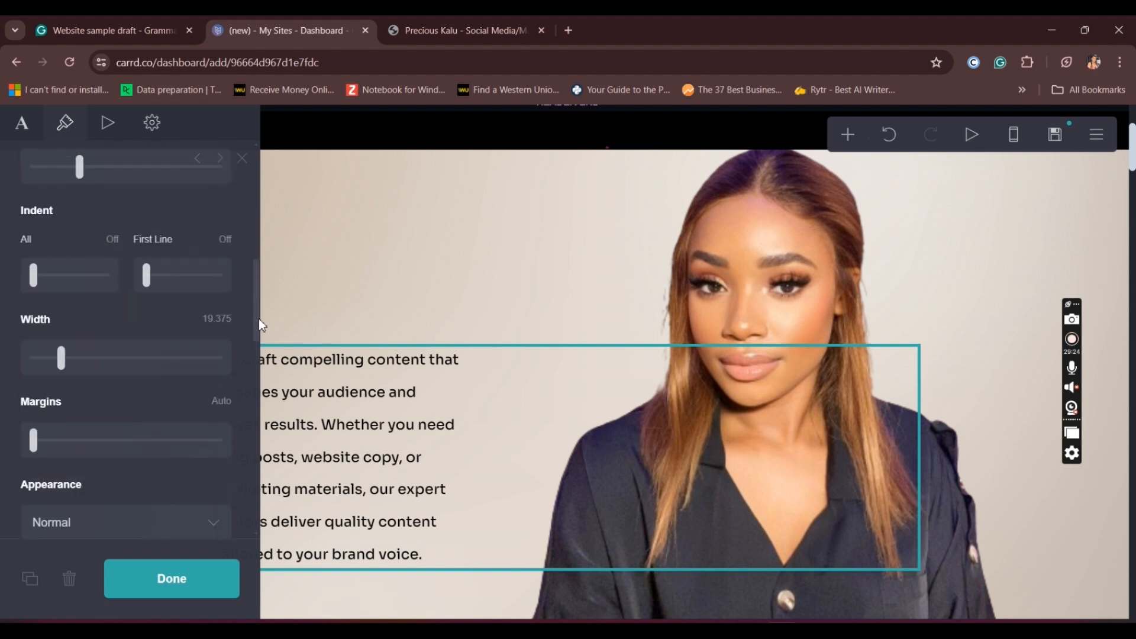
Widen the page width from 55 to 71, then go back to the phone preview
{"action": "left_click", "coordinate": [459, 249]}
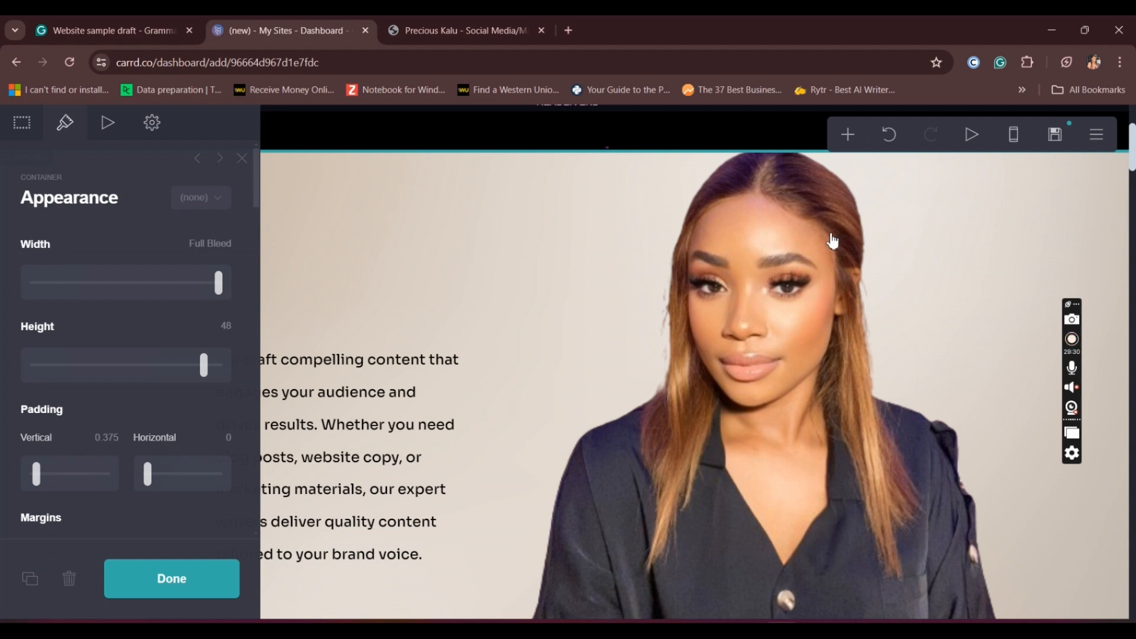
{"action": "left_click", "coordinate": [735, 144]}
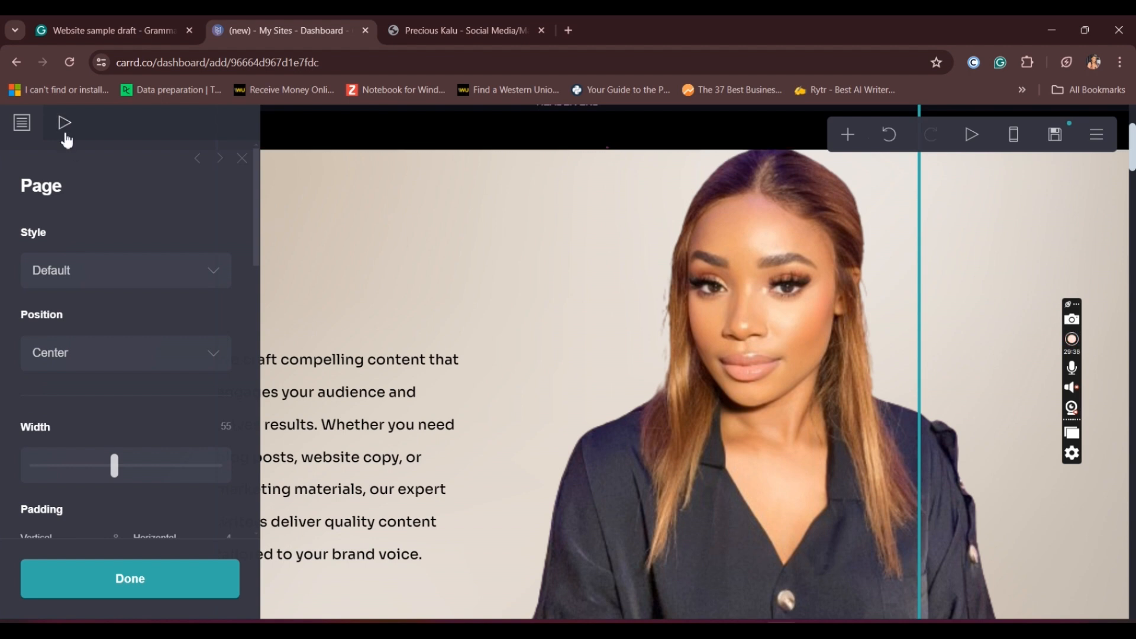
{"action": "left_click_drag", "start_coordinate": [114, 470], "coordinate": [154, 474]}
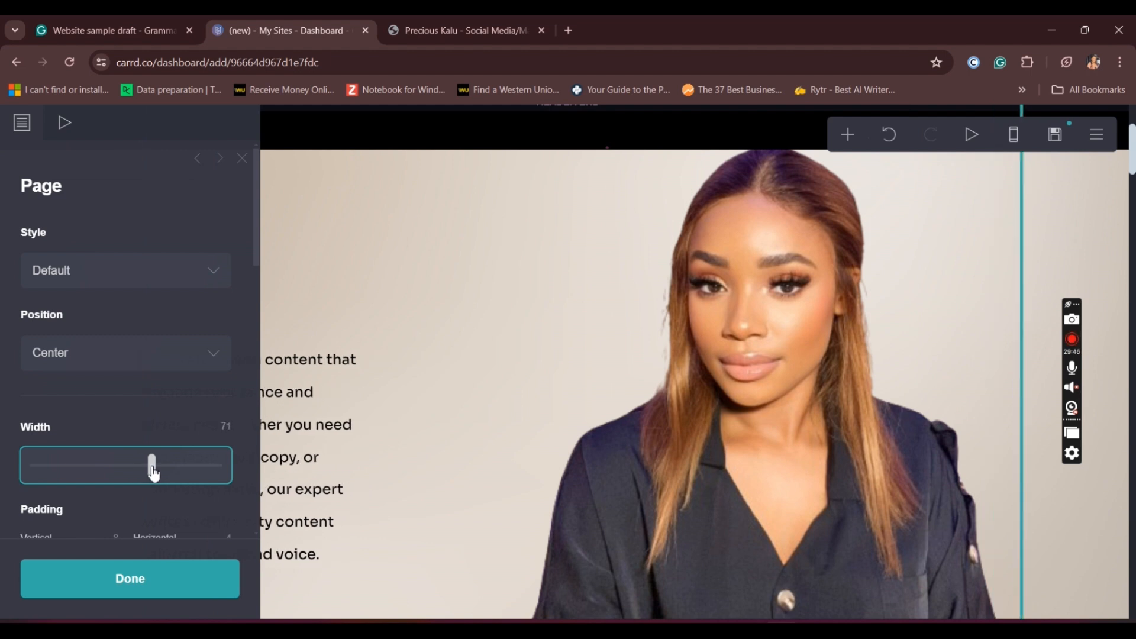
{"action": "left_click", "coordinate": [152, 579]}
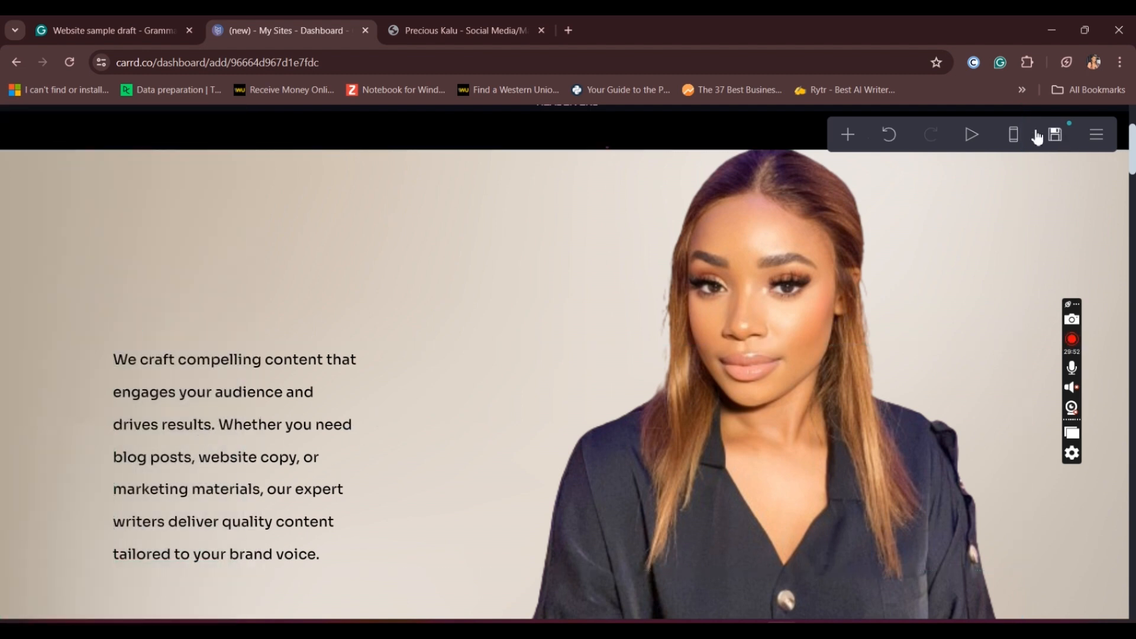
{"action": "left_click", "coordinate": [1017, 140]}
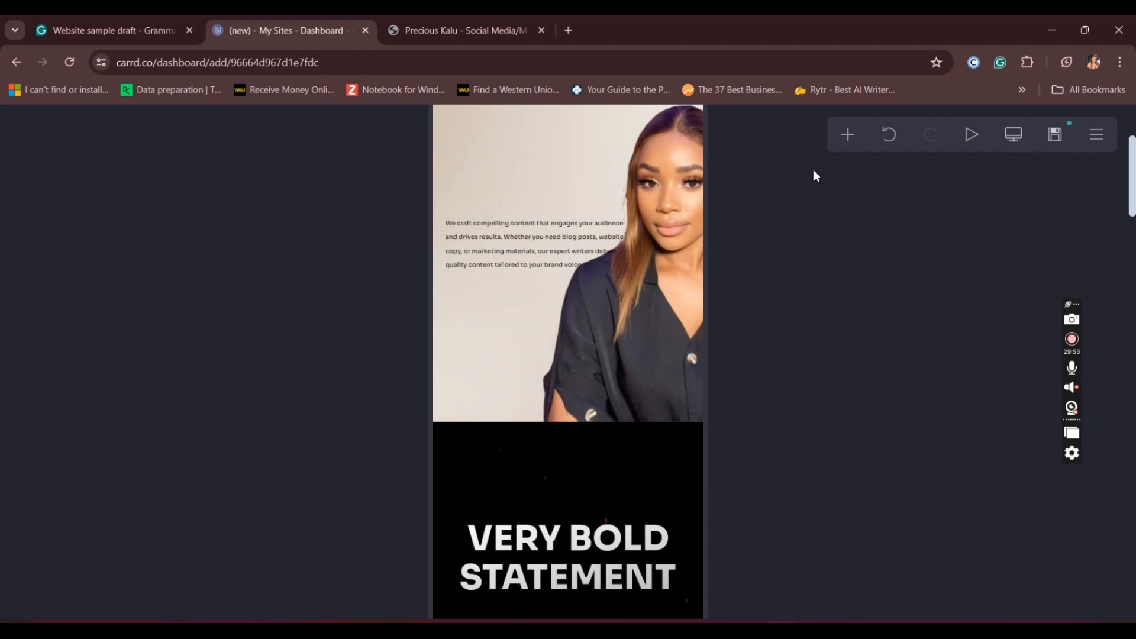
Set the story paragraph's letter spacing to 0.05 and reselect it
{"action": "left_click", "coordinate": [585, 258]}
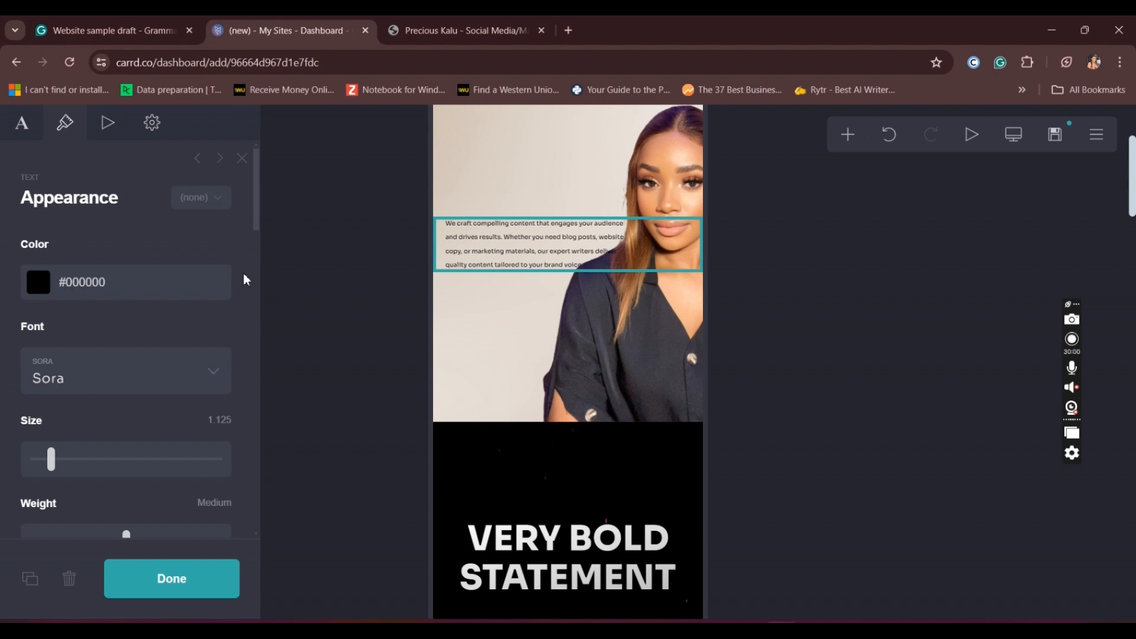
{"action": "left_click_drag", "start_coordinate": [255, 224], "coordinate": [247, 509]}
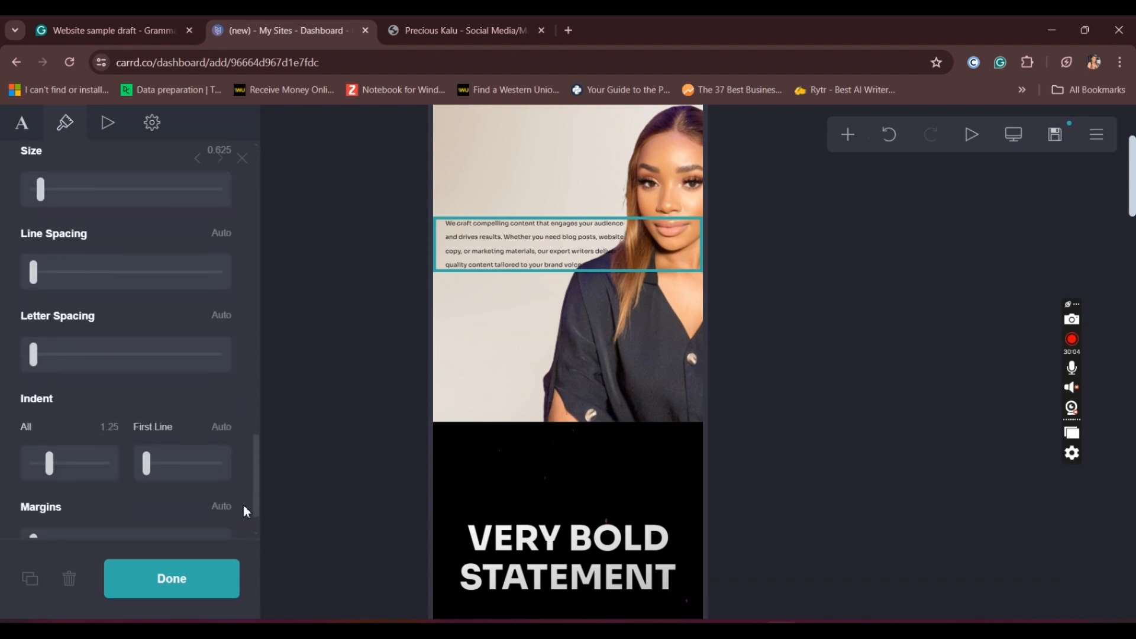
{"action": "left_click", "coordinate": [39, 355]}
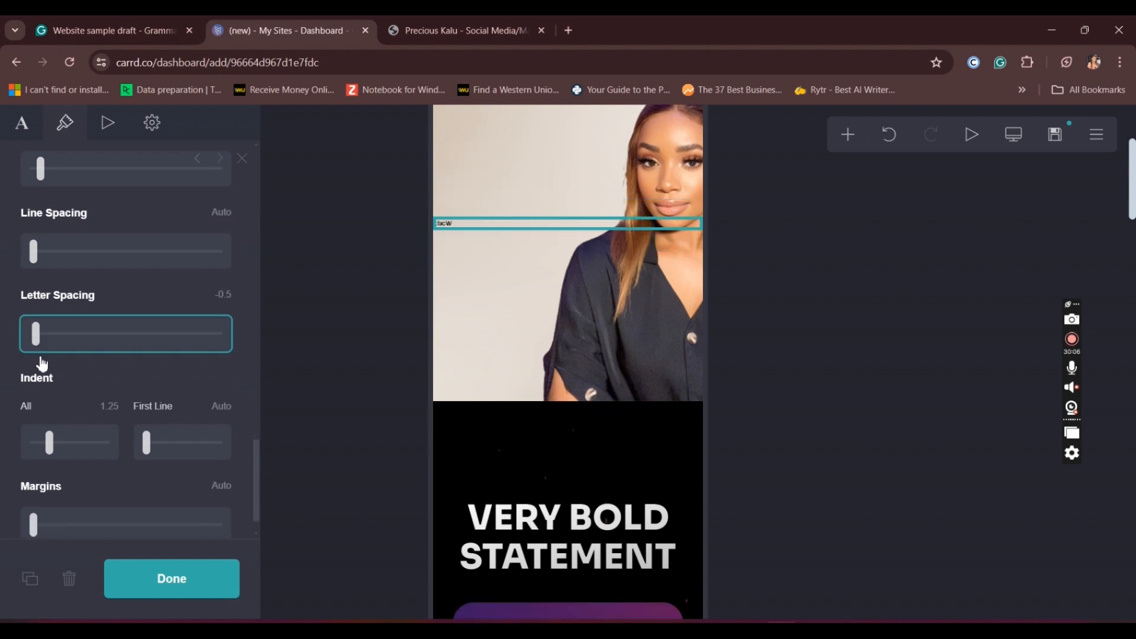
{"action": "left_click_drag", "start_coordinate": [53, 367], "coordinate": [87, 393]}
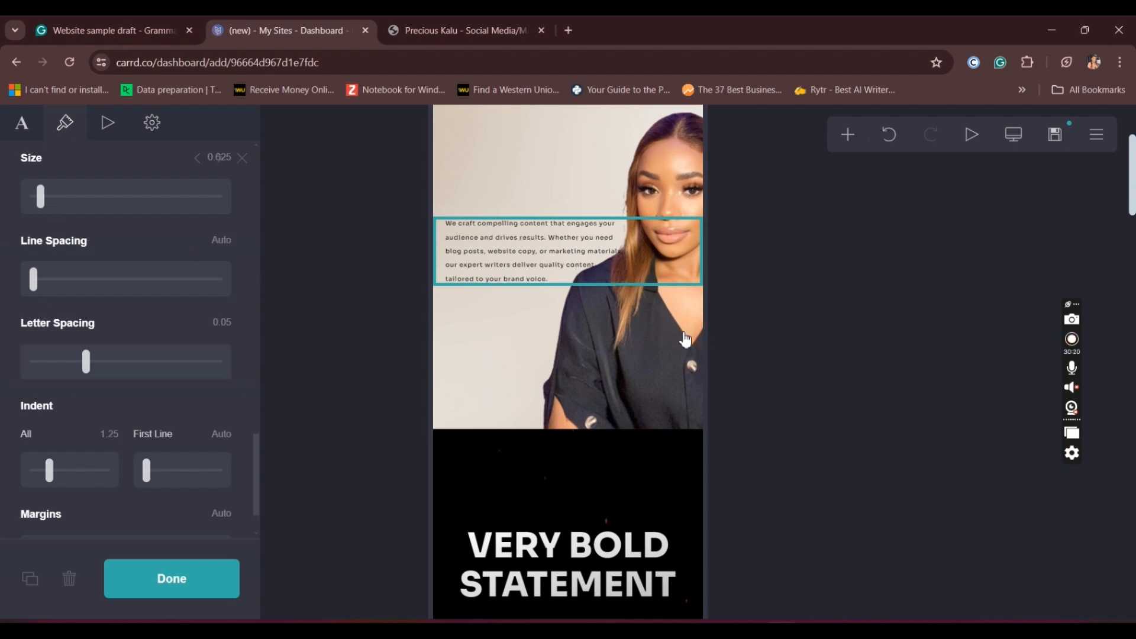
{"action": "left_click", "coordinate": [198, 592]}
{"action": "scroll", "coordinate": [823, 335], "scroll_direction": "up", "scroll_amount": 2}
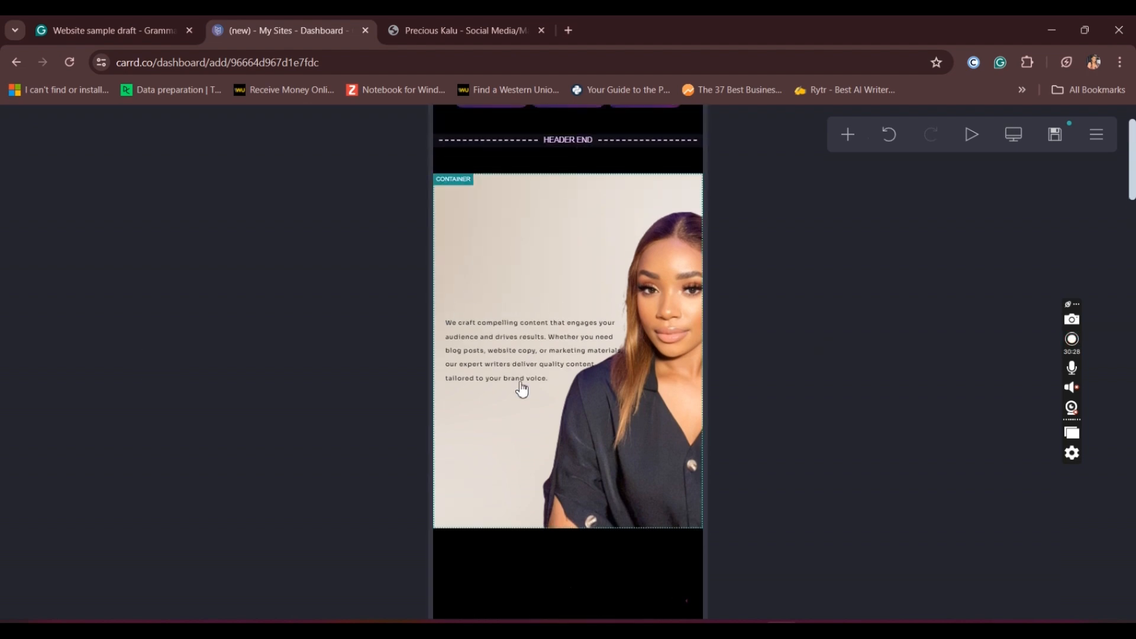
{"action": "left_click", "coordinate": [542, 366]}
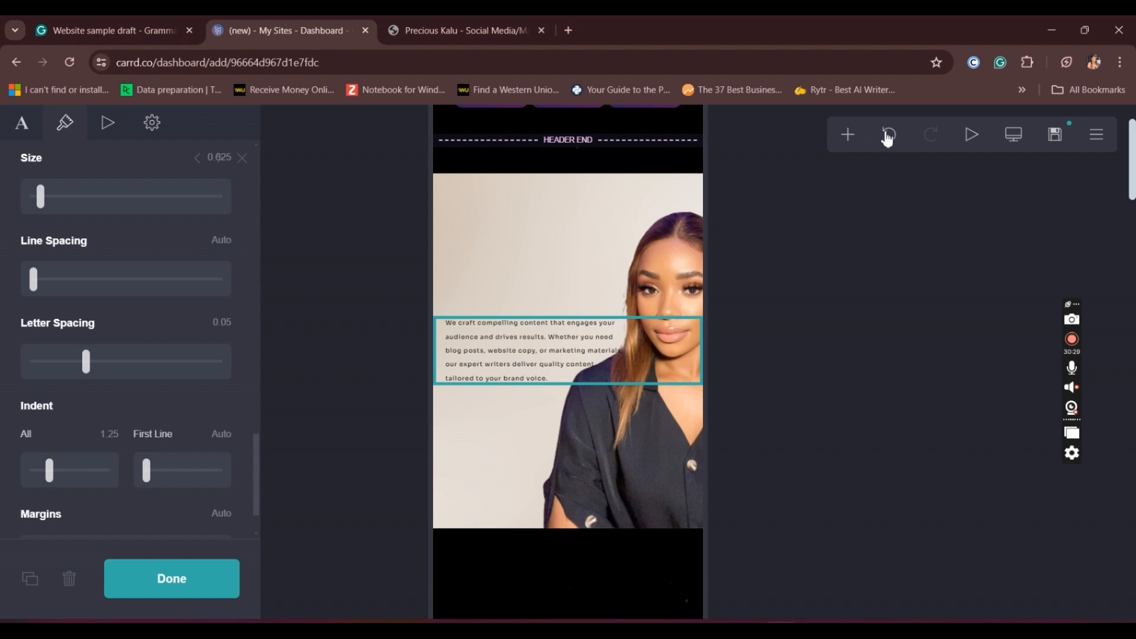
Insert a divider below the story paragraph and duplicate it
{"action": "left_click", "coordinate": [843, 141]}
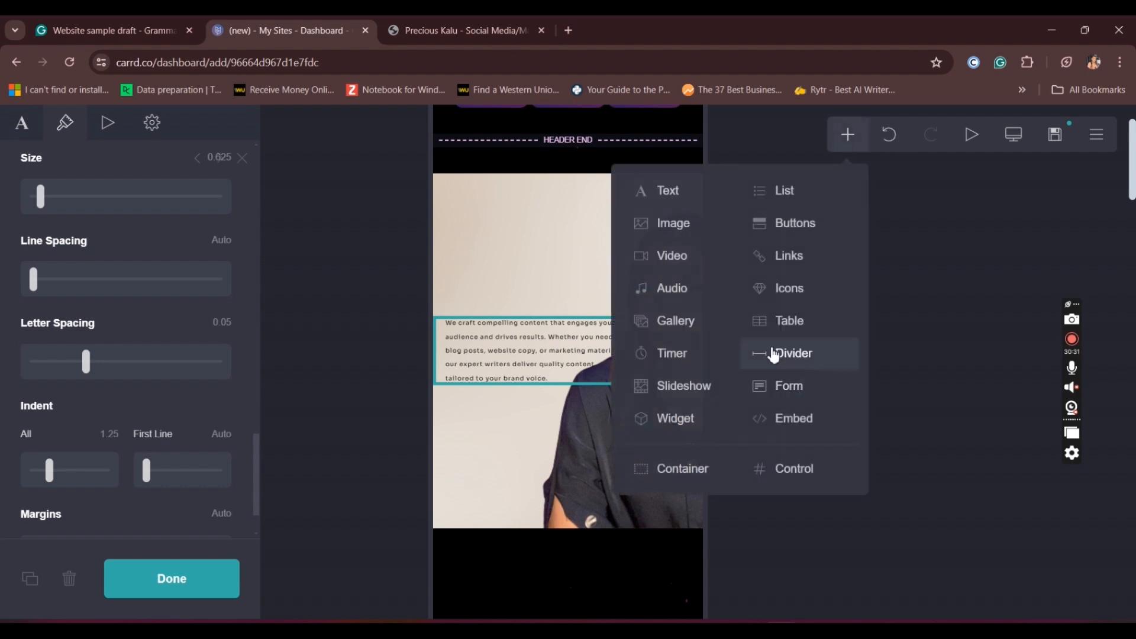
{"action": "left_click", "coordinate": [774, 354]}
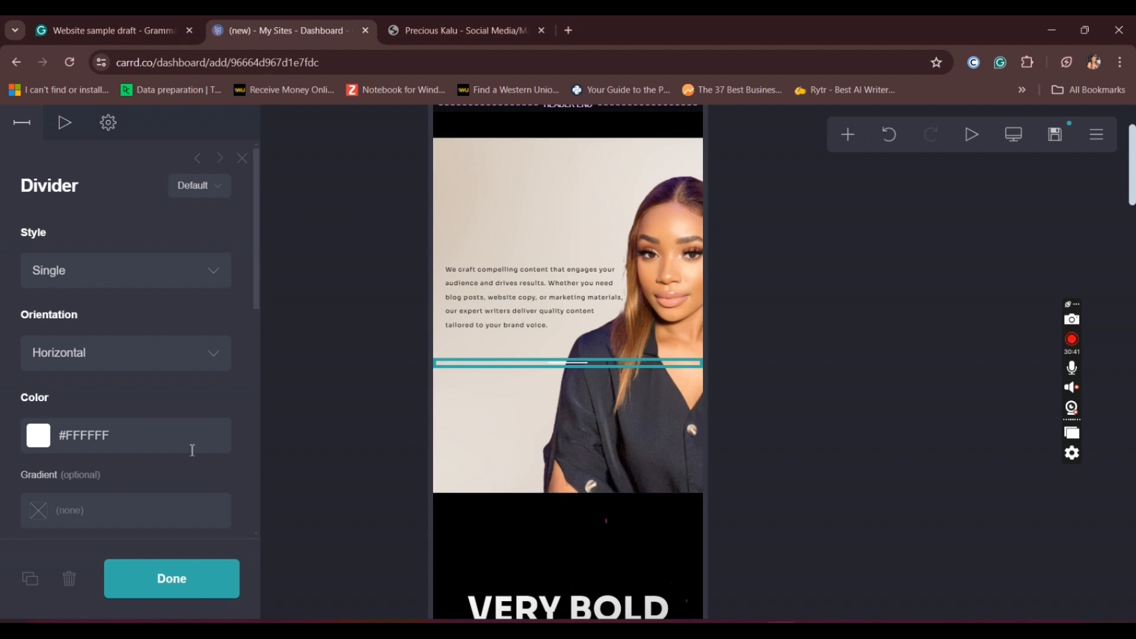
{"action": "left_click", "coordinate": [32, 586]}
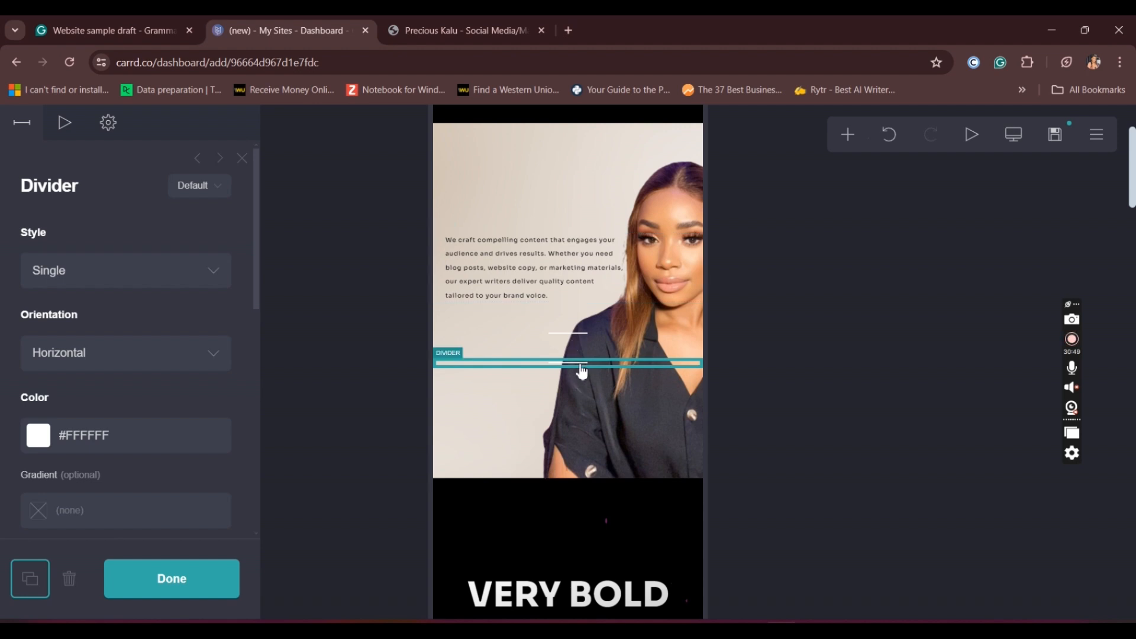
Recolour the divider to #C7AFAF and reselect it
{"action": "left_click", "coordinate": [127, 436]}
{"action": "mouse_move", "coordinate": [127, 436]}
{"action": "left_mouse_down"}
{"action": "mouse_move", "coordinate": [66, 436]}
{"action": "mouse_move", "coordinate": [57, 470]}
{"action": "mouse_move", "coordinate": [69, 524]}
{"action": "mouse_move", "coordinate": [57, 507]}
{"action": "mouse_move", "coordinate": [43, 538]}
{"action": "mouse_move", "coordinate": [16, 533]}
{"action": "mouse_move", "coordinate": [104, 507]}
{"action": "mouse_move", "coordinate": [80, 504]}
{"action": "left_mouse_up"}
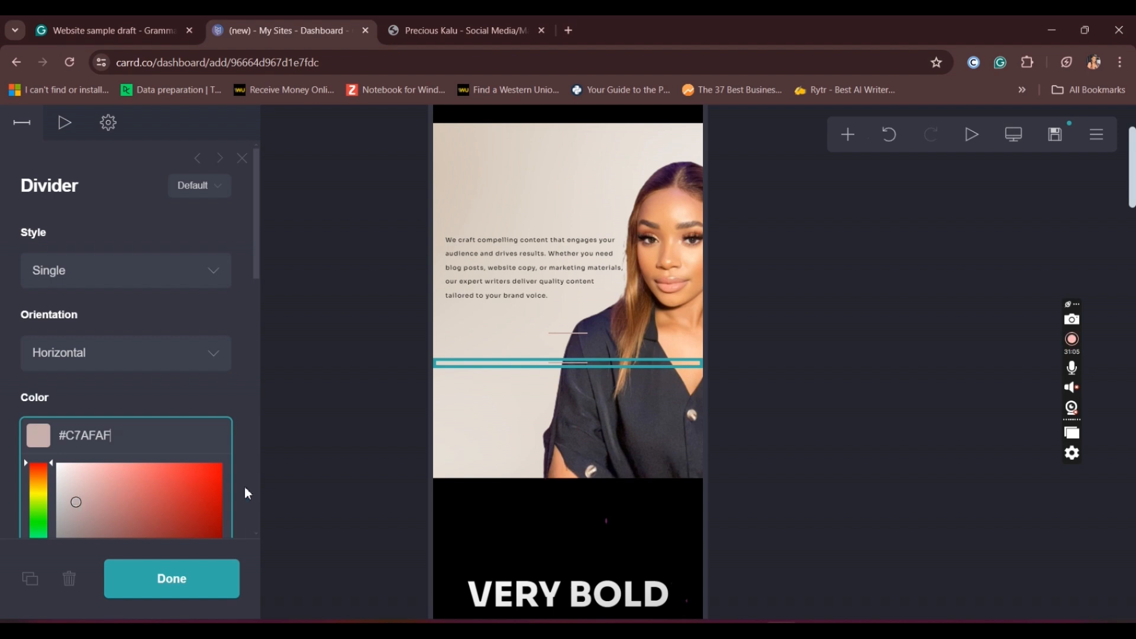
{"action": "left_click", "coordinate": [171, 583]}
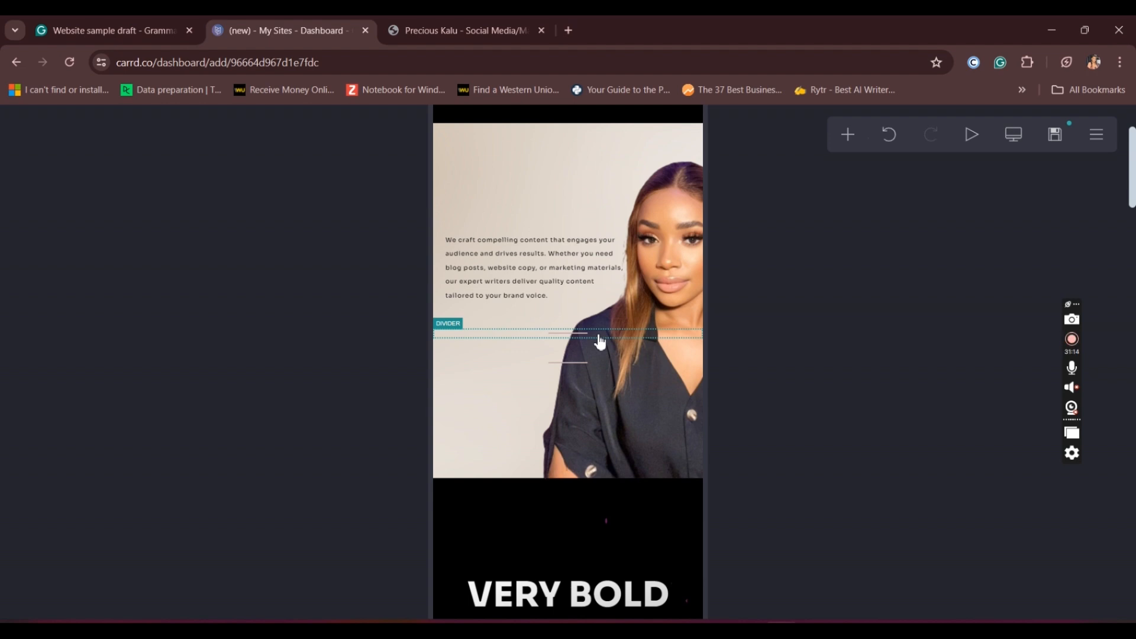
{"action": "left_click", "coordinate": [548, 335]}
{"action": "left_click", "coordinate": [561, 333]}
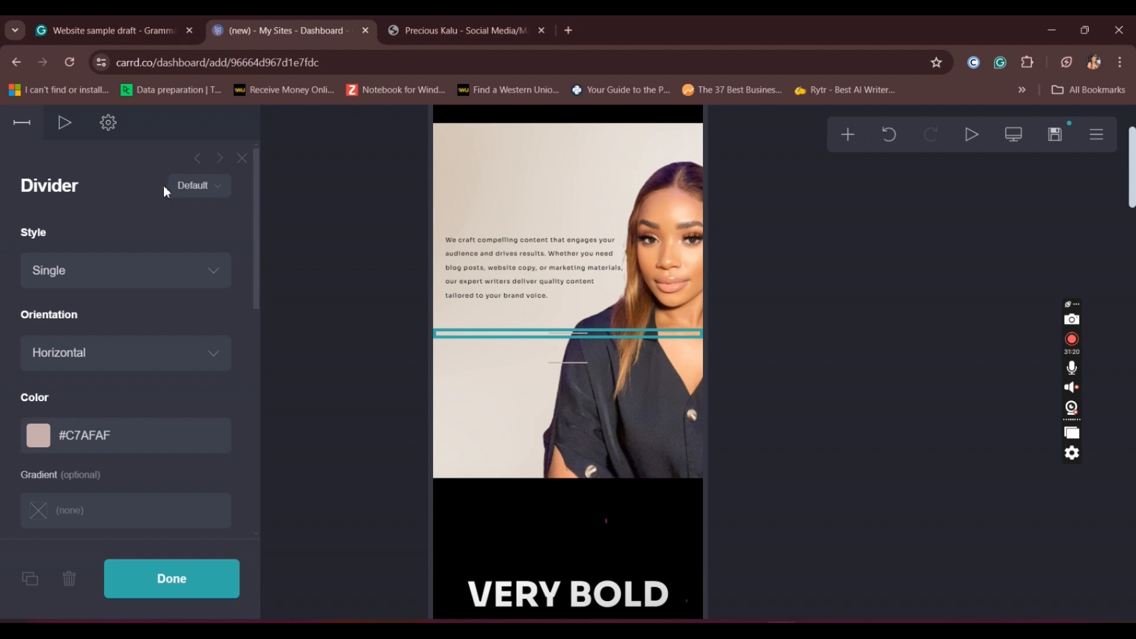
Set the visibility of both dividers to Mobile Only
{"action": "left_click", "coordinate": [112, 129]}
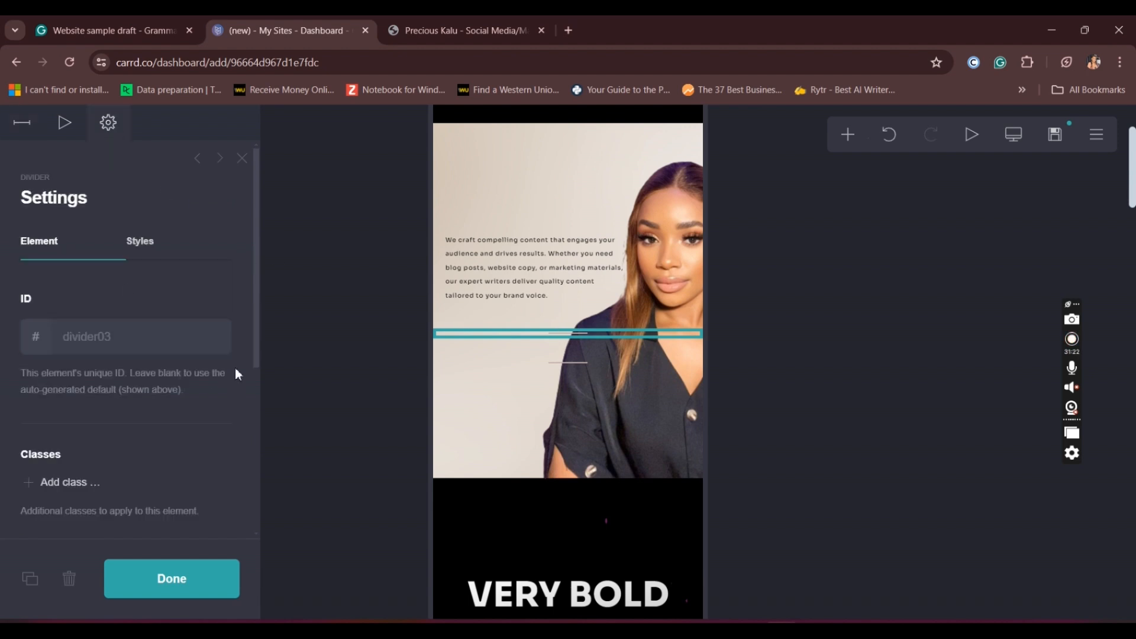
{"action": "left_click_drag", "start_coordinate": [259, 260], "coordinate": [263, 460]}
{"action": "left_click", "coordinate": [197, 457]}
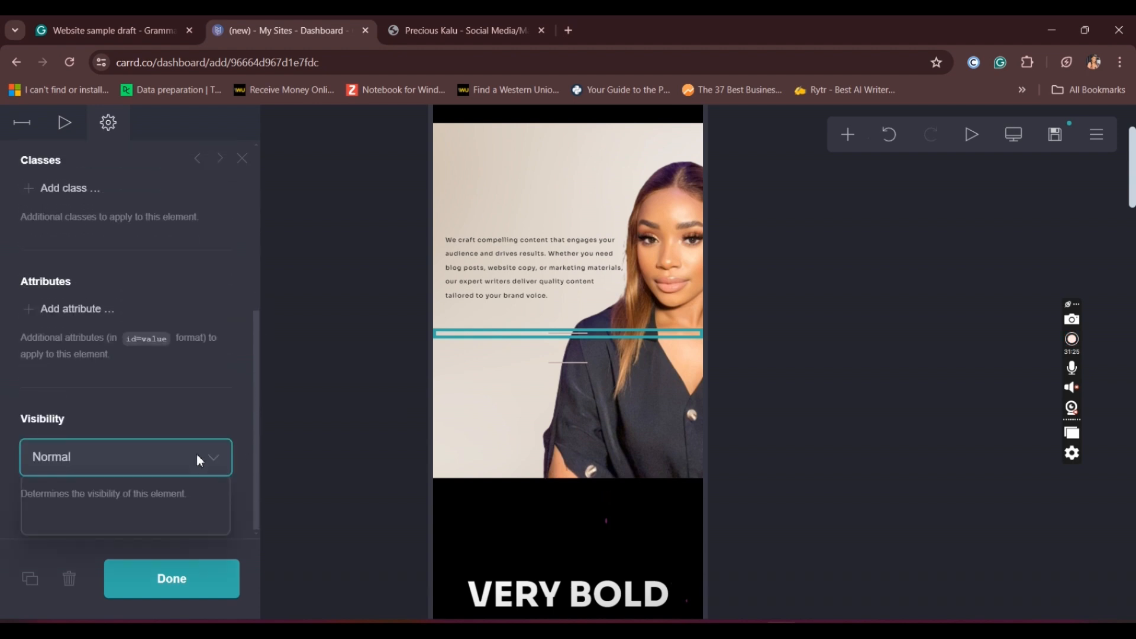
{"action": "left_click", "coordinate": [51, 512]}
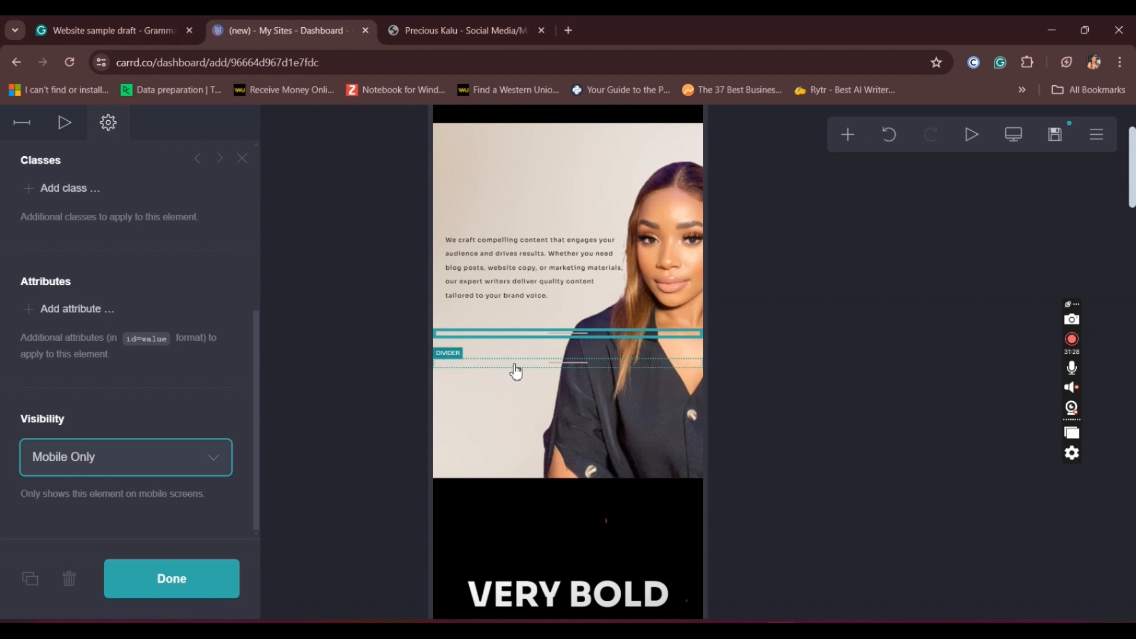
{"action": "left_click", "coordinate": [534, 368]}
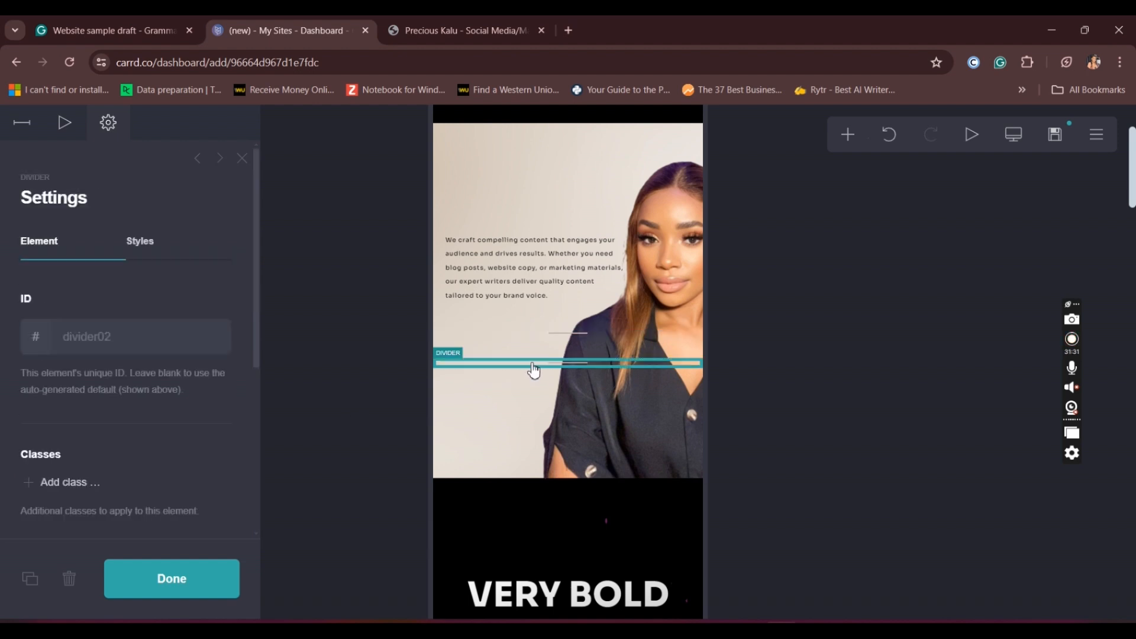
{"action": "scroll", "coordinate": [136, 355], "scroll_direction": "down", "scroll_amount": 5}
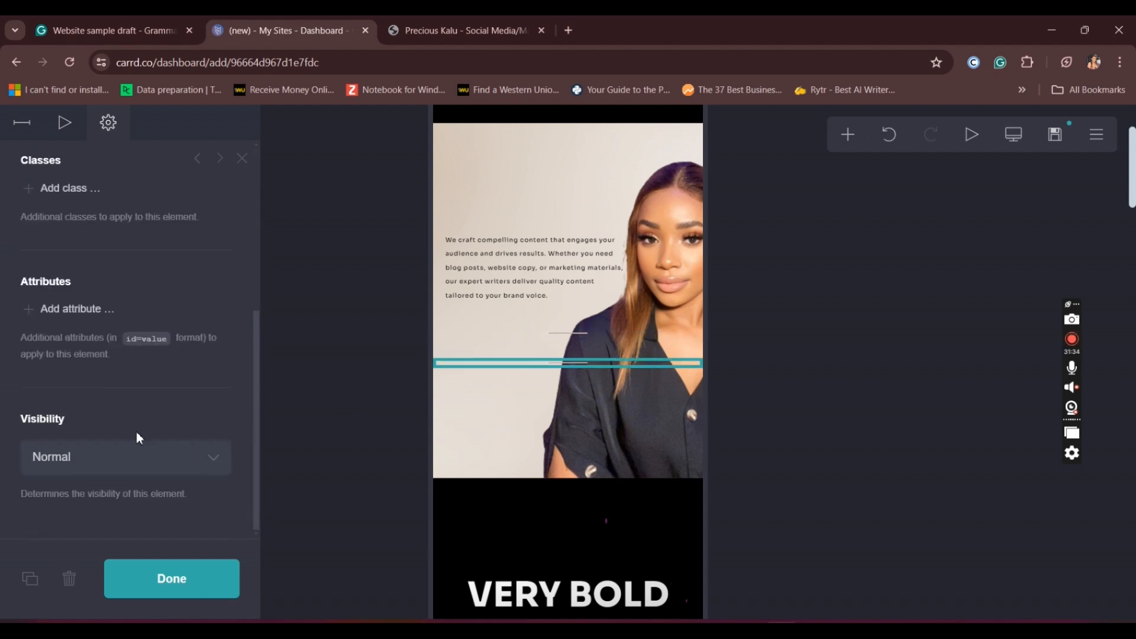
{"action": "left_click", "coordinate": [165, 467]}
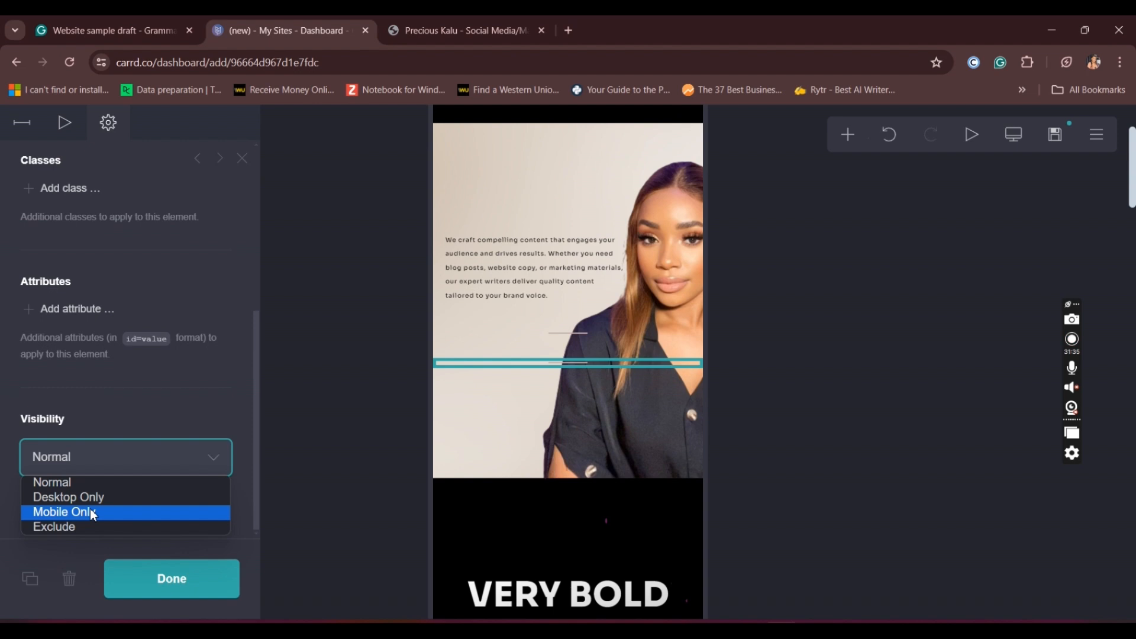
{"action": "left_click", "coordinate": [93, 512]}
{"action": "left_click", "coordinate": [184, 579]}
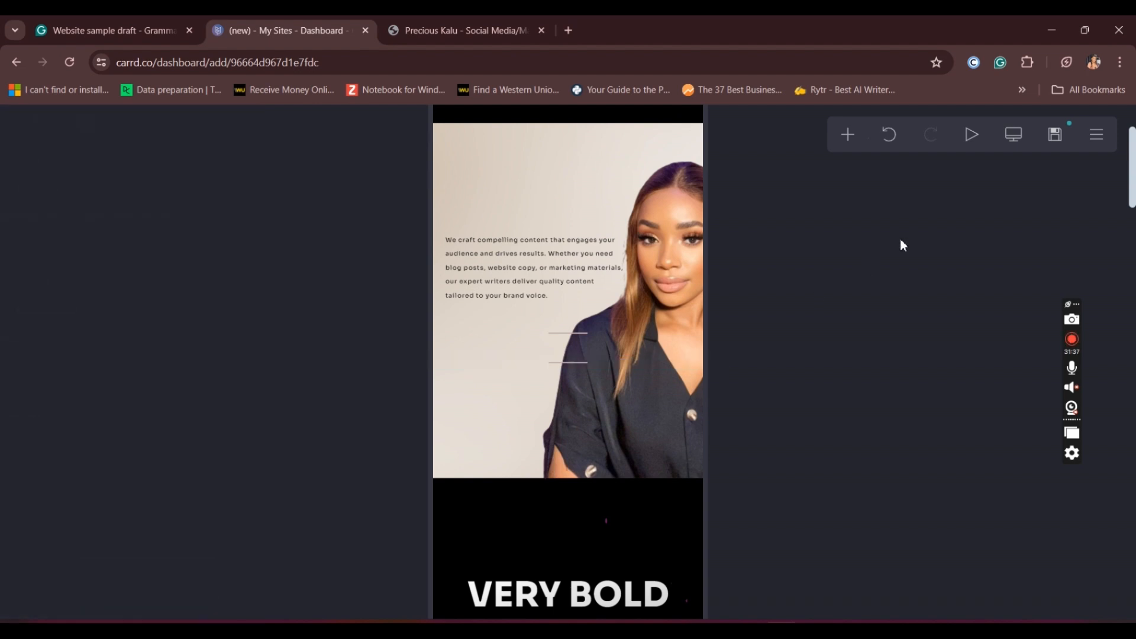
Switch to the desktop preview to check the hidden divider placeholders
{"action": "left_click", "coordinate": [1014, 135]}
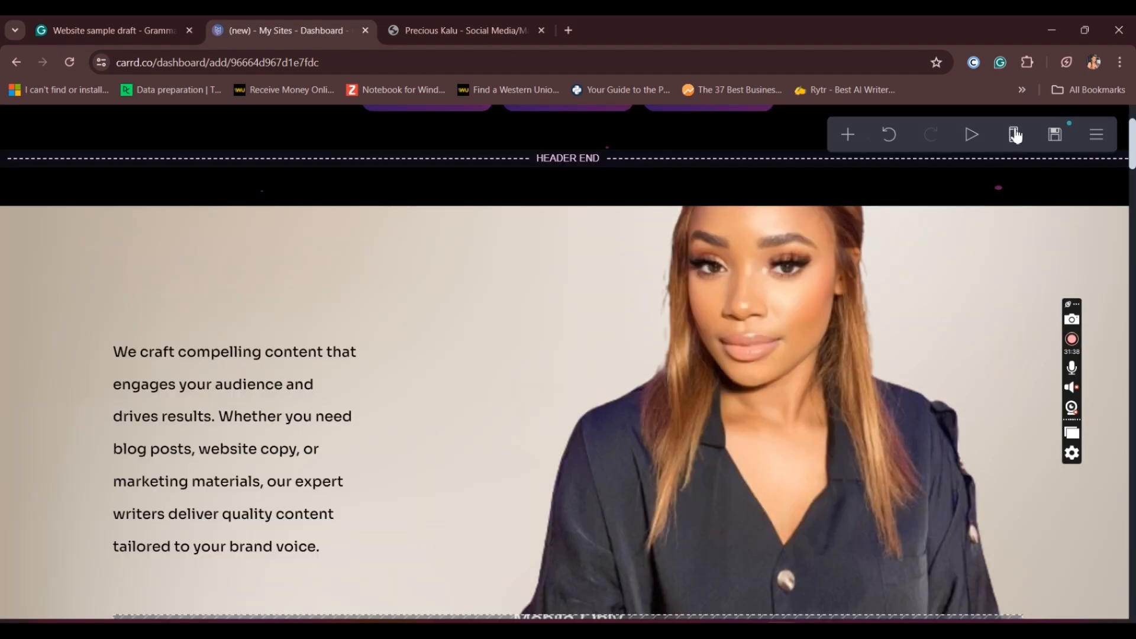
{"action": "left_click_drag", "start_coordinate": [1133, 166], "coordinate": [1135, 189]}
{"action": "scroll", "coordinate": [844, 328], "scroll_direction": "down", "scroll_amount": 2}
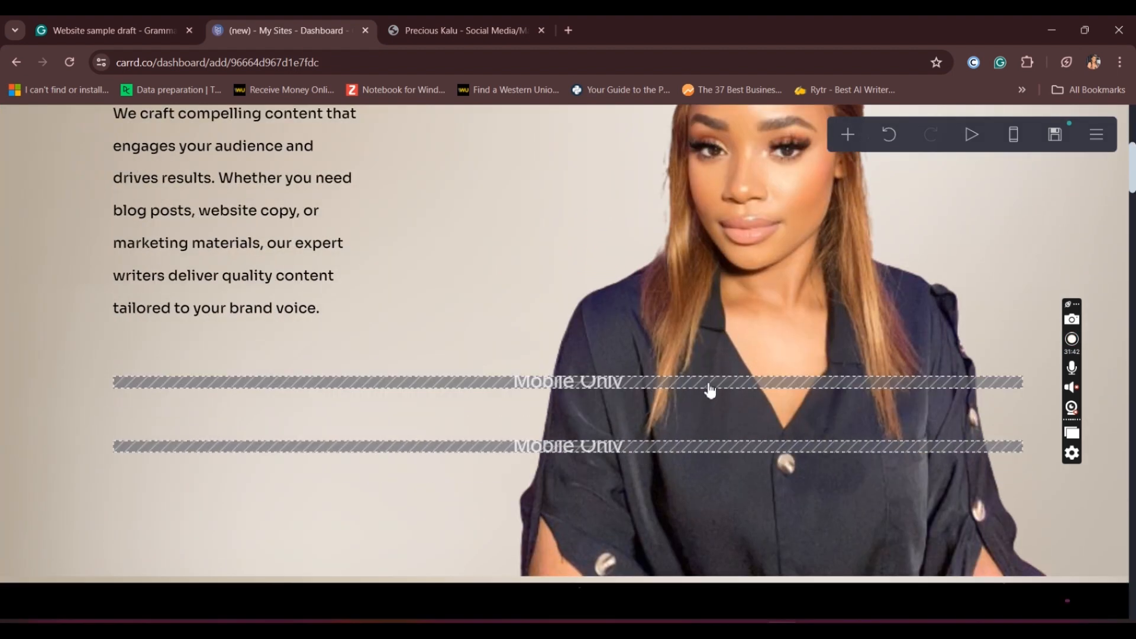
Widen the 'We craft' story paragraph to 32.5, keeping its text size at 1.125
{"action": "left_click", "coordinate": [294, 271]}
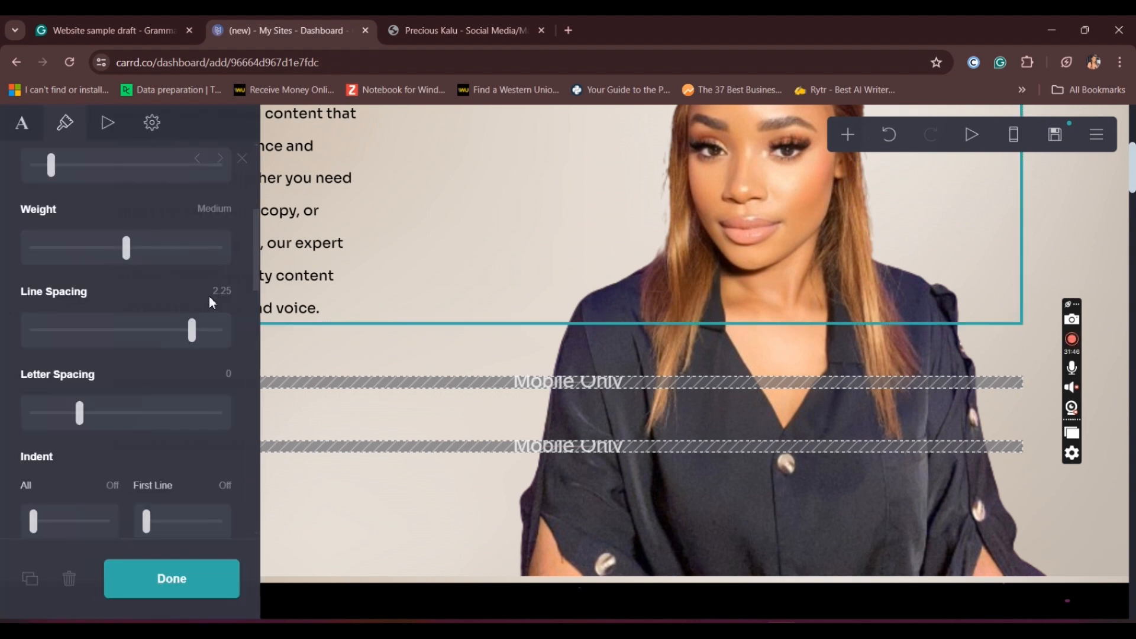
{"action": "left_click_drag", "start_coordinate": [254, 242], "coordinate": [253, 225]}
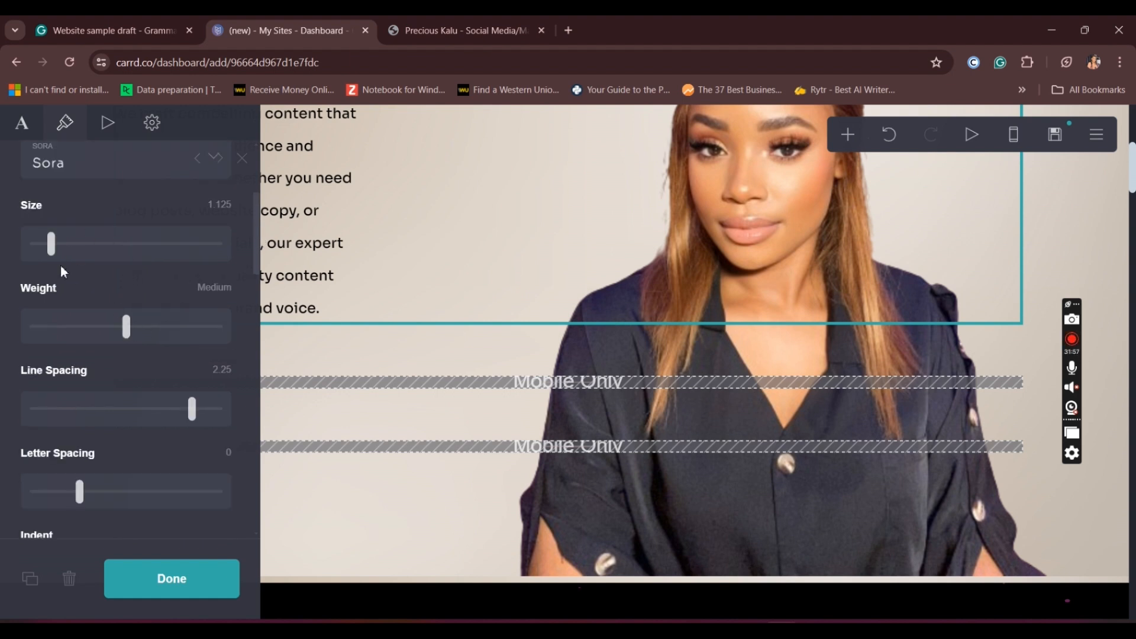
{"action": "left_click", "coordinate": [55, 249]}
{"action": "left_click_drag", "start_coordinate": [55, 249], "coordinate": [59, 248]}
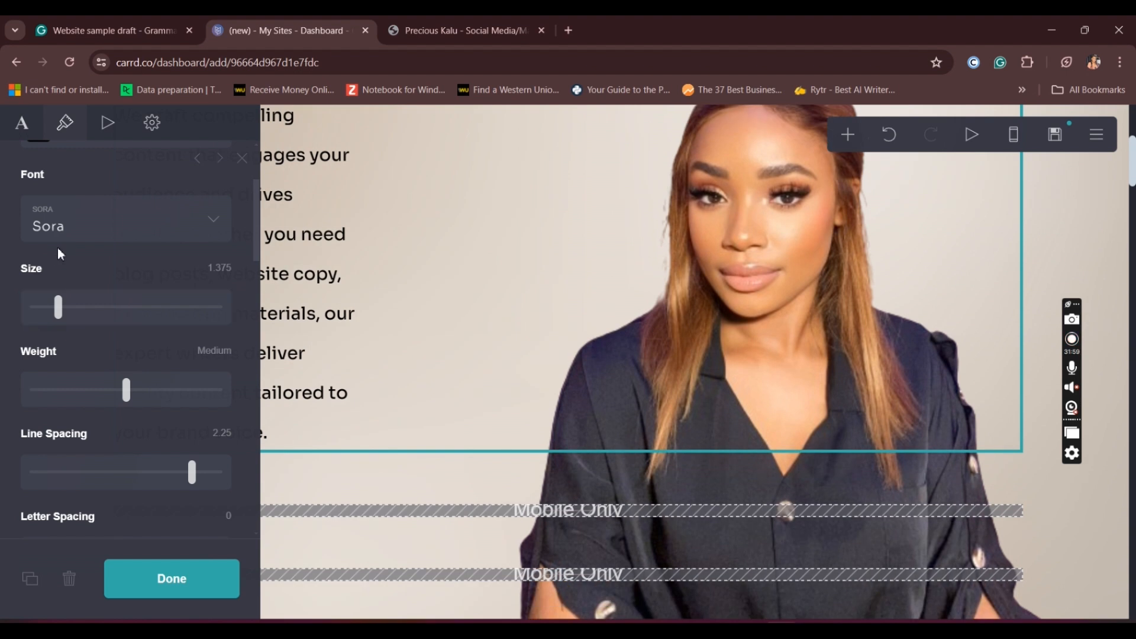
{"action": "left_click", "coordinate": [53, 307]}
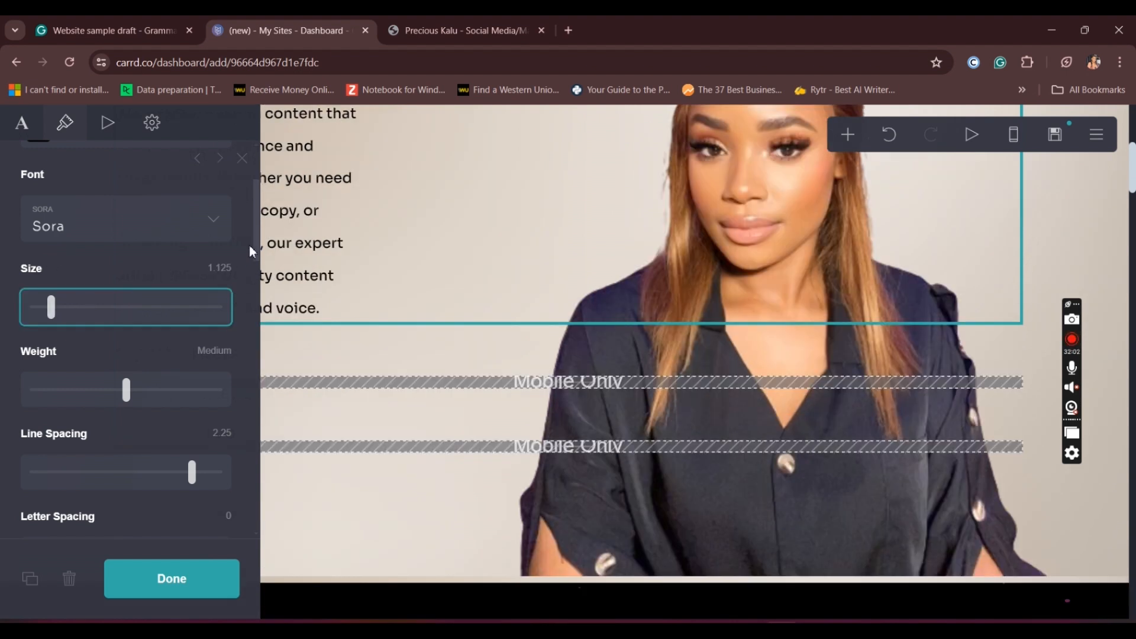
{"action": "left_click_drag", "start_coordinate": [254, 245], "coordinate": [275, 337]}
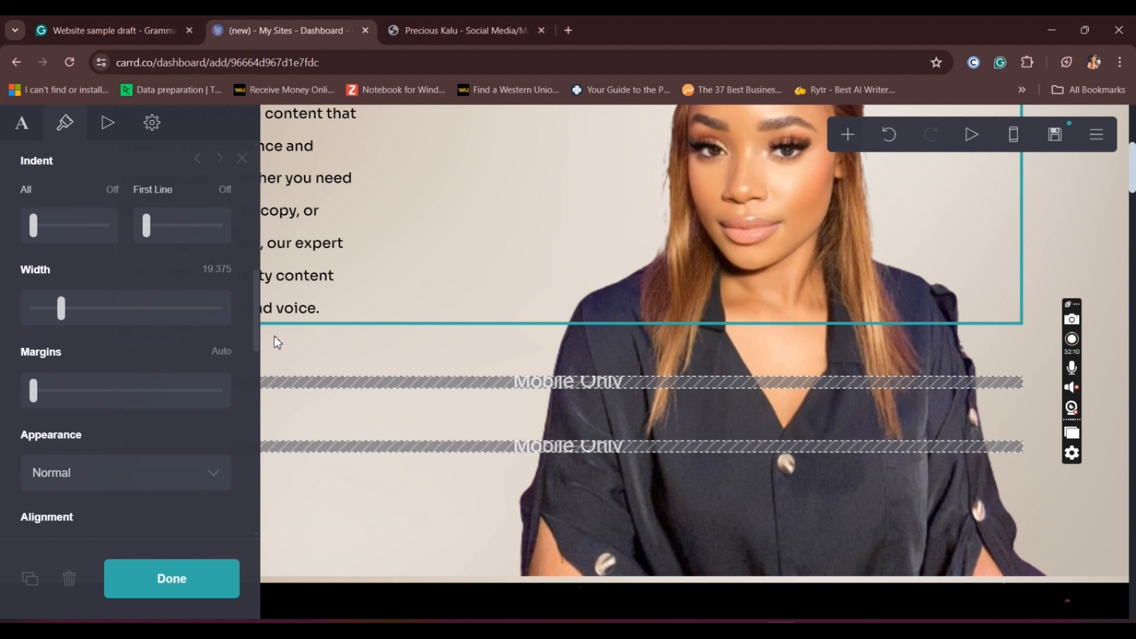
{"action": "left_click_drag", "start_coordinate": [63, 309], "coordinate": [86, 320]}
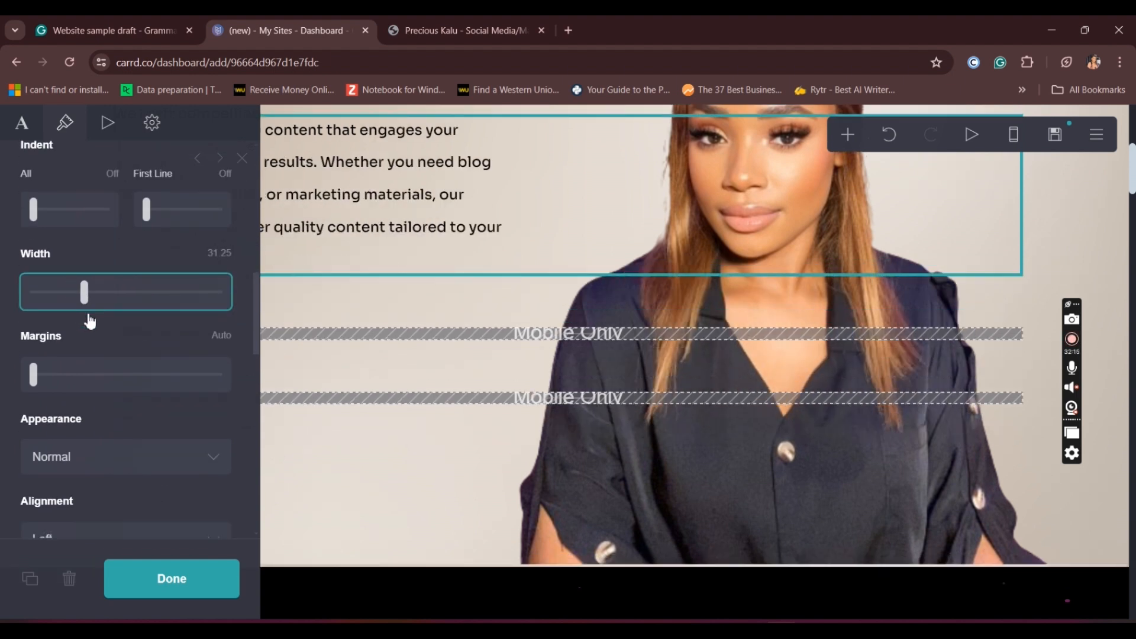
{"action": "scroll", "coordinate": [89, 320], "scroll_direction": "down", "scroll_amount": 1}
{"action": "left_click", "coordinate": [158, 595]}
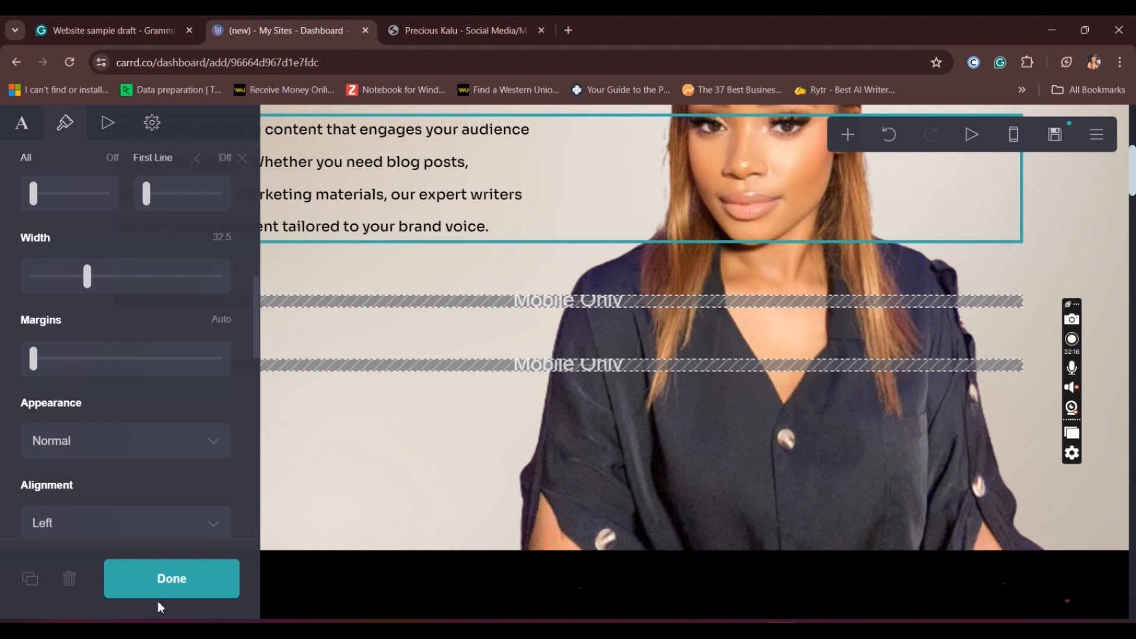
{"action": "left_click", "coordinate": [162, 592]}
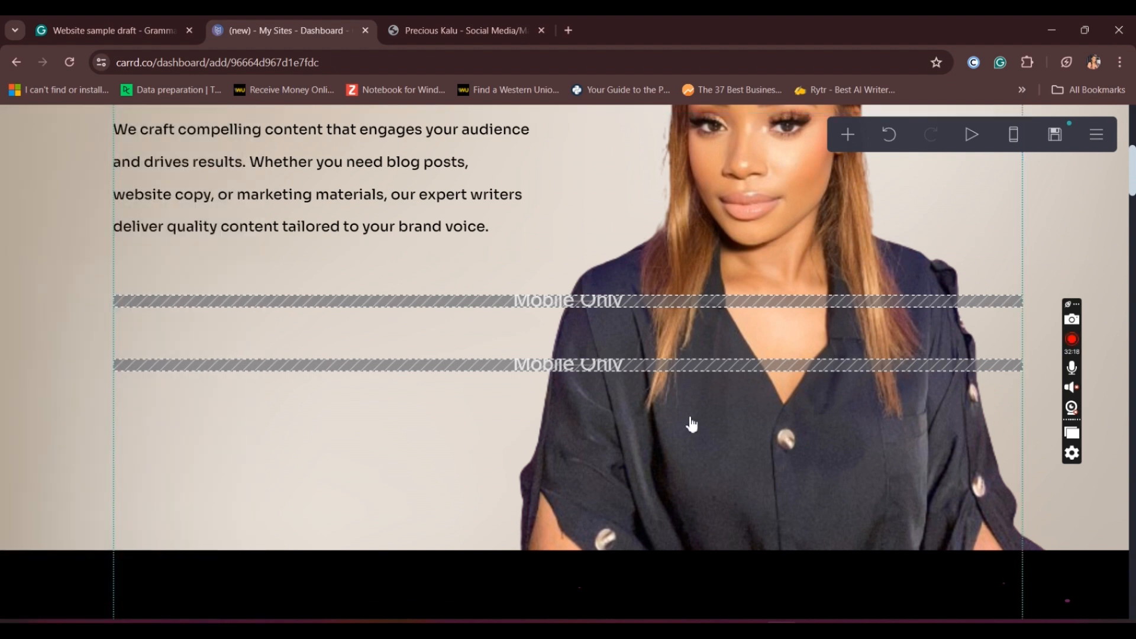
Select the empty placeholder text element above 'VERY BOLD STATEMENT' and bring up the add-element list
{"action": "left_click_drag", "start_coordinate": [1130, 168], "coordinate": [1133, 224]}
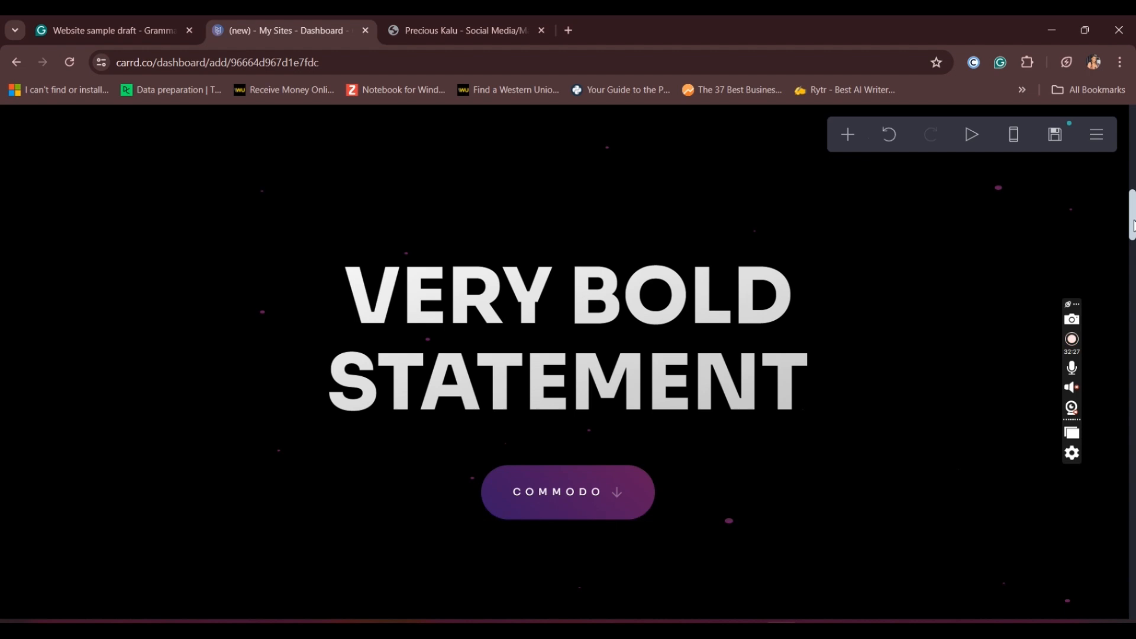
{"action": "mouse_move", "coordinate": [1132, 233]}
{"action": "left_mouse_down"}
{"action": "mouse_move", "coordinate": [1133, 256]}
{"action": "mouse_move", "coordinate": [1134, 213]}
{"action": "left_mouse_up"}
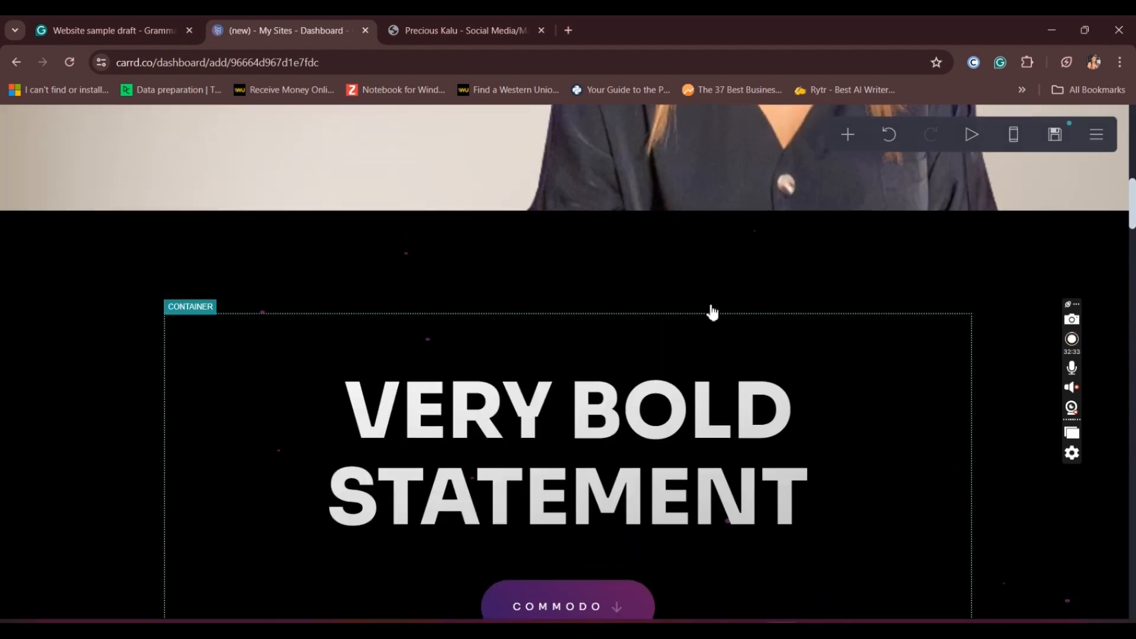
{"action": "left_click", "coordinate": [661, 269]}
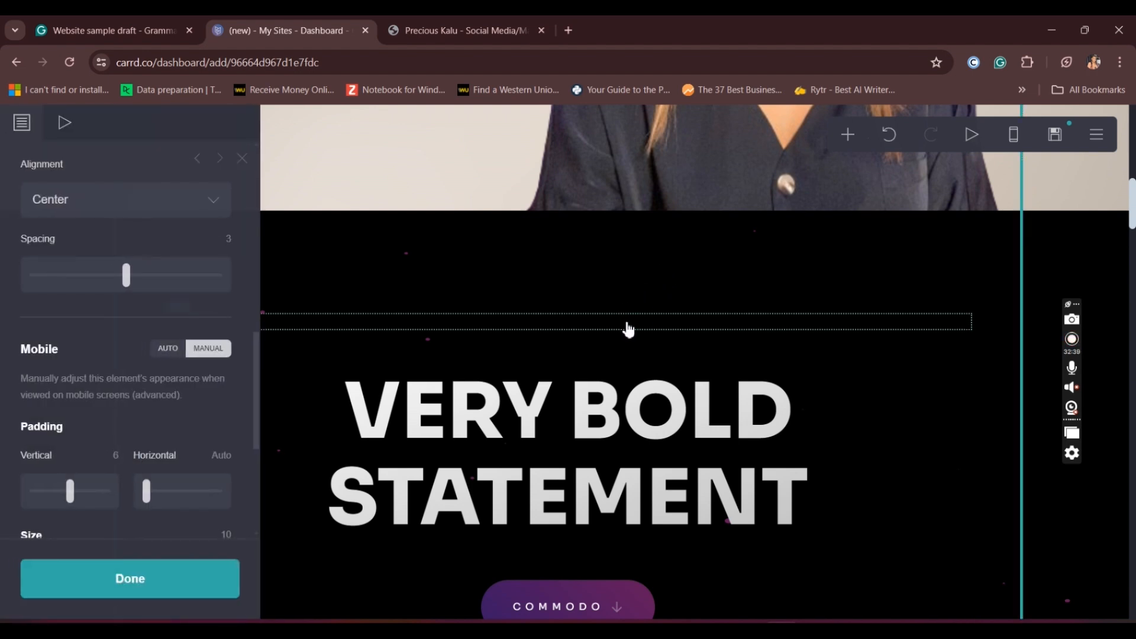
{"action": "left_click", "coordinate": [628, 328]}
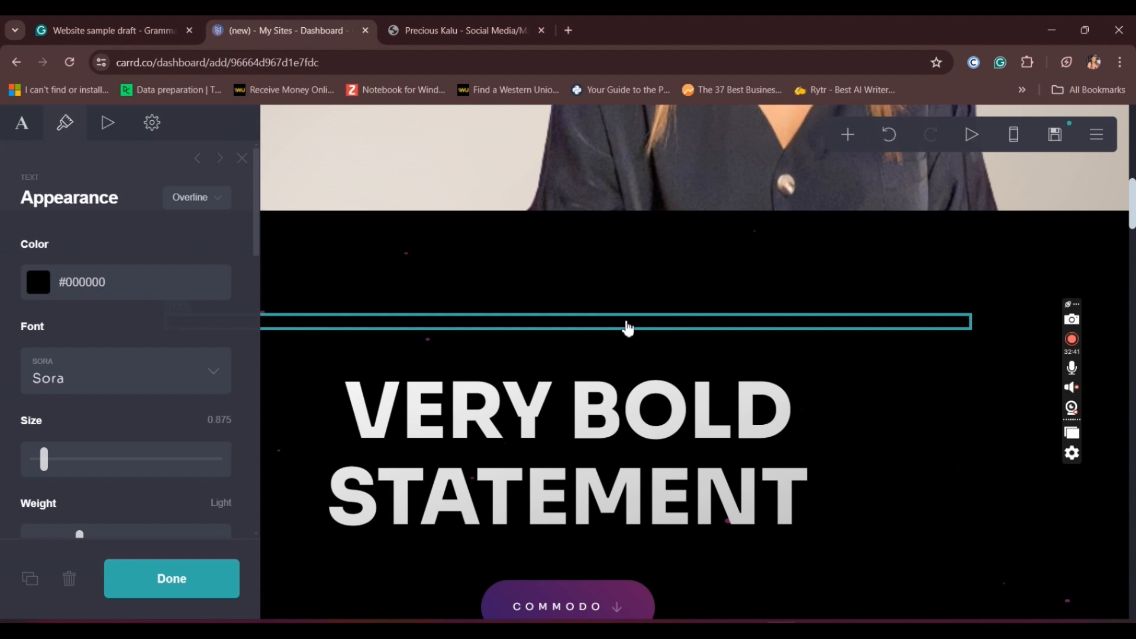
{"action": "left_click", "coordinate": [849, 136]}
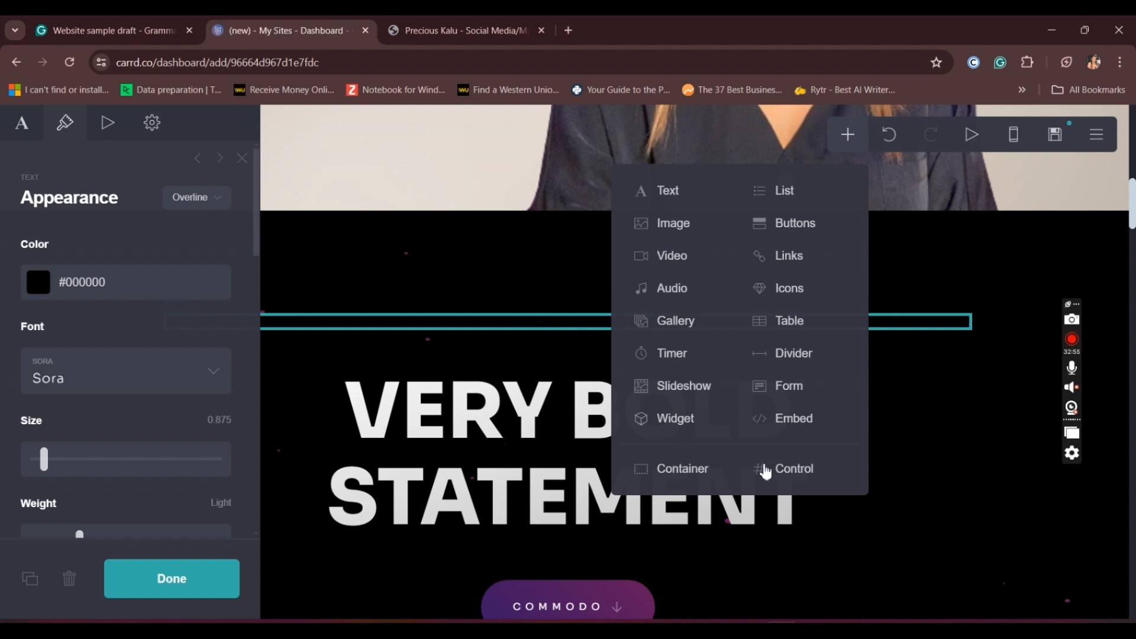
Insert a section break above 'VERY BOLD STATEMENT' and rename it from section03 to 'about'
{"action": "left_click", "coordinate": [812, 481]}
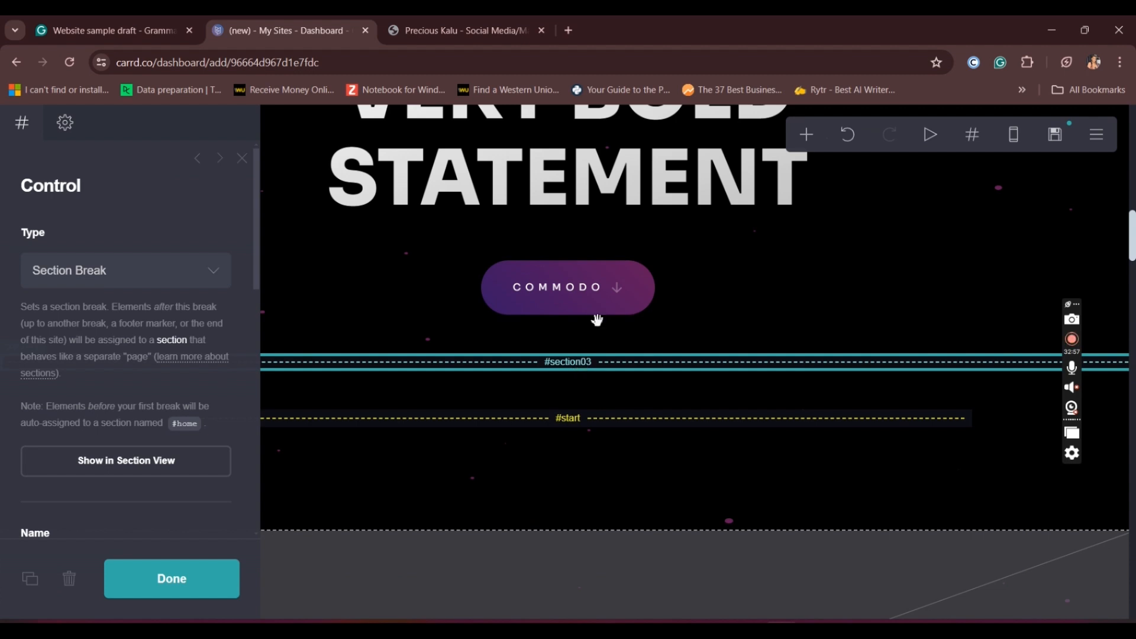
{"action": "left_click_drag", "start_coordinate": [597, 320], "coordinate": [573, 452]}
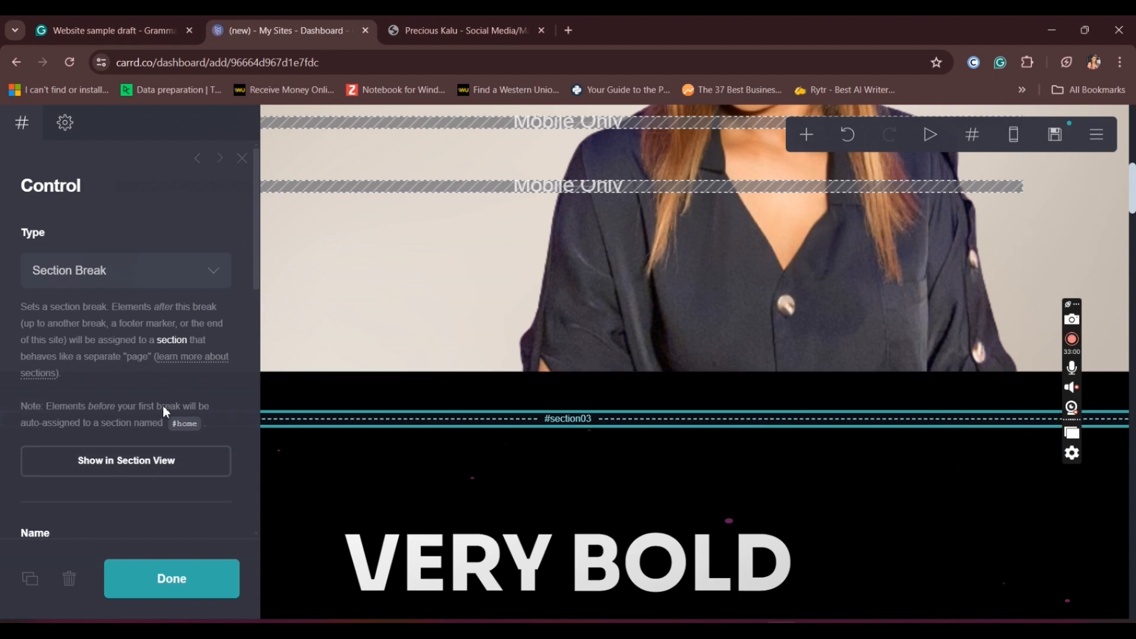
{"action": "scroll", "coordinate": [162, 406], "scroll_direction": "down", "scroll_amount": 4}
{"action": "left_click", "coordinate": [39, 334]}
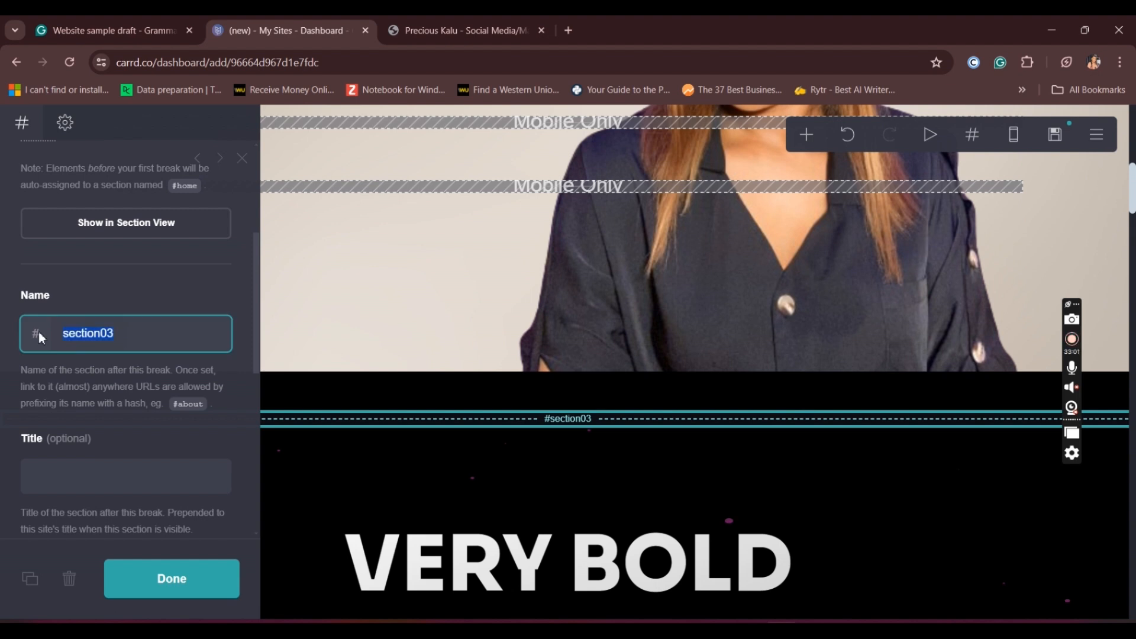
{"action": "type", "text": "about"}
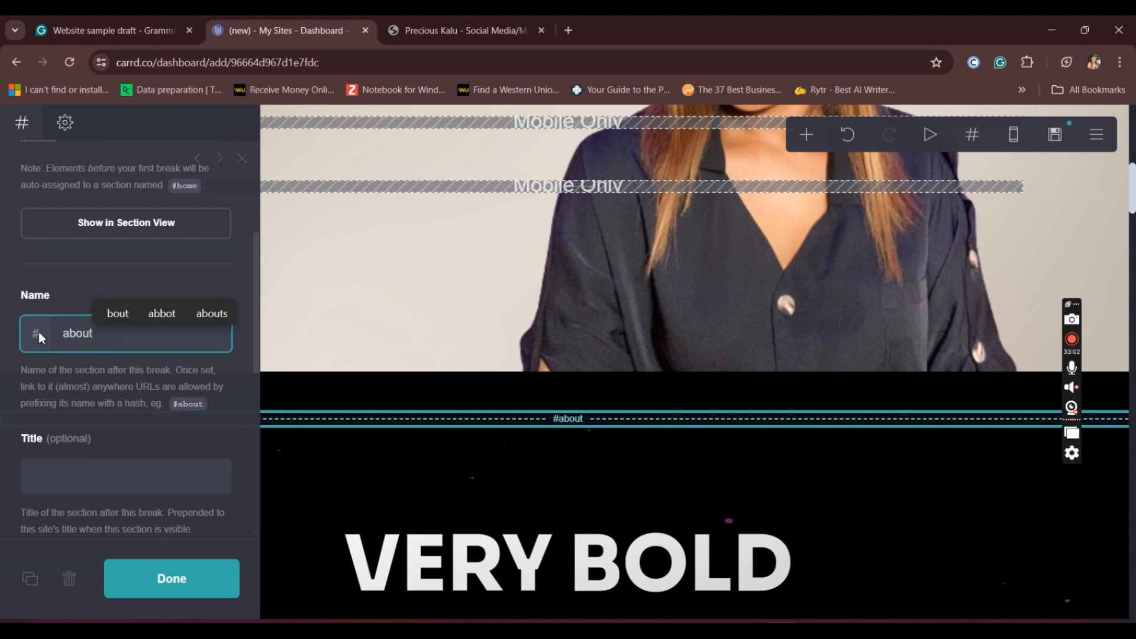
{"action": "left_click", "coordinate": [98, 372]}
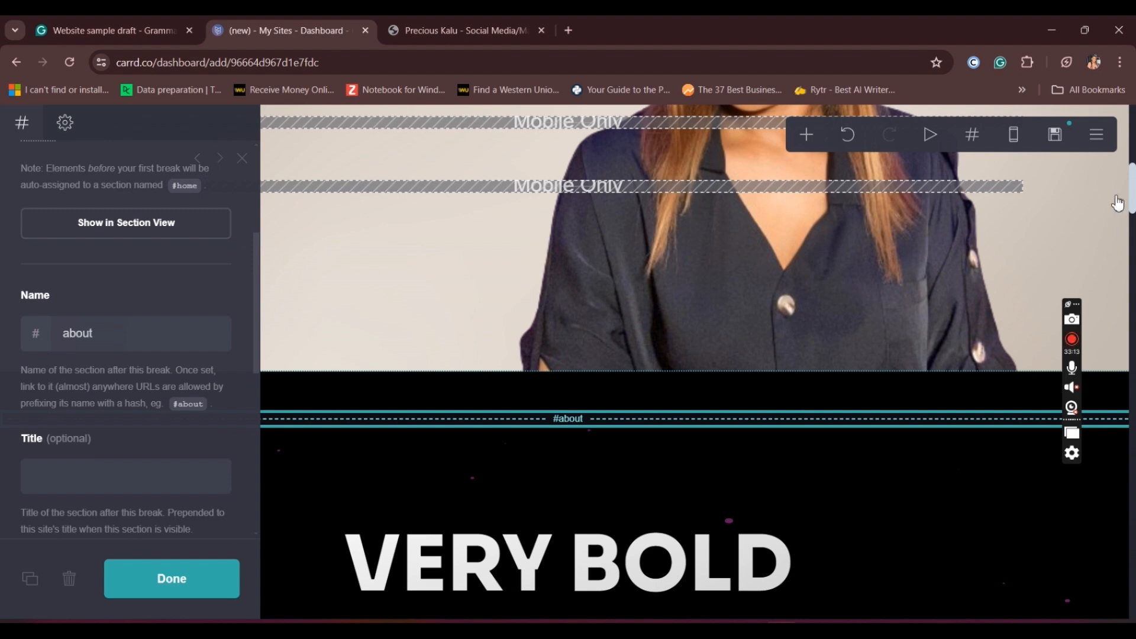
{"action": "left_click_drag", "start_coordinate": [1131, 195], "coordinate": [1131, 127]}
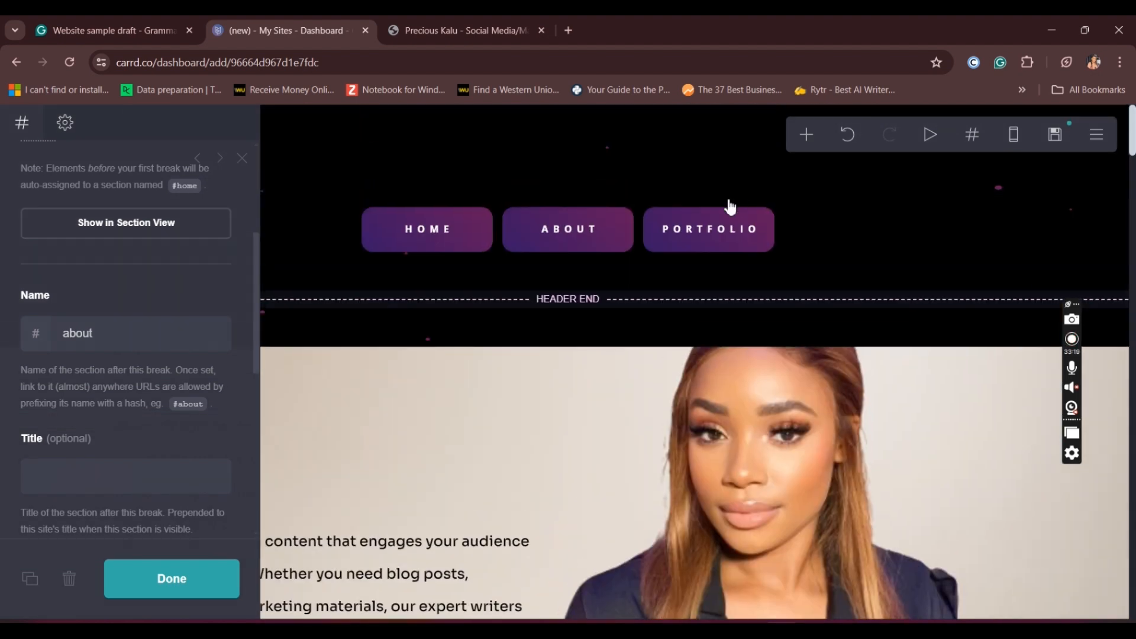
Change the ABOUT navigation button's link URL to #about and close the button settings
{"action": "left_click", "coordinate": [538, 257]}
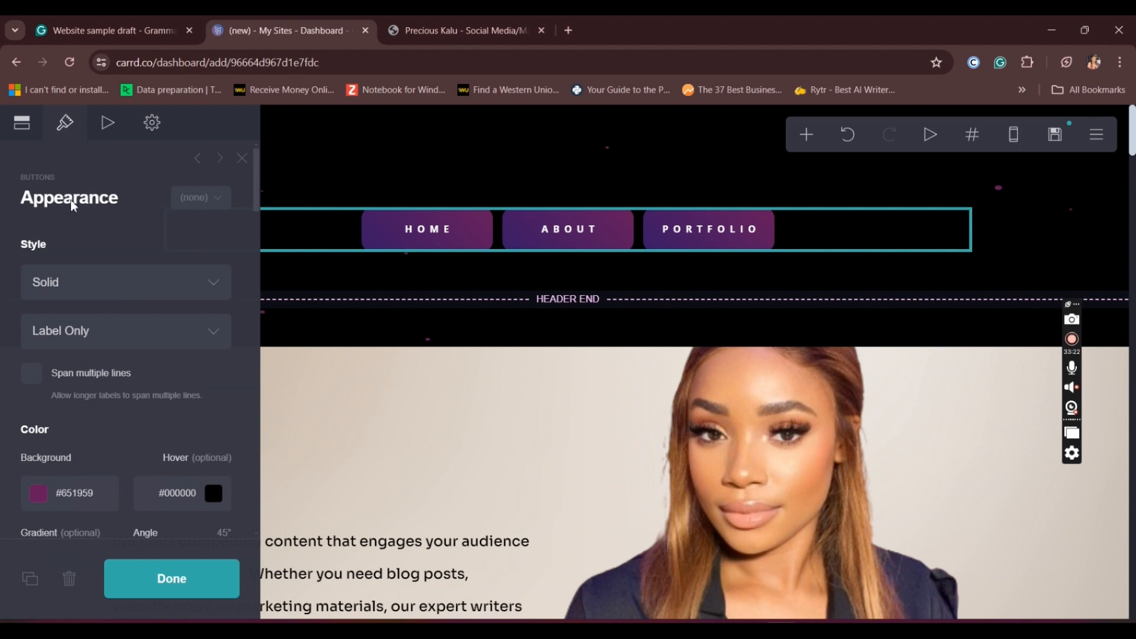
{"action": "left_click", "coordinate": [21, 132]}
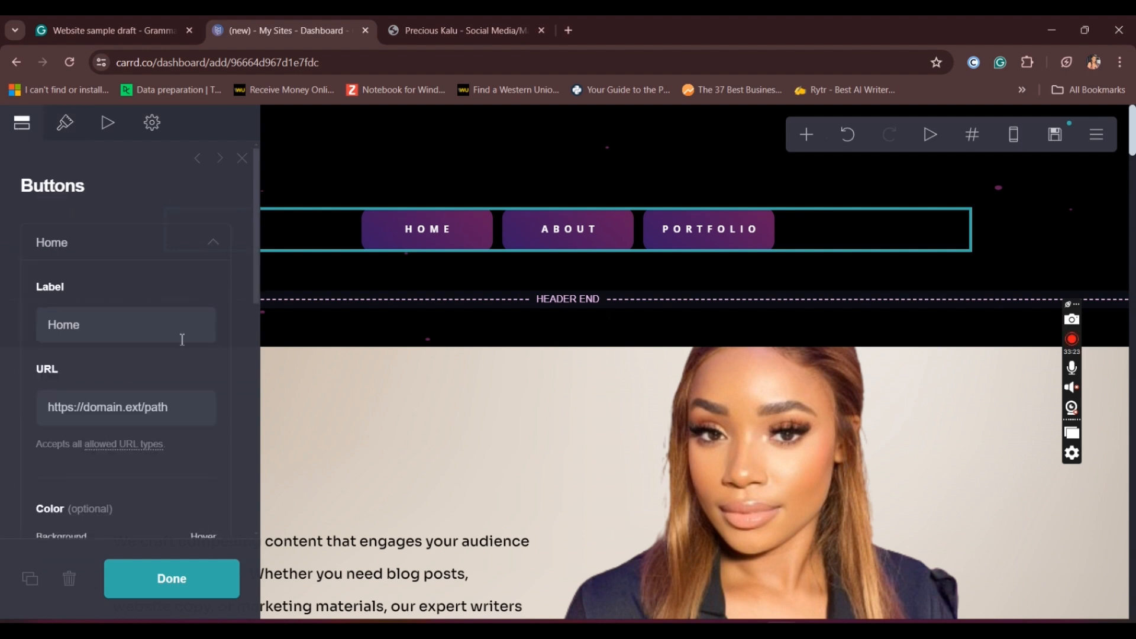
{"action": "left_click", "coordinate": [214, 250]}
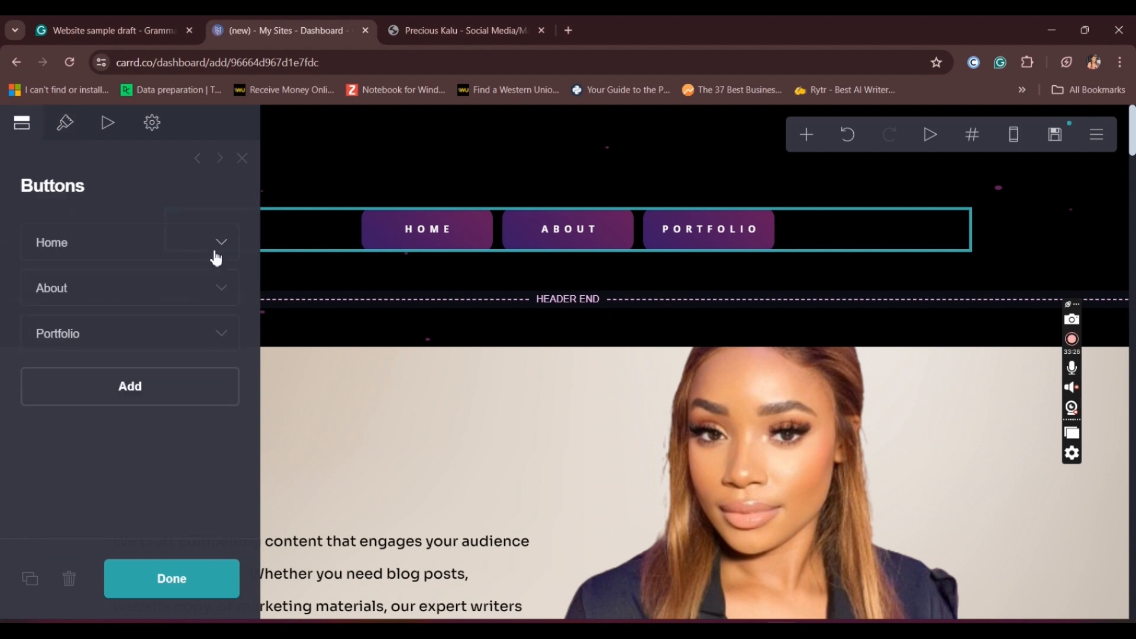
{"action": "left_click", "coordinate": [222, 290]}
{"action": "left_click_drag", "start_coordinate": [189, 459], "coordinate": [69, 443]}
{"action": "key", "text": "BackSpace"}
{"action": "key", "text": "BackSpace"}
{"action": "key", "text": "BackSpace"}
{"action": "key", "text": "BackSpace"}
{"action": "key", "text": "BackSpace"}
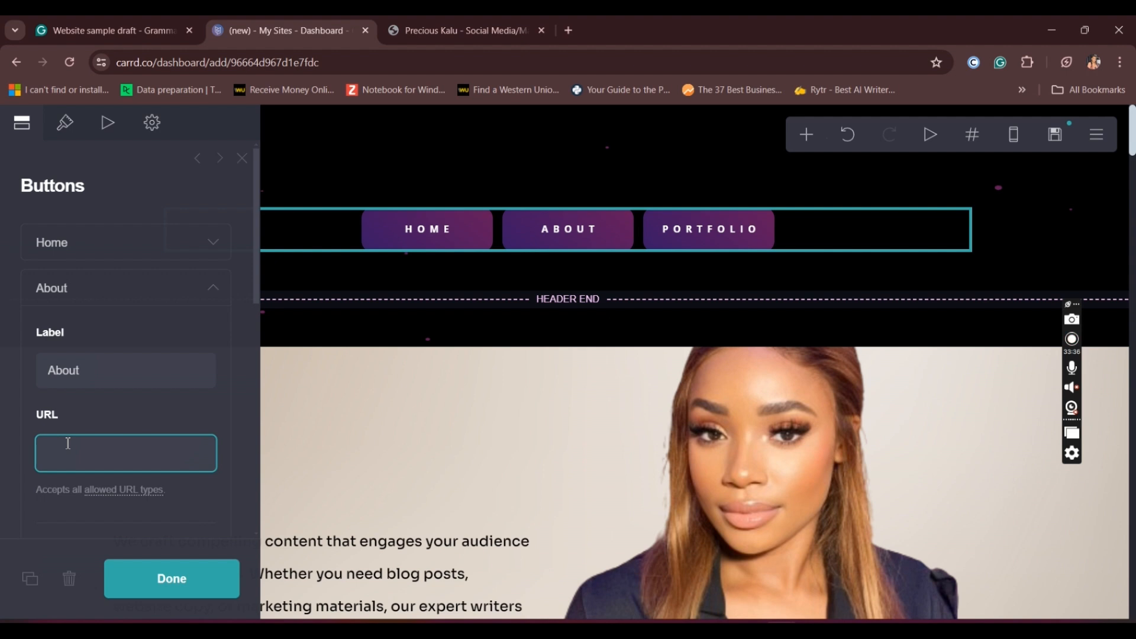
{"action": "type", "text": "#"}
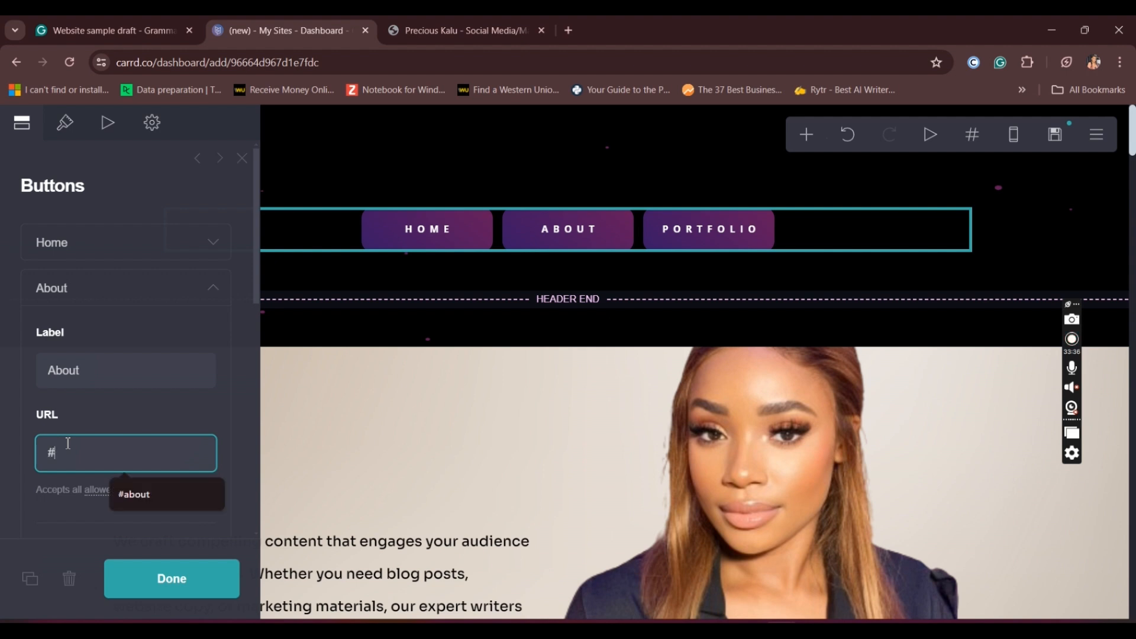
{"action": "left_click", "coordinate": [158, 497]}
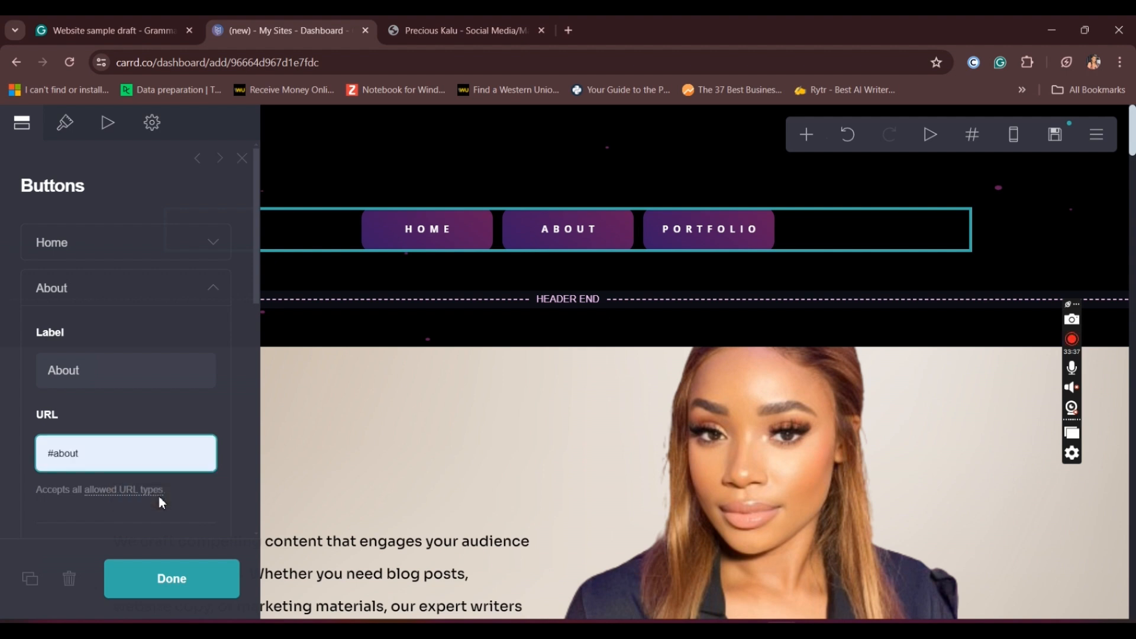
{"action": "left_click", "coordinate": [163, 413]}
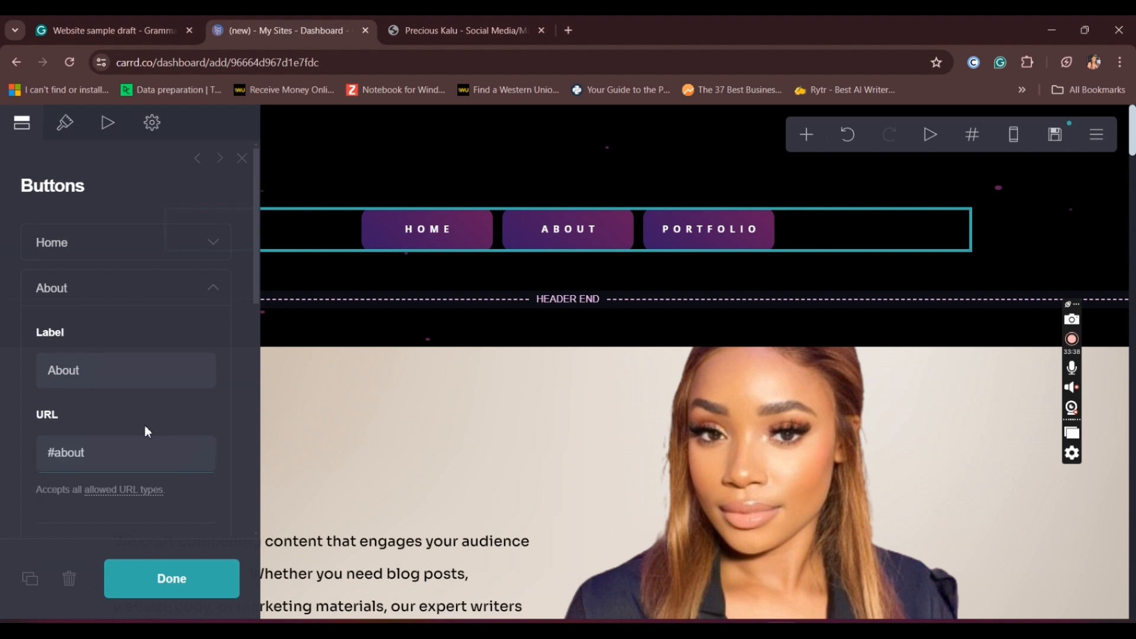
{"action": "left_click", "coordinate": [171, 580]}
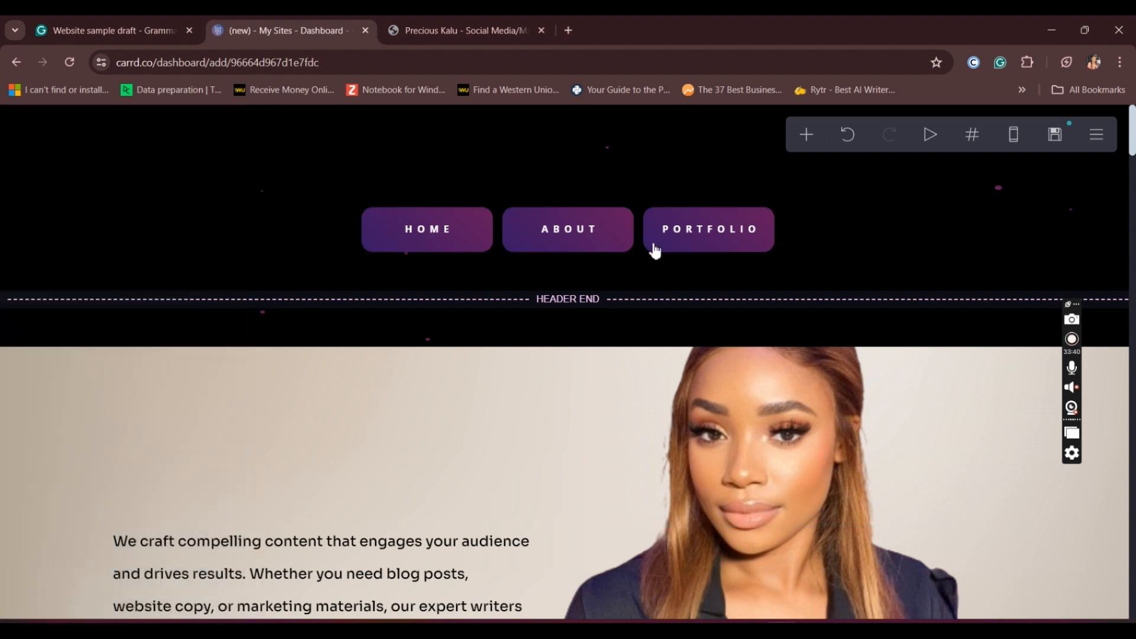
{"action": "scroll", "coordinate": [1133, 185], "scroll_direction": "down", "scroll_amount": 2}
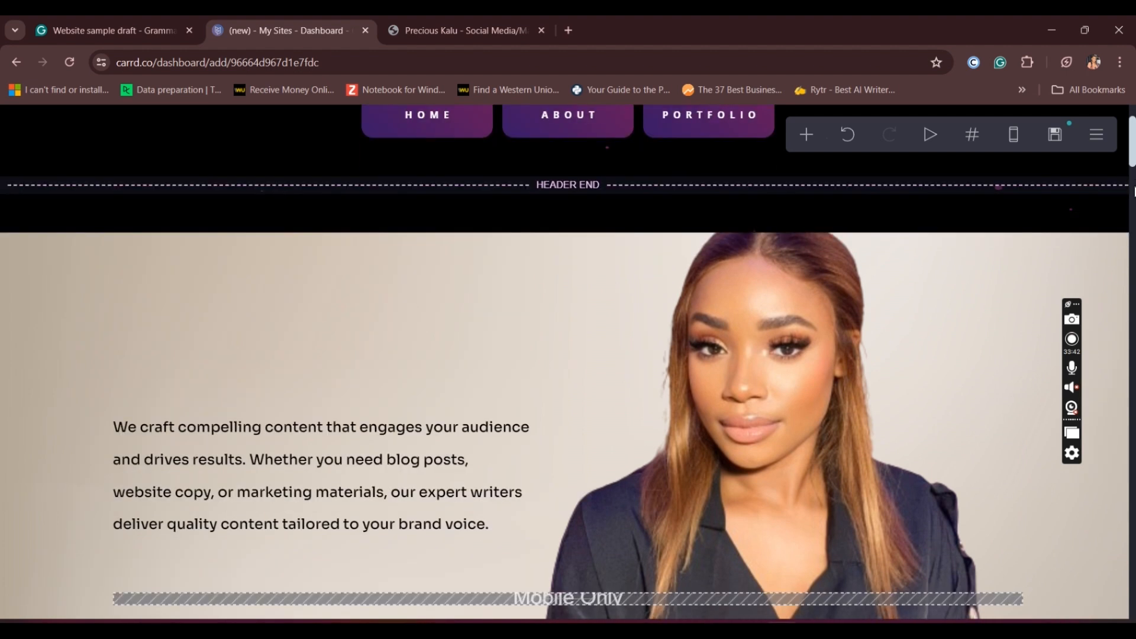
{"action": "scroll", "coordinate": [1133, 189], "scroll_direction": "down", "scroll_amount": 10}
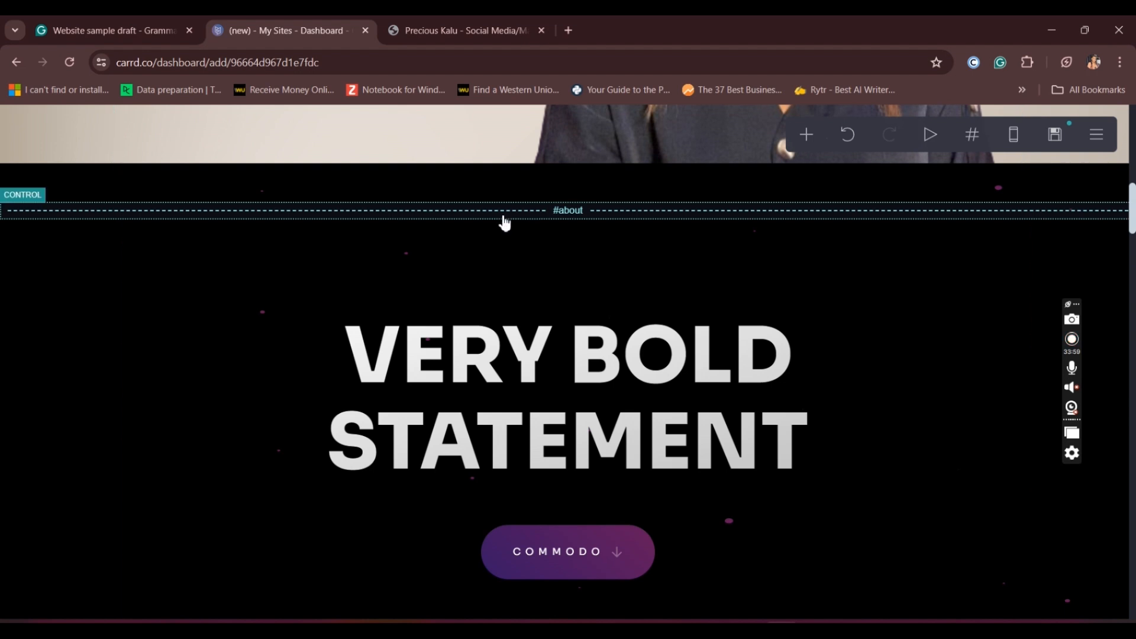
Copy the Our Story paragraph from the Grammarly website draft, then switch back to Carrd
{"action": "left_click", "coordinate": [137, 18]}
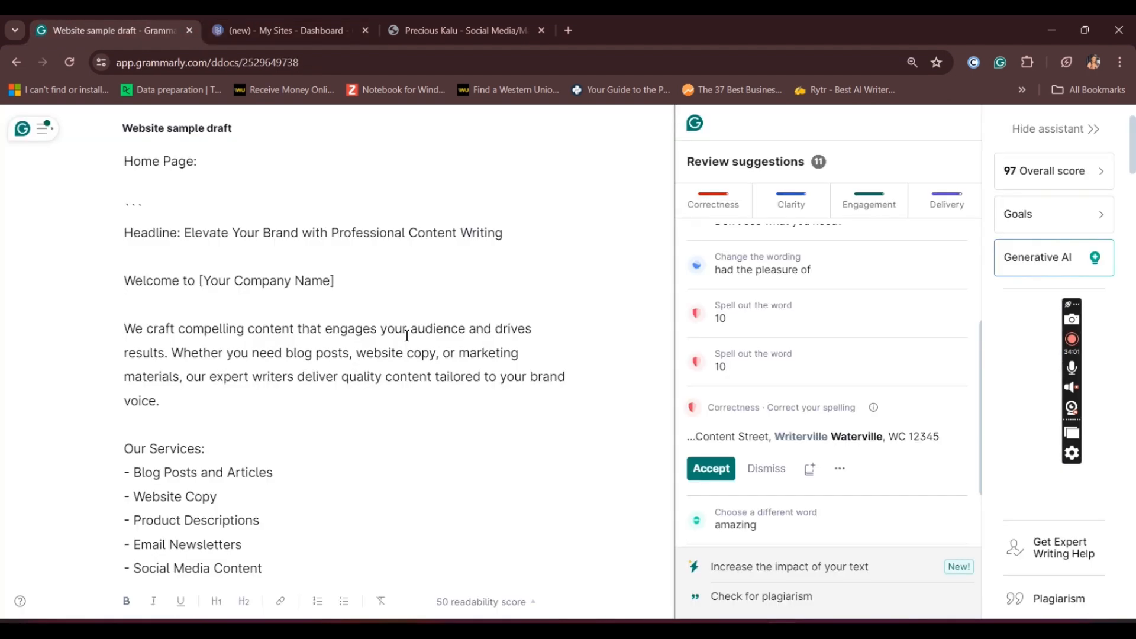
{"action": "scroll", "coordinate": [407, 336], "scroll_direction": "down", "scroll_amount": 2}
{"action": "scroll", "coordinate": [343, 364], "scroll_direction": "down", "scroll_amount": 2}
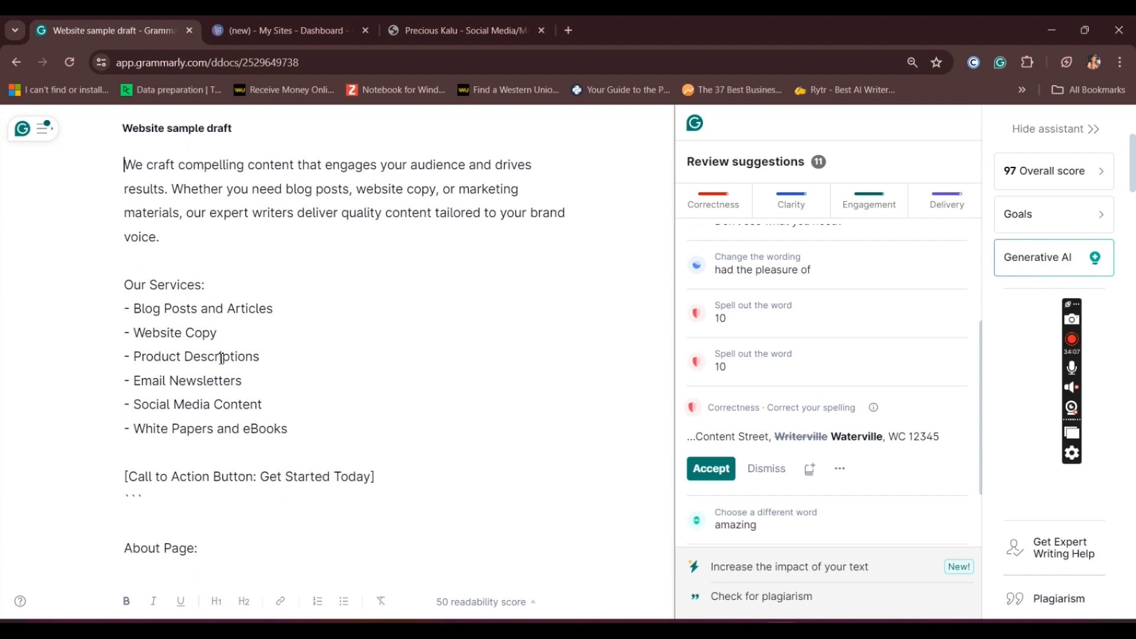
{"action": "scroll", "coordinate": [113, 425], "scroll_direction": "down", "scroll_amount": 5}
{"action": "scroll", "coordinate": [27, 419], "scroll_direction": "down", "scroll_amount": 1}
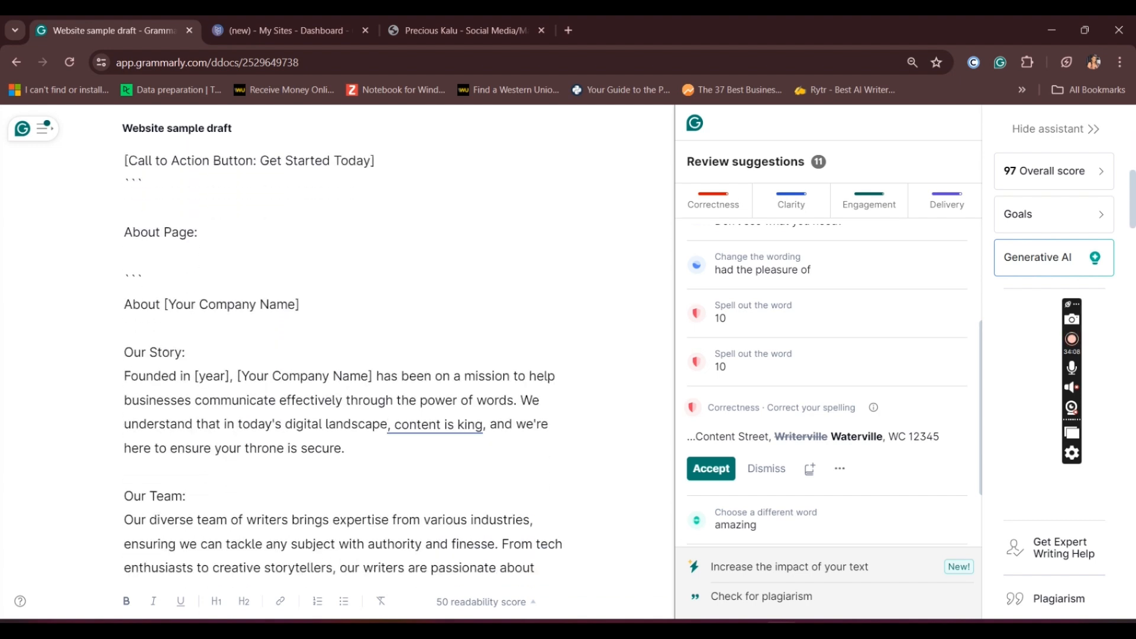
{"action": "left_click", "coordinate": [127, 351]}
{"action": "left_click", "coordinate": [360, 456], "text": "shift"}
{"action": "key", "text": "ctrl+c"}
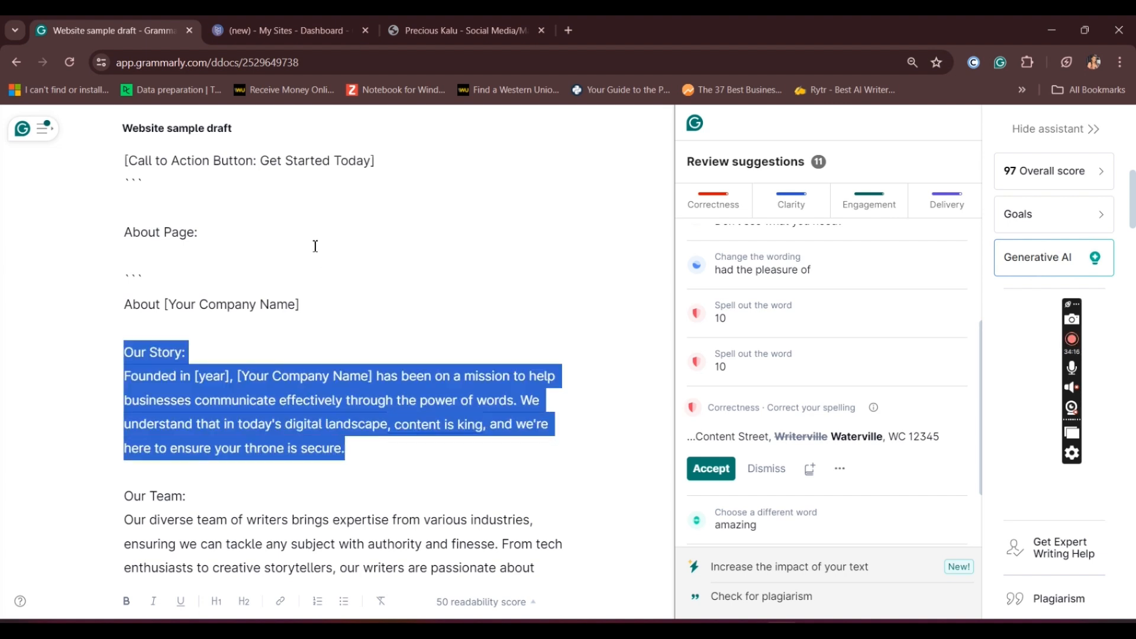
{"action": "left_click", "coordinate": [286, 18]}
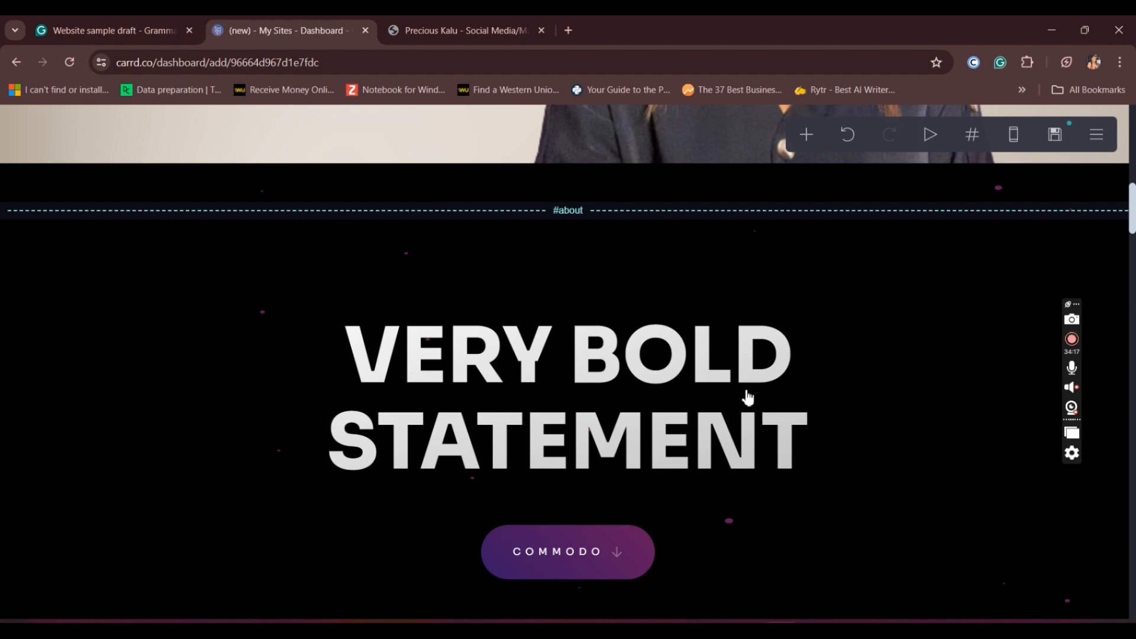
Add a text element under the #about break and set its colour to white #FFFFFF
{"action": "left_click", "coordinate": [649, 223]}
{"action": "left_click", "coordinate": [807, 138]}
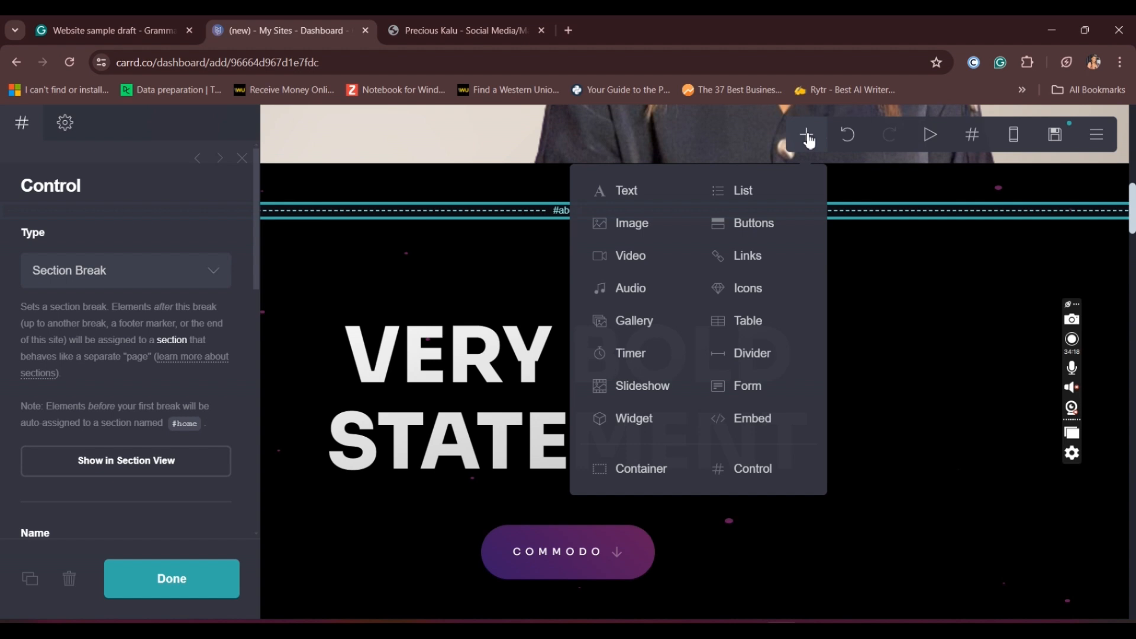
{"action": "left_click", "coordinate": [598, 199]}
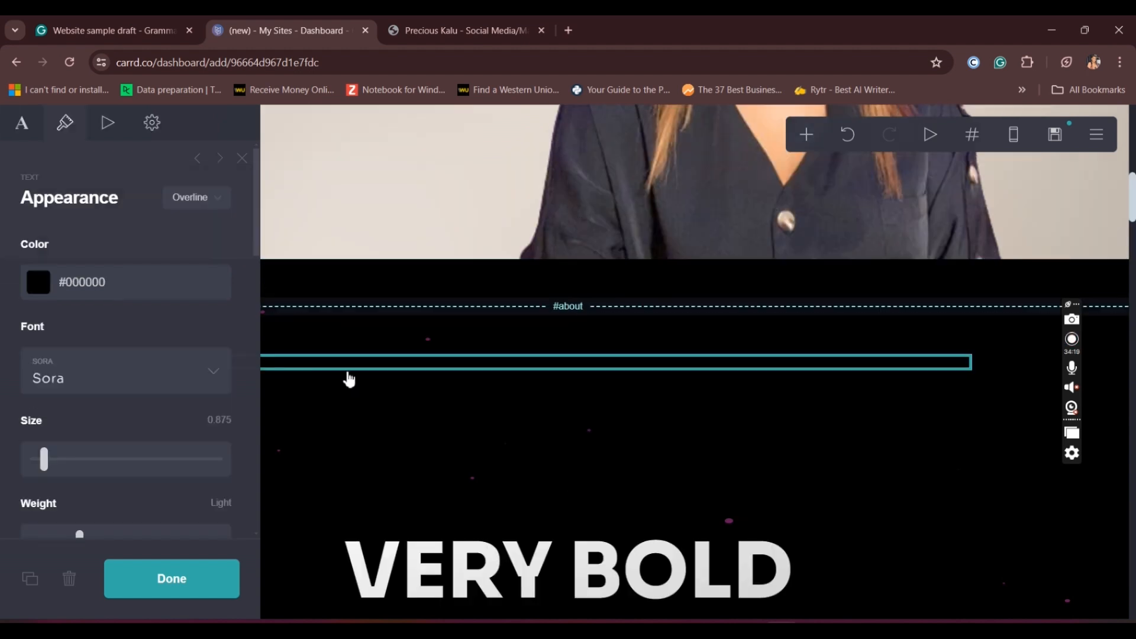
{"action": "left_click", "coordinate": [115, 281]}
{"action": "left_click_drag", "start_coordinate": [112, 283], "coordinate": [63, 284]}
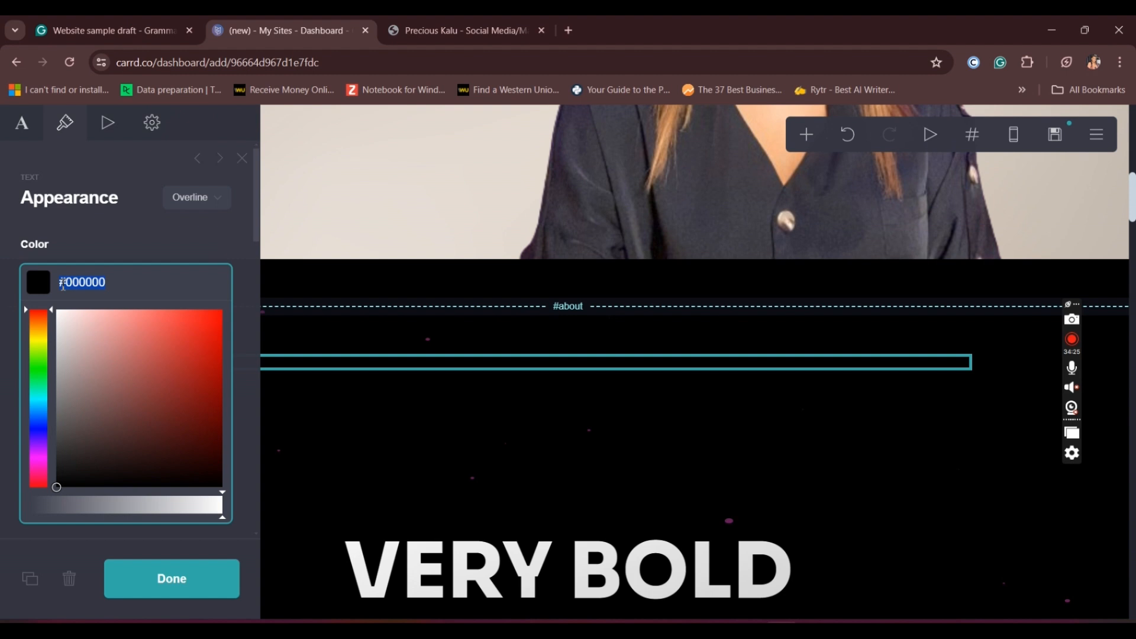
{"action": "key", "text": "BackSpace"}
{"action": "type", "text": "#FFFFFFF"}
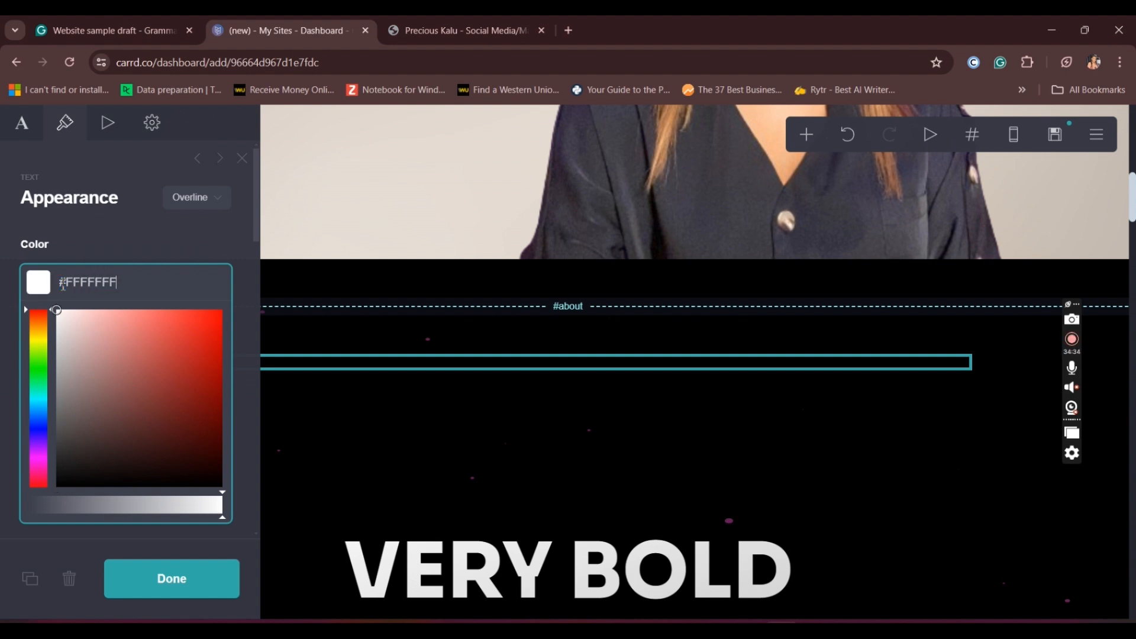
{"action": "left_click", "coordinate": [117, 236]}
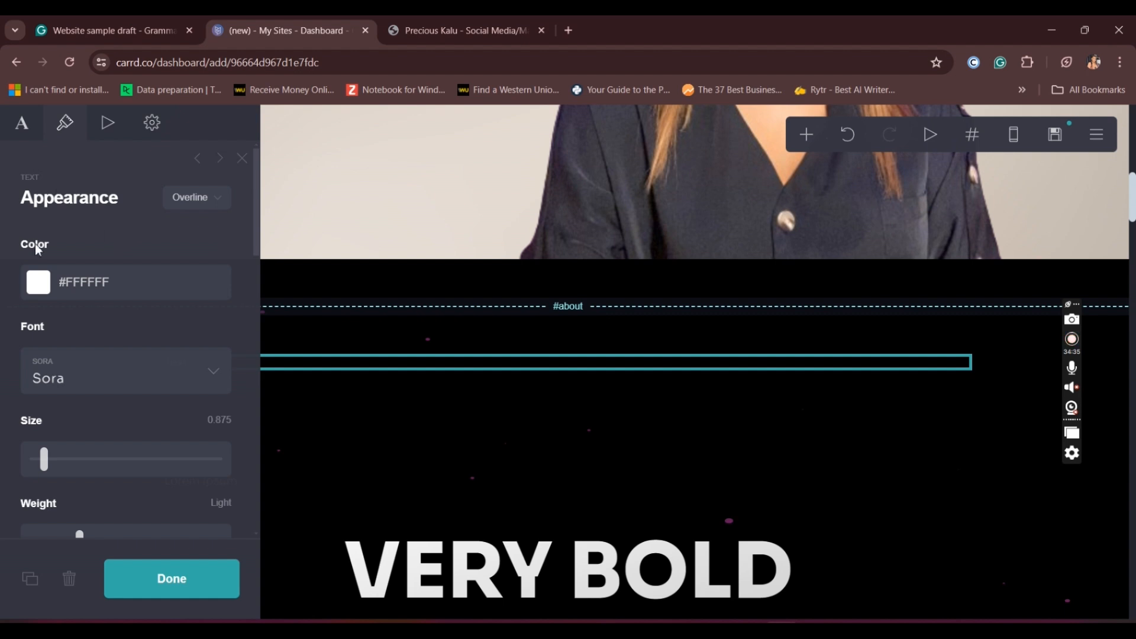
Replace the placeholder 'Text' with the pasted Our Story paragraph
{"action": "left_click", "coordinate": [22, 123]}
{"action": "left_click_drag", "start_coordinate": [89, 260], "coordinate": [32, 243]}
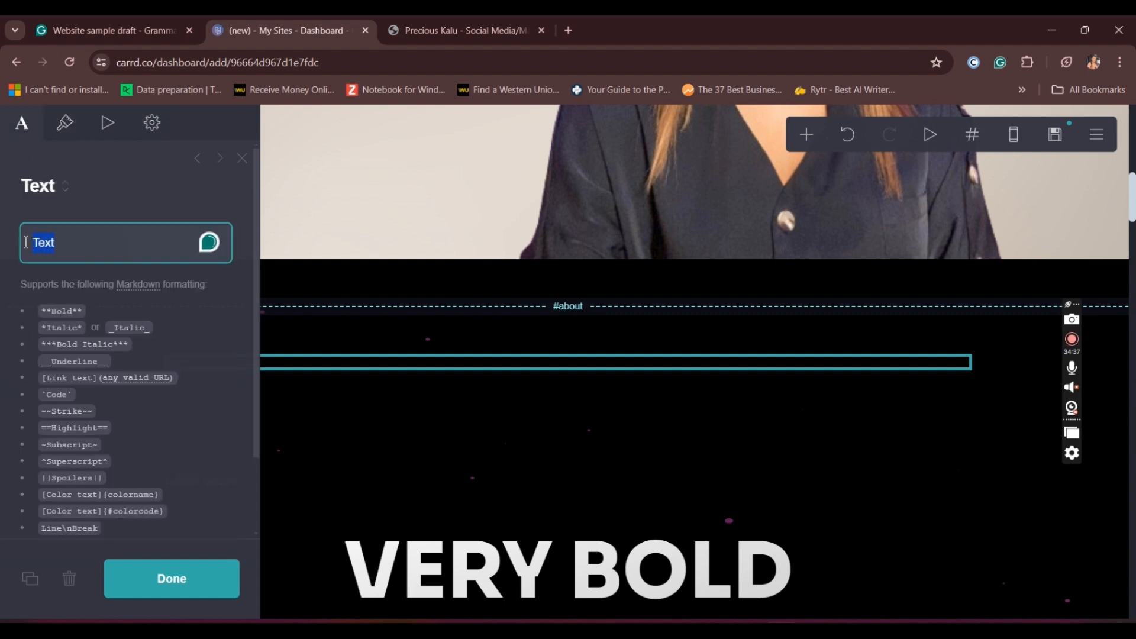
{"action": "key", "text": "ctrl+v"}
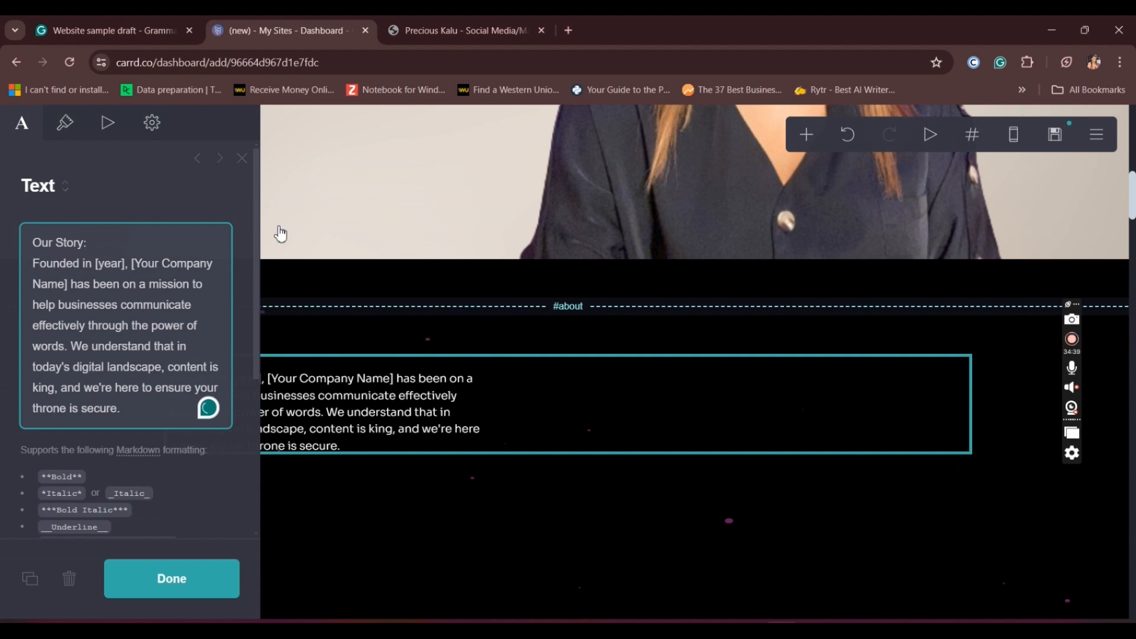
{"action": "left_click_drag", "start_coordinate": [255, 221], "coordinate": [240, 254]}
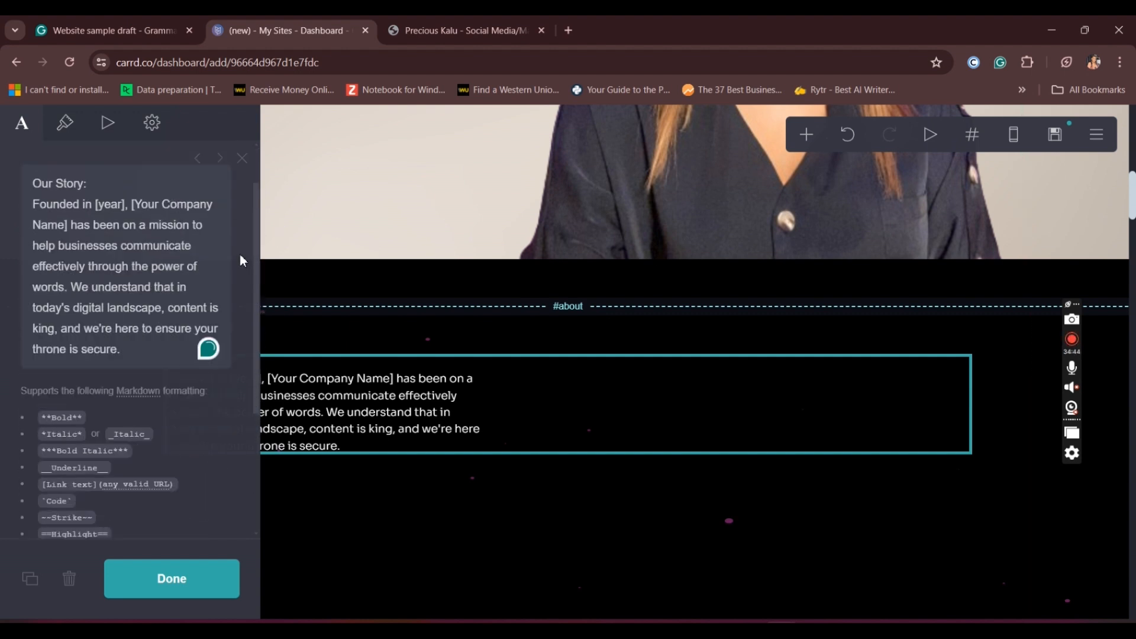
Set the Our Story paragraph to size 1.25, width 43.75 and line spacing 1.875
{"action": "left_click", "coordinate": [70, 131]}
{"action": "left_click", "coordinate": [23, 124]}
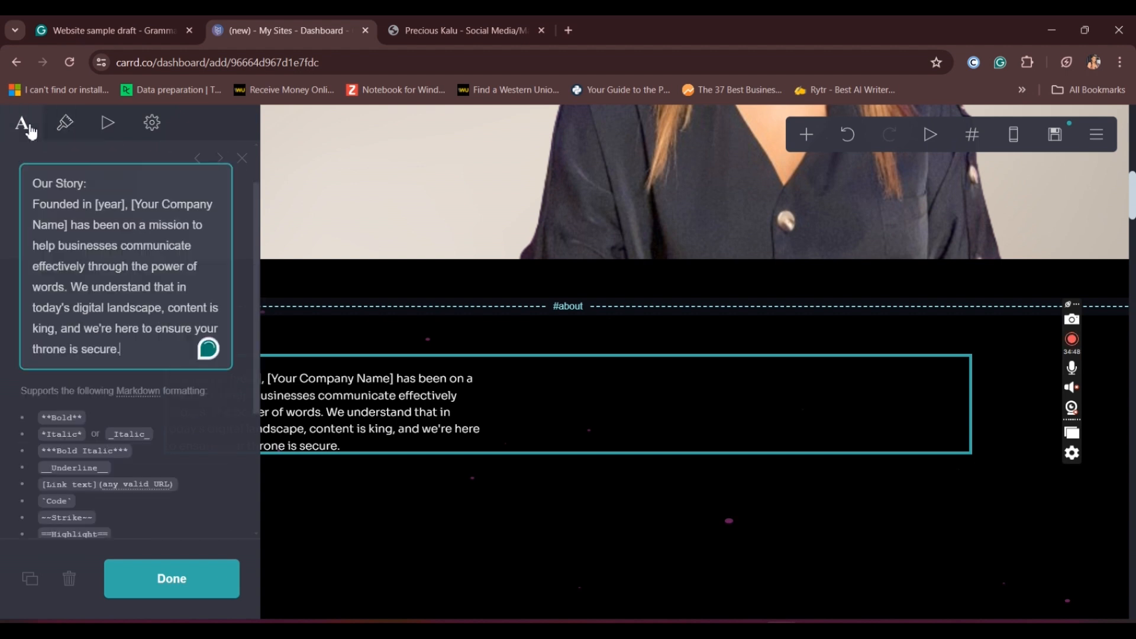
{"action": "left_click", "coordinate": [64, 122]}
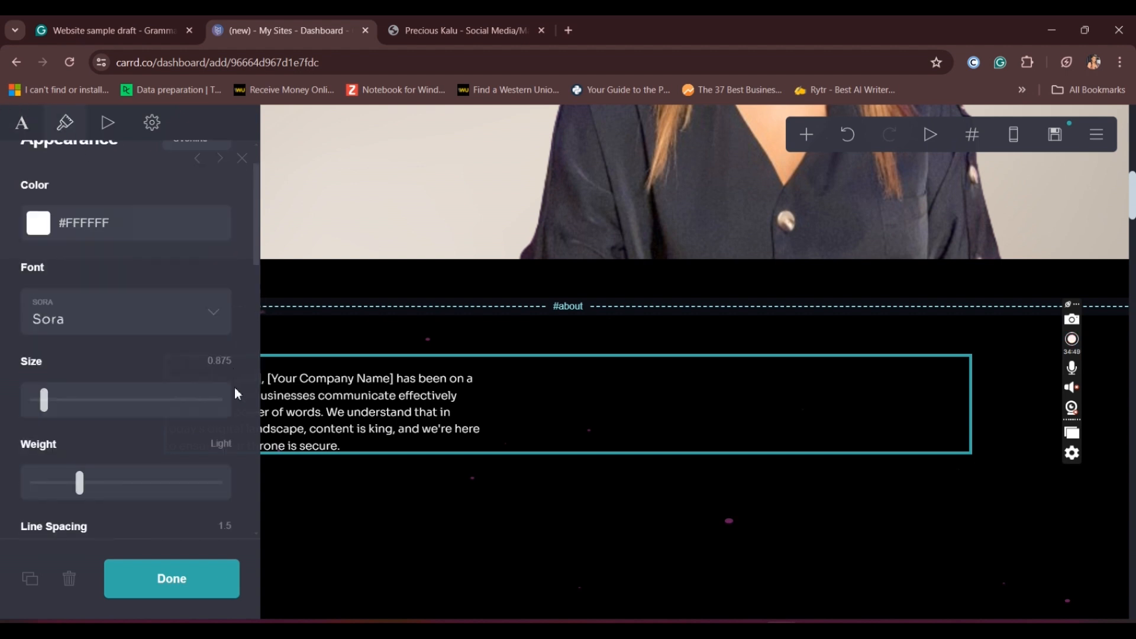
{"action": "left_click_drag", "start_coordinate": [46, 400], "coordinate": [52, 407]}
{"action": "left_click_drag", "start_coordinate": [257, 247], "coordinate": [253, 373]}
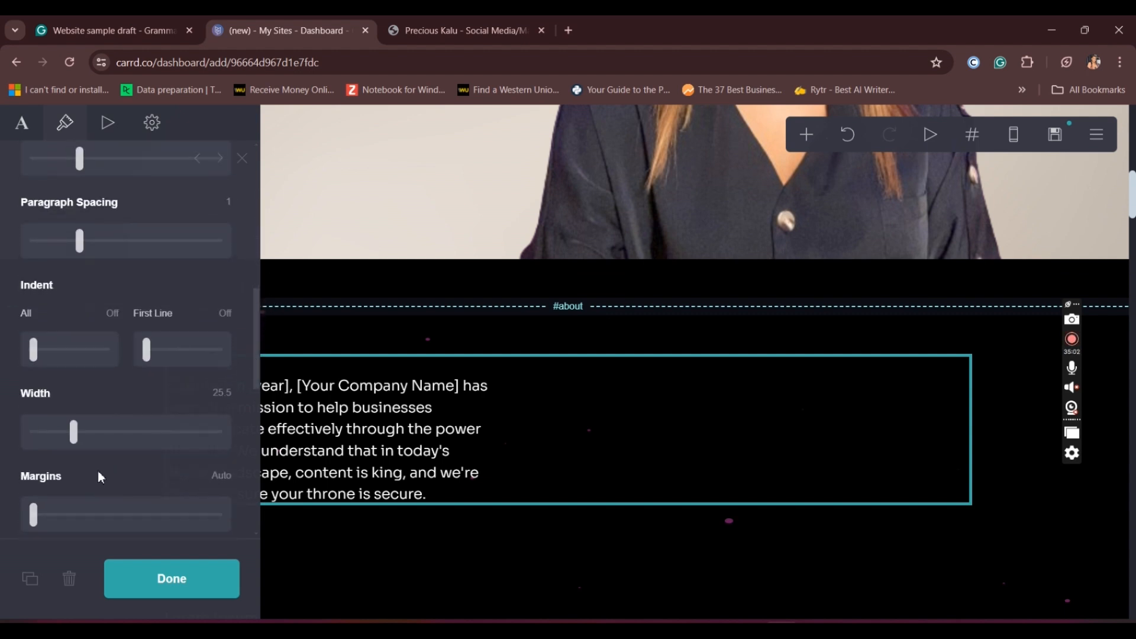
{"action": "left_click_drag", "start_coordinate": [73, 433], "coordinate": [112, 440]}
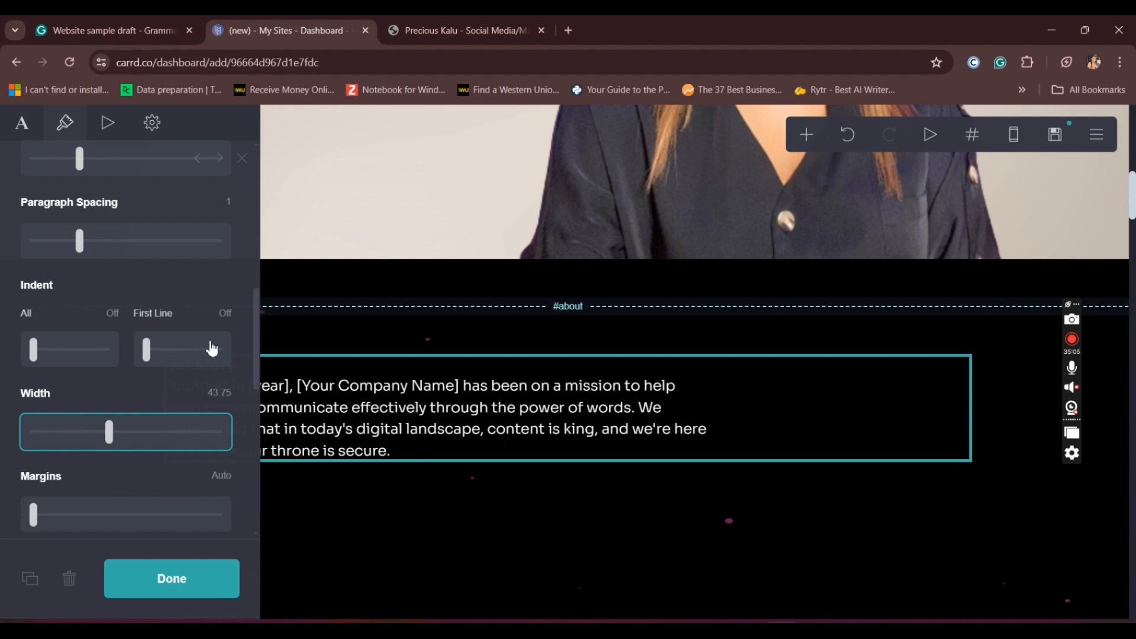
{"action": "left_click_drag", "start_coordinate": [254, 336], "coordinate": [247, 295]}
{"action": "left_click_drag", "start_coordinate": [113, 241], "coordinate": [152, 252]}
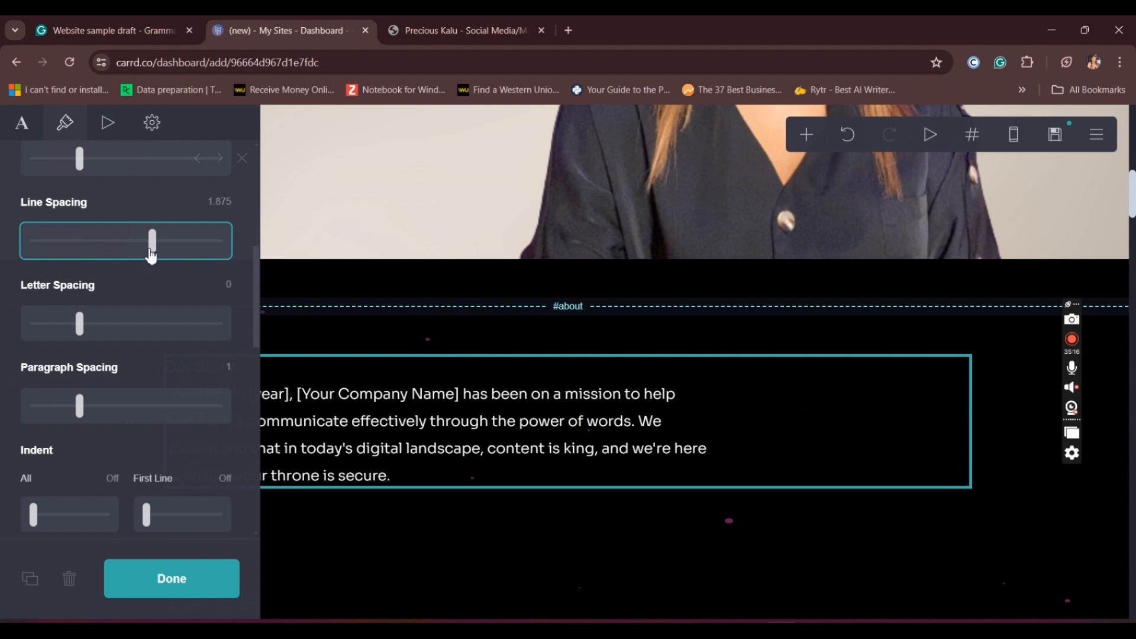
Wrap 'secure.' at the paragraph's end in ** bold and __ underline Markdown markers
{"action": "left_click", "coordinate": [23, 127]}
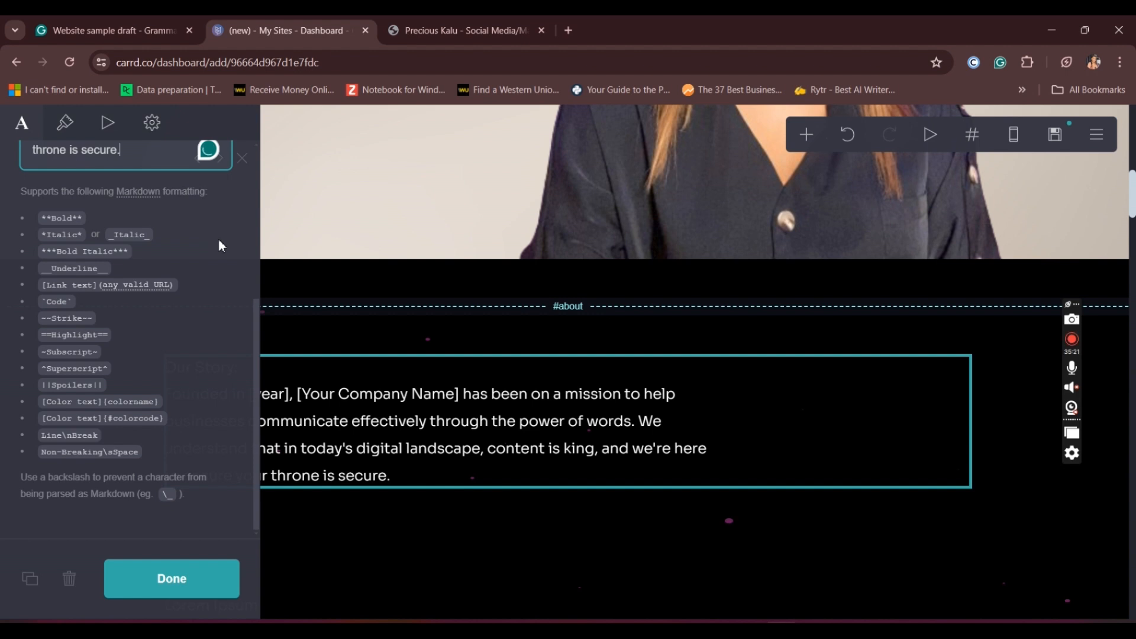
{"action": "scroll", "coordinate": [218, 239], "scroll_direction": "up", "scroll_amount": 2}
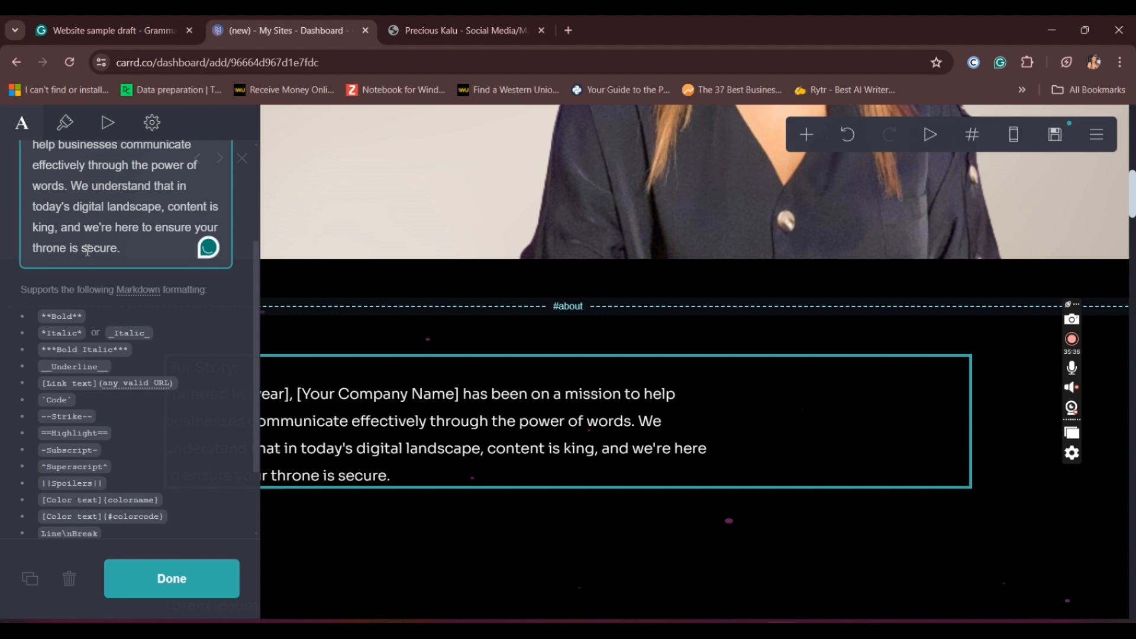
{"action": "type", "text": "**"}
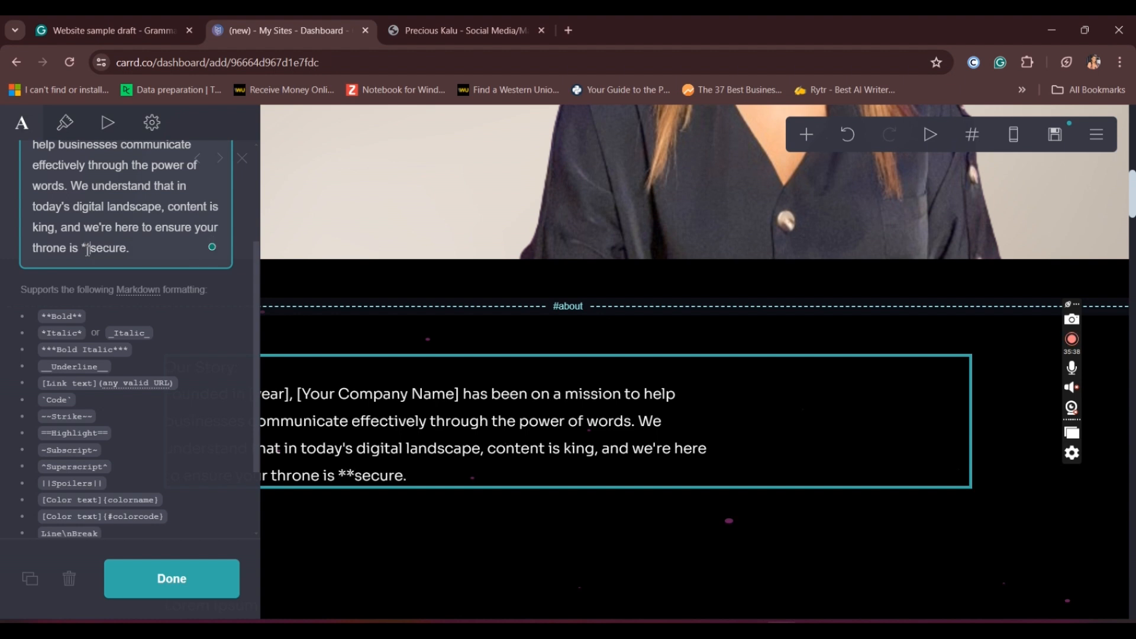
{"action": "type", "text": "**"}
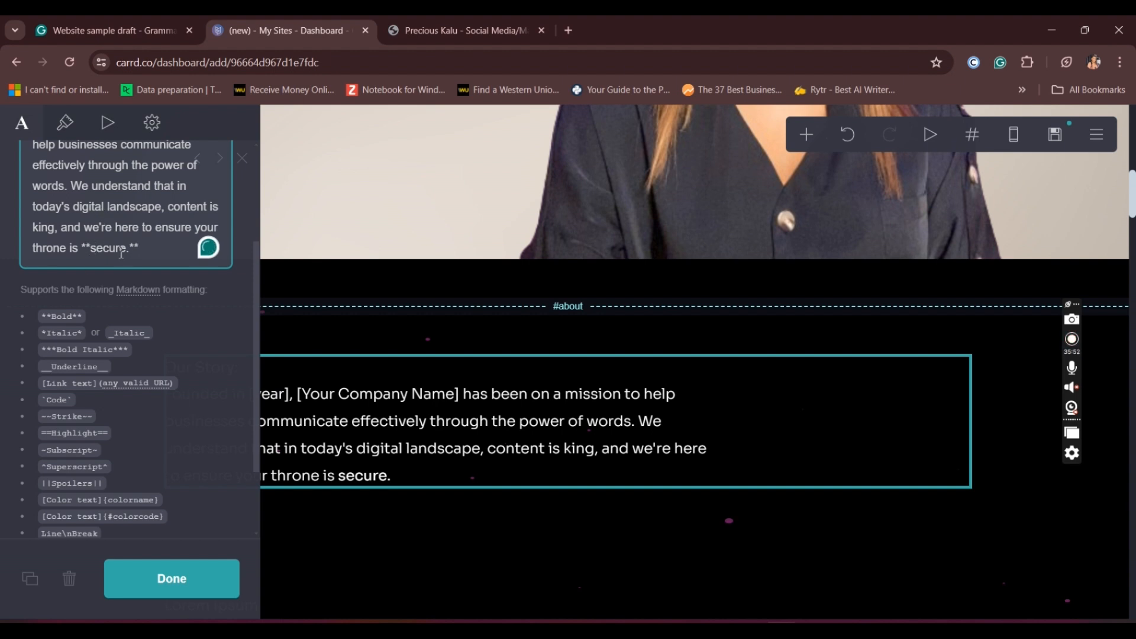
{"action": "key", "text": "BackSpace"}
{"action": "left_click", "coordinate": [90, 248]}
{"action": "key", "text": "BackSpace"}
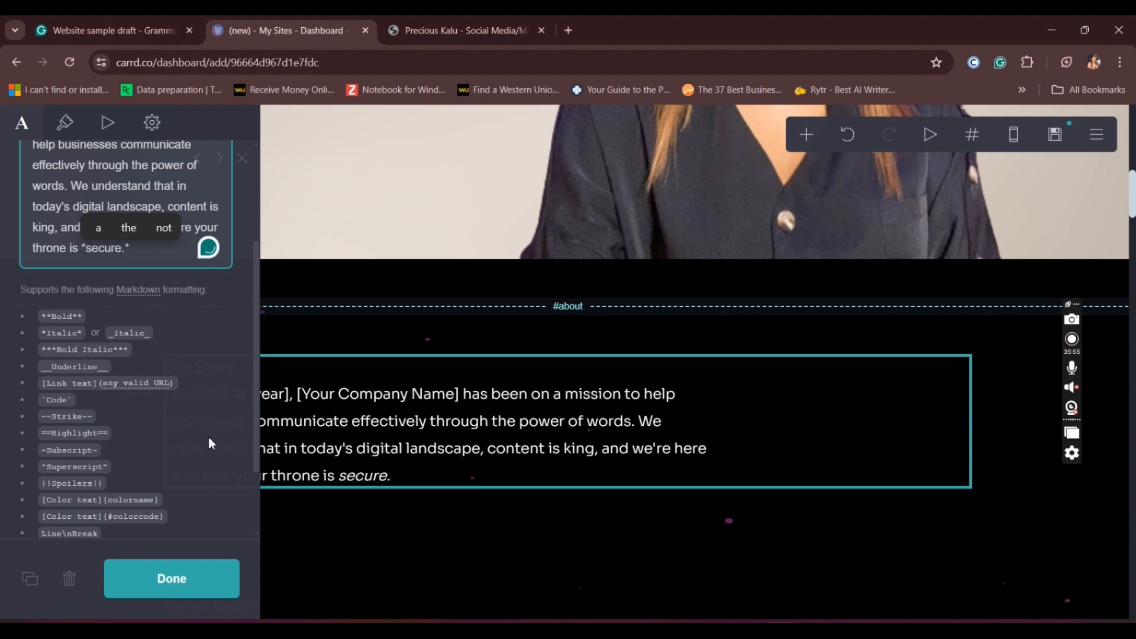
{"action": "left_click", "coordinate": [139, 255]}
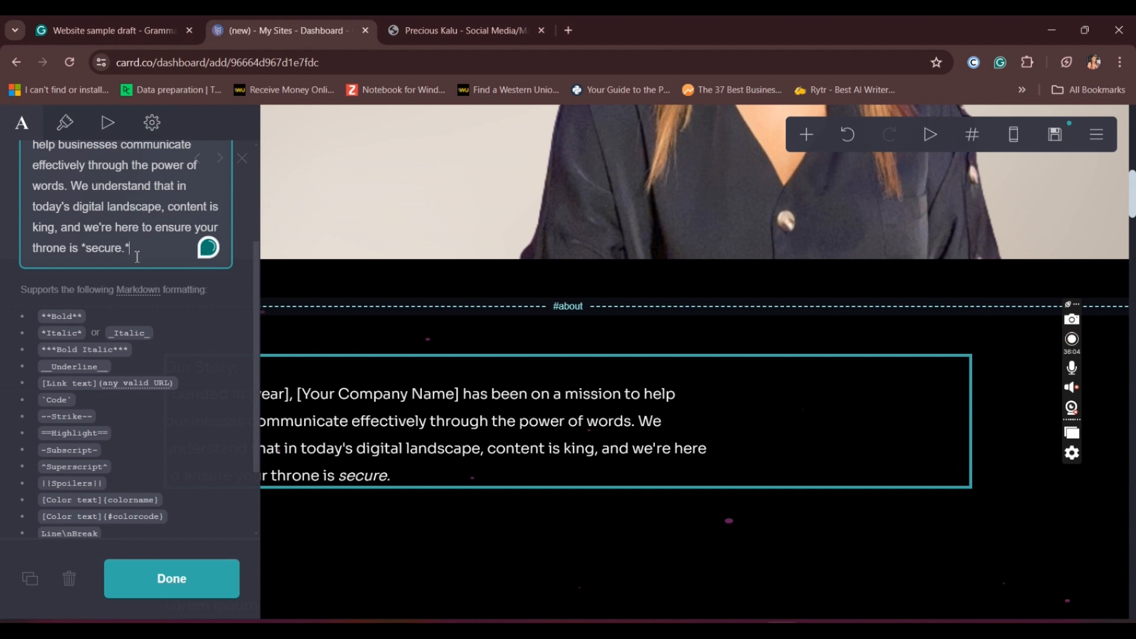
{"action": "type", "text": "*"}
{"action": "left_click", "coordinate": [86, 248]}
{"action": "type", "text": "*"}
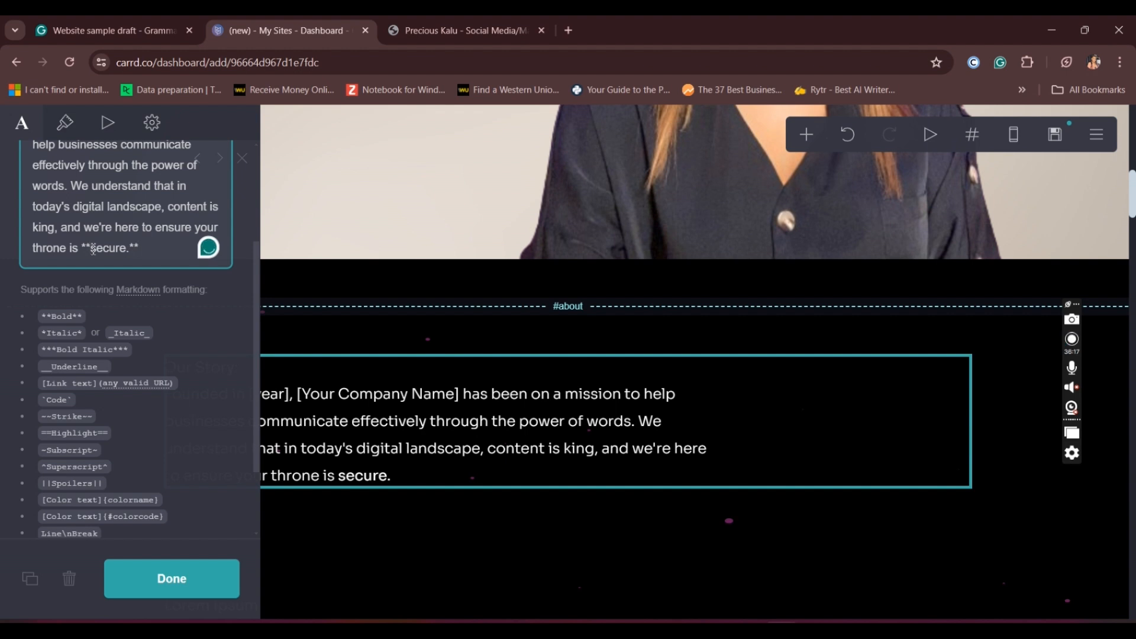
{"action": "type", "text": "__"}
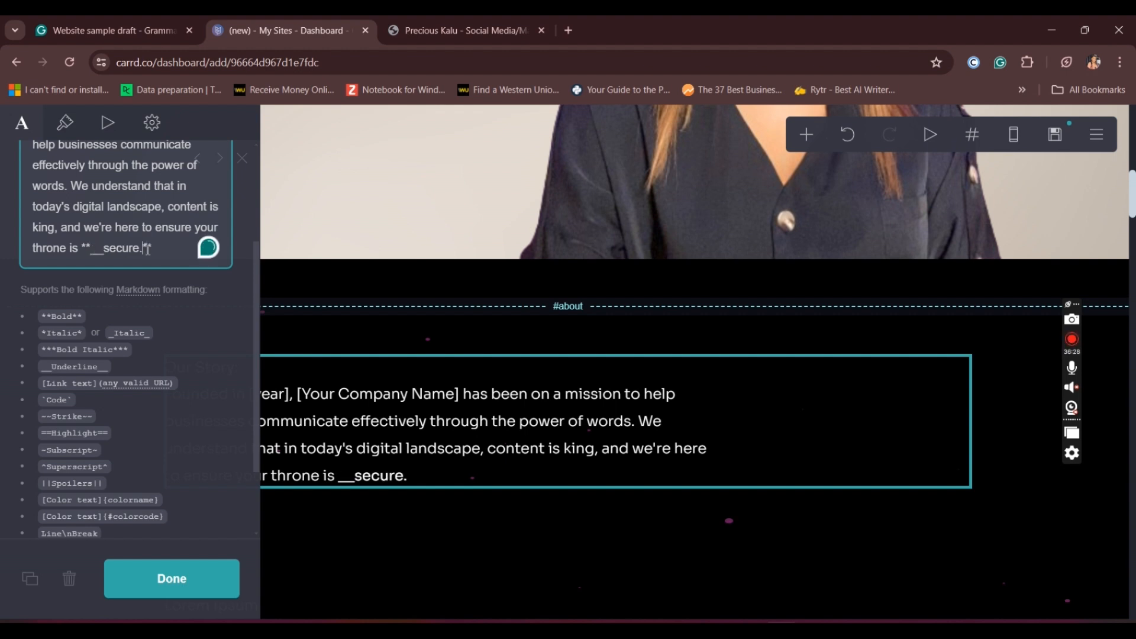
{"action": "type", "text": "__"}
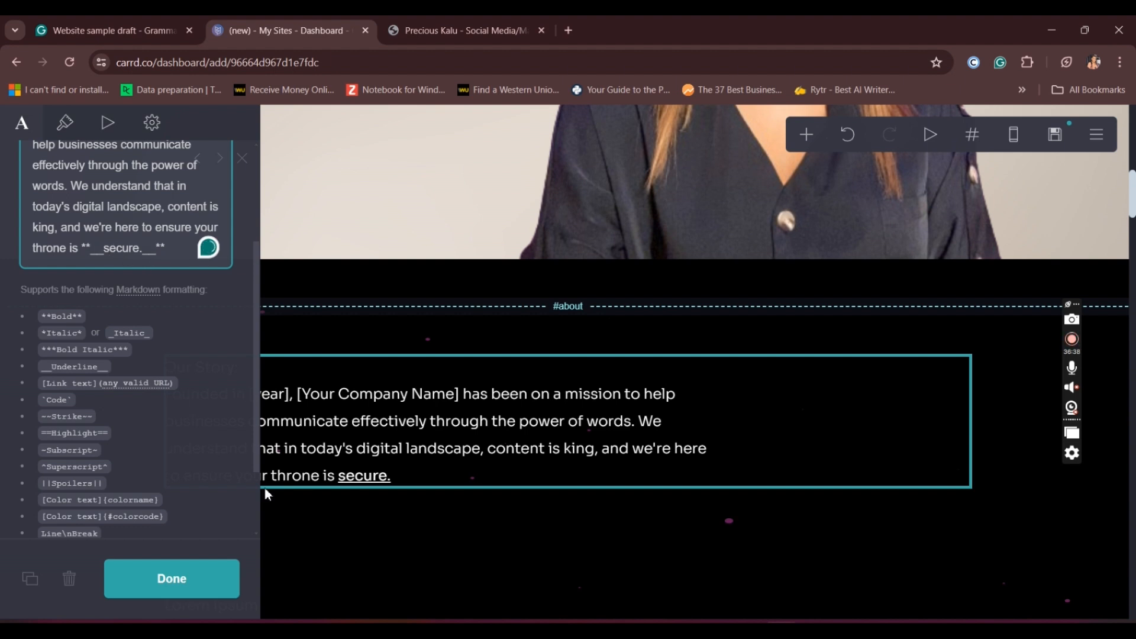
Set the paragraph's underline colour to pale pink #E6D5D5
{"action": "left_click", "coordinate": [61, 122]}
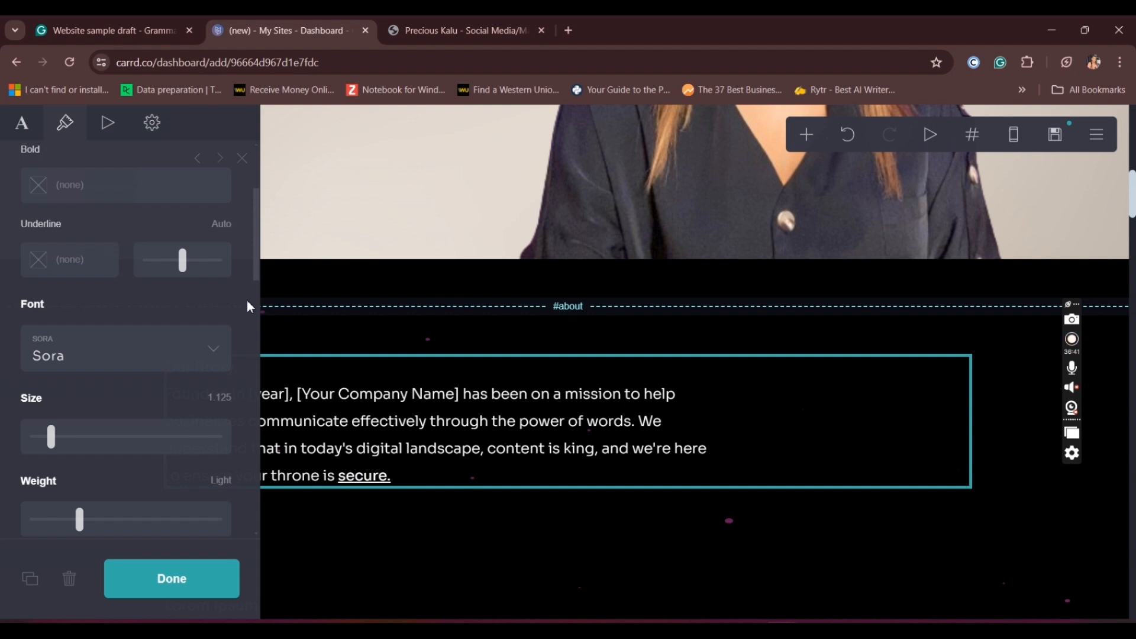
{"action": "left_click", "coordinate": [95, 258]}
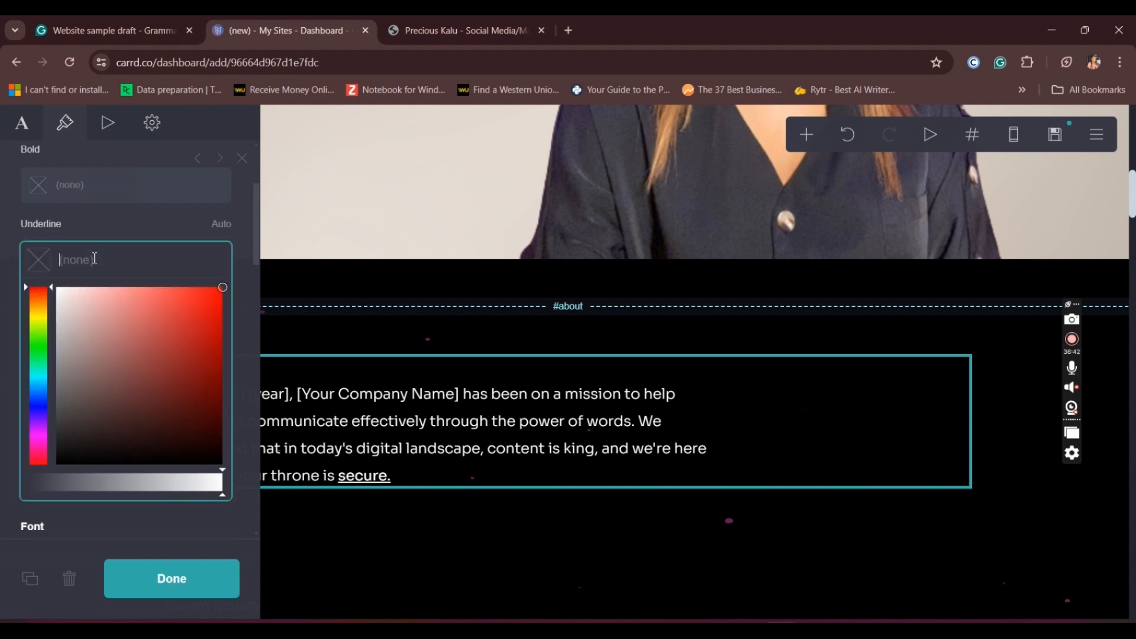
{"action": "left_click", "coordinate": [196, 317]}
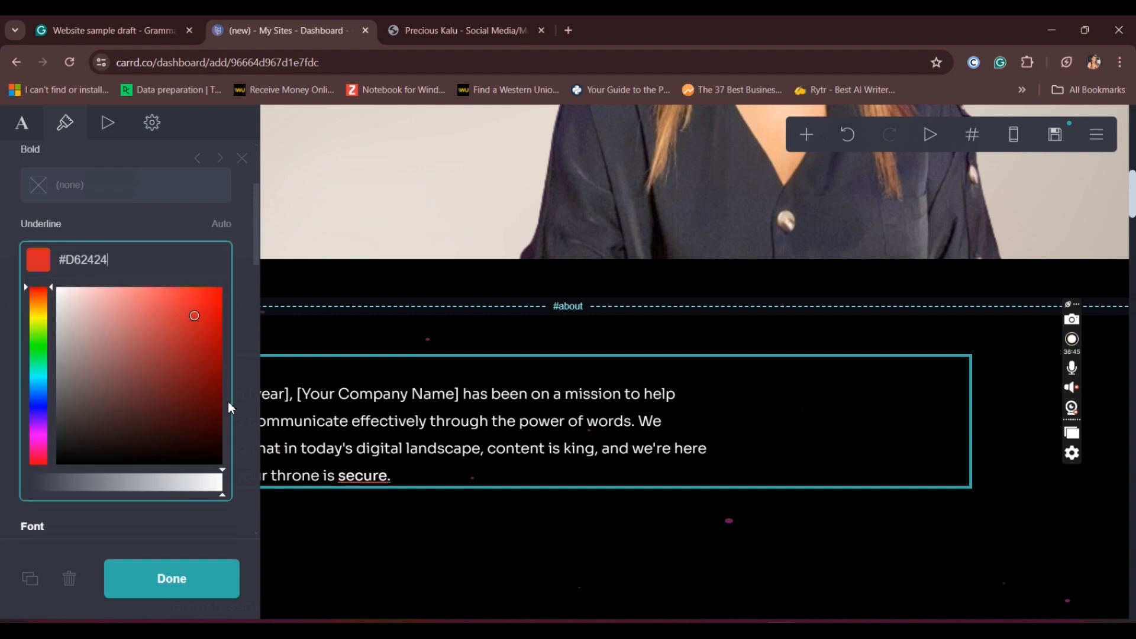
{"action": "left_click", "coordinate": [202, 435]}
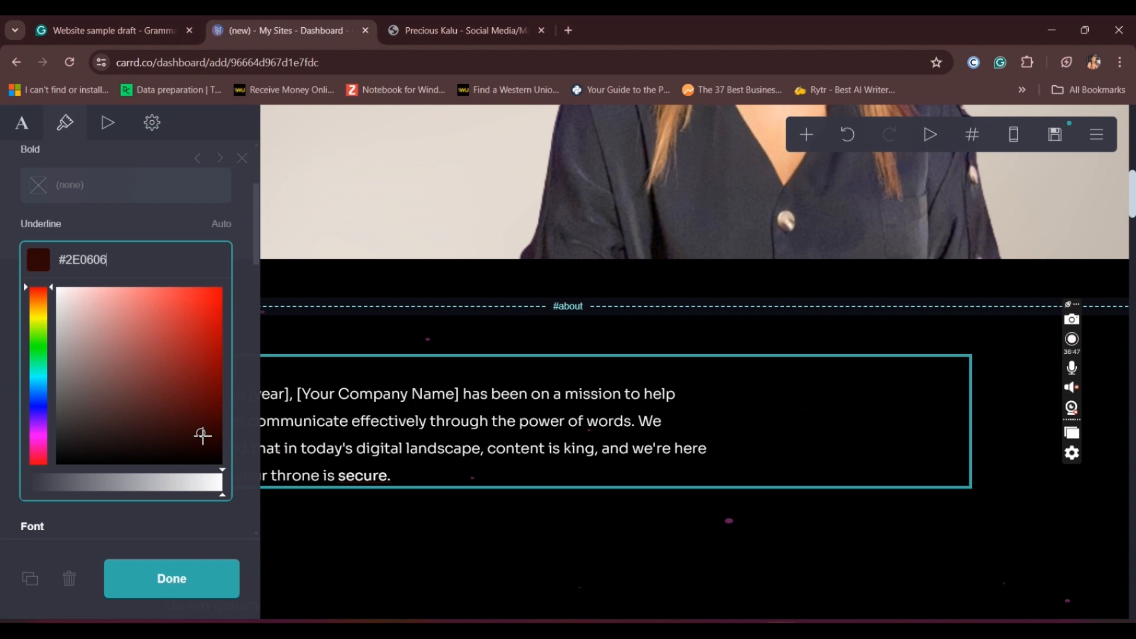
{"action": "left_click", "coordinate": [84, 345]}
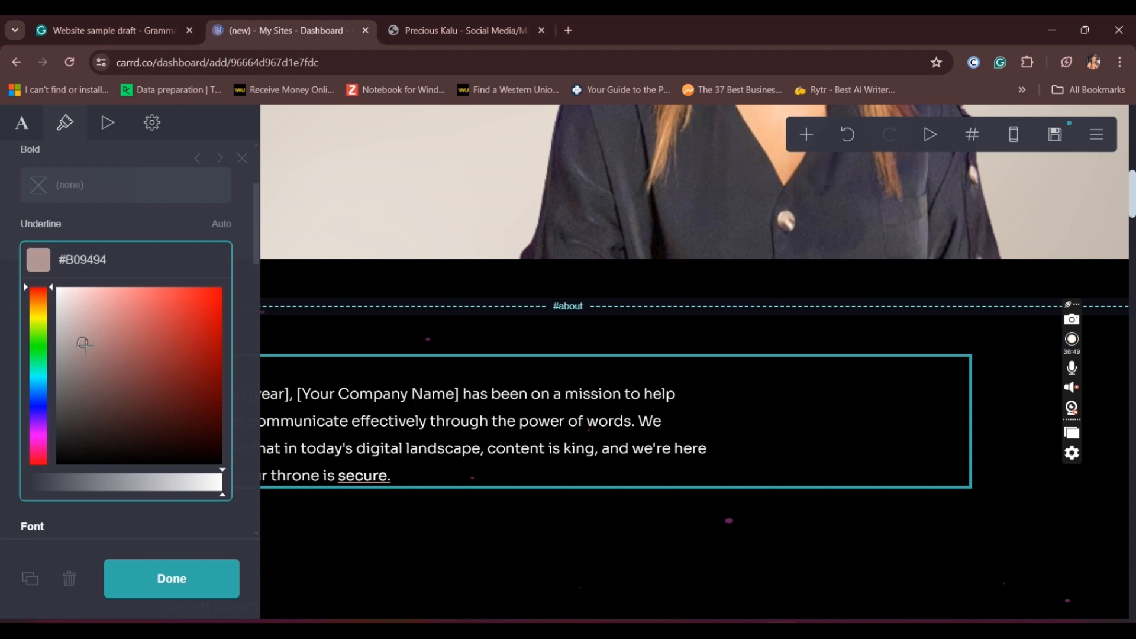
{"action": "left_click", "coordinate": [69, 306]}
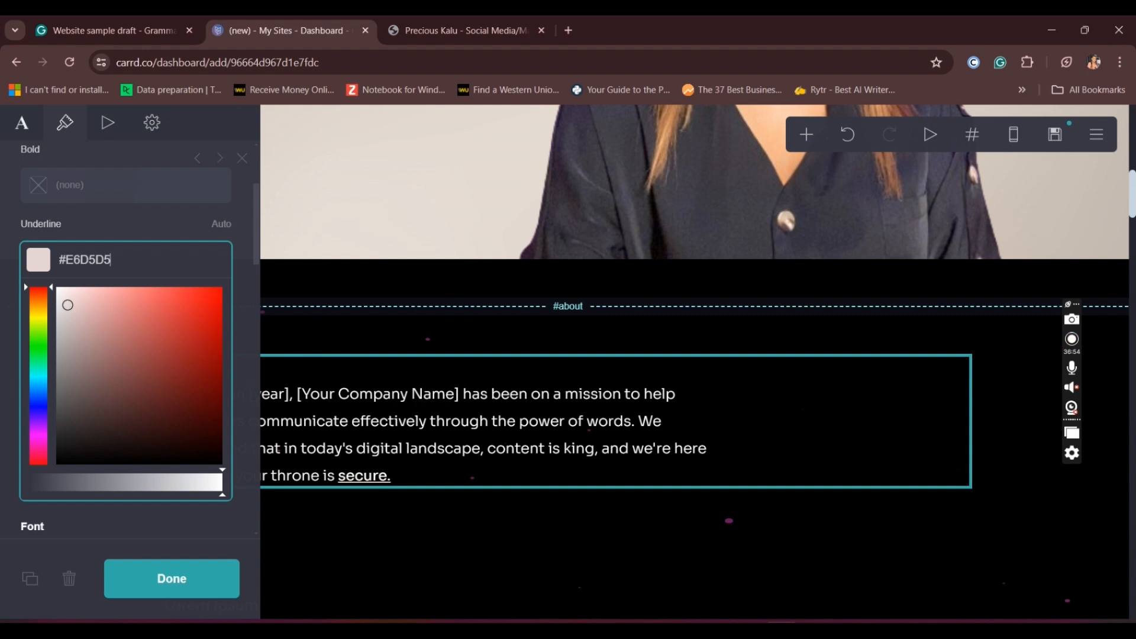
Wrap 'secure.' in == highlight markers inside the paragraph text
{"action": "left_click", "coordinate": [40, 140]}
{"action": "scroll", "coordinate": [94, 305], "scroll_direction": "up", "scroll_amount": 5}
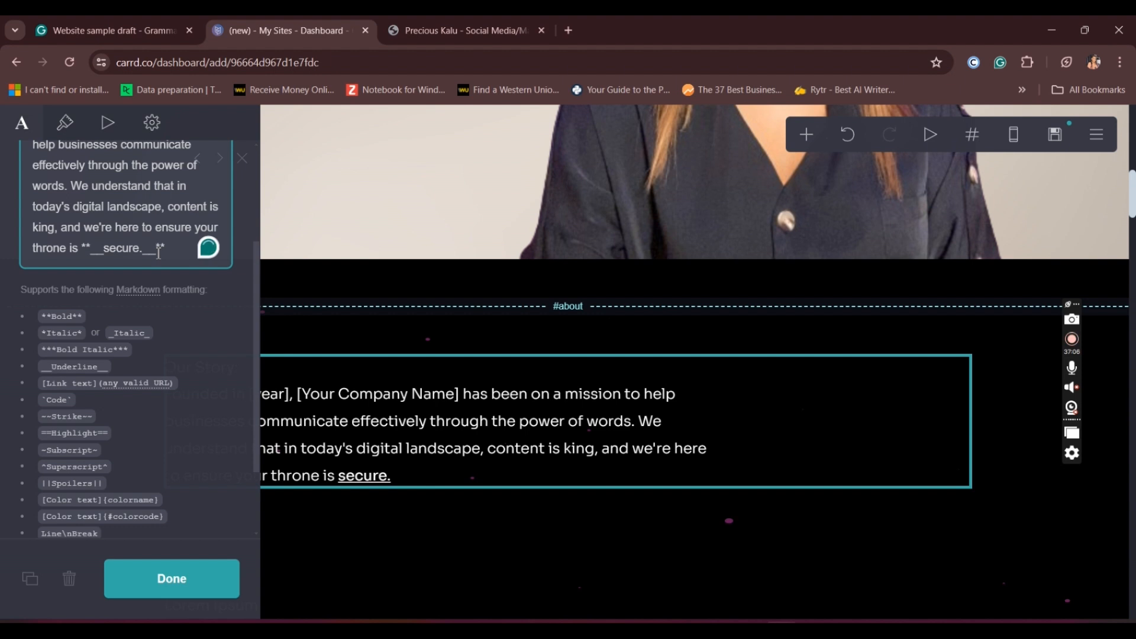
{"action": "type", "text": "=="}
{"action": "type", "text": "=="}
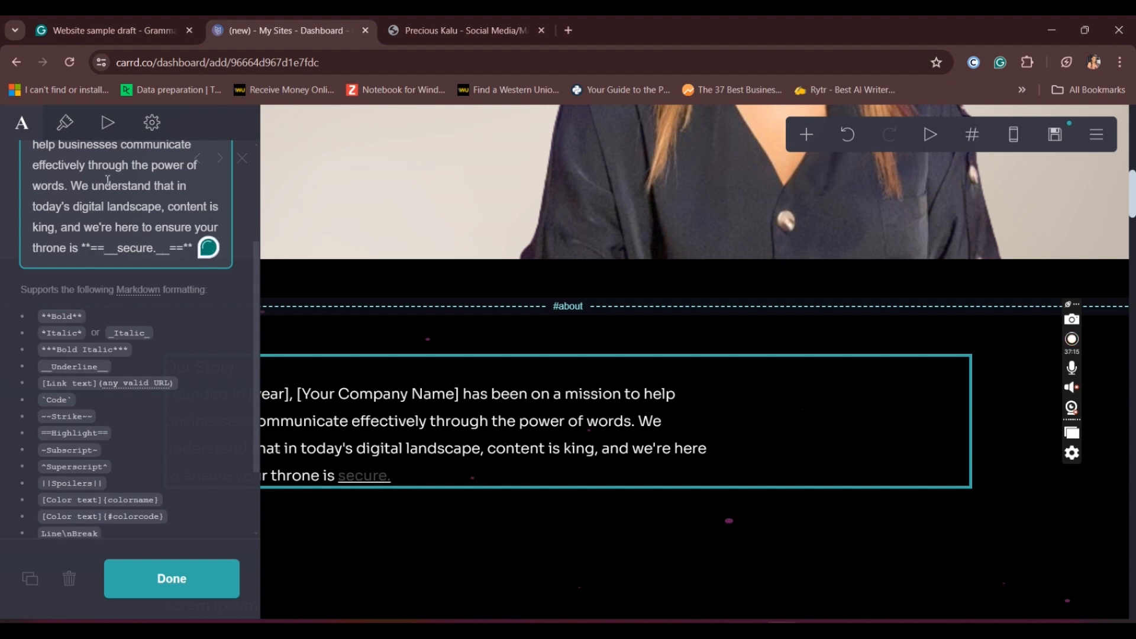
Set the paragraph's highlight colour to bright red #F50A0A
{"action": "left_click", "coordinate": [71, 123]}
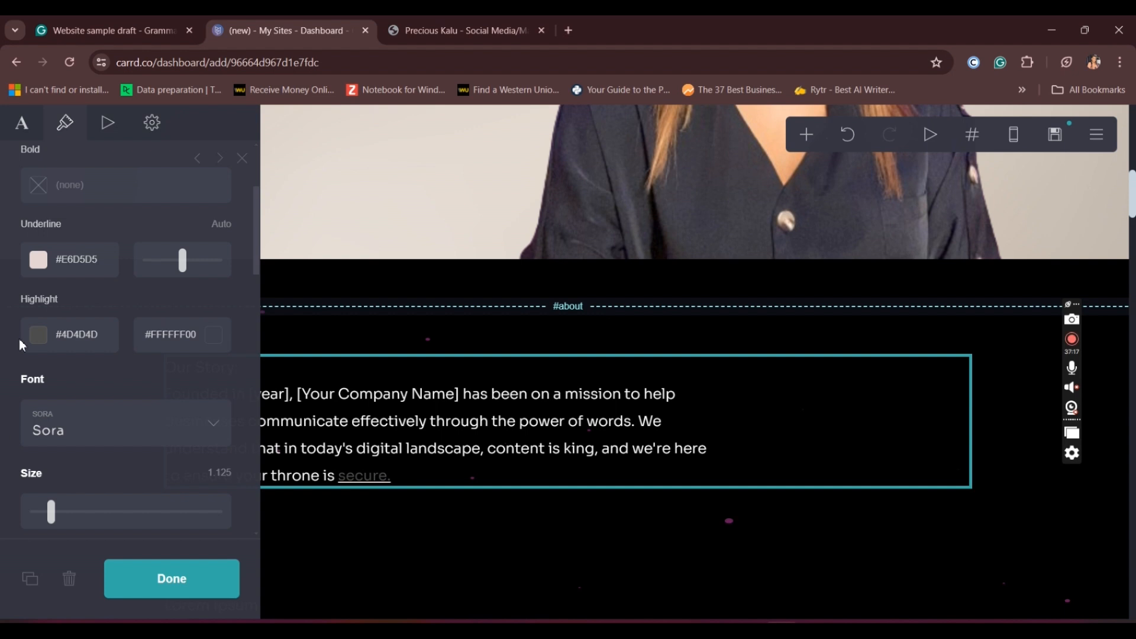
{"action": "left_click", "coordinate": [102, 333]}
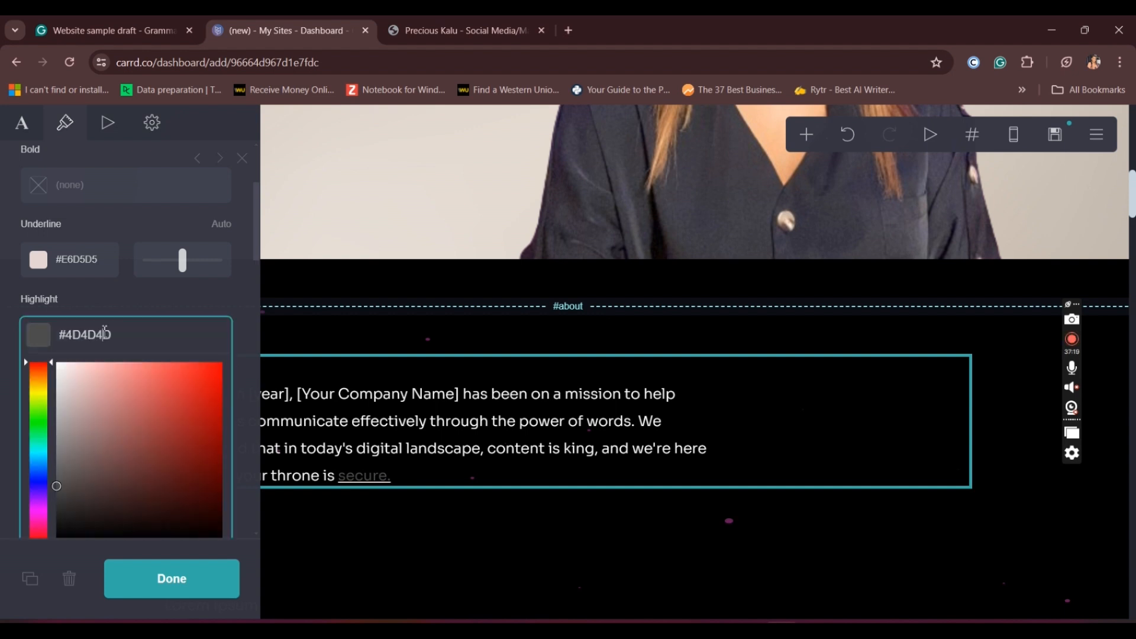
{"action": "left_click", "coordinate": [217, 409]}
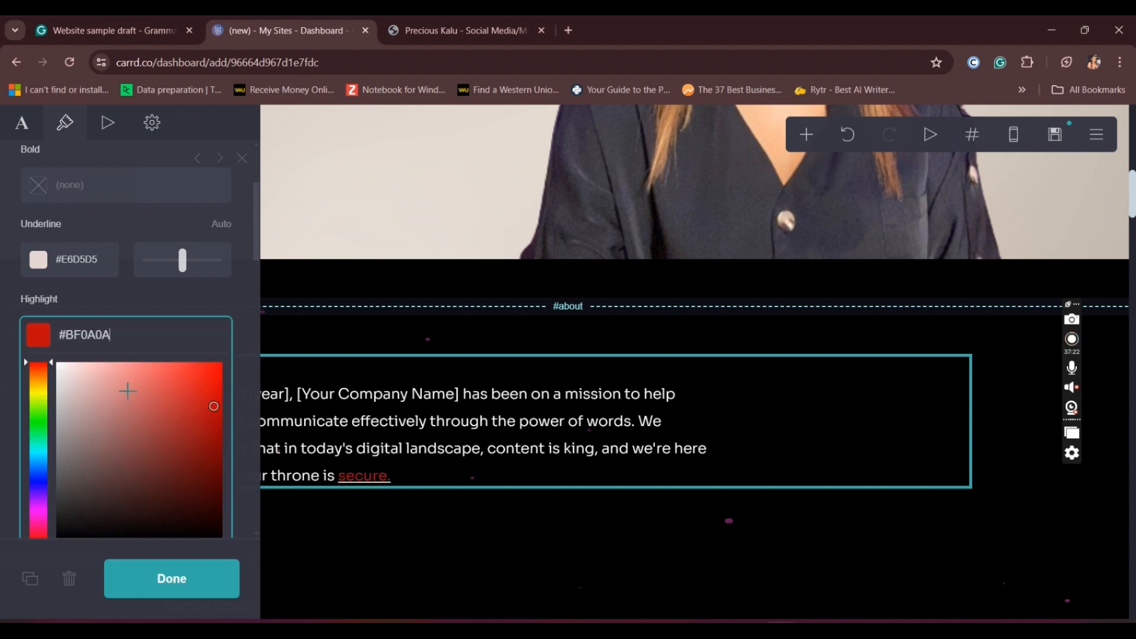
{"action": "left_click", "coordinate": [68, 373]}
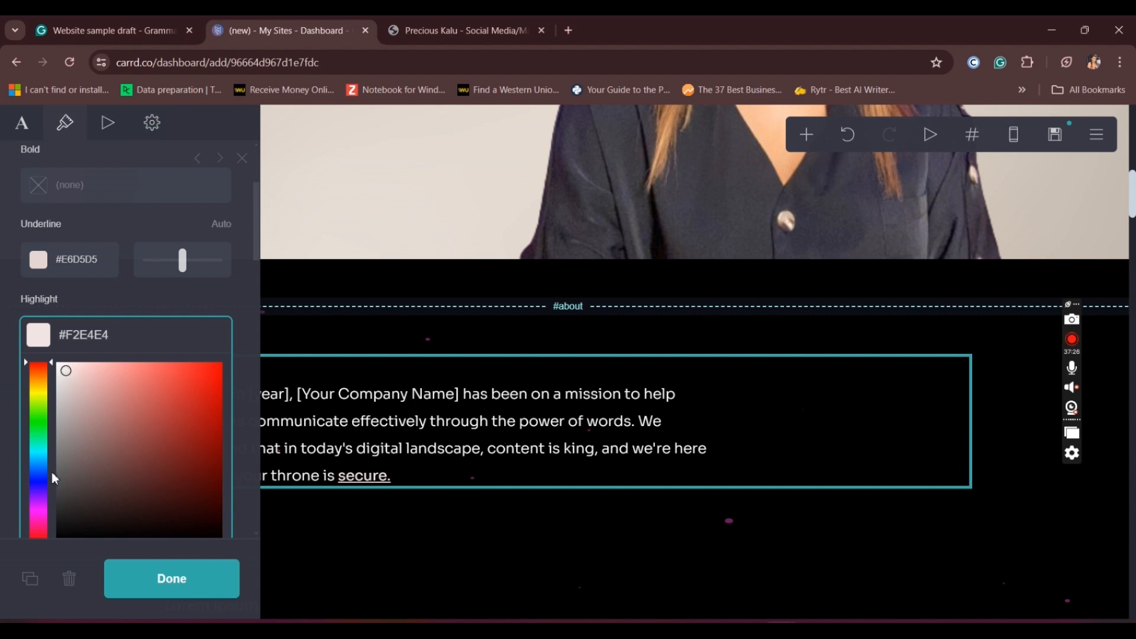
{"action": "left_click_drag", "start_coordinate": [209, 442], "coordinate": [217, 371]}
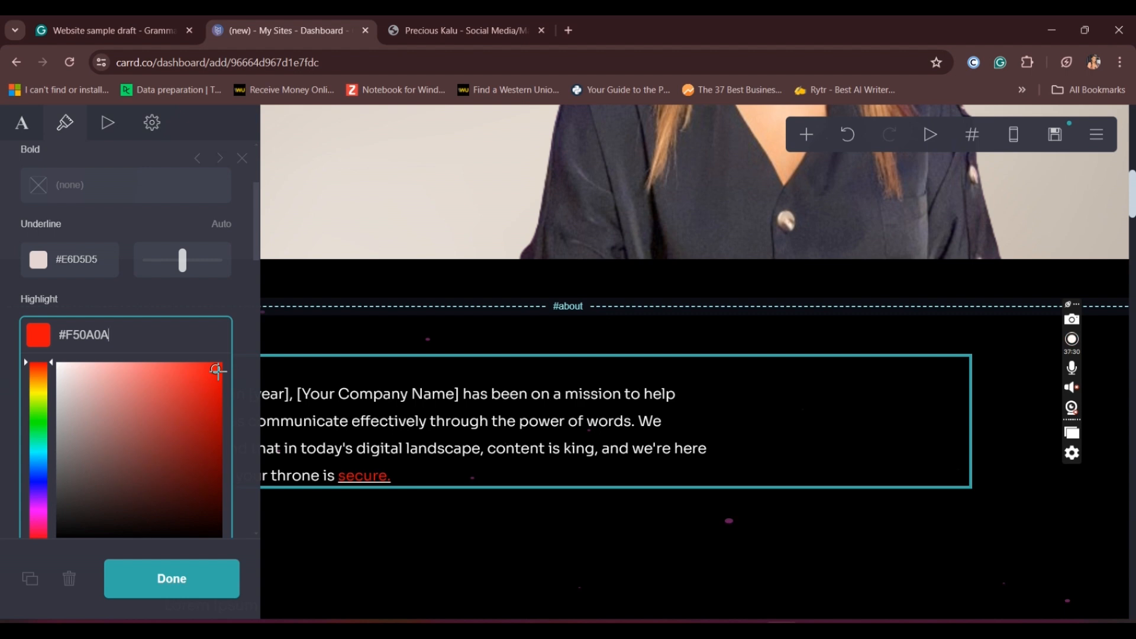
{"action": "left_click", "coordinate": [197, 306]}
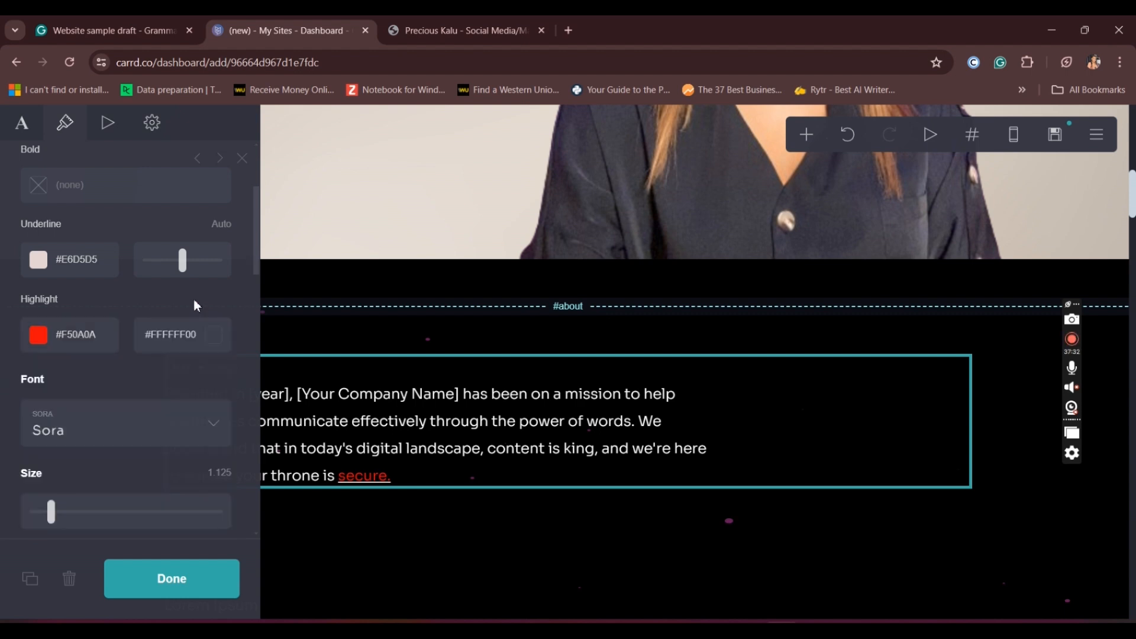
Fix the Markdown around 'secure.' with a closing asterisk so it renders highlighted
{"action": "left_click", "coordinate": [22, 126]}
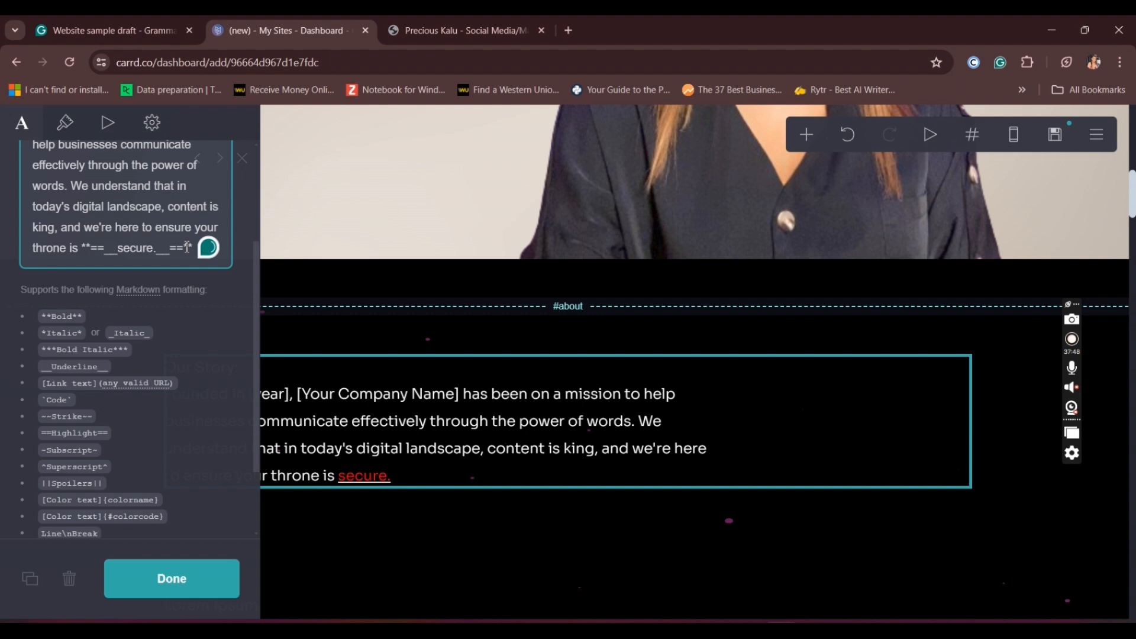
{"action": "type", "text": "*"}
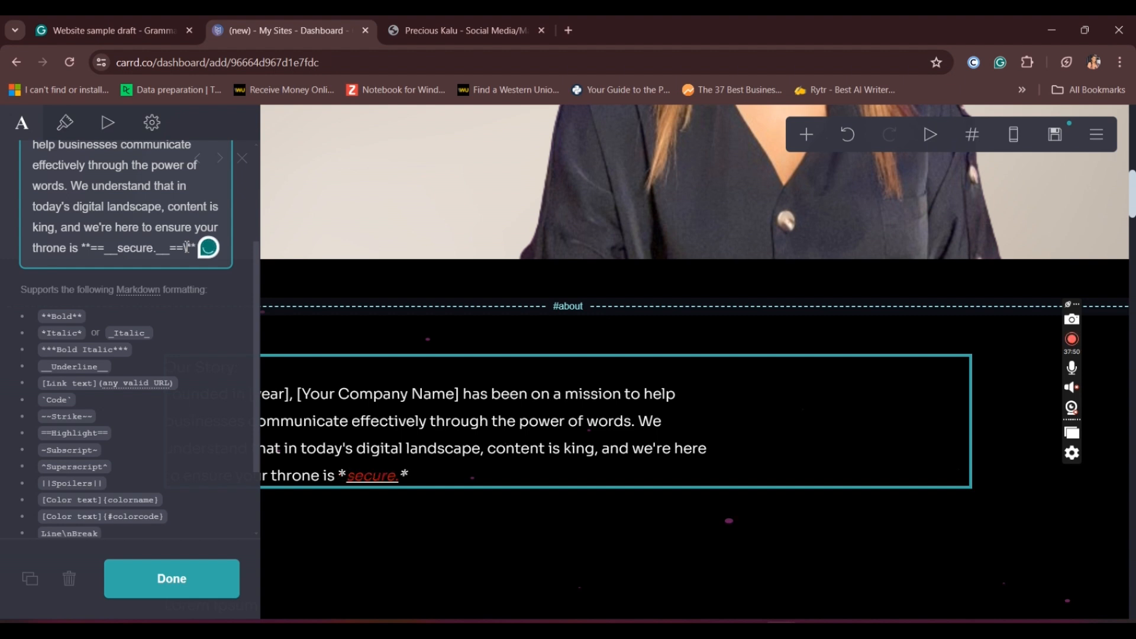
{"action": "key", "text": "BackSpace"}
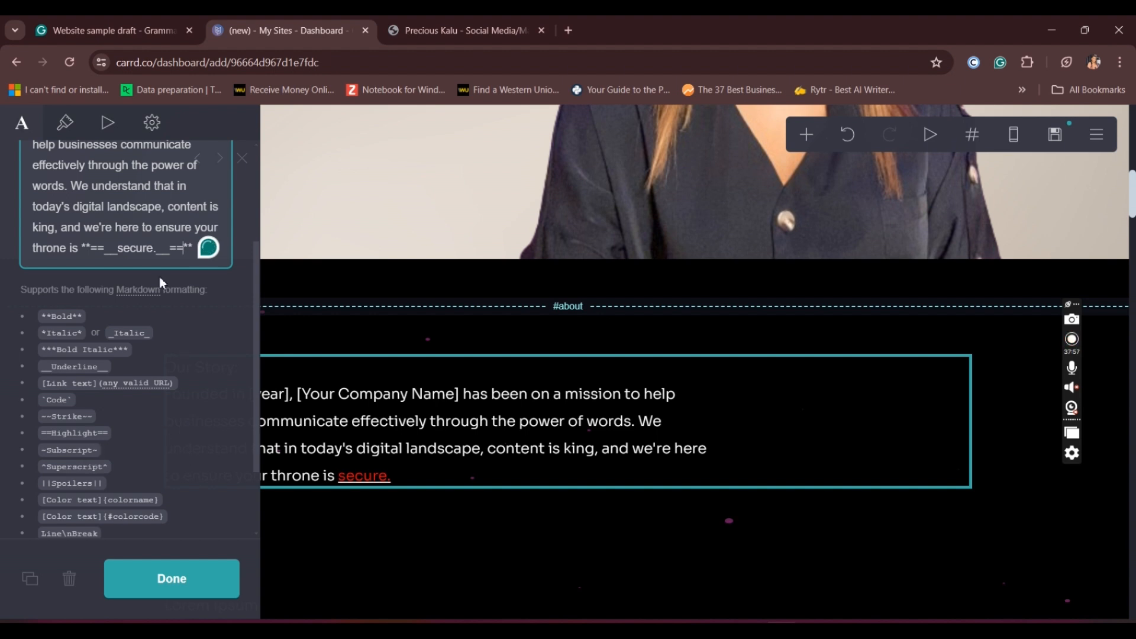
Duplicate the Our Story text block and insert a divider below it
{"action": "left_click", "coordinate": [65, 124]}
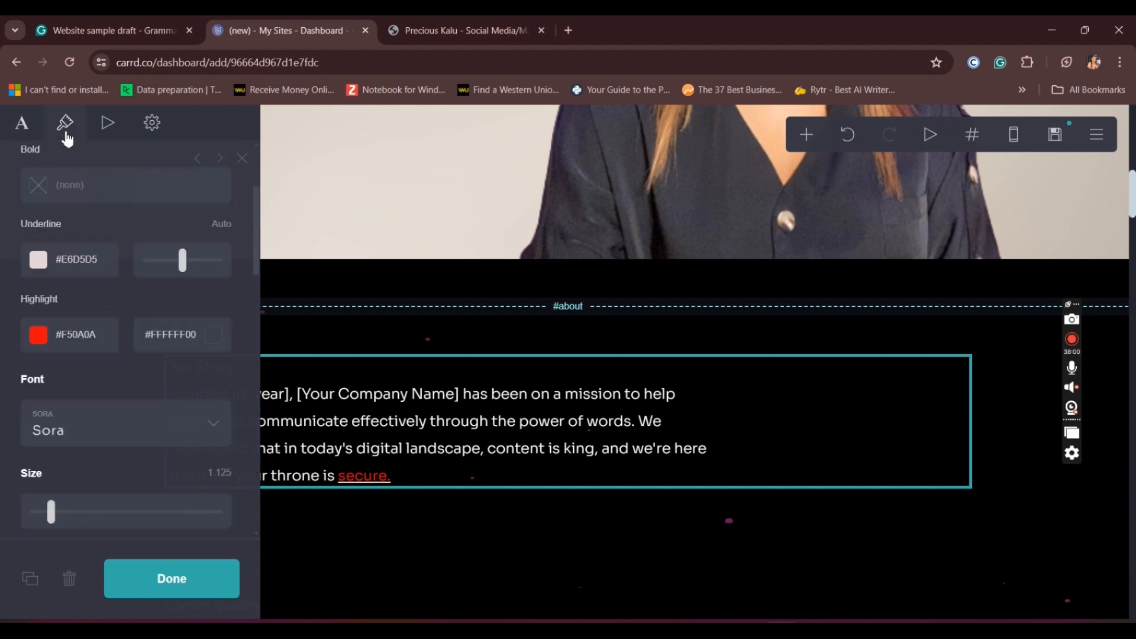
{"action": "left_click", "coordinate": [28, 588]}
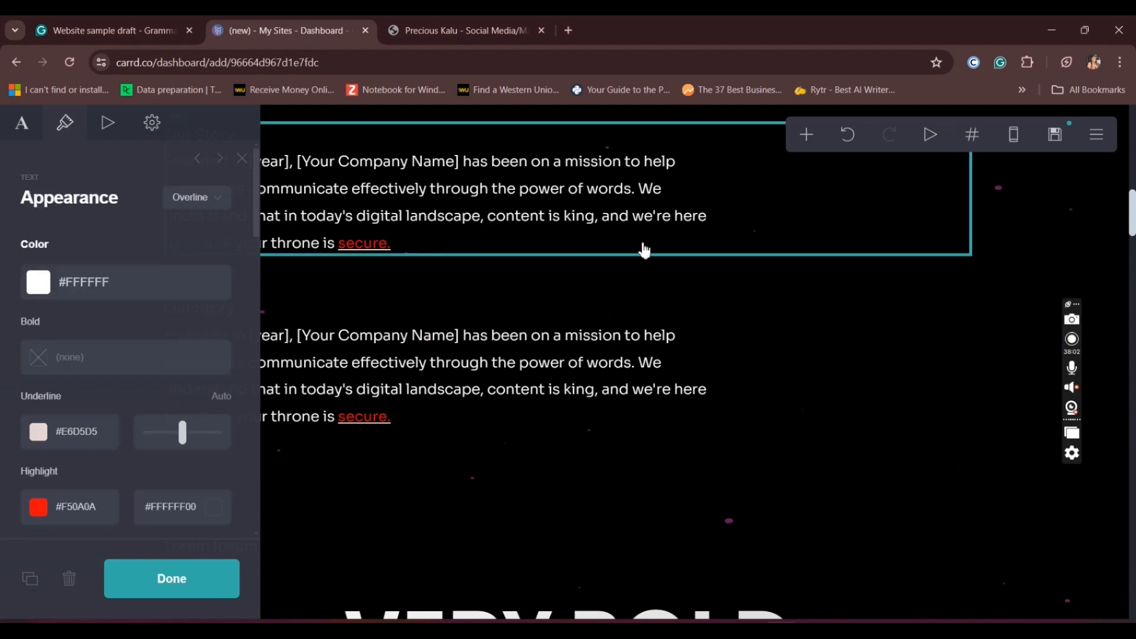
{"action": "left_click", "coordinate": [805, 136]}
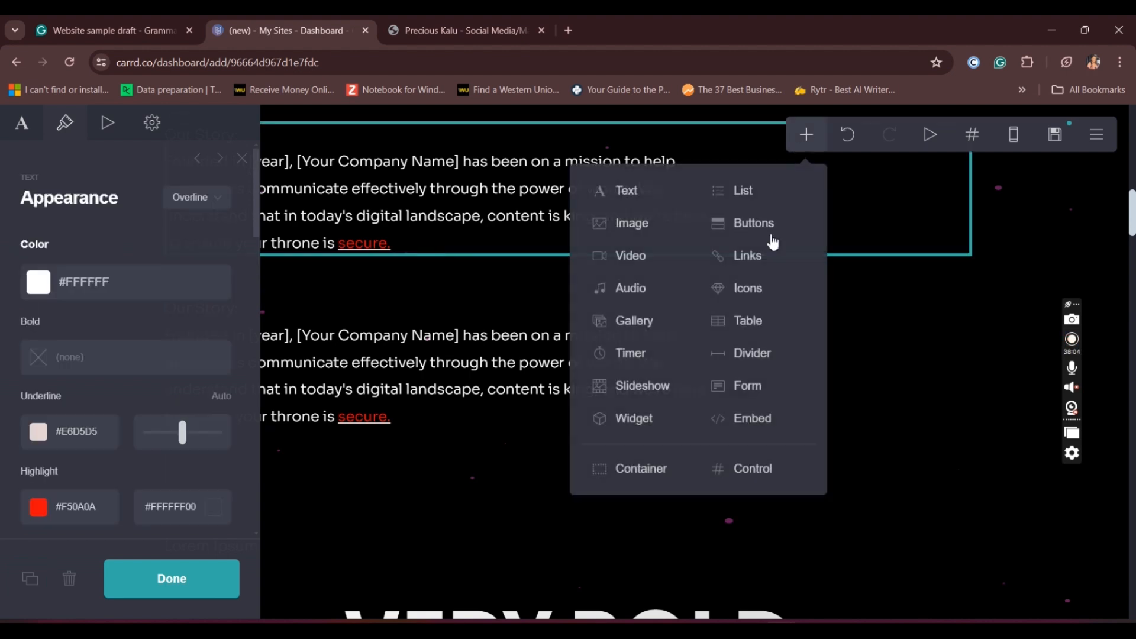
{"action": "left_click", "coordinate": [751, 353]}
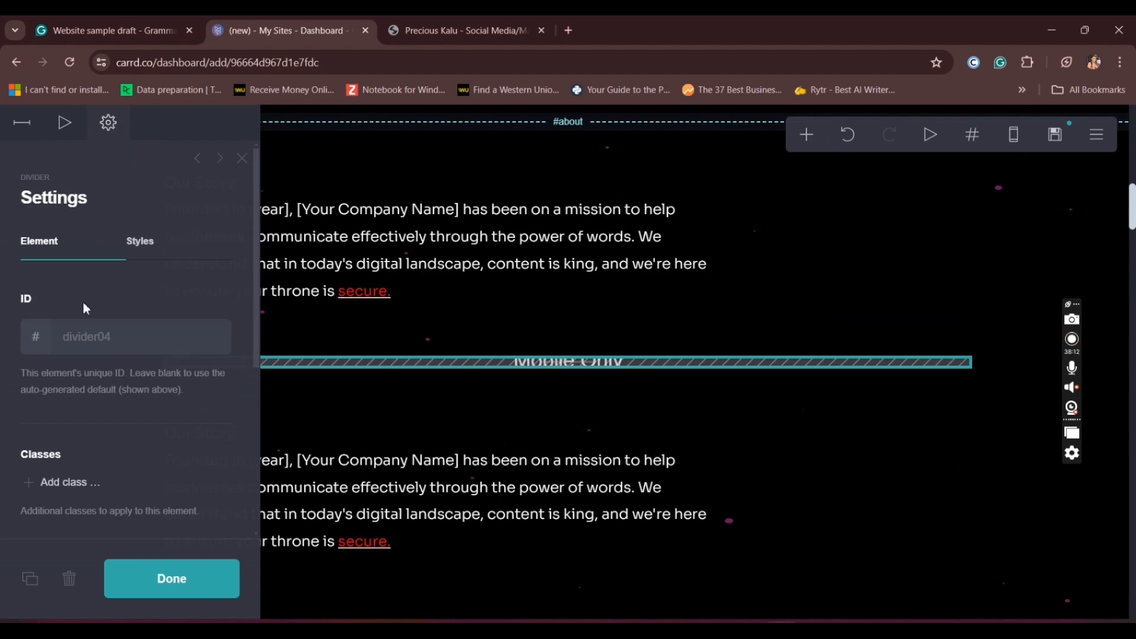
Try the divider's visibility options, including excluding it from publishing, then leave it at Normal
{"action": "scroll", "coordinate": [97, 382], "scroll_direction": "down", "scroll_amount": 5}
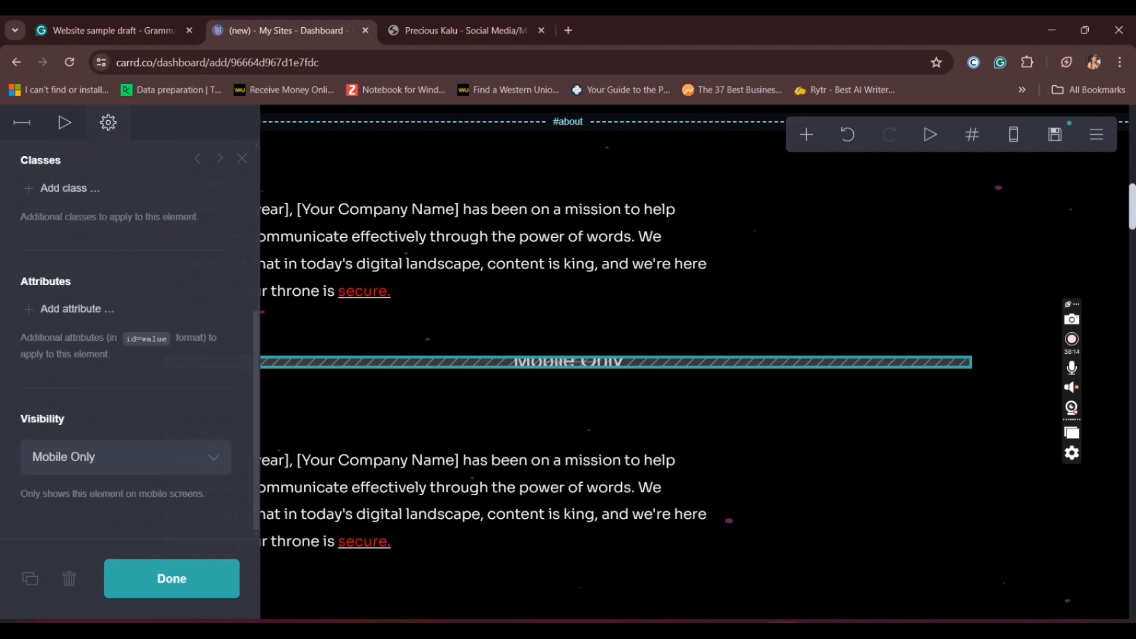
{"action": "left_click", "coordinate": [79, 459]}
{"action": "left_click", "coordinate": [65, 484]}
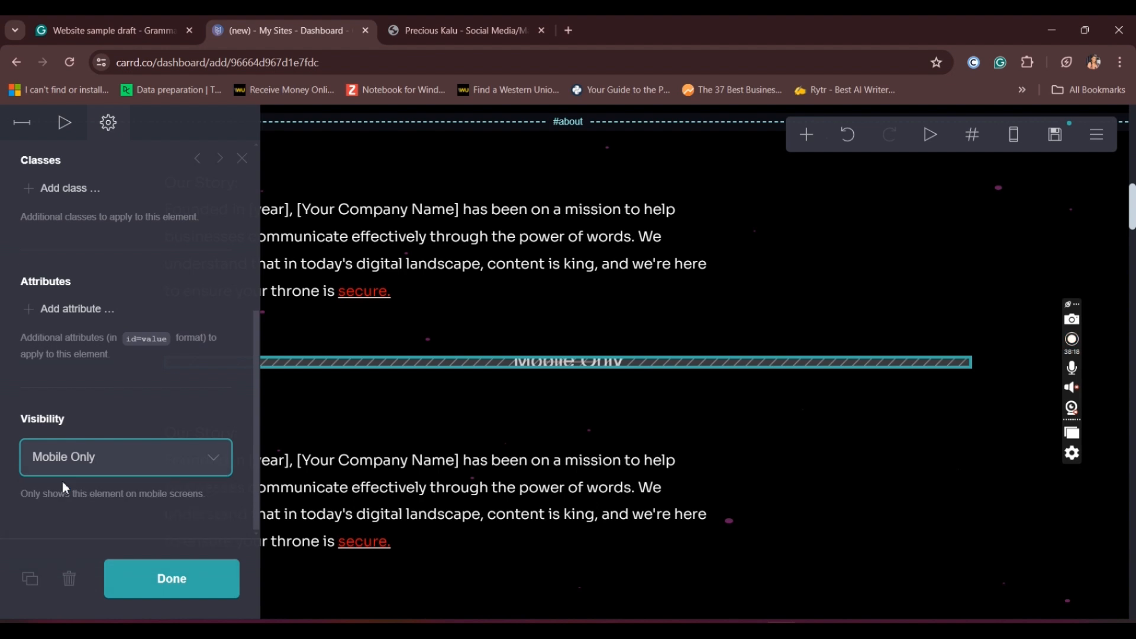
{"action": "left_click", "coordinate": [142, 460]}
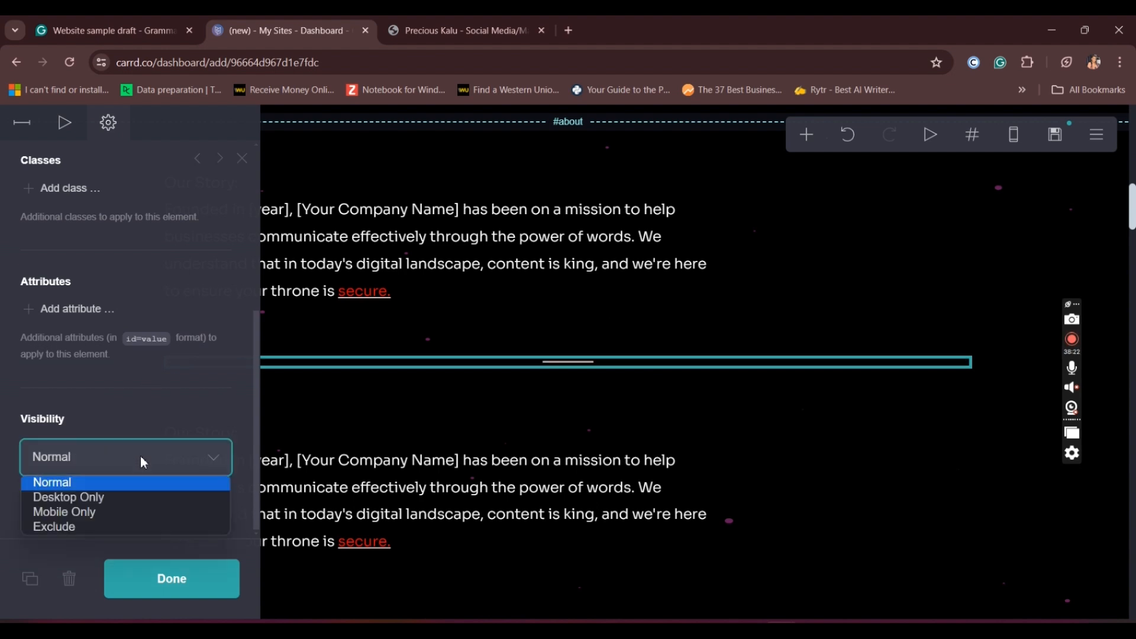
{"action": "left_click", "coordinate": [77, 526]}
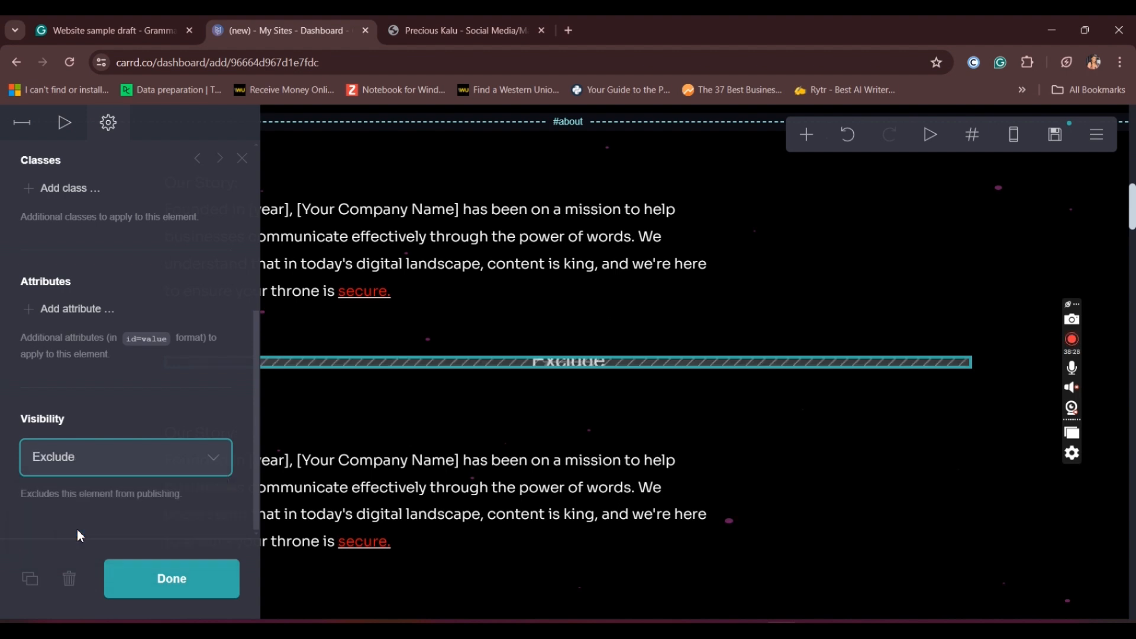
{"action": "left_click", "coordinate": [210, 457]}
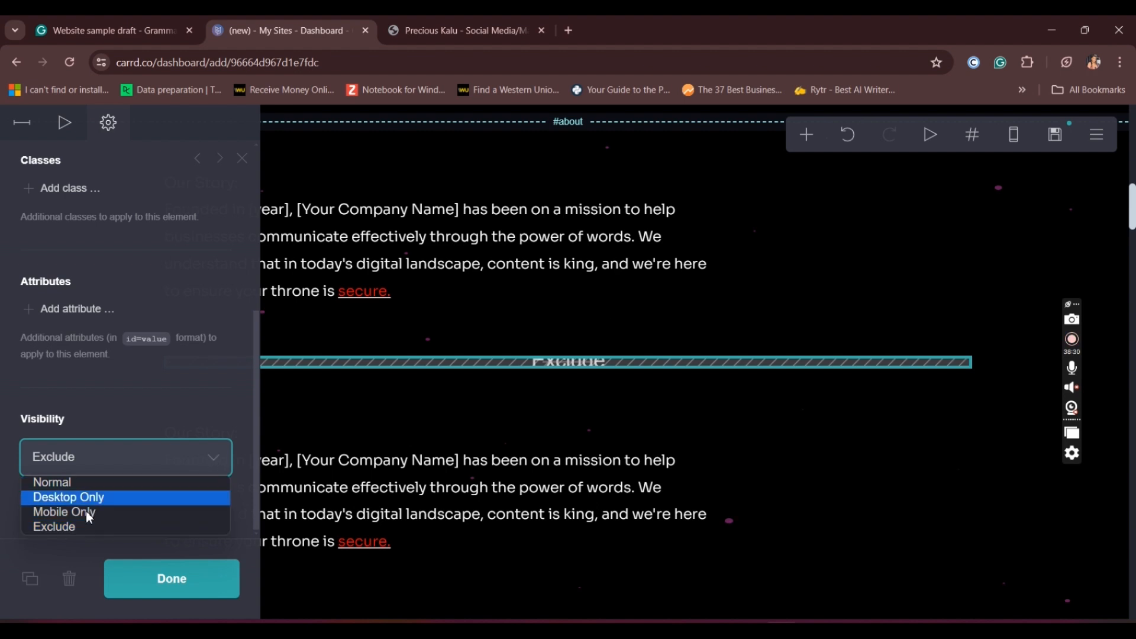
{"action": "left_click", "coordinate": [63, 482]}
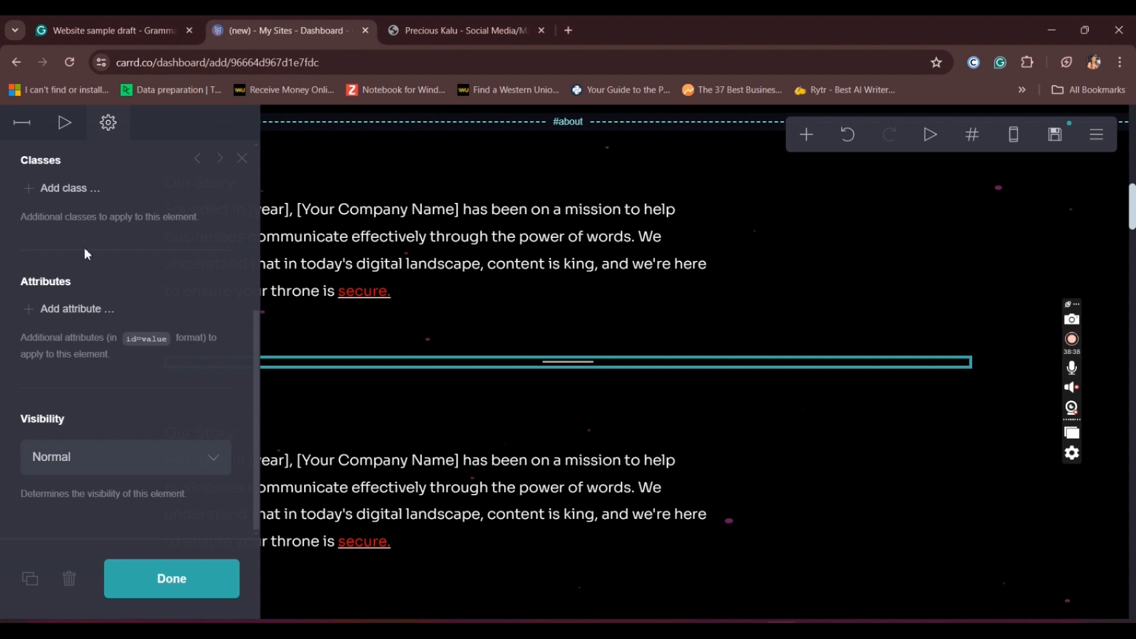
{"action": "left_click", "coordinate": [24, 123]}
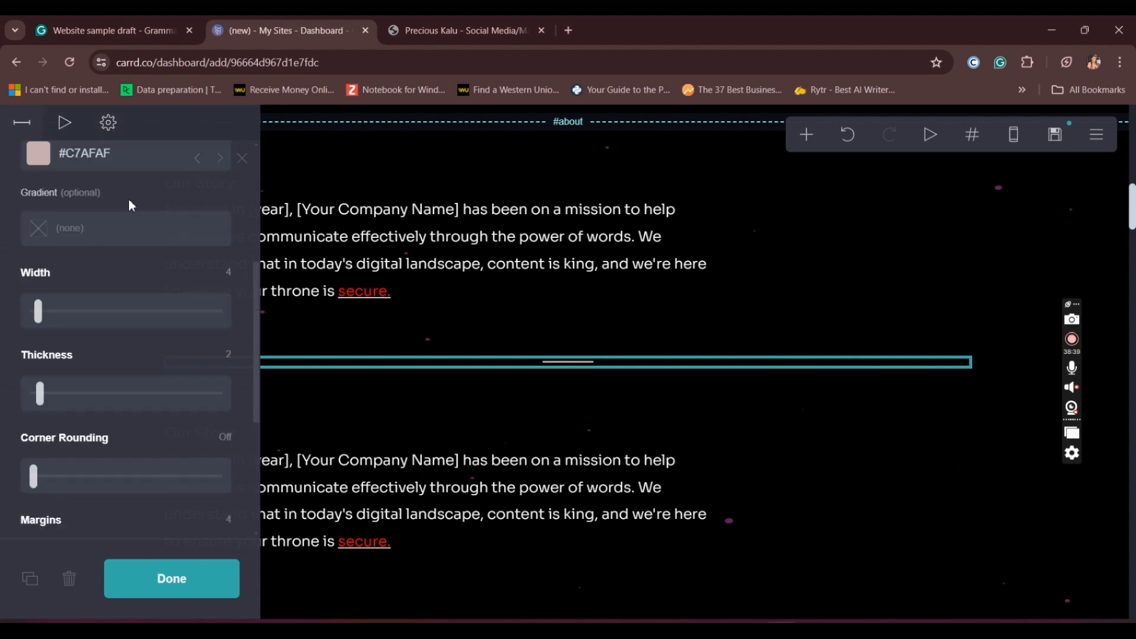
Recolour the divider from #C7AFAF to black #000000
{"action": "left_click", "coordinate": [118, 156]}
{"action": "left_click_drag", "start_coordinate": [111, 154], "coordinate": [81, 154]}
{"action": "left_click_drag", "start_coordinate": [74, 220], "coordinate": [54, 373]}
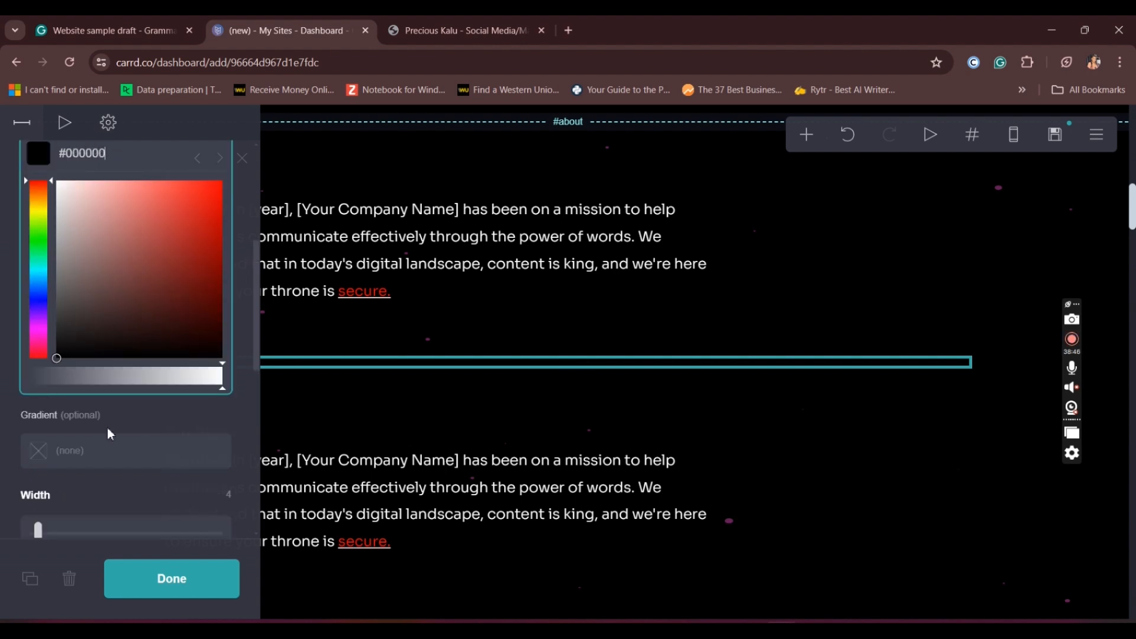
{"action": "left_click", "coordinate": [160, 586]}
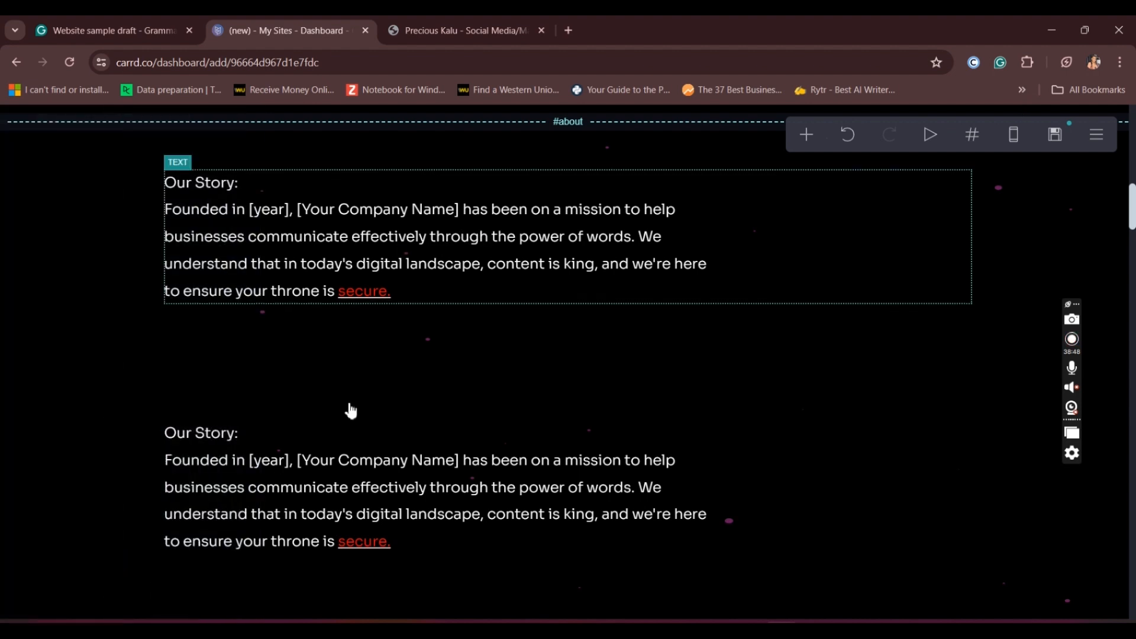
{"action": "left_click", "coordinate": [309, 477]}
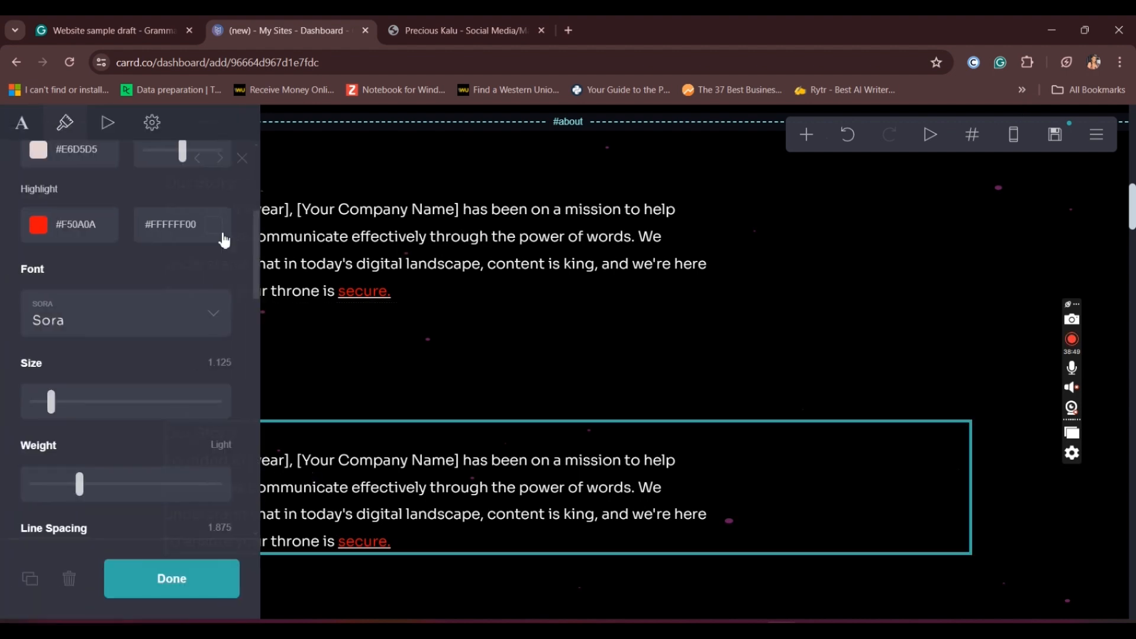
Select the draft text from 'Our Team:' through 'audience.' in Grammarly
{"action": "left_click", "coordinate": [162, 21]}
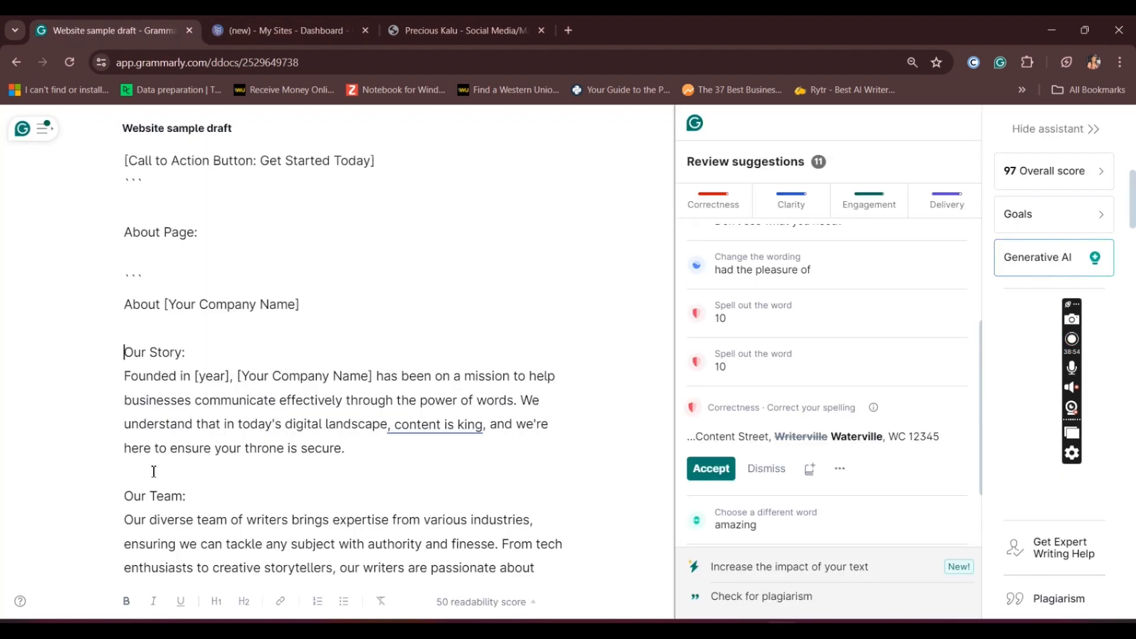
{"action": "scroll", "coordinate": [126, 352], "scroll_direction": "down", "scroll_amount": 3}
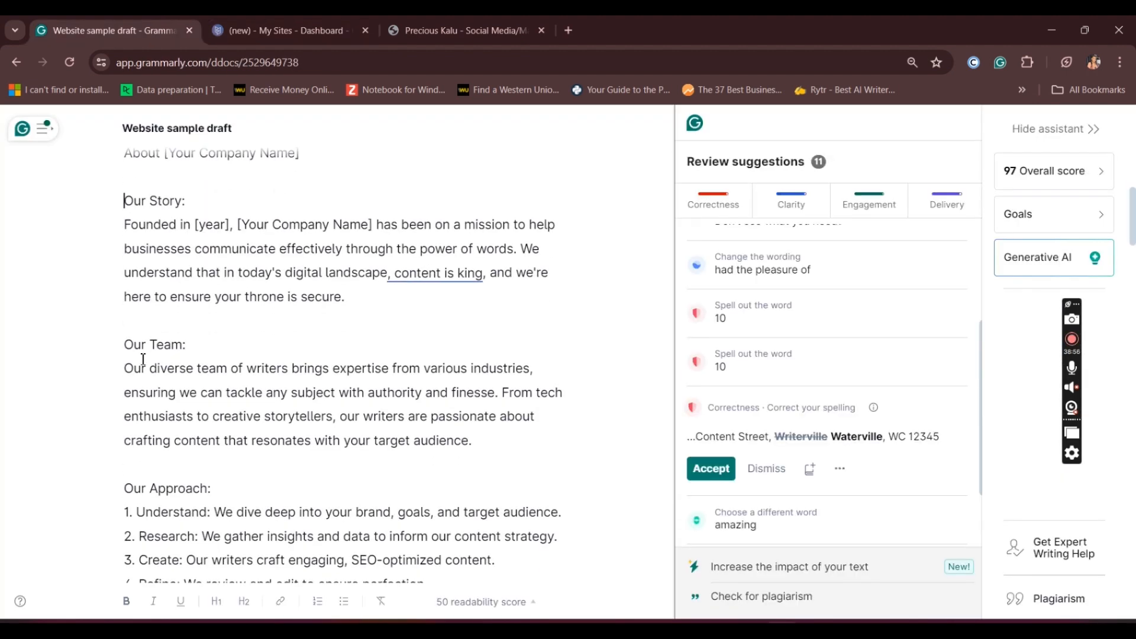
{"action": "left_click", "coordinate": [129, 345]}
{"action": "left_click_drag", "start_coordinate": [130, 345], "coordinate": [504, 462]}
{"action": "key", "text": "ctrl+c"}
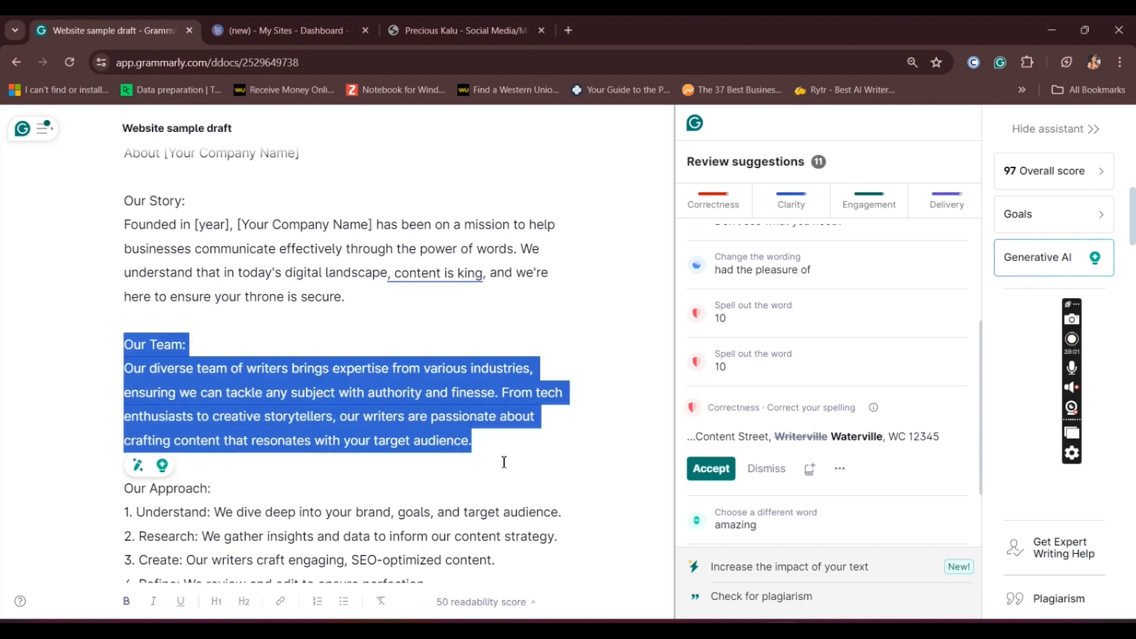
Swap the lower story copy's text for the pasted Our Team heading and paragraph
{"action": "left_click", "coordinate": [334, 33]}
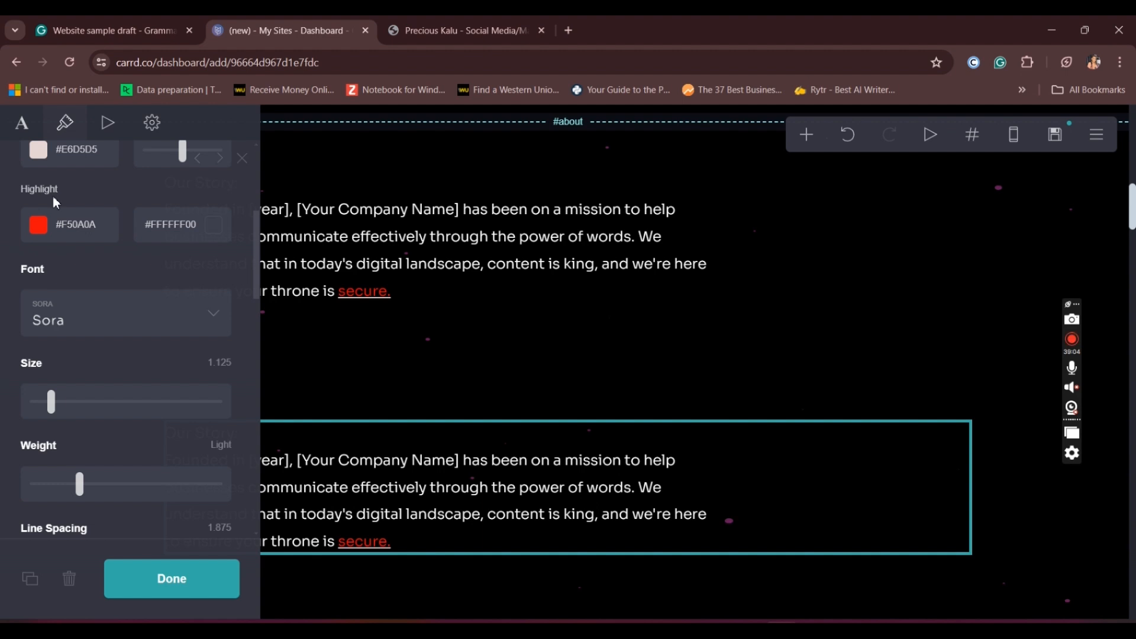
{"action": "left_click", "coordinate": [22, 125]}
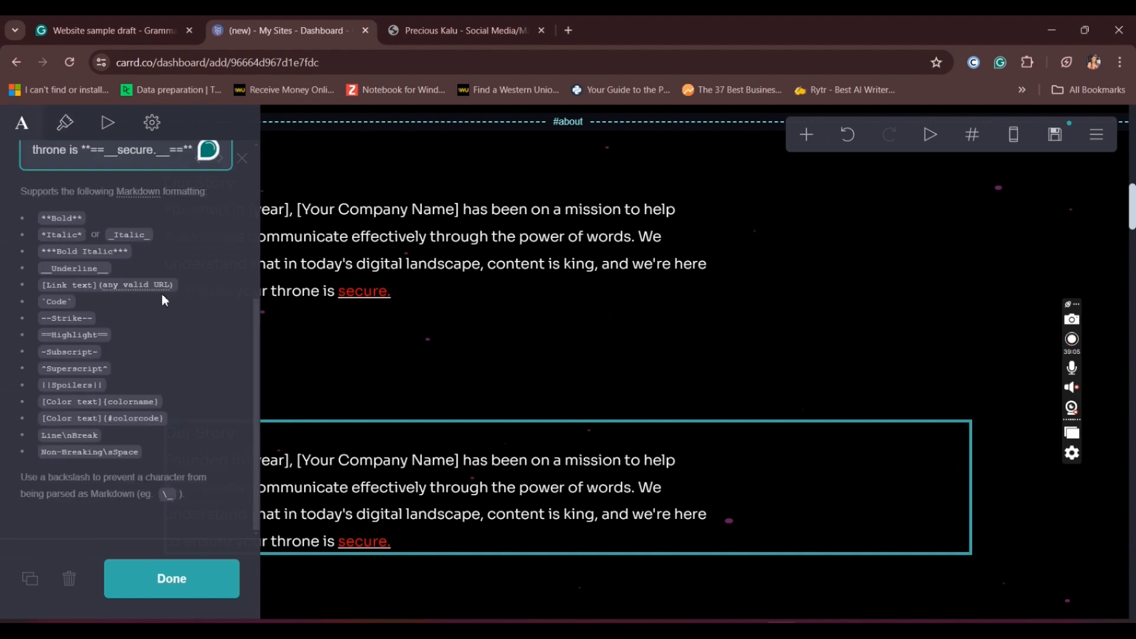
{"action": "scroll", "coordinate": [161, 293], "scroll_direction": "up", "scroll_amount": 3}
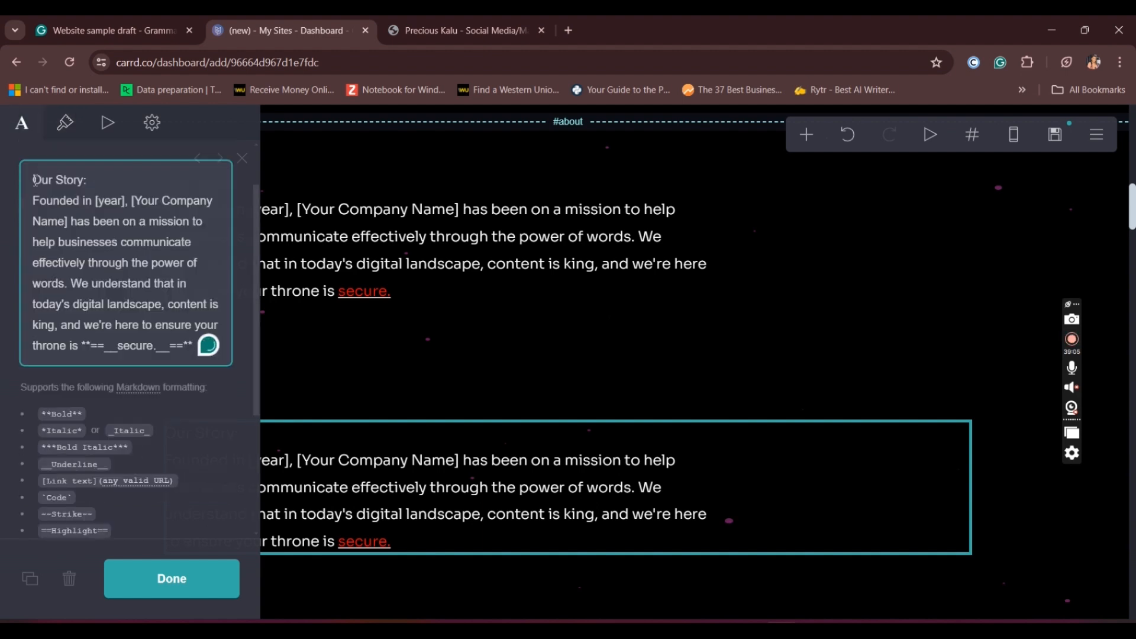
{"action": "left_click_drag", "start_coordinate": [32, 180], "coordinate": [200, 365]}
{"action": "key", "text": "BackSpace"}
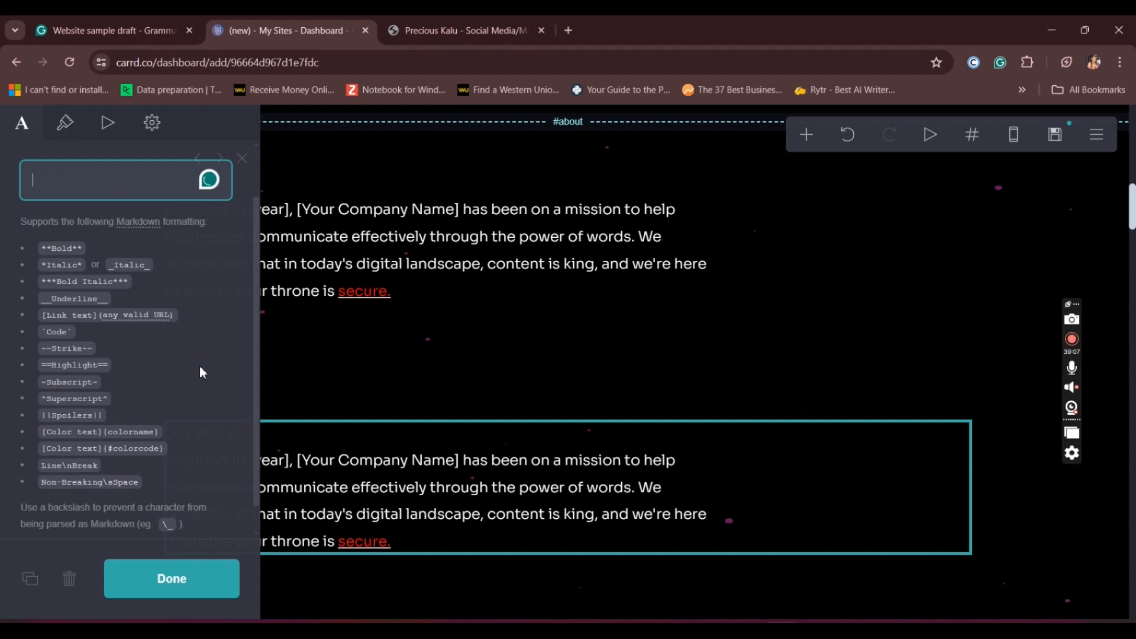
{"action": "key", "text": "ctrl+v"}
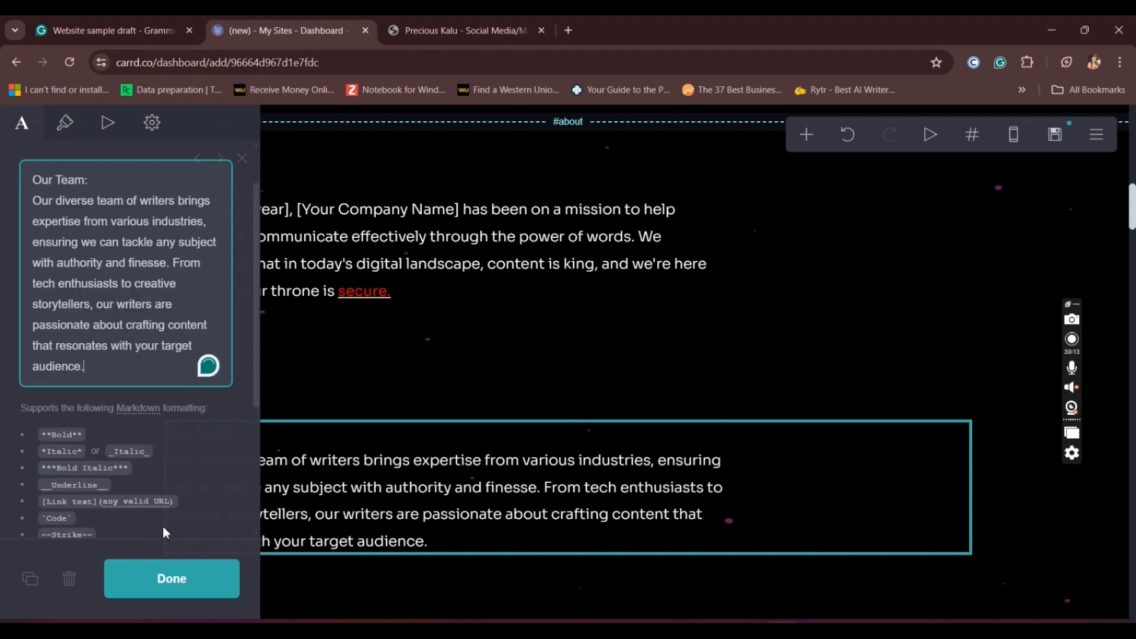
{"action": "left_click", "coordinate": [150, 583]}
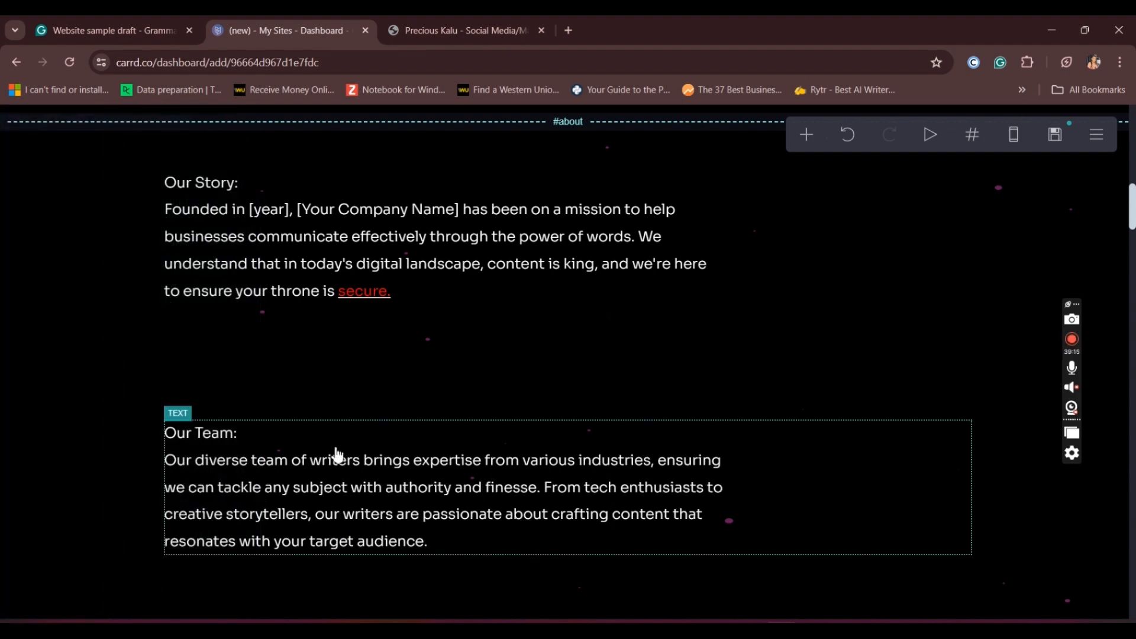
Delete the 'Our Story:' heading line from the story paragraph
{"action": "left_click", "coordinate": [247, 202]}
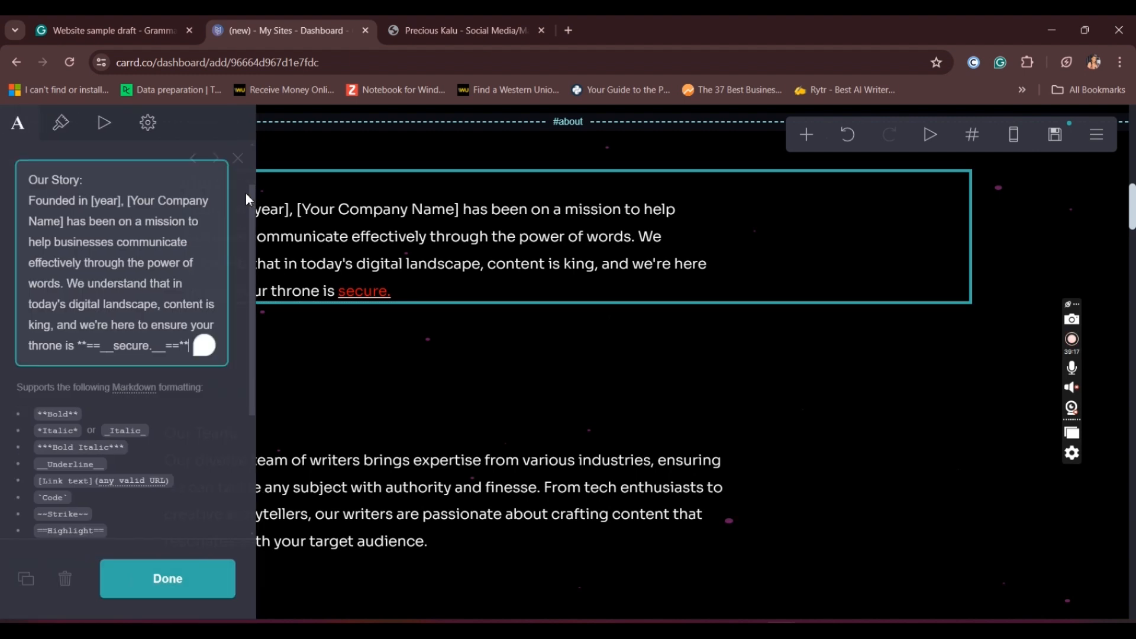
{"action": "left_click_drag", "start_coordinate": [89, 179], "coordinate": [27, 174]}
{"action": "key", "text": "ctrl+c"}
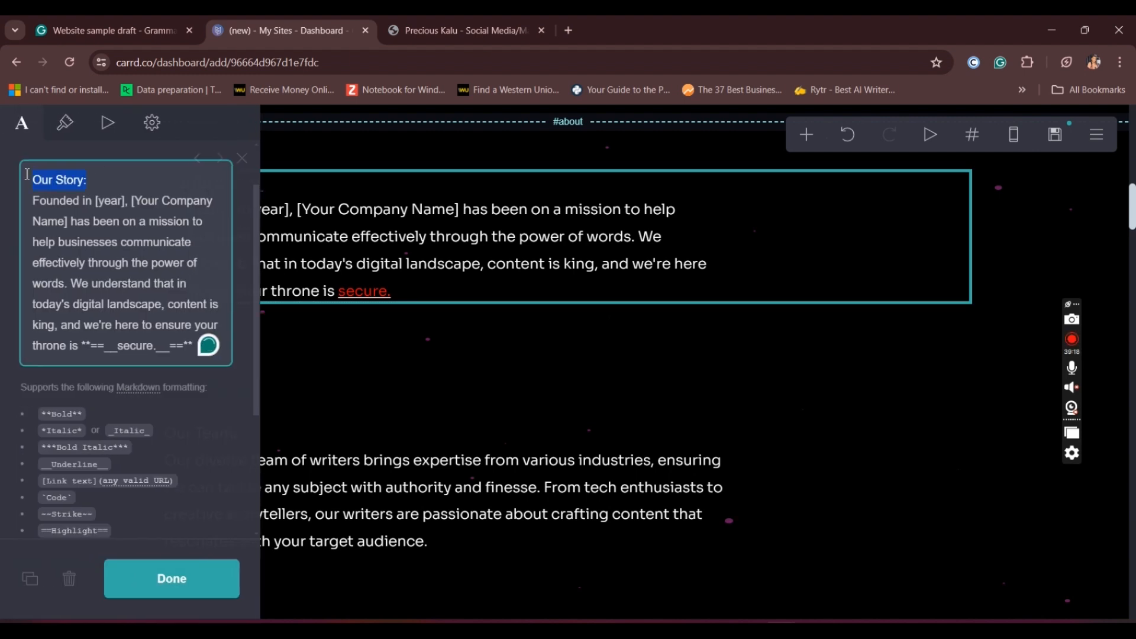
{"action": "key", "text": "BackSpace"}
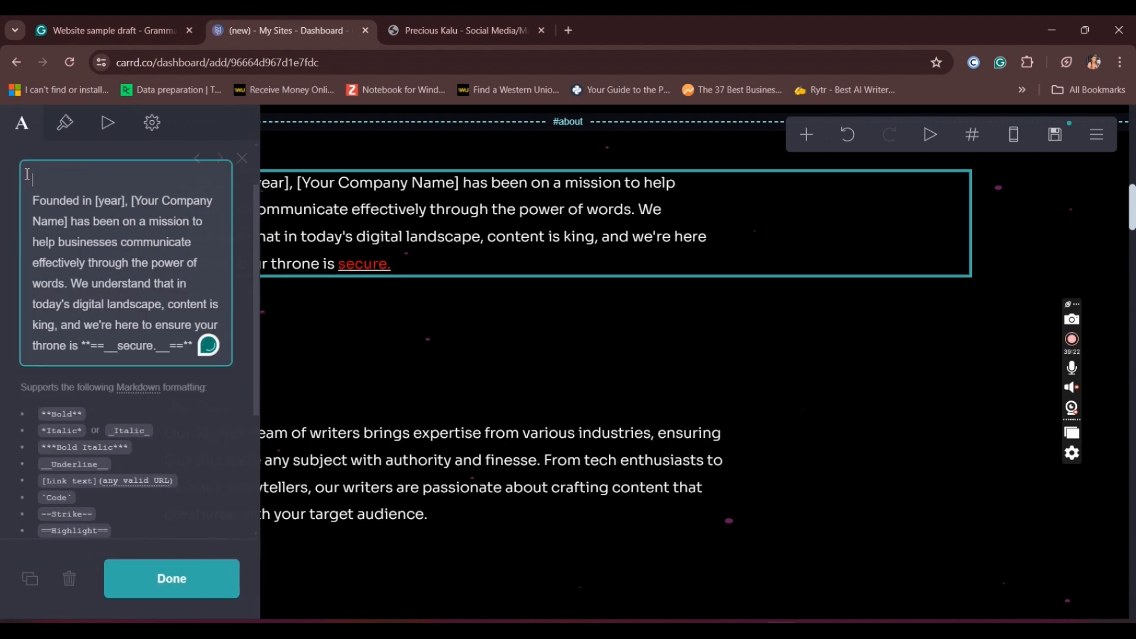
{"action": "left_click", "coordinate": [421, 350]}
Duplicate the paragraph and replace the upper copy's text with an 'Our Story' heading
{"action": "left_click", "coordinate": [442, 241]}
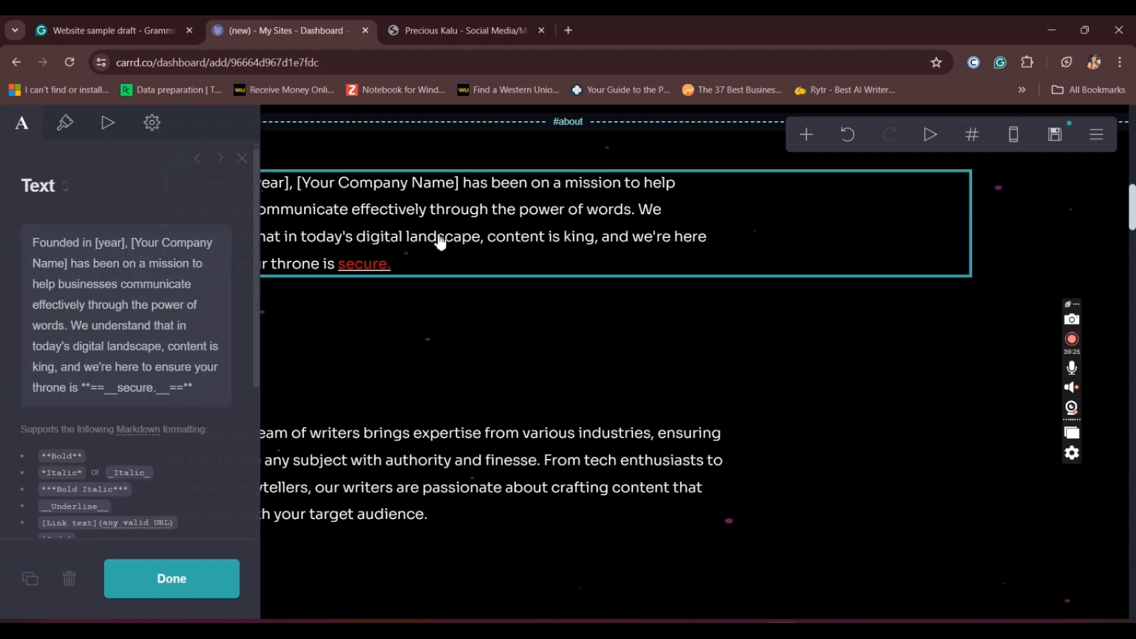
{"action": "left_click", "coordinate": [24, 585]}
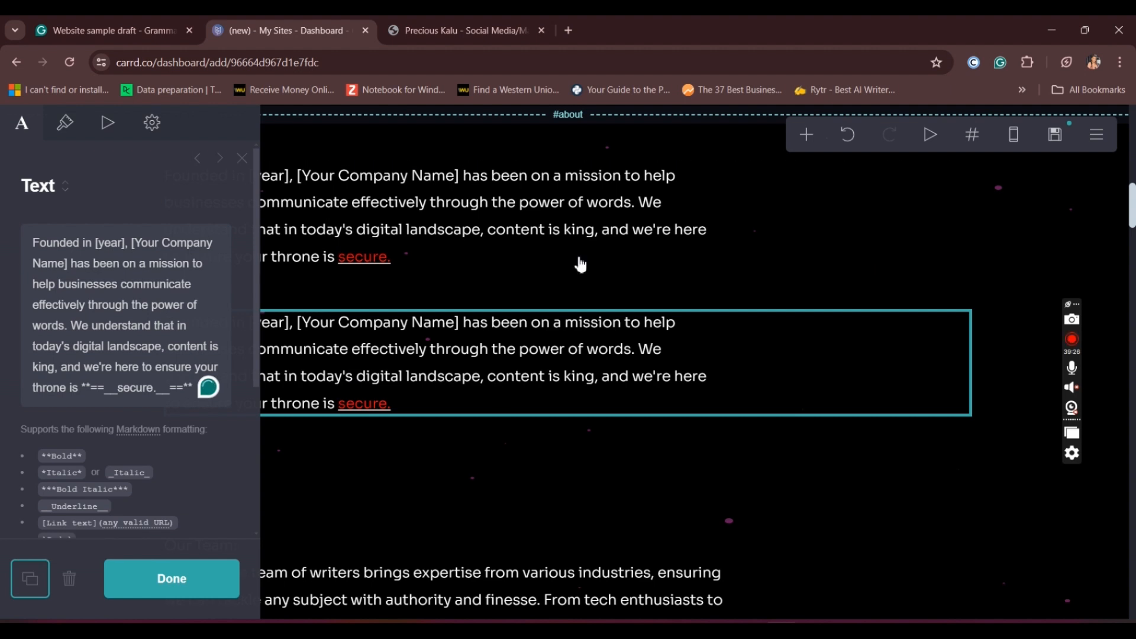
{"action": "left_click", "coordinate": [471, 201]}
{"action": "left_click", "coordinate": [208, 391]}
{"action": "key", "text": "ctrl+a"}
{"action": "key", "text": "BackSpace"}
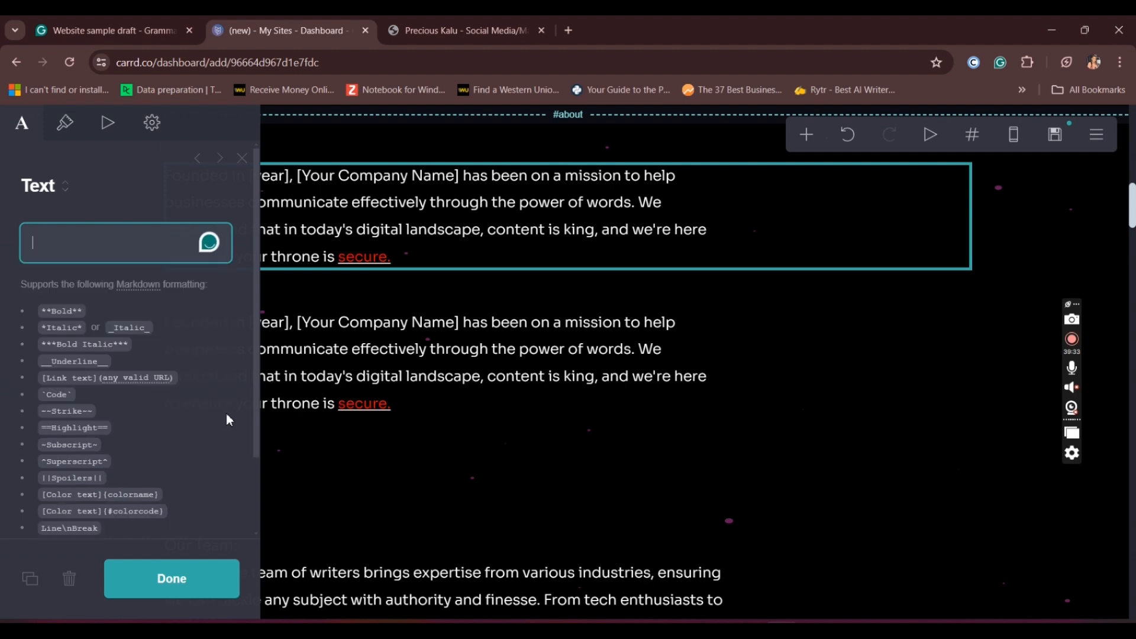
{"action": "key", "text": "ctrl+v"}
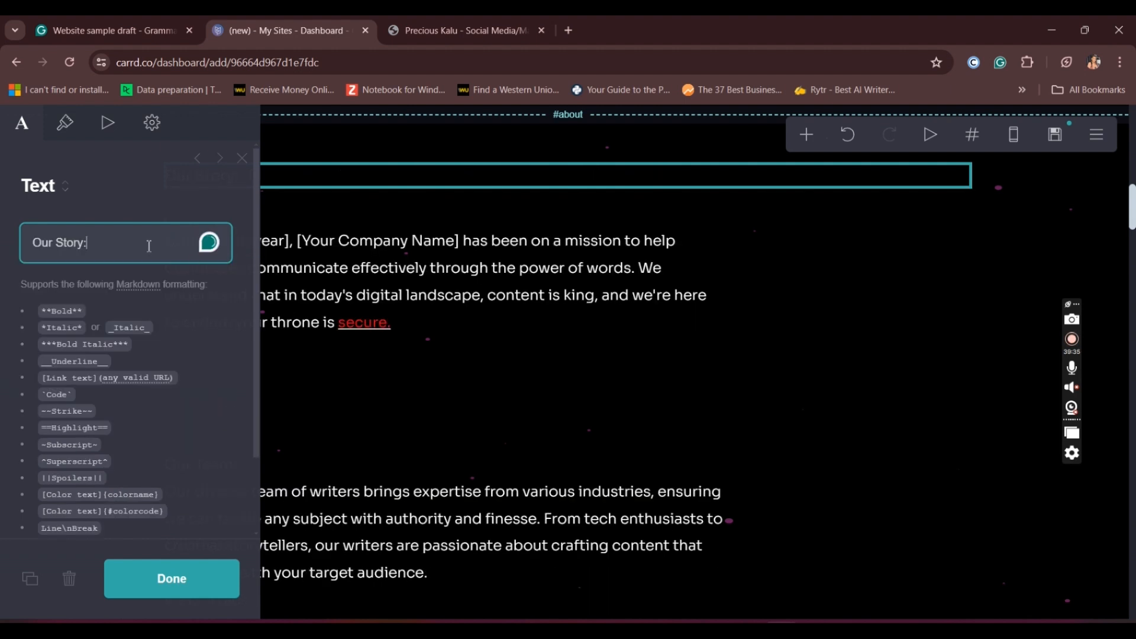
{"action": "left_click", "coordinate": [62, 136]}
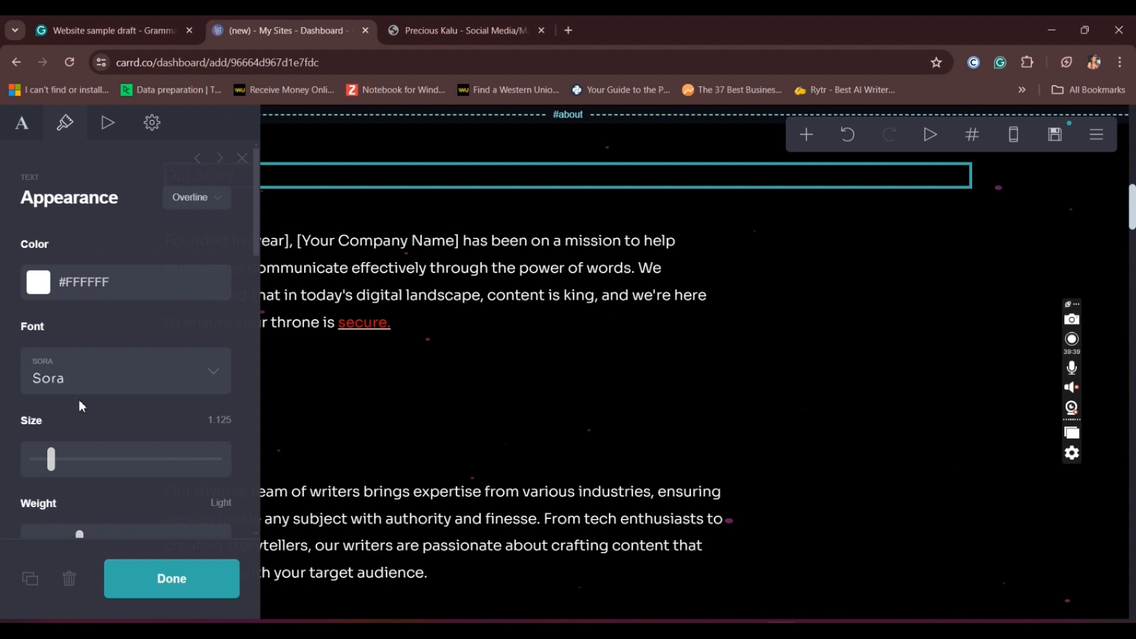
Change the Our Story heading's style from Overline to (none) and set its size to 1.625
{"action": "left_click_drag", "start_coordinate": [51, 459], "coordinate": [68, 464]}
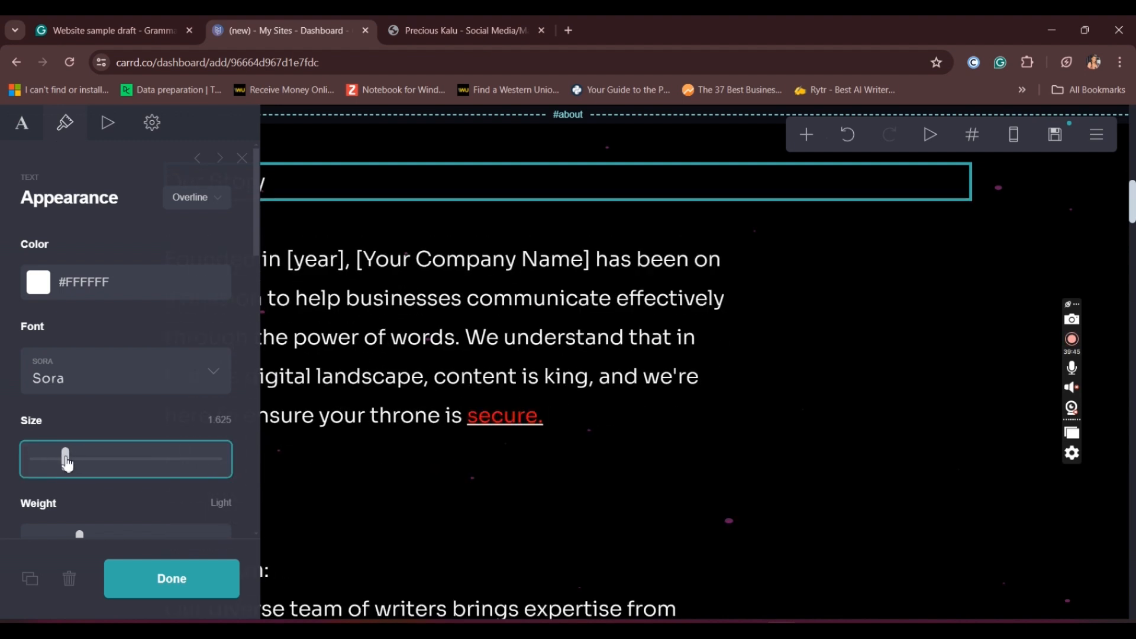
{"action": "left_click", "coordinate": [846, 137]}
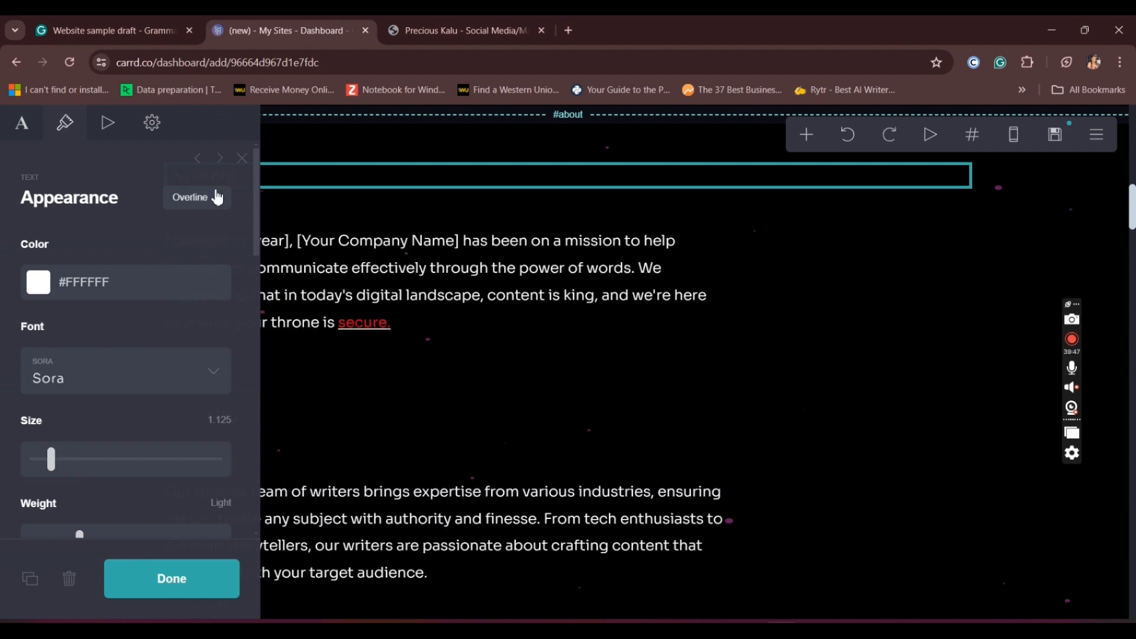
{"action": "left_click", "coordinate": [216, 197]}
{"action": "left_click", "coordinate": [57, 254]}
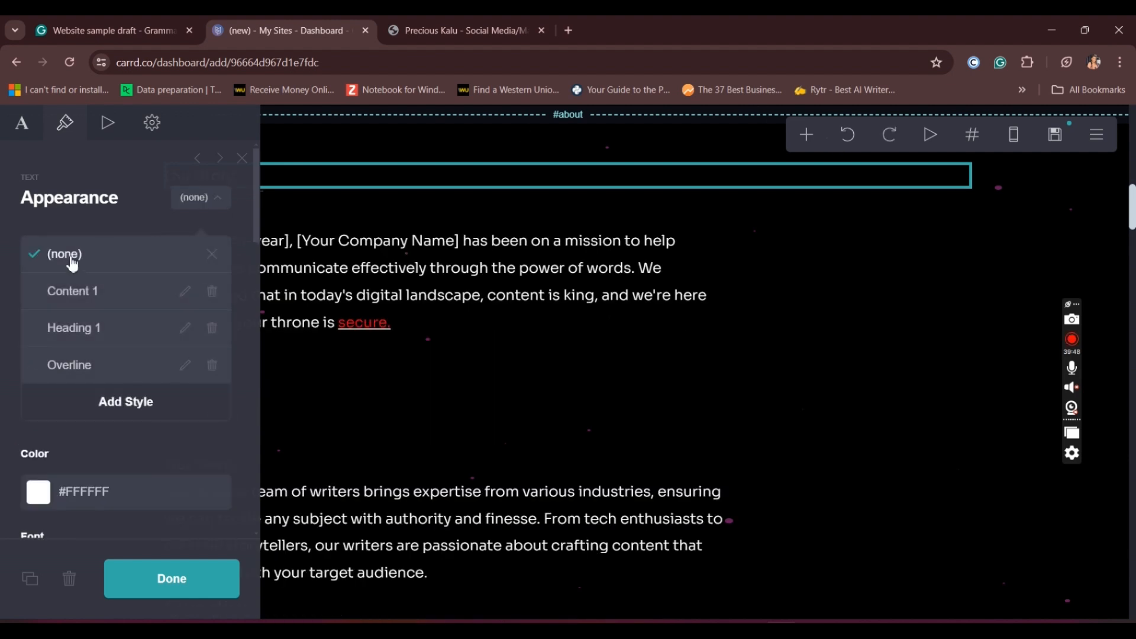
{"action": "left_click", "coordinate": [216, 207]}
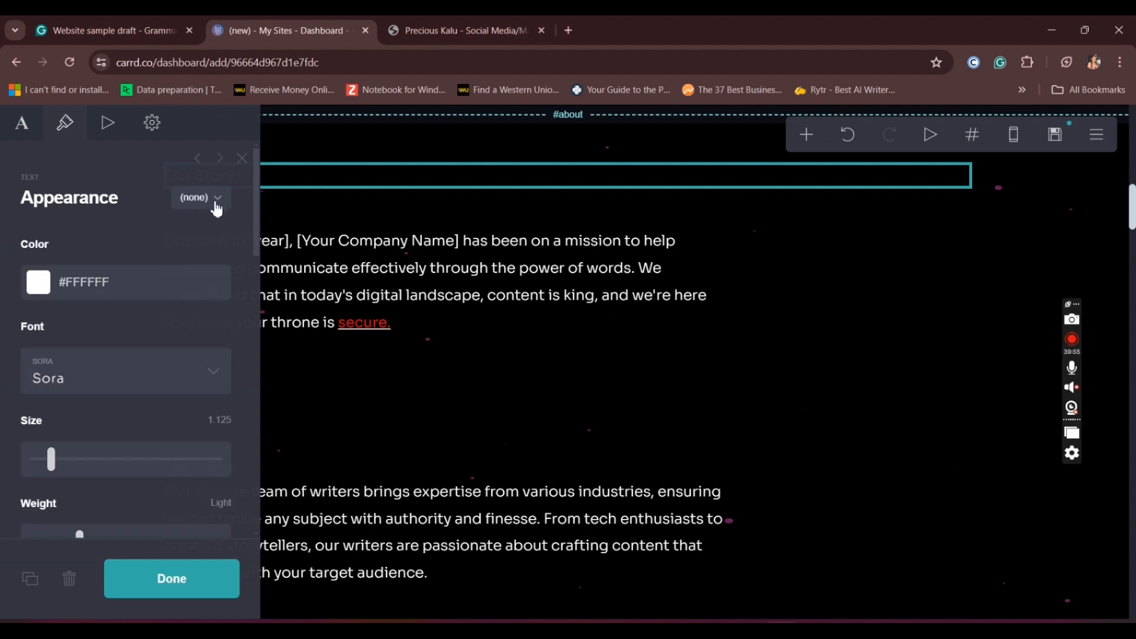
{"action": "left_click_drag", "start_coordinate": [51, 459], "coordinate": [69, 471]}
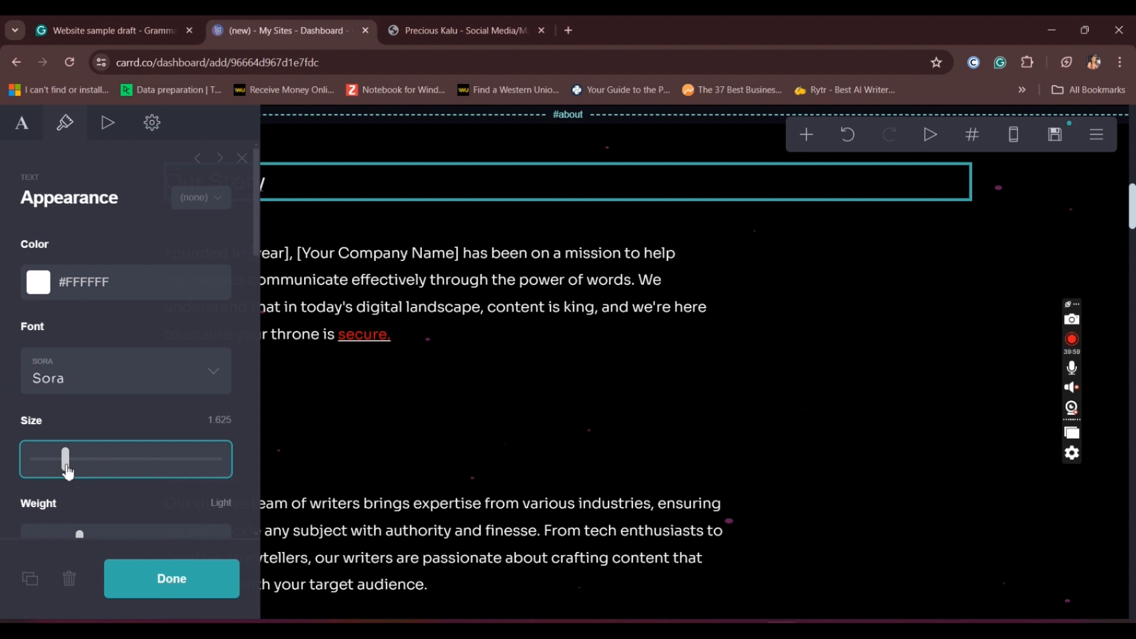
{"action": "left_click", "coordinate": [176, 580]}
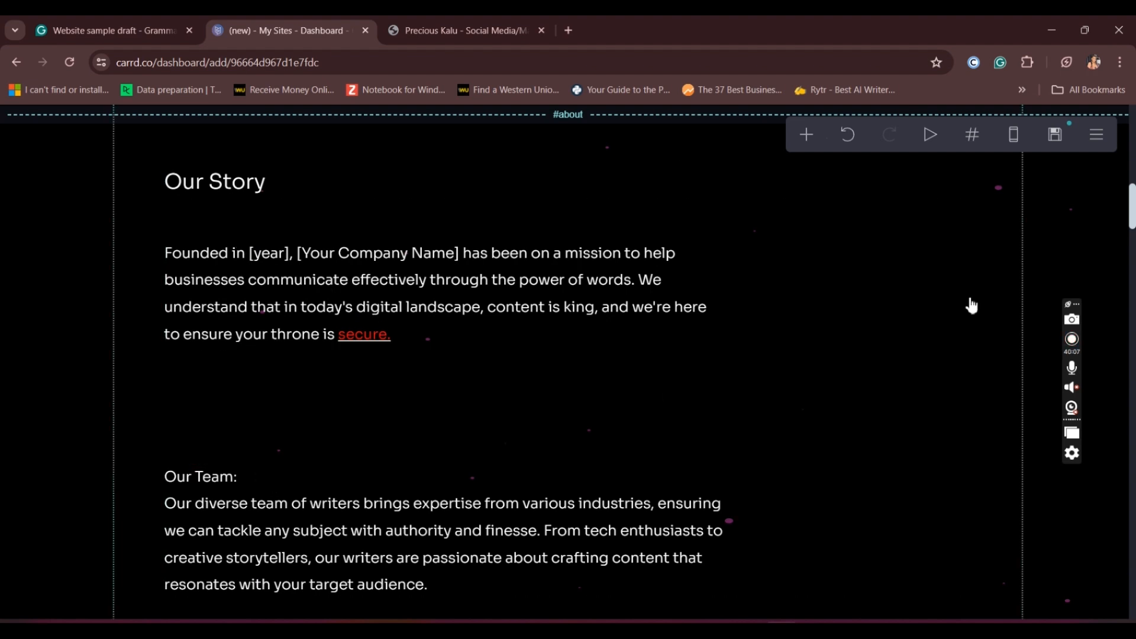
{"action": "mouse_move", "coordinate": [1132, 224]}
{"action": "left_mouse_down"}
{"action": "mouse_move", "coordinate": [1132, 274]}
{"action": "mouse_move", "coordinate": [1124, 223]}
{"action": "left_mouse_up"}
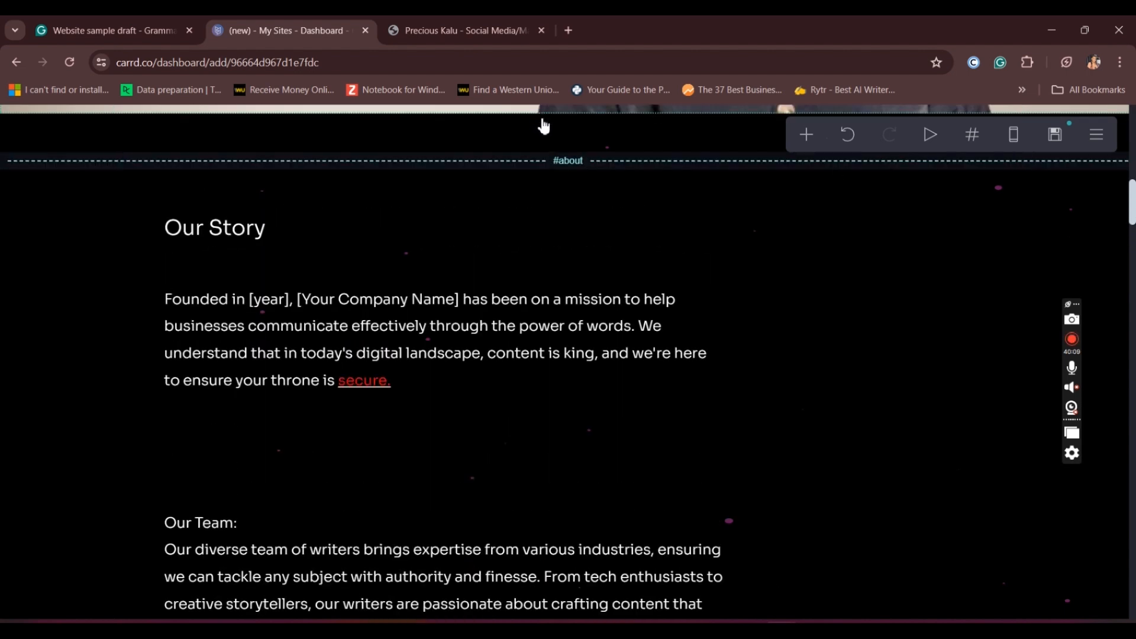
{"action": "left_click", "coordinate": [580, 172]}
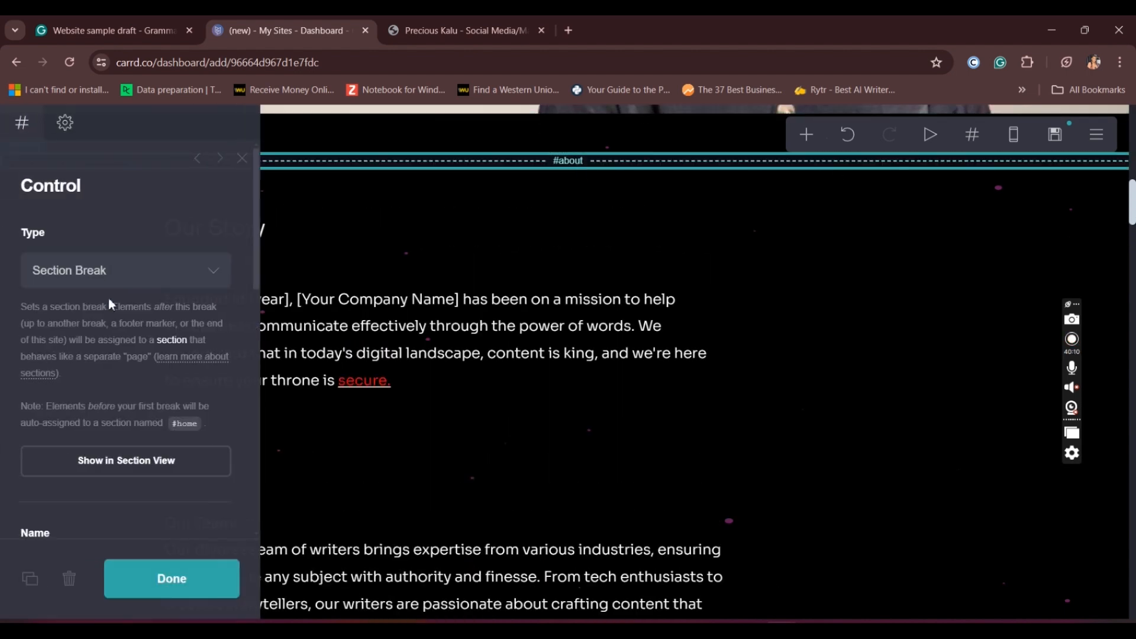
{"action": "scroll", "coordinate": [83, 417], "scroll_direction": "down", "scroll_amount": 9}
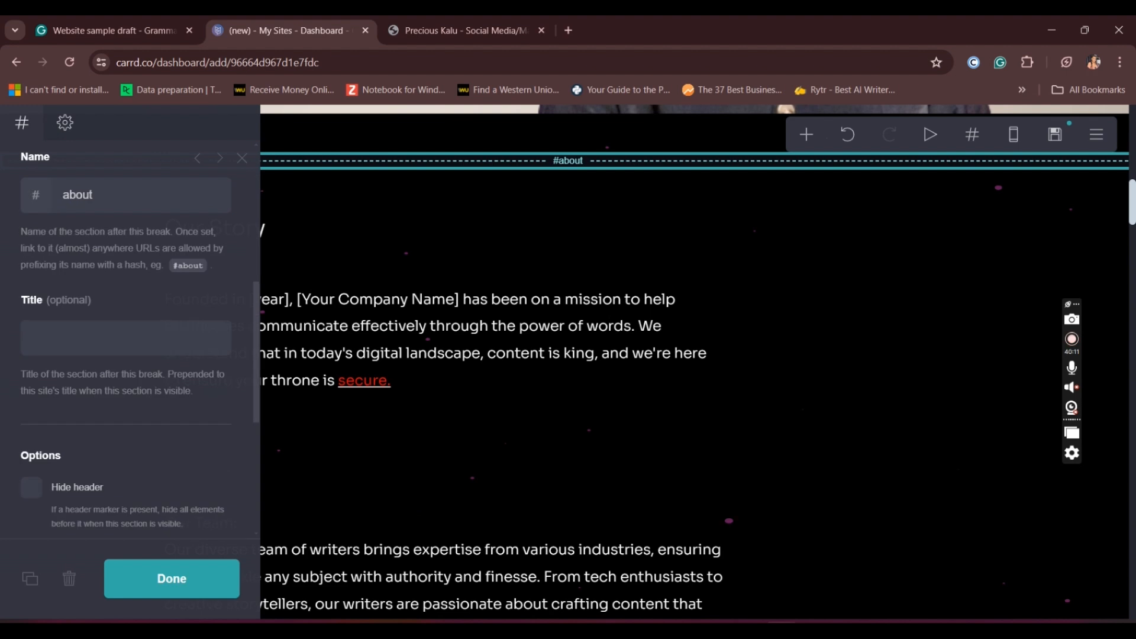
{"action": "scroll", "coordinate": [126, 337], "scroll_direction": "down", "scroll_amount": 1}
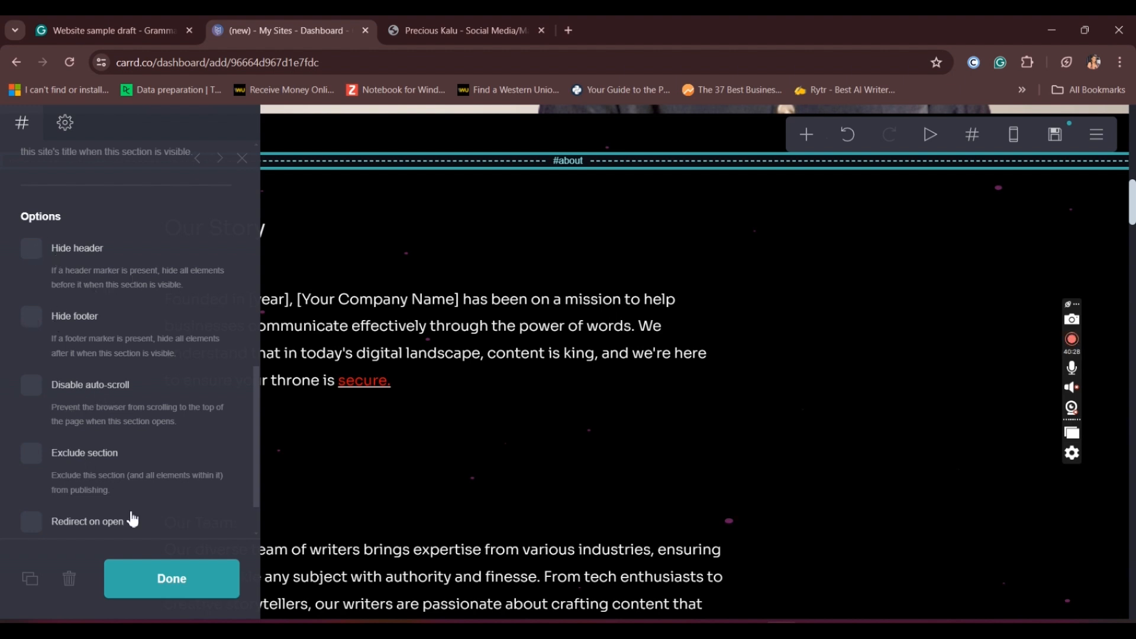
{"action": "left_click", "coordinate": [173, 578]}
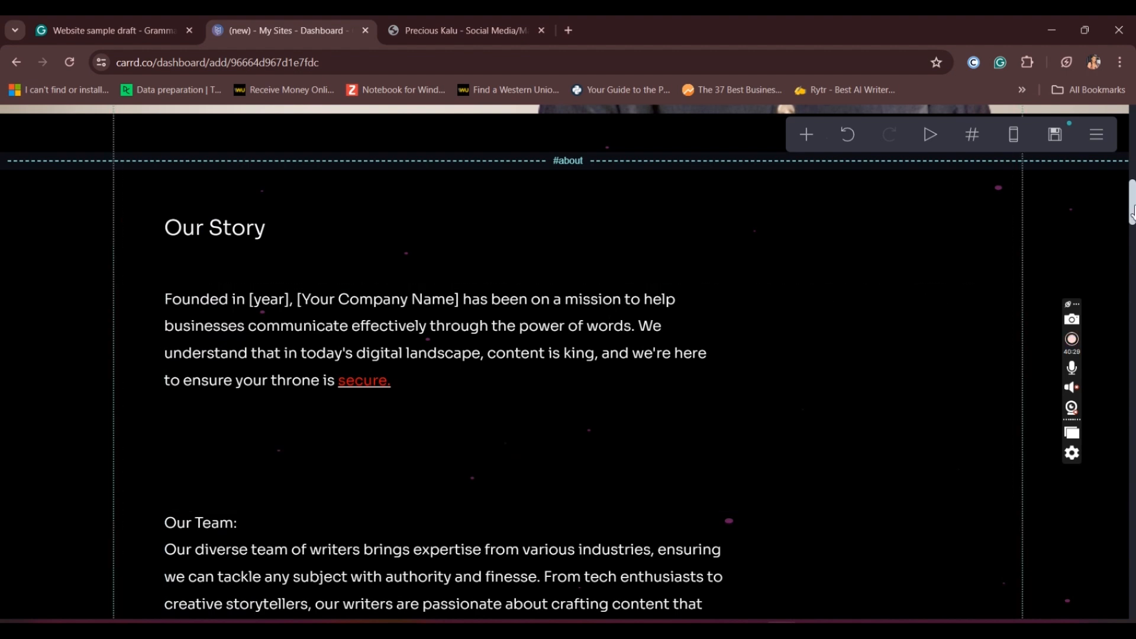
{"action": "left_click_drag", "start_coordinate": [1132, 204], "coordinate": [1132, 248]}
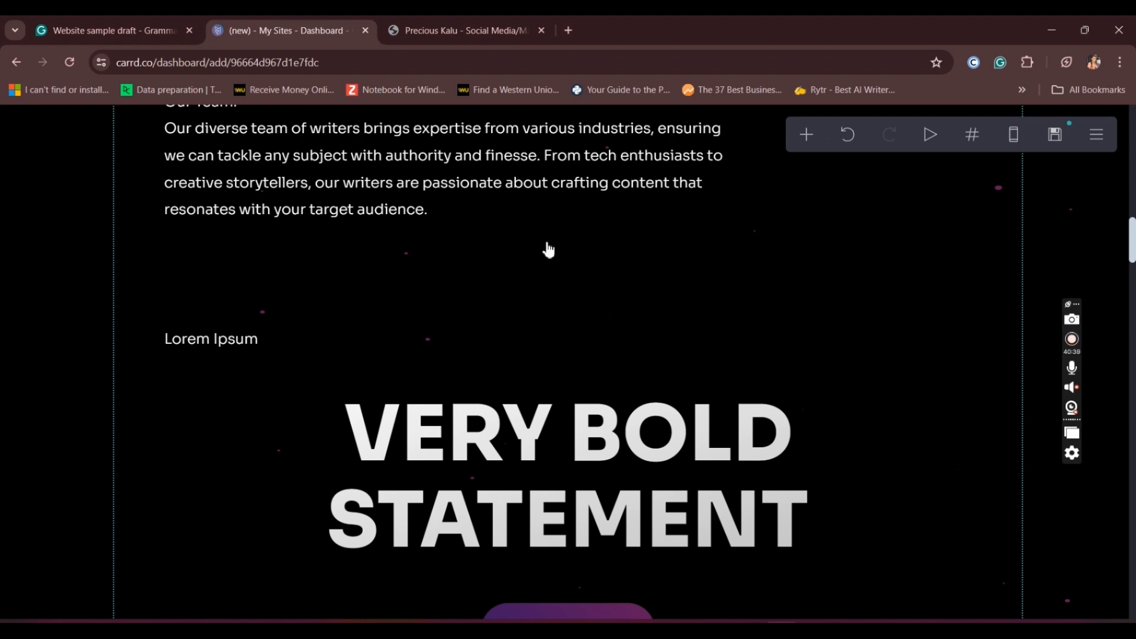
Insert a divider below the Our Team text
{"action": "left_click", "coordinate": [487, 214]}
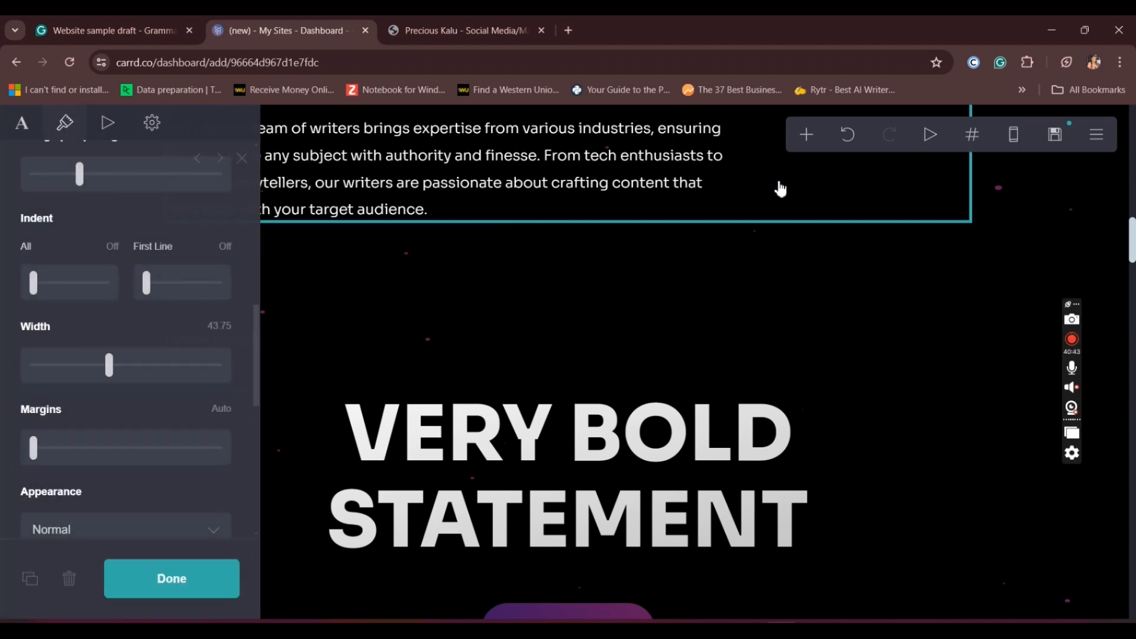
{"action": "left_click", "coordinate": [806, 136]}
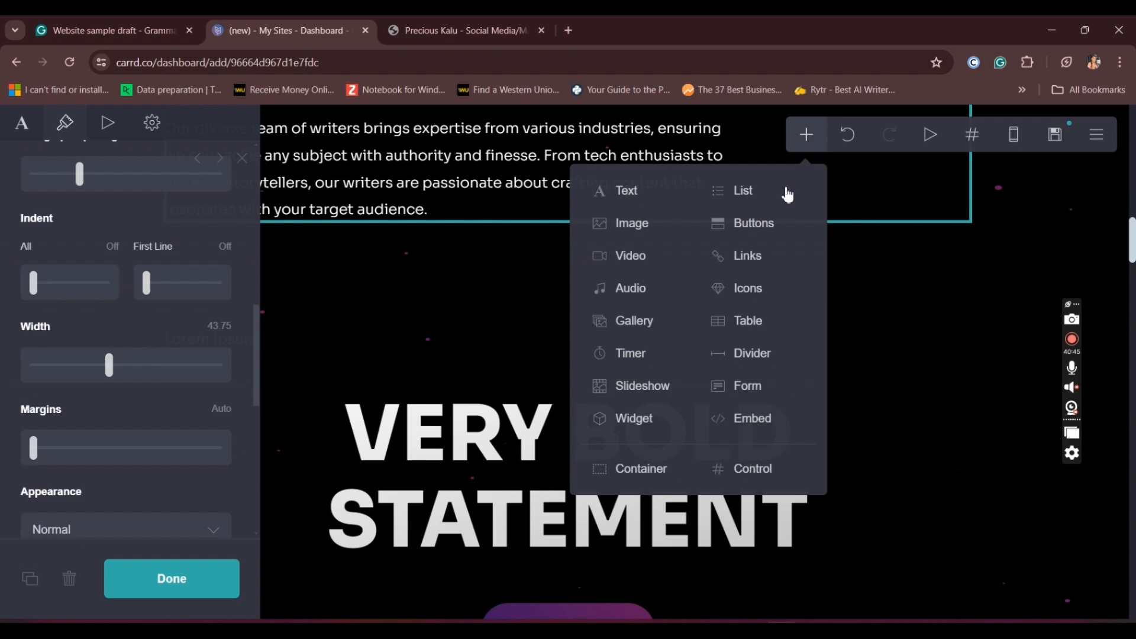
{"action": "left_click", "coordinate": [751, 358]}
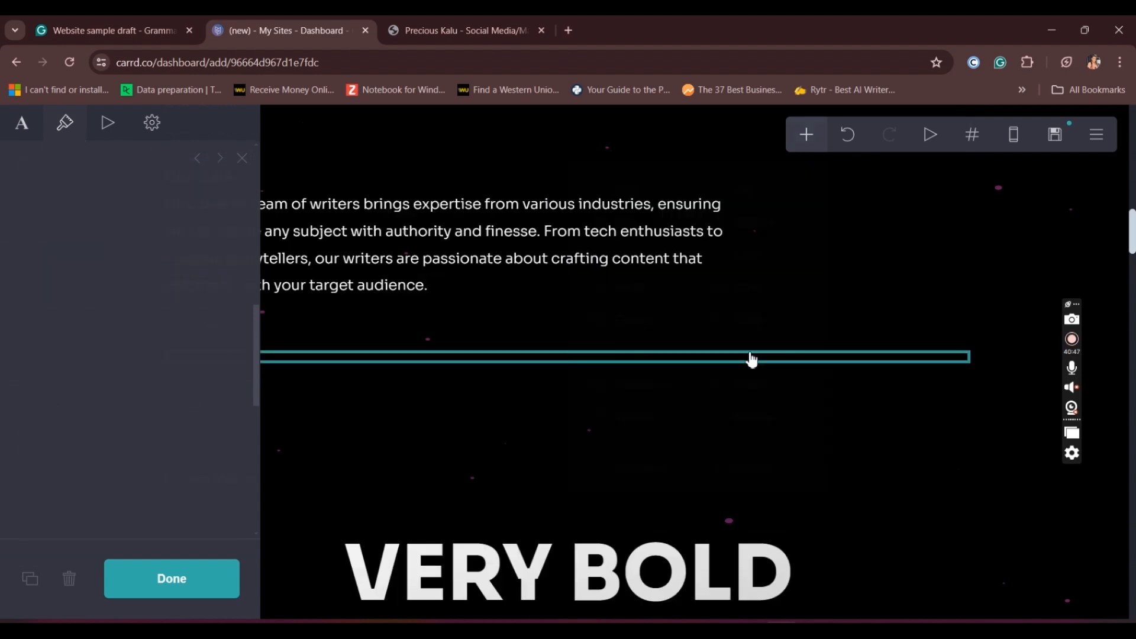
Add a section break after it, renaming section04 to 'portfolio'
{"action": "left_click", "coordinate": [804, 137]}
{"action": "left_click", "coordinate": [753, 484]}
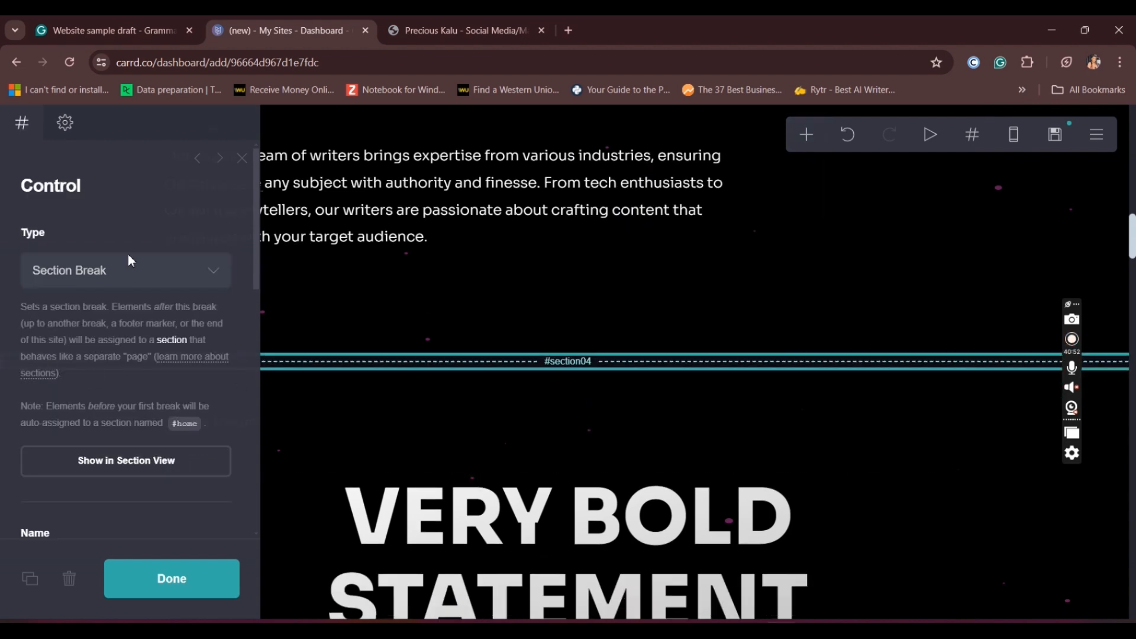
{"action": "scroll", "coordinate": [128, 261], "scroll_direction": "down", "scroll_amount": 3}
{"action": "left_click_drag", "start_coordinate": [113, 381], "coordinate": [60, 377]}
{"action": "type", "text": "p"}
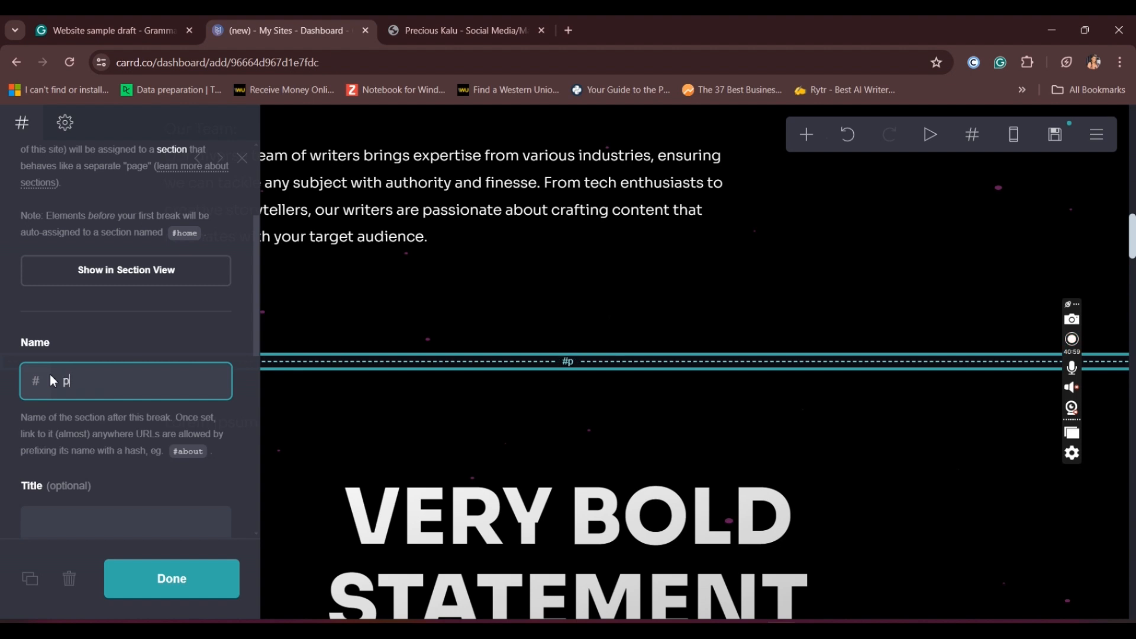
{"action": "type", "text": "ortfolio"}
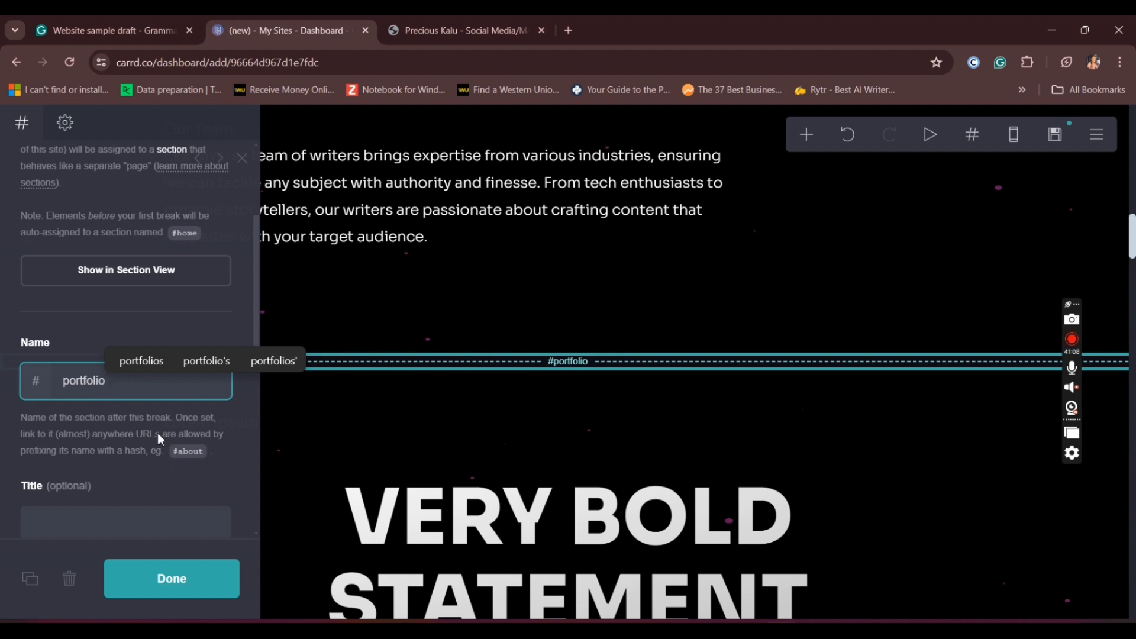
{"action": "left_click", "coordinate": [136, 429]}
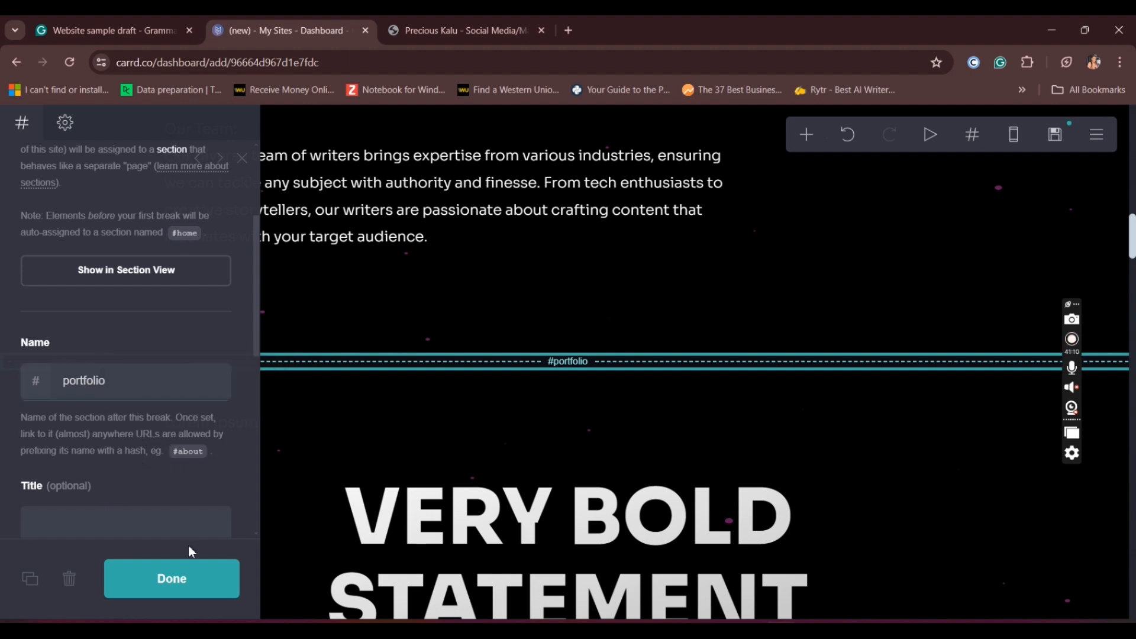
{"action": "left_click", "coordinate": [195, 587]}
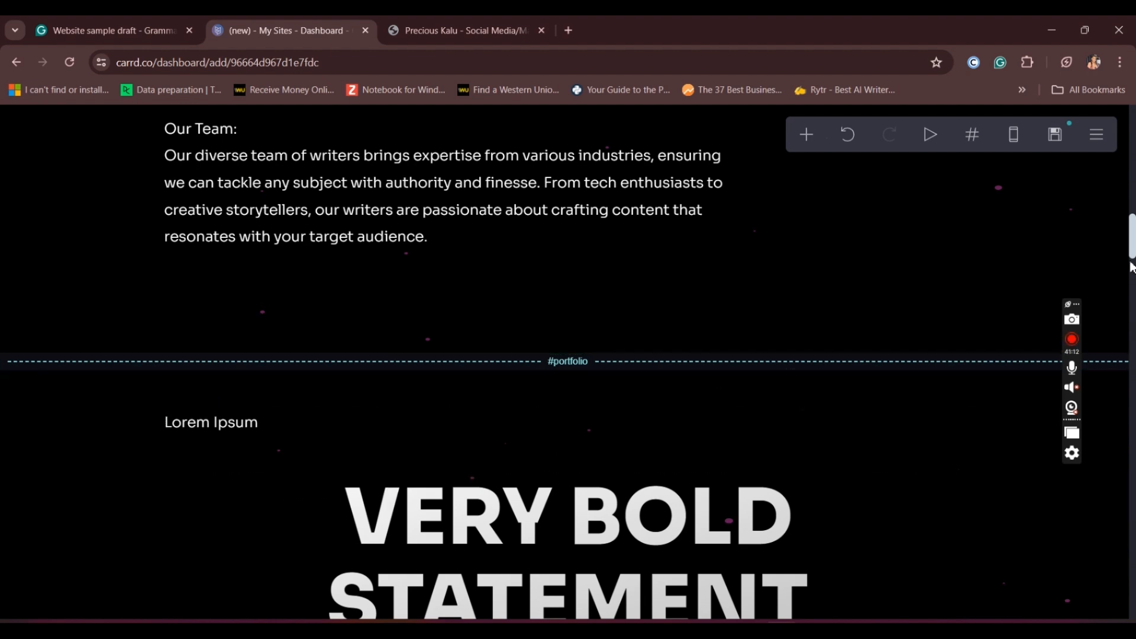
Select and delete each of the three grey image placeholders further down the template
{"action": "left_click_drag", "start_coordinate": [1129, 274], "coordinate": [1133, 368]}
{"action": "left_click", "coordinate": [892, 450]}
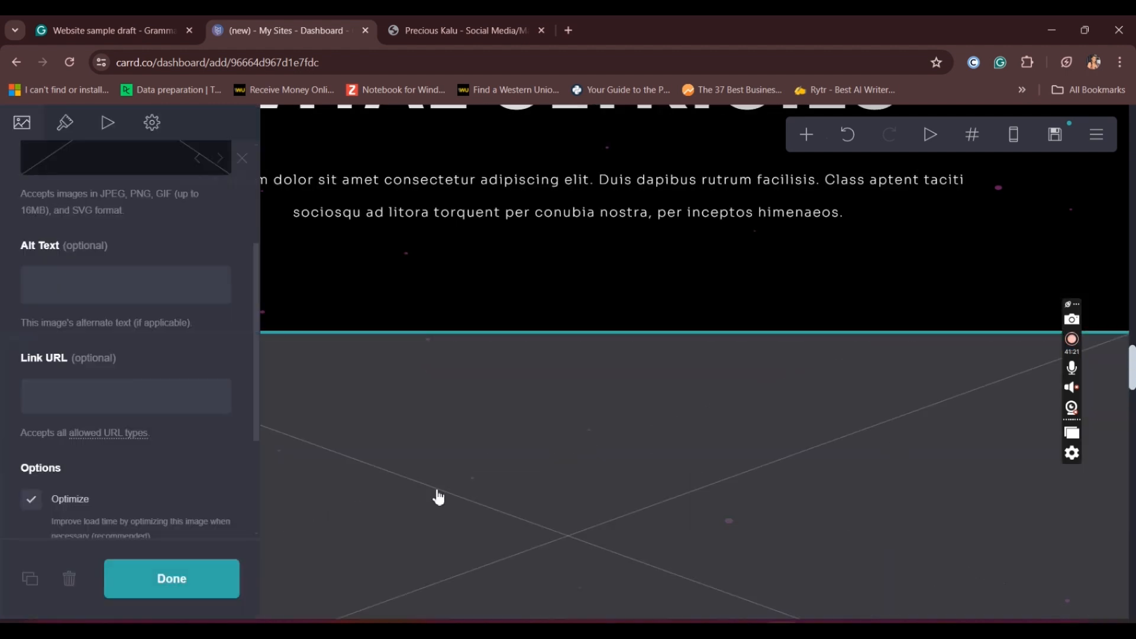
{"action": "left_click", "coordinate": [69, 581]}
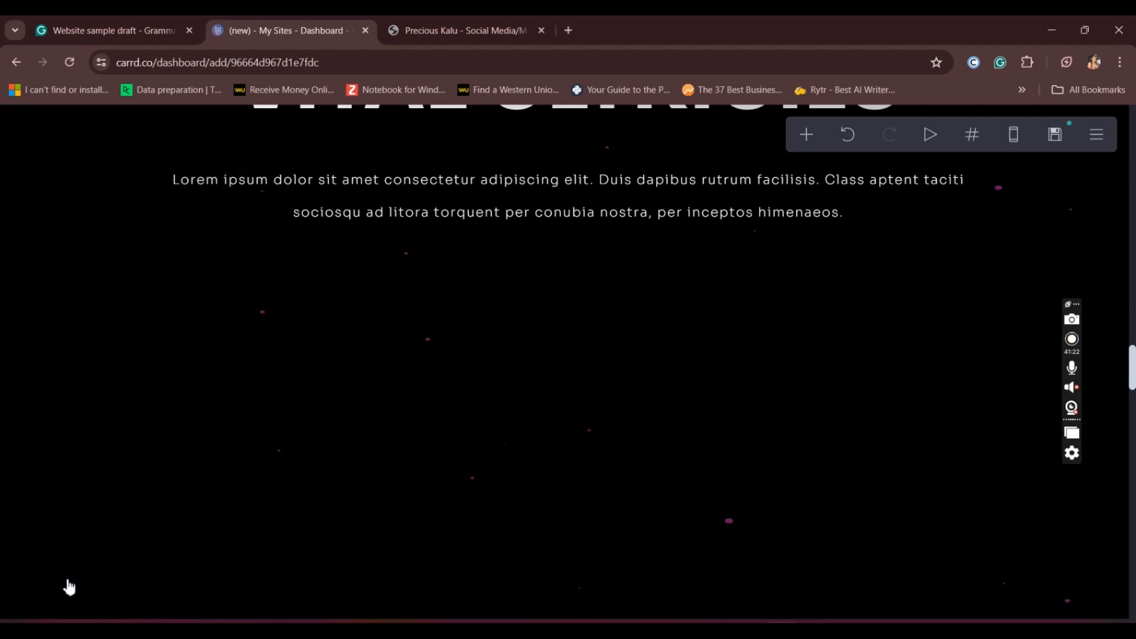
{"action": "left_click_drag", "start_coordinate": [1133, 392], "coordinate": [1132, 446]}
{"action": "left_click", "coordinate": [862, 395]}
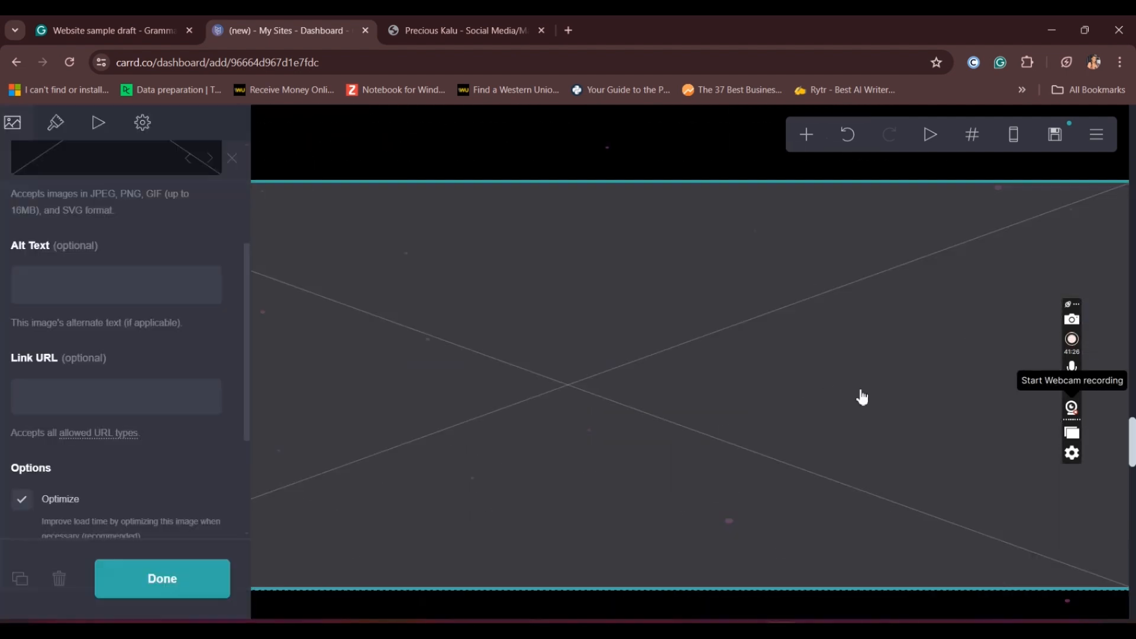
{"action": "left_click", "coordinate": [69, 580]}
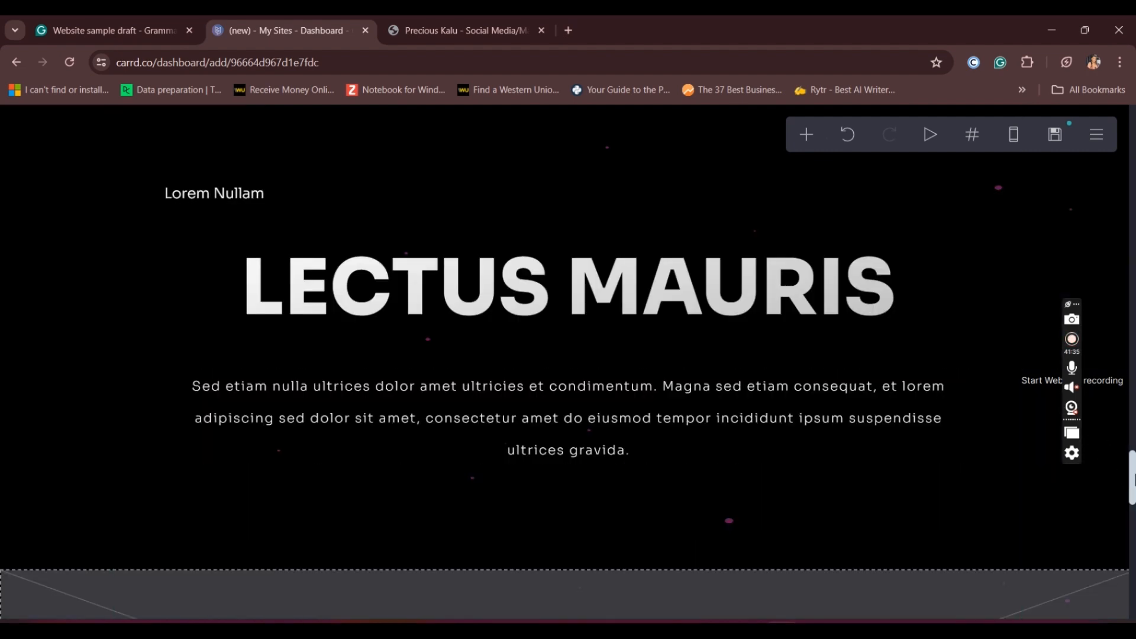
{"action": "scroll", "coordinate": [934, 403], "scroll_direction": "down", "scroll_amount": 5}
{"action": "left_click", "coordinate": [933, 403]}
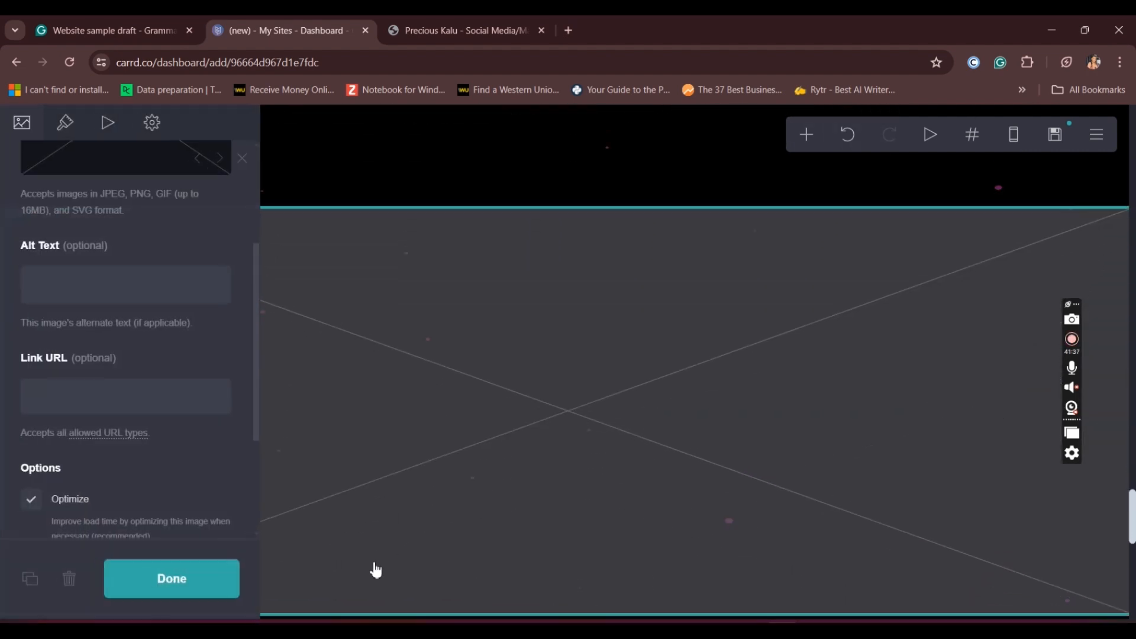
{"action": "left_click", "coordinate": [69, 579]}
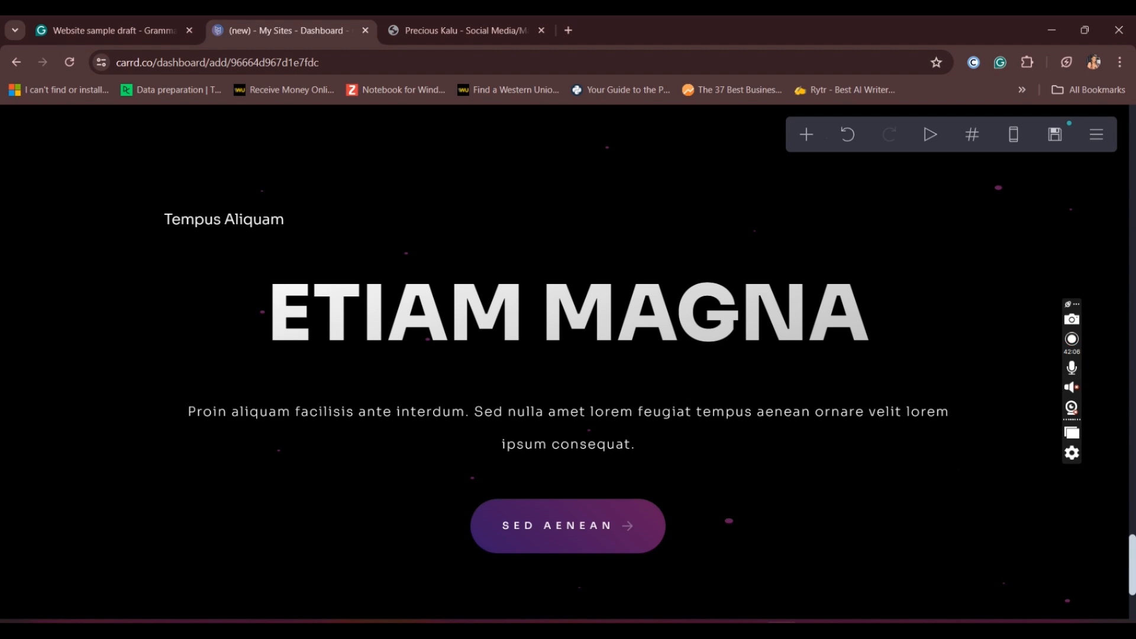
Delete the empty image placeholder from the page
{"action": "left_click_drag", "start_coordinate": [1132, 564], "coordinate": [1133, 407]}
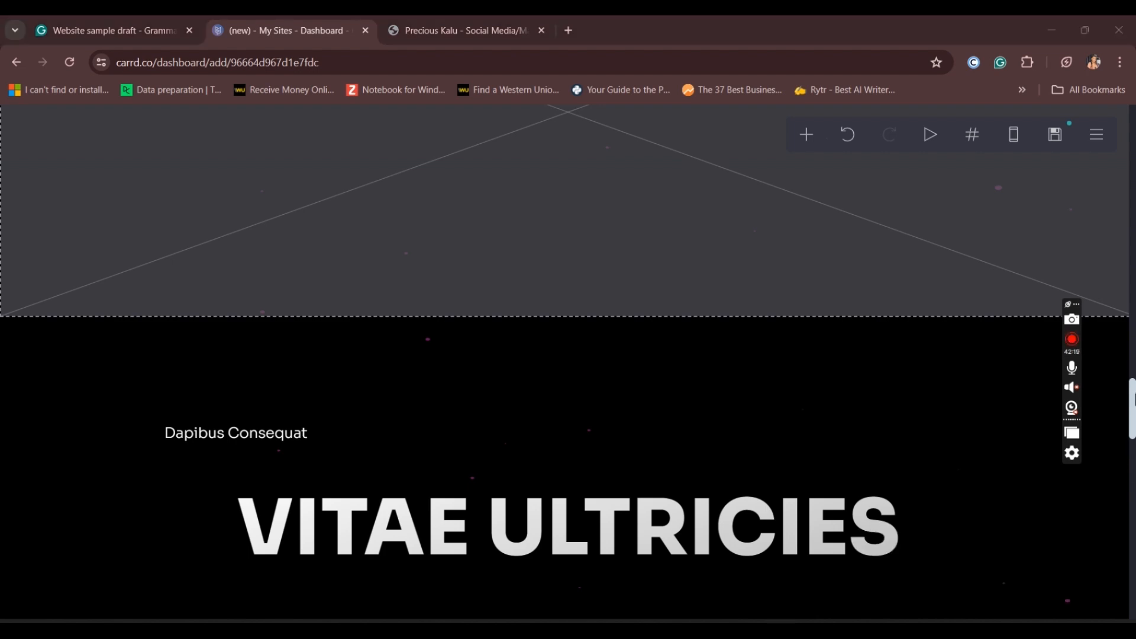
{"action": "scroll", "coordinate": [958, 392], "scroll_direction": "up", "scroll_amount": 5}
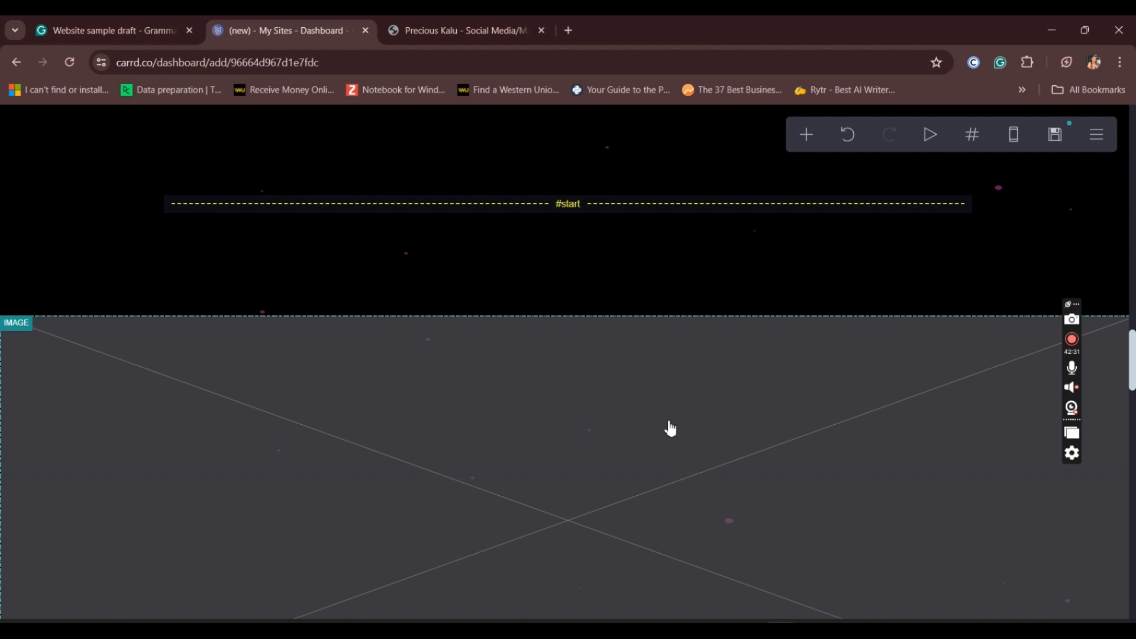
{"action": "left_click", "coordinate": [456, 380]}
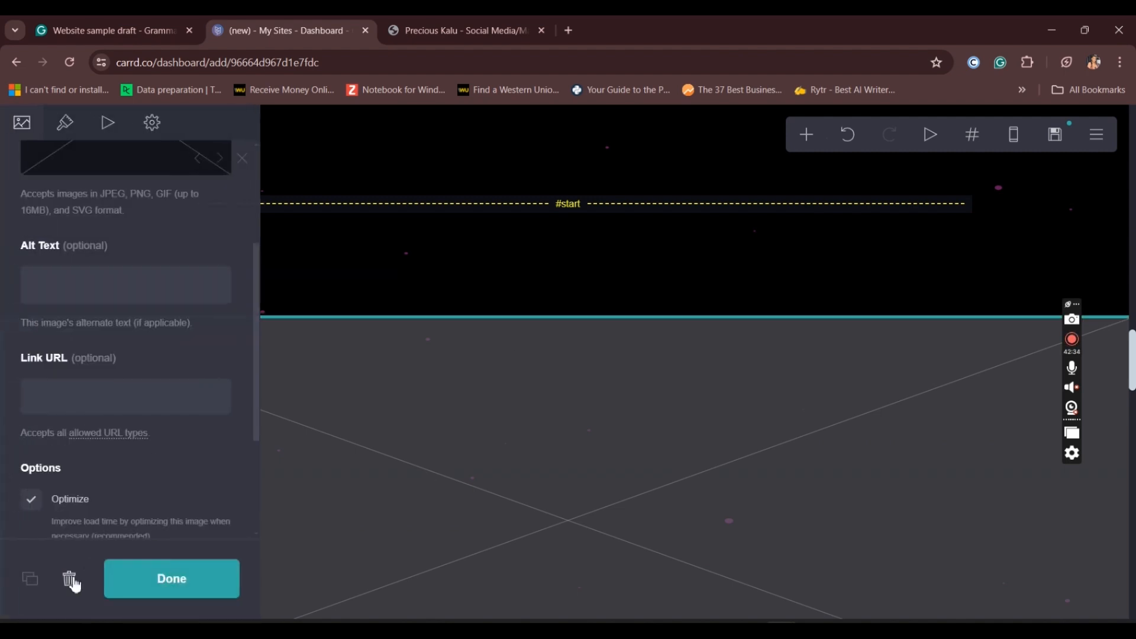
{"action": "left_click", "coordinate": [70, 580]}
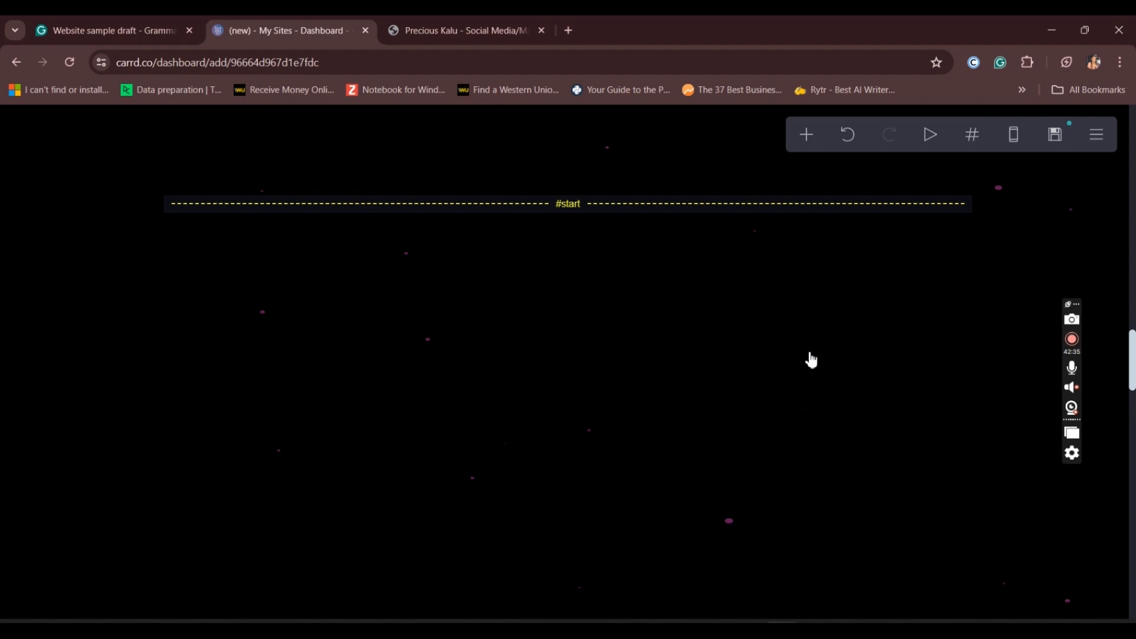
Delete the #start scroll point
{"action": "left_click", "coordinate": [616, 207]}
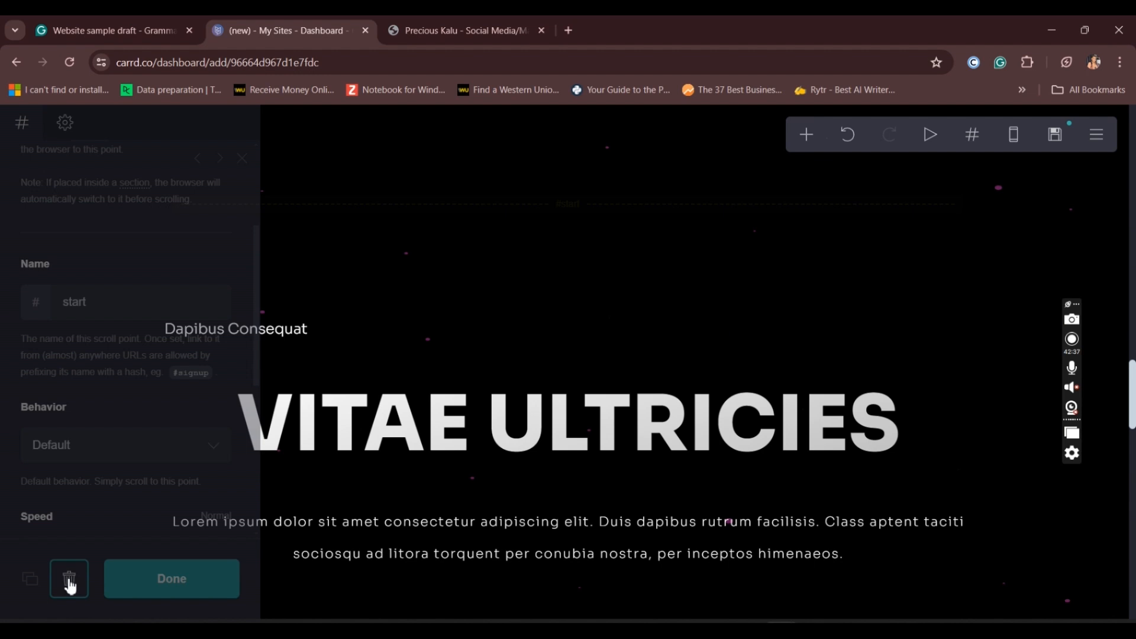
{"action": "left_click", "coordinate": [69, 580]}
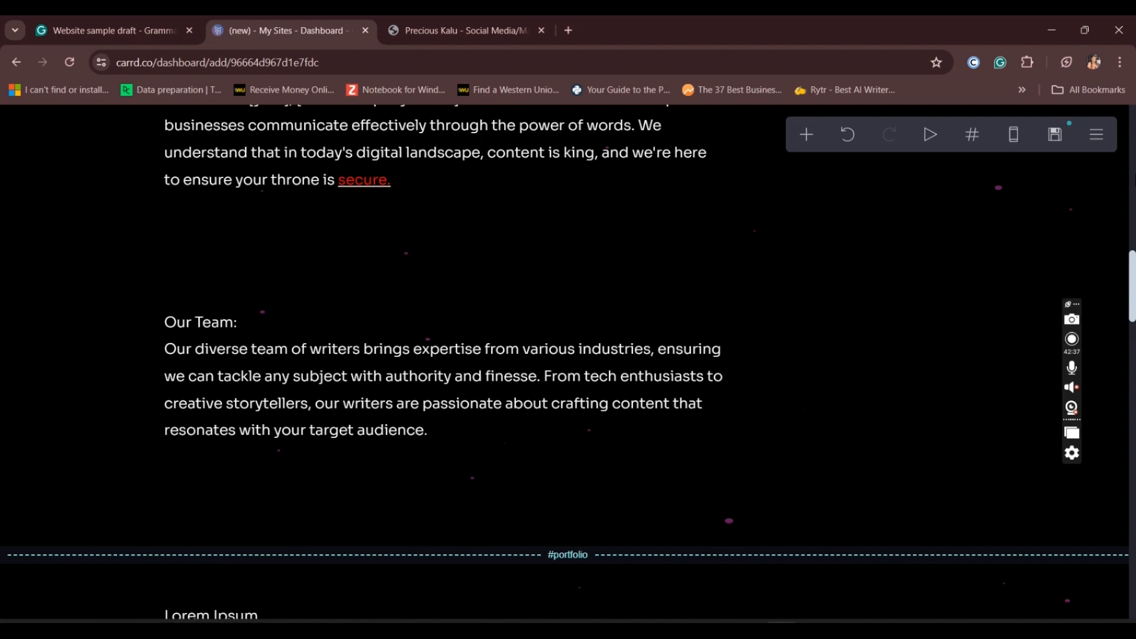
{"action": "left_click_drag", "start_coordinate": [1132, 286], "coordinate": [1133, 147]}
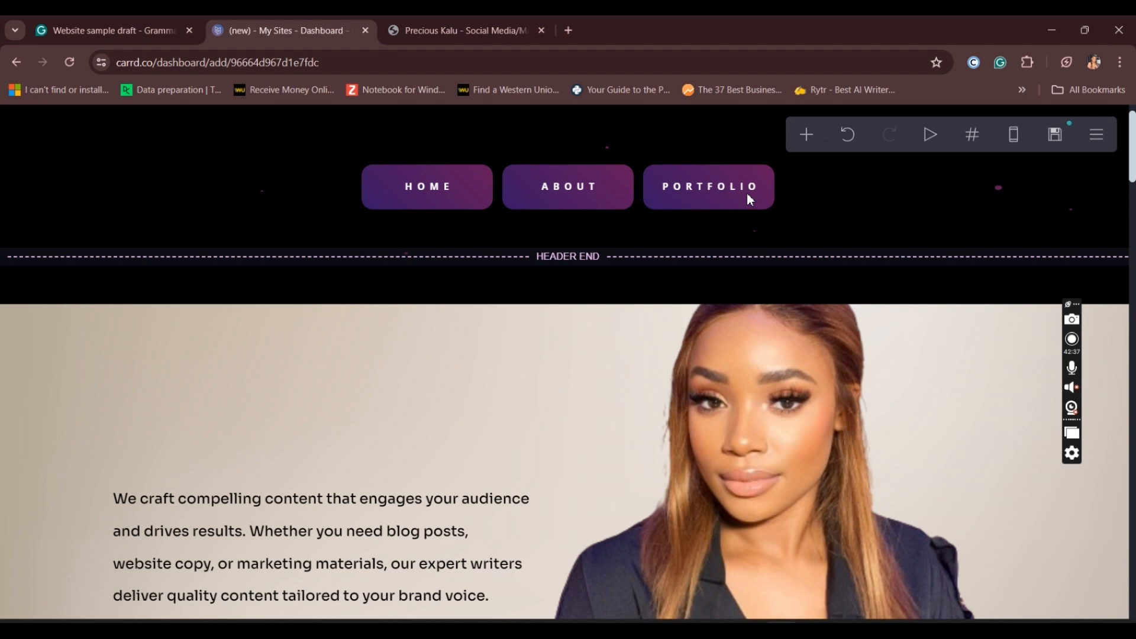
Replace the Portfolio nav button's placeholder link with #portfolio
{"action": "left_click", "coordinate": [747, 193]}
{"action": "left_click", "coordinate": [213, 195]}
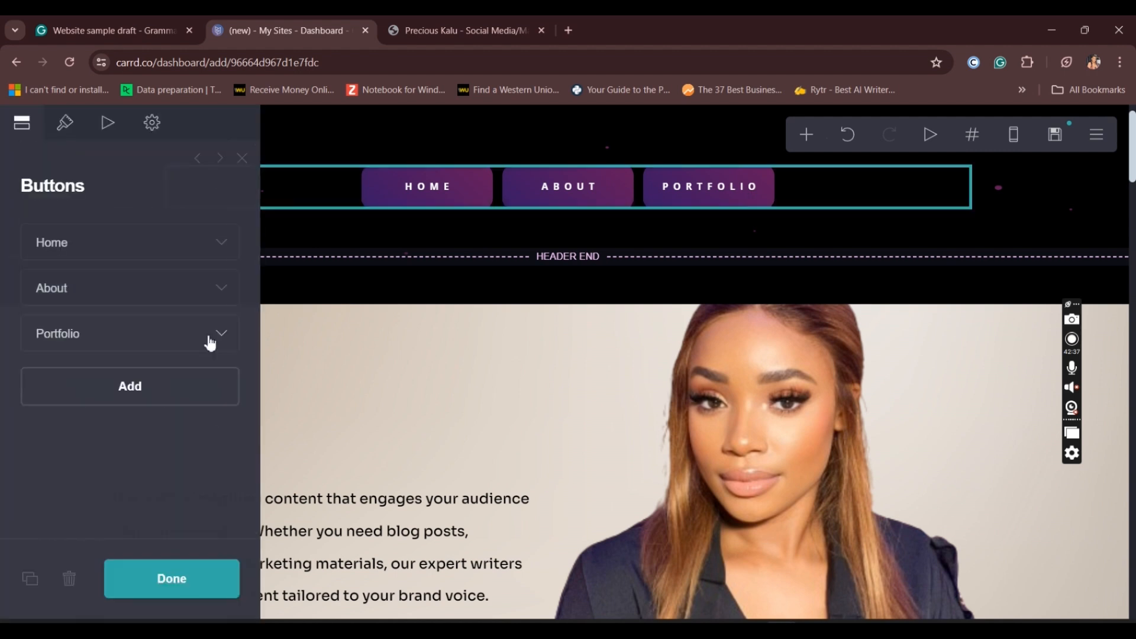
{"action": "left_click", "coordinate": [210, 343]}
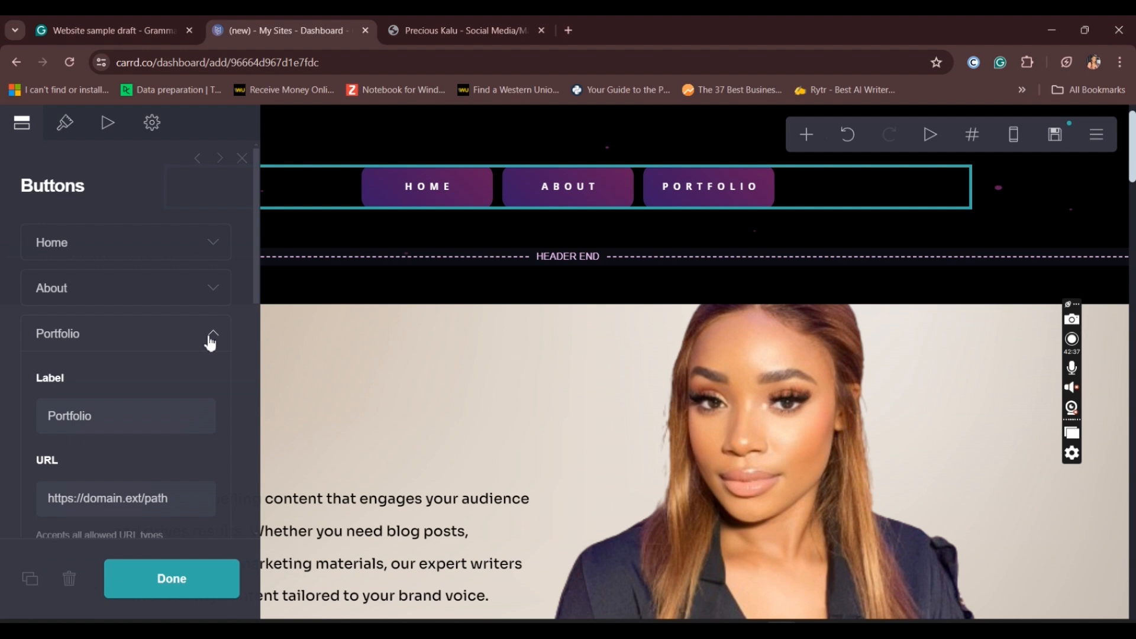
{"action": "left_click", "coordinate": [59, 492]}
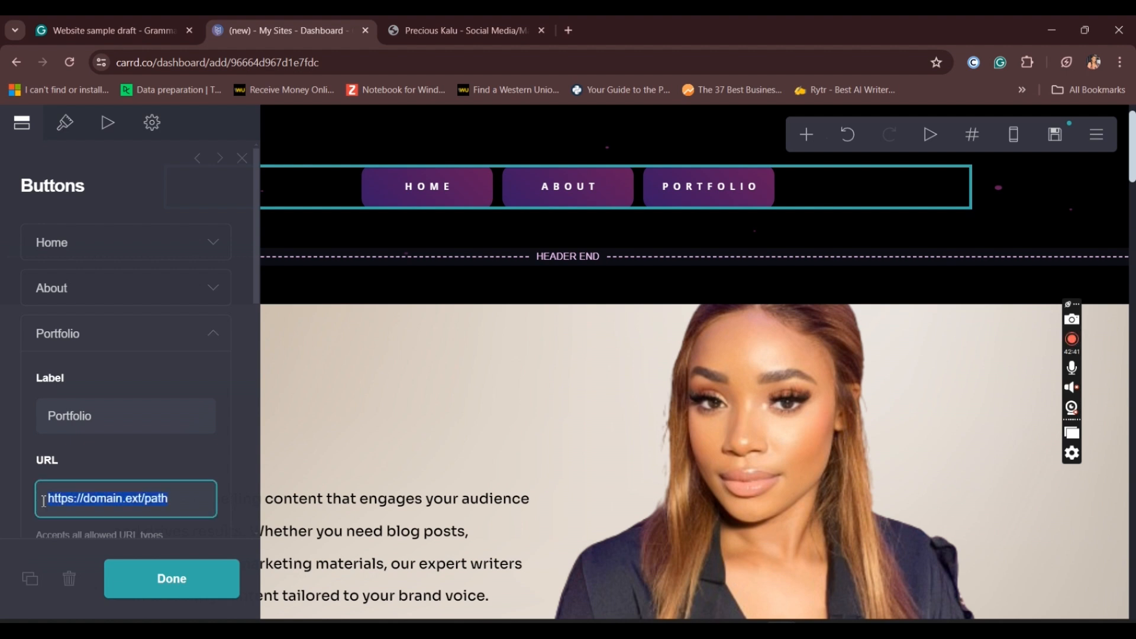
{"action": "key", "text": "BackSpace"}
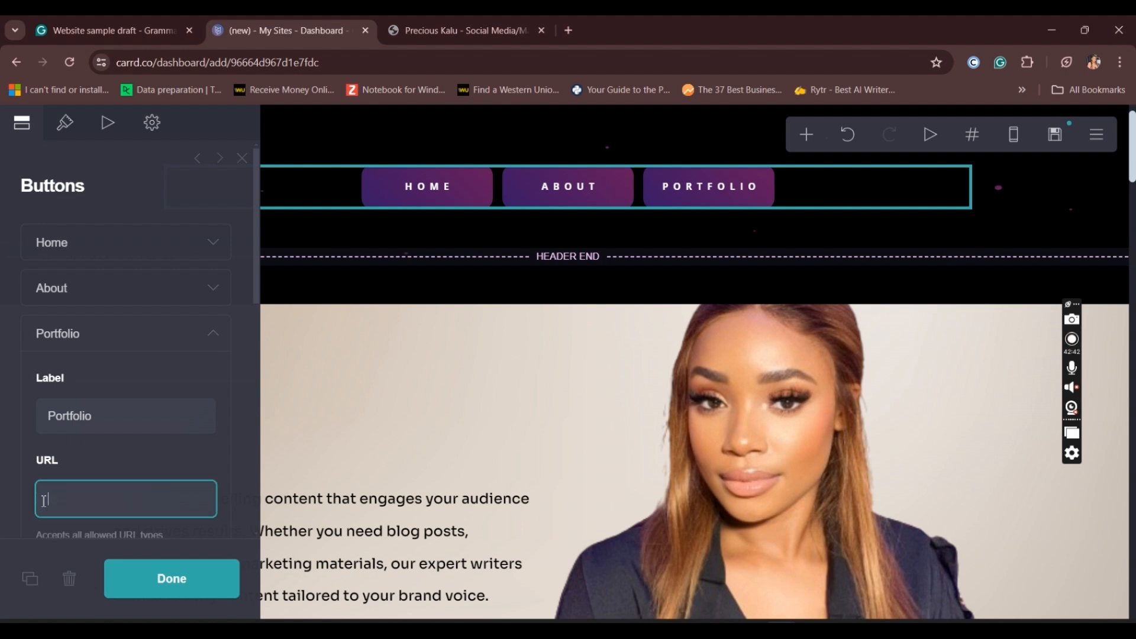
{"action": "type", "text": "#"}
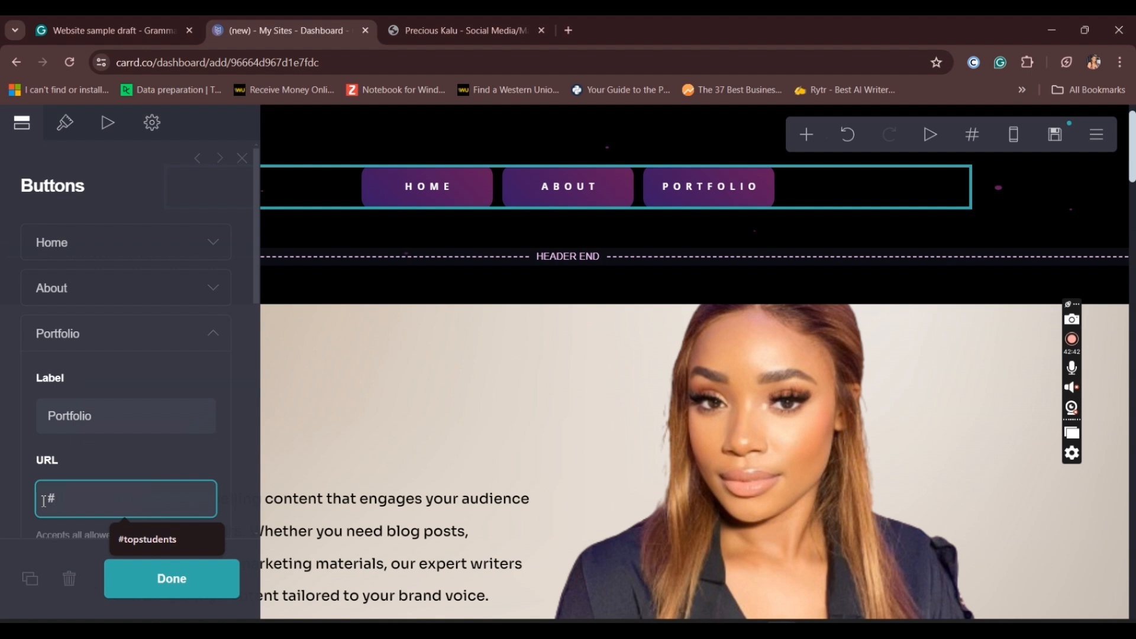
{"action": "type", "text": "port"}
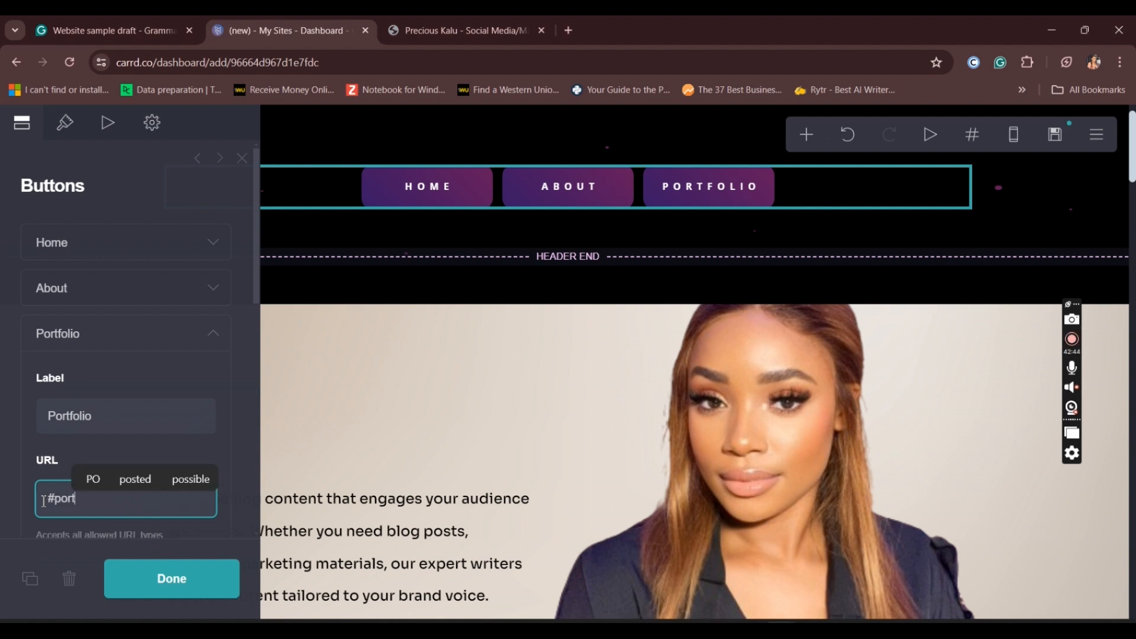
{"action": "type", "text": "folio"}
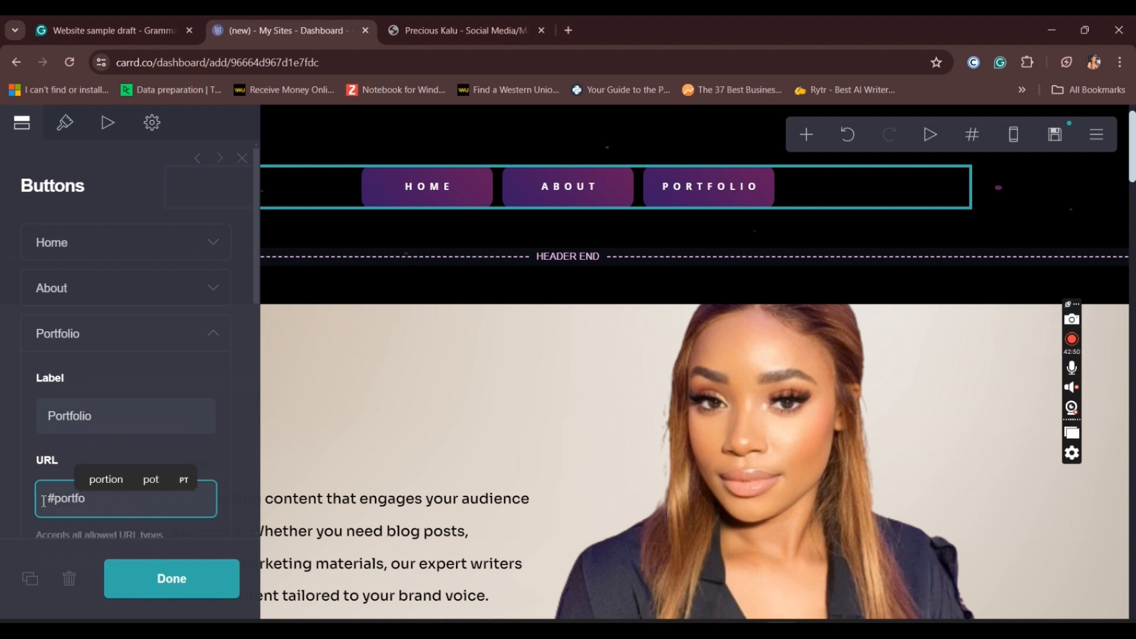
{"action": "left_click", "coordinate": [85, 457]}
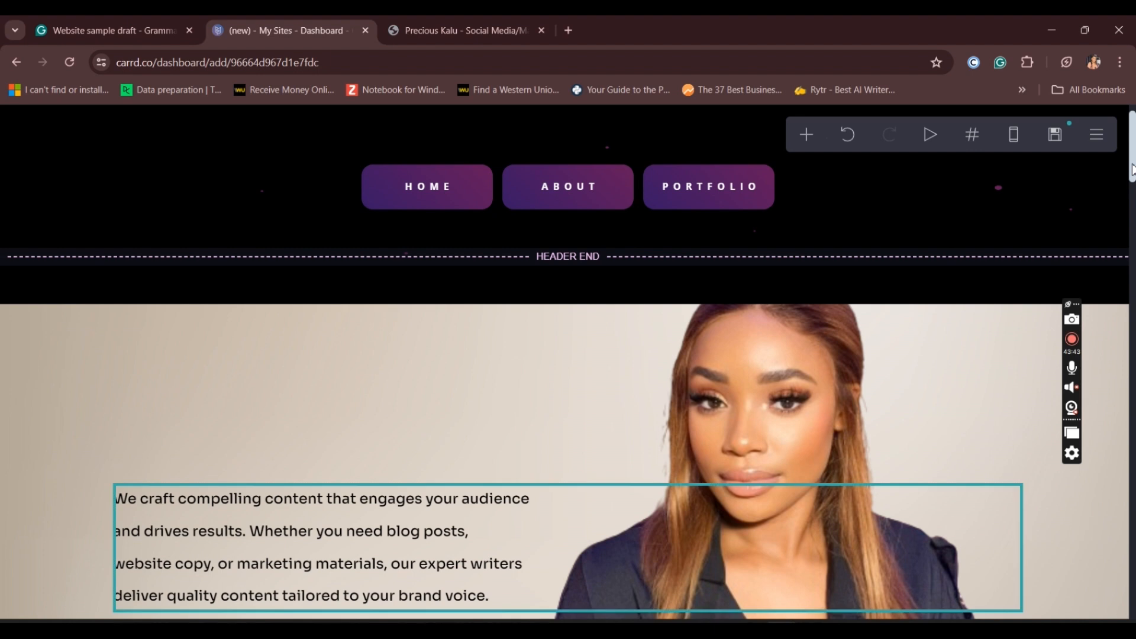
In the footer's social Icons element, delete the VSCO entry
{"action": "scroll", "coordinate": [1132, 170], "scroll_direction": "down", "scroll_amount": 3}
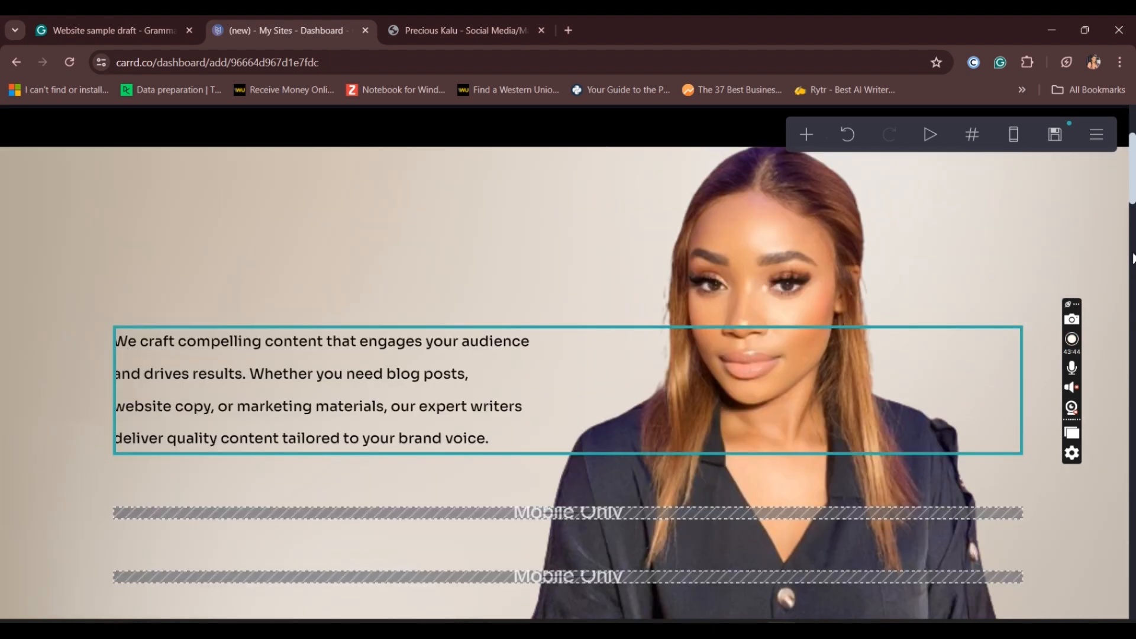
{"action": "left_click_drag", "start_coordinate": [1133, 256], "coordinate": [1127, 619]}
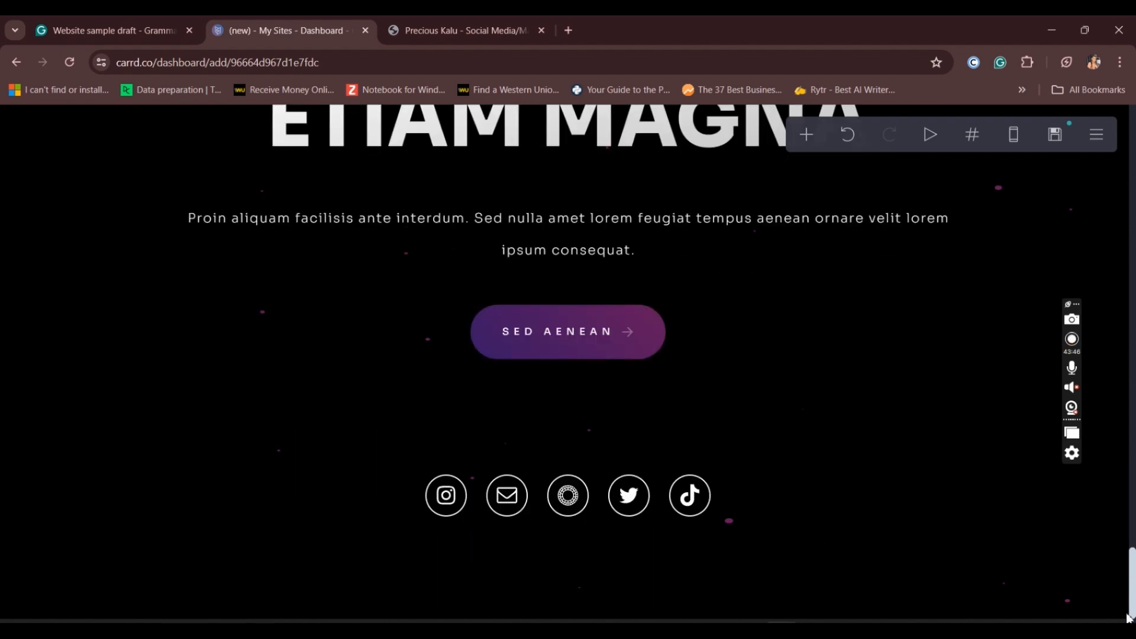
{"action": "left_click", "coordinate": [741, 505]}
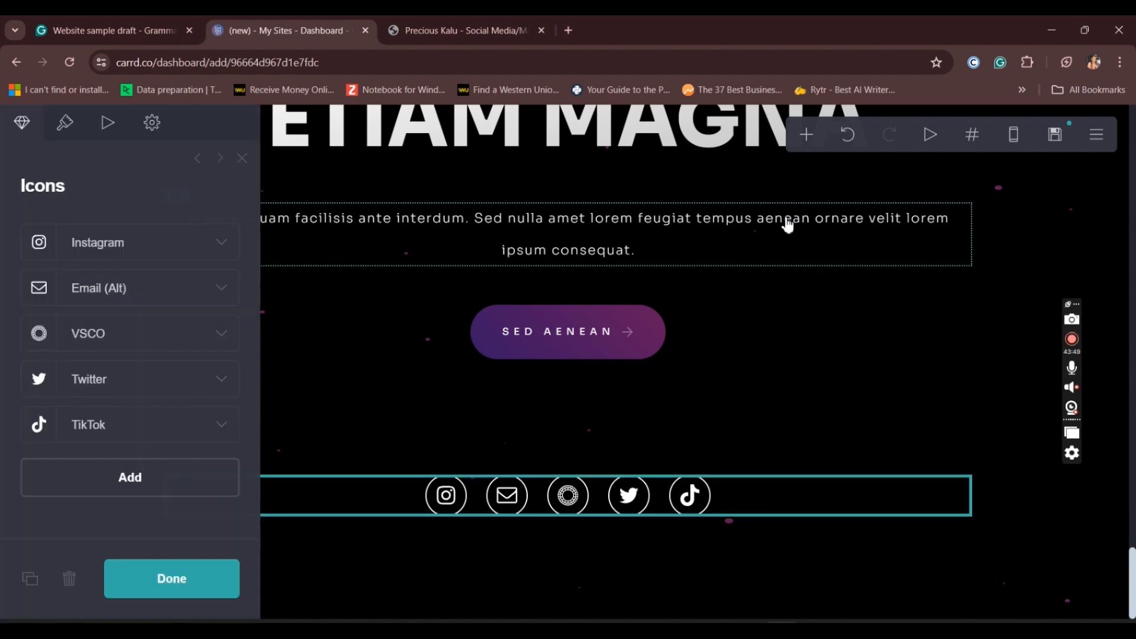
{"action": "left_click", "coordinate": [809, 141]}
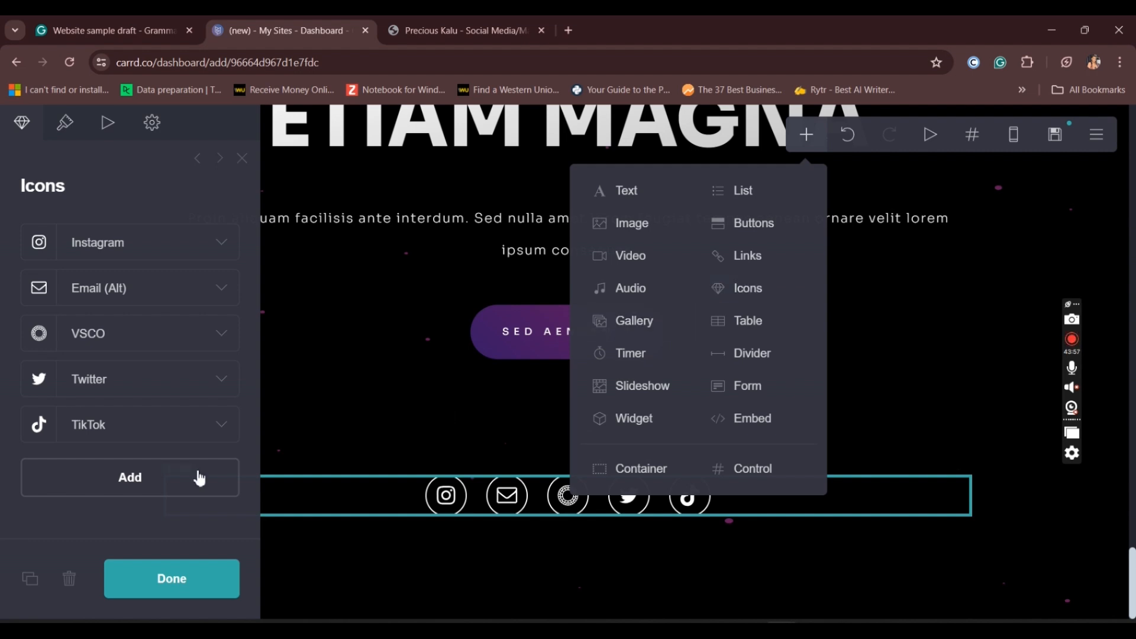
{"action": "left_click", "coordinate": [222, 335]}
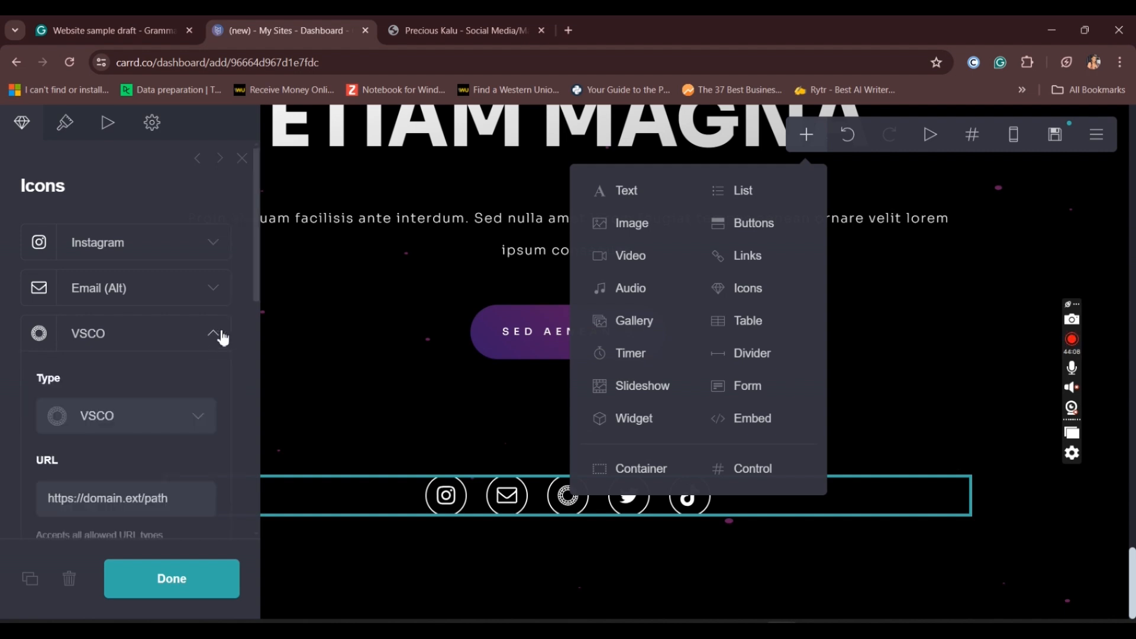
{"action": "scroll", "coordinate": [163, 431], "scroll_direction": "down", "scroll_amount": 3}
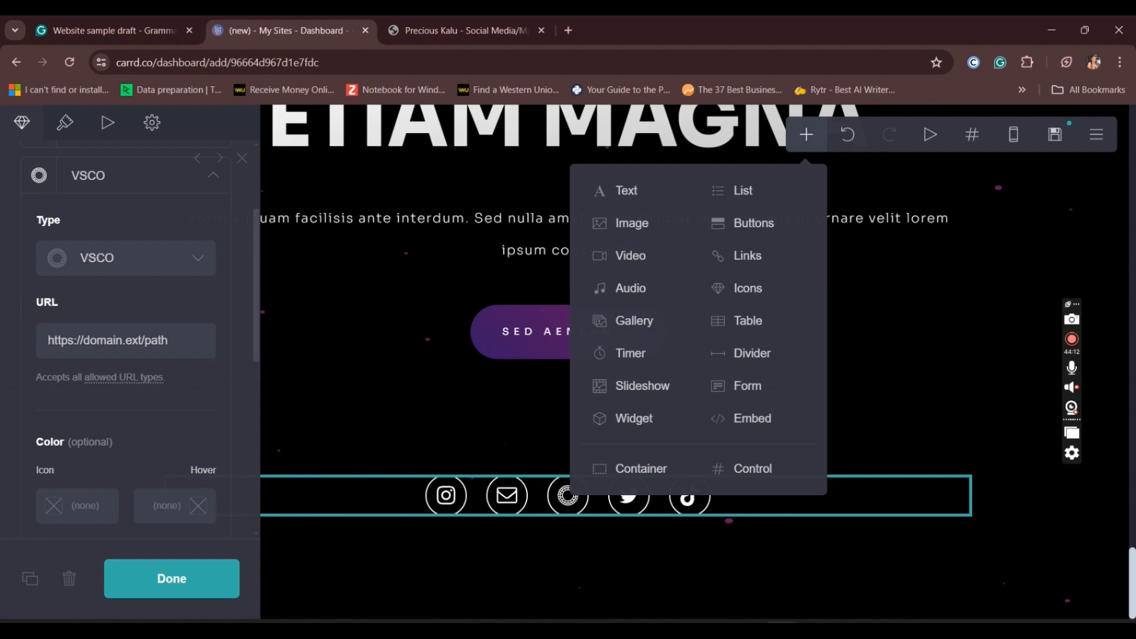
{"action": "scroll", "coordinate": [178, 414], "scroll_direction": "down", "scroll_amount": 5}
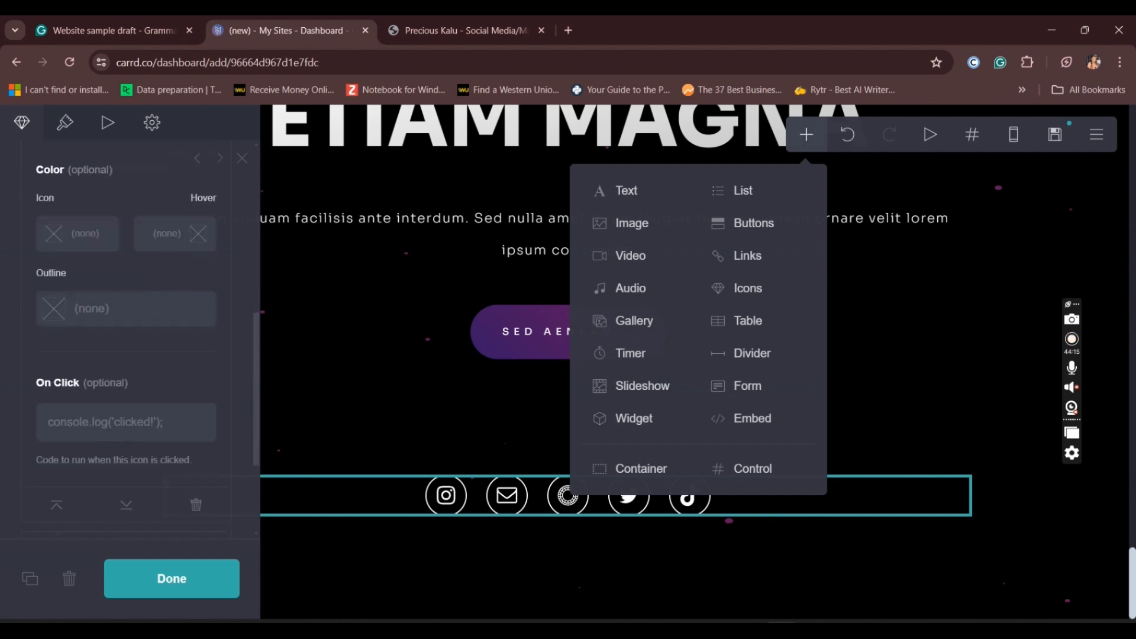
{"action": "left_click", "coordinate": [199, 500]}
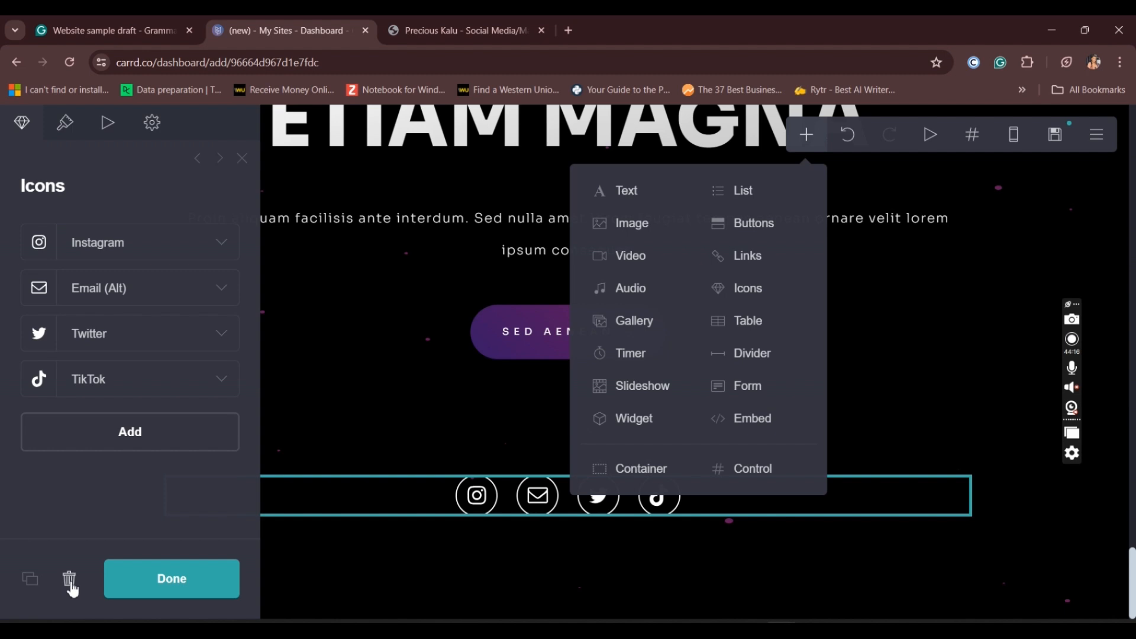
{"action": "left_click", "coordinate": [219, 335]}
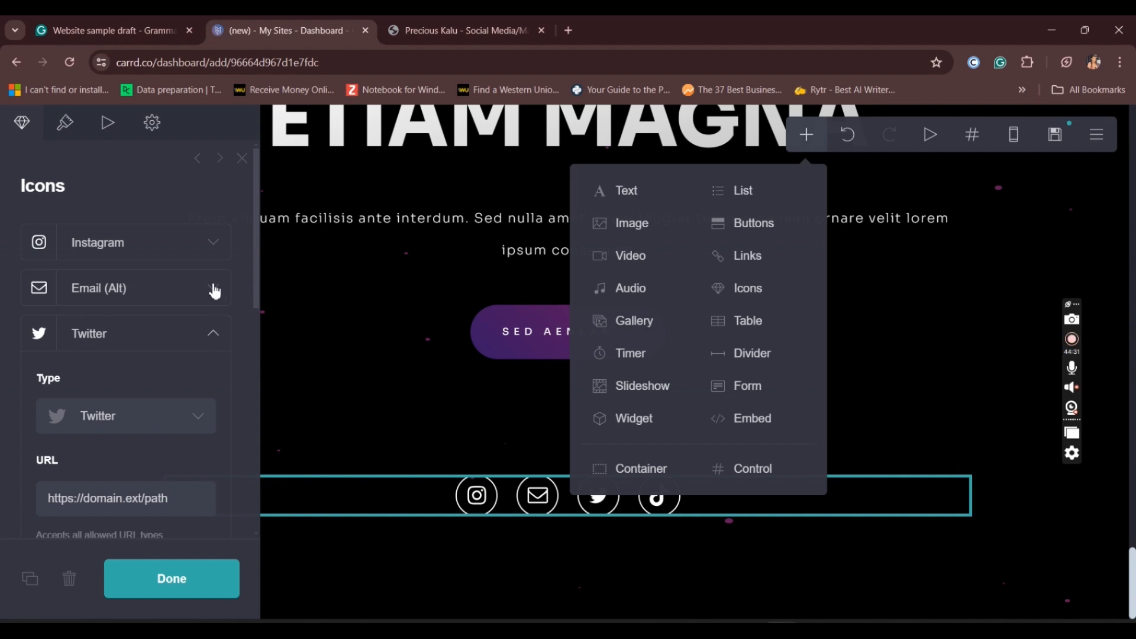
{"action": "left_click", "coordinate": [174, 336]}
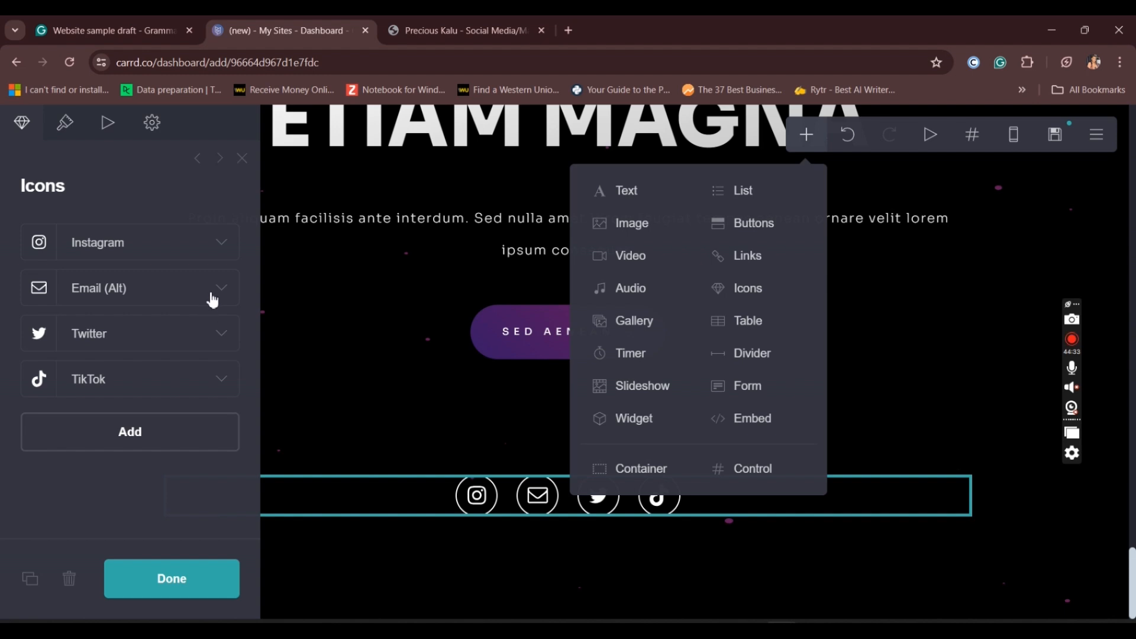
{"action": "left_click", "coordinate": [221, 289]}
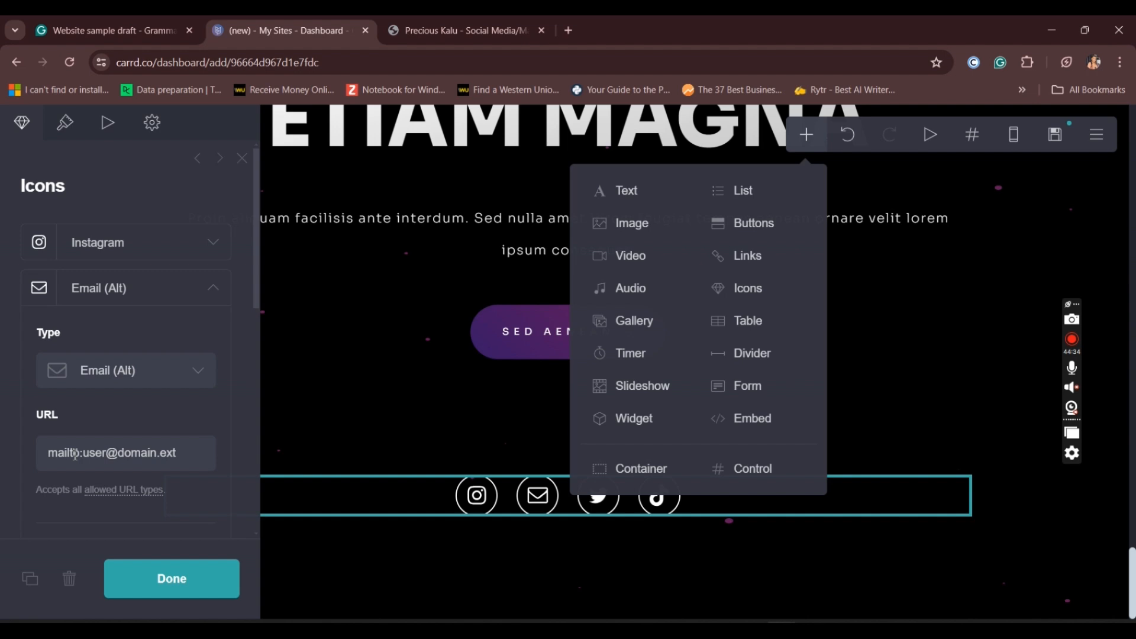
{"action": "left_click_drag", "start_coordinate": [82, 454], "coordinate": [205, 458]}
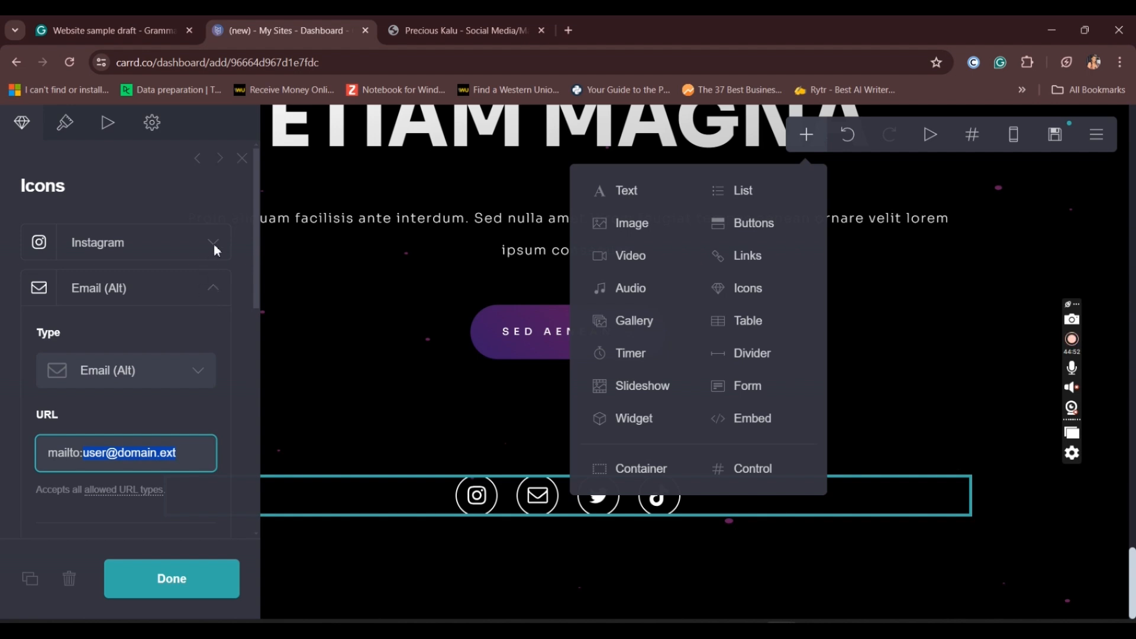
{"action": "scroll", "coordinate": [214, 243], "scroll_direction": "down", "scroll_amount": 2}
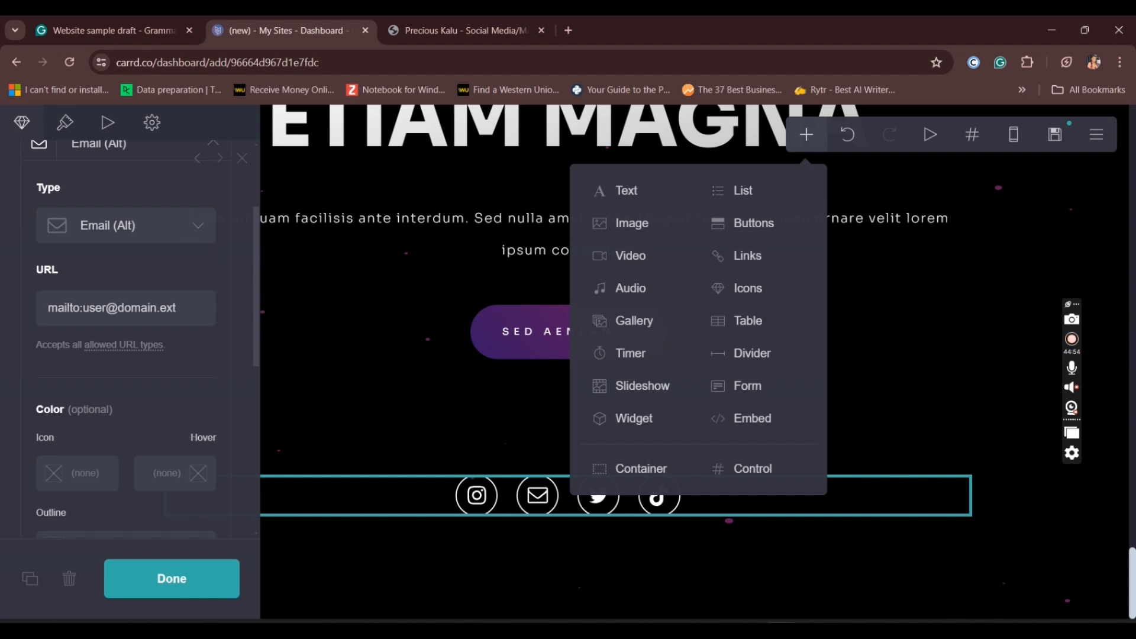
{"action": "scroll", "coordinate": [228, 275], "scroll_direction": "up", "scroll_amount": 2}
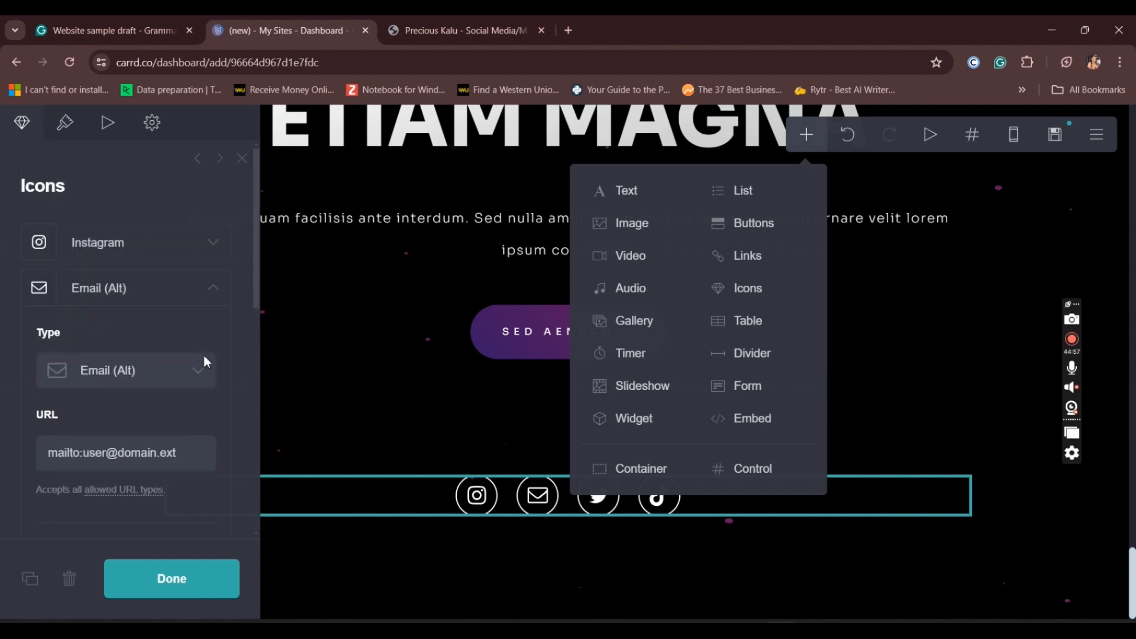
{"action": "left_click", "coordinate": [210, 290]}
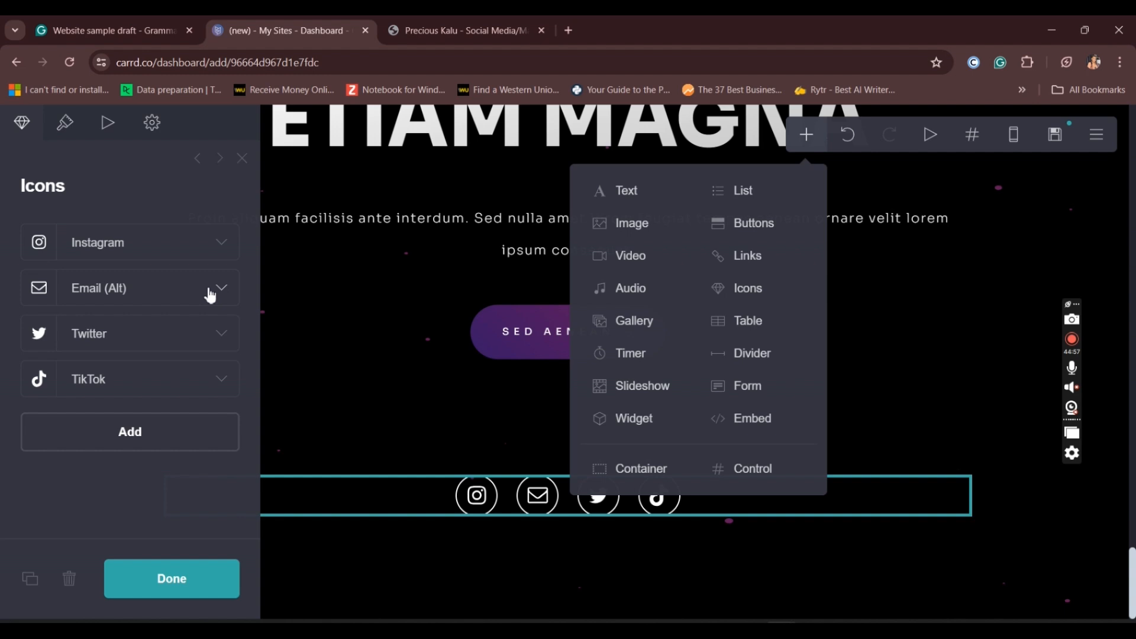
{"action": "left_click", "coordinate": [218, 247]}
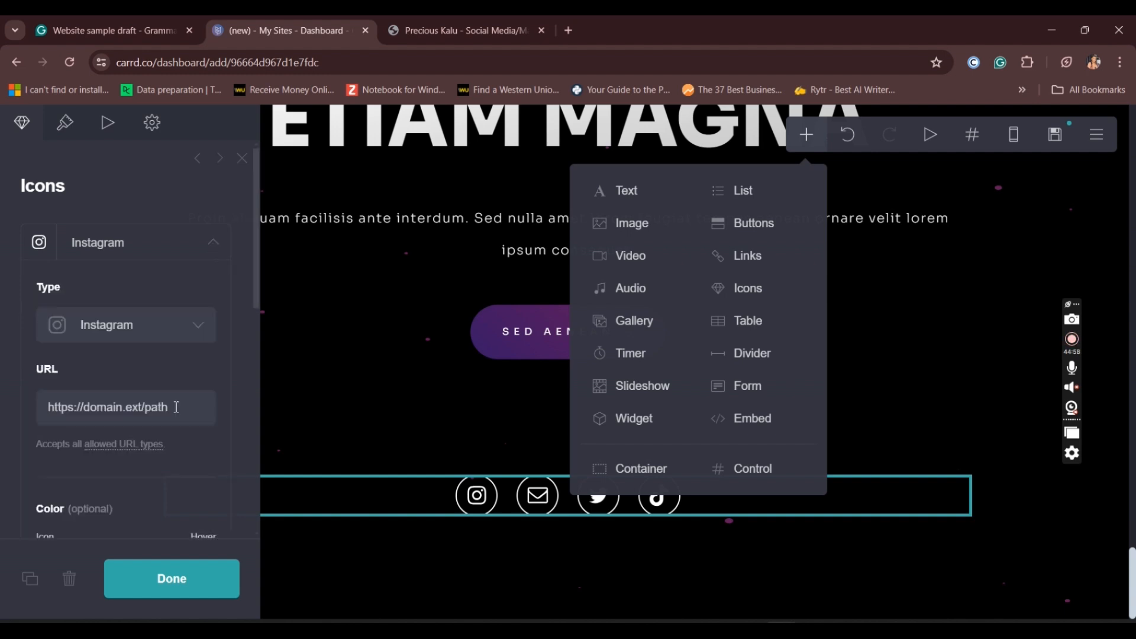
{"action": "left_click", "coordinate": [217, 248]}
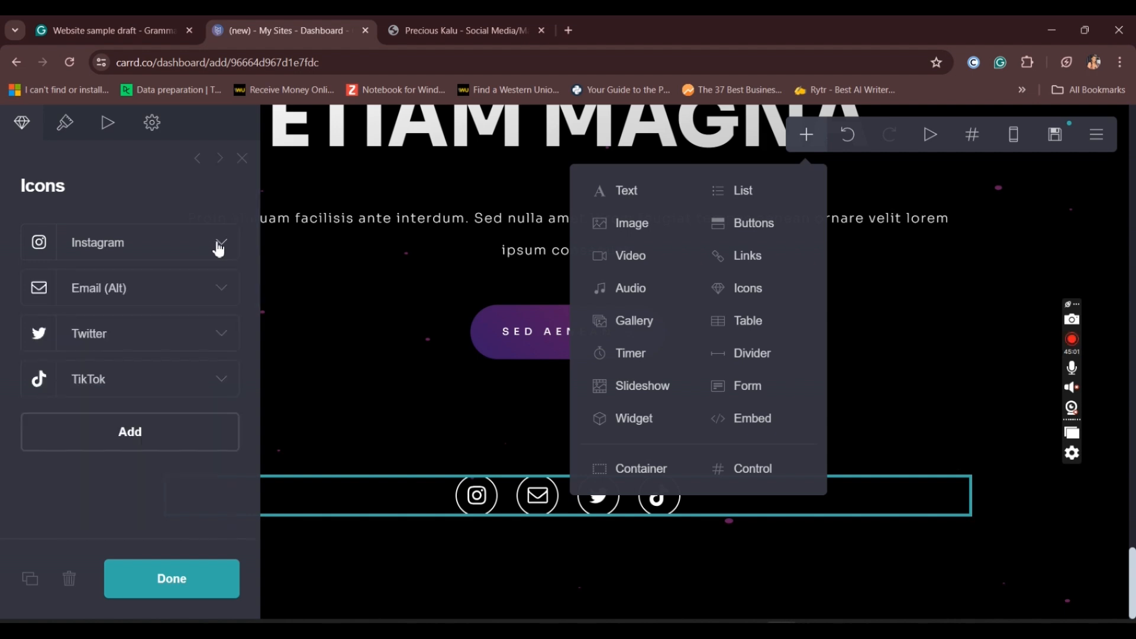
Add a fifth footer icon using the Email symbol and close the icons panel
{"action": "left_click", "coordinate": [153, 432]}
{"action": "left_click", "coordinate": [92, 433]}
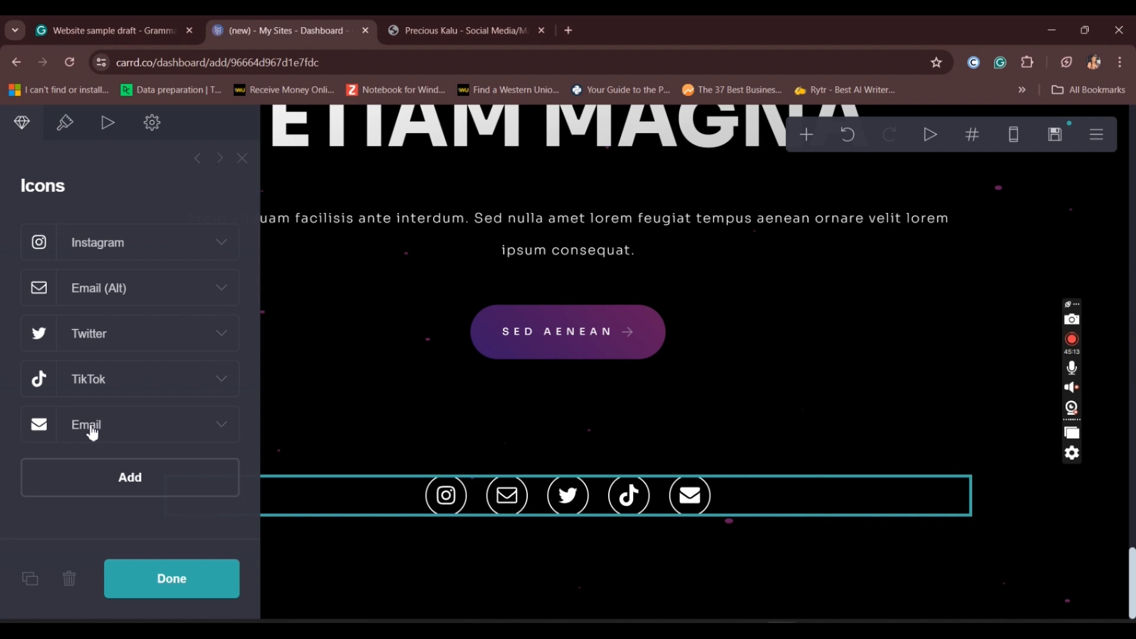
{"action": "left_click", "coordinate": [92, 434]}
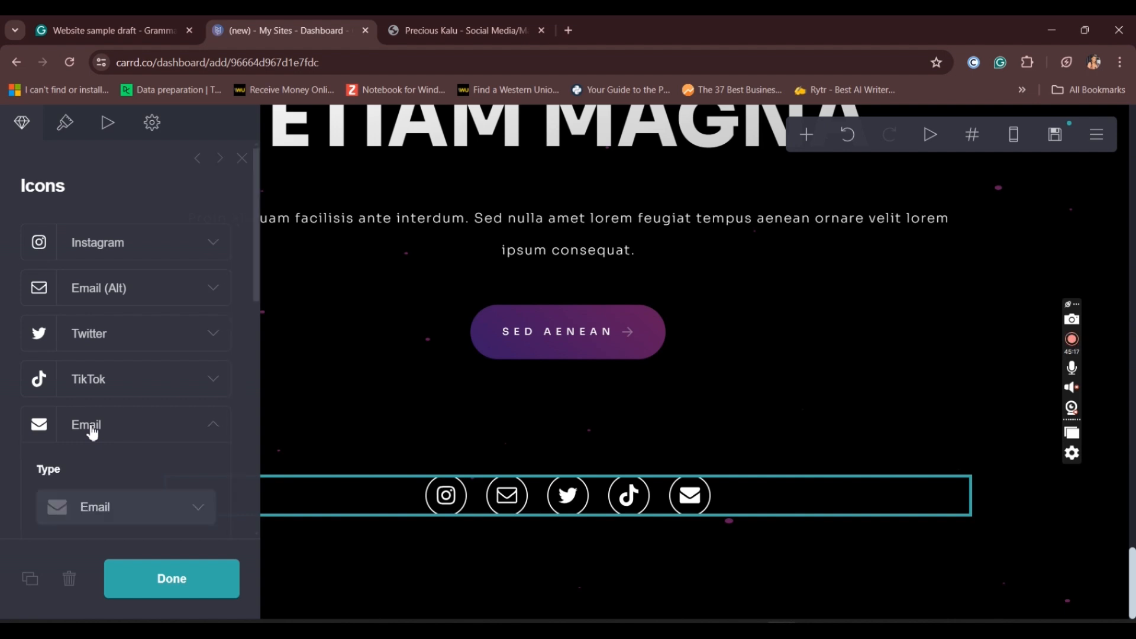
{"action": "left_click", "coordinate": [126, 513]}
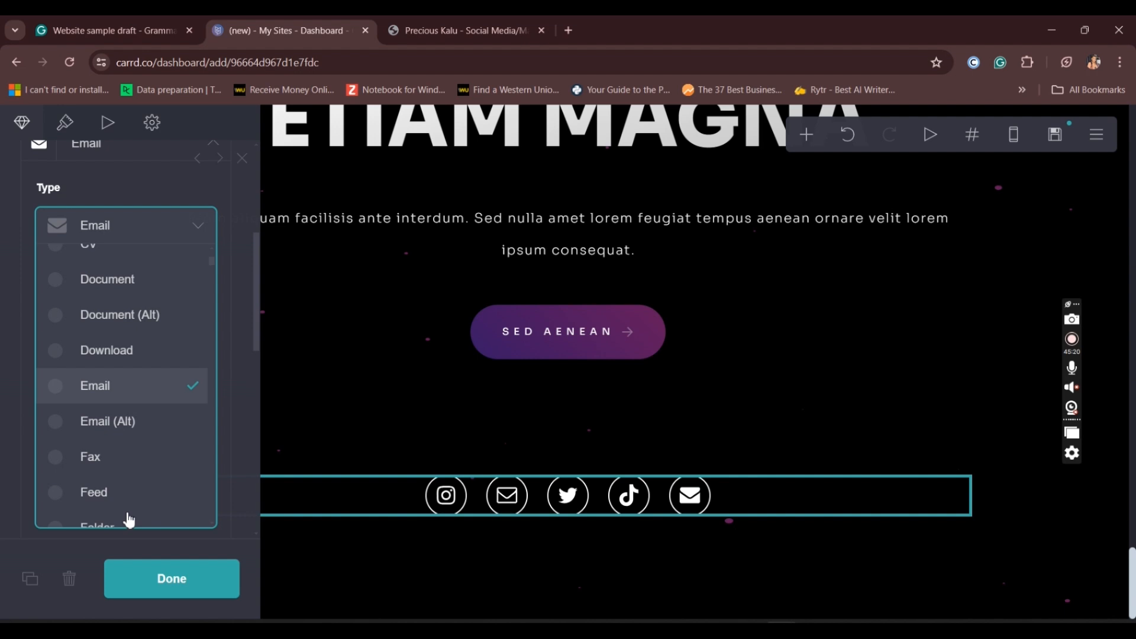
{"action": "scroll", "coordinate": [129, 519], "scroll_direction": "down", "scroll_amount": 5}
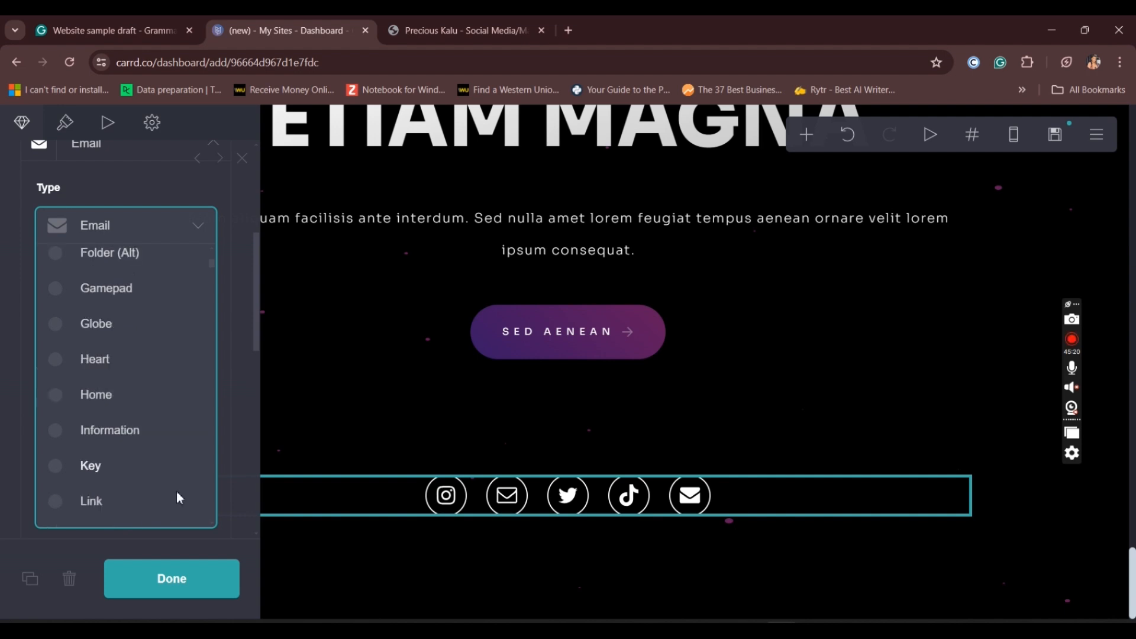
{"action": "left_click", "coordinate": [179, 583]}
{"action": "left_click", "coordinate": [179, 583]}
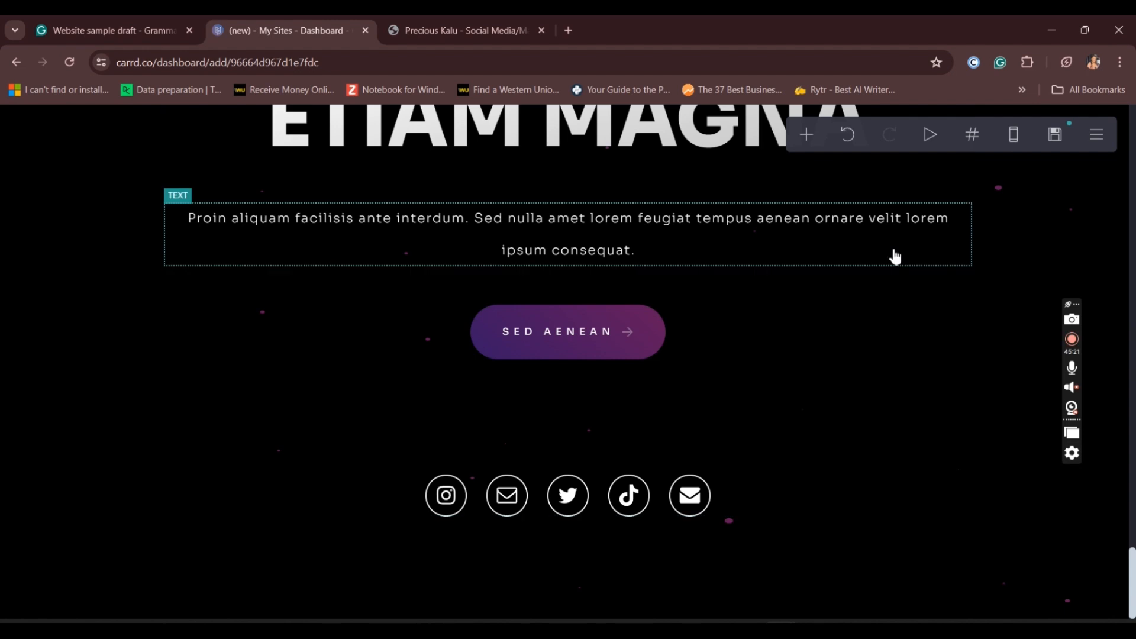
{"action": "left_click", "coordinate": [1013, 153]}
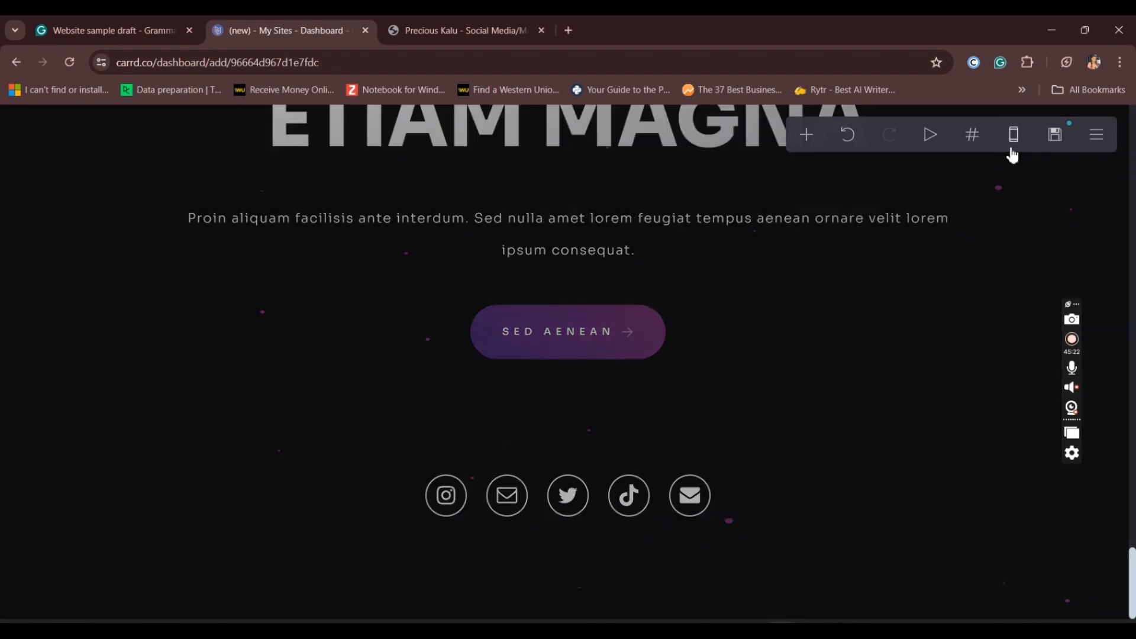
Scroll through the mobile layout, toggling to desktop view and back to mobile
{"action": "scroll", "coordinate": [732, 395], "scroll_direction": "up", "scroll_amount": 15}
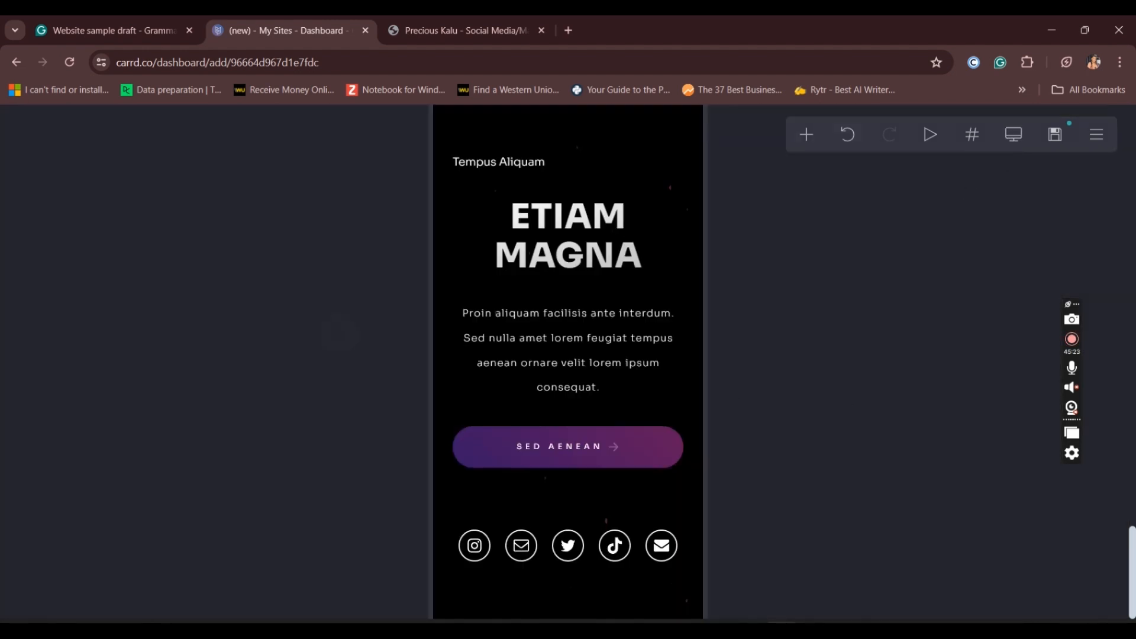
{"action": "scroll", "coordinate": [568, 361], "scroll_direction": "up", "scroll_amount": 5}
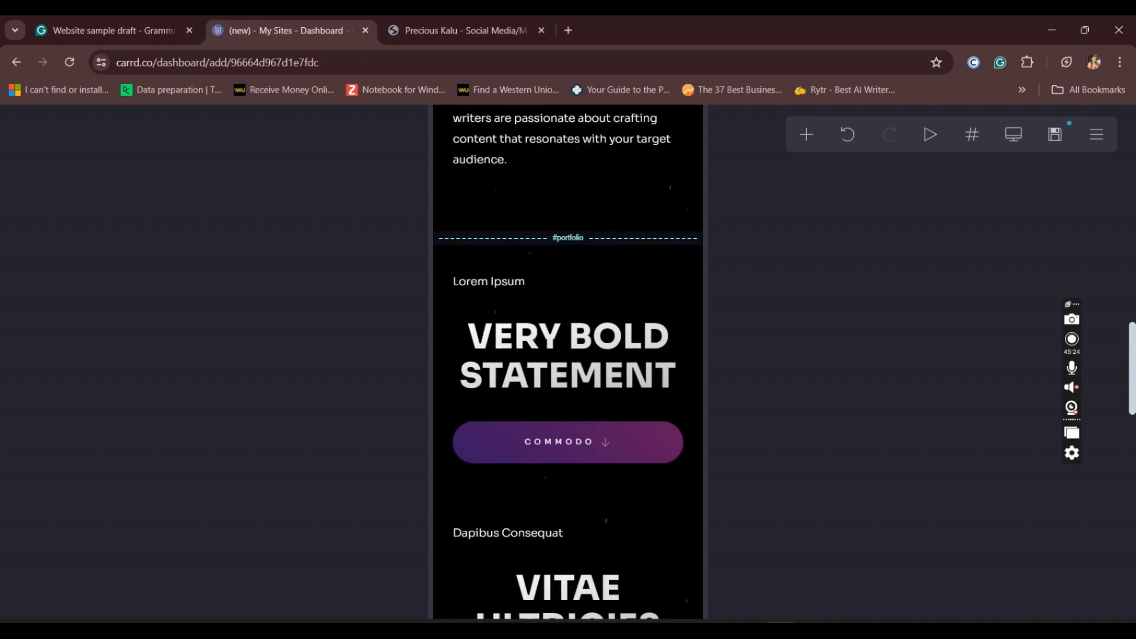
{"action": "scroll", "coordinate": [568, 361], "scroll_direction": "up", "scroll_amount": 7}
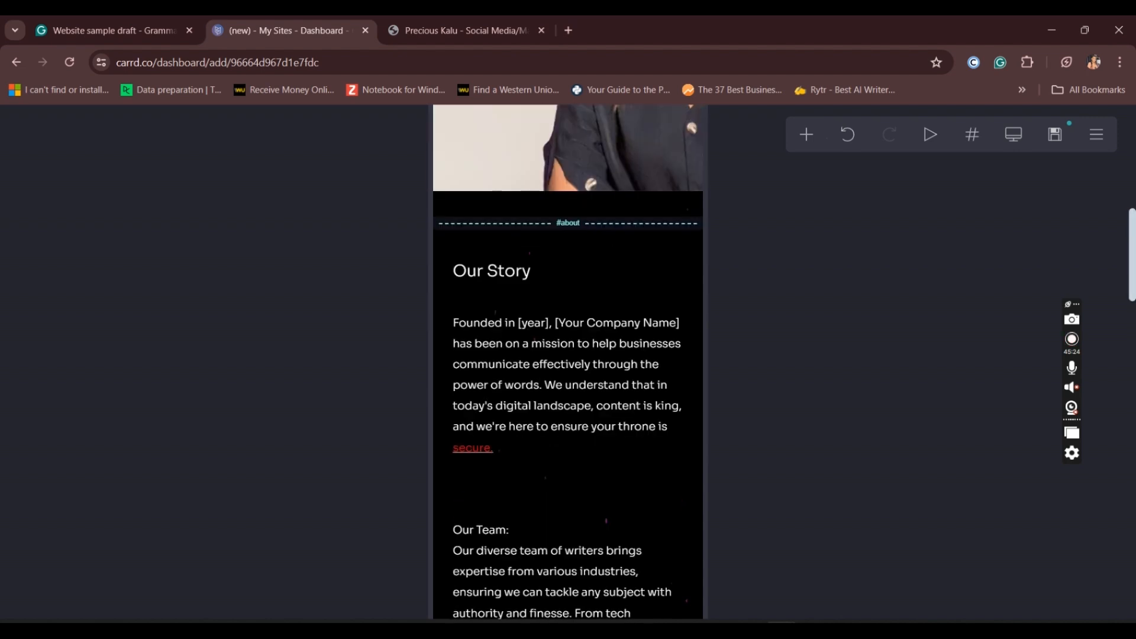
{"action": "scroll", "coordinate": [568, 361], "scroll_direction": "down", "scroll_amount": 10}
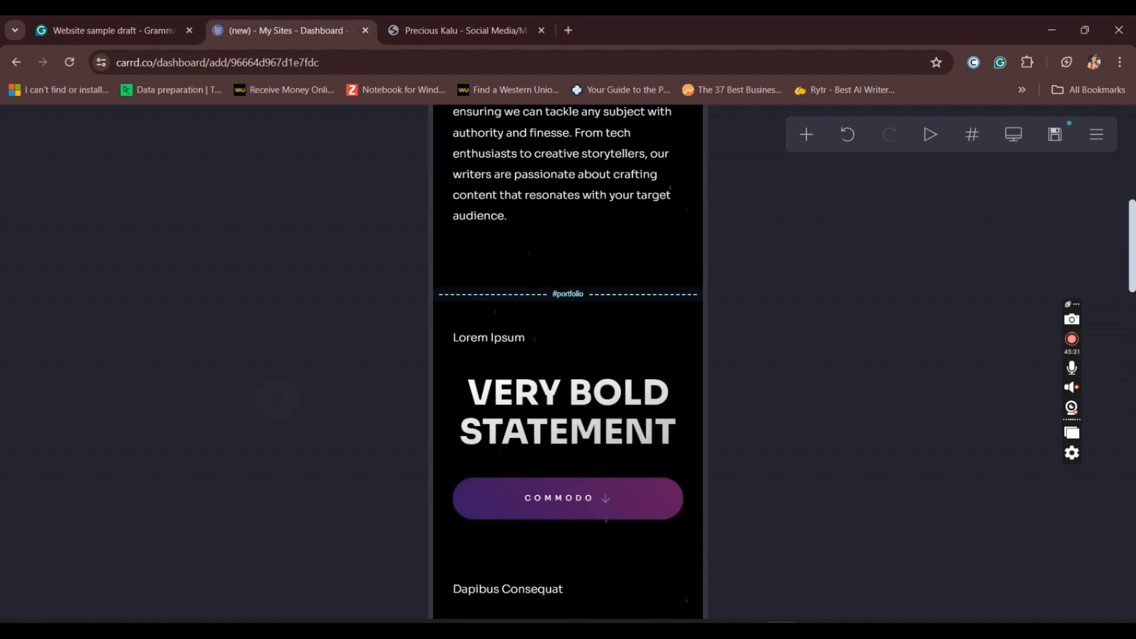
{"action": "scroll", "coordinate": [912, 257], "scroll_direction": "up", "scroll_amount": 15}
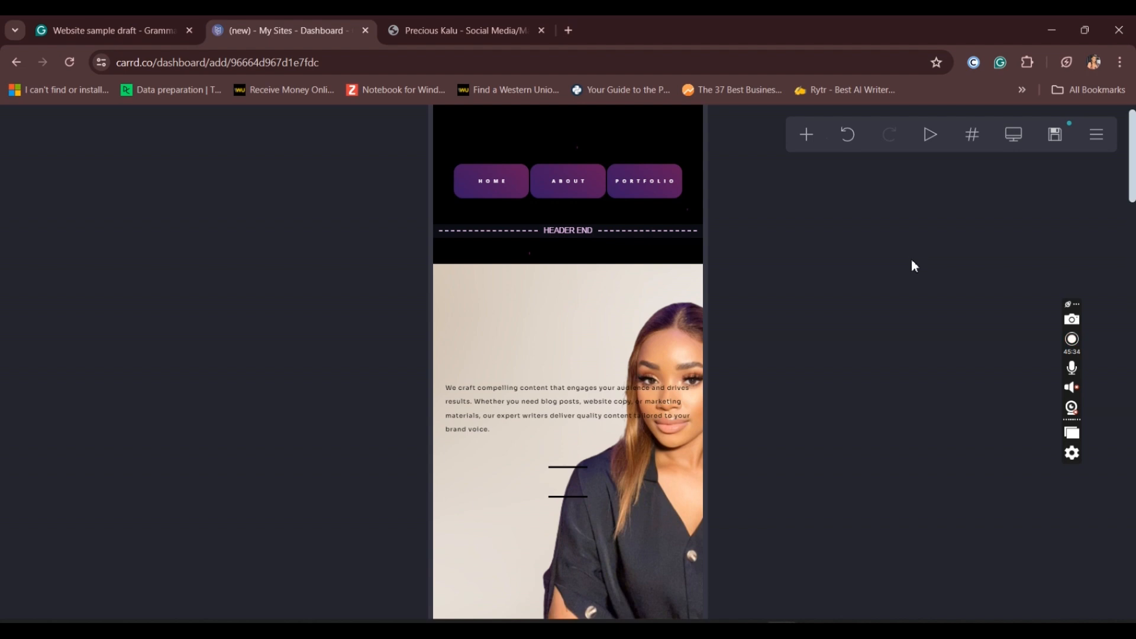
{"action": "left_click", "coordinate": [1014, 142]}
{"action": "left_click", "coordinate": [1014, 141]}
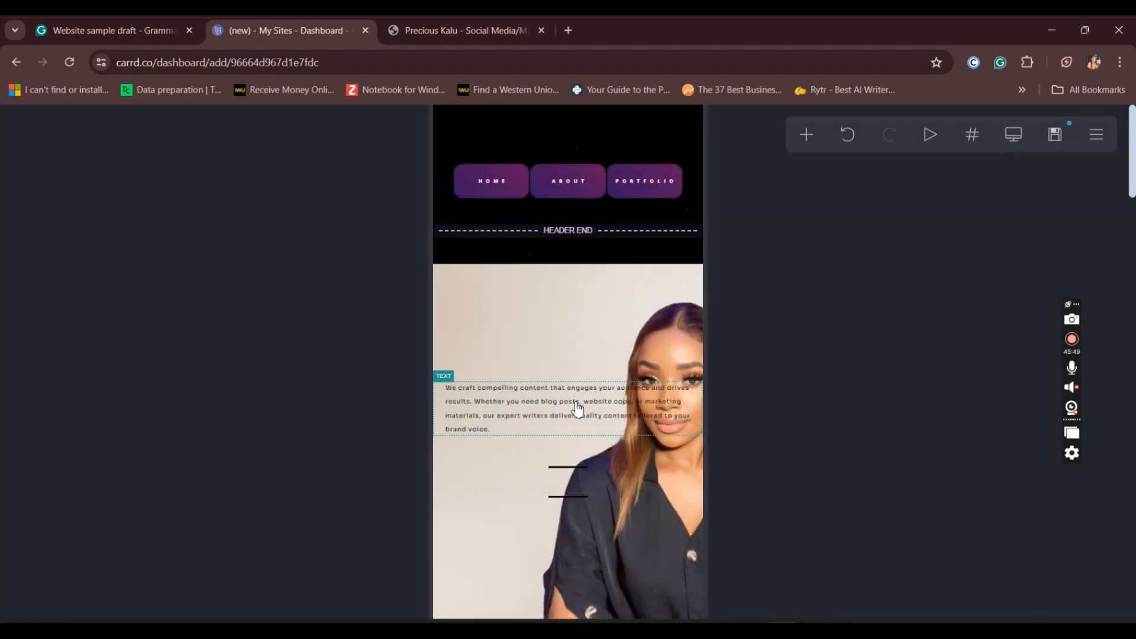
Set the intro paragraph's manual mobile size to 0.875 and drag the short divider above it
{"action": "left_click", "coordinate": [578, 409]}
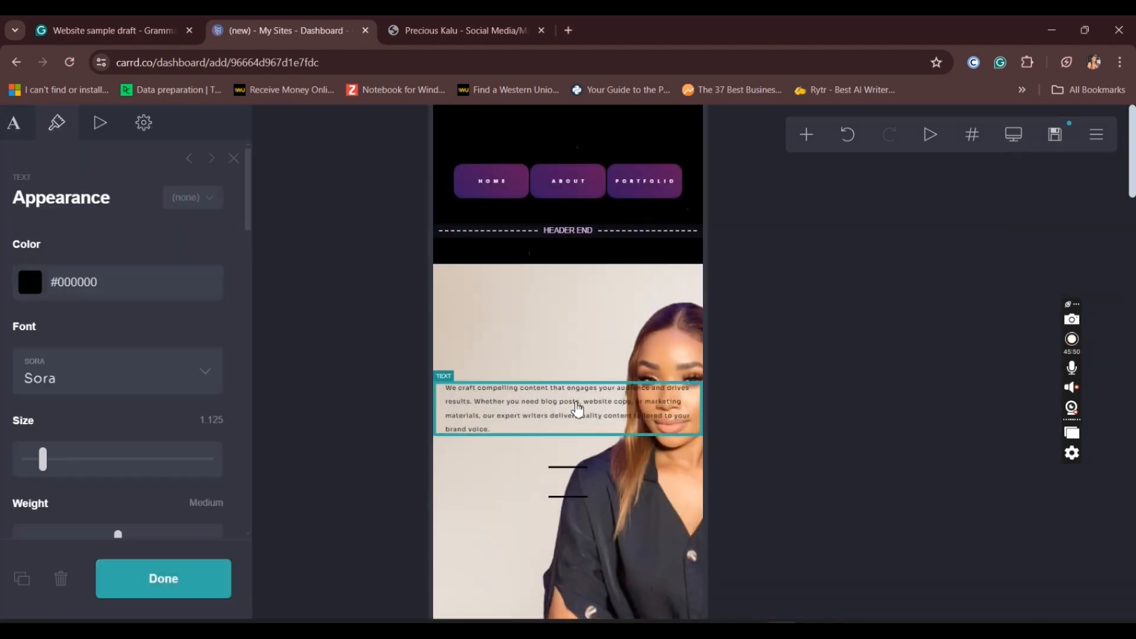
{"action": "left_click_drag", "start_coordinate": [252, 226], "coordinate": [265, 484]}
{"action": "left_click_drag", "start_coordinate": [41, 298], "coordinate": [48, 303]}
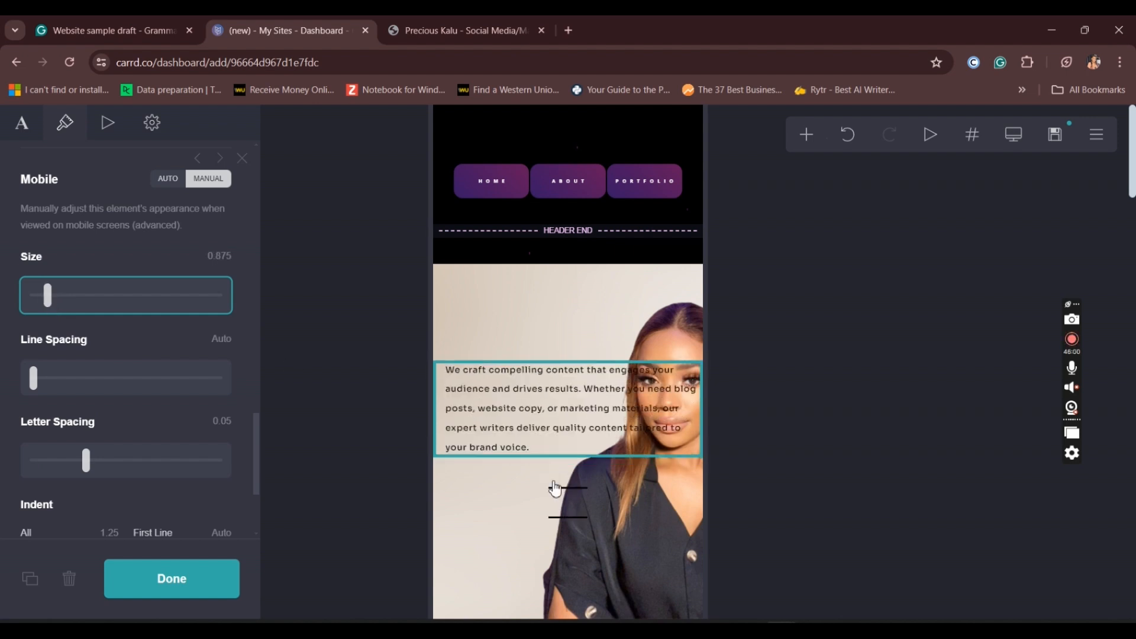
{"action": "left_click_drag", "start_coordinate": [578, 474], "coordinate": [586, 356]}
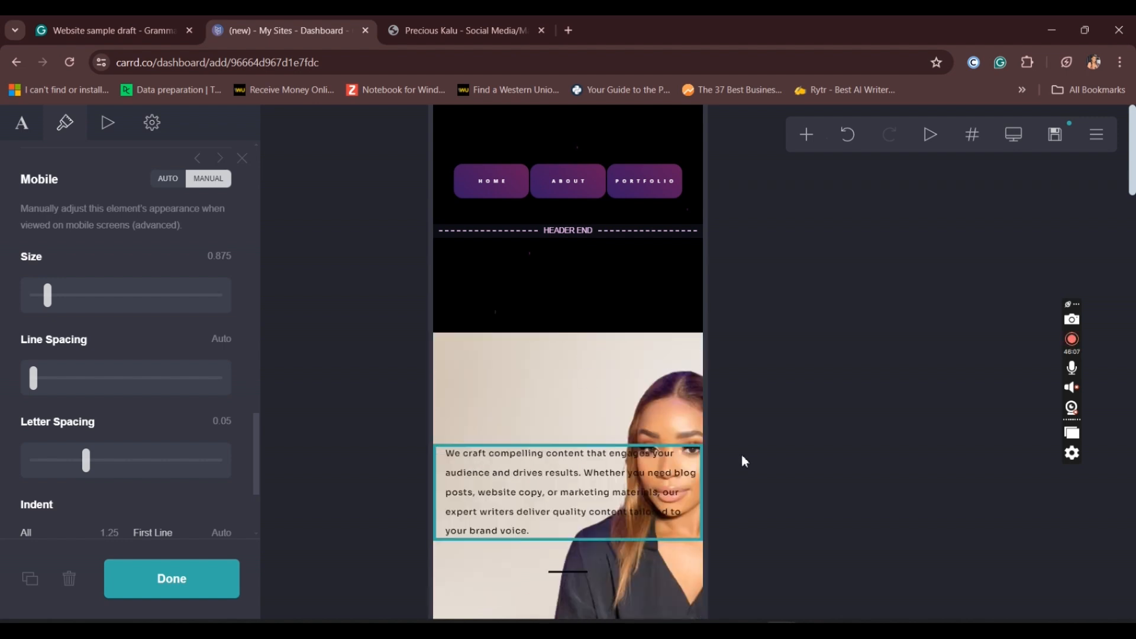
{"action": "left_click_drag", "start_coordinate": [579, 579], "coordinate": [550, 442]}
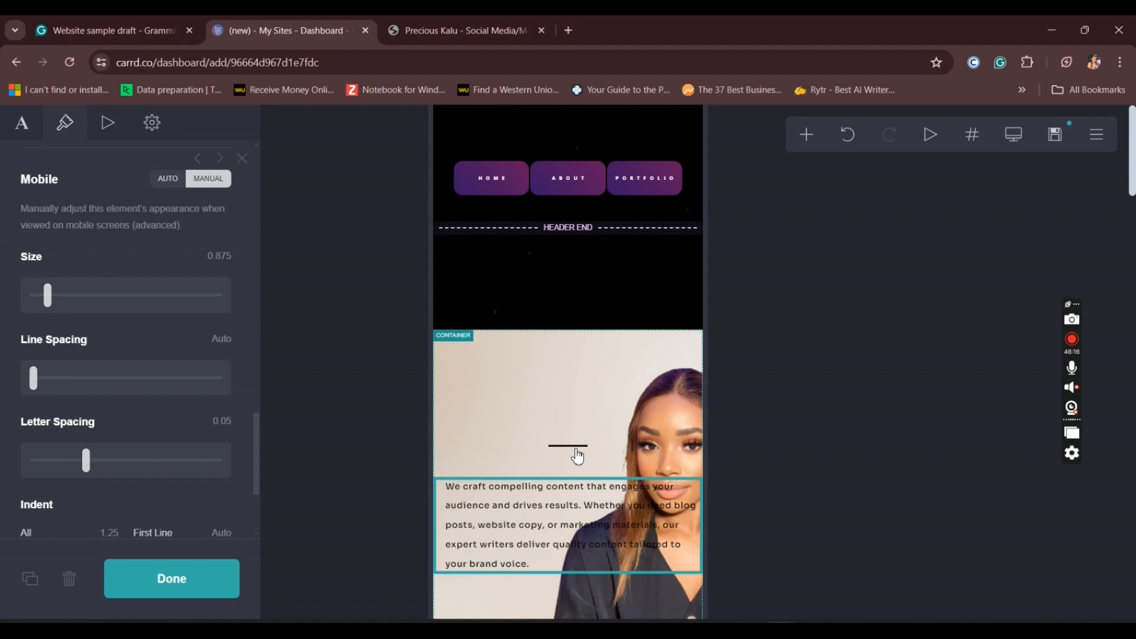
Duplicate the short divider twice to stack three lines above the intro
{"action": "left_click", "coordinate": [568, 447]}
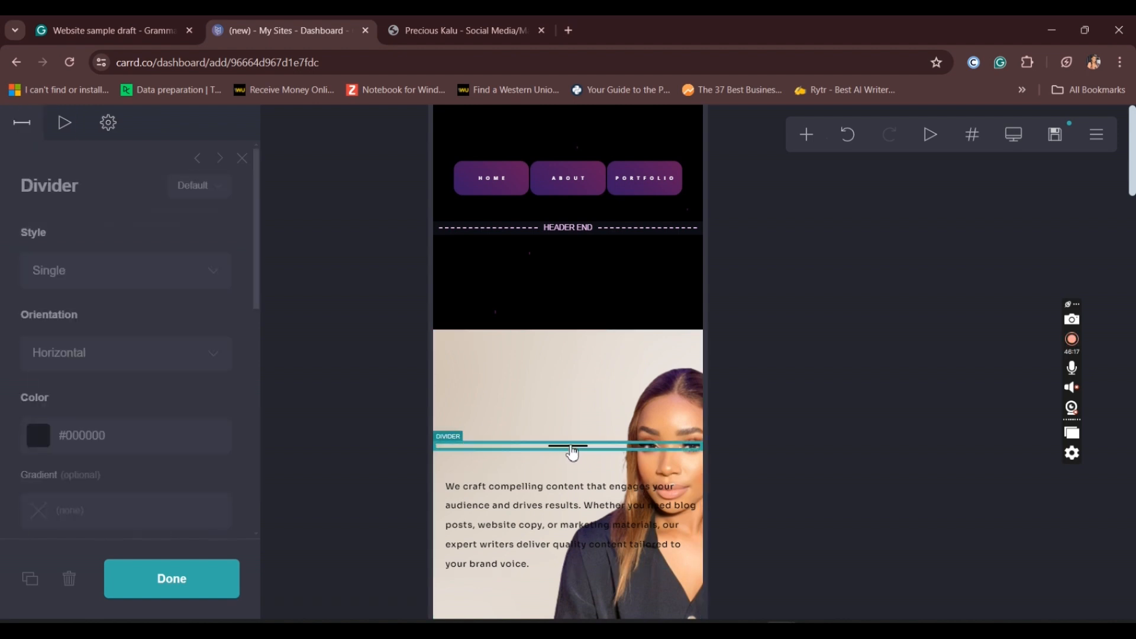
{"action": "left_click", "coordinate": [31, 579]}
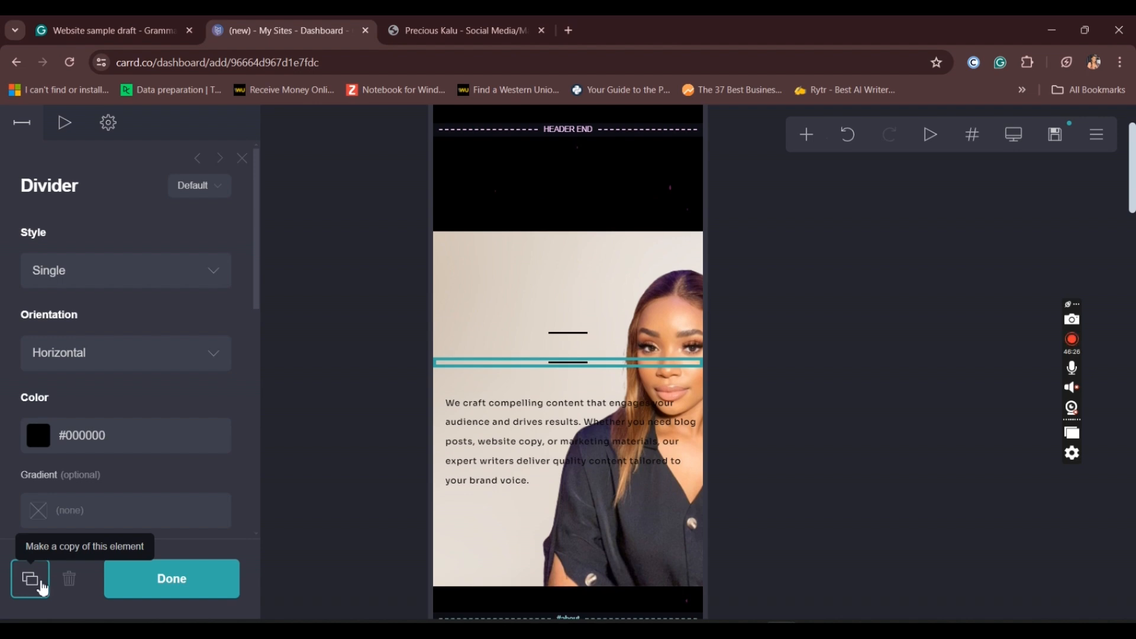
{"action": "left_click", "coordinate": [42, 586]}
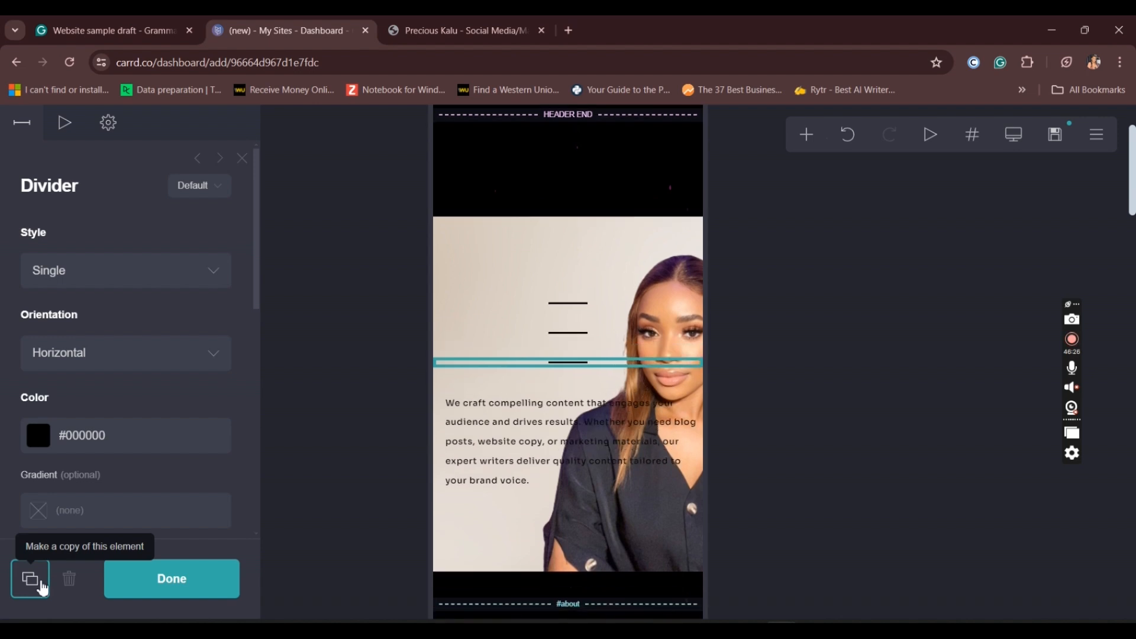
Switch to the desktop view and bring up the site's publish settings
{"action": "left_click", "coordinate": [540, 441]}
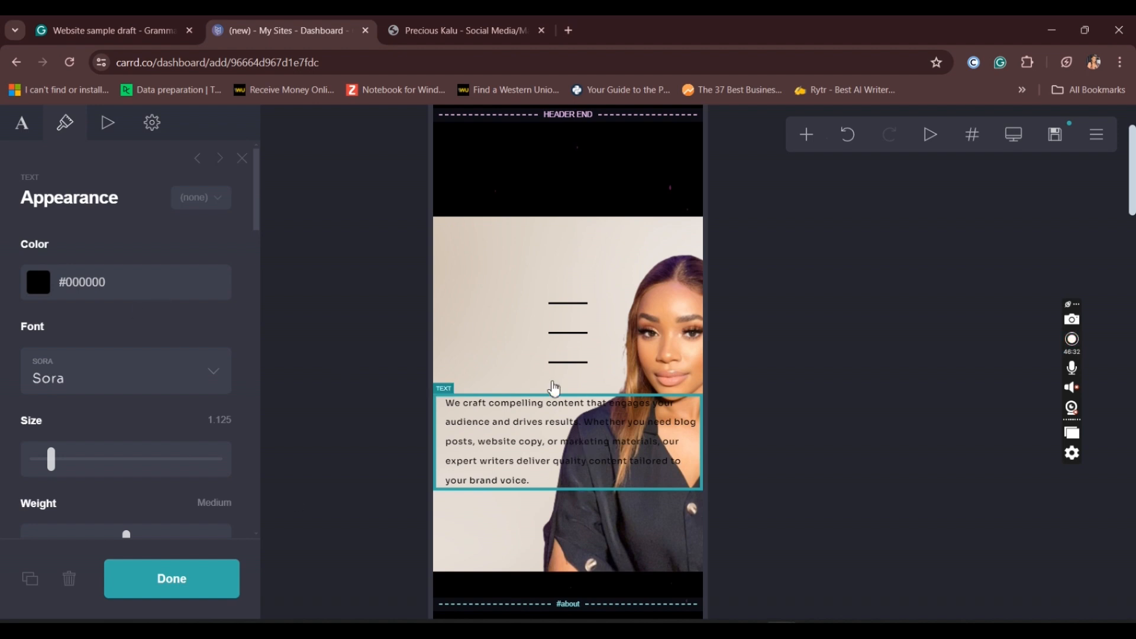
{"action": "left_click", "coordinate": [1014, 135]}
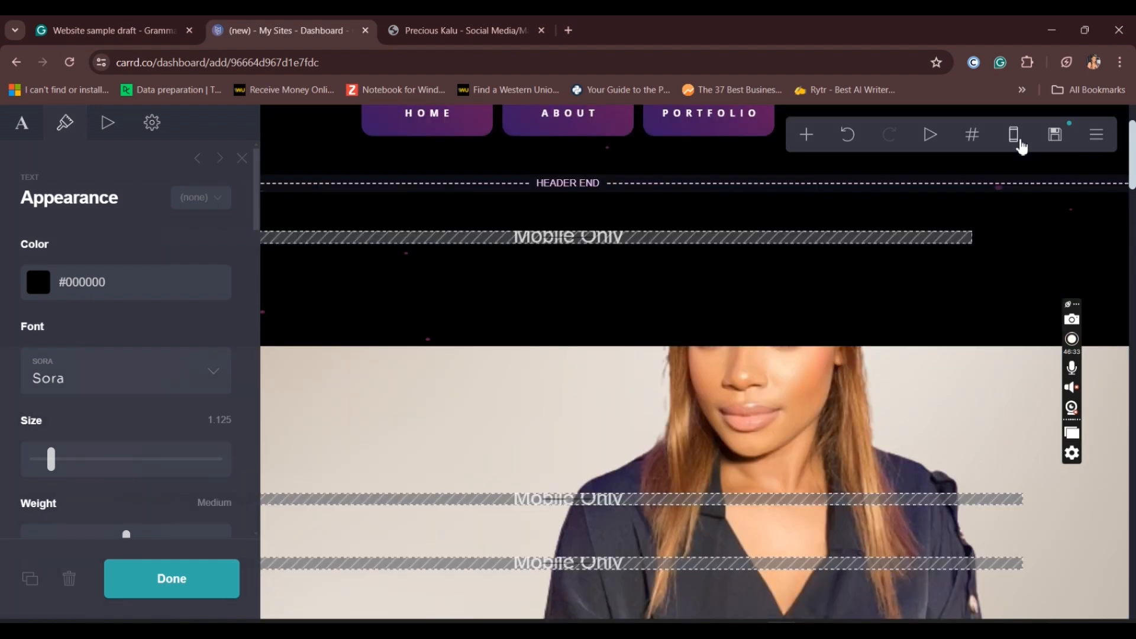
{"action": "left_click", "coordinate": [1054, 136]}
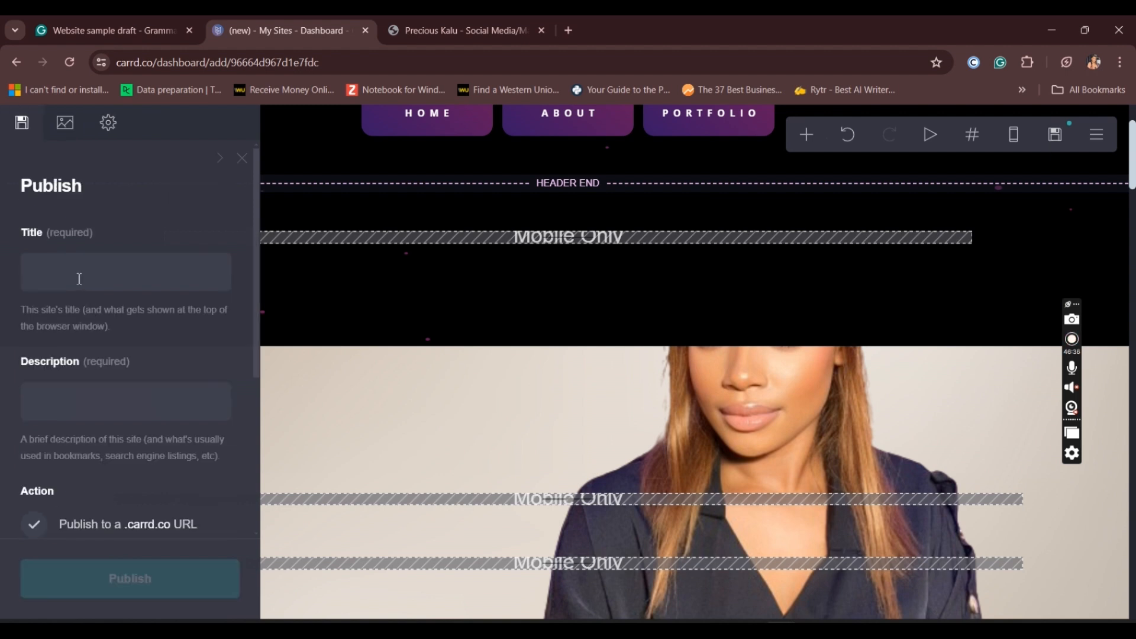
Enter 'New website' as the site title, fixing the typo, and as the description
{"action": "left_click", "coordinate": [80, 279]}
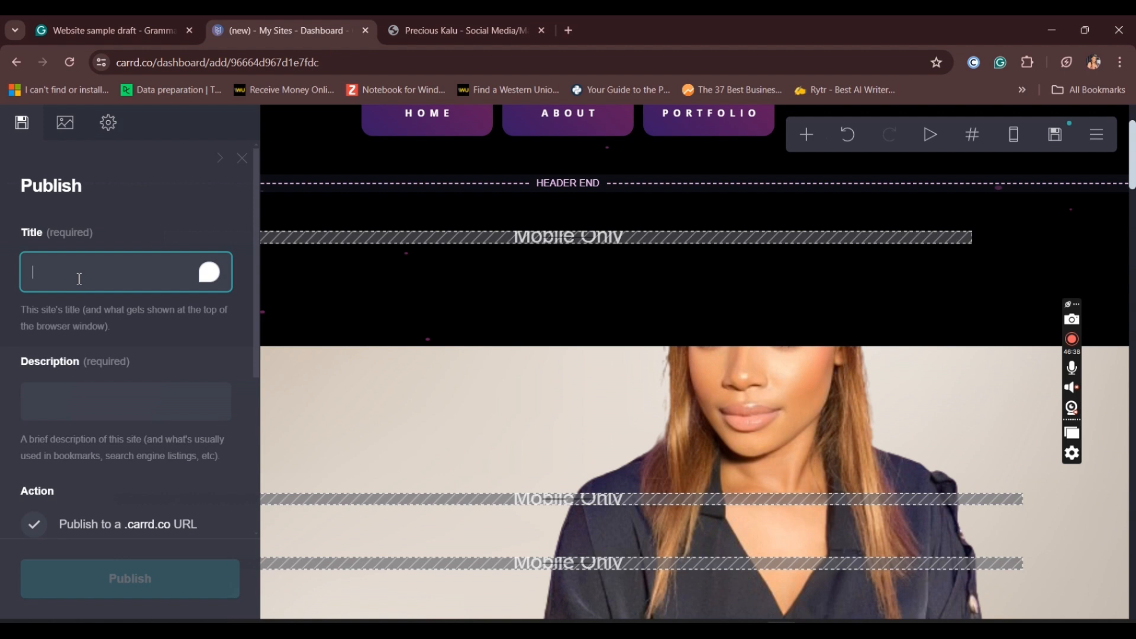
{"action": "type", "text": "Ne"}
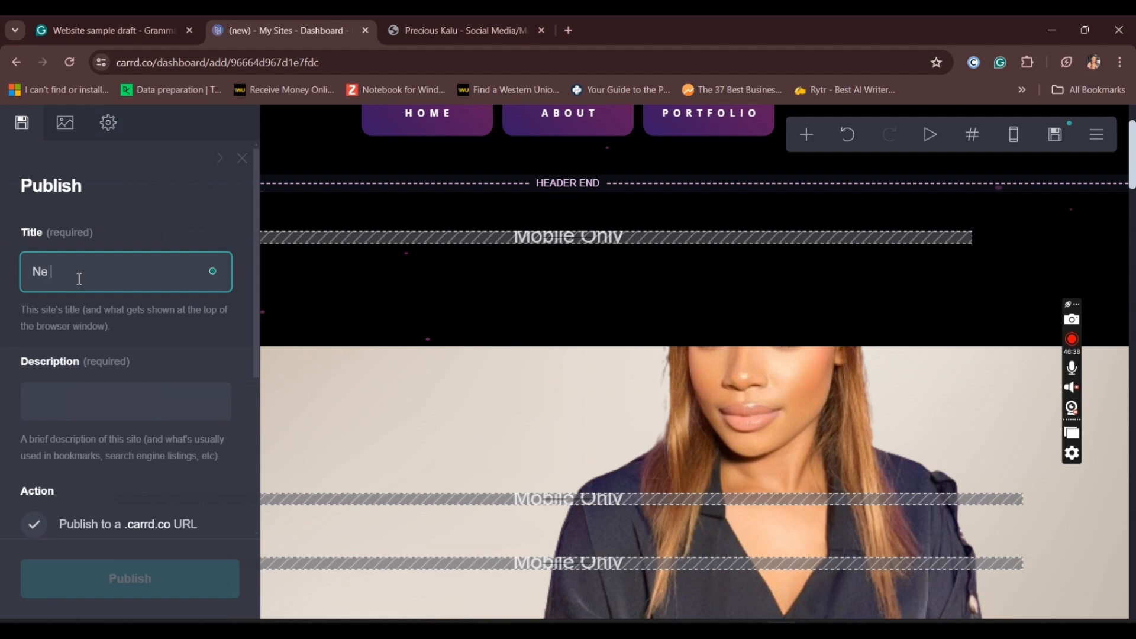
{"action": "type", "text": "w web"}
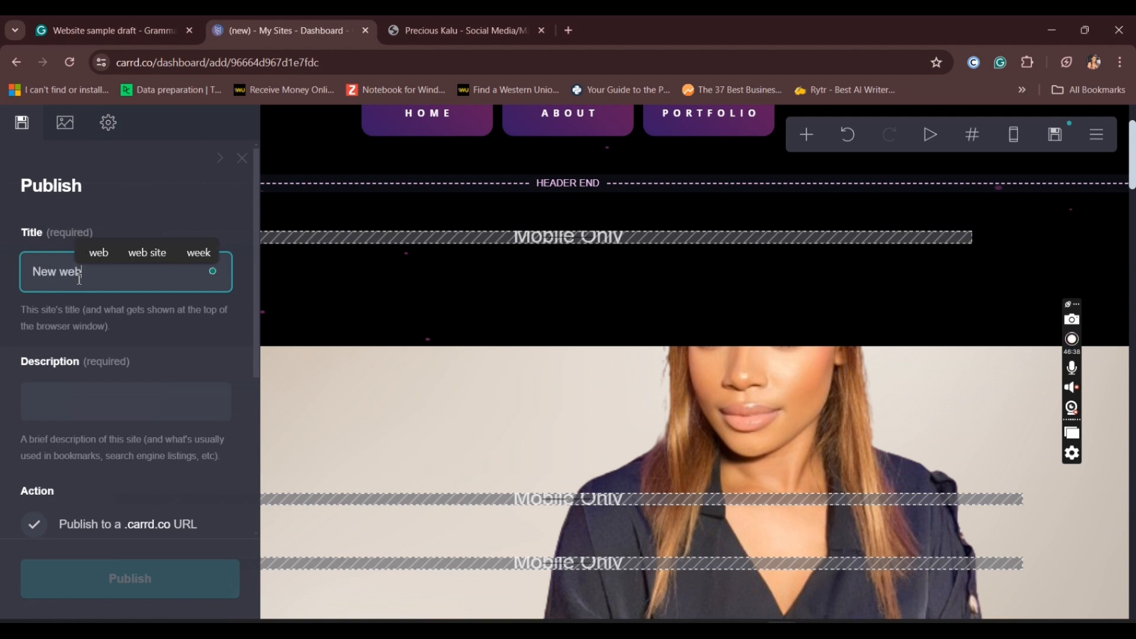
{"action": "type", "text": "bsite"}
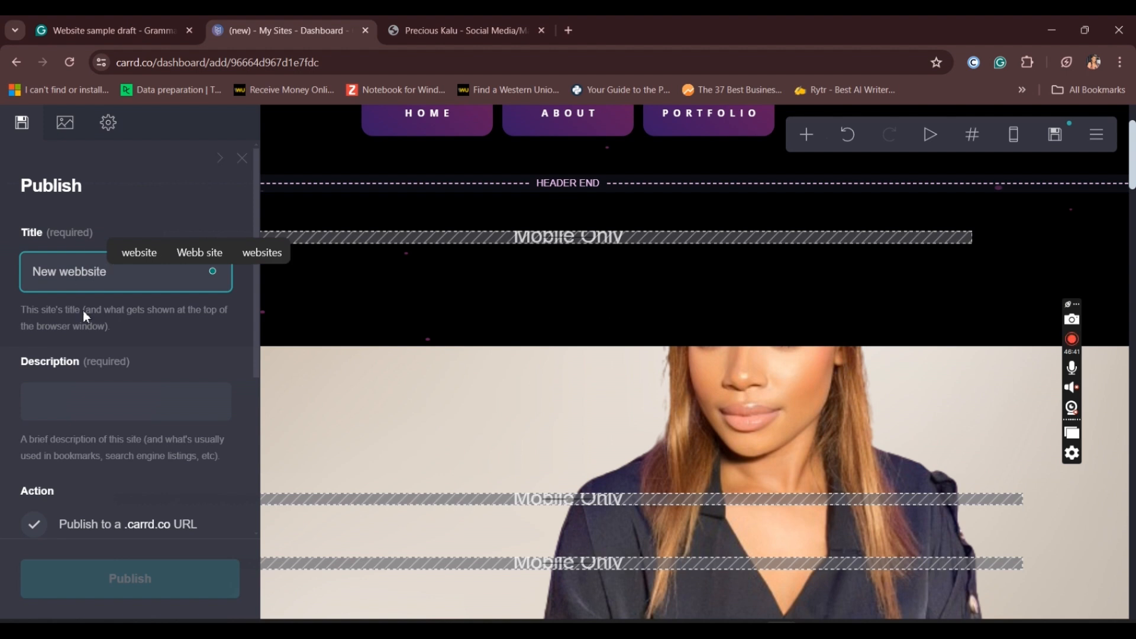
{"action": "left_click", "coordinate": [138, 250]}
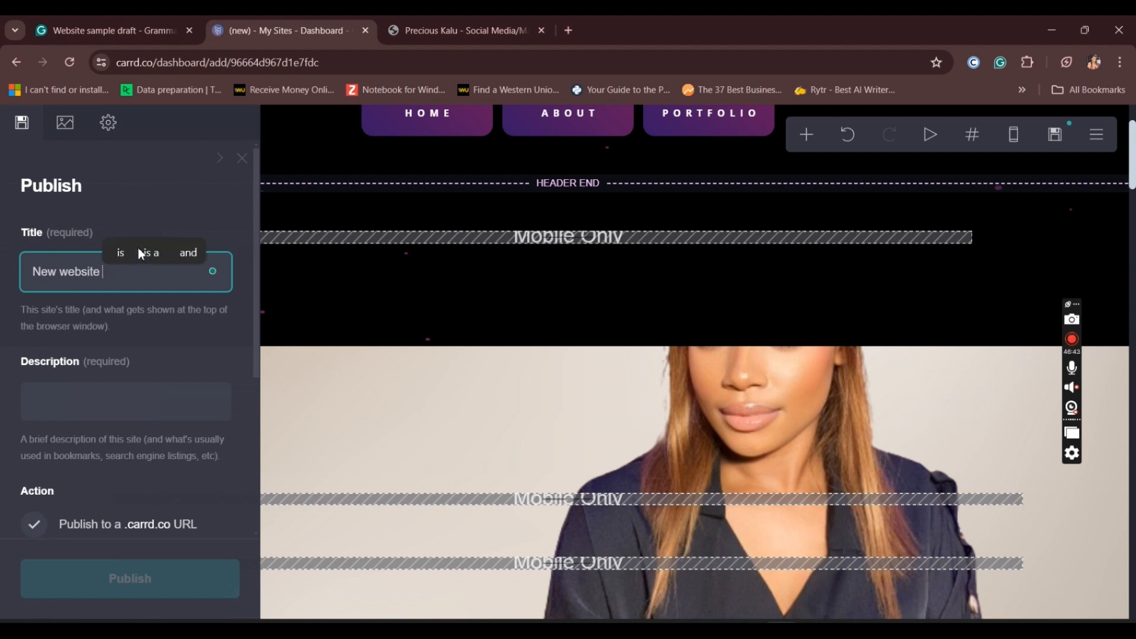
{"action": "left_click", "coordinate": [119, 384]}
{"action": "type", "text": "N"}
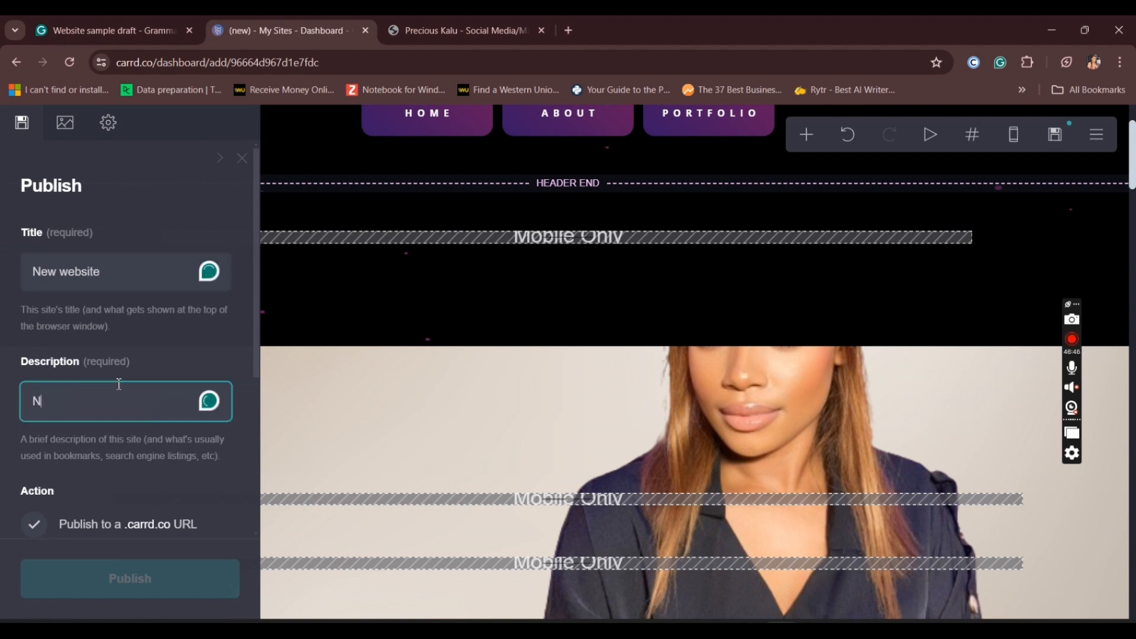
{"action": "type", "text": "ew "}
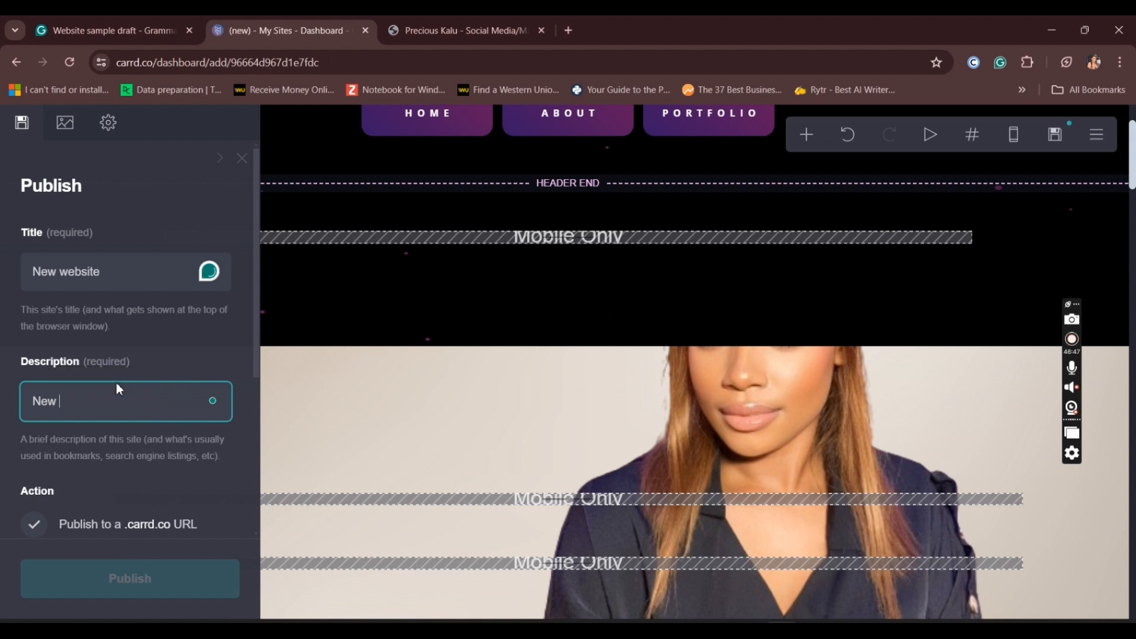
{"action": "type", "text": "website"}
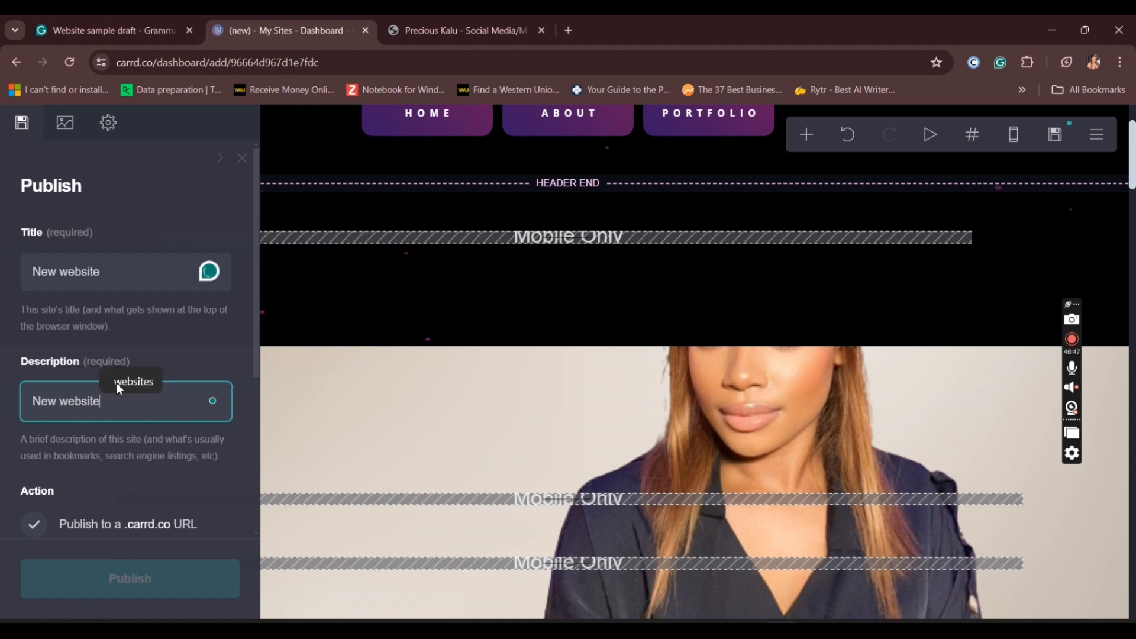
{"action": "left_click", "coordinate": [179, 347]}
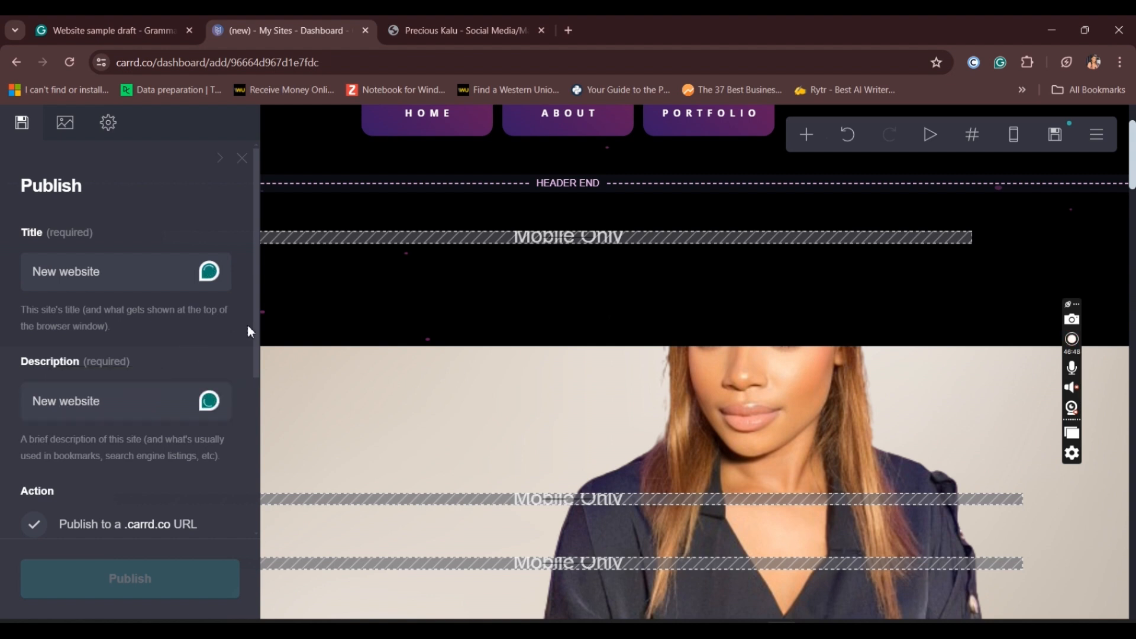
{"action": "scroll", "coordinate": [255, 358], "scroll_direction": "down", "scroll_amount": 2}
{"action": "scroll", "coordinate": [255, 358], "scroll_direction": "up", "scroll_amount": 1}
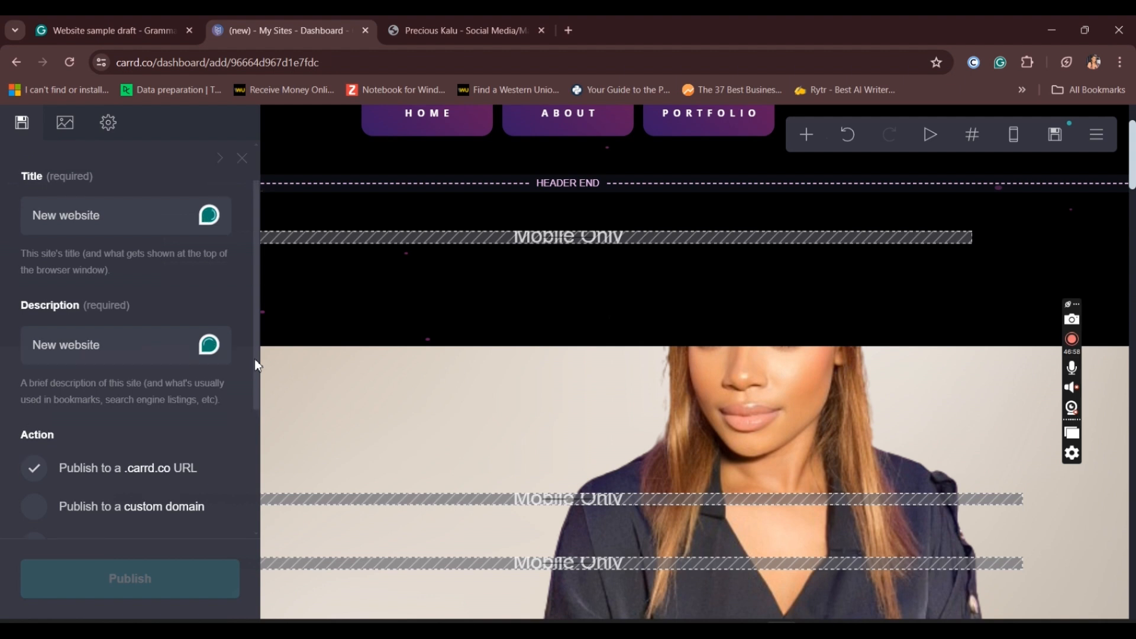
{"action": "left_click_drag", "start_coordinate": [254, 358], "coordinate": [248, 492]}
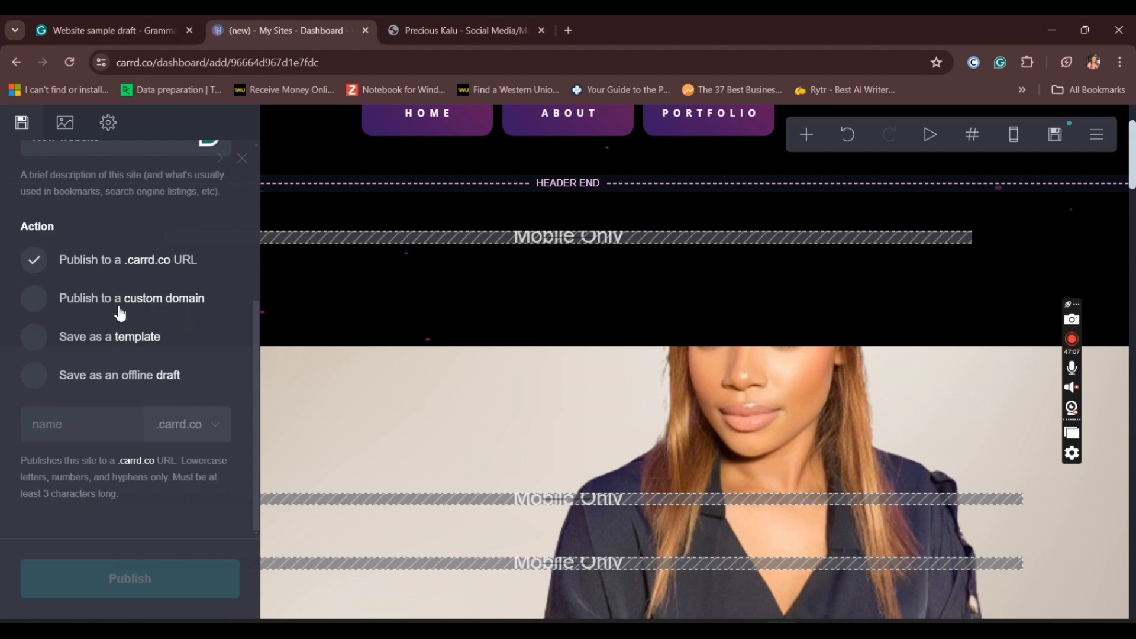
Publish to a .carrd.co URL, replacing the unavailable 'newwebsite' with a name-based subdomain
{"action": "left_click", "coordinate": [35, 299]}
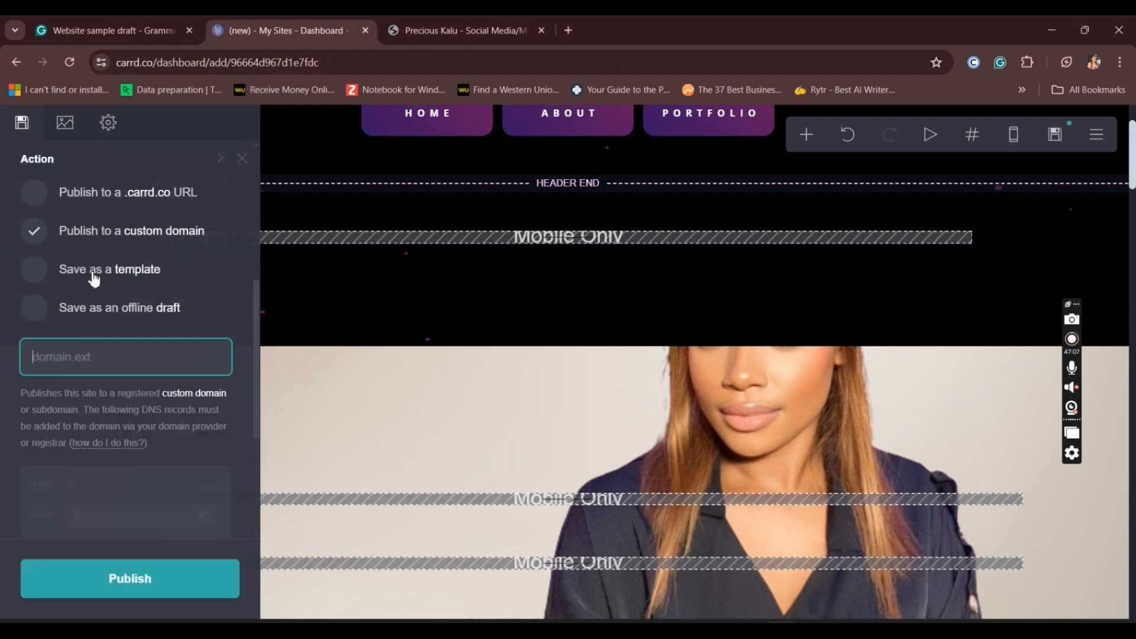
{"action": "left_click", "coordinate": [37, 202]}
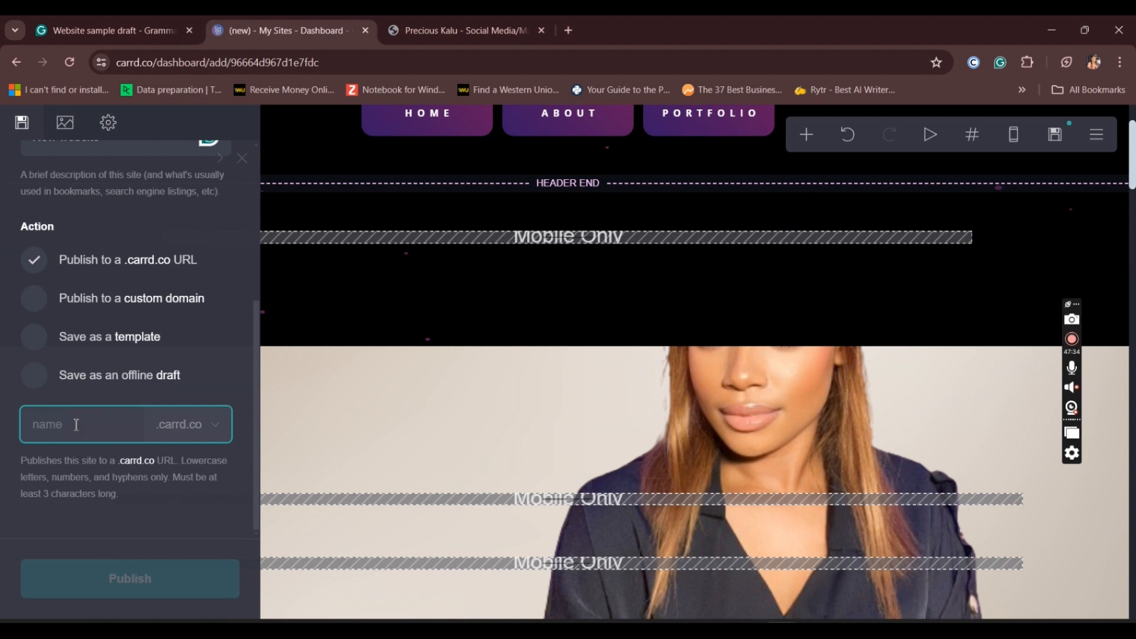
{"action": "type", "text": "new"}
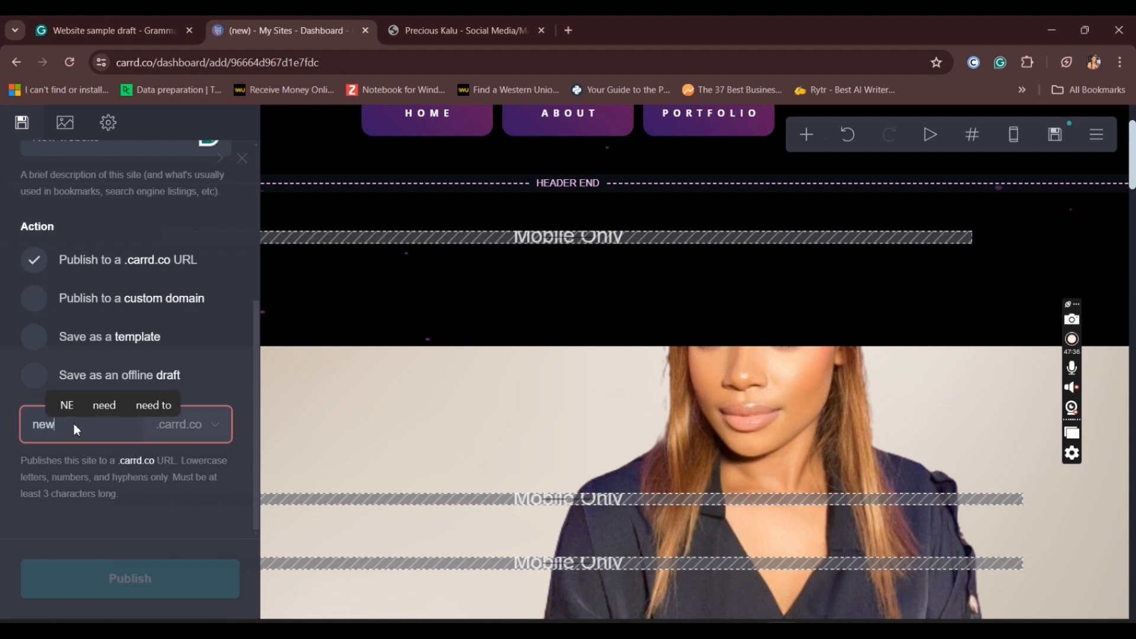
{"action": "type", "text": "websit"}
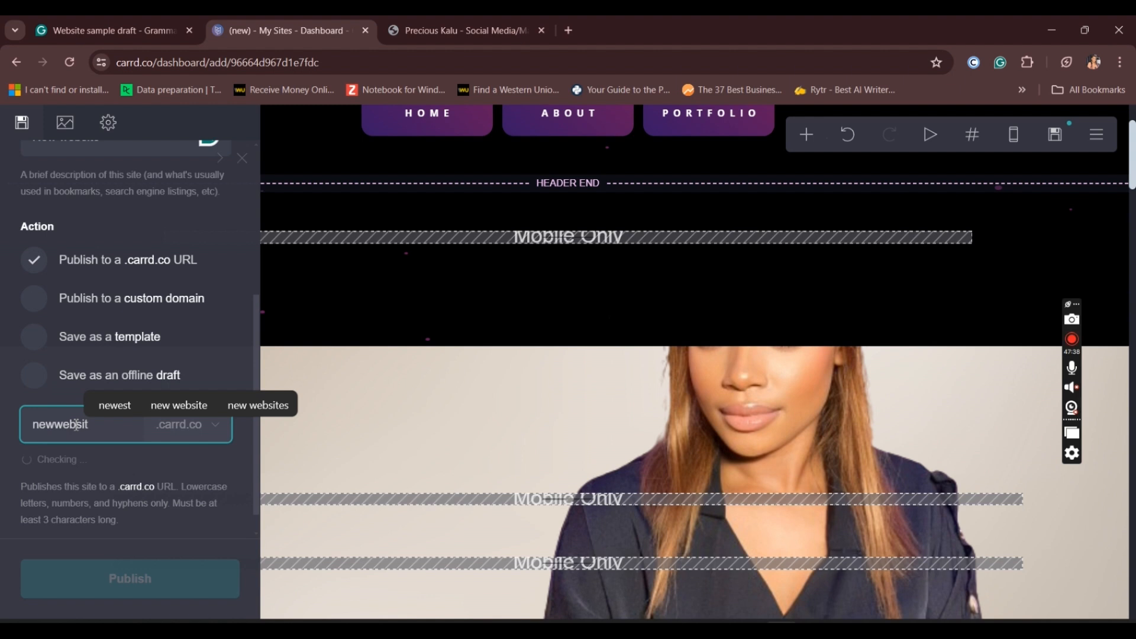
{"action": "type", "text": "e"}
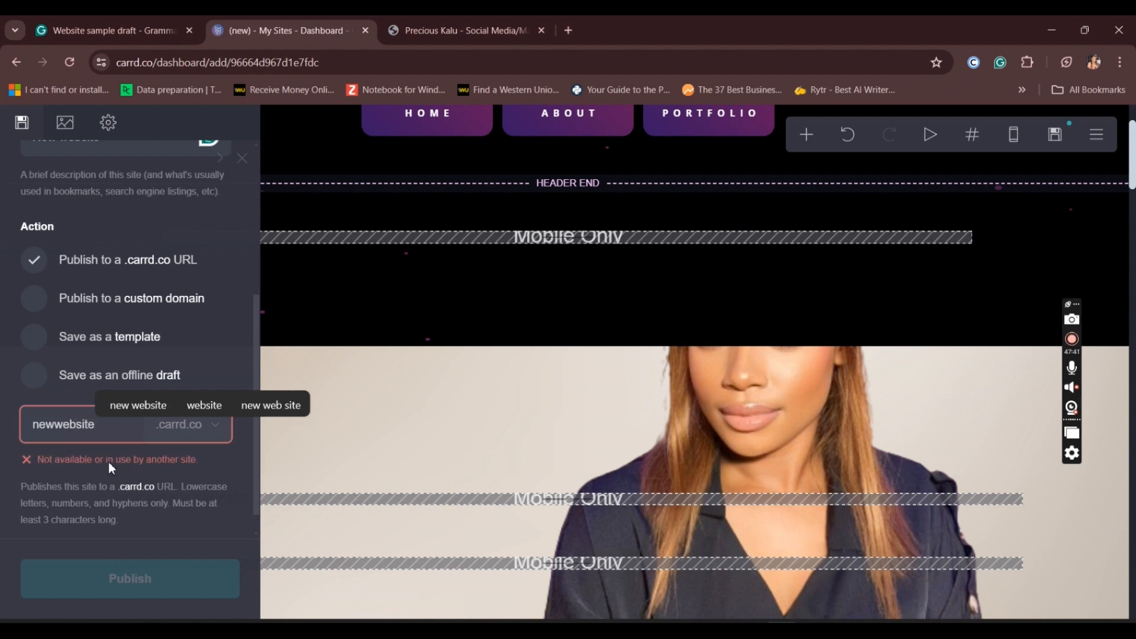
{"action": "left_click_drag", "start_coordinate": [110, 429], "coordinate": [29, 430]}
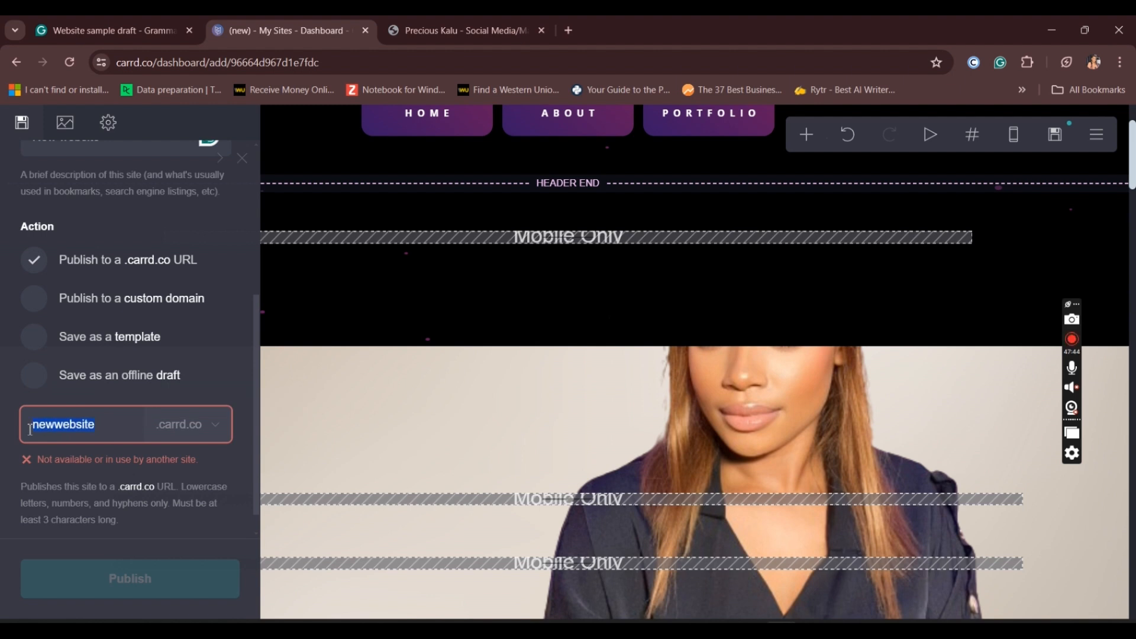
{"action": "type", "text": "pre"}
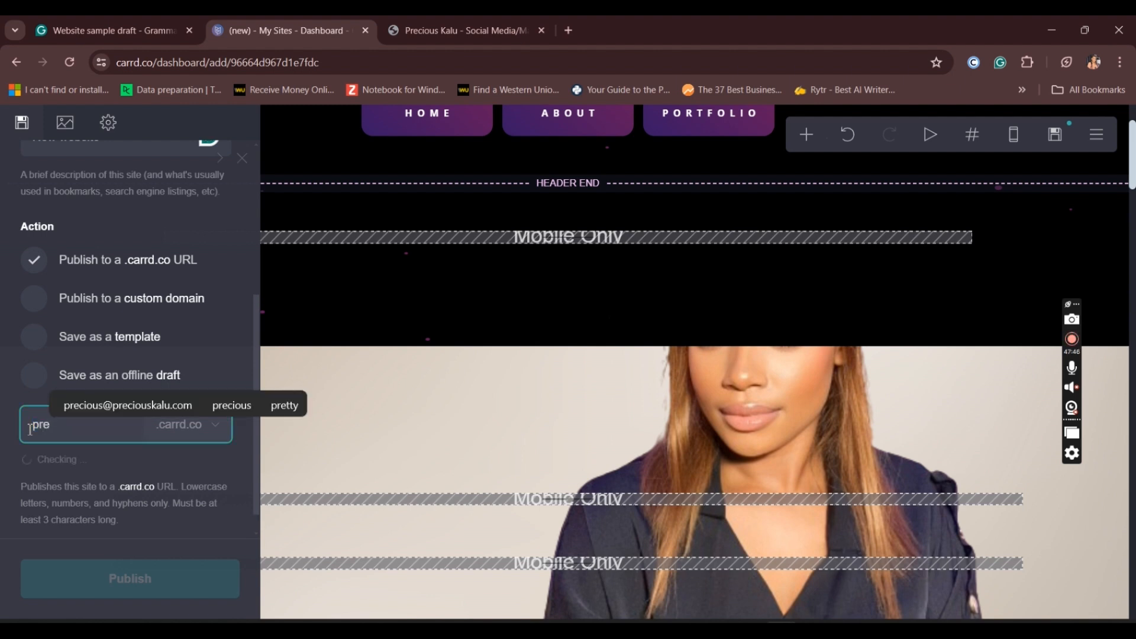
{"action": "type", "text": "iousk"}
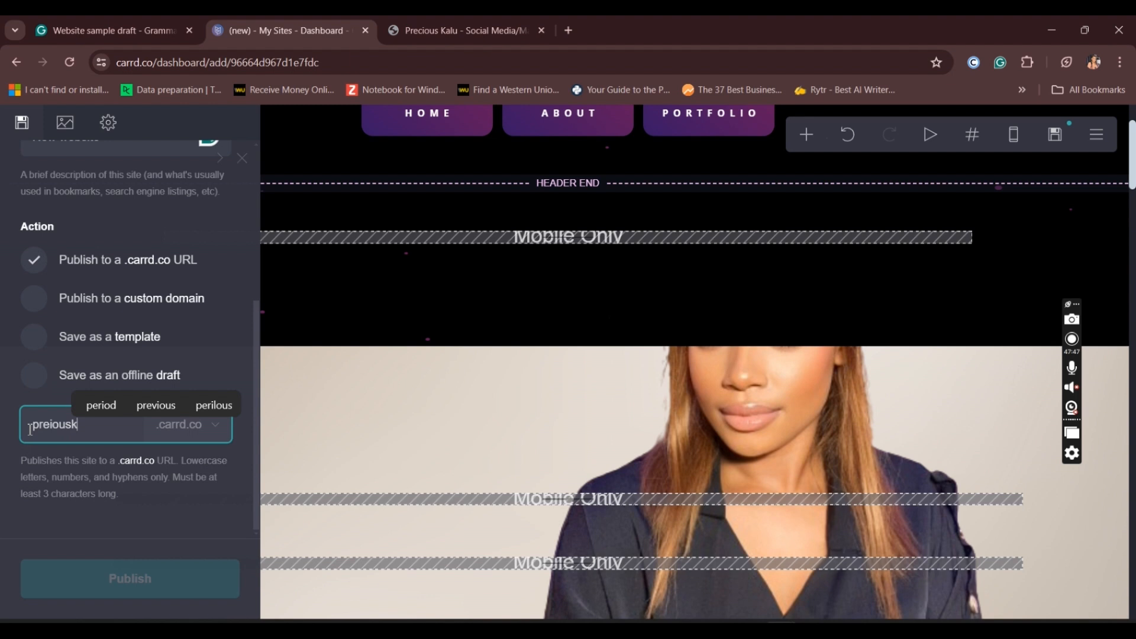
{"action": "type", "text": "alu"}
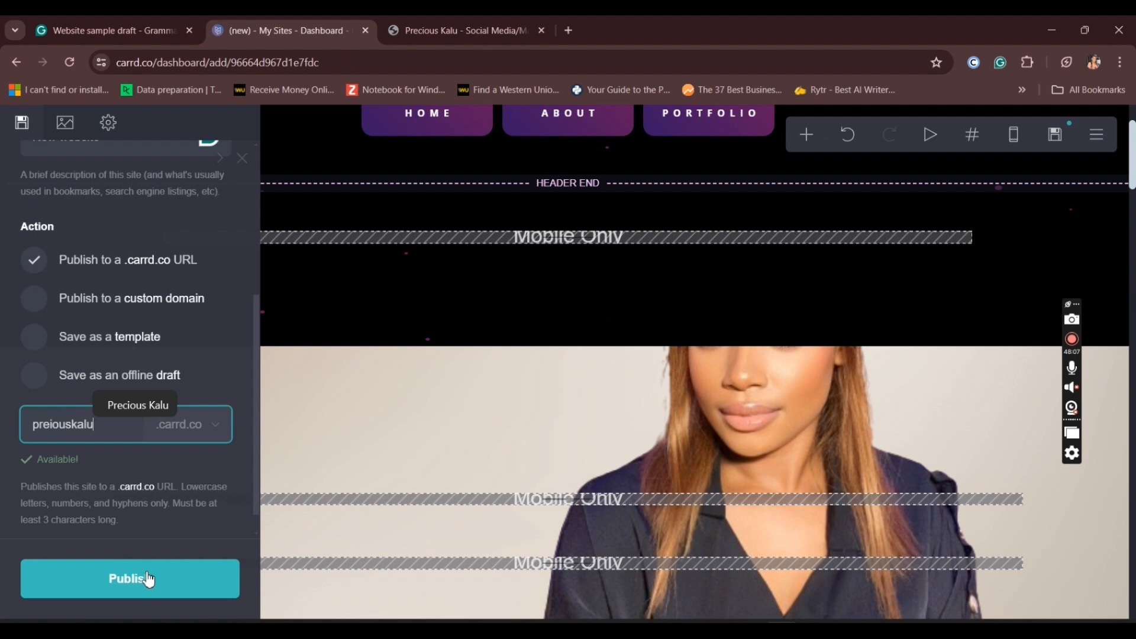
Publish the site to its chosen .carrd.co address and reopen the Publish panel
{"action": "left_click", "coordinate": [148, 578]}
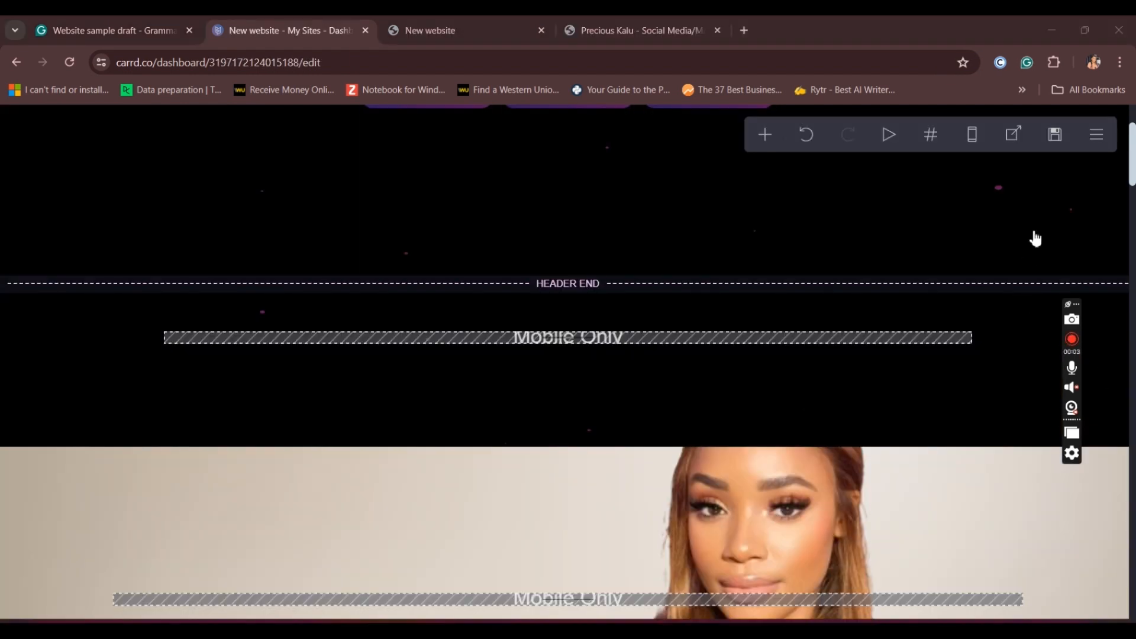
{"action": "left_click", "coordinate": [1056, 138]}
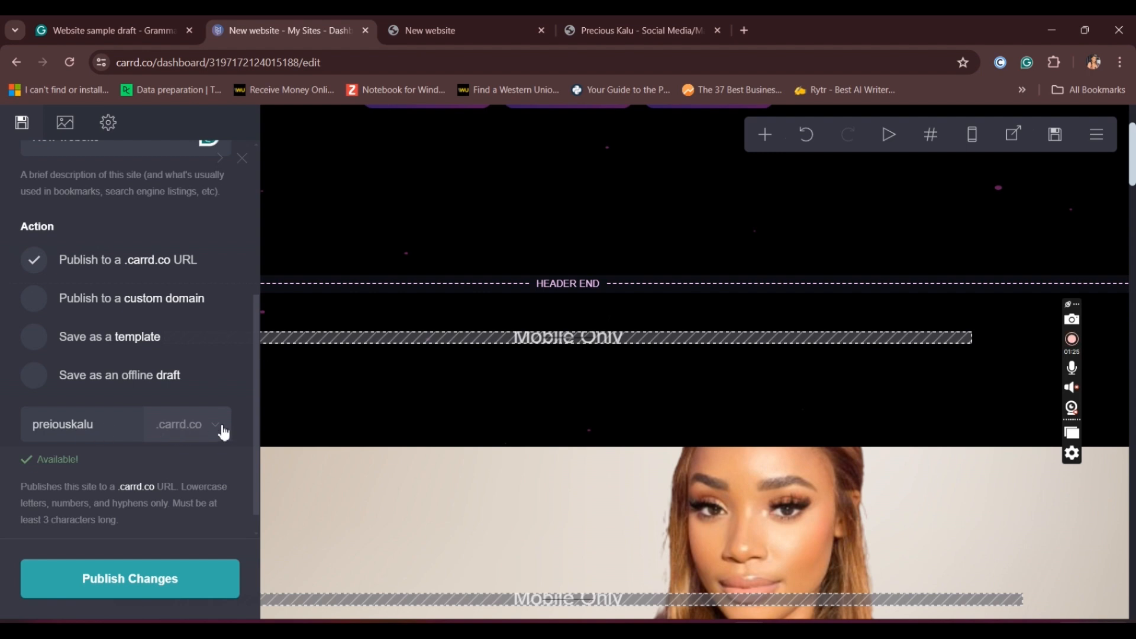
View the live site in the New website tab, then return to the My Sites editor
{"action": "left_click", "coordinate": [428, 17]}
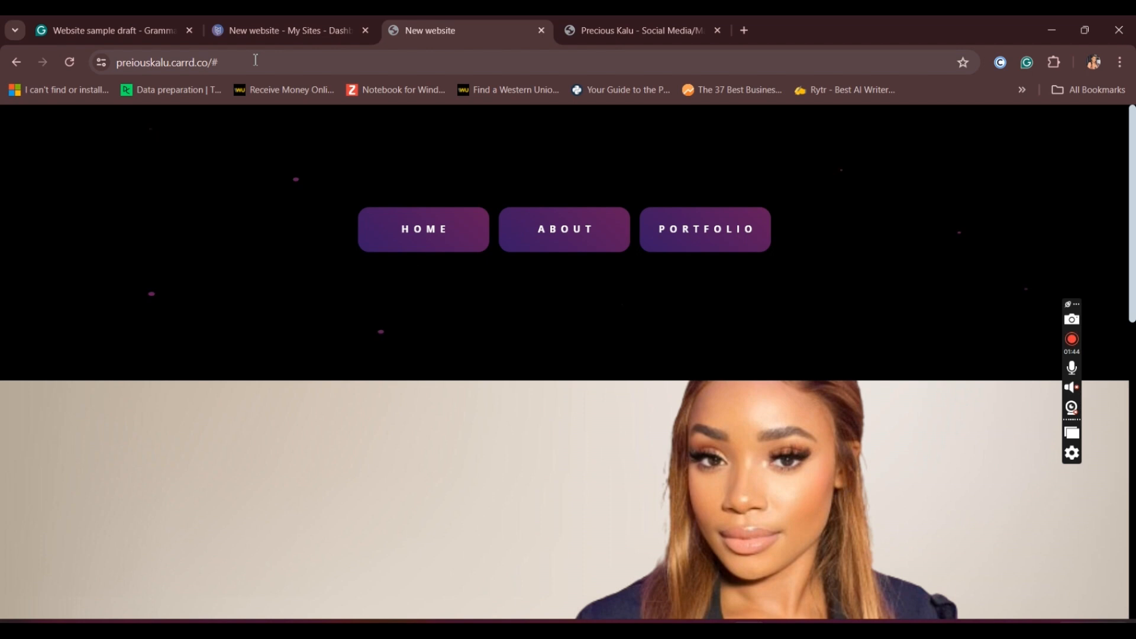
{"action": "left_click", "coordinate": [303, 18]}
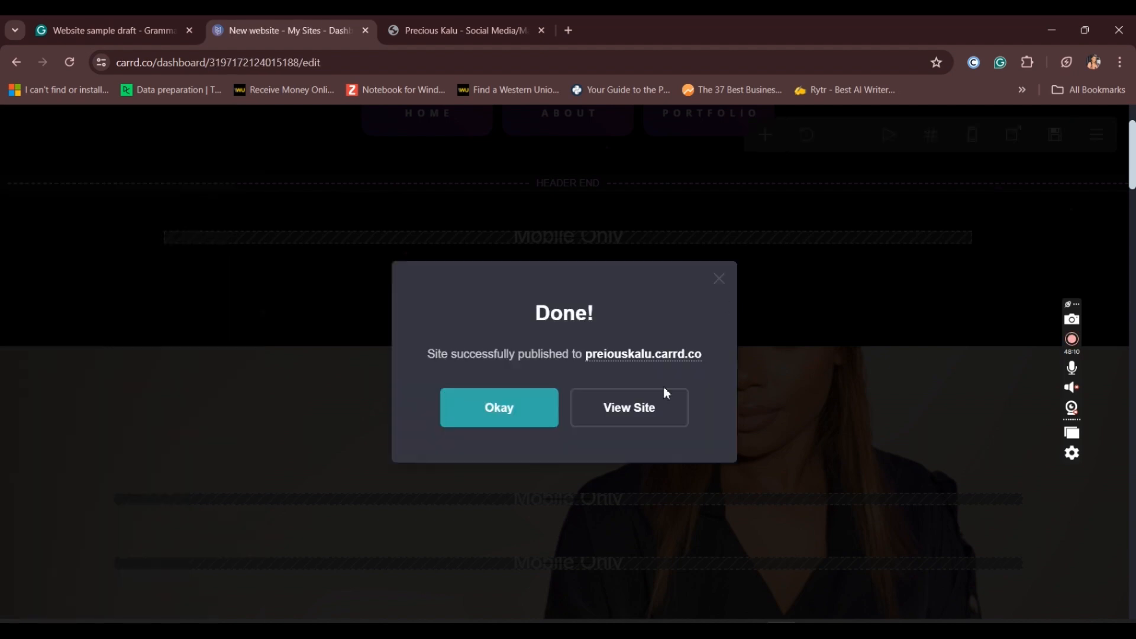
Open the published site live from the Done! dialog's View Site button
{"action": "left_click", "coordinate": [635, 414]}
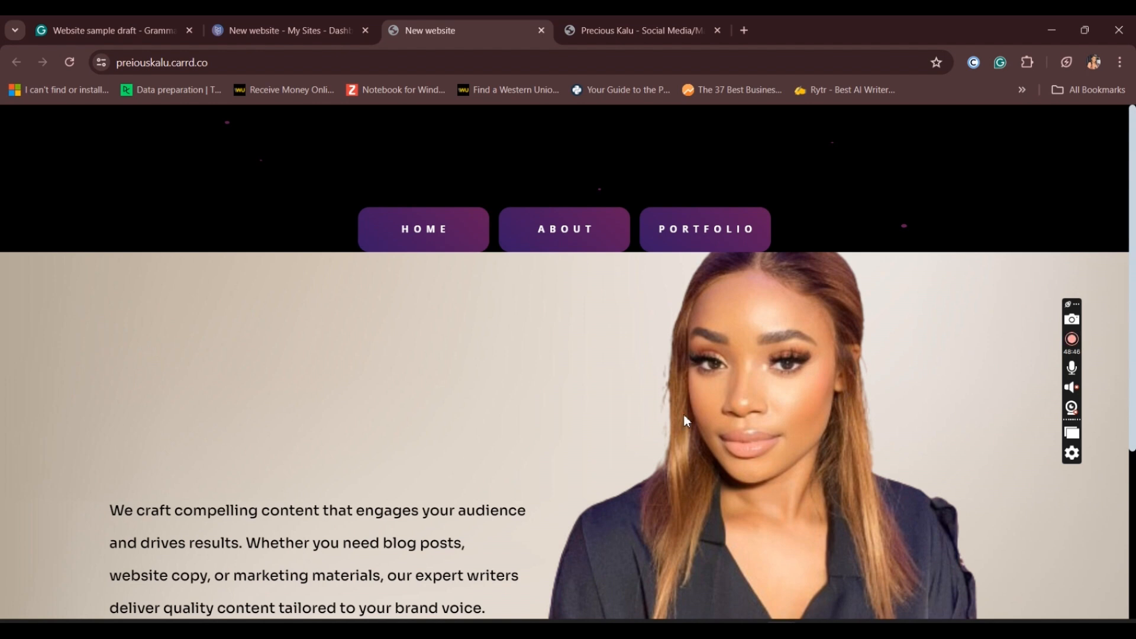
Scroll the live page and jump to its About section
{"action": "scroll", "coordinate": [685, 422], "scroll_direction": "down", "scroll_amount": 4}
{"action": "scroll", "coordinate": [568, 362], "scroll_direction": "up", "scroll_amount": 3}
{"action": "scroll", "coordinate": [568, 362], "scroll_direction": "down", "scroll_amount": 3}
{"action": "scroll", "coordinate": [568, 362], "scroll_direction": "up", "scroll_amount": 3}
{"action": "scroll", "coordinate": [568, 362], "scroll_direction": "down", "scroll_amount": 3}
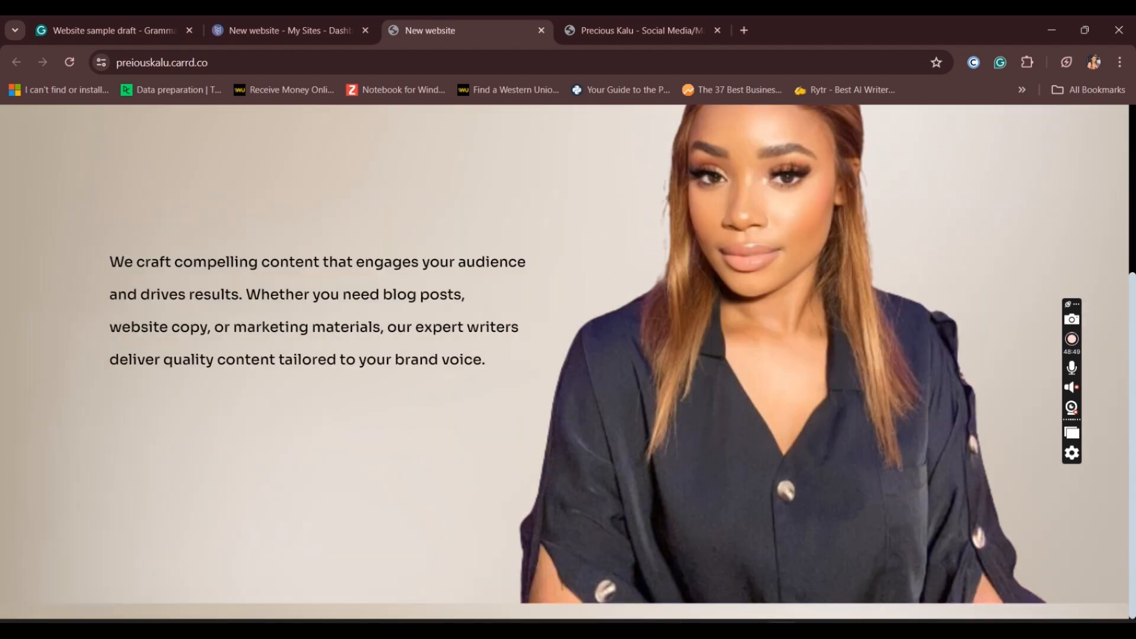
{"action": "scroll", "coordinate": [568, 362], "scroll_direction": "up", "scroll_amount": 4}
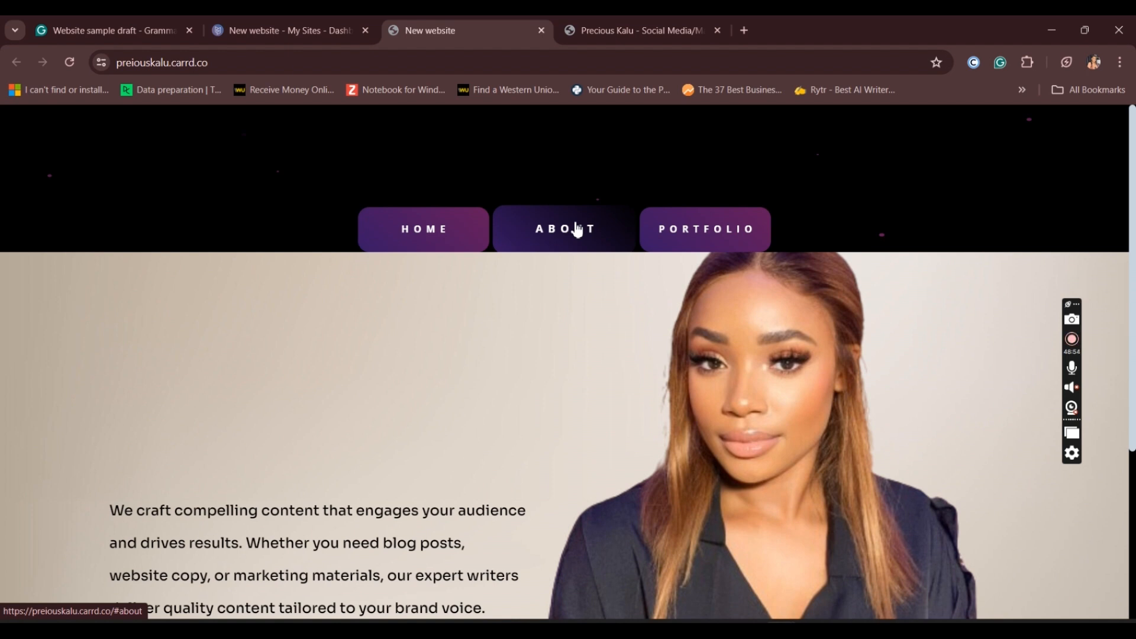
{"action": "left_click", "coordinate": [519, 300]}
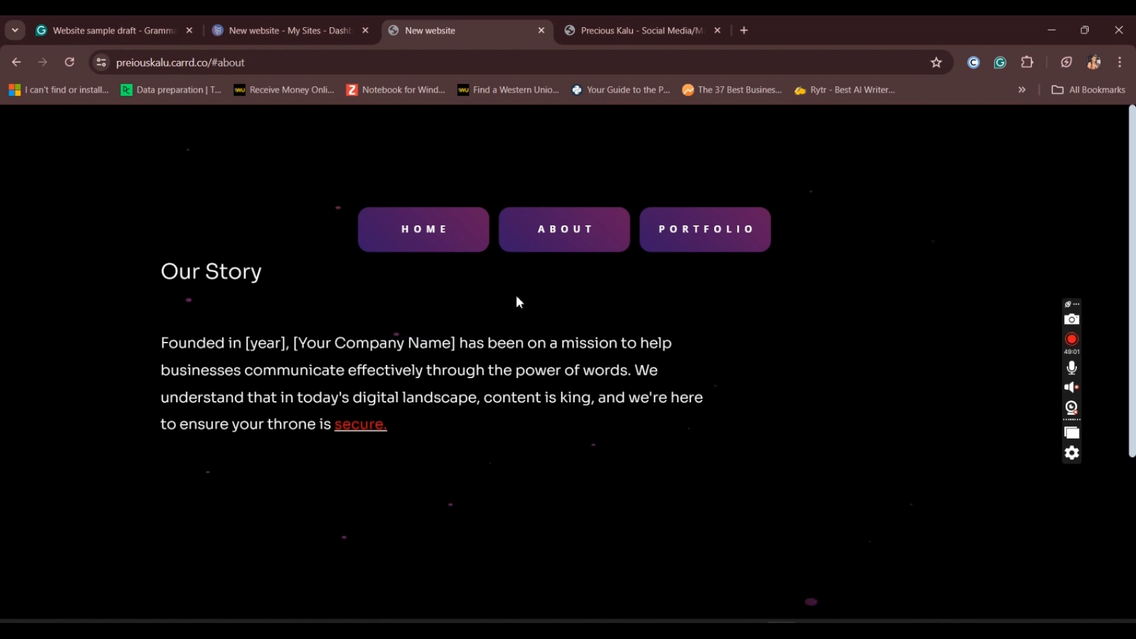
{"action": "scroll", "coordinate": [519, 301], "scroll_direction": "down", "scroll_amount": 4}
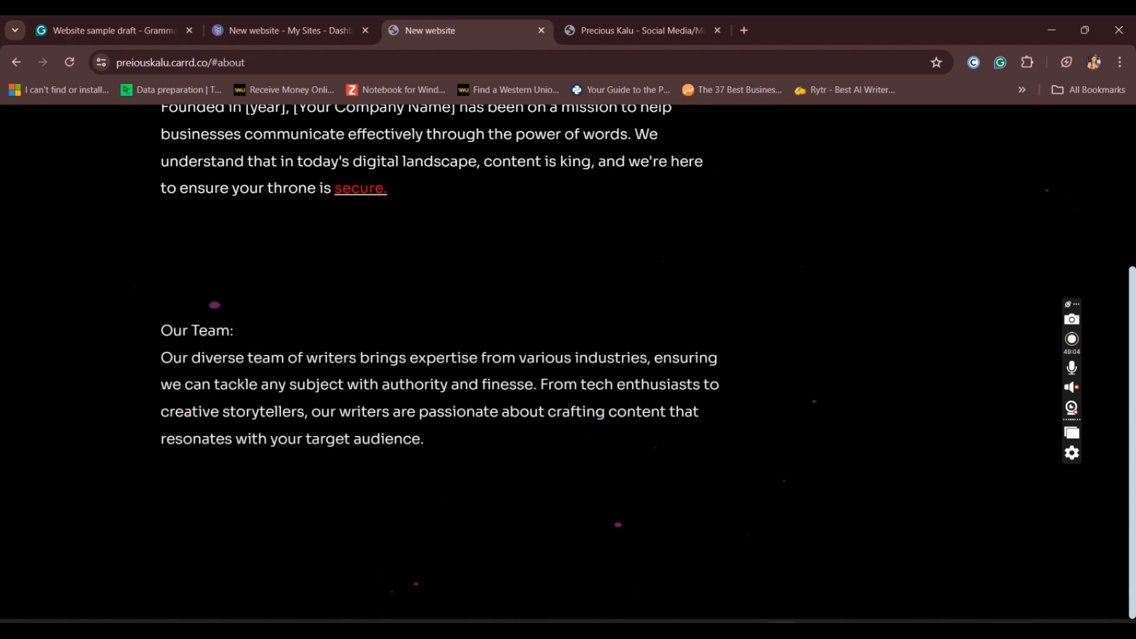
{"action": "scroll", "coordinate": [518, 302], "scroll_direction": "up", "scroll_amount": 4}
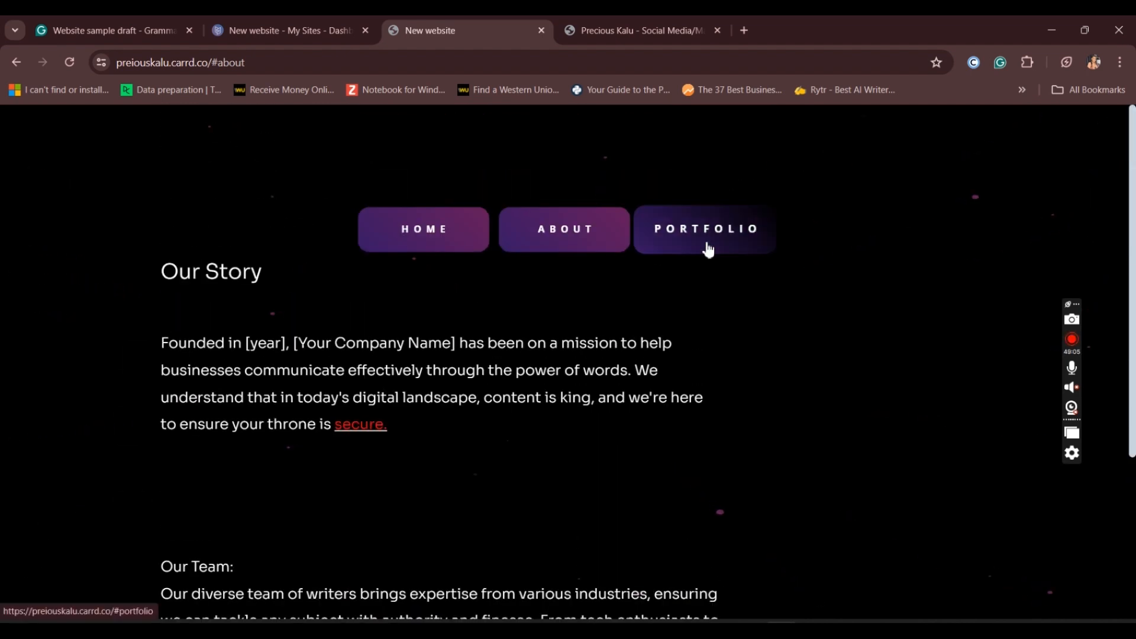
Jump to the Portfolio section, scroll down to the social icons and back up
{"action": "left_click", "coordinate": [708, 250]}
{"action": "scroll", "coordinate": [567, 224], "scroll_direction": "down", "scroll_amount": 5}
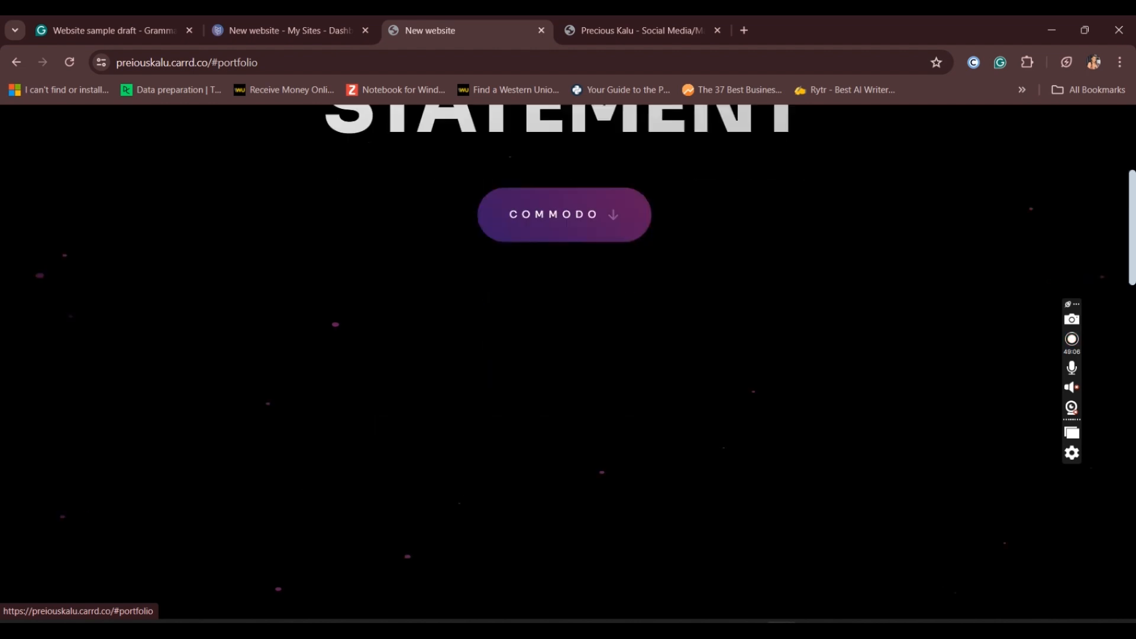
{"action": "scroll", "coordinate": [567, 224], "scroll_direction": "down", "scroll_amount": 5}
{"action": "scroll", "coordinate": [567, 224], "scroll_direction": "down", "scroll_amount": 10}
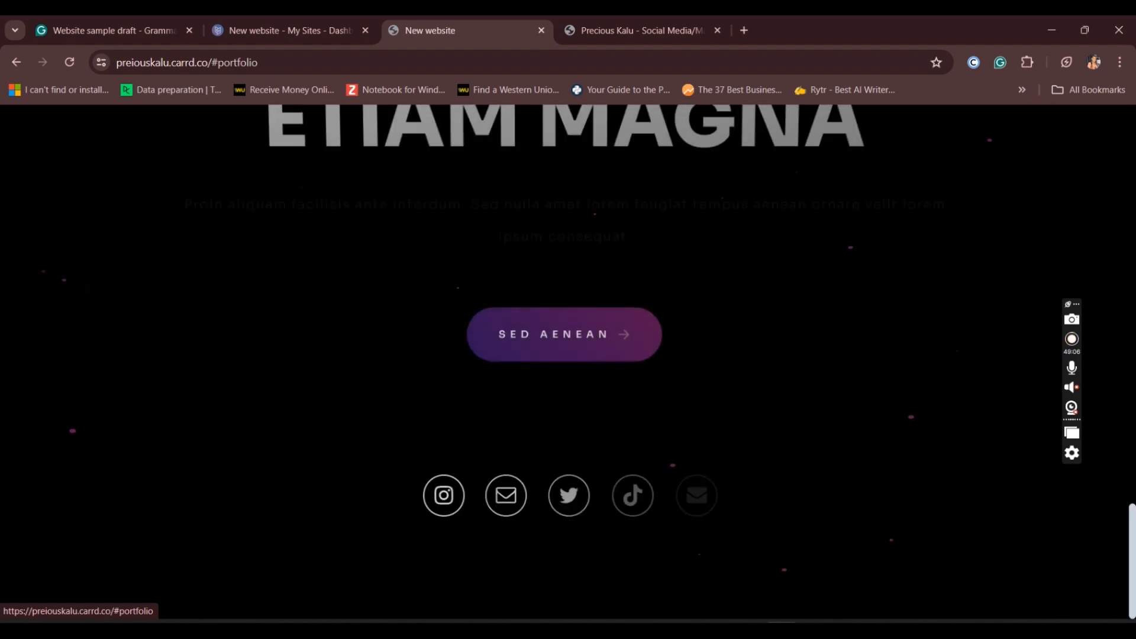
{"action": "scroll", "coordinate": [567, 224], "scroll_direction": "up", "scroll_amount": 15}
{"action": "scroll", "coordinate": [499, 422], "scroll_direction": "down", "scroll_amount": 10}
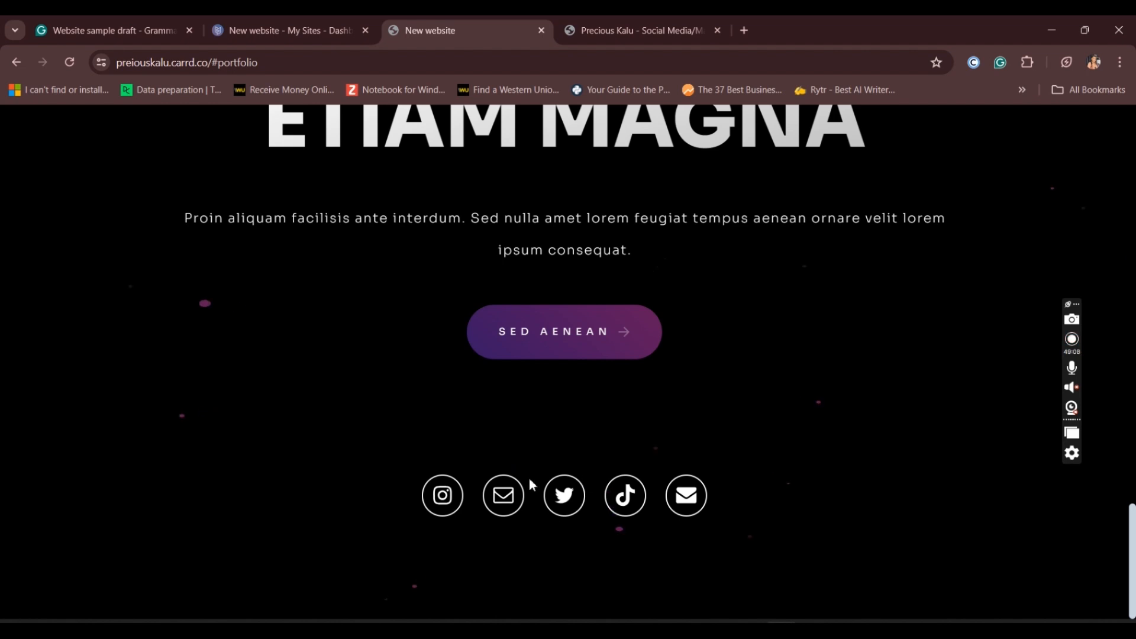
{"action": "scroll", "coordinate": [456, 408], "scroll_direction": "up", "scroll_amount": 10}
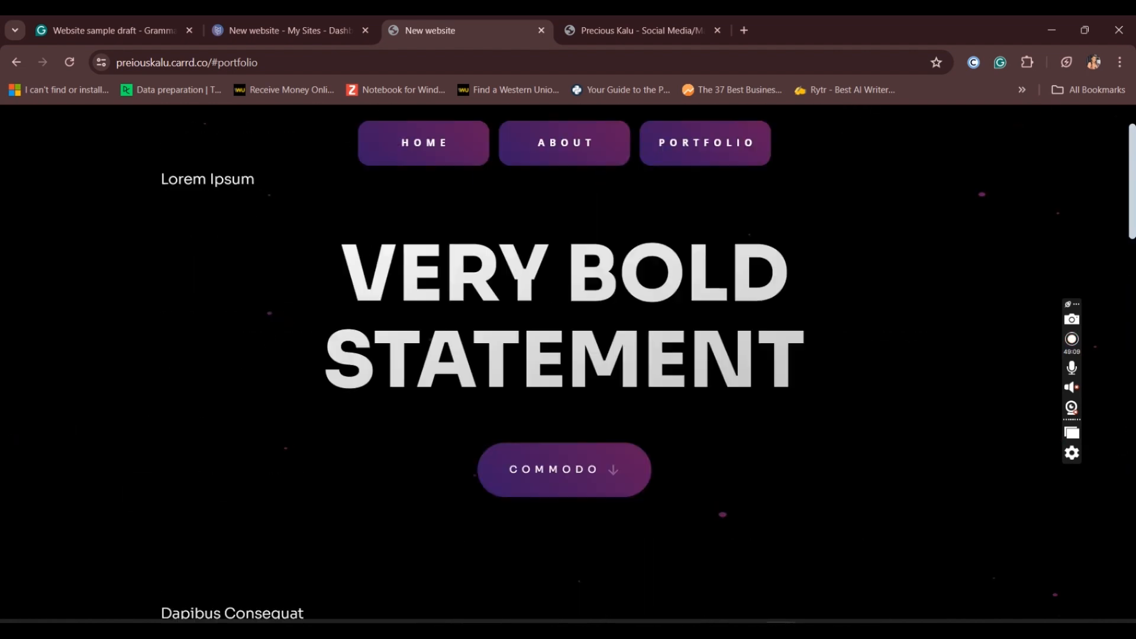
Back in the editor, insert a Divider element into the page
{"action": "left_click", "coordinate": [287, 15]}
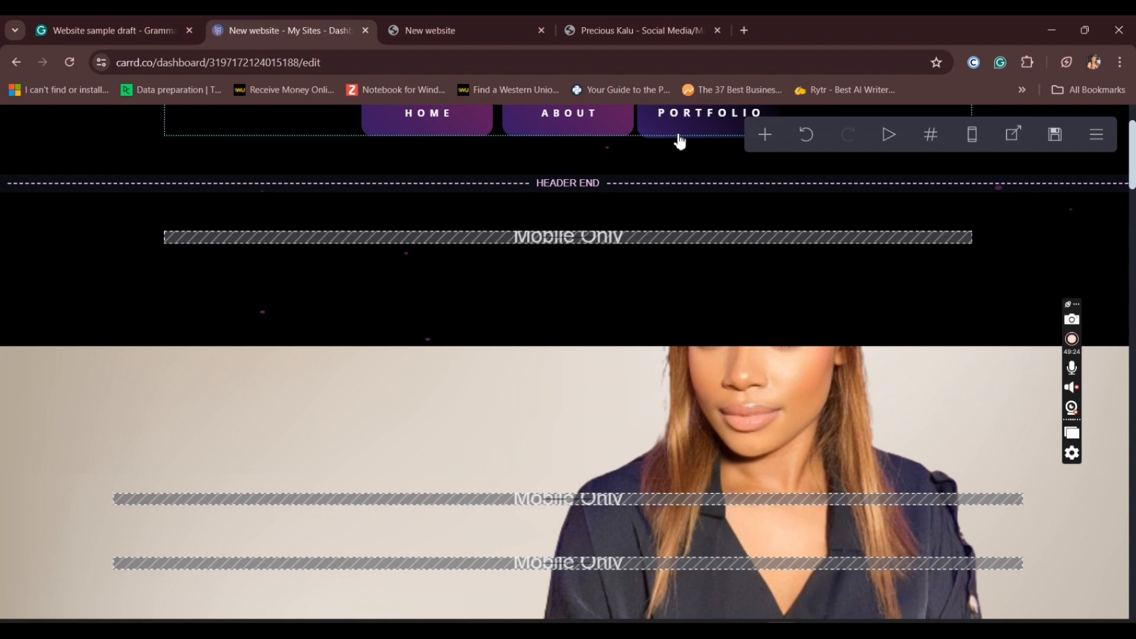
{"action": "left_click", "coordinate": [680, 136]}
{"action": "left_click", "coordinate": [773, 141]}
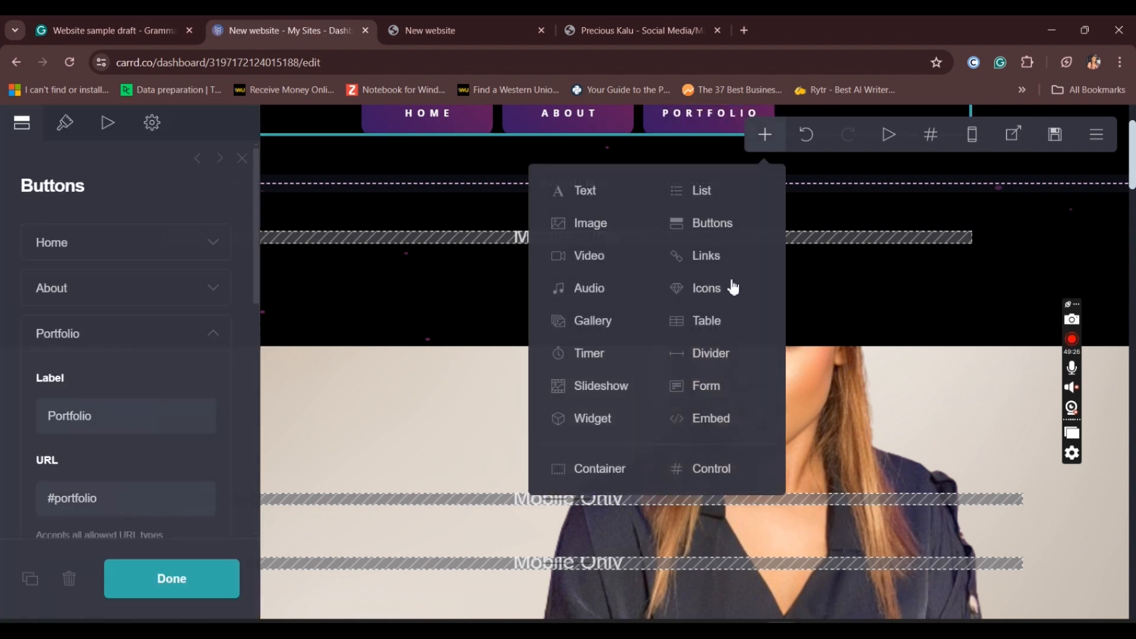
{"action": "left_click", "coordinate": [704, 364]}
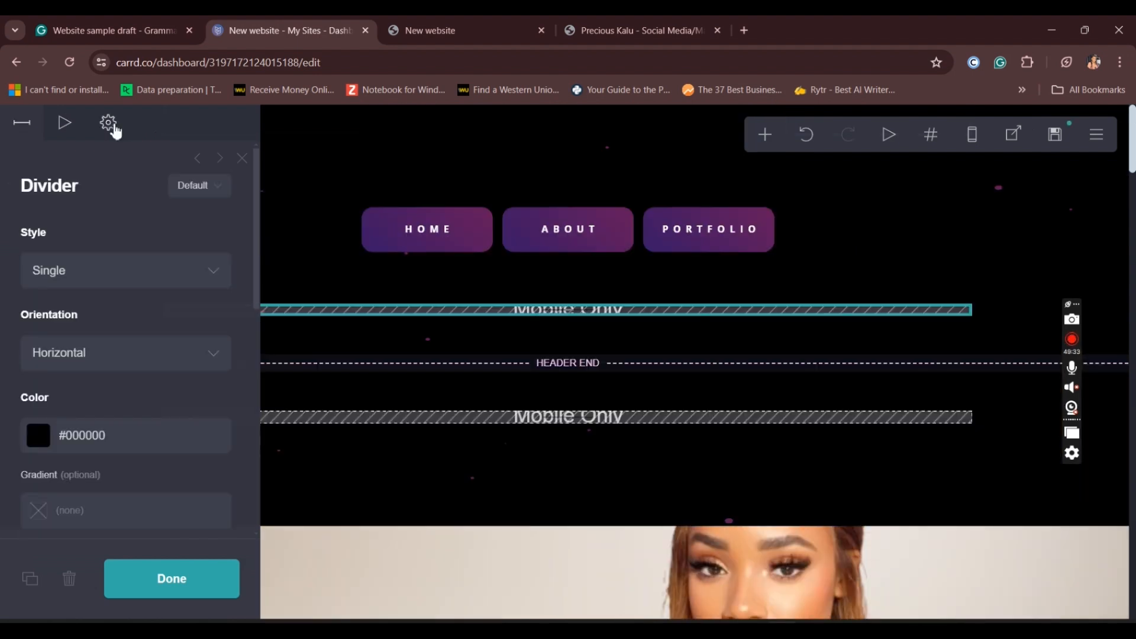
Set the divider's Visibility to Normal instead of mobile only, then select it above the social icons
{"action": "left_click", "coordinate": [114, 128]}
{"action": "scroll", "coordinate": [112, 349], "scroll_direction": "down", "scroll_amount": 5}
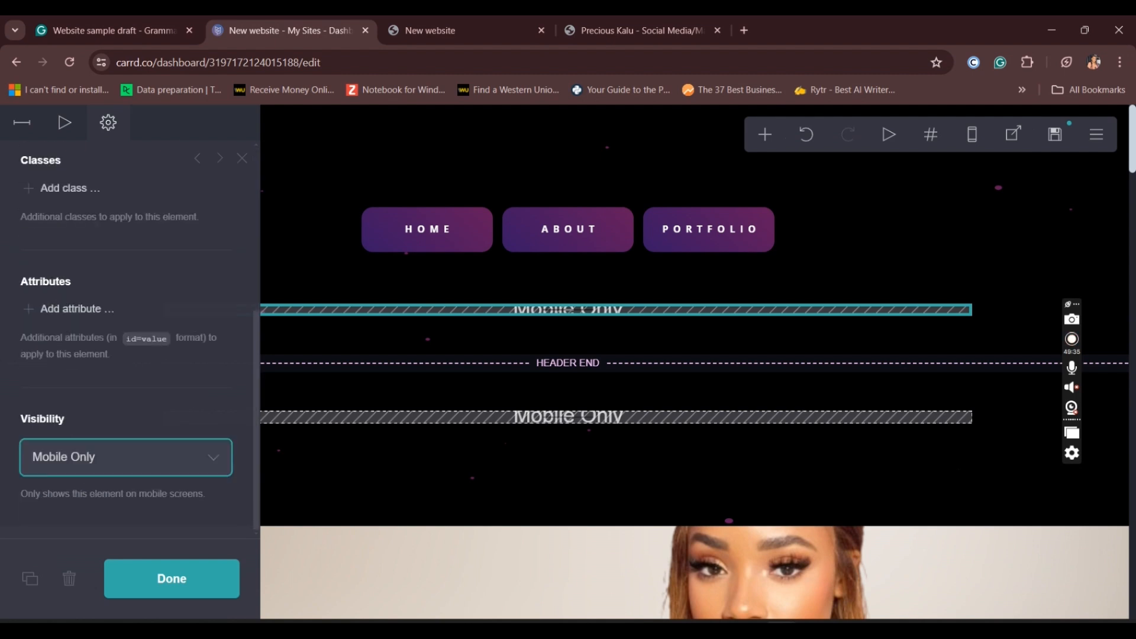
{"action": "left_click", "coordinate": [112, 319]}
{"action": "left_click", "coordinate": [37, 590]}
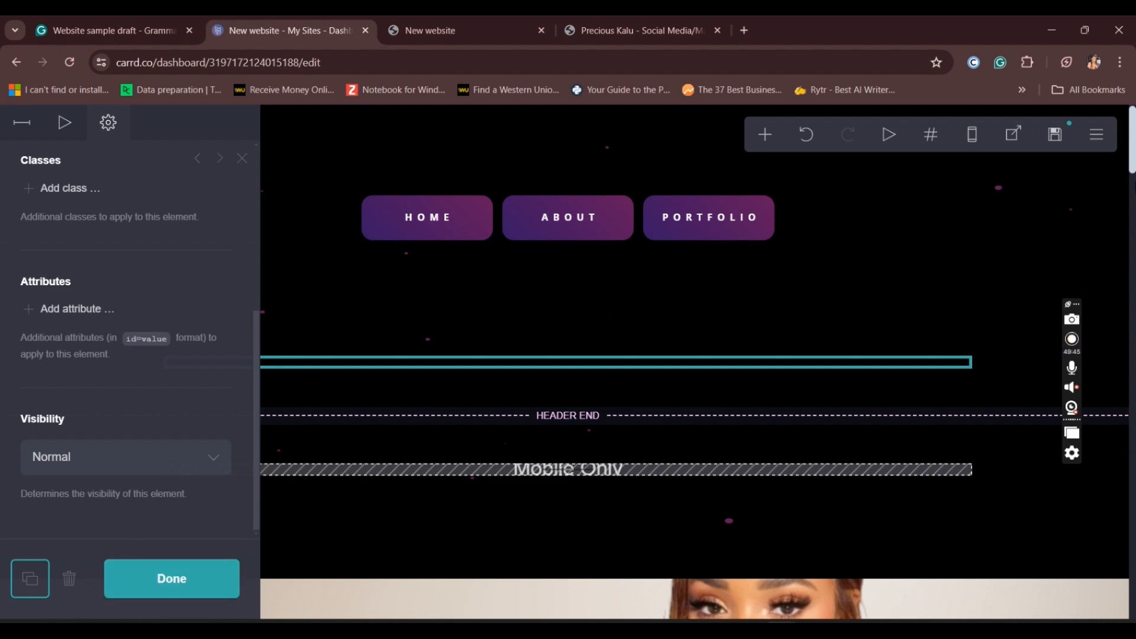
{"action": "scroll", "coordinate": [1131, 168], "scroll_direction": "down", "scroll_amount": 1}
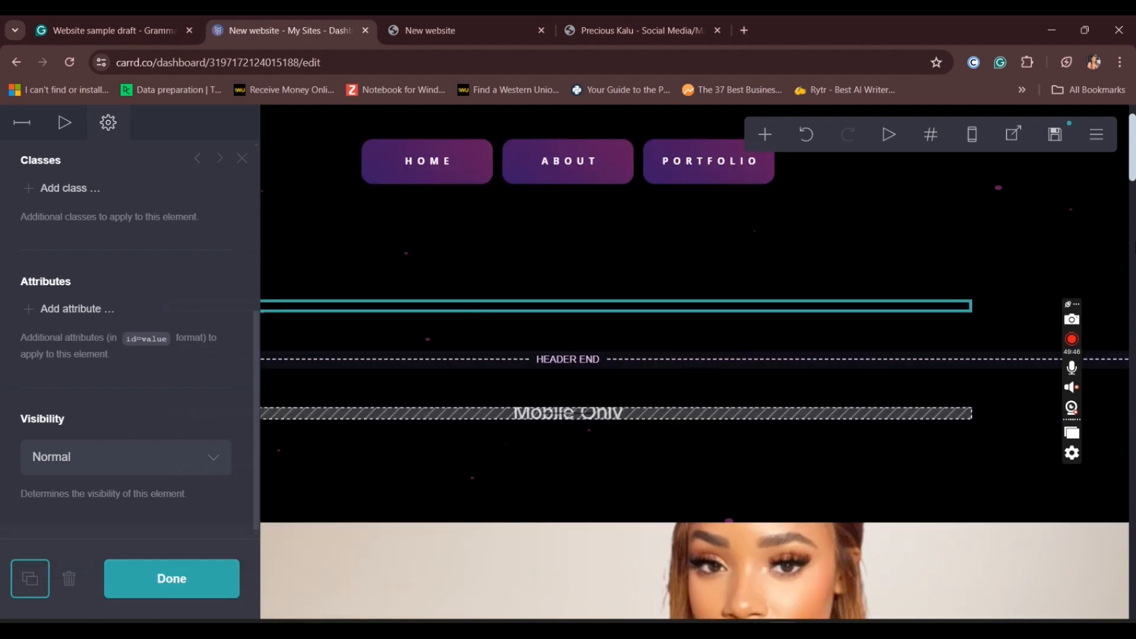
{"action": "left_click_drag", "start_coordinate": [1132, 162], "coordinate": [1133, 599]}
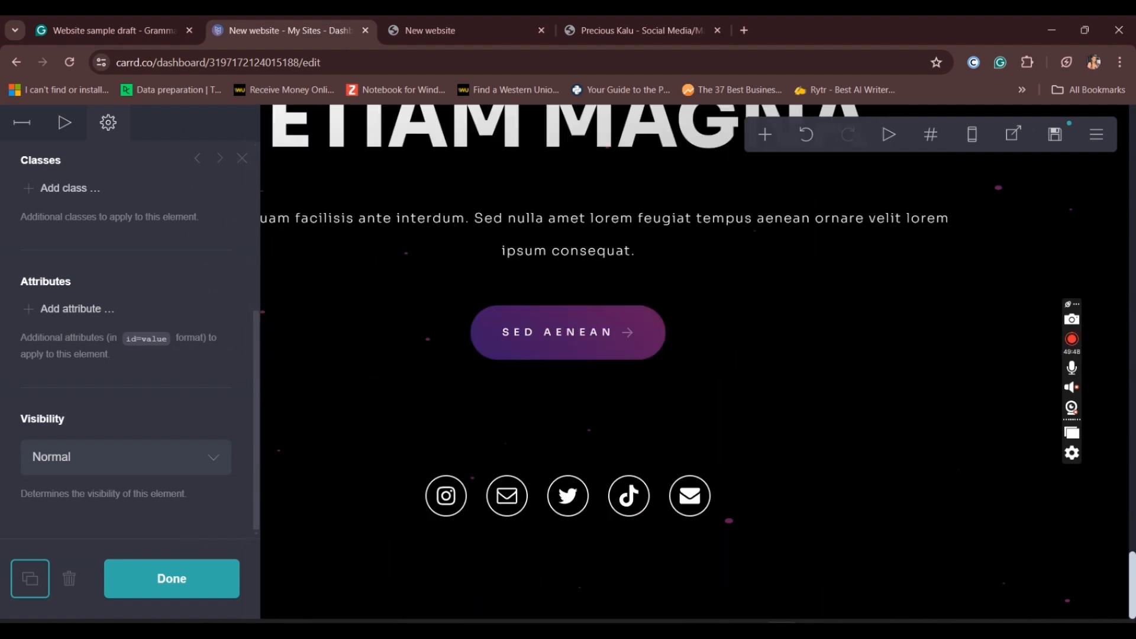
{"action": "left_click", "coordinate": [602, 421]}
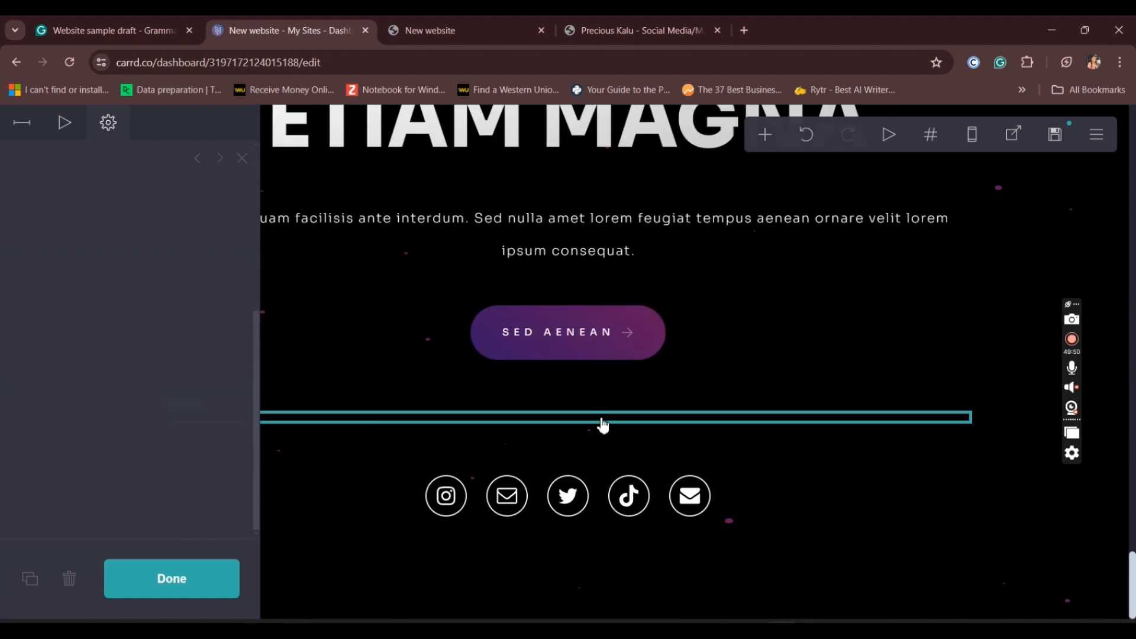
Add a Section Break control and drag the social icons row upward
{"action": "left_click", "coordinate": [766, 136]}
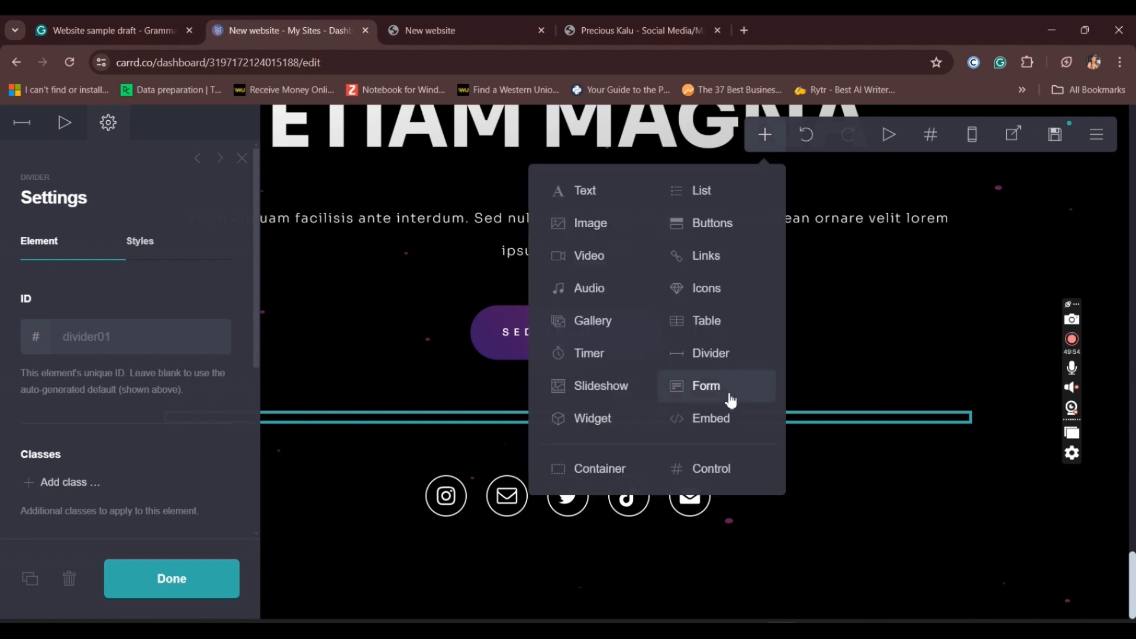
{"action": "left_click", "coordinate": [712, 469]}
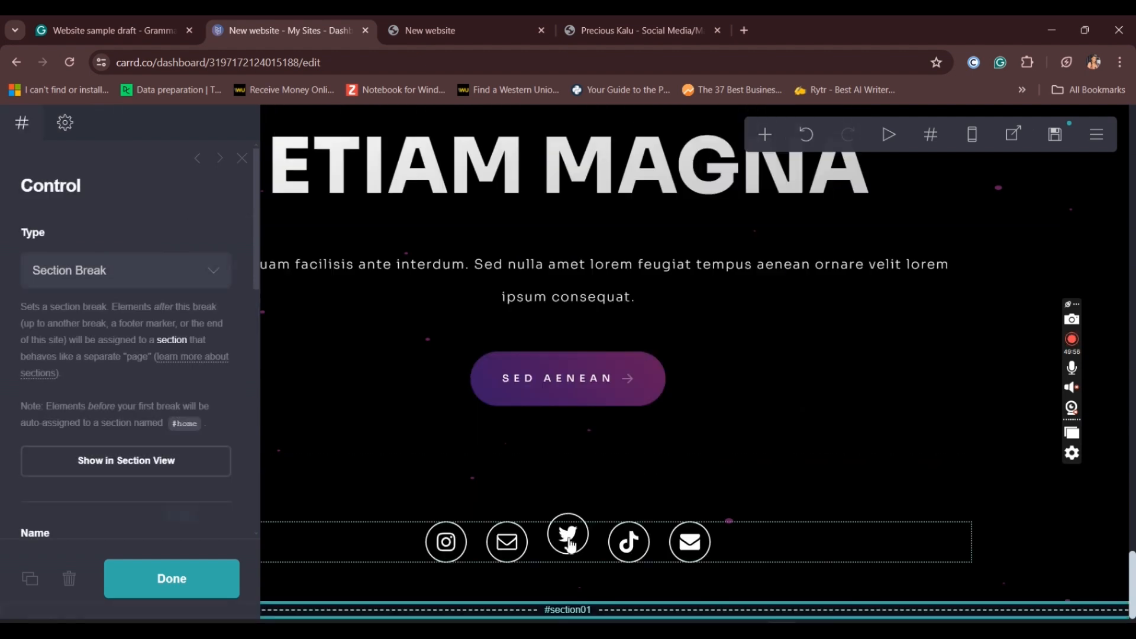
{"action": "left_click_drag", "start_coordinate": [570, 545], "coordinate": [576, 502]}
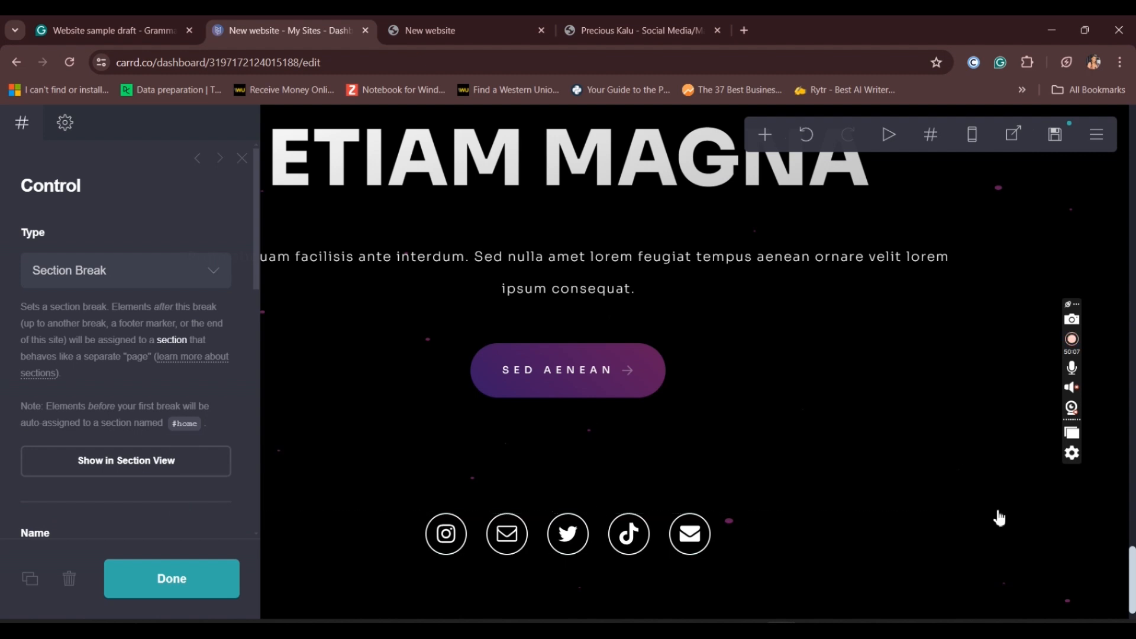
Drag the #section01 break down to sit below the ETIAM MAGNA block
{"action": "scroll", "coordinate": [999, 518], "scroll_direction": "down", "scroll_amount": 1}
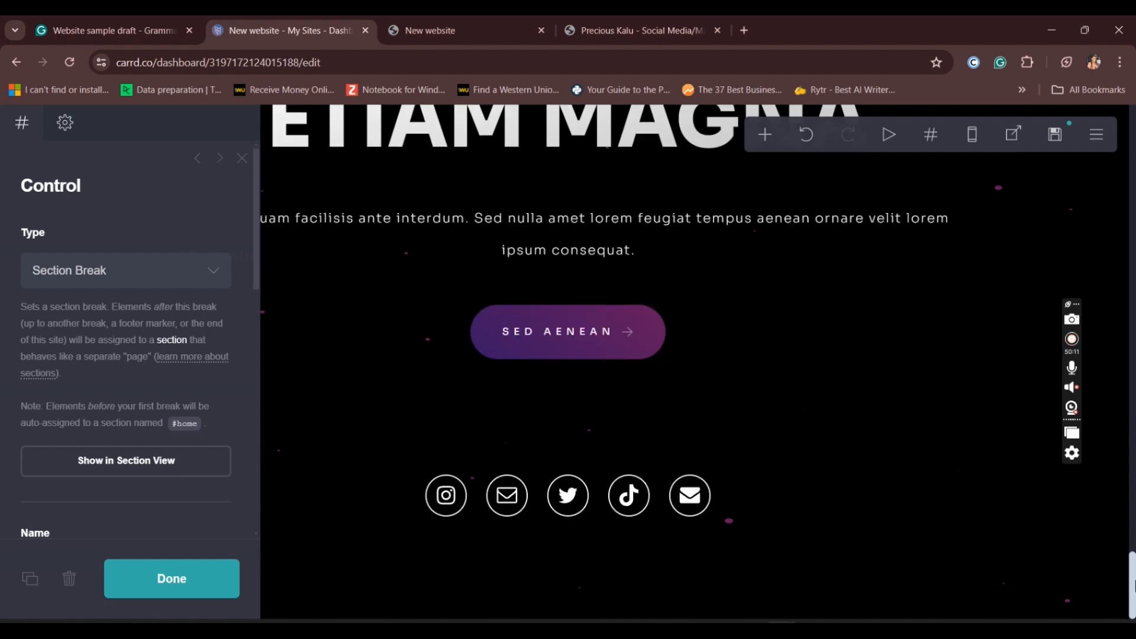
{"action": "scroll", "coordinate": [865, 459], "scroll_direction": "up", "scroll_amount": 7}
{"action": "scroll", "coordinate": [865, 459], "scroll_direction": "down", "scroll_amount": 3}
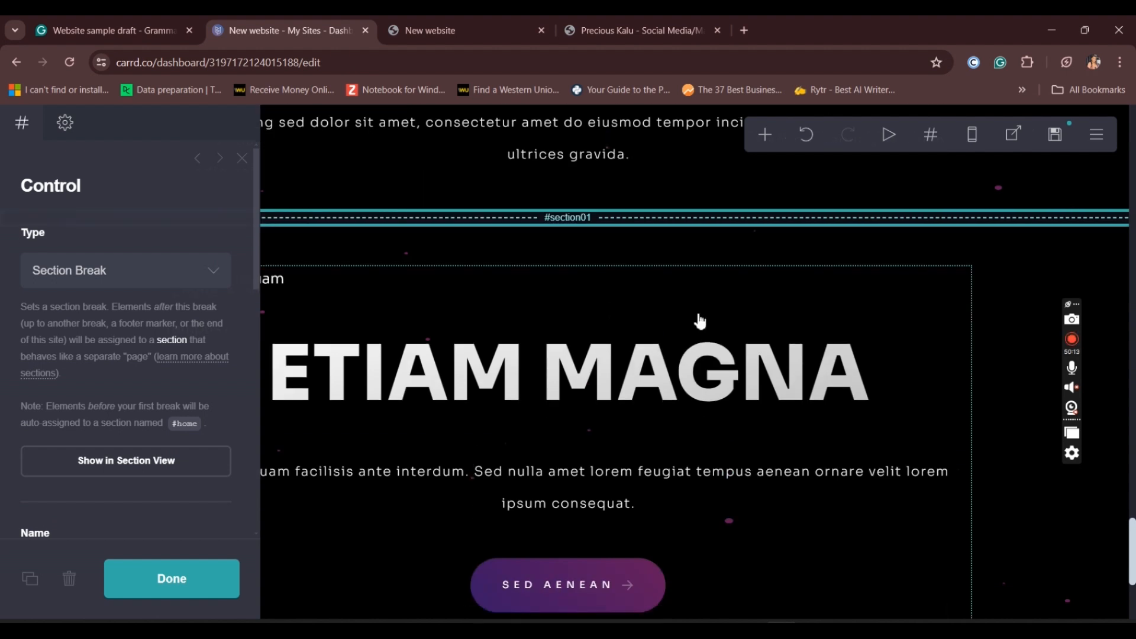
{"action": "left_click_drag", "start_coordinate": [610, 219], "coordinate": [592, 522]}
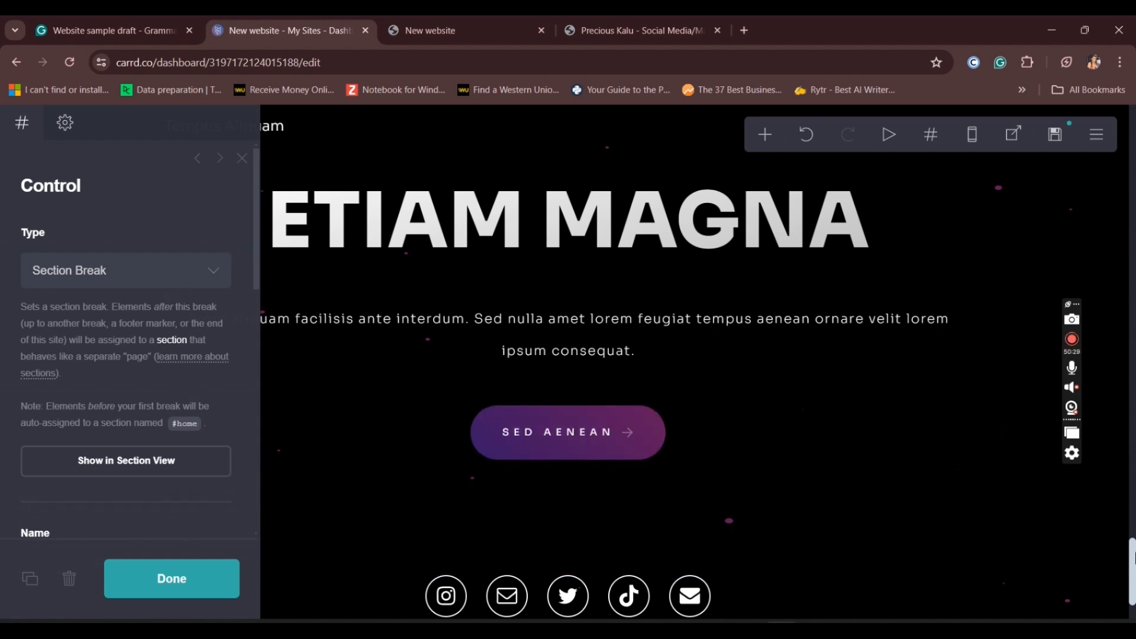
{"action": "scroll", "coordinate": [829, 381], "scroll_direction": "up", "scroll_amount": 4}
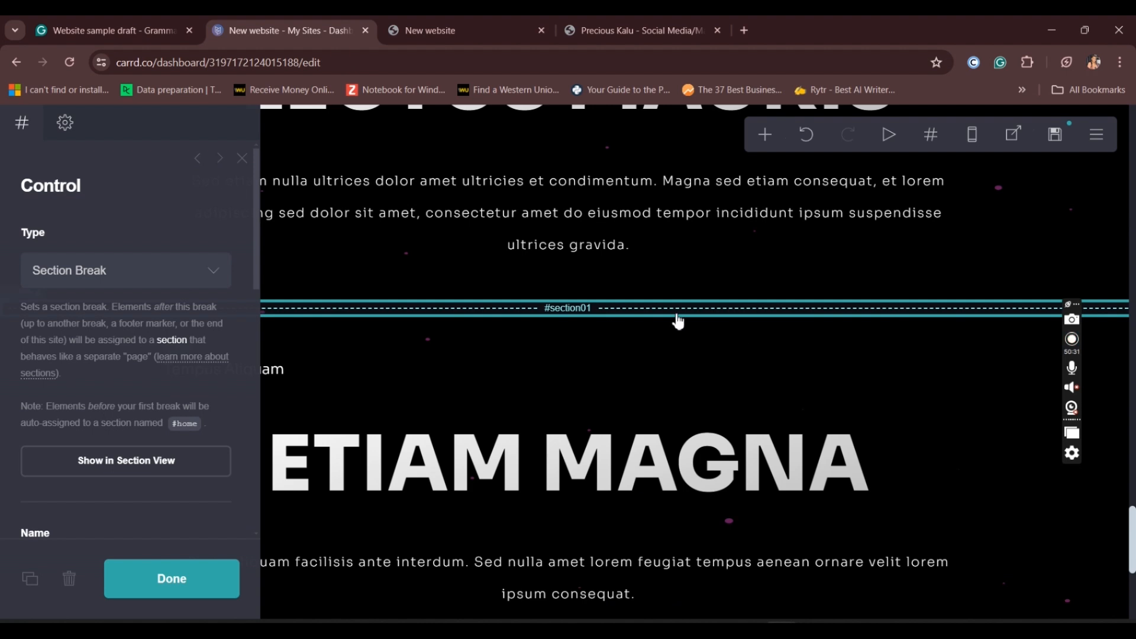
{"action": "left_click_drag", "start_coordinate": [672, 312], "coordinate": [613, 456]}
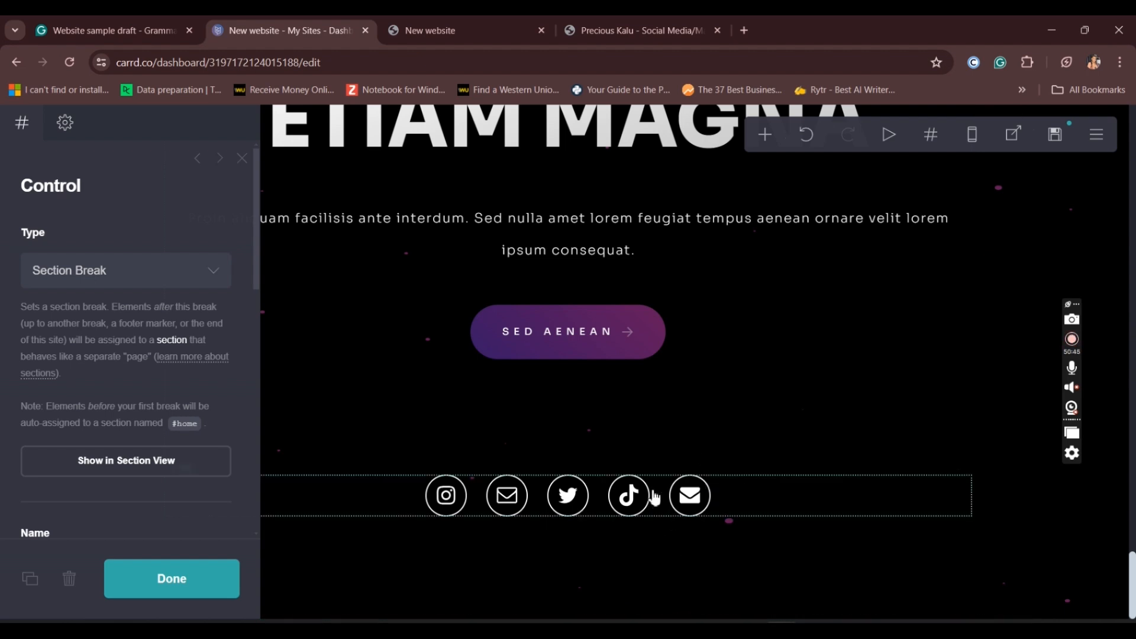
Try dragging the social icons row out of the content container, then deselect it
{"action": "left_click", "coordinate": [637, 450]}
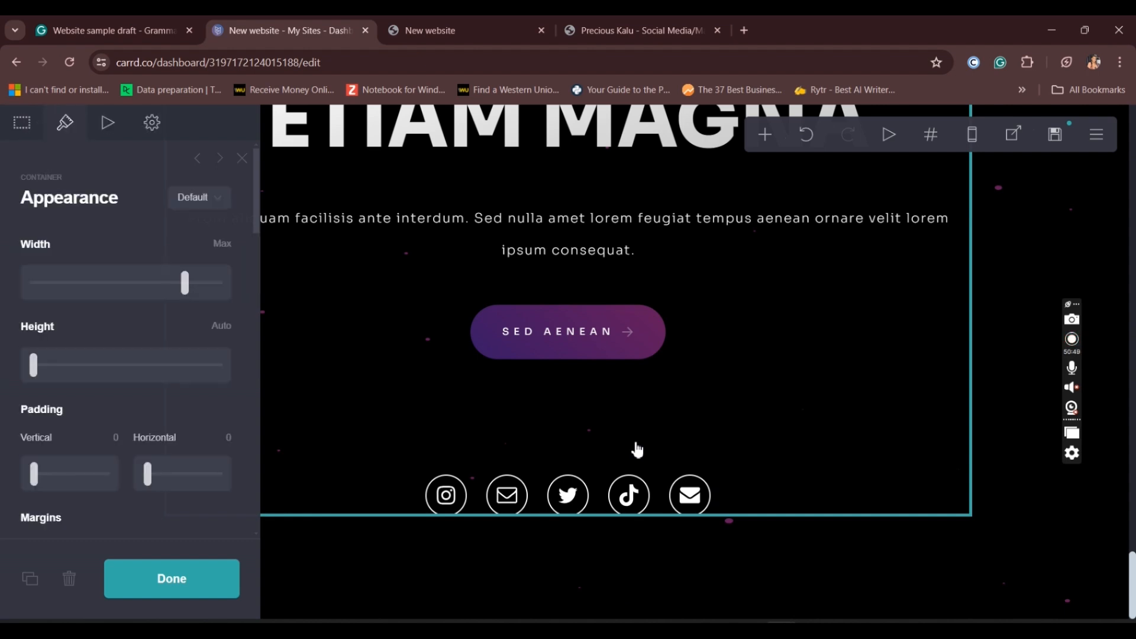
{"action": "left_click_drag", "start_coordinate": [730, 490], "coordinate": [723, 559]}
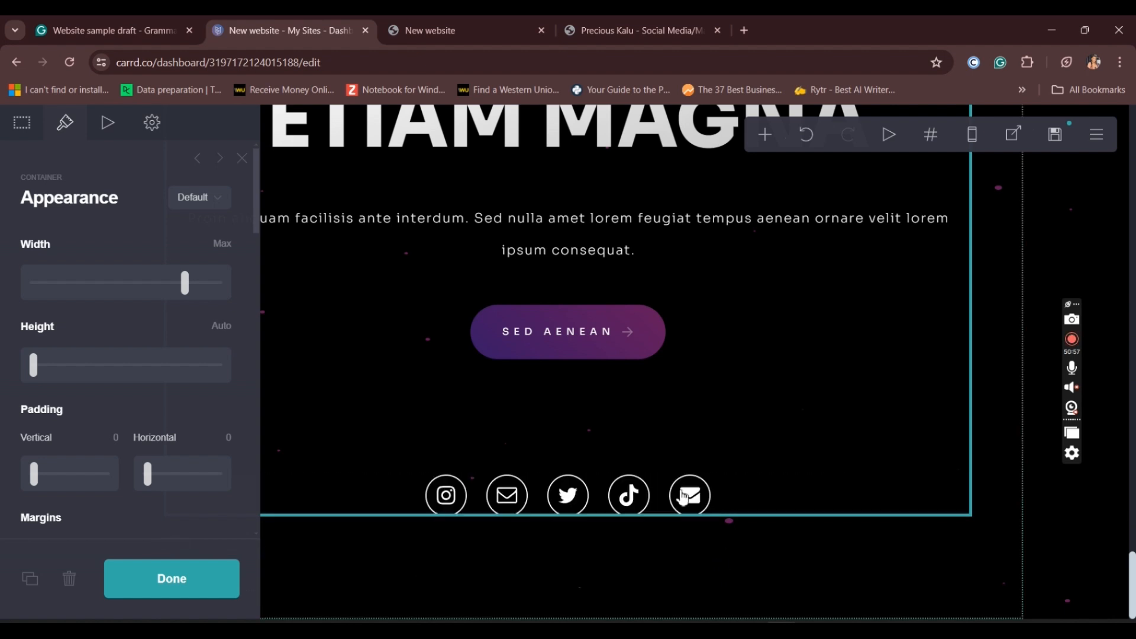
{"action": "mouse_move", "coordinate": [669, 495]}
{"action": "left_mouse_down"}
{"action": "mouse_move", "coordinate": [654, 621]}
{"action": "mouse_move", "coordinate": [659, 459]}
{"action": "mouse_move", "coordinate": [636, 608]}
{"action": "mouse_move", "coordinate": [653, 493]}
{"action": "left_mouse_up"}
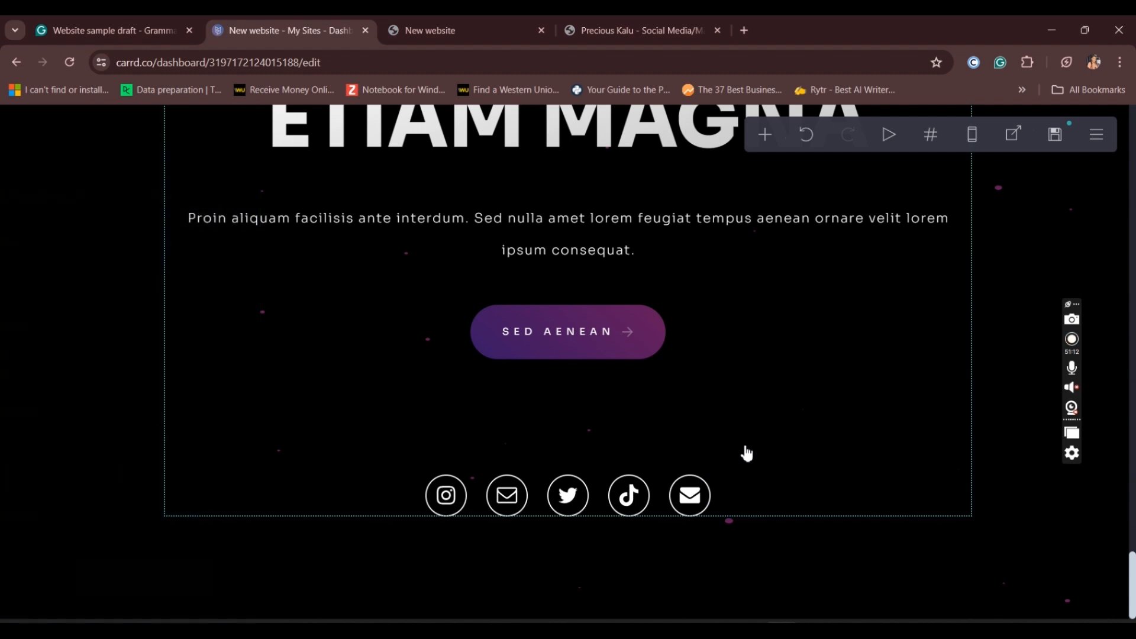
{"action": "left_click", "coordinate": [559, 450]}
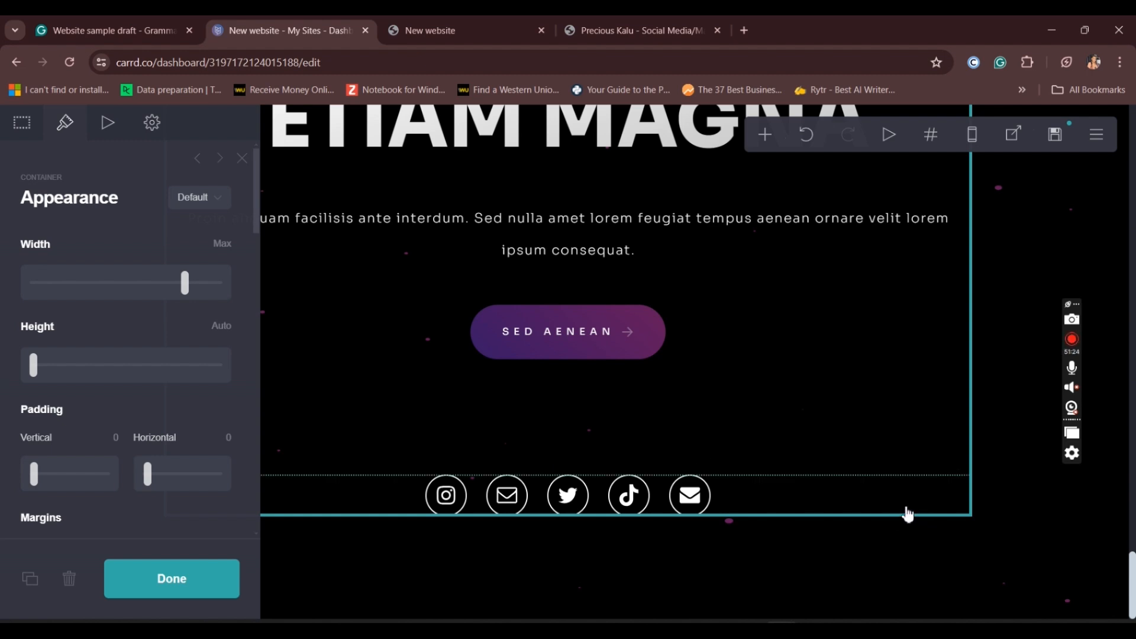
{"action": "key", "text": "Escape"}
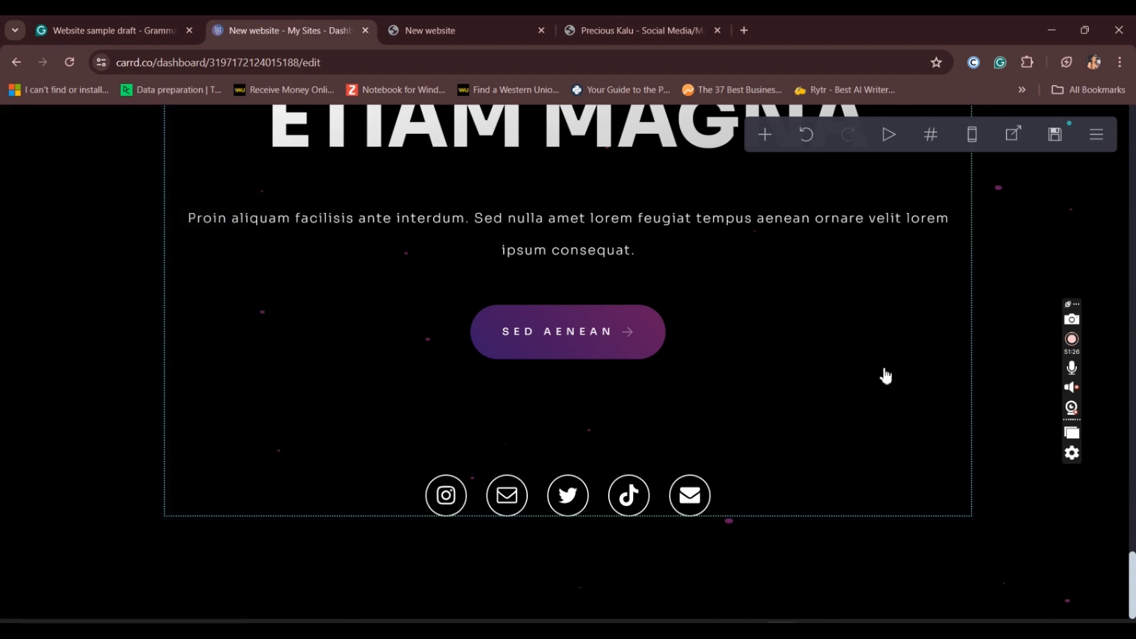
Select the nav buttons, divider and content container in turn, then open the Add menu
{"action": "left_click", "coordinate": [864, 343]}
{"action": "left_click", "coordinate": [867, 418]}
{"action": "left_click", "coordinate": [864, 458]}
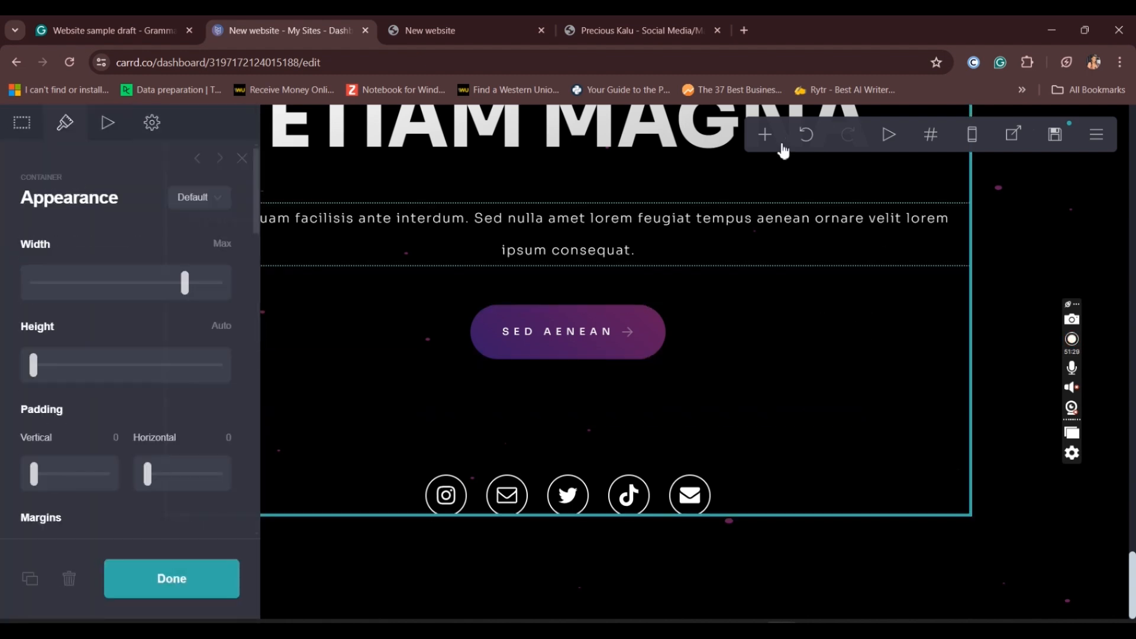
{"action": "left_click", "coordinate": [765, 138]}
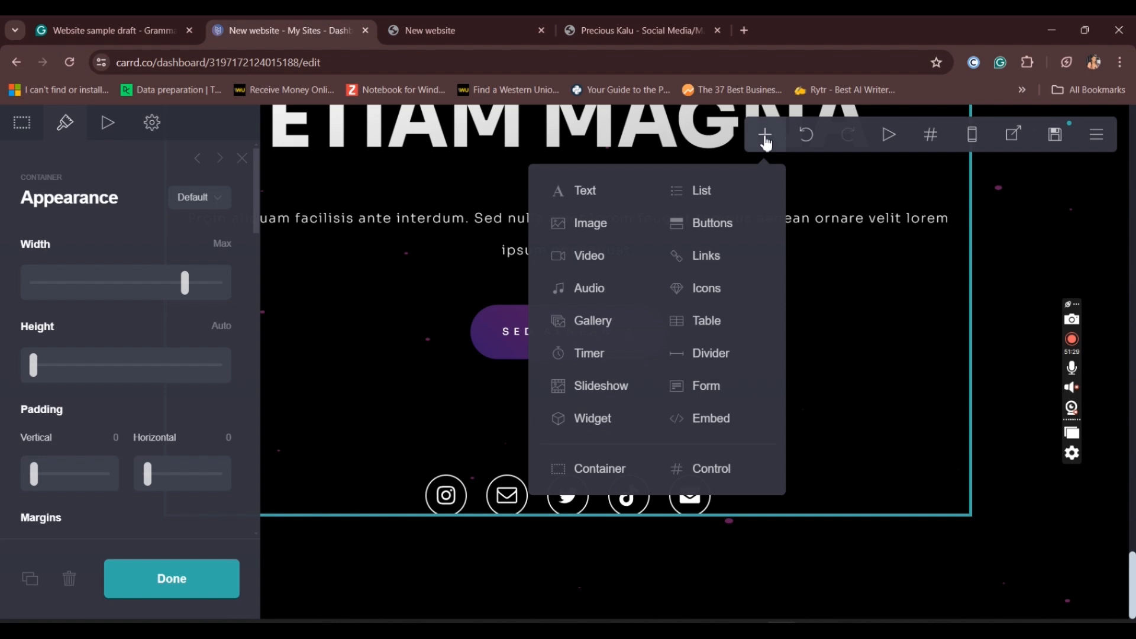
Add an empty Container at the page bottom, move the social icons into it, and select the divider
{"action": "left_click", "coordinate": [595, 474]}
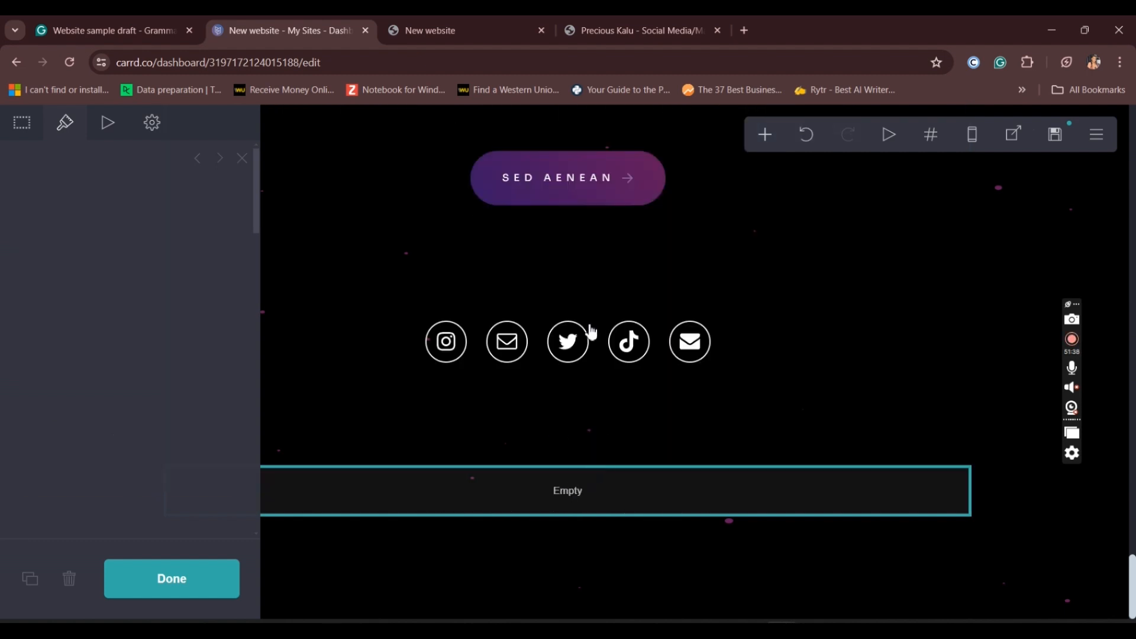
{"action": "left_click_drag", "start_coordinate": [591, 343], "coordinate": [587, 485]}
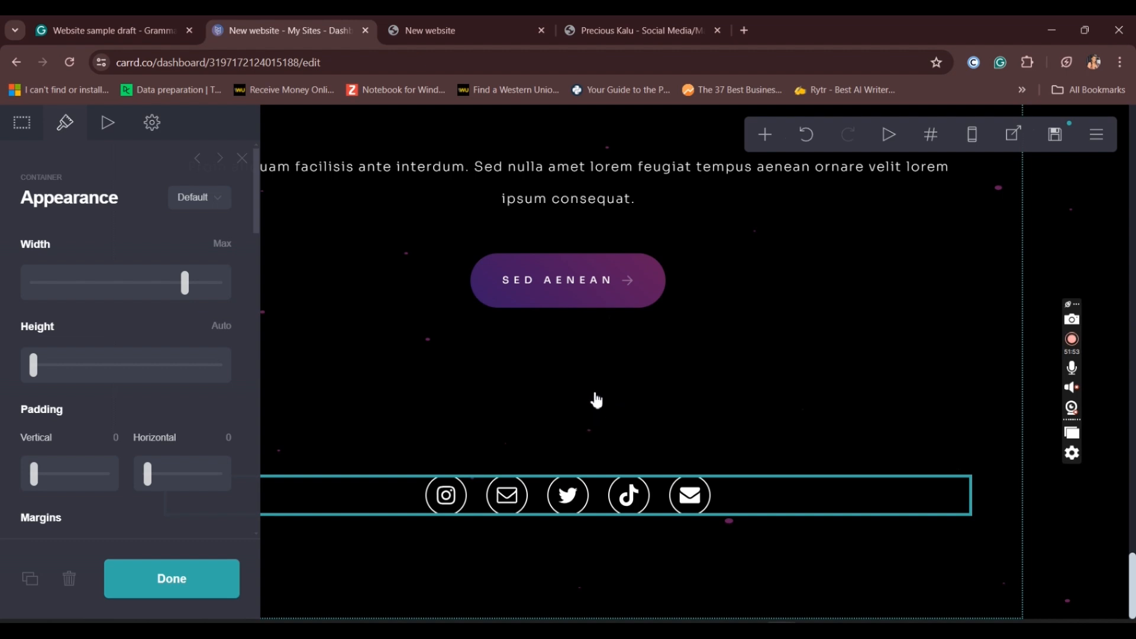
{"action": "left_click", "coordinate": [590, 369]}
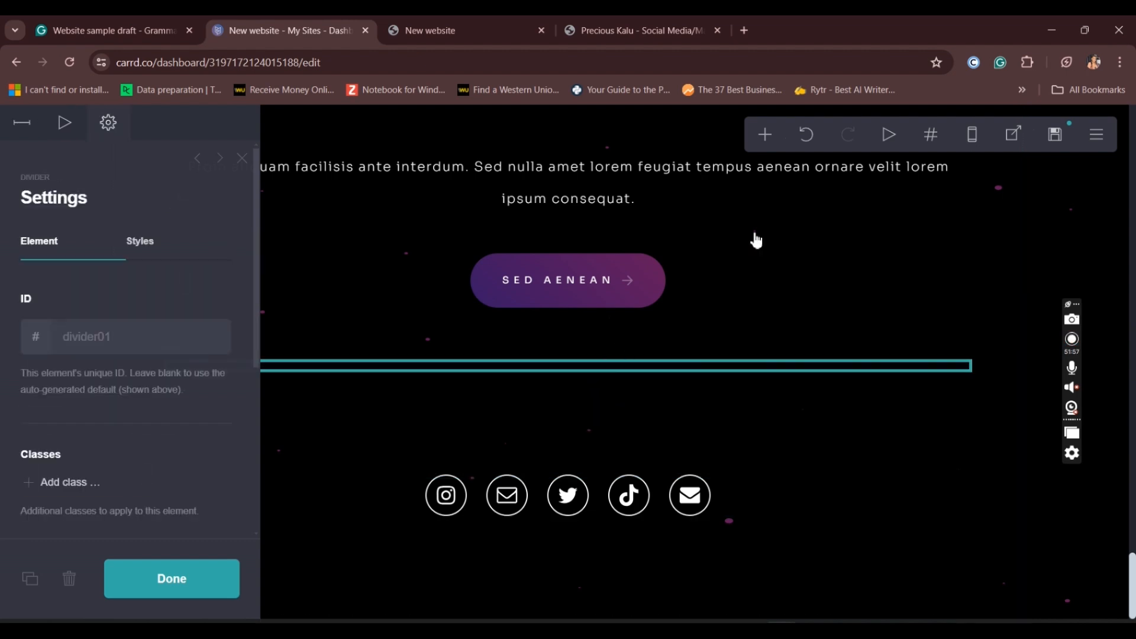
{"action": "left_click", "coordinate": [765, 135]}
{"action": "scroll", "coordinate": [1132, 533], "scroll_direction": "up", "scroll_amount": 6}
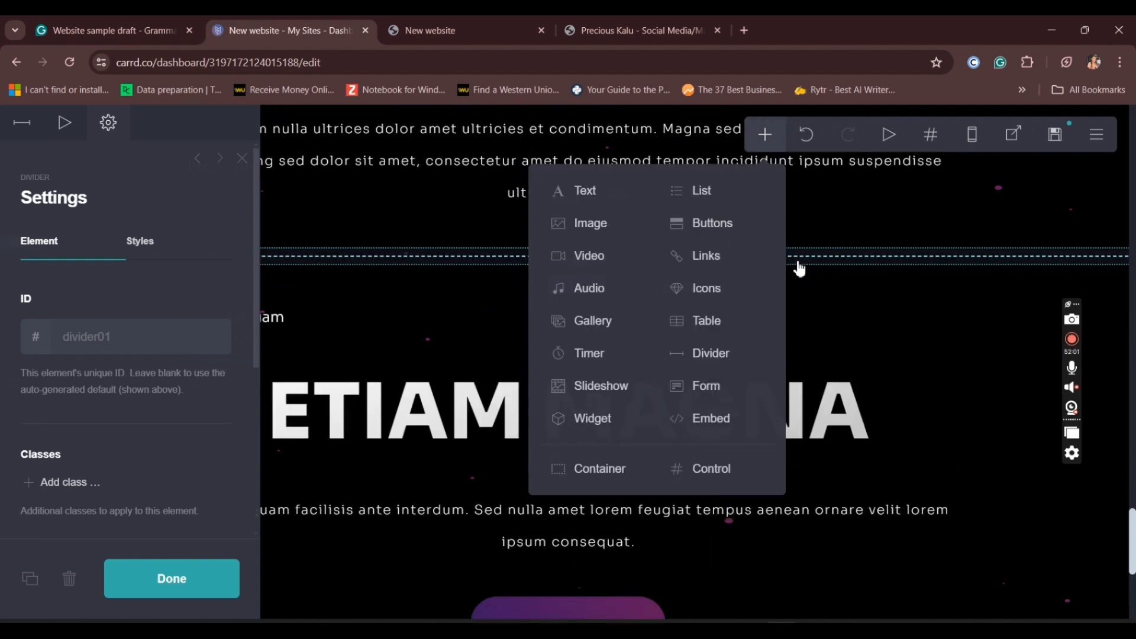
Move the #section01 break above the social icons and change its Control Type to Footer Marker
{"action": "left_click", "coordinate": [799, 268]}
{"action": "left_click_drag", "start_coordinate": [650, 266], "coordinate": [685, 614]}
{"action": "mouse_move", "coordinate": [671, 523]}
{"action": "left_mouse_down"}
{"action": "mouse_move", "coordinate": [664, 500]}
{"action": "mouse_move", "coordinate": [664, 522]}
{"action": "left_mouse_up"}
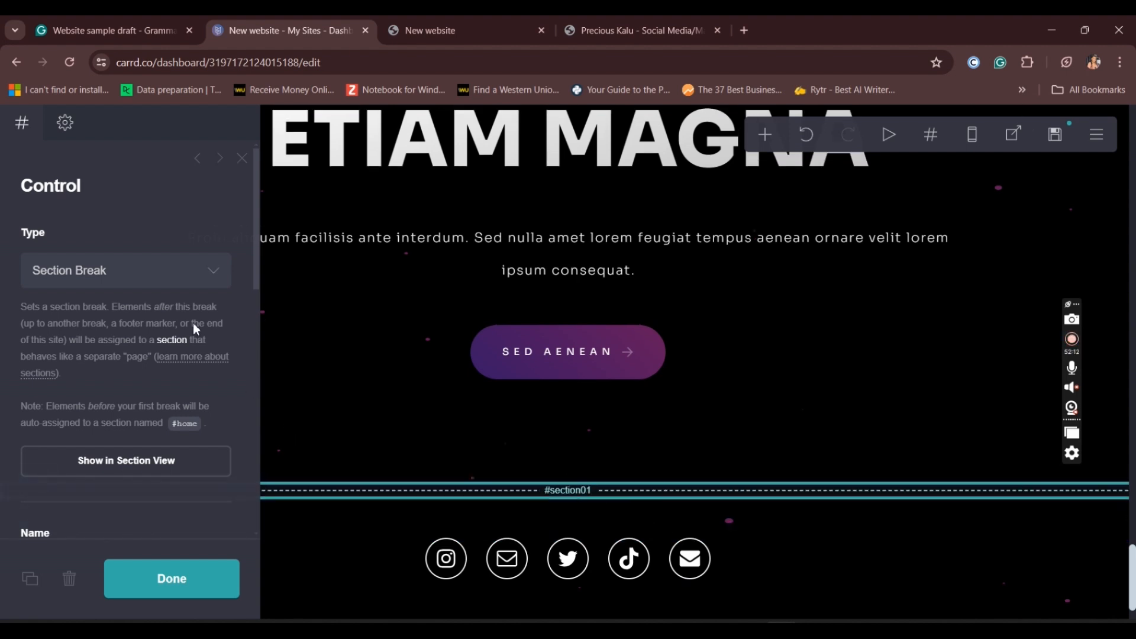
{"action": "left_click", "coordinate": [164, 283]}
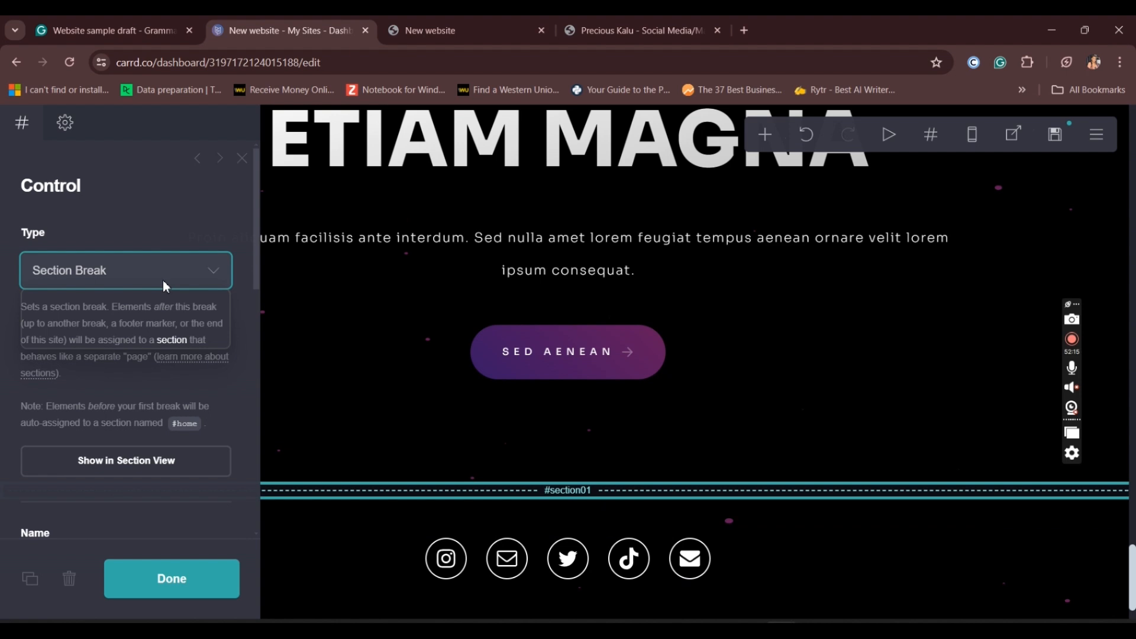
{"action": "left_click", "coordinate": [108, 327]}
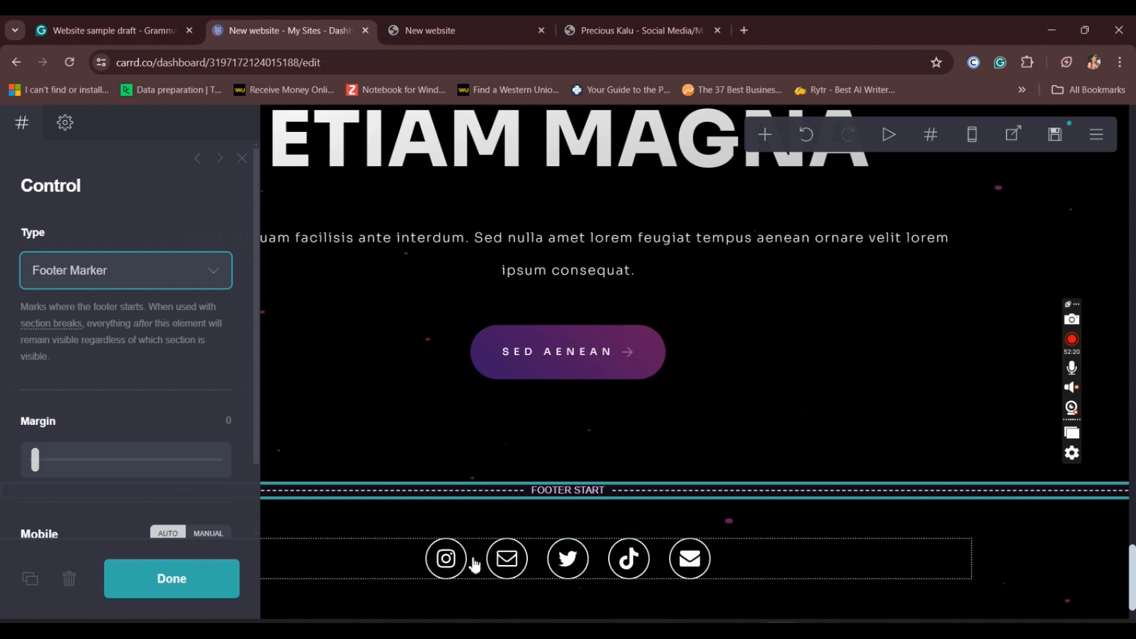
{"action": "left_click_drag", "start_coordinate": [253, 412], "coordinate": [259, 478]}
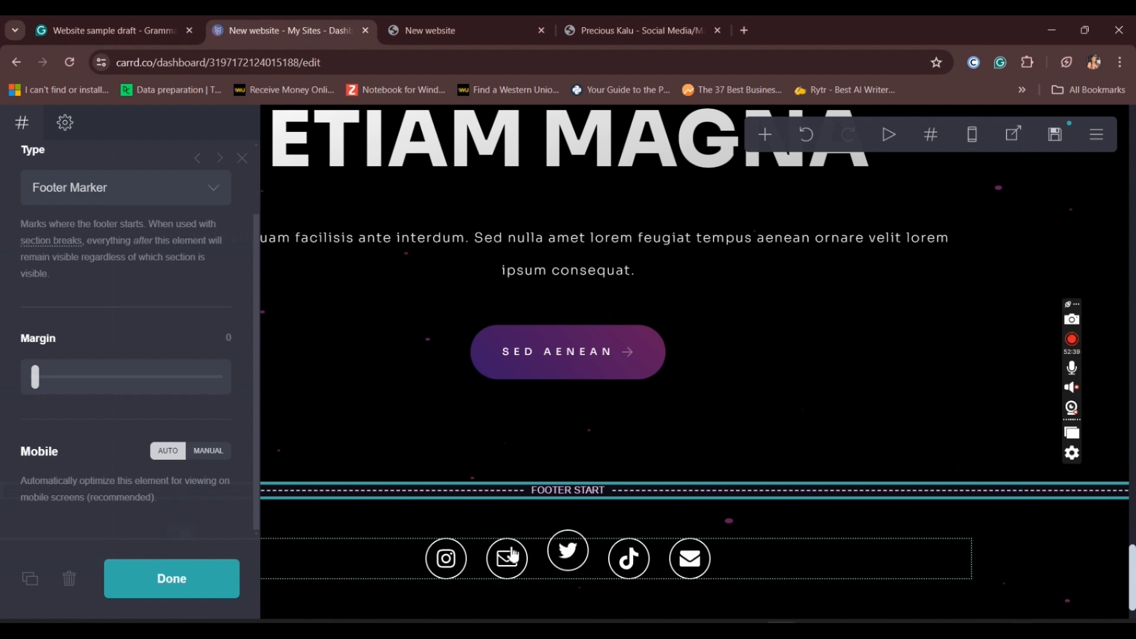
Publish the changes, reload the live site in the New website tab, and dismiss the battery alert
{"action": "left_click", "coordinate": [164, 588]}
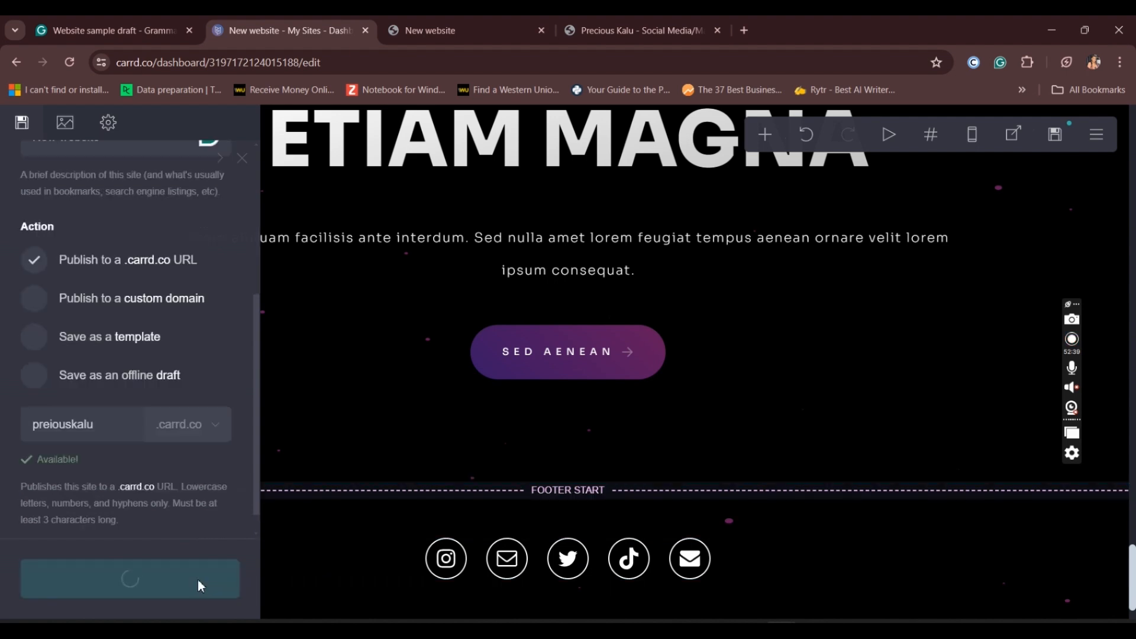
{"action": "left_click", "coordinate": [198, 580]}
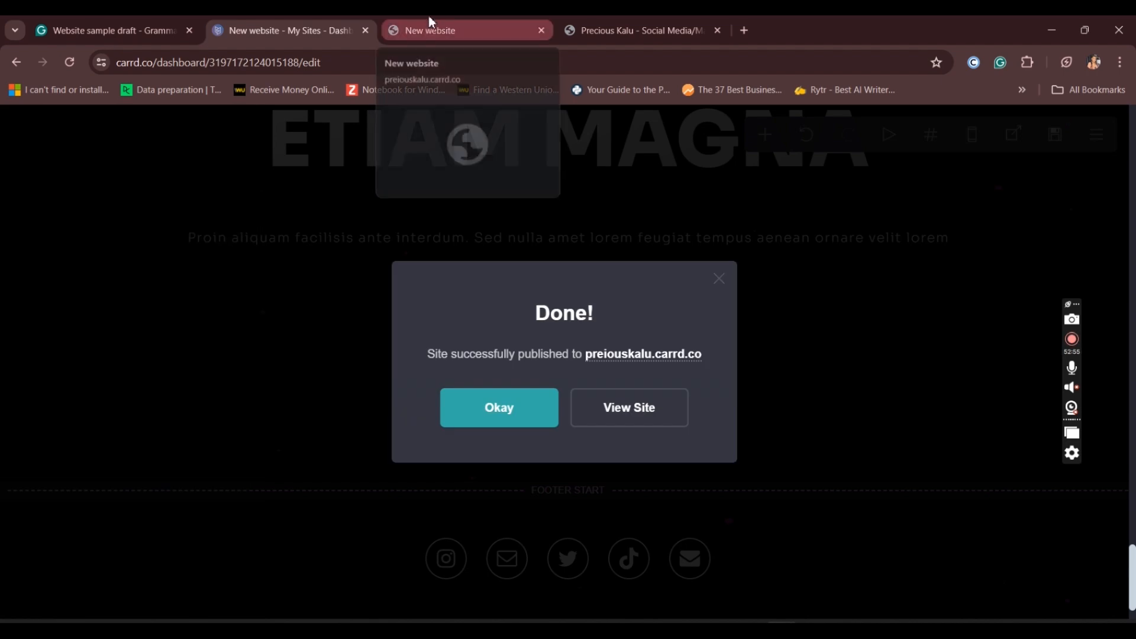
{"action": "left_click", "coordinate": [424, 37]}
{"action": "left_click", "coordinate": [426, 62]}
{"action": "key", "text": "Return"}
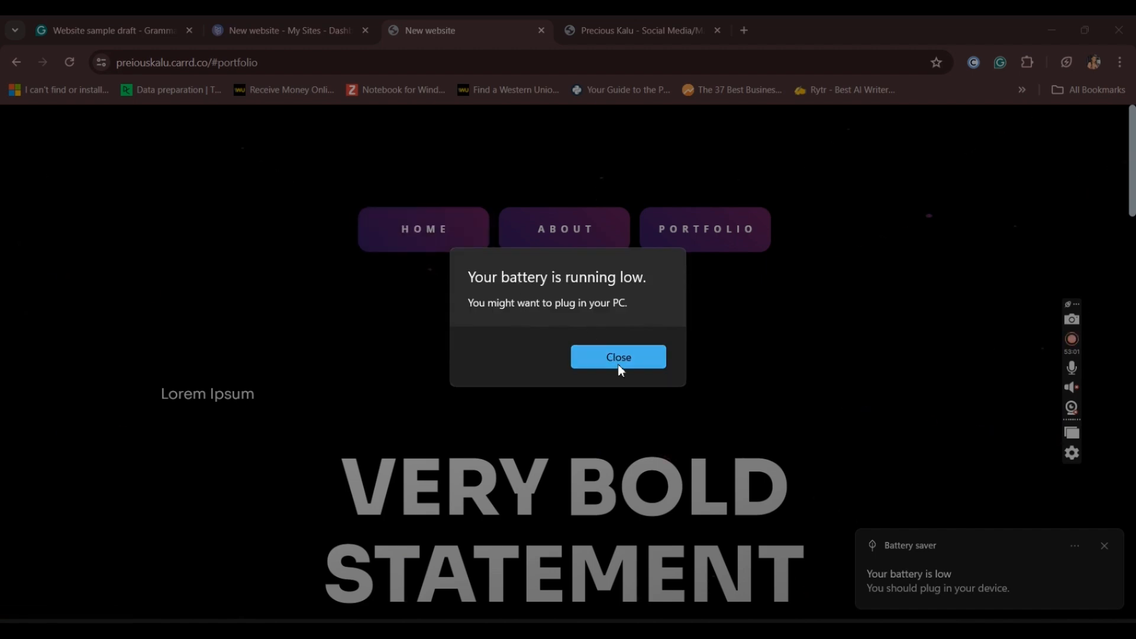
{"action": "left_click", "coordinate": [617, 358]}
Review the live site from the home section down to the footer social icons, then go back to the editor
{"action": "left_click", "coordinate": [426, 246]}
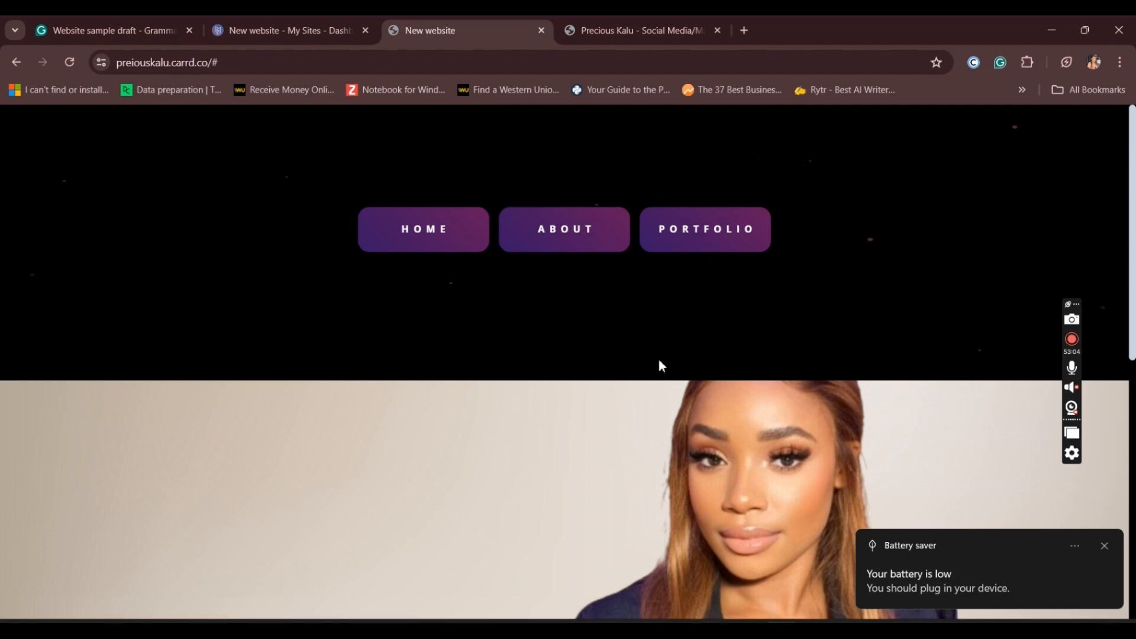
{"action": "left_click_drag", "start_coordinate": [1133, 238], "coordinate": [1132, 330]}
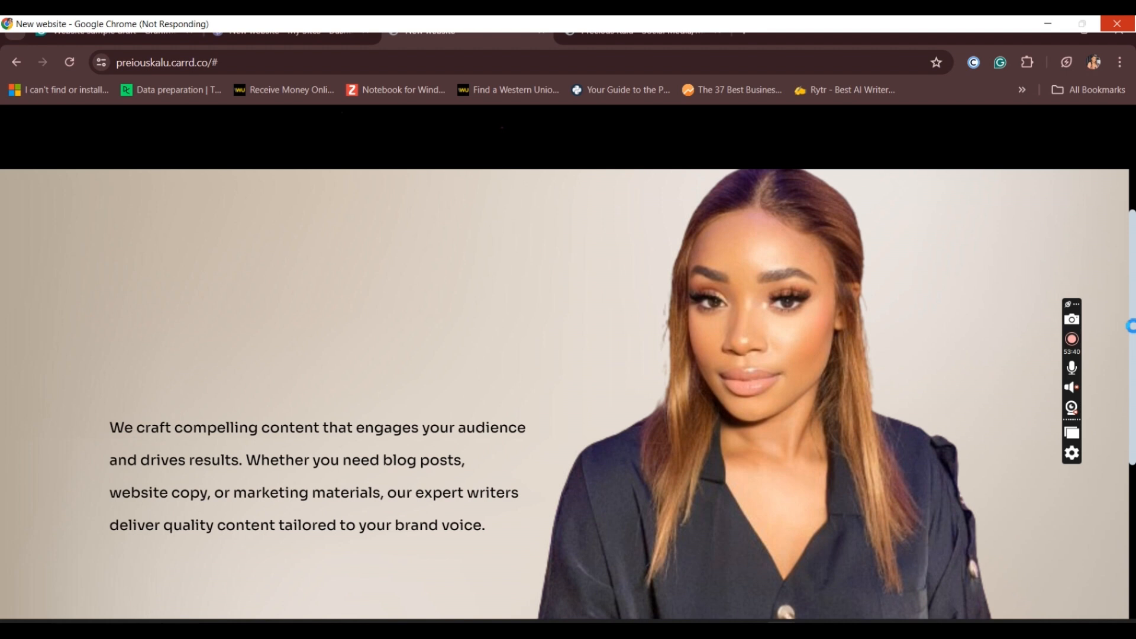
{"action": "left_click_drag", "start_coordinate": [1133, 326], "coordinate": [1135, 262]}
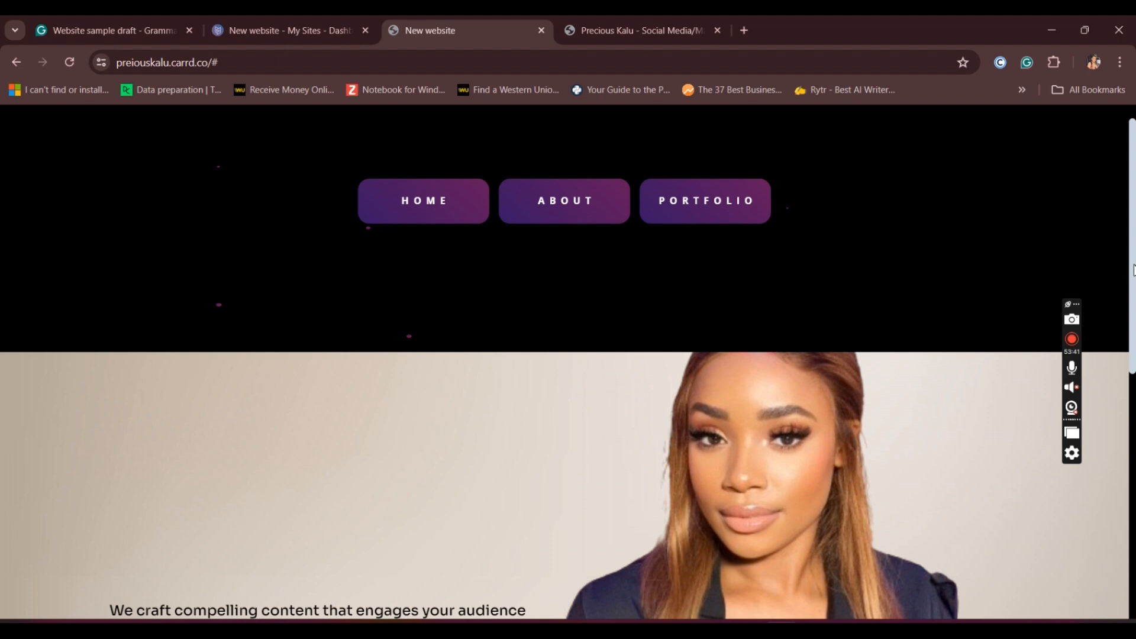
{"action": "left_click_drag", "start_coordinate": [1133, 269], "coordinate": [1134, 556]}
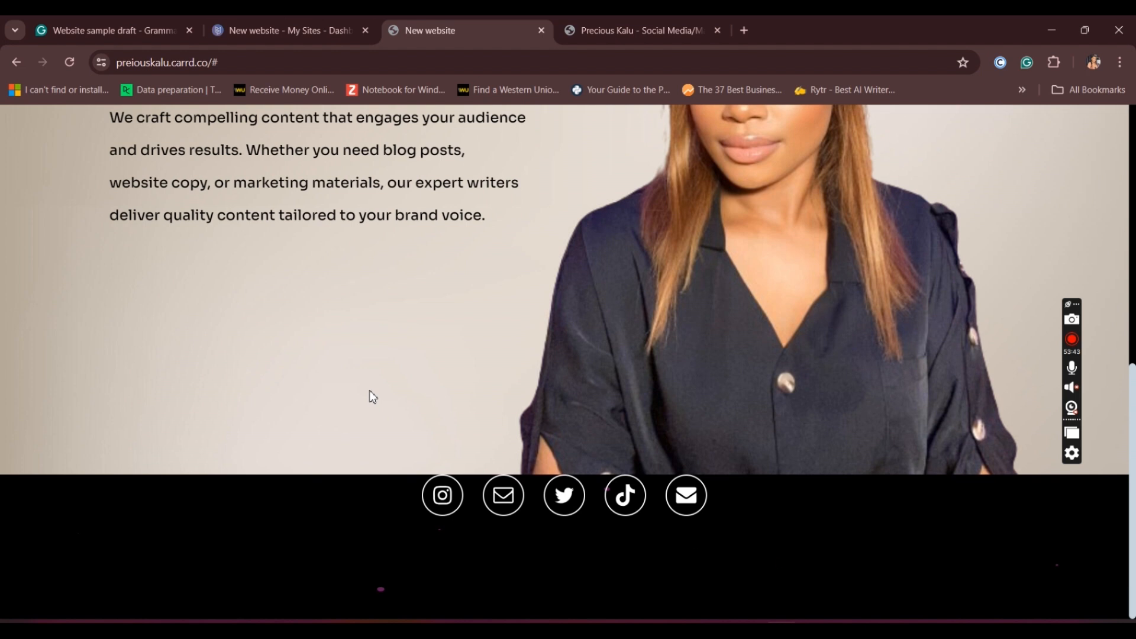
{"action": "left_click", "coordinate": [279, 20]}
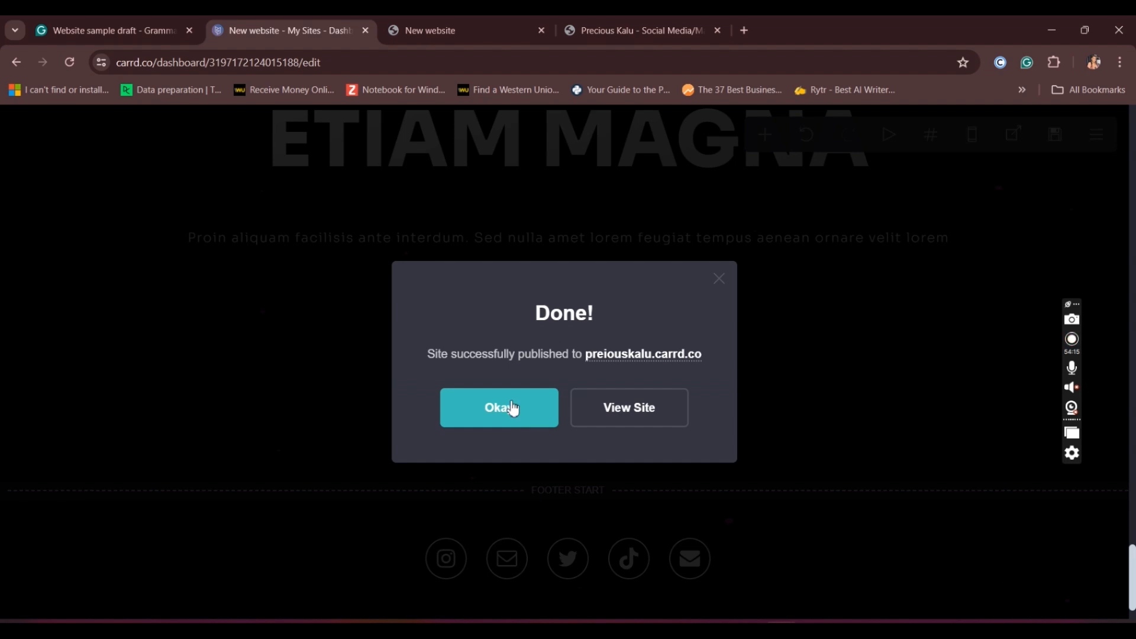
Dismiss the publish notice, add a divider below the FOOTER START marker and duplicate it
{"action": "left_click", "coordinate": [513, 408]}
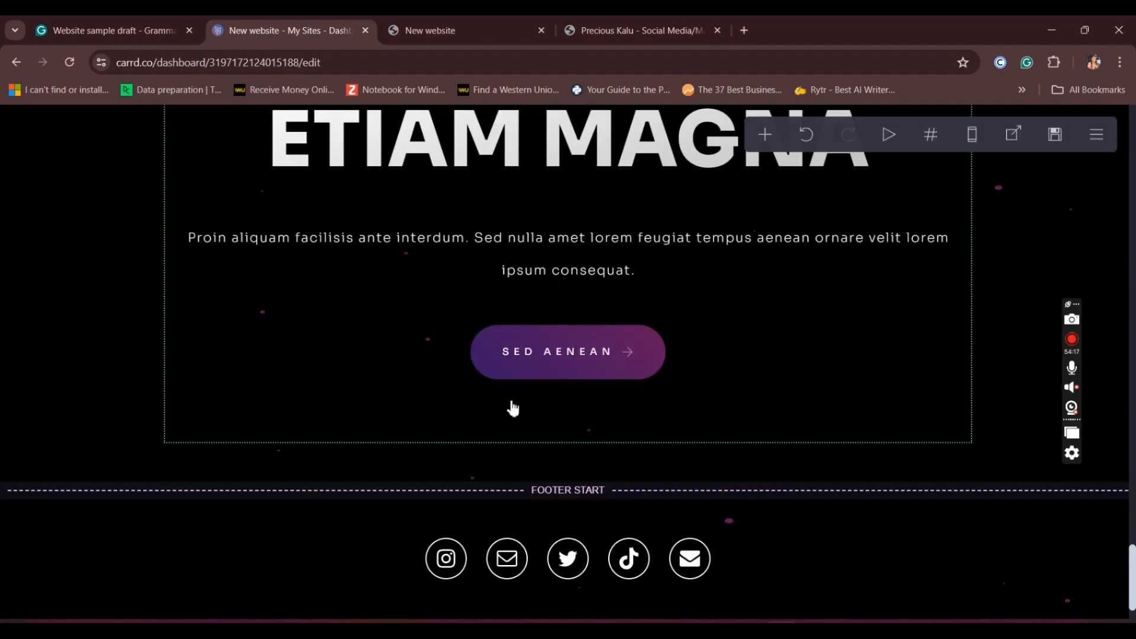
{"action": "left_click", "coordinate": [602, 497]}
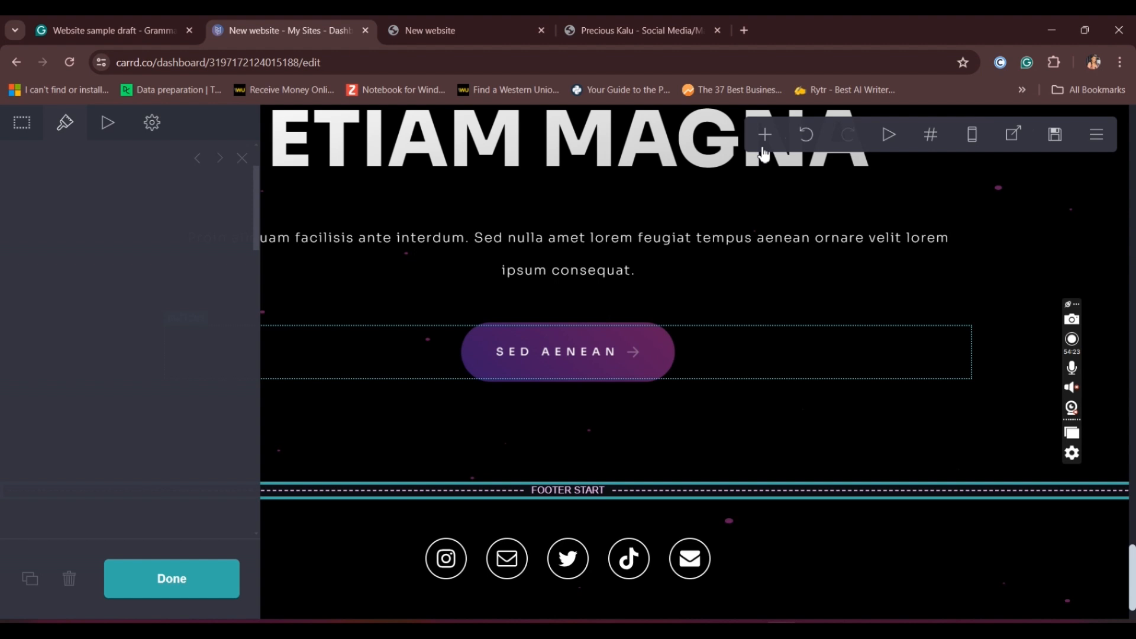
{"action": "left_click", "coordinate": [763, 148]}
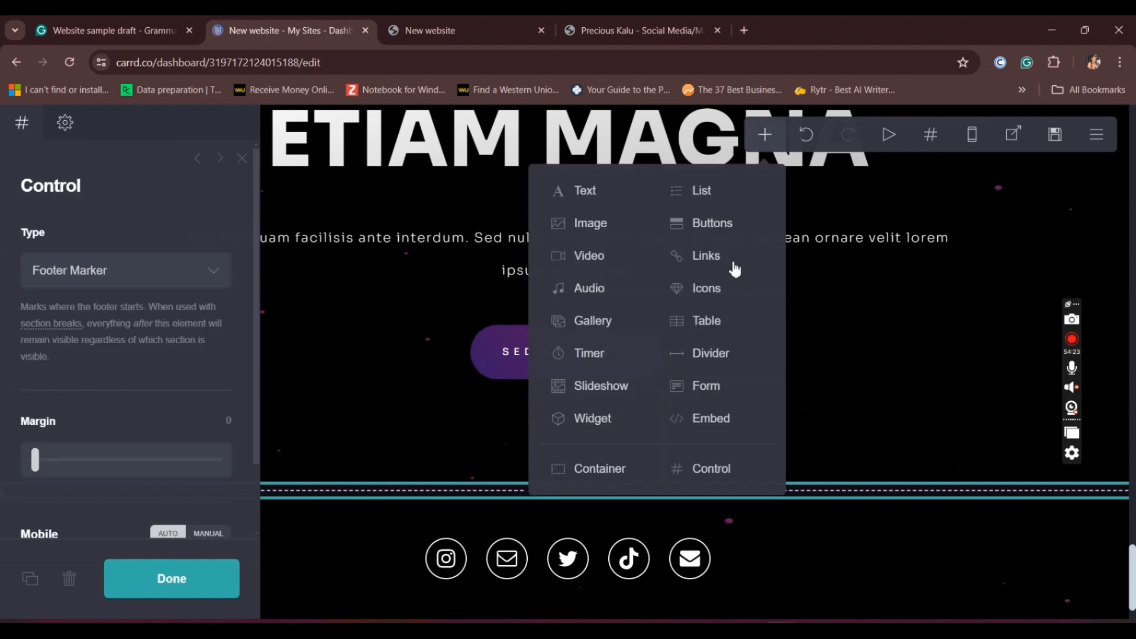
{"action": "left_click", "coordinate": [697, 365]}
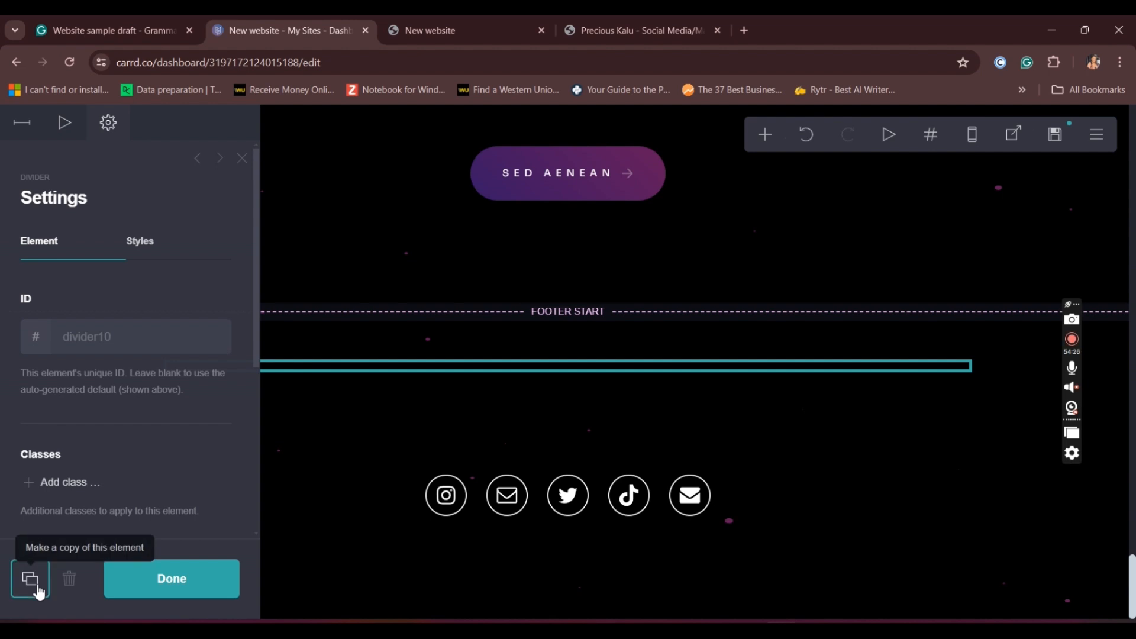
{"action": "left_click", "coordinate": [37, 589]}
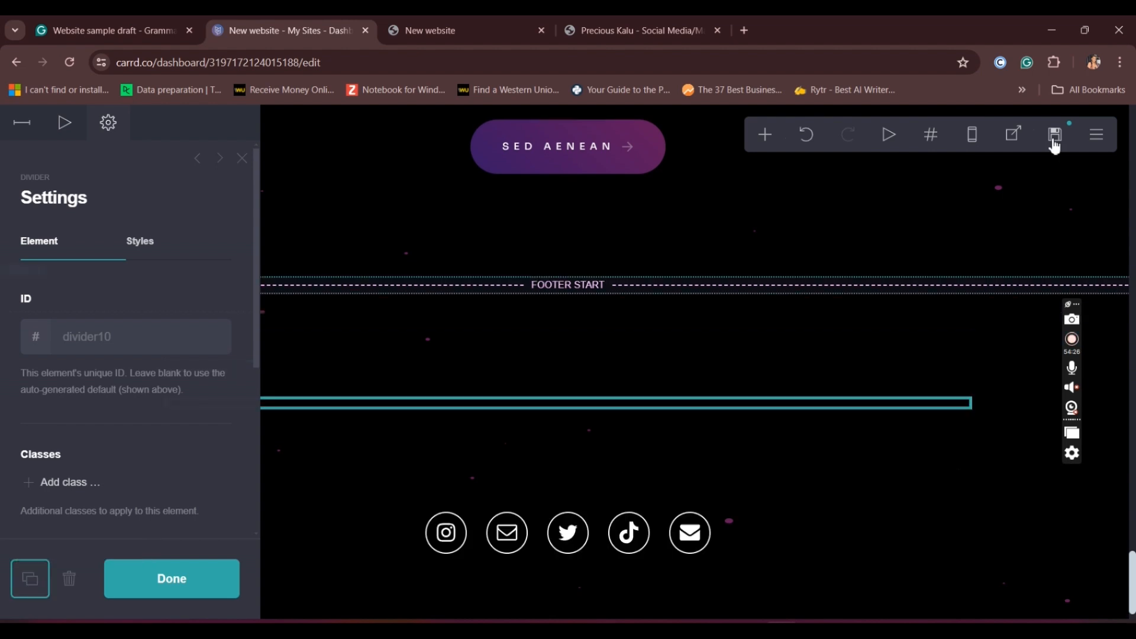
Publish the changes, retrying after the Publish Failed message, then switch to the live site's tab
{"action": "left_click", "coordinate": [1054, 142]}
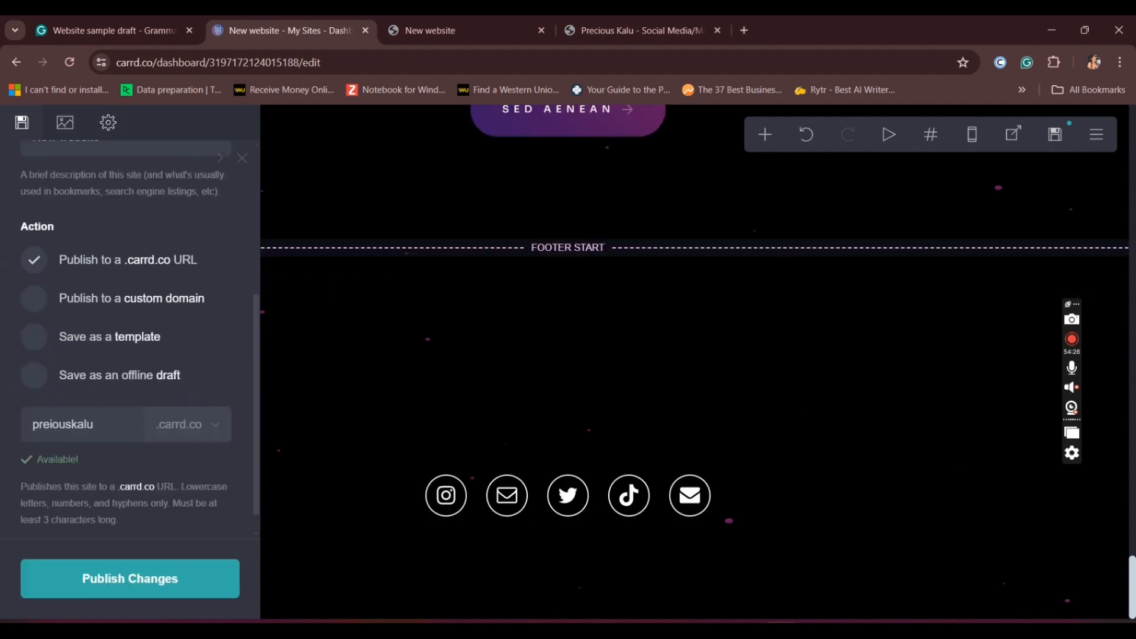
{"action": "left_click", "coordinate": [121, 594]}
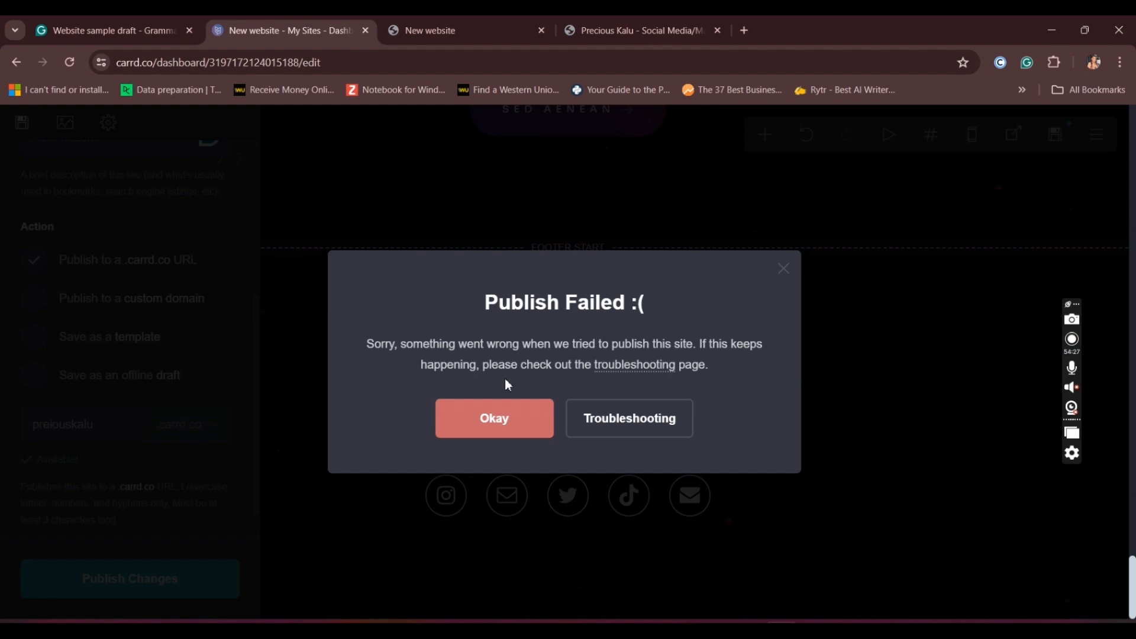
{"action": "left_click", "coordinate": [505, 421]}
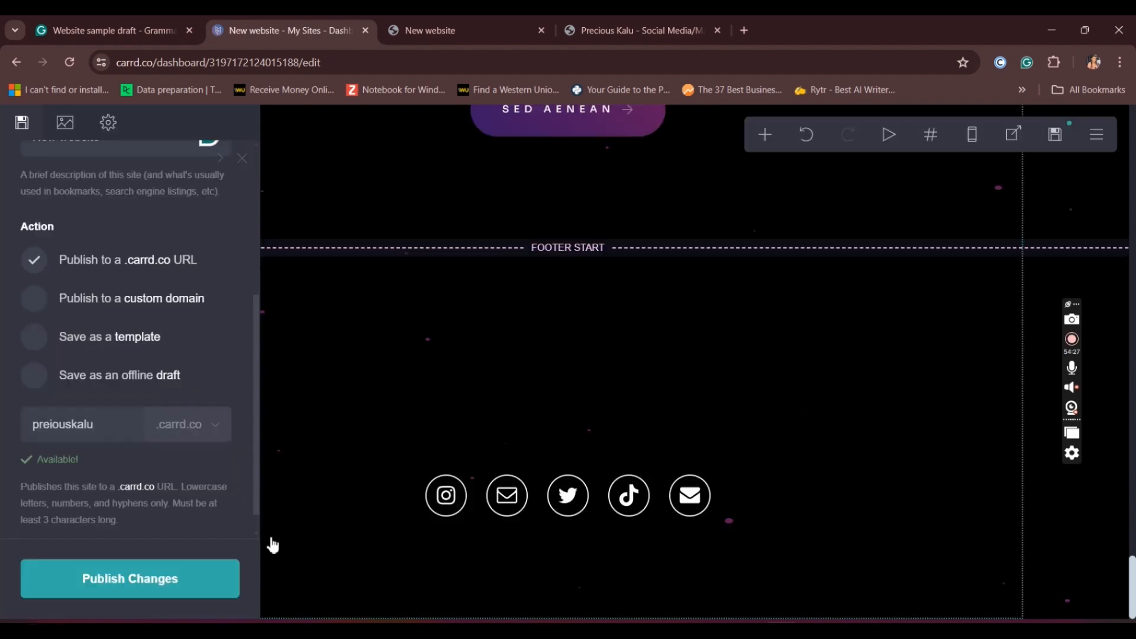
{"action": "left_click", "coordinate": [201, 592]}
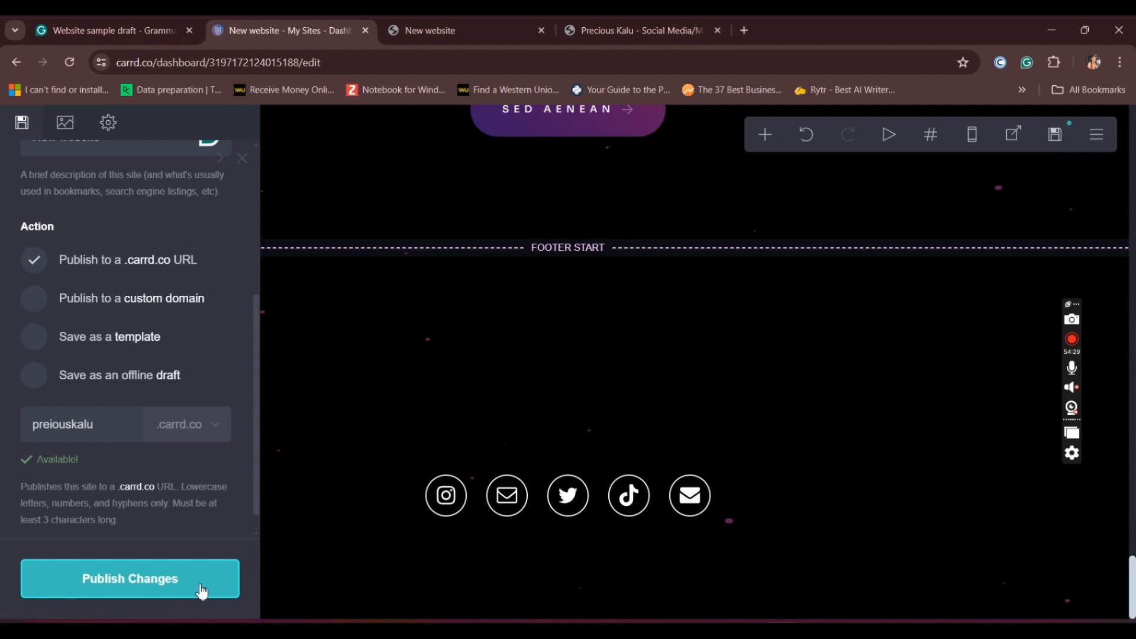
{"action": "left_click", "coordinate": [202, 592]}
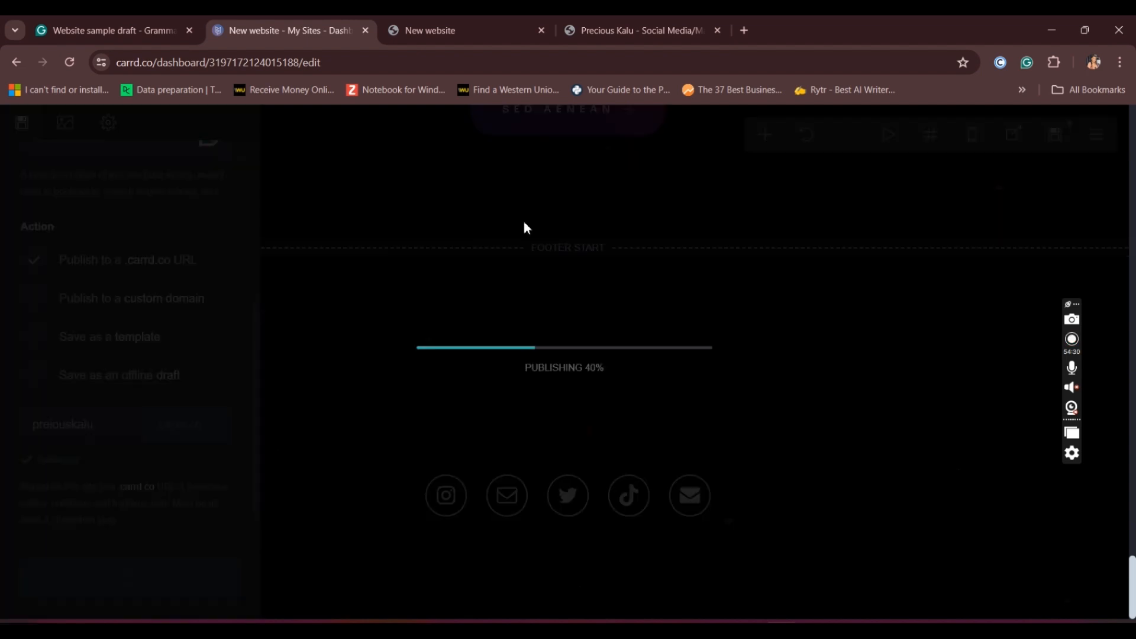
{"action": "left_click", "coordinate": [437, 30]}
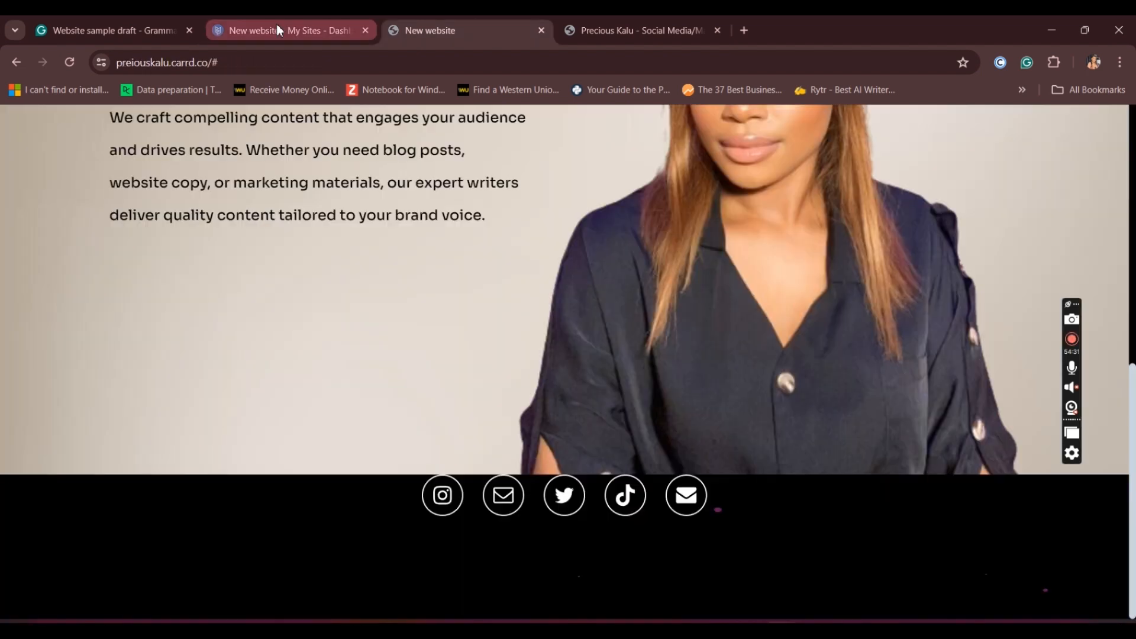
Reload the live carrd.co site, scroll to the footer and test the Instagram icon's link
{"action": "left_click", "coordinate": [276, 56]}
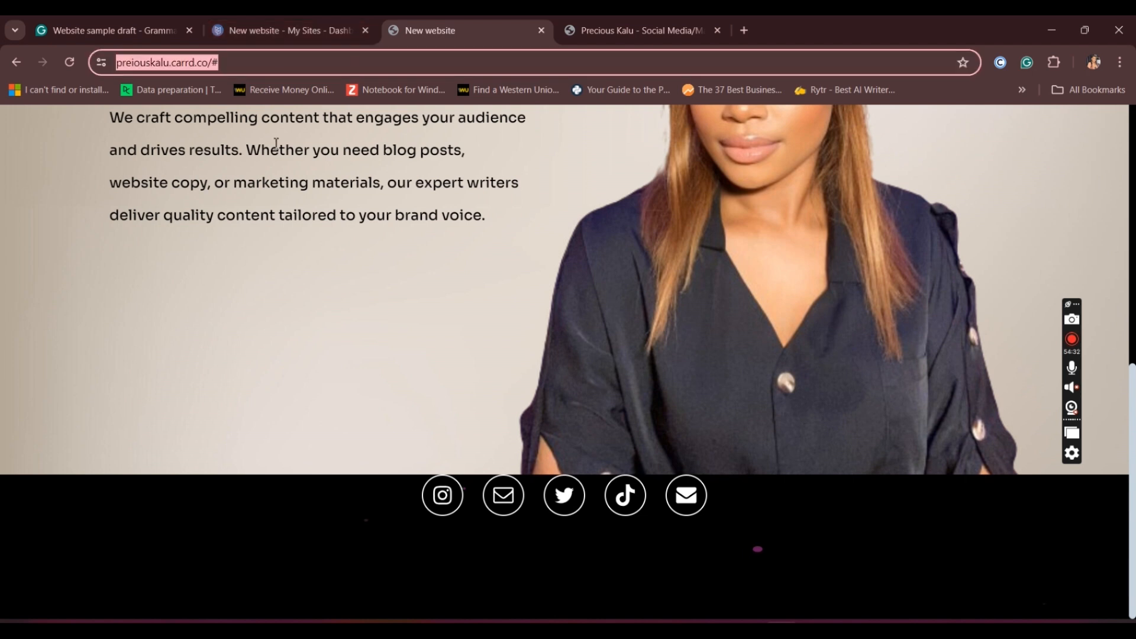
{"action": "key", "text": "Return"}
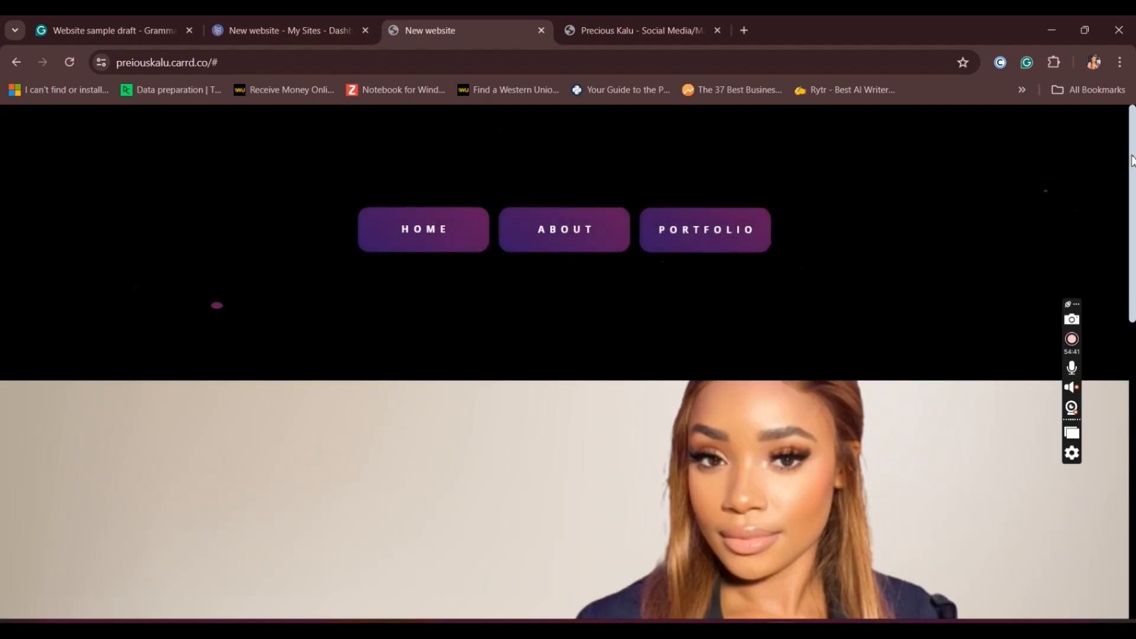
{"action": "left_click_drag", "start_coordinate": [1131, 160], "coordinate": [1133, 503]}
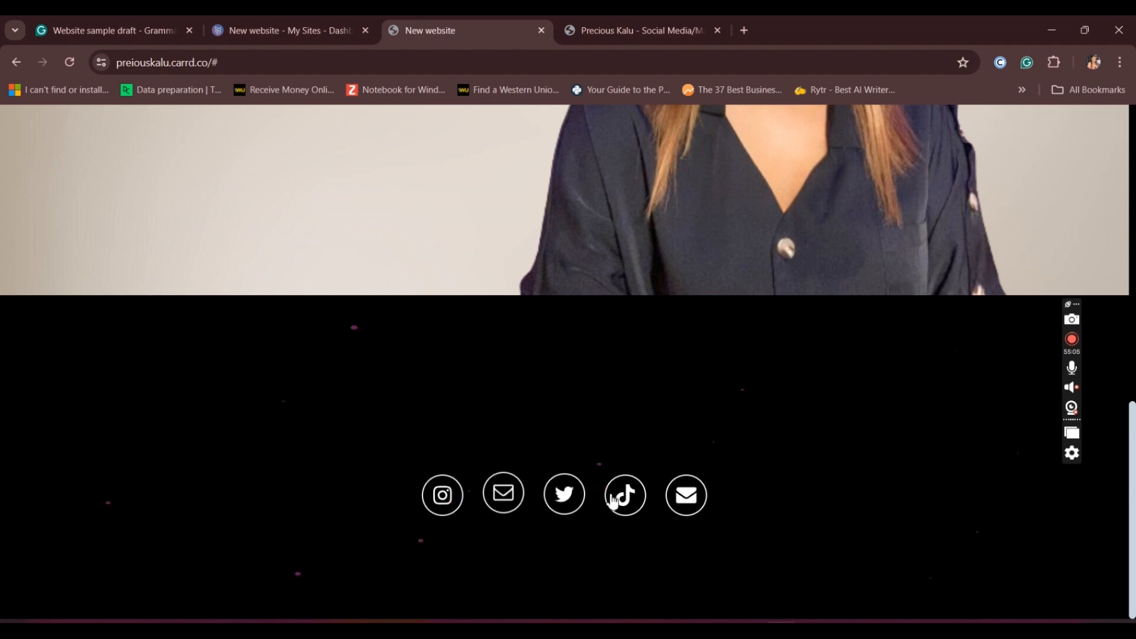
{"action": "left_click", "coordinate": [457, 500]}
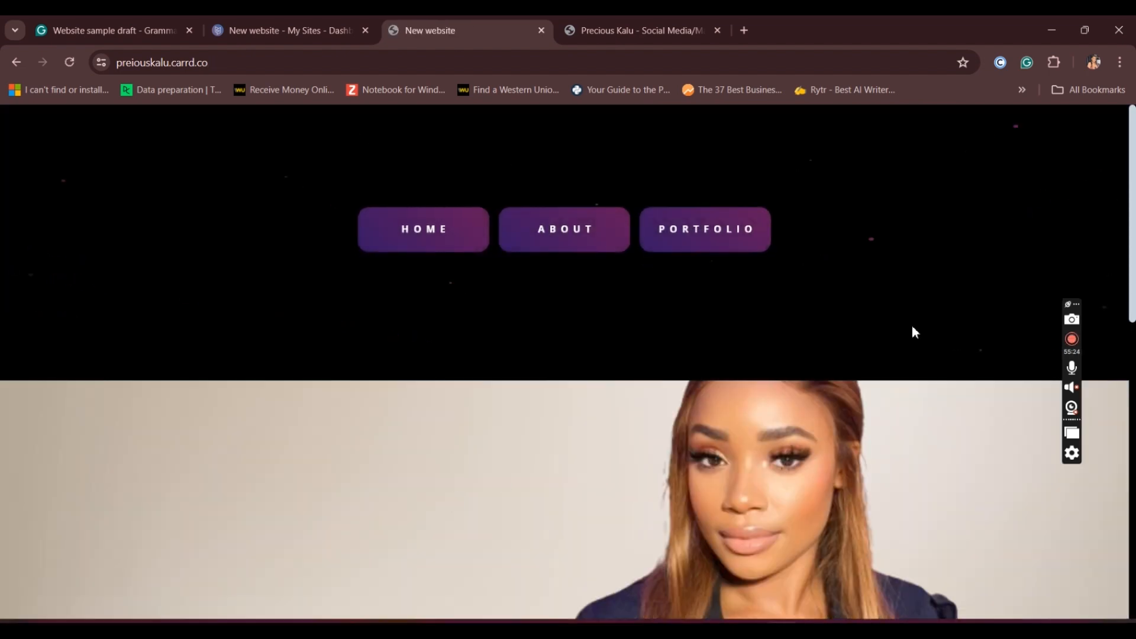
{"action": "left_click", "coordinate": [564, 230]}
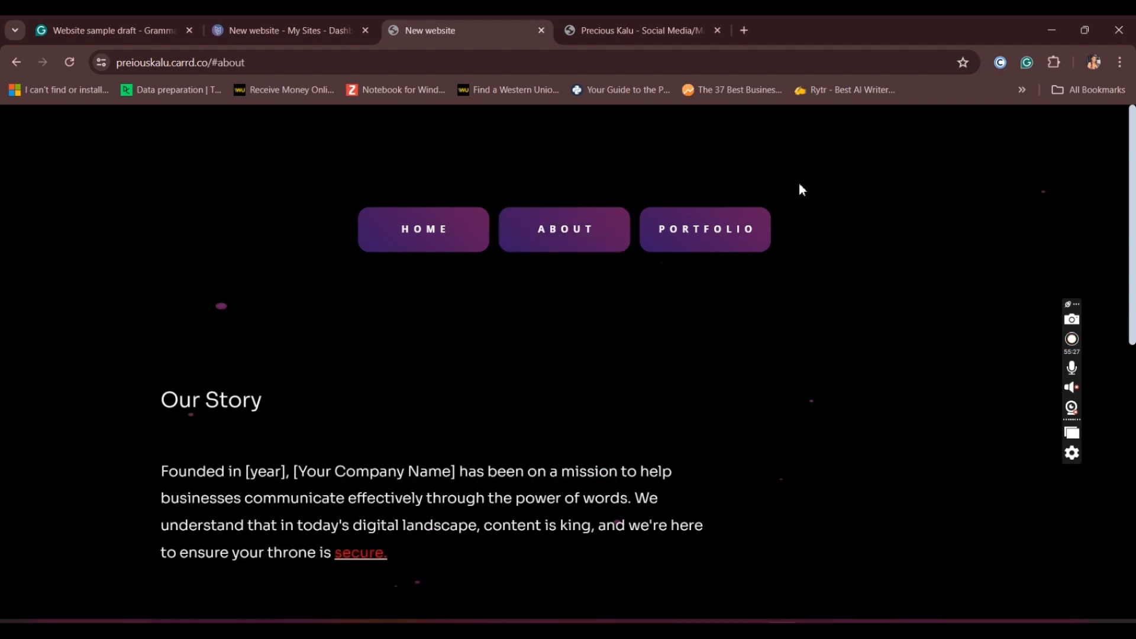
{"action": "scroll", "coordinate": [1118, 450], "scroll_direction": "down", "scroll_amount": 10}
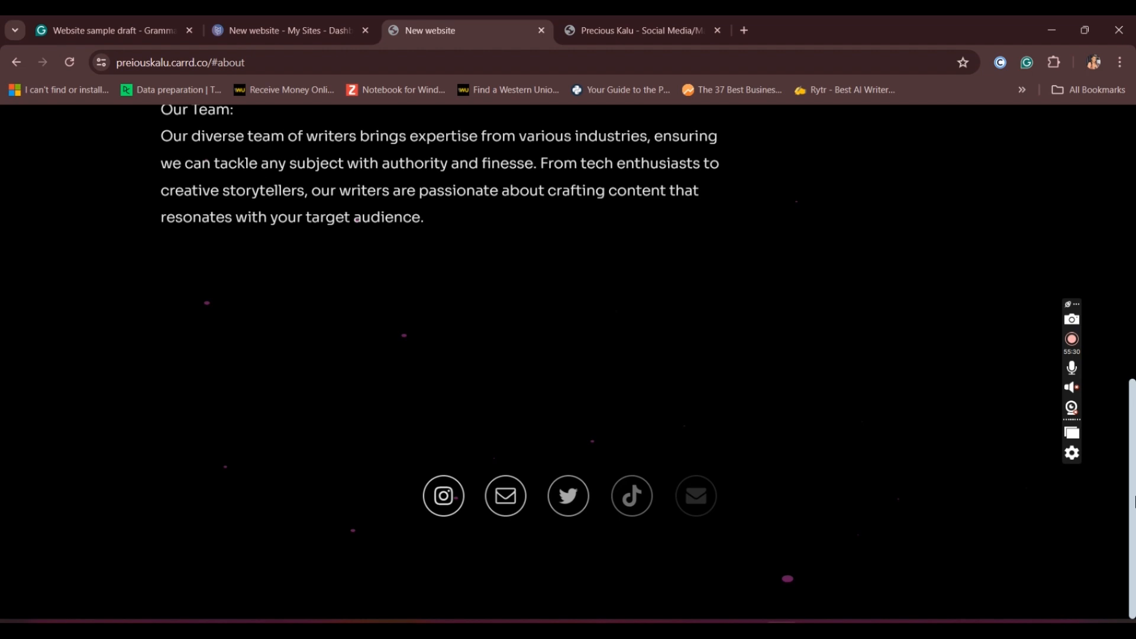
{"action": "scroll", "coordinate": [1124, 502], "scroll_direction": "up", "scroll_amount": 10}
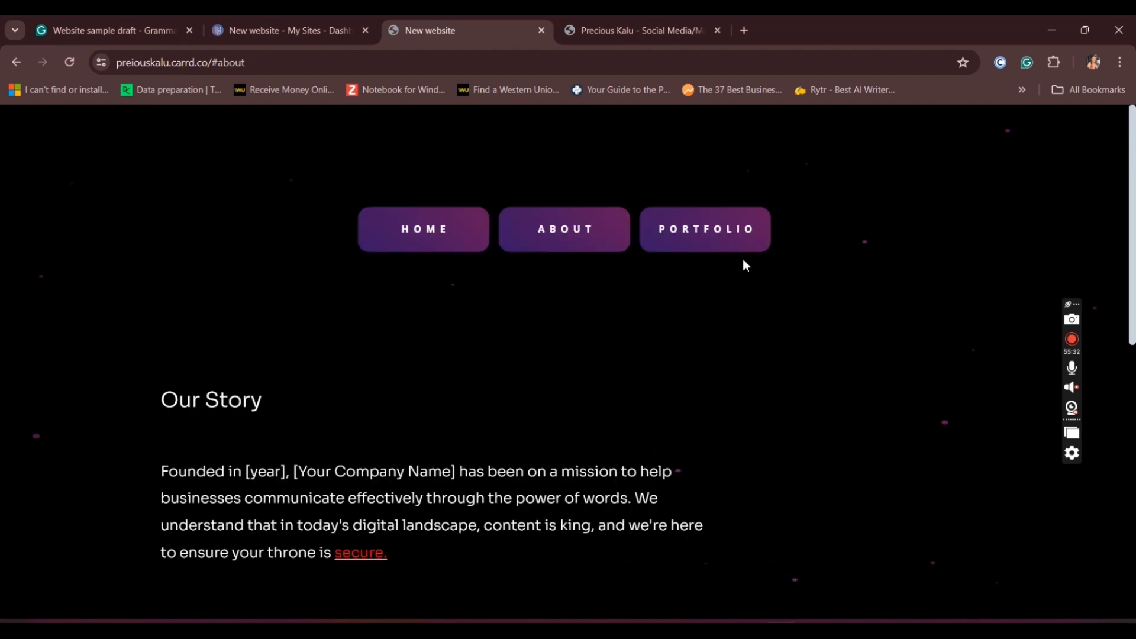
{"action": "left_click", "coordinate": [676, 231]}
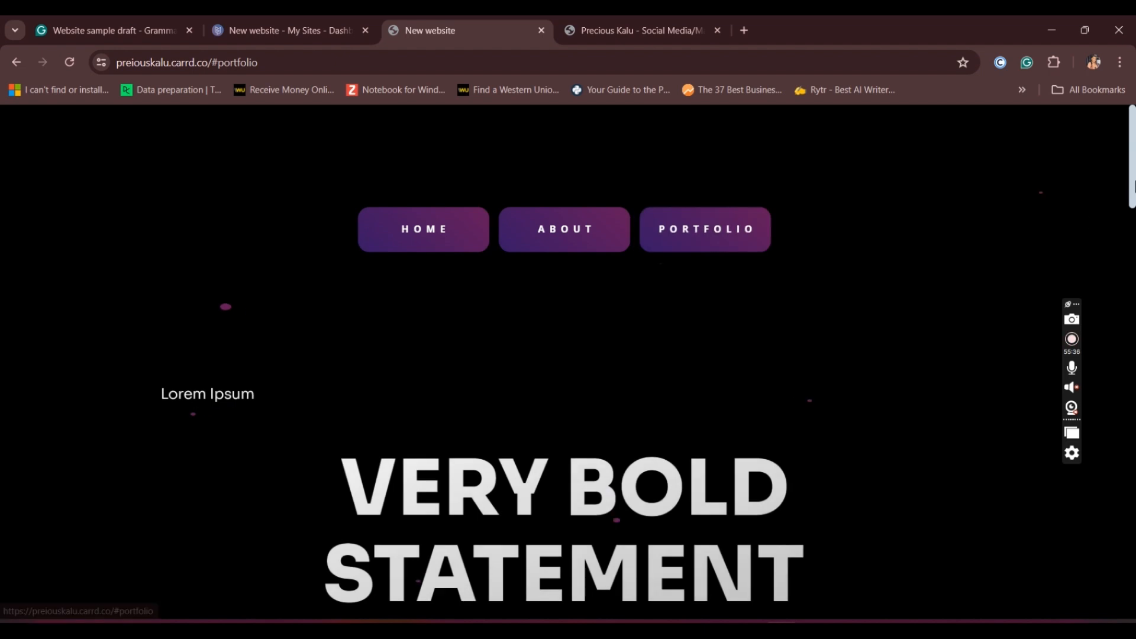
{"action": "scroll", "coordinate": [1017, 237], "scroll_direction": "down", "scroll_amount": 6}
{"action": "scroll", "coordinate": [1134, 199], "scroll_direction": "down", "scroll_amount": 10}
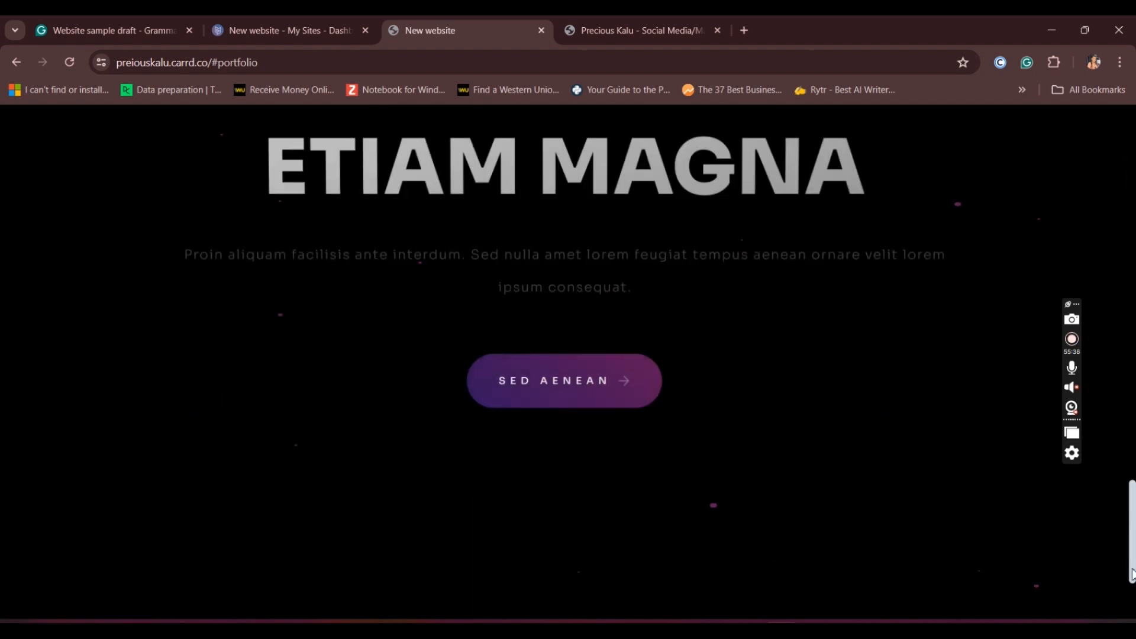
{"action": "scroll", "coordinate": [1135, 198], "scroll_direction": "up", "scroll_amount": 8}
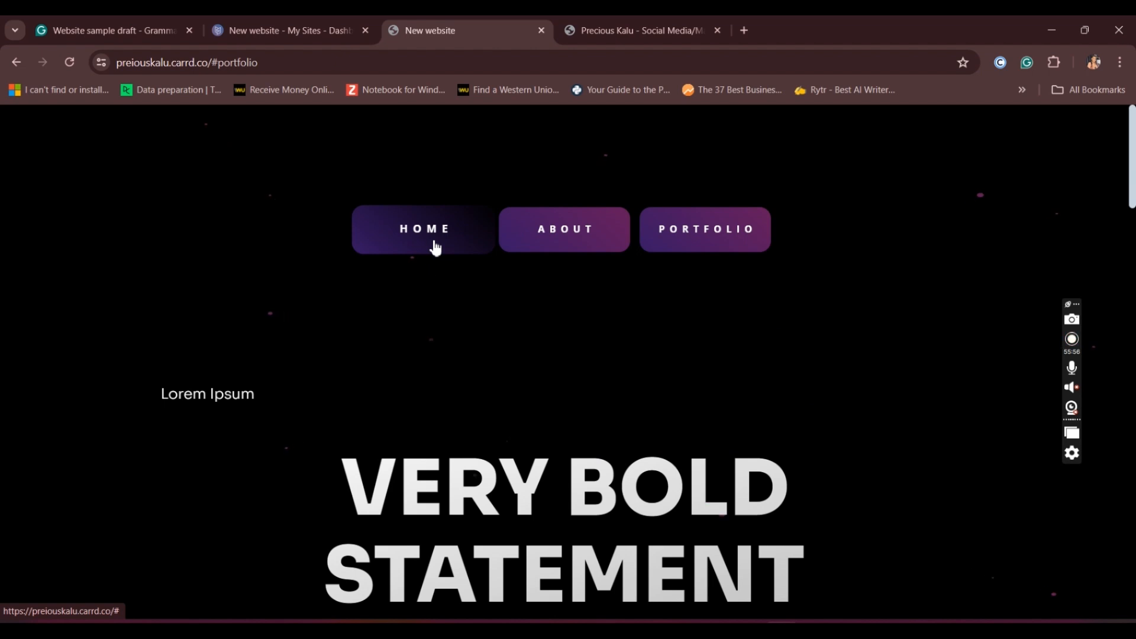
{"action": "left_click", "coordinate": [459, 228]}
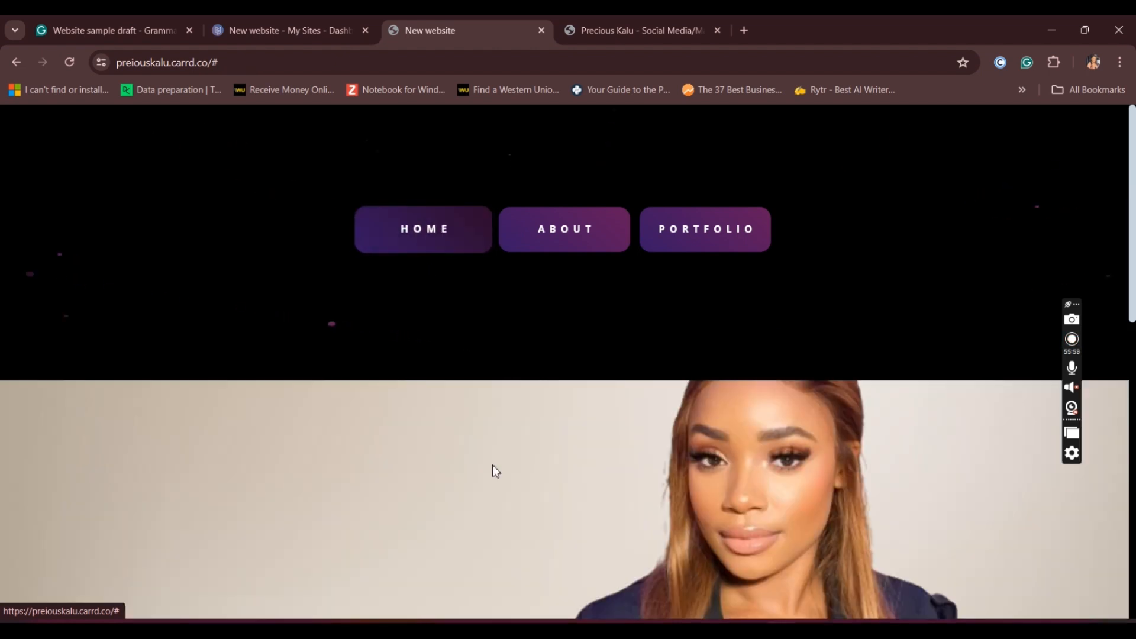
{"action": "scroll", "coordinate": [496, 471], "scroll_direction": "down", "scroll_amount": 10}
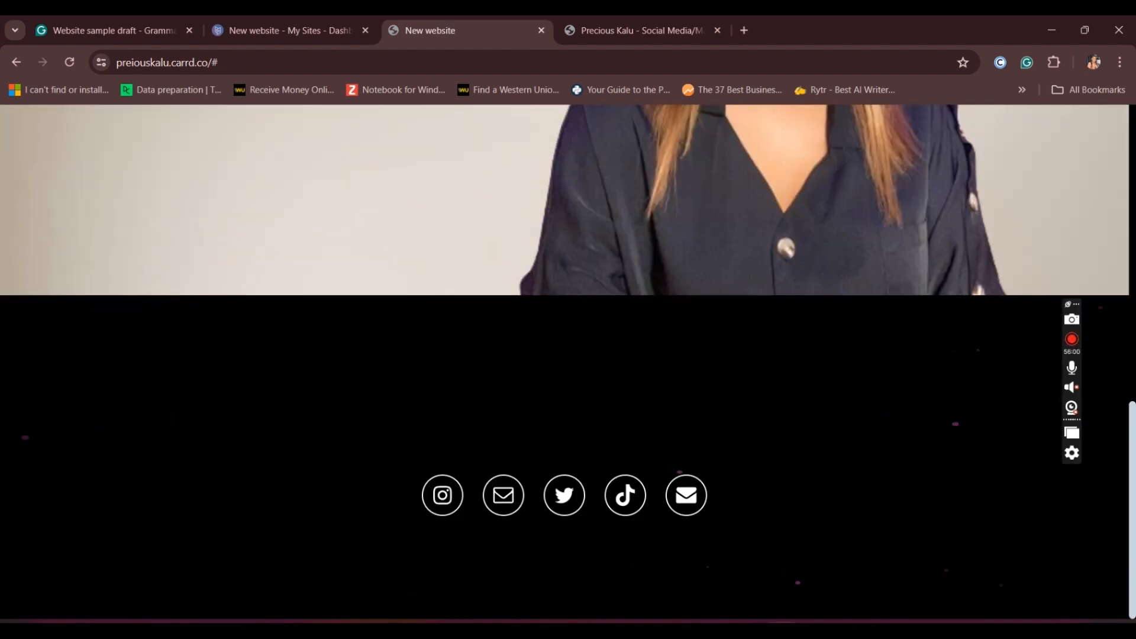
{"action": "scroll", "coordinate": [560, 573], "scroll_direction": "up", "scroll_amount": 10}
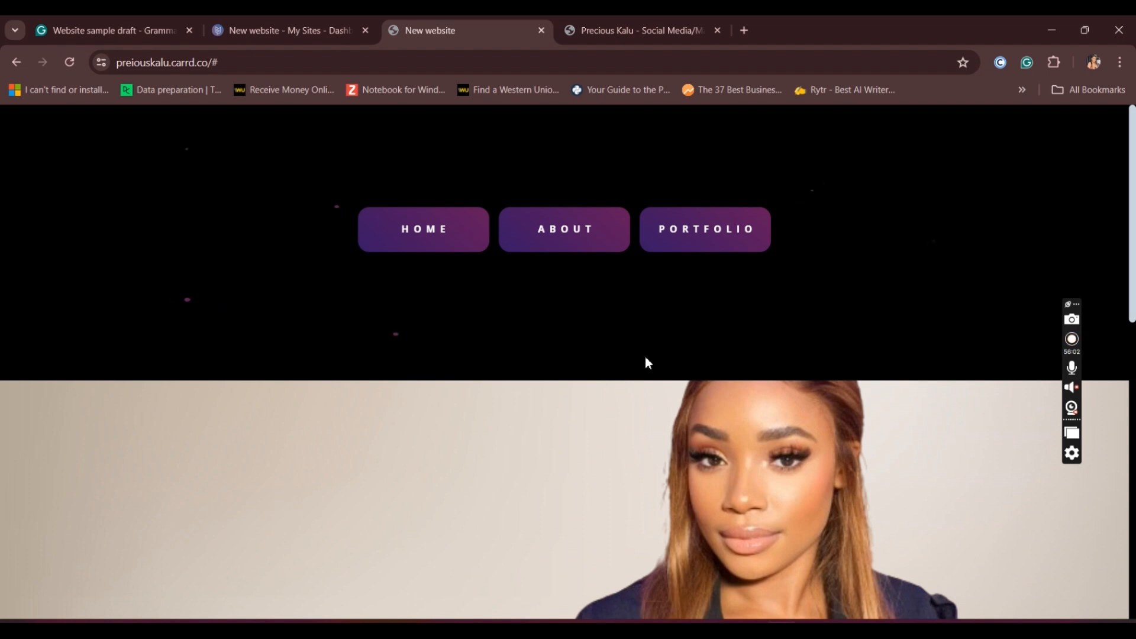
{"action": "left_click", "coordinate": [567, 250]}
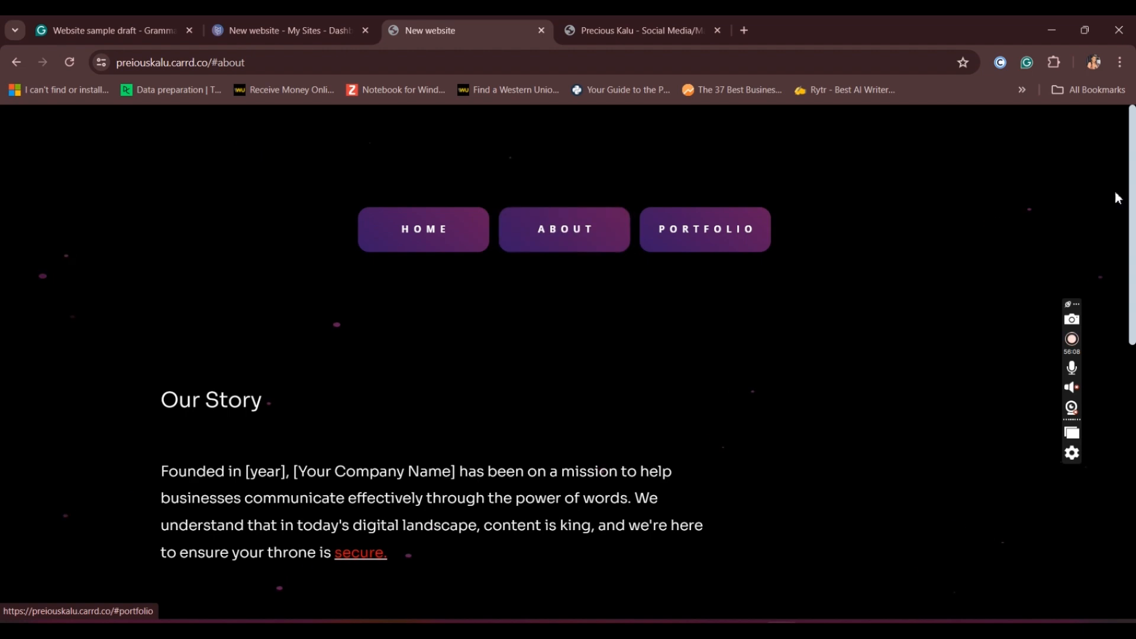
{"action": "mouse_move", "coordinate": [1134, 214]}
{"action": "left_mouse_down"}
{"action": "mouse_move", "coordinate": [1113, 552]}
{"action": "mouse_move", "coordinate": [1135, 347]}
{"action": "mouse_move", "coordinate": [1131, 204]}
{"action": "left_mouse_up"}
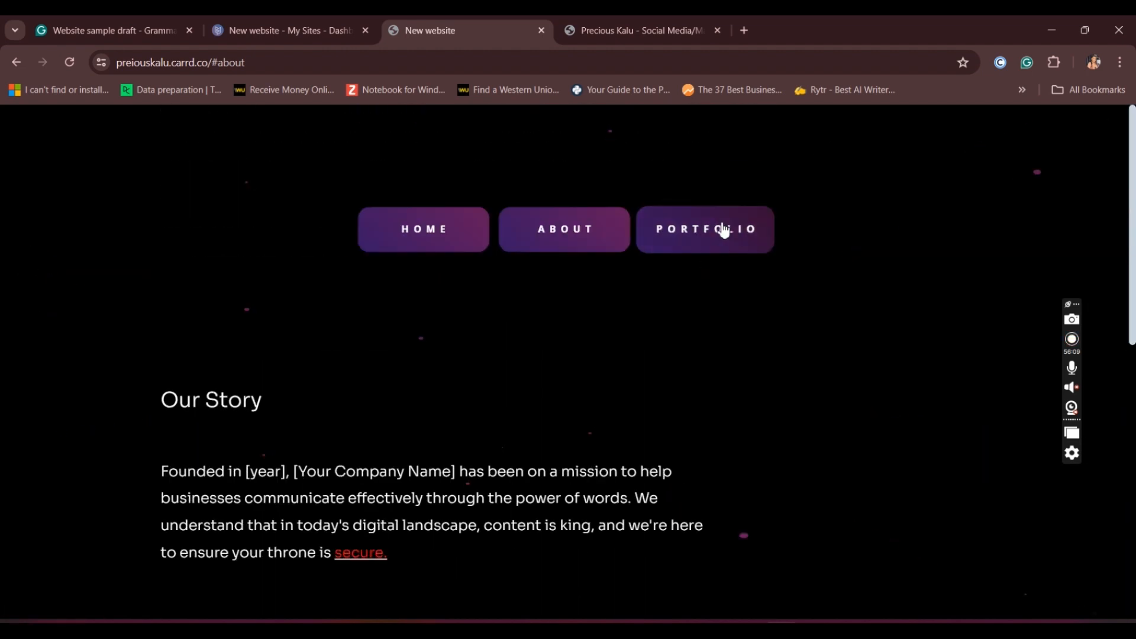
{"action": "left_click", "coordinate": [724, 231]}
{"action": "left_click_drag", "start_coordinate": [1133, 207], "coordinate": [1135, 140]}
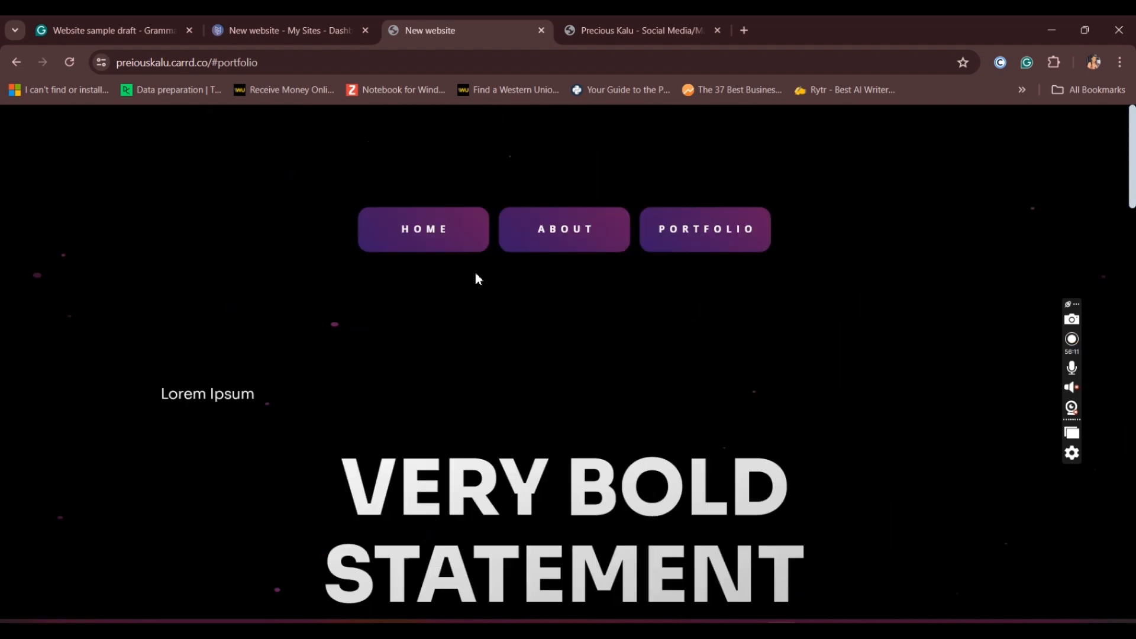
{"action": "left_click", "coordinate": [431, 247]}
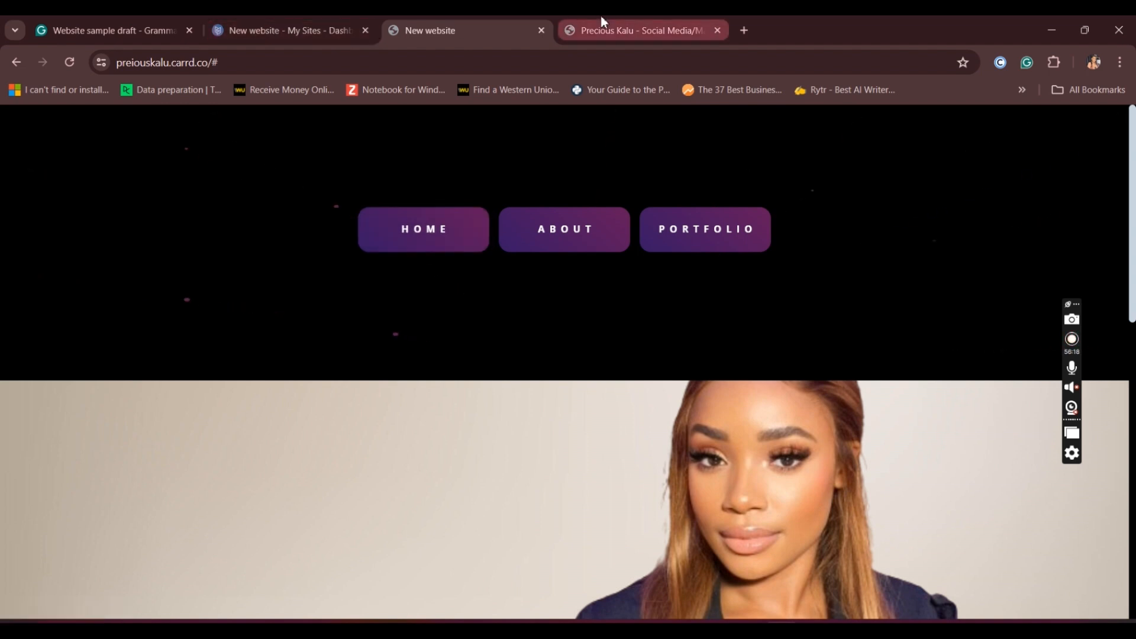
Switch to the existing portfolio website and scroll down to its services
{"action": "mouse_move", "coordinate": [601, 15]}
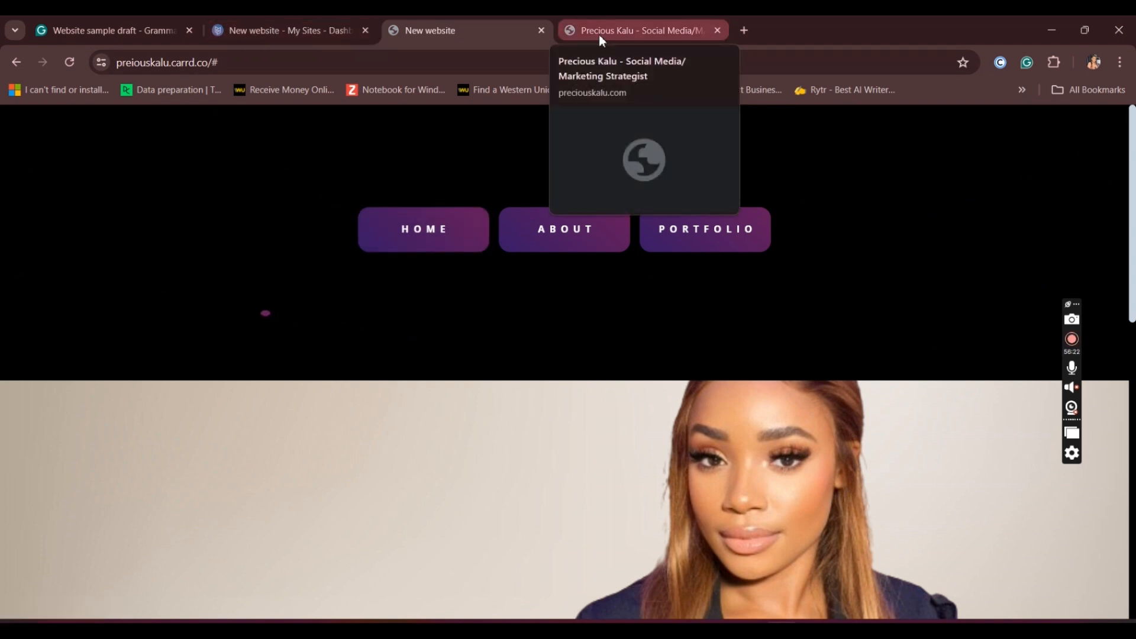
{"action": "left_click", "coordinate": [599, 35]}
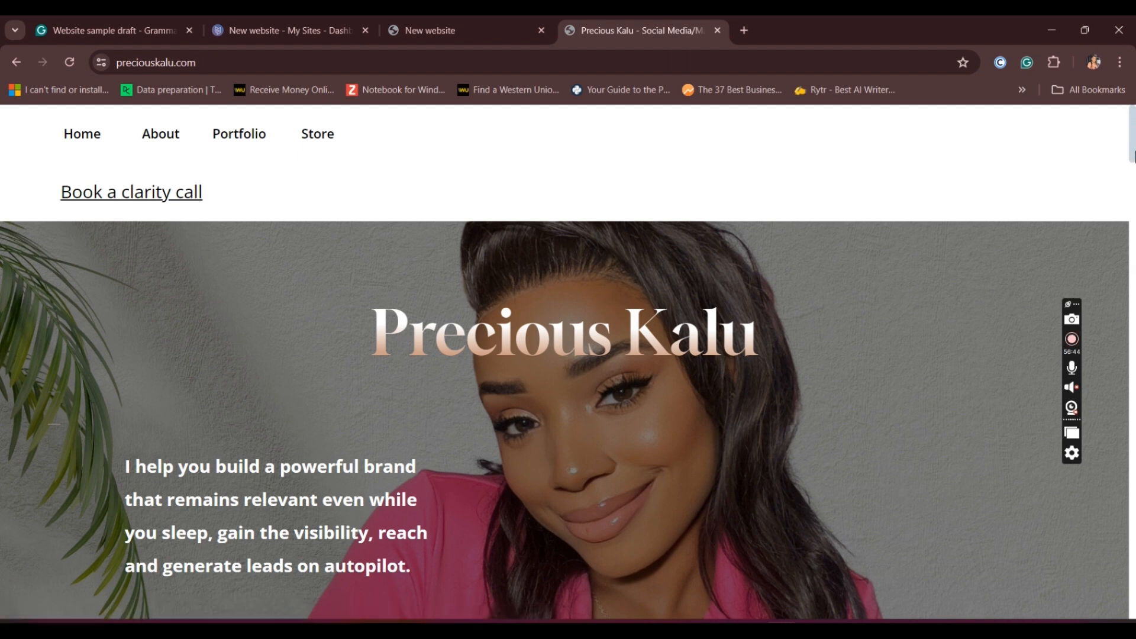
{"action": "left_click_drag", "start_coordinate": [1132, 155], "coordinate": [1134, 295]}
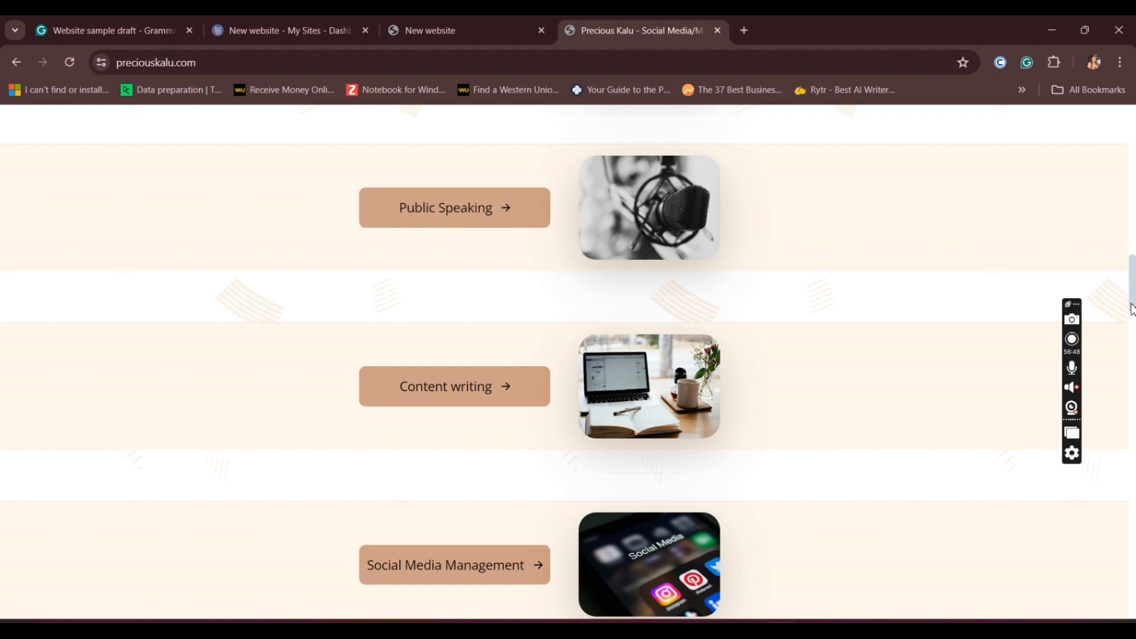
{"action": "left_click_drag", "start_coordinate": [1135, 306], "coordinate": [1135, 297]}
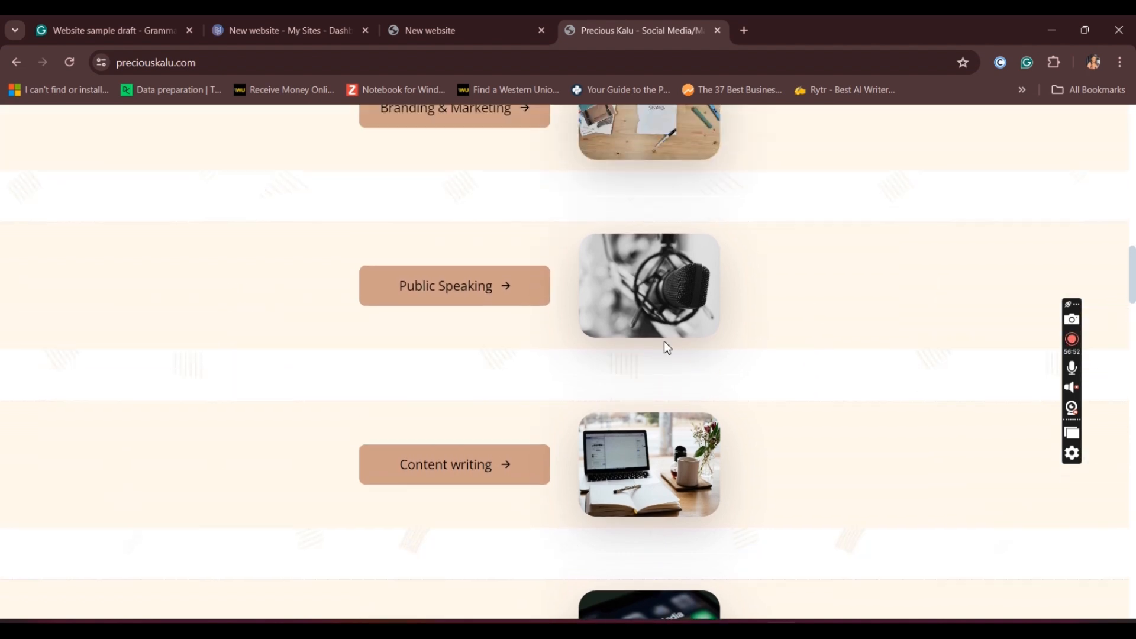
Open the Public Speaking service, then visit Home, Store and return to Home
{"action": "left_click", "coordinate": [511, 288]}
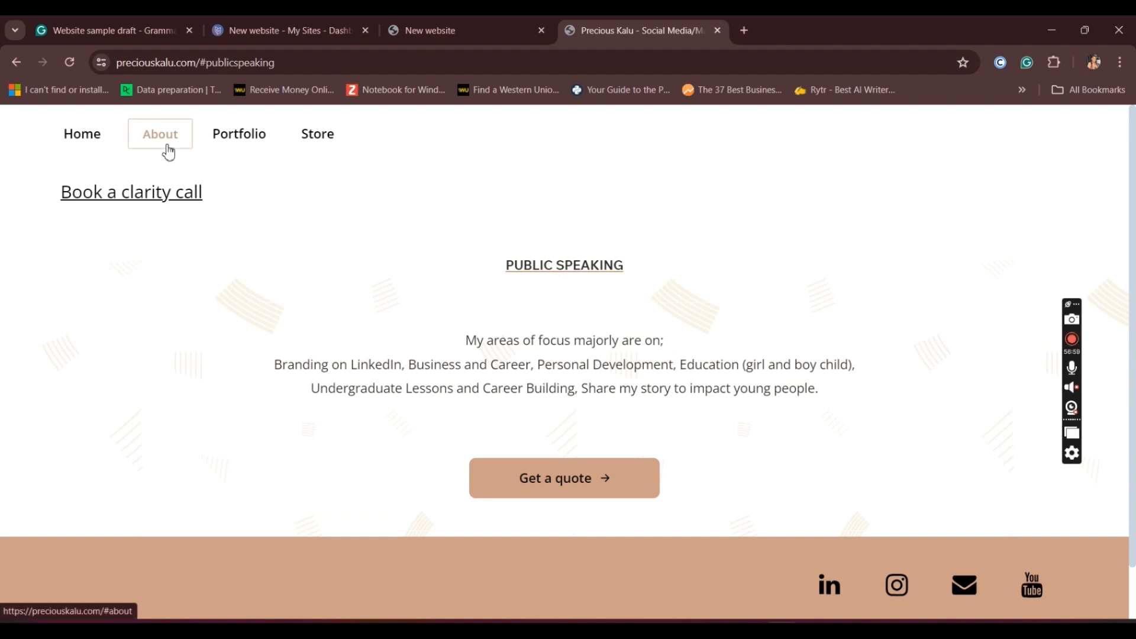
{"action": "left_click", "coordinate": [94, 141]}
{"action": "left_click", "coordinate": [331, 146]}
{"action": "left_click", "coordinate": [98, 140]}
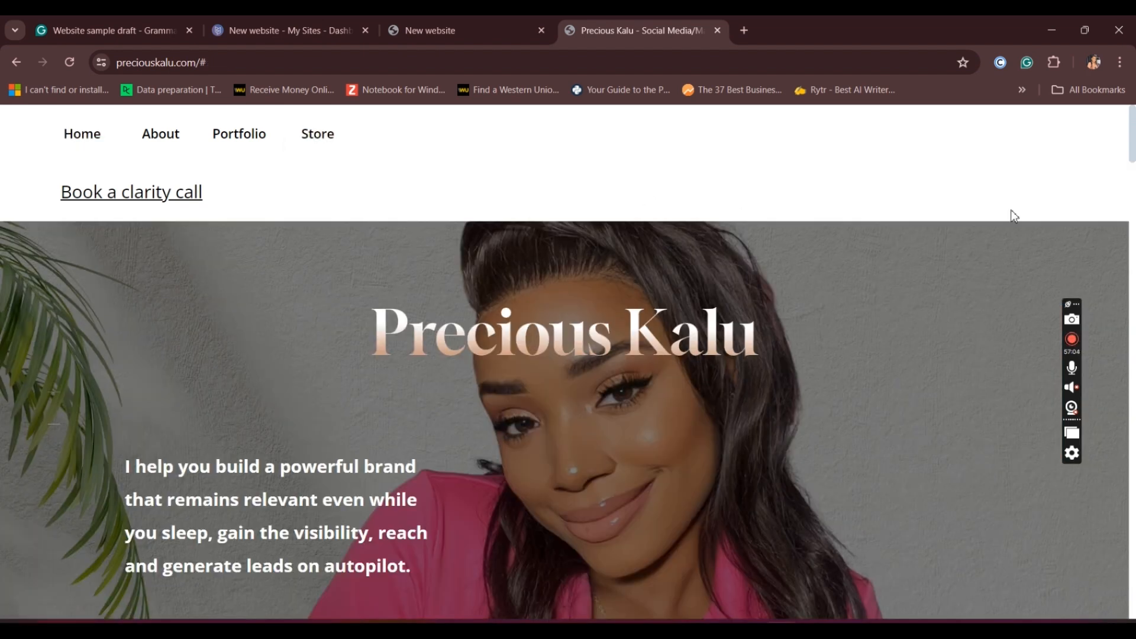
{"action": "left_click_drag", "start_coordinate": [1133, 153], "coordinate": [1135, 441]}
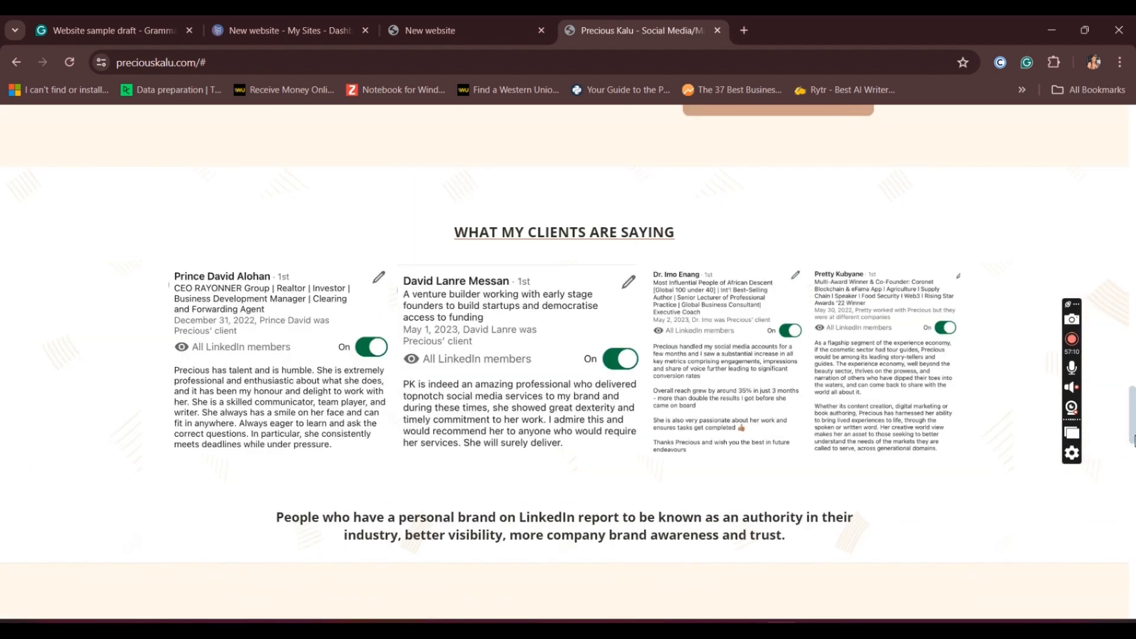
{"action": "left_click", "coordinate": [308, 388]}
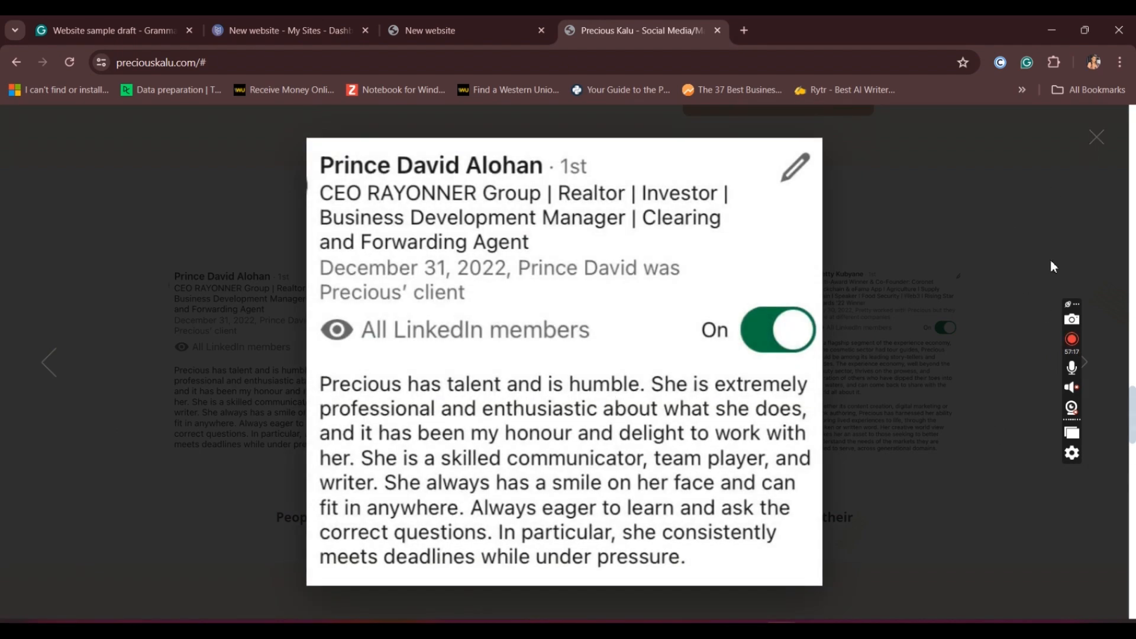
{"action": "left_click", "coordinate": [1107, 137]}
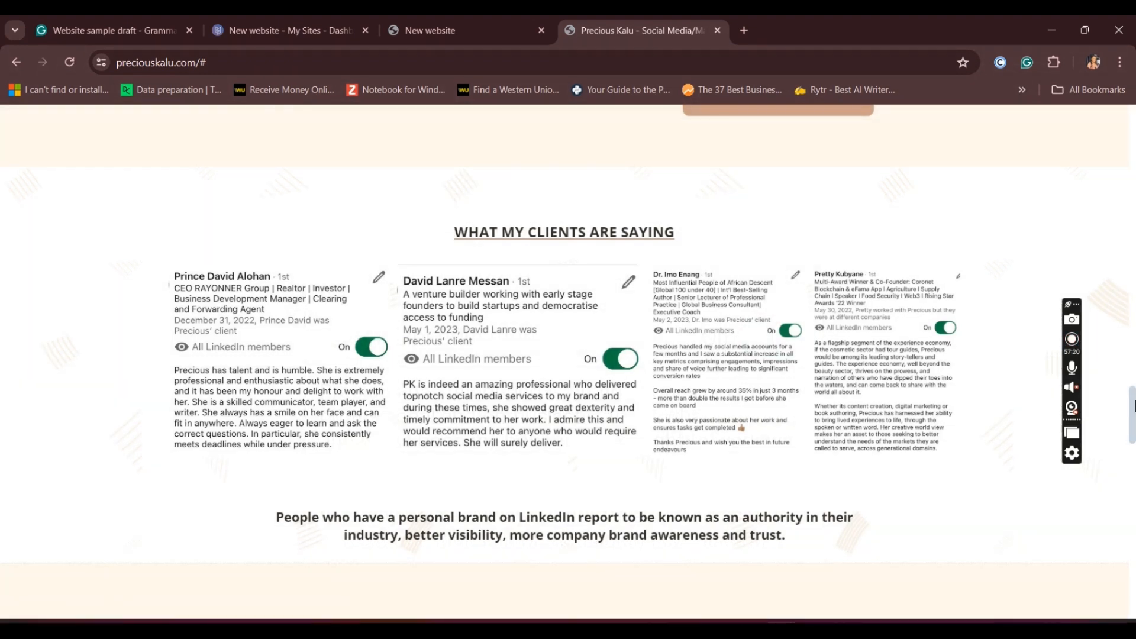
{"action": "left_click_drag", "start_coordinate": [1133, 435], "coordinate": [1133, 616]}
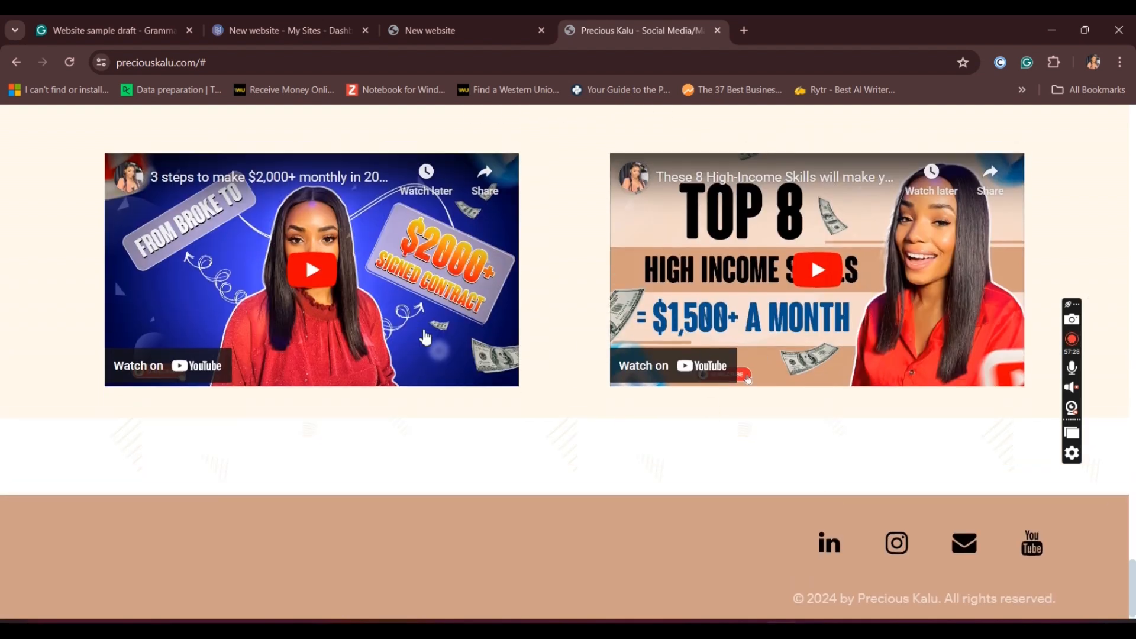
{"action": "left_click", "coordinate": [1133, 468]}
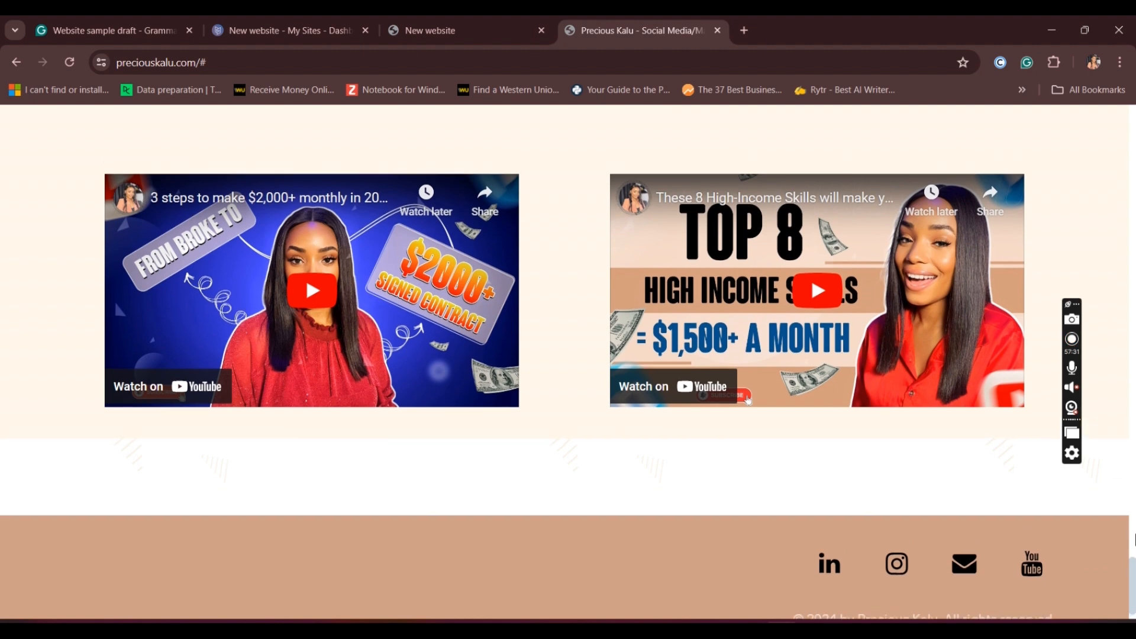
{"action": "left_click_drag", "start_coordinate": [1133, 467], "coordinate": [1134, 110]}
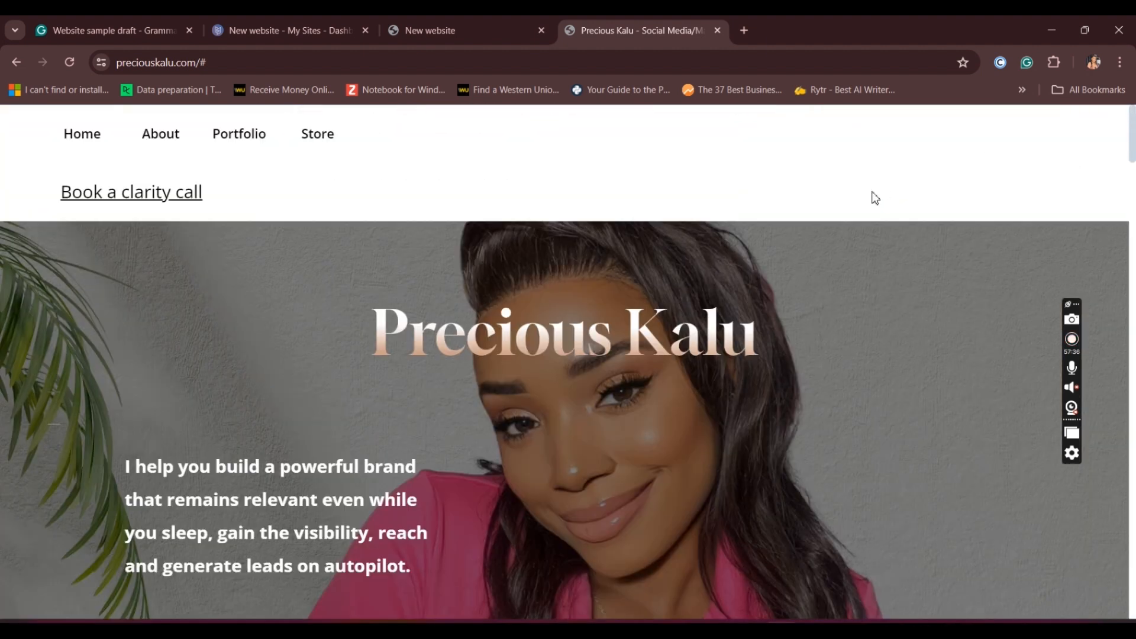